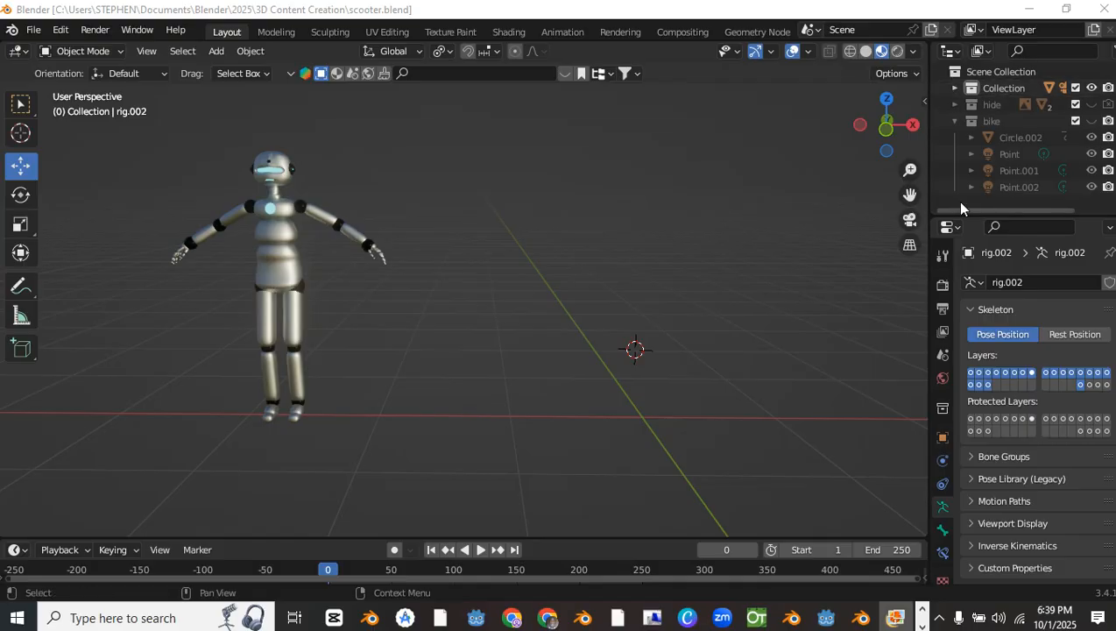
shift+middle_drag(461, 168, 576, 232)
scroll(560, 224, down, 4)
scroll(565, 243, up, 4)
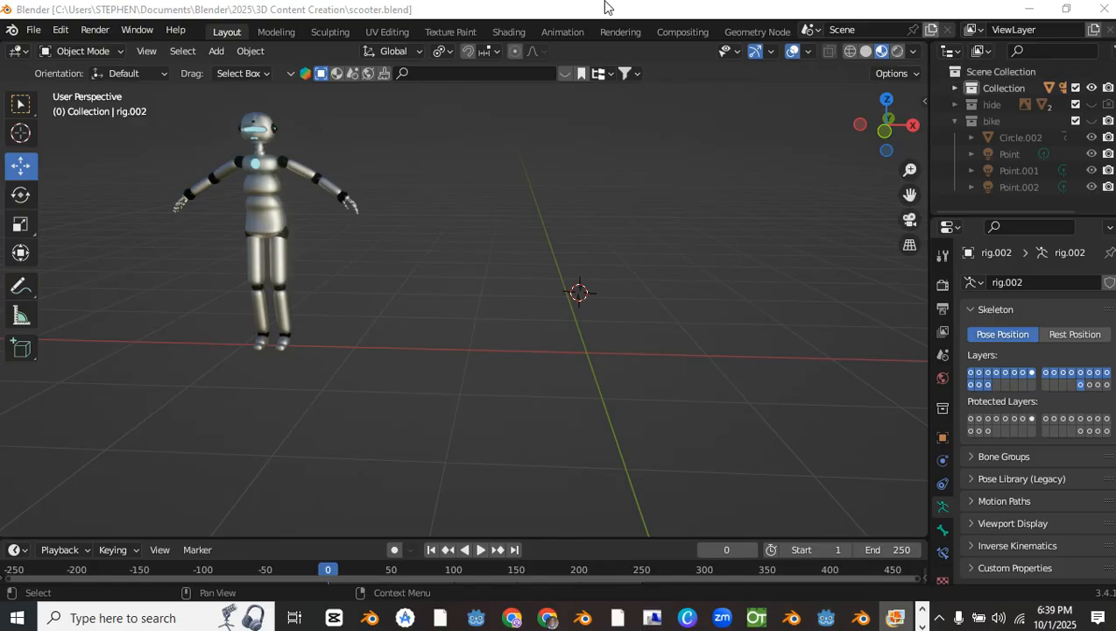
- Open the add-ons section of the preferences and search for "rigi" to check that Rigify is enabled
click(61, 30)
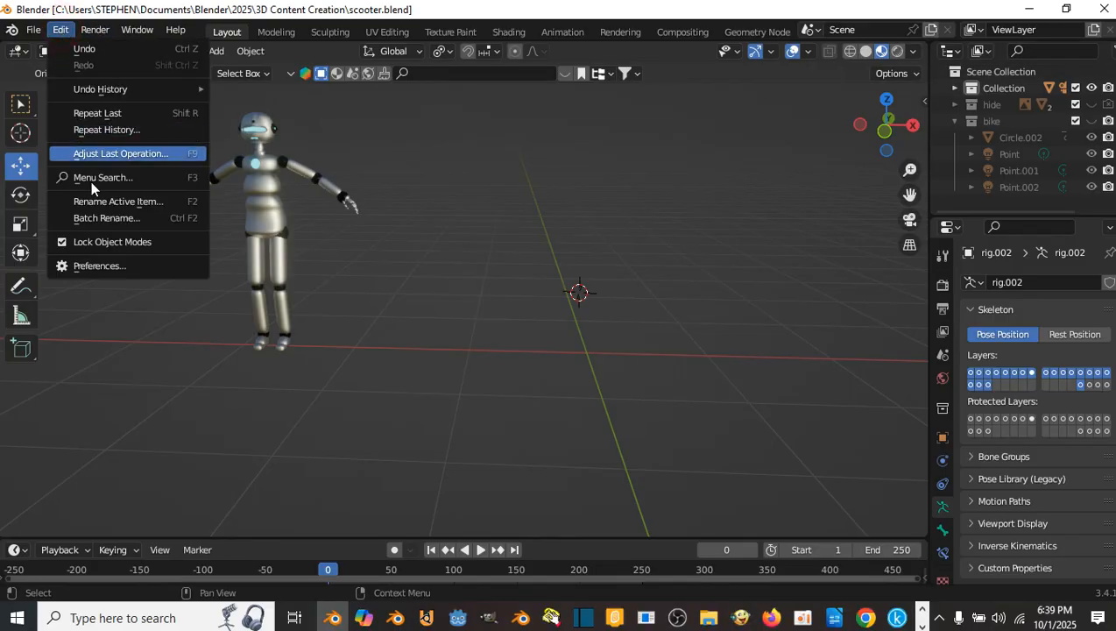
click(100, 263)
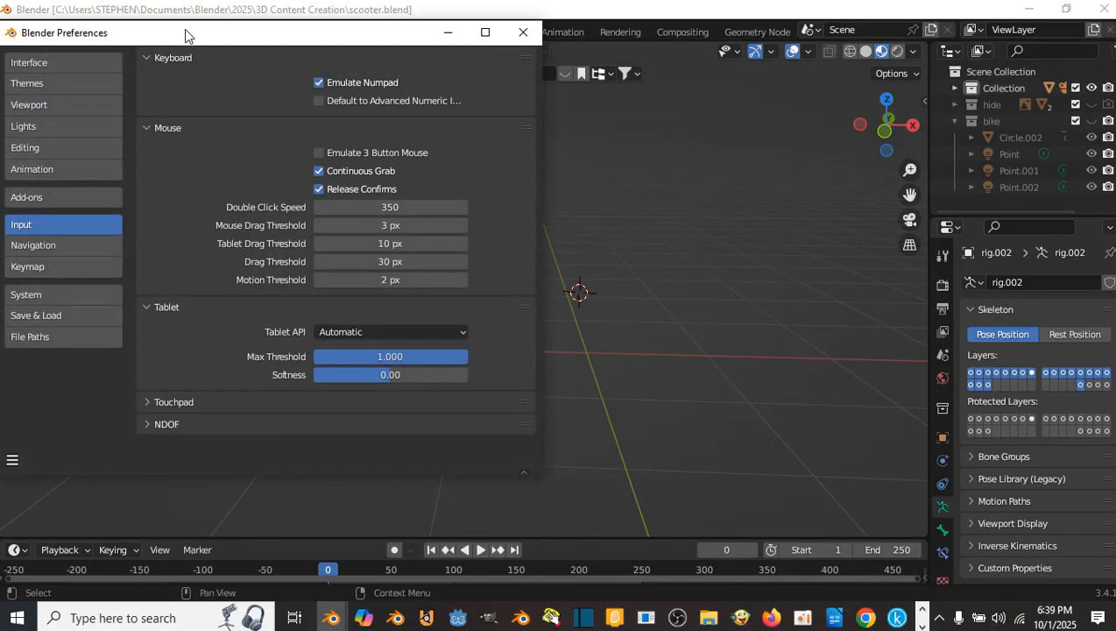
drag(184, 35, 346, 48)
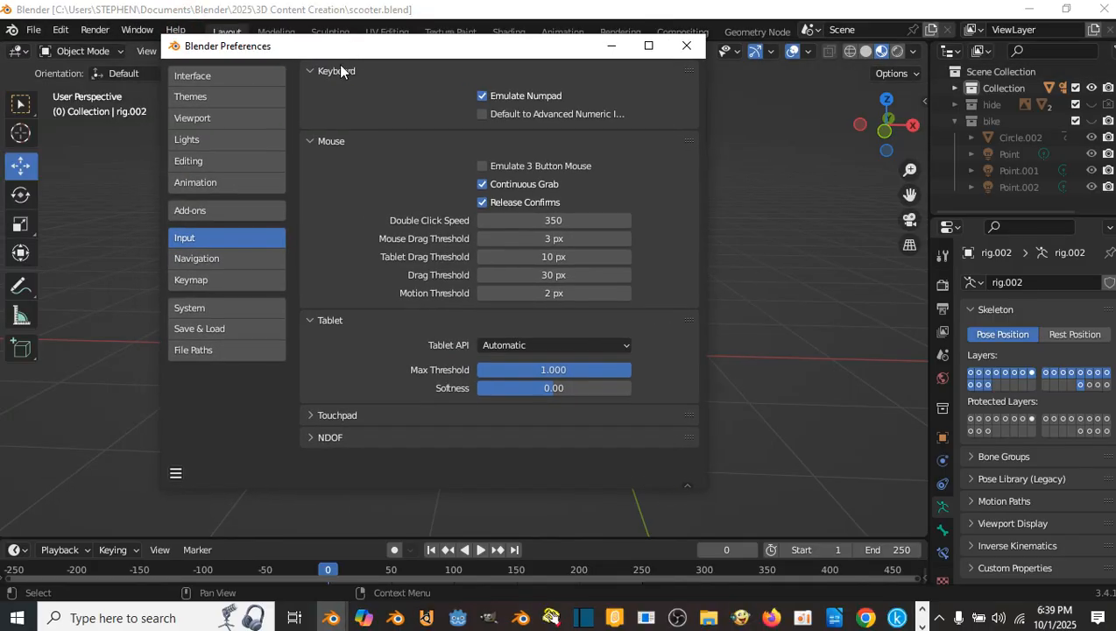
click(203, 210)
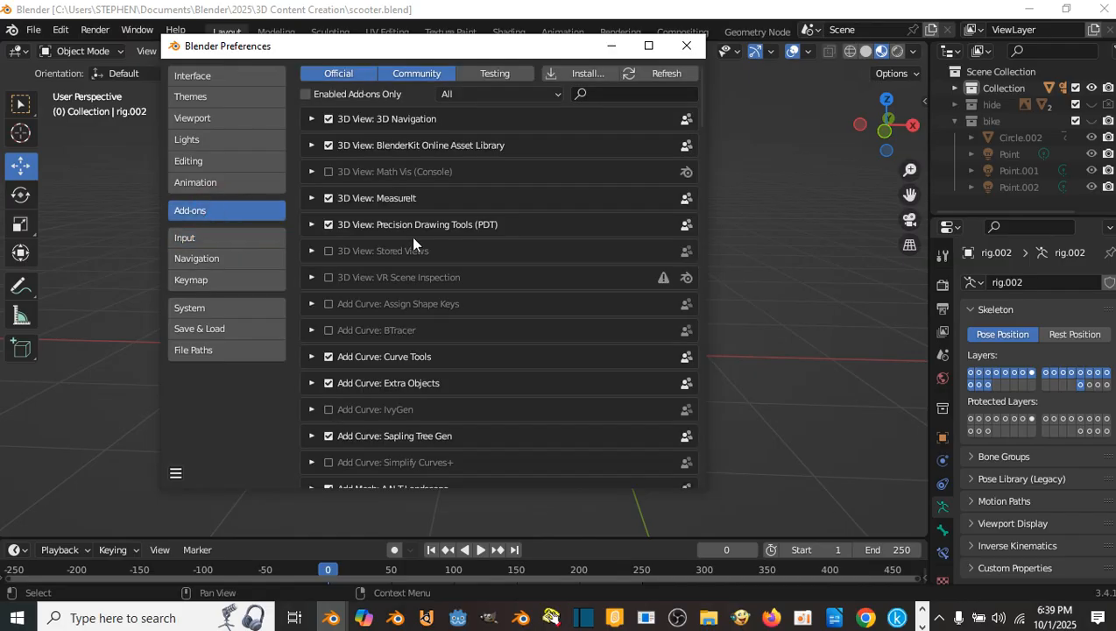
click(619, 93)
text(rig)
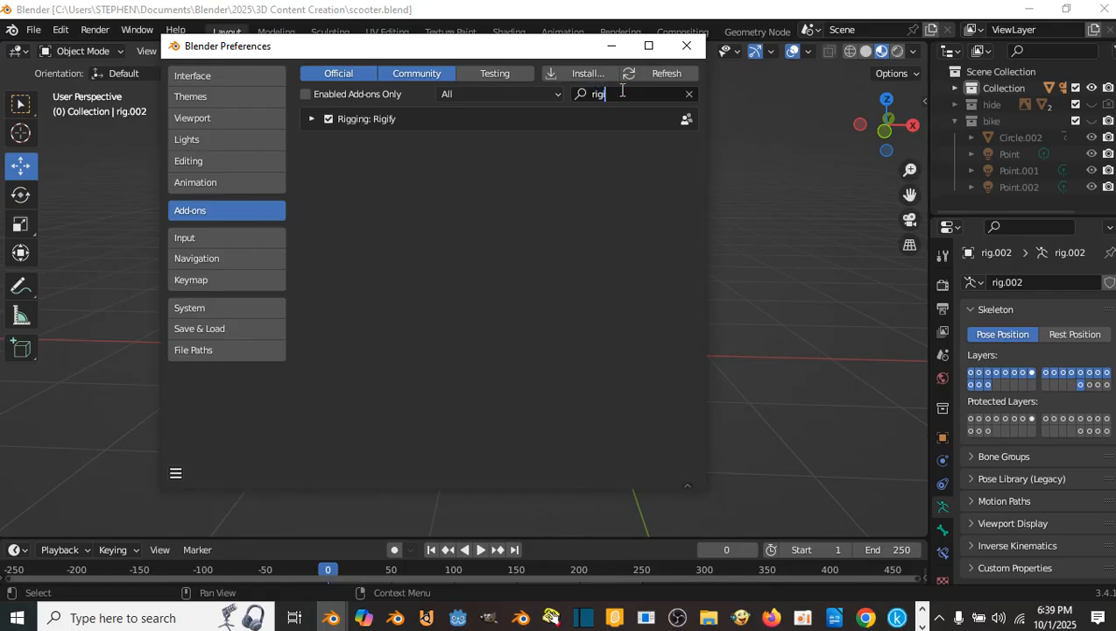
text(i)
click(355, 153)
- Clear the add-on search and search for "skinif" to check that Skinify Rig is enabled
click(689, 93)
click(673, 92)
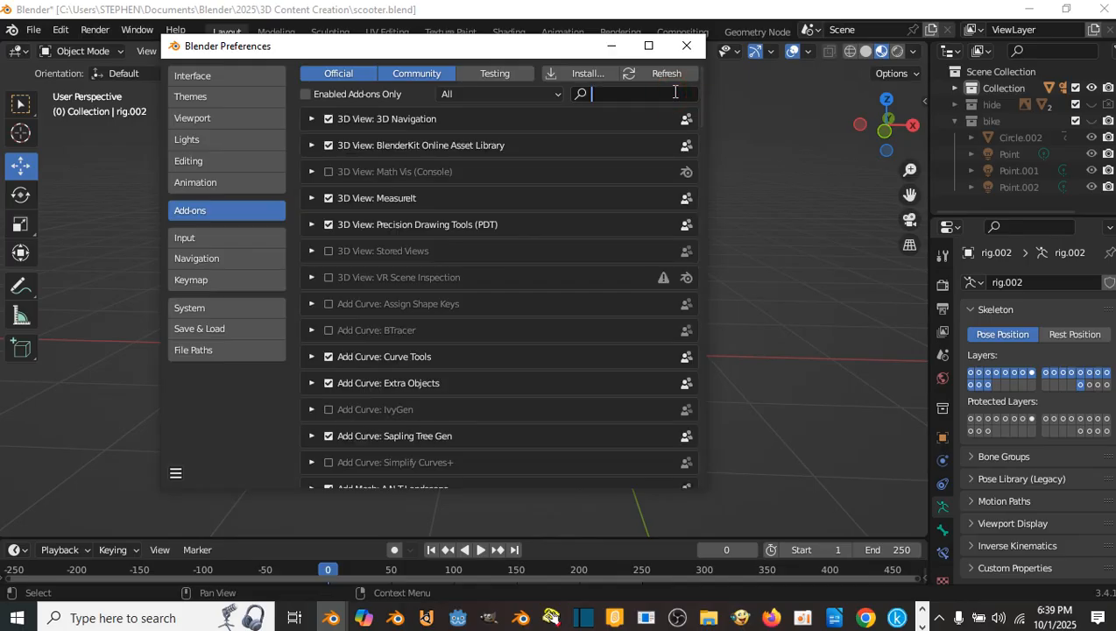
text(skinif)
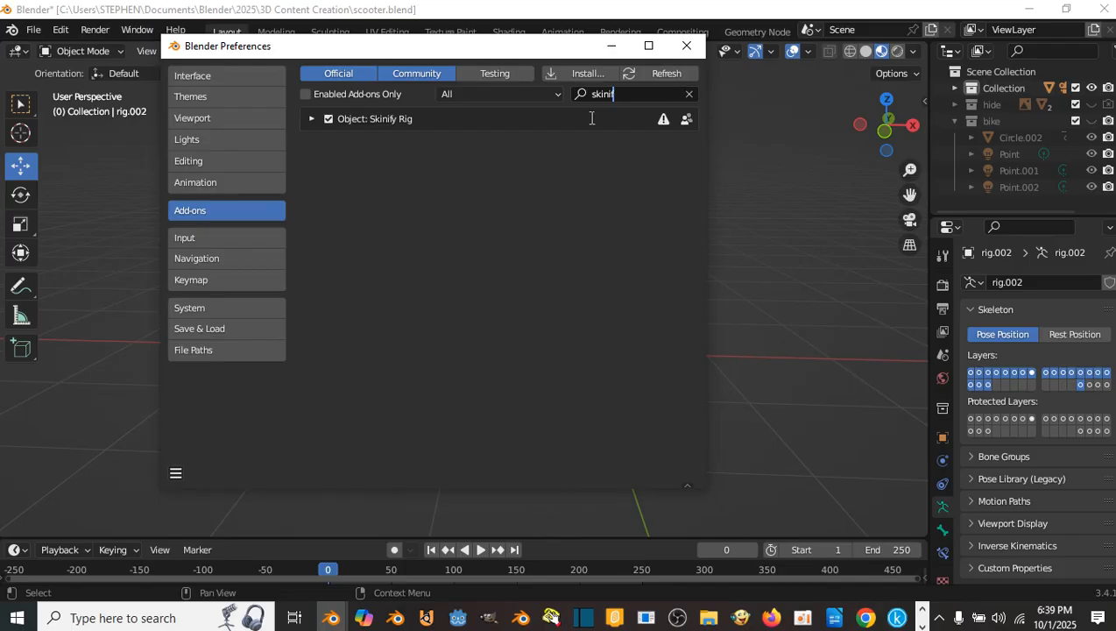
click(452, 184)
- Save the preferences and close the preferences window
click(183, 330)
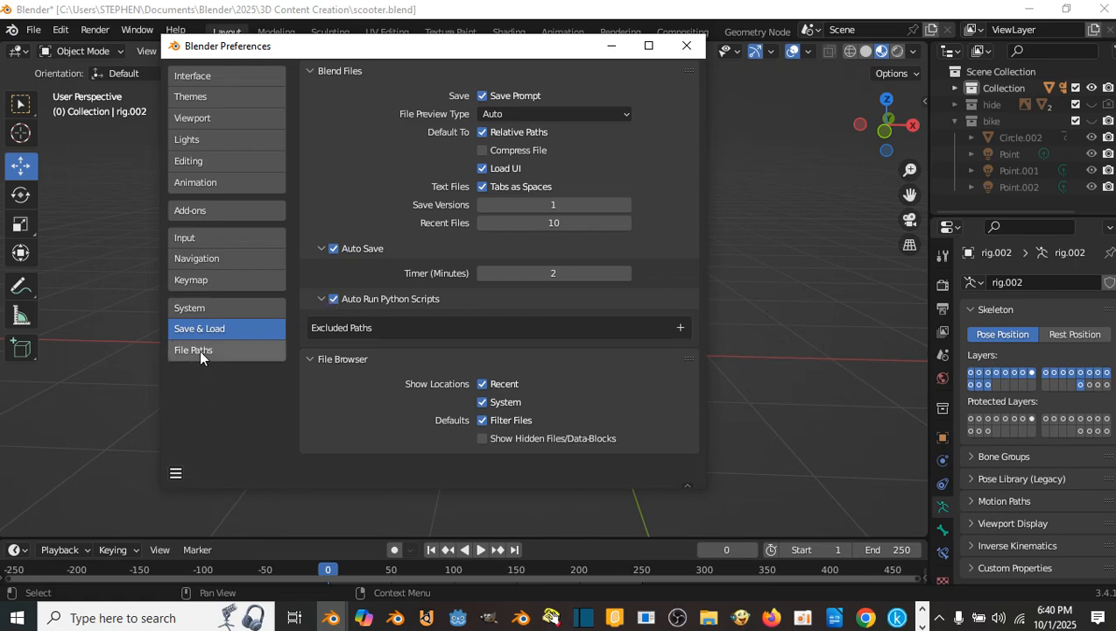
click(175, 473)
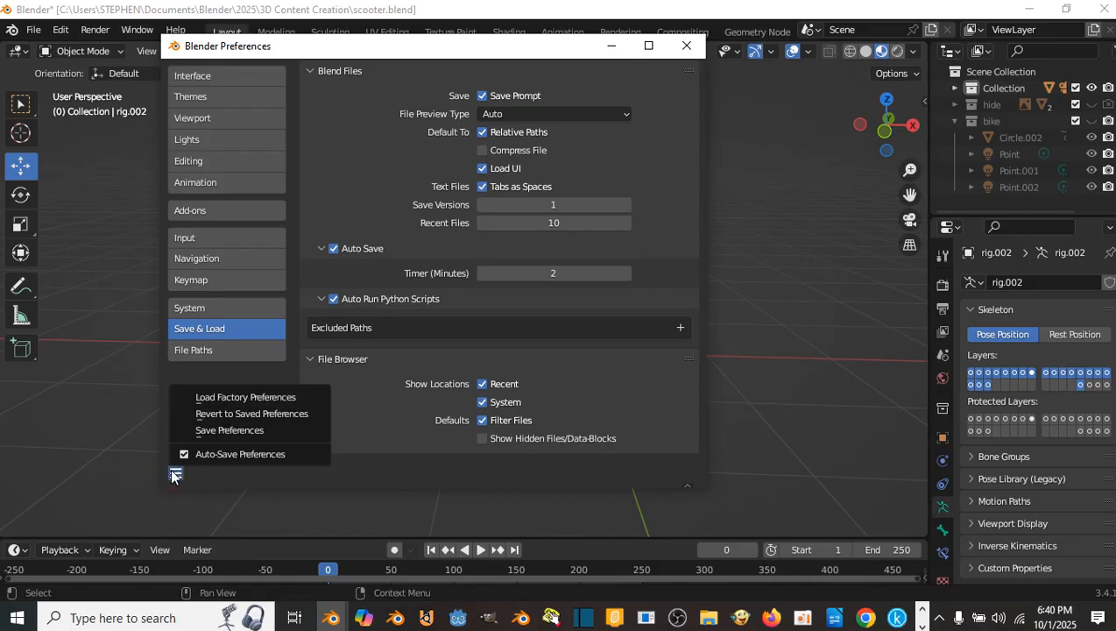
click(234, 429)
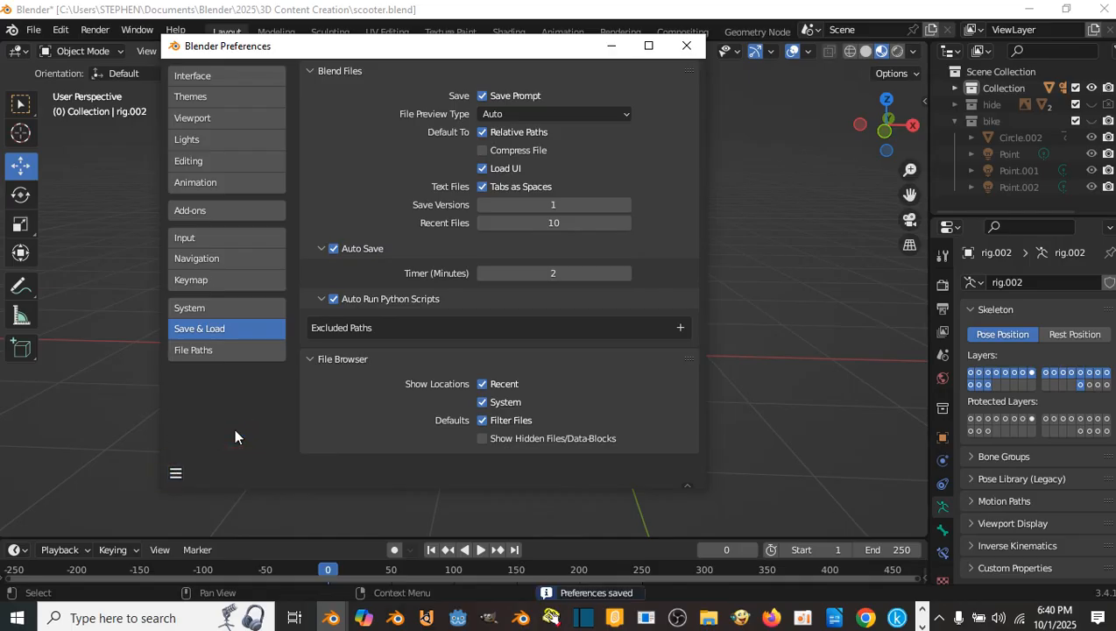
click(683, 42)
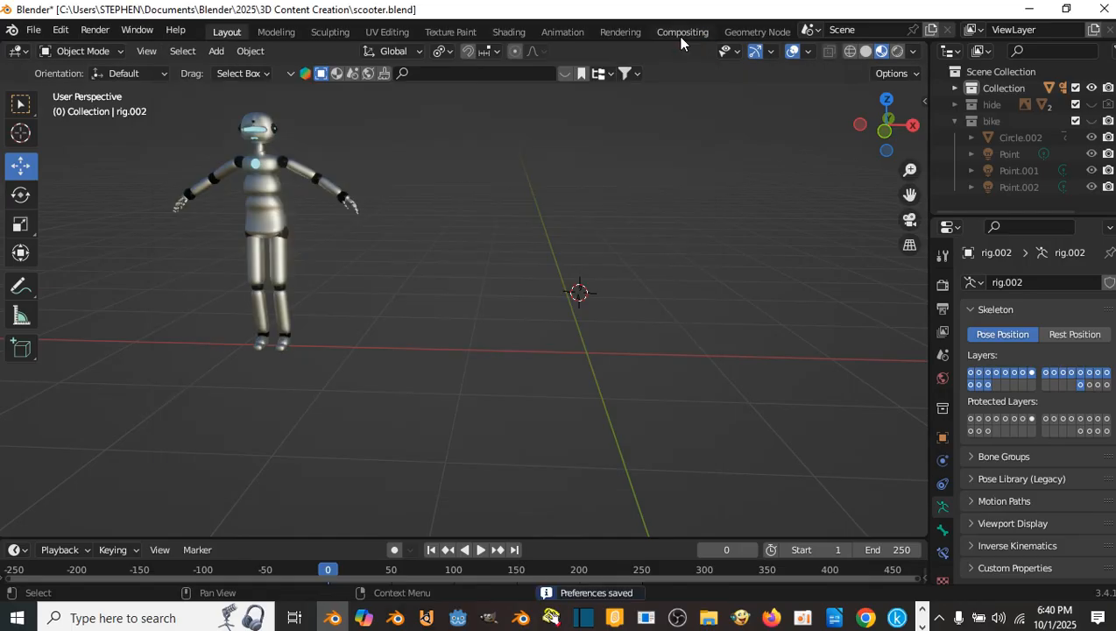
scroll(602, 140, down, 1)
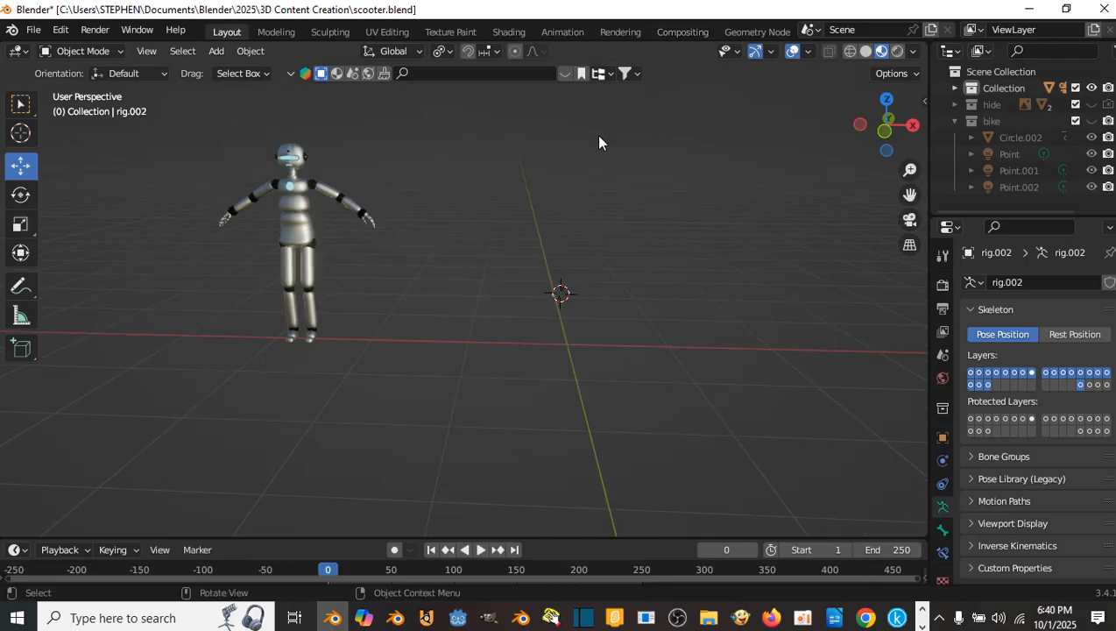
shift+middle_drag(626, 145, 583, 162)
shift+middle_drag(568, 200, 560, 189)
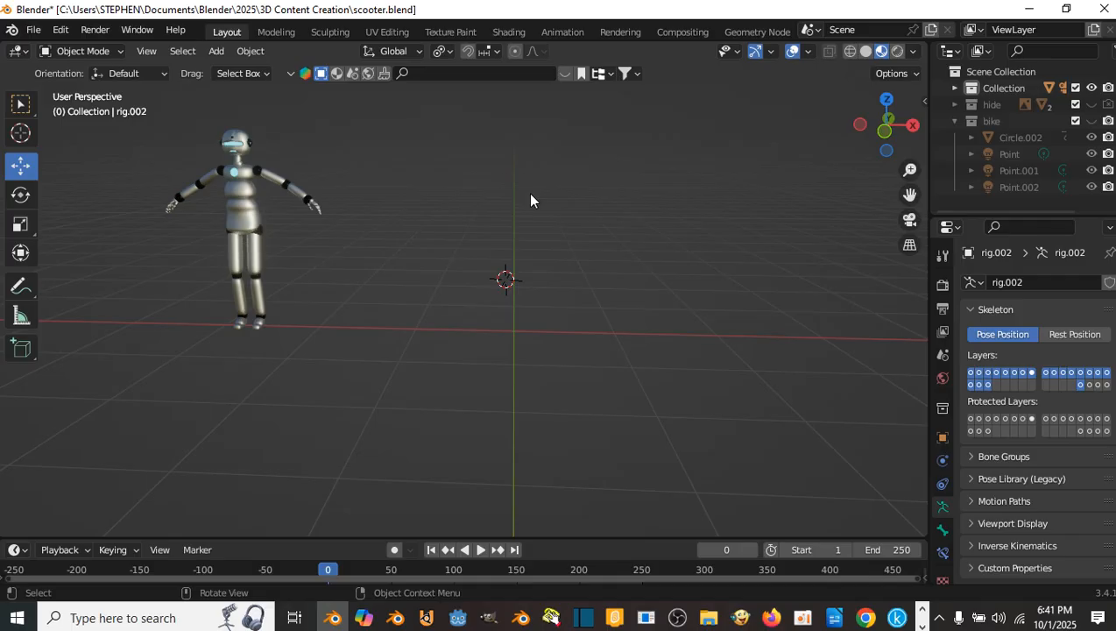
middle_drag(553, 163, 539, 172)
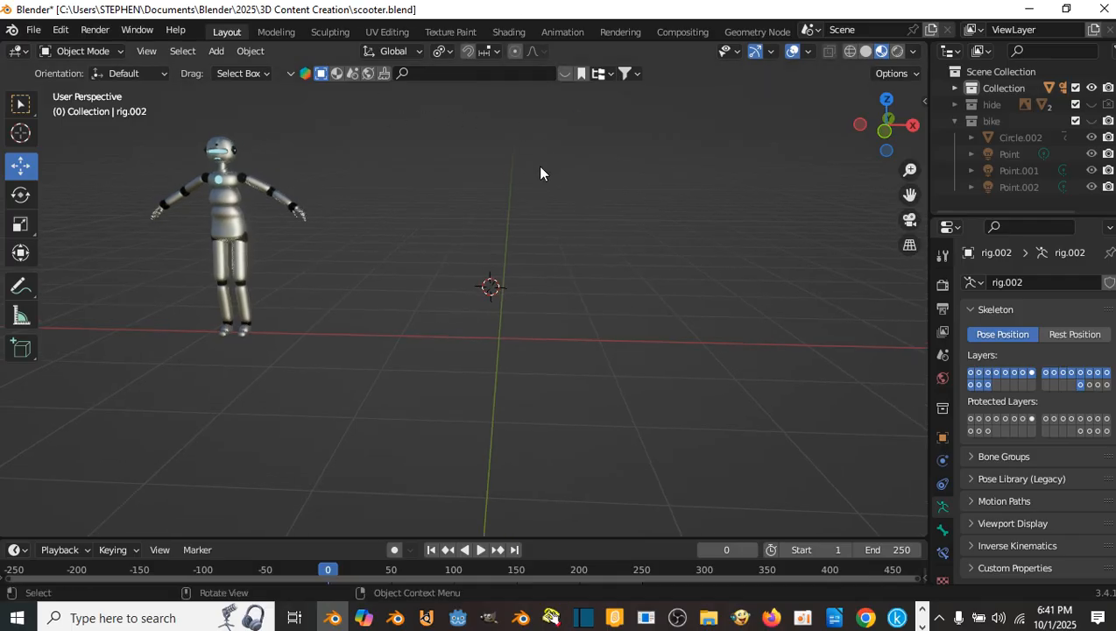
scroll(517, 311, up, 3)
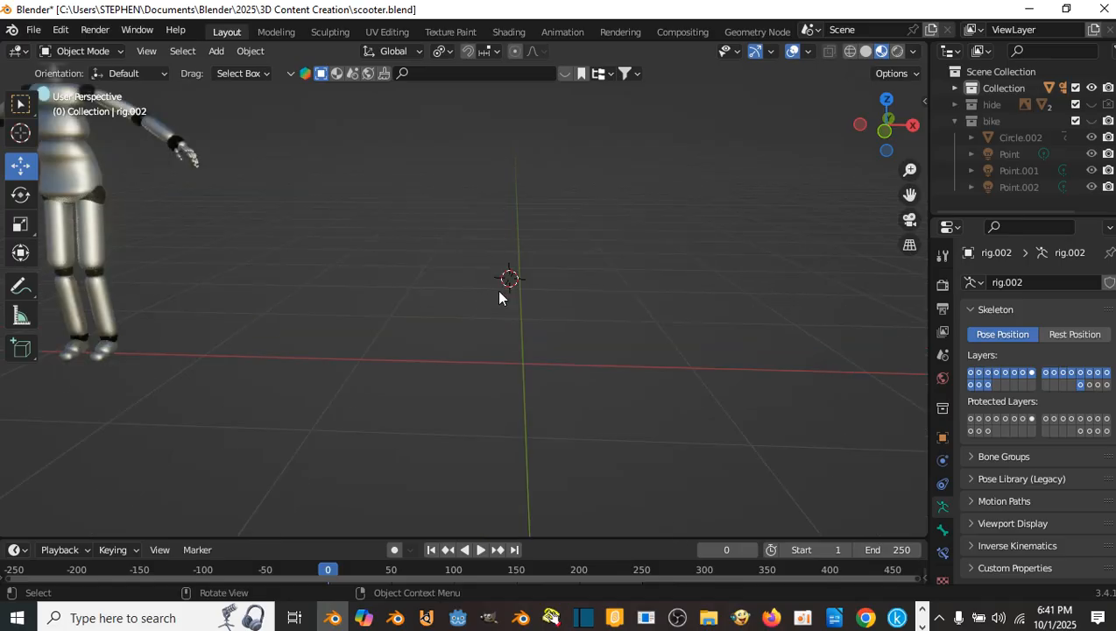
middle_drag(534, 304, 515, 323)
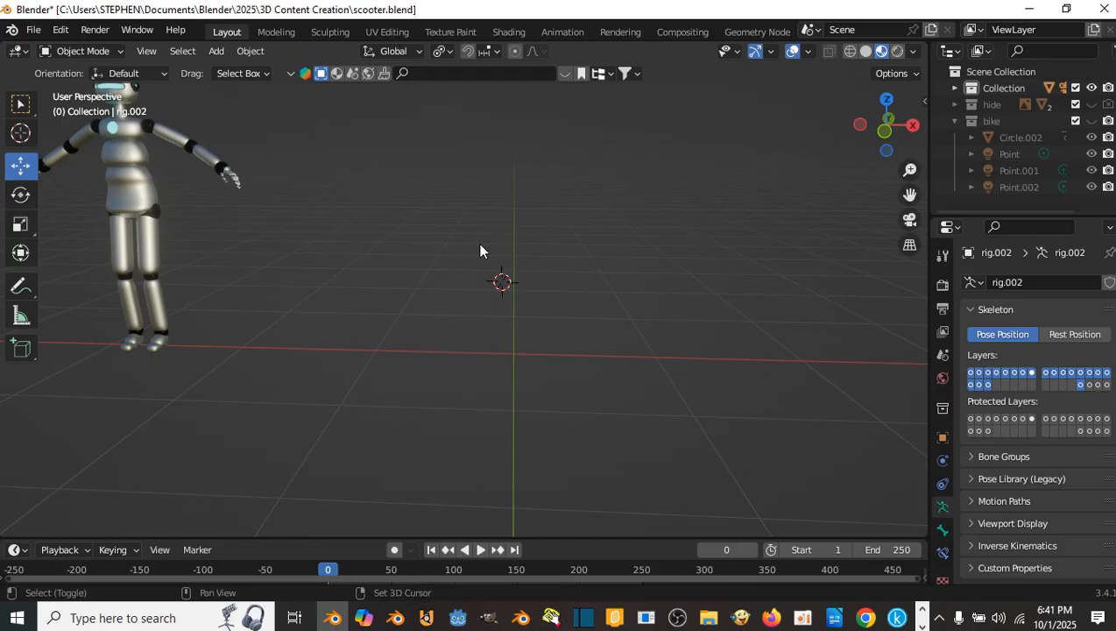
- Add a Human (Meta-Rig) armature at the 3D cursor, beside the robot character
key(Home)
shift+middle_drag(653, 342, 539, 318)
scroll(483, 299, up, 9)
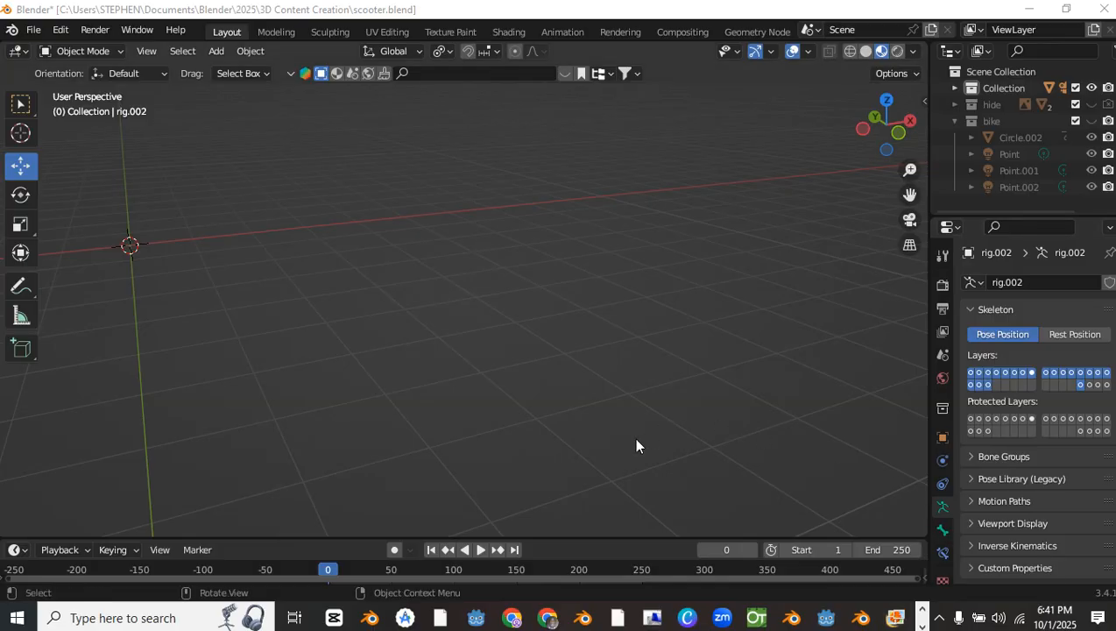
scroll(535, 312, down, 2)
shift+middle_drag(491, 179, 518, 357)
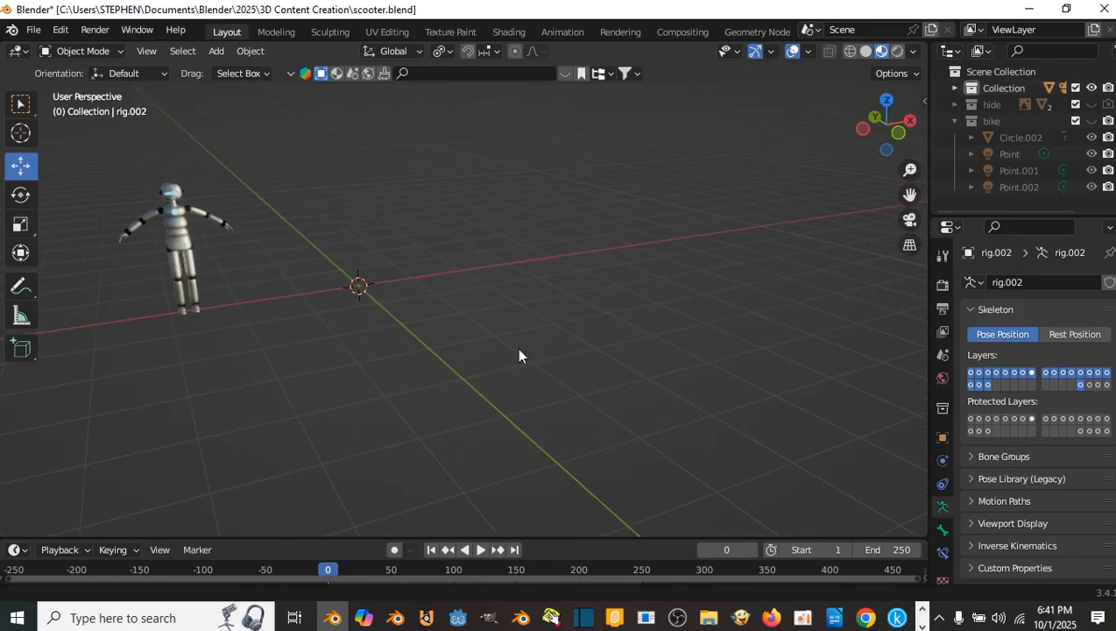
key(shift+a)
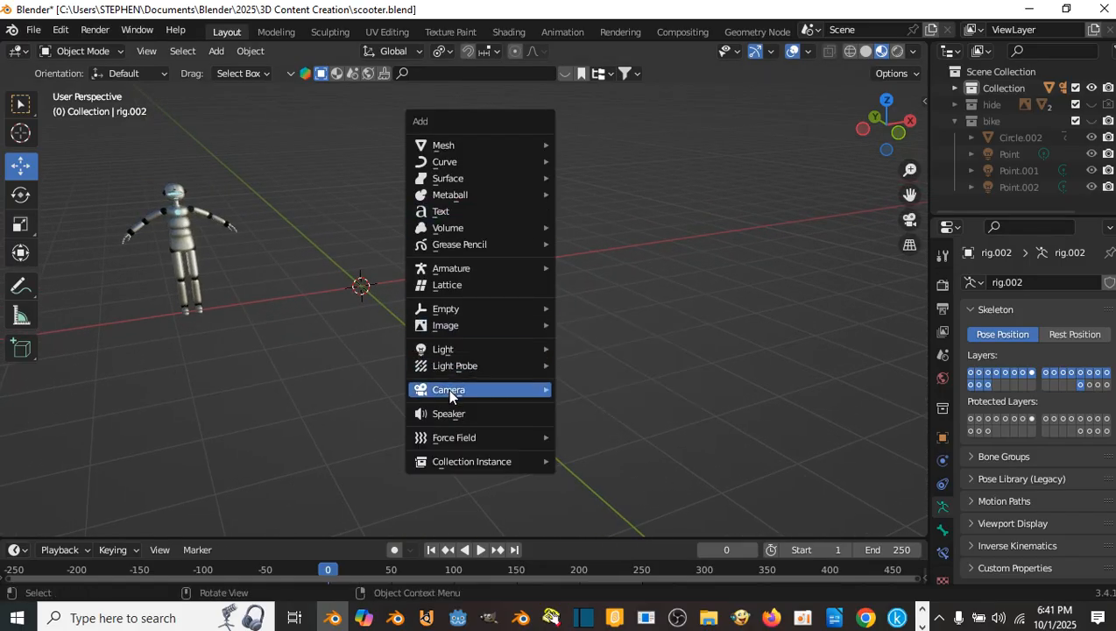
mouse_move(452, 272)
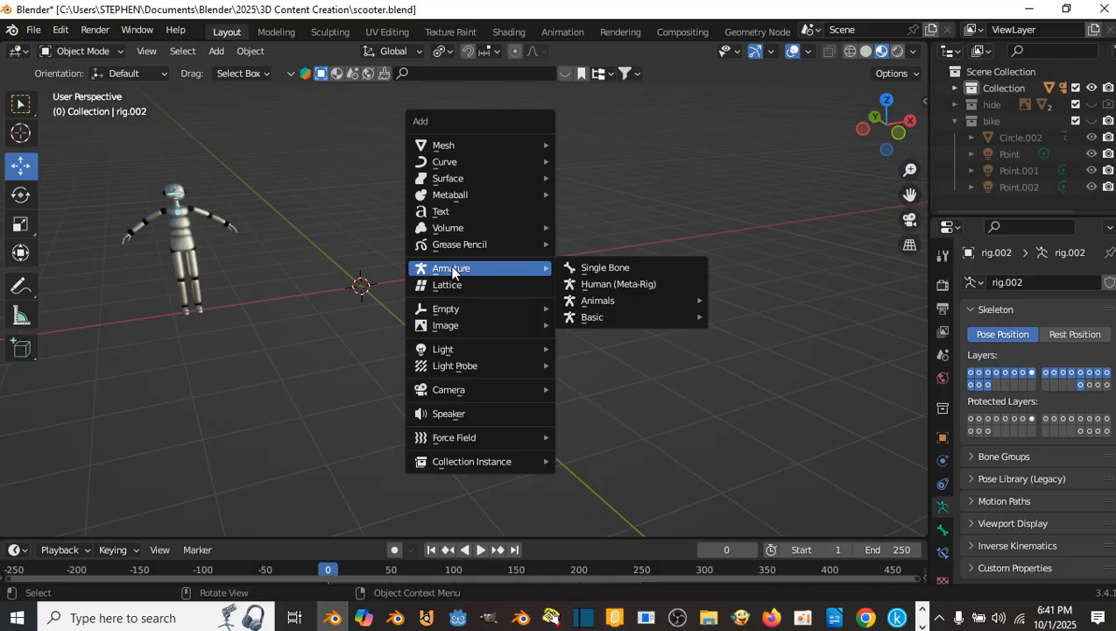
click(632, 284)
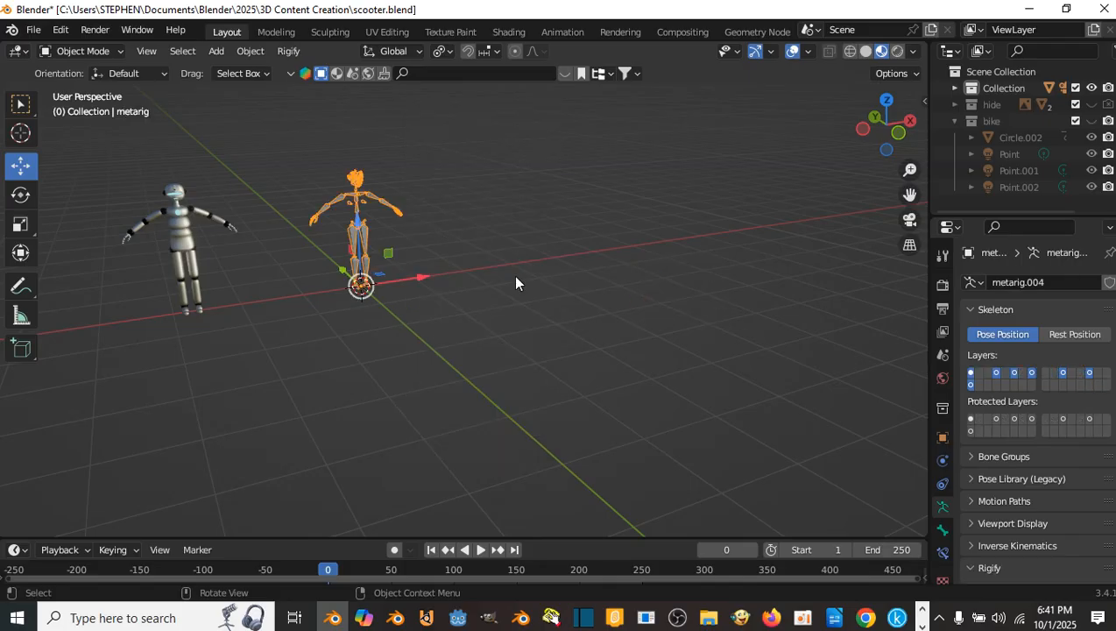
- Examine the new human meta-rig and the robot character from several angles and distances
scroll(395, 226, up, 2)
scroll(394, 204, down, 8)
shift+middle_drag(401, 190, 122, 233)
scroll(509, 289, up, 2)
scroll(643, 259, up, 1)
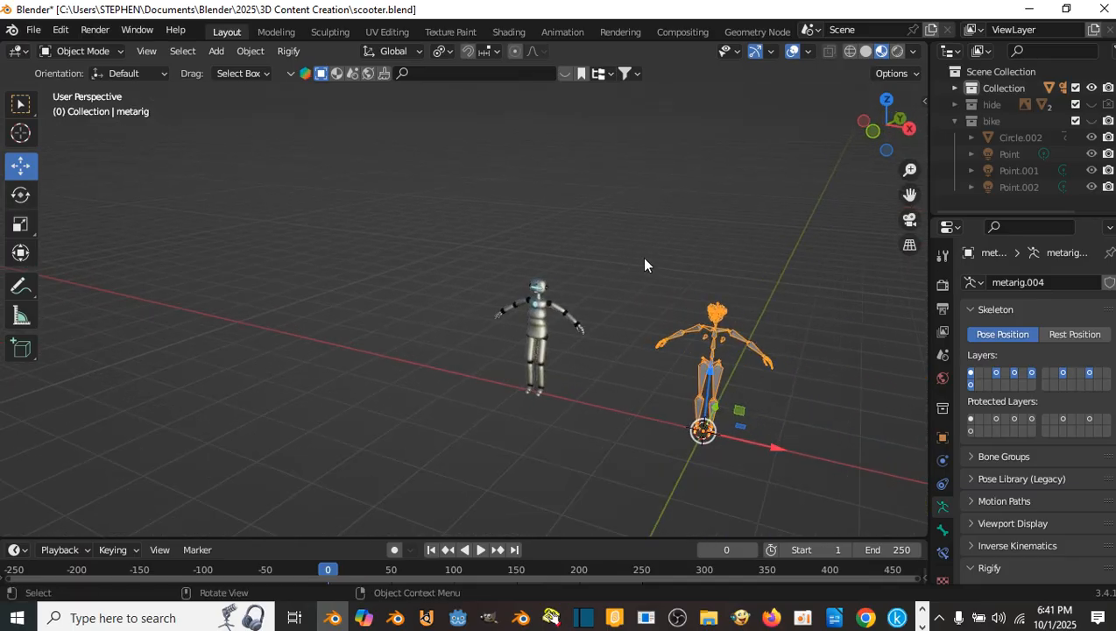
shift+middle_drag(644, 263, 218, 201)
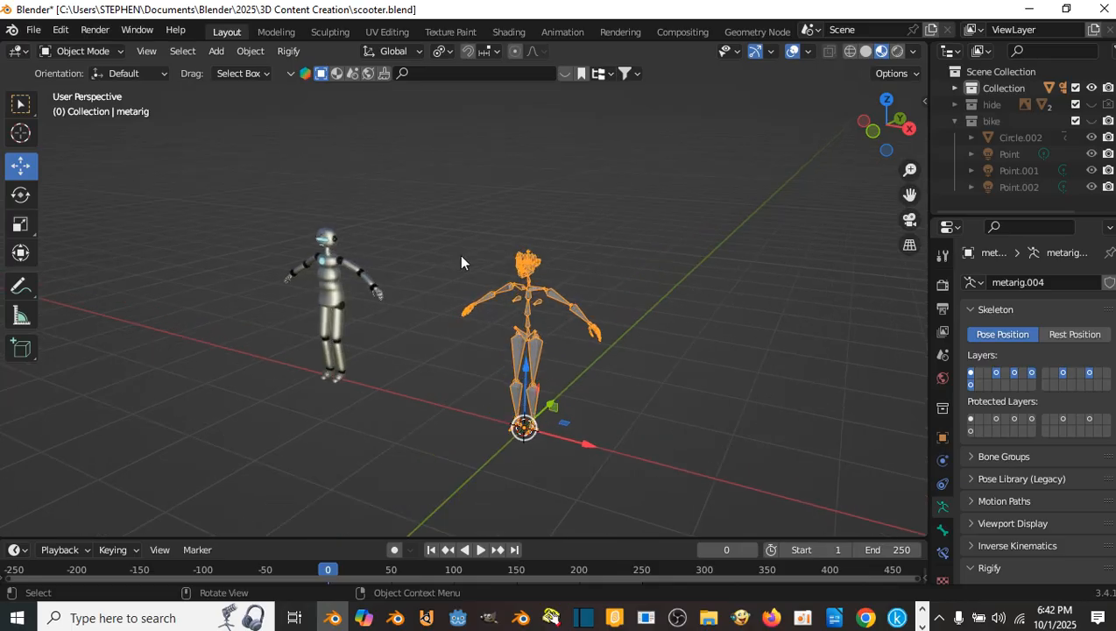
scroll(461, 257, down, 4)
middle_drag(378, 251, 576, 291)
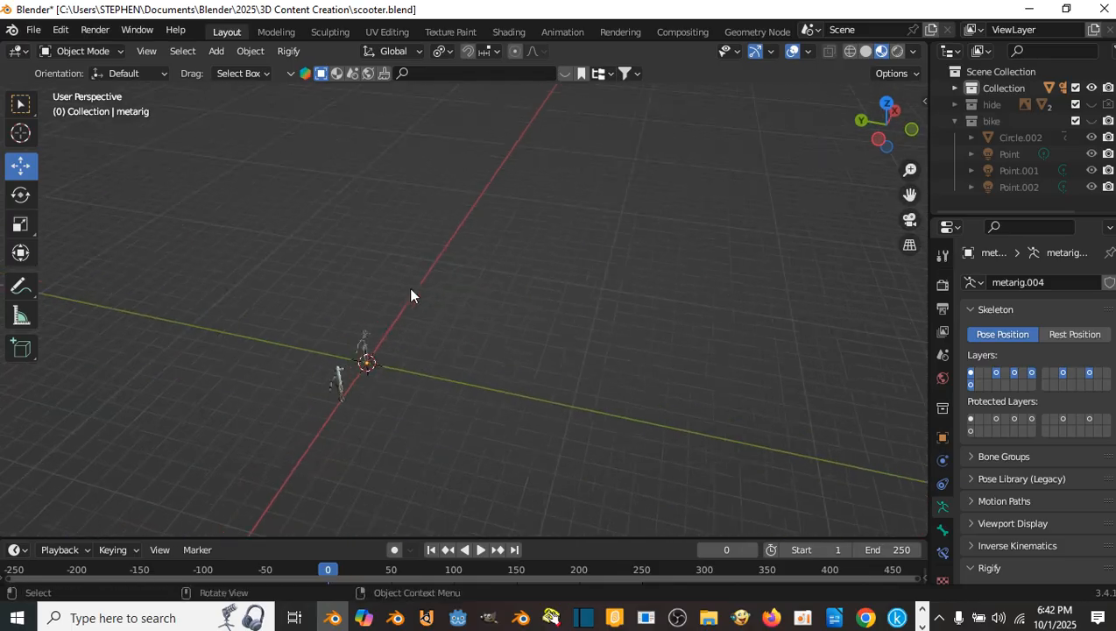
scroll(411, 289, up, 2)
shift+middle_drag(477, 270, 501, 284)
scroll(451, 272, up, 4)
scroll(481, 277, up, 5)
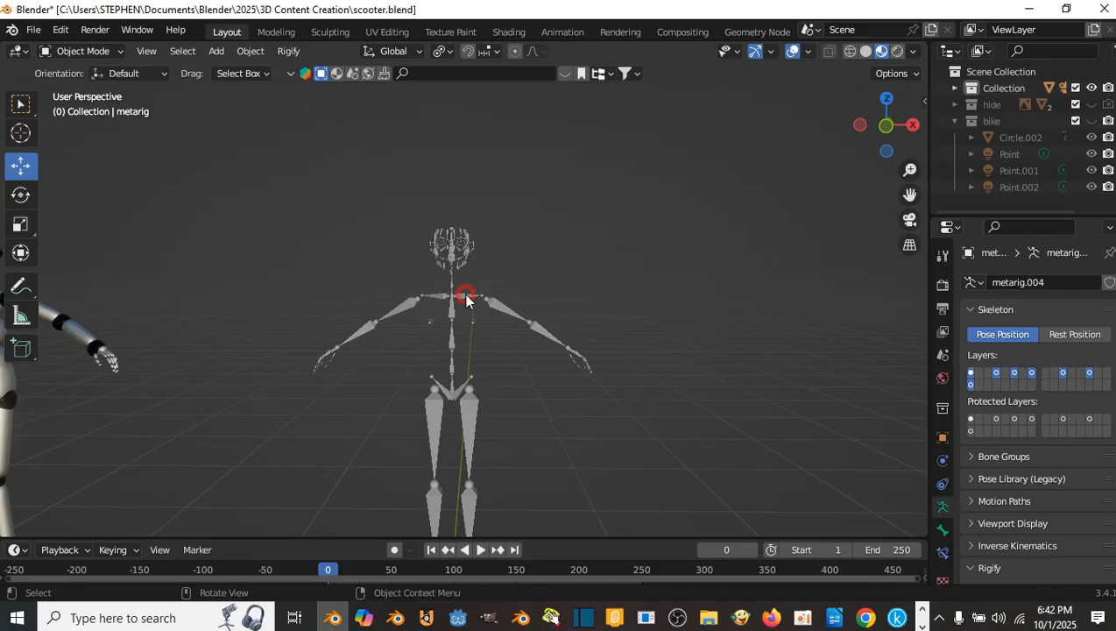
- Select the human meta-rig and switch it to Pose Mode
click(463, 298)
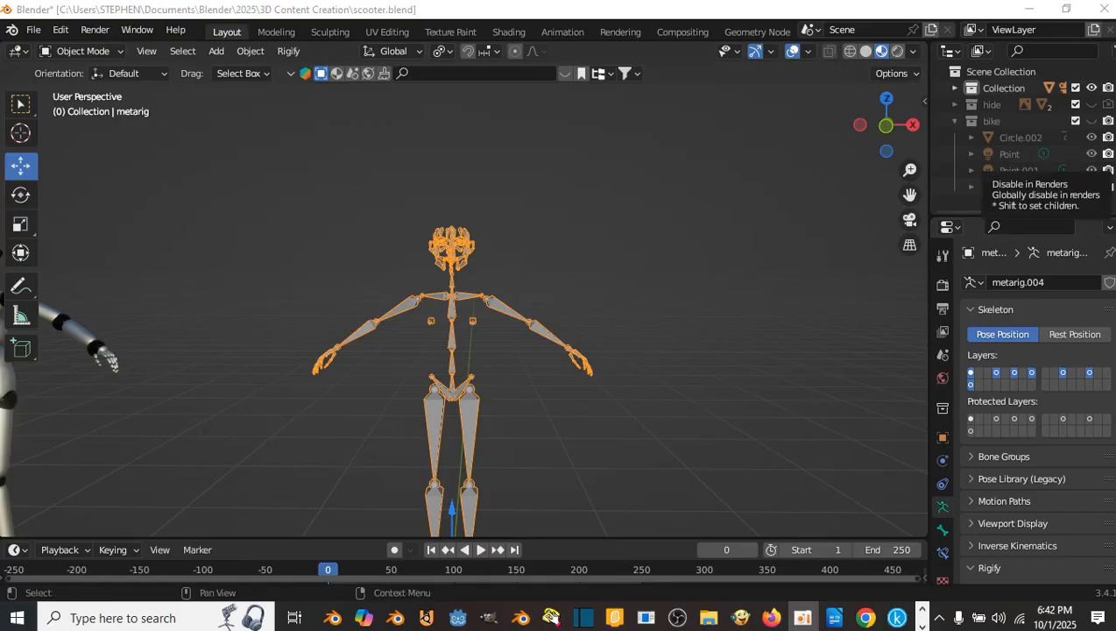
click(93, 52)
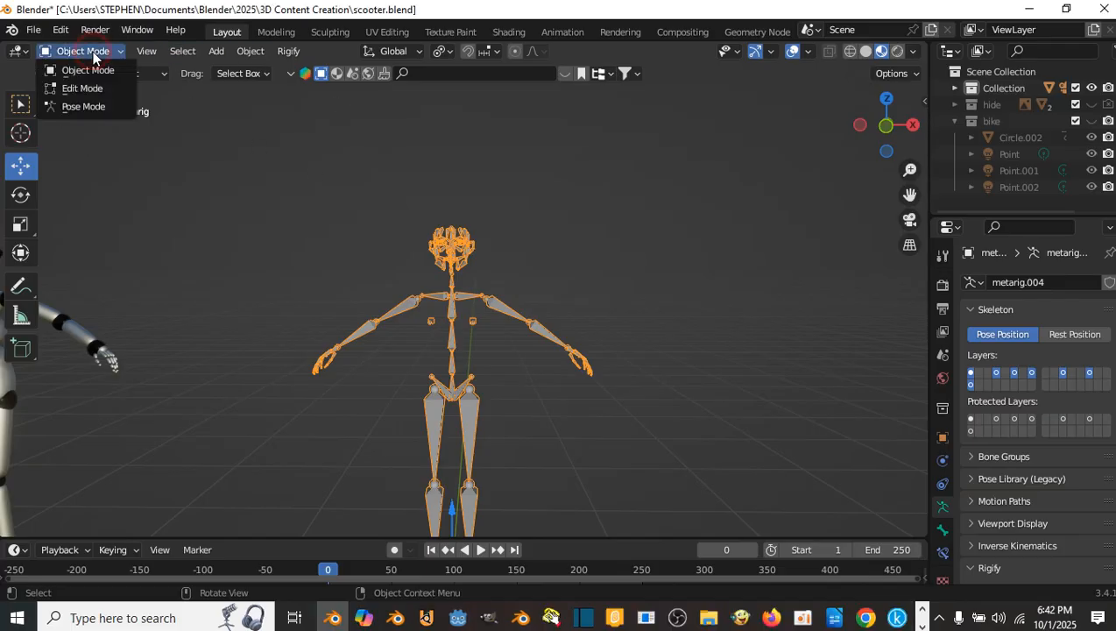
click(83, 106)
scroll(473, 251, up, 3)
scroll(471, 181, down, 1)
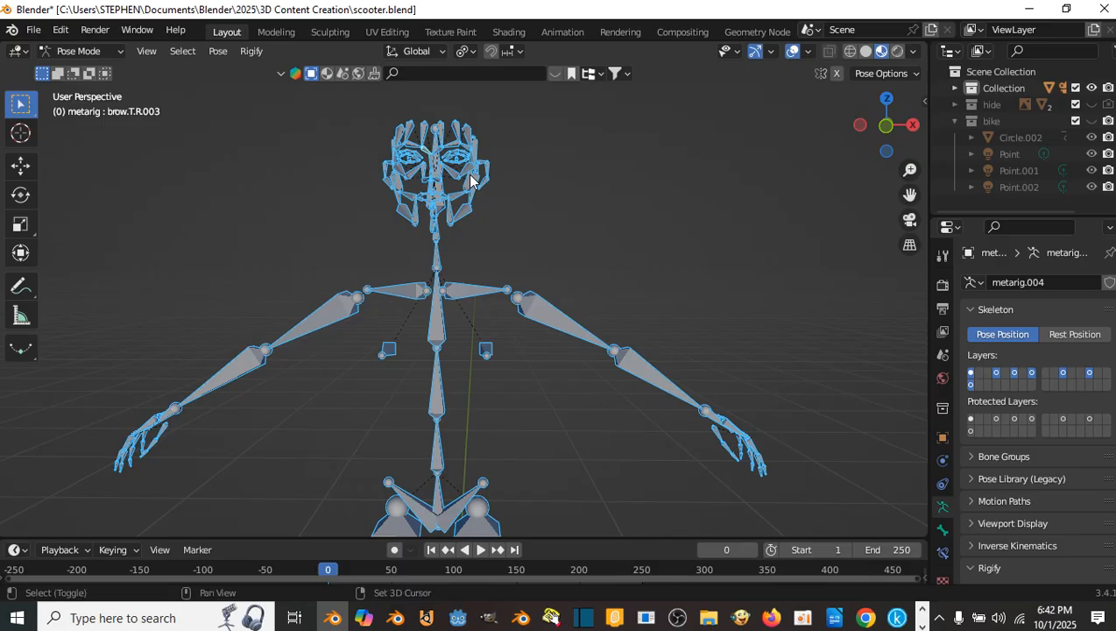
shift+middle_drag(470, 175, 472, 236)
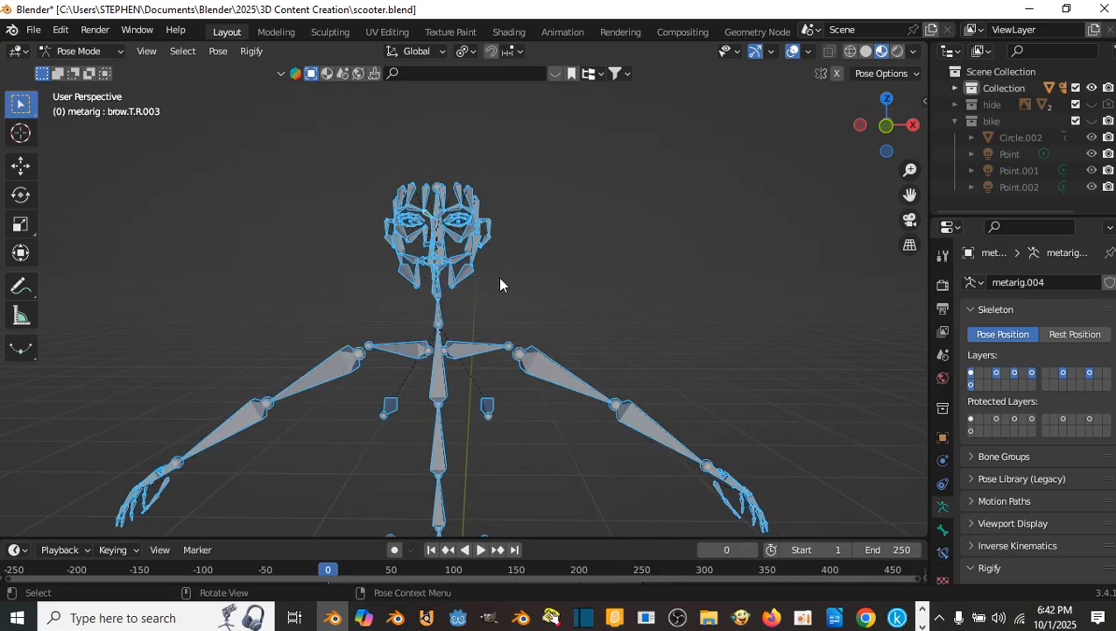
shift+middle_drag(486, 301, 476, 266)
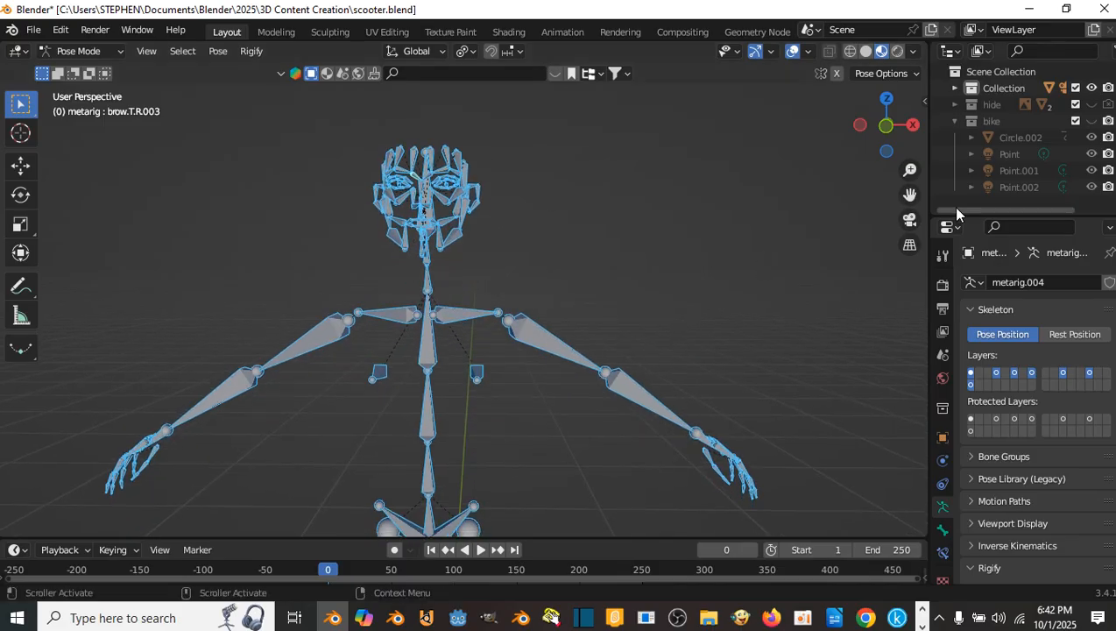
- Bring up the Skinify Rig settings for the meta-rig and set the body thickness to 1.00
mouse_move(923, 99)
mouse_down()
mouse_move(696, 101)
mouse_move(908, 110)
mouse_up()
click(907, 110)
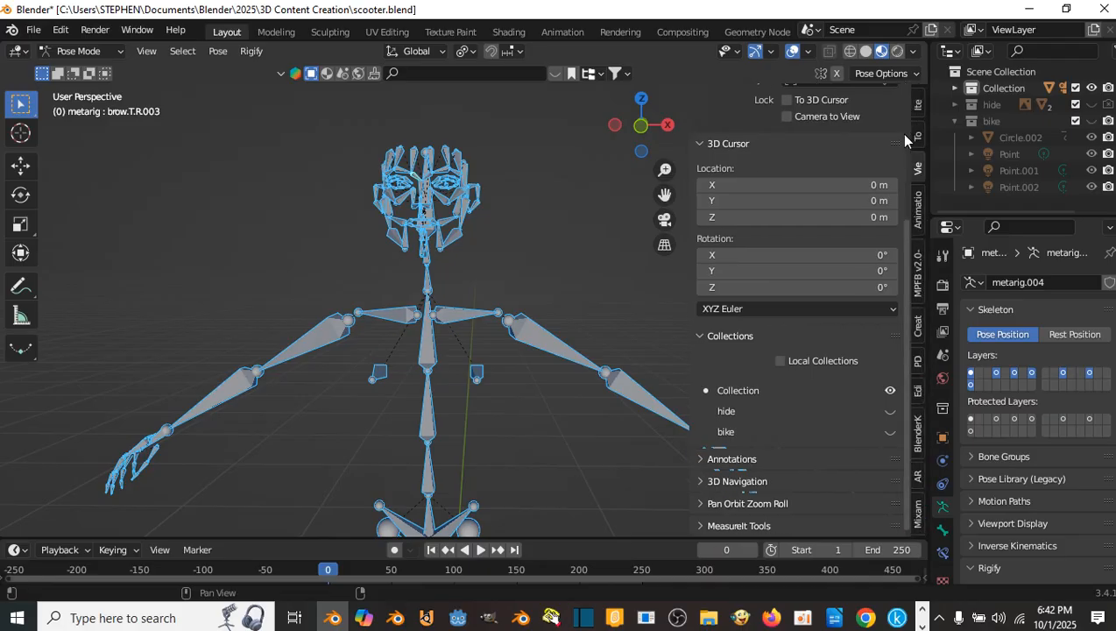
scroll(902, 142, up, 6)
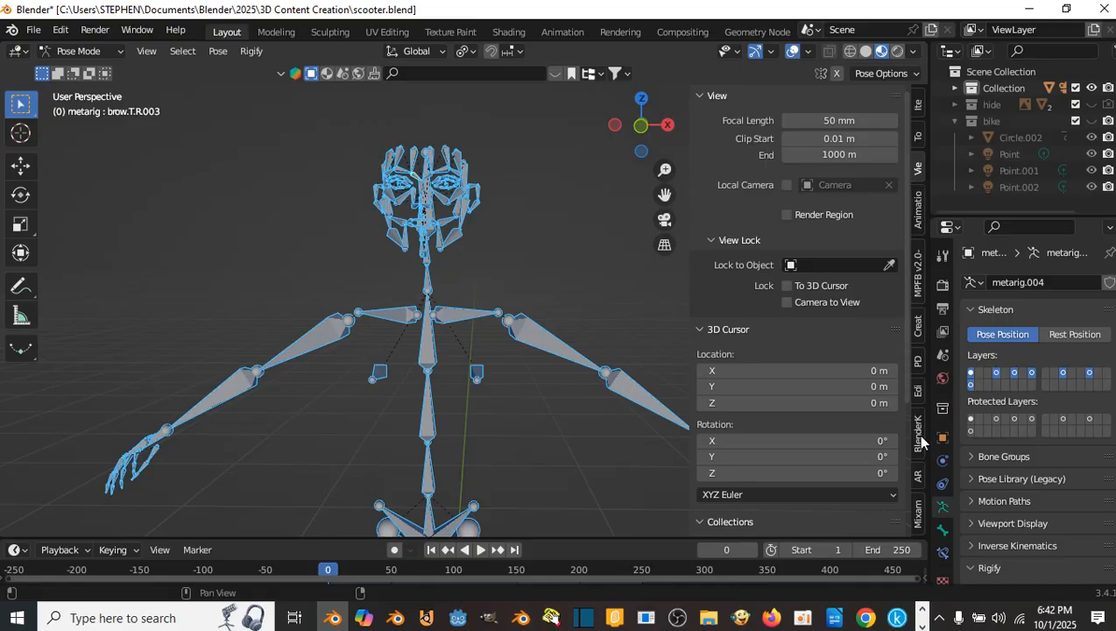
click(917, 326)
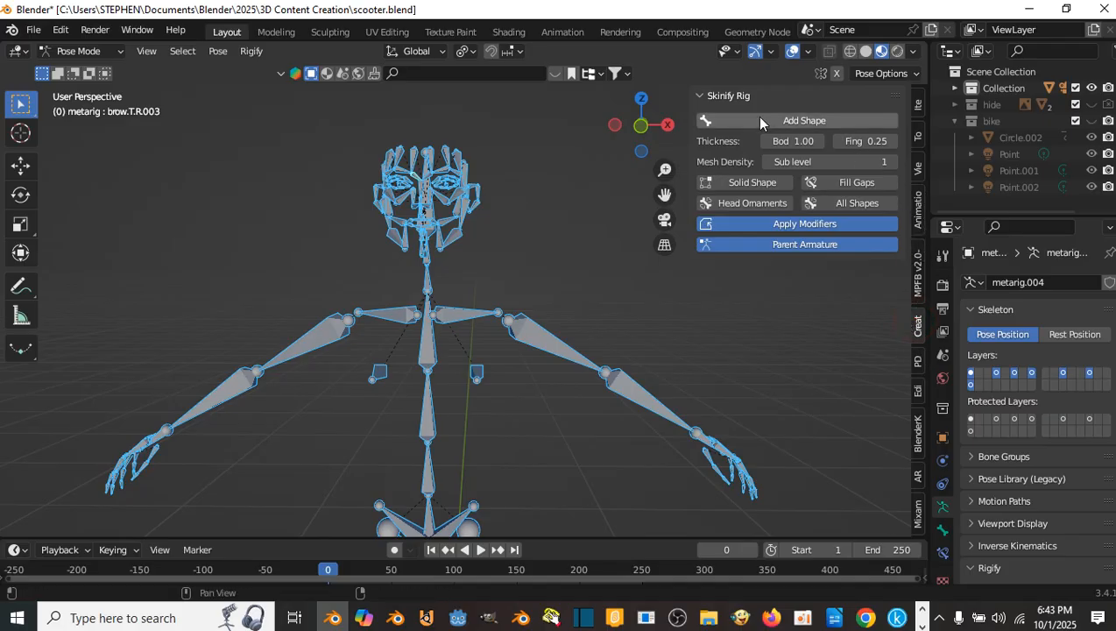
click(800, 142)
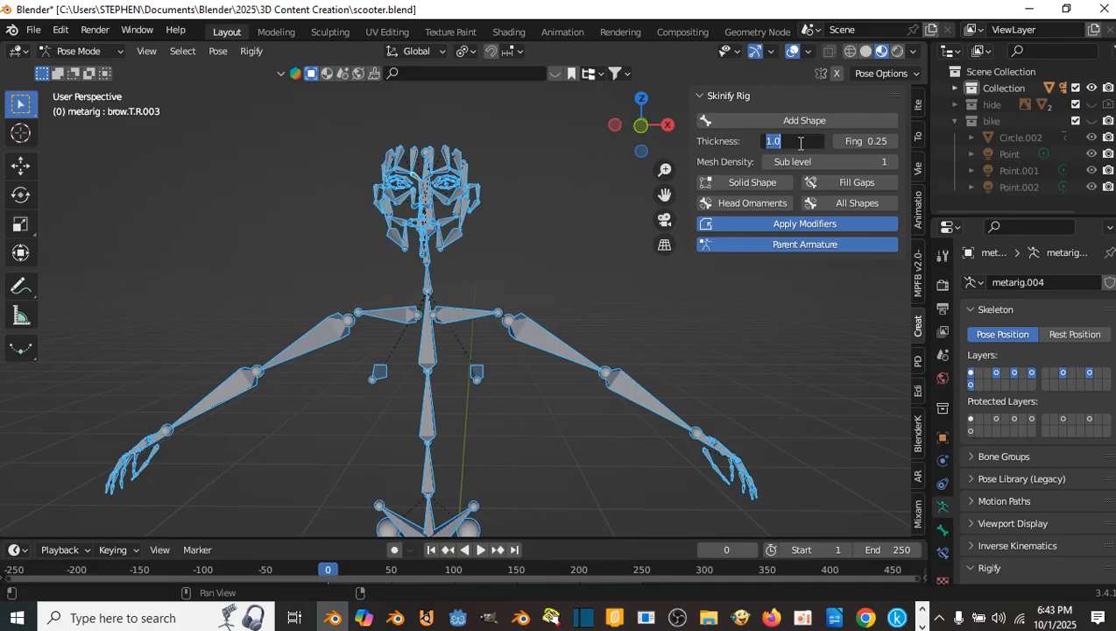
text(1)
key(Return)
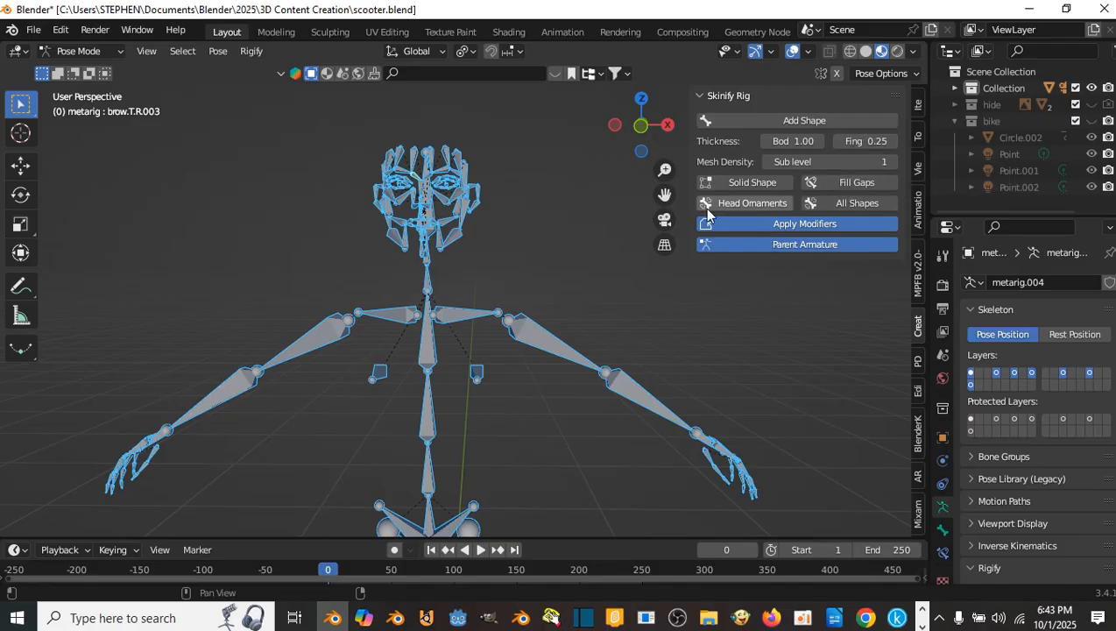
- Select all bones of the human meta-rig and generate its body mesh with Skinify Rig's Add Shape
scroll(429, 230, down, 3)
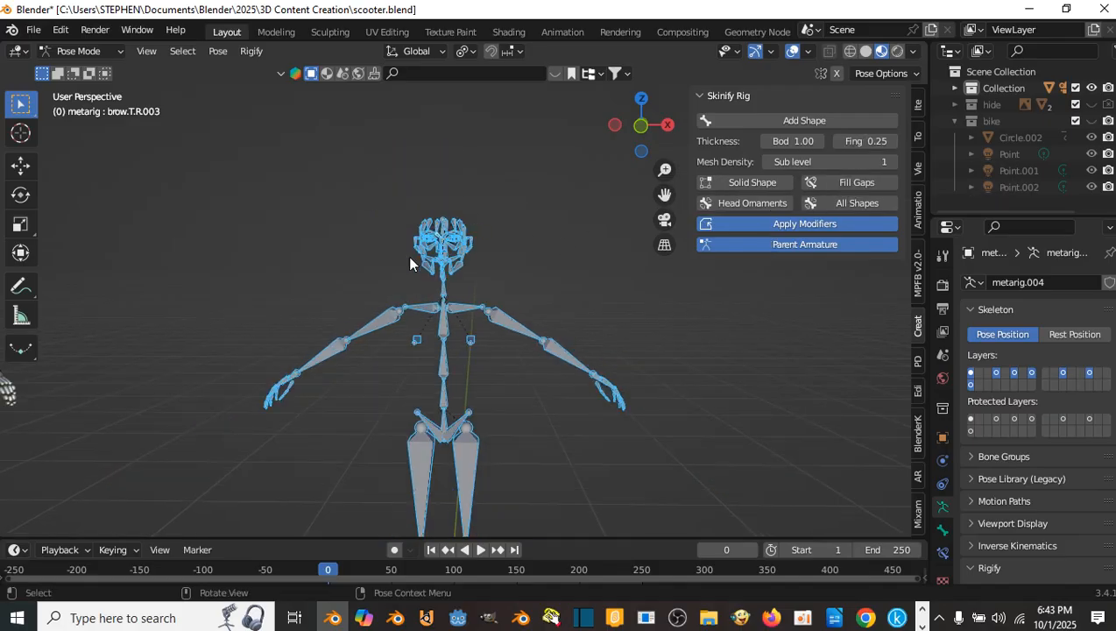
scroll(459, 261, up, 6)
scroll(457, 255, down, 5)
middle_drag(456, 257, 500, 254)
click(500, 252)
click(459, 239)
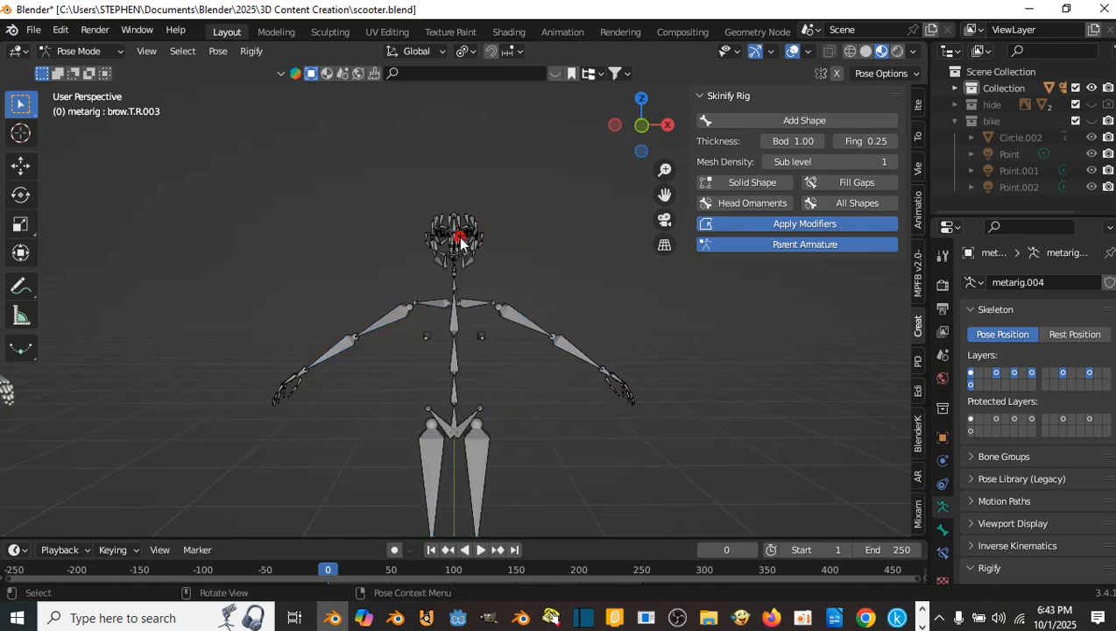
scroll(470, 243, up, 2)
key(a)
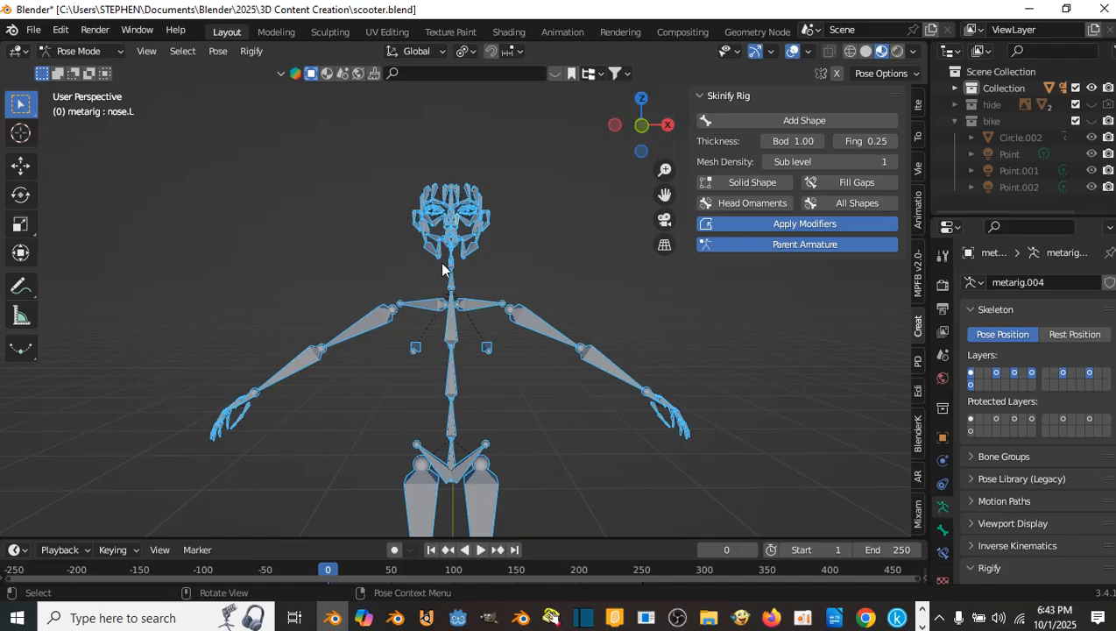
click(765, 125)
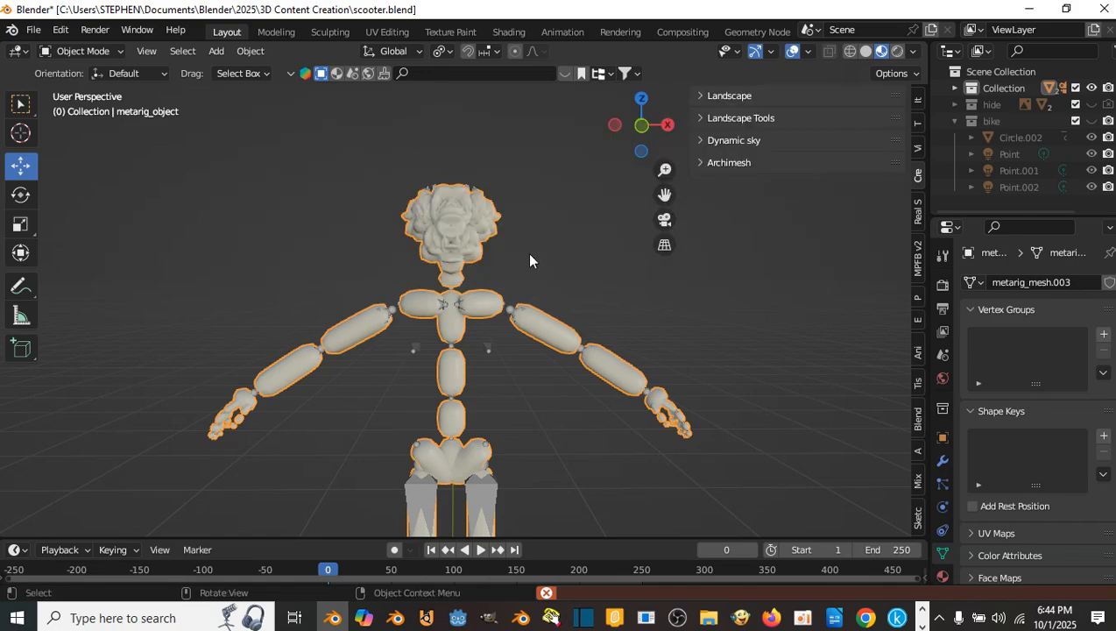
- Select the meta-rig armature through the bones above the head and switch it to Pose Mode
middle_drag(528, 257, 512, 295)
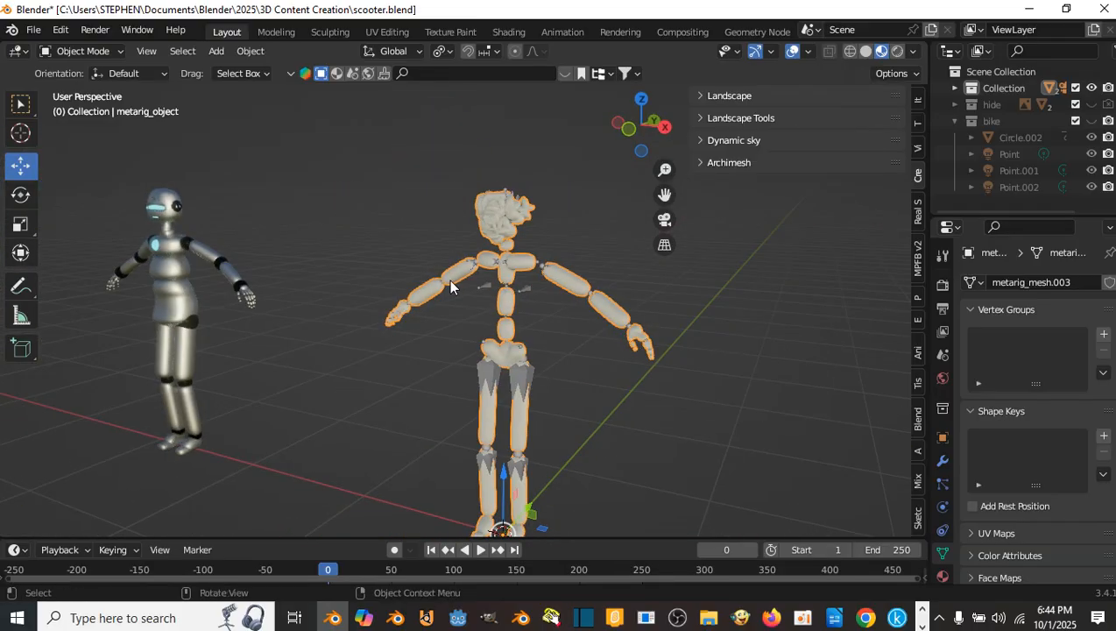
middle_drag(448, 279, 516, 285)
middle_drag(524, 205, 536, 246)
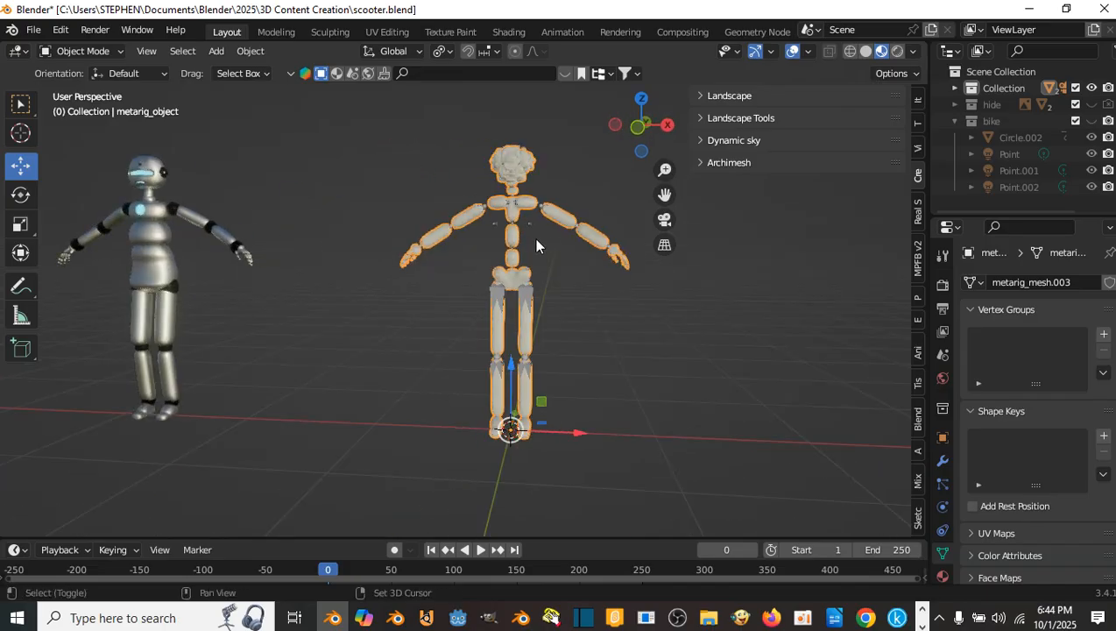
scroll(536, 246, up, 5)
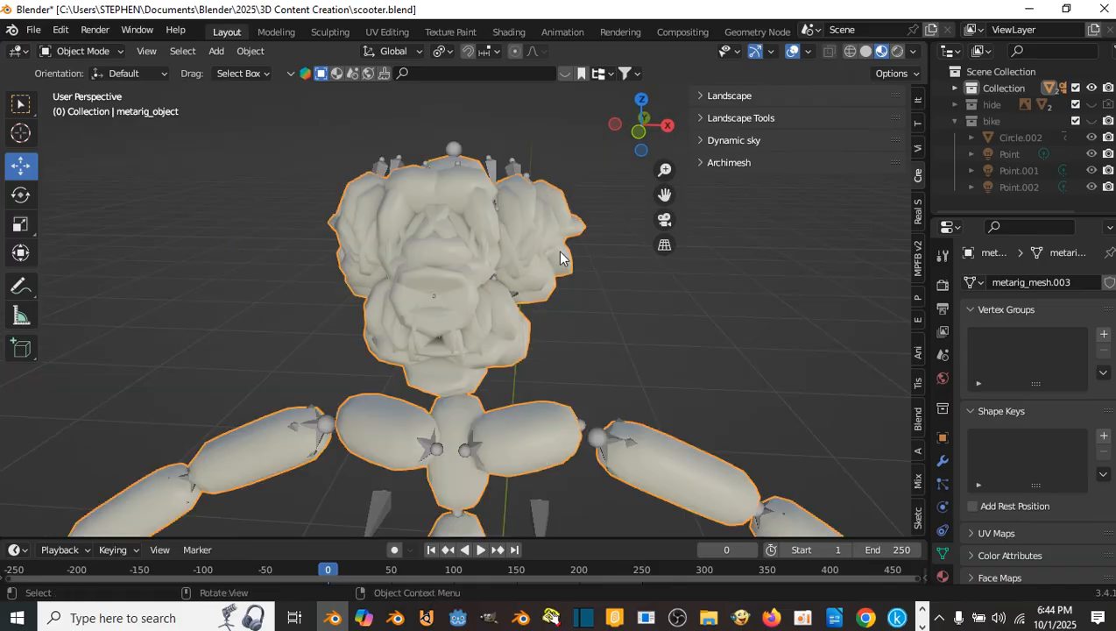
click(454, 151)
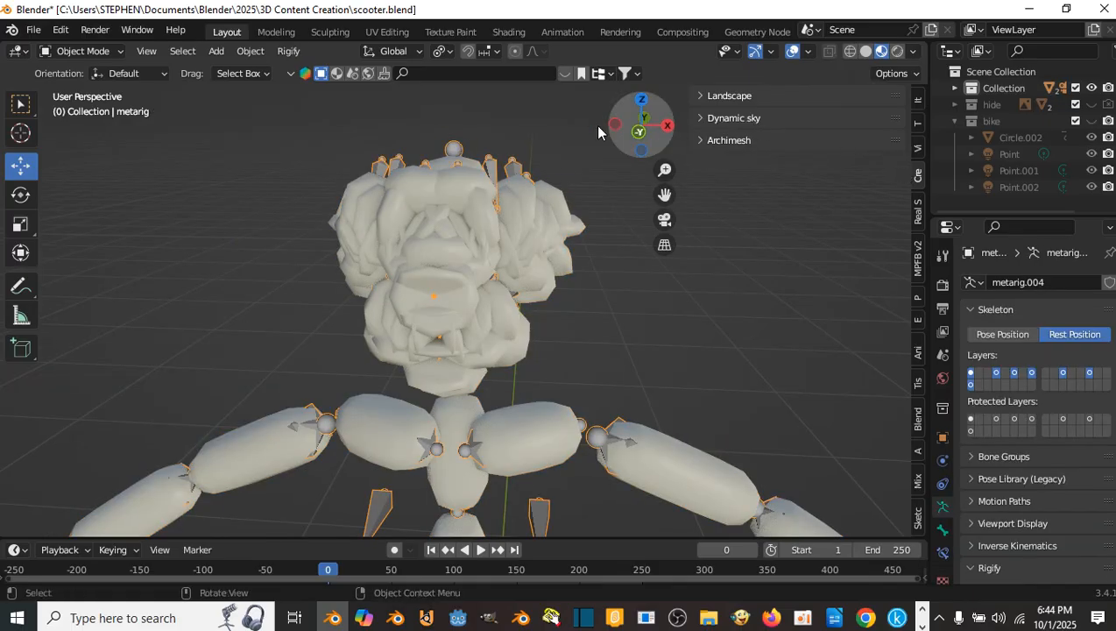
click(77, 51)
click(75, 107)
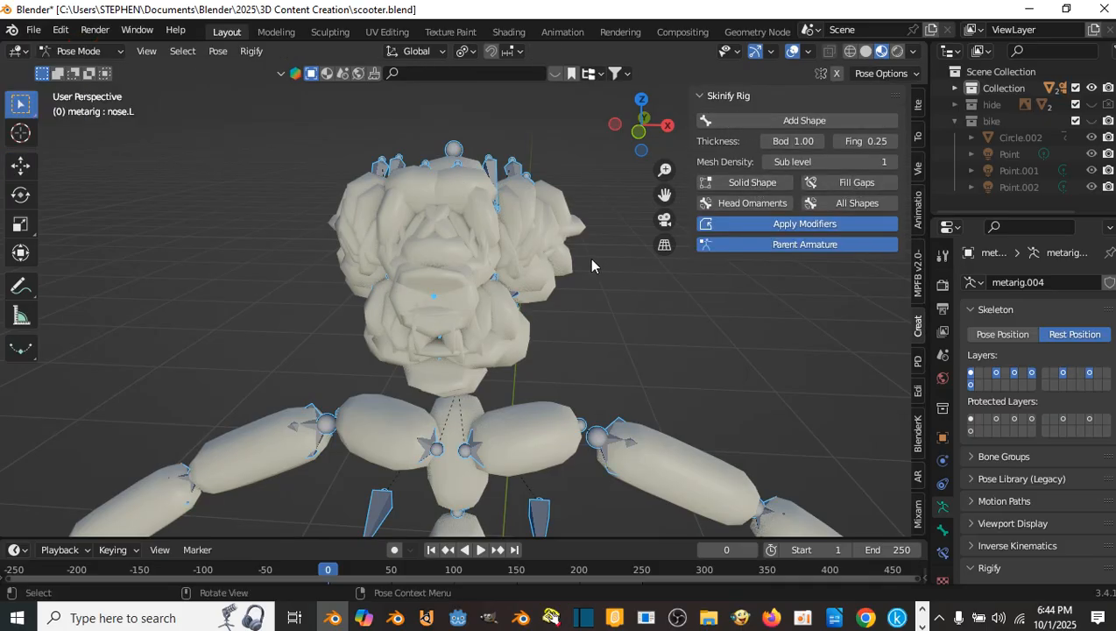
- Examine the generated body and its head from several distances and angles alongside the Skinify settings
scroll(588, 257, down, 4)
middle_drag(528, 245, 518, 324)
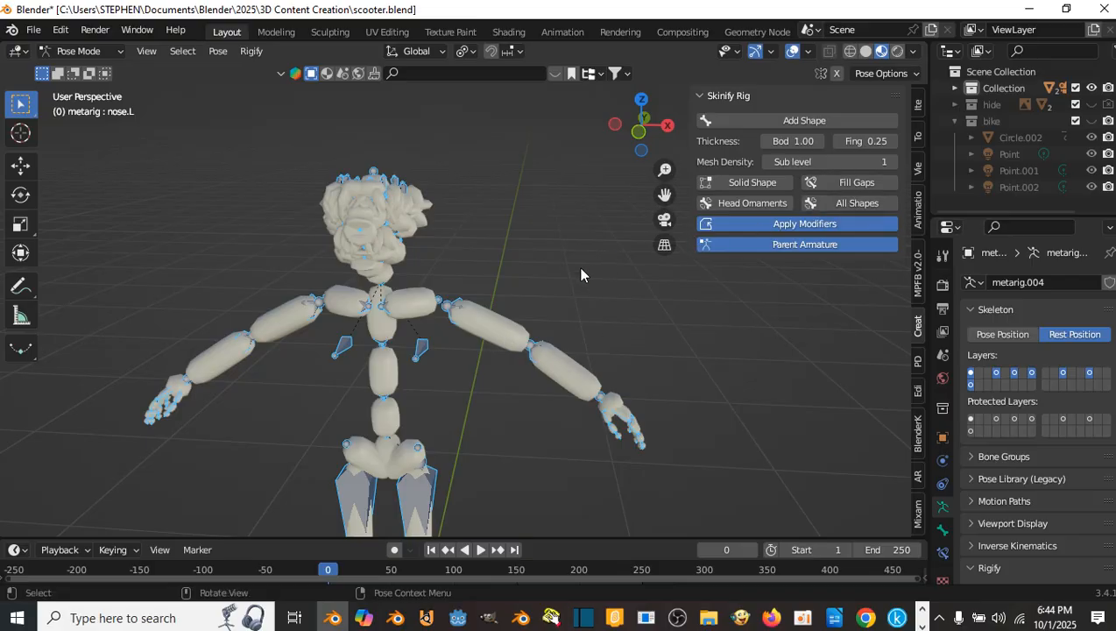
scroll(425, 288, down, 6)
scroll(387, 259, up, 3)
middle_drag(427, 276, 468, 316)
scroll(457, 273, up, 4)
click(443, 277)
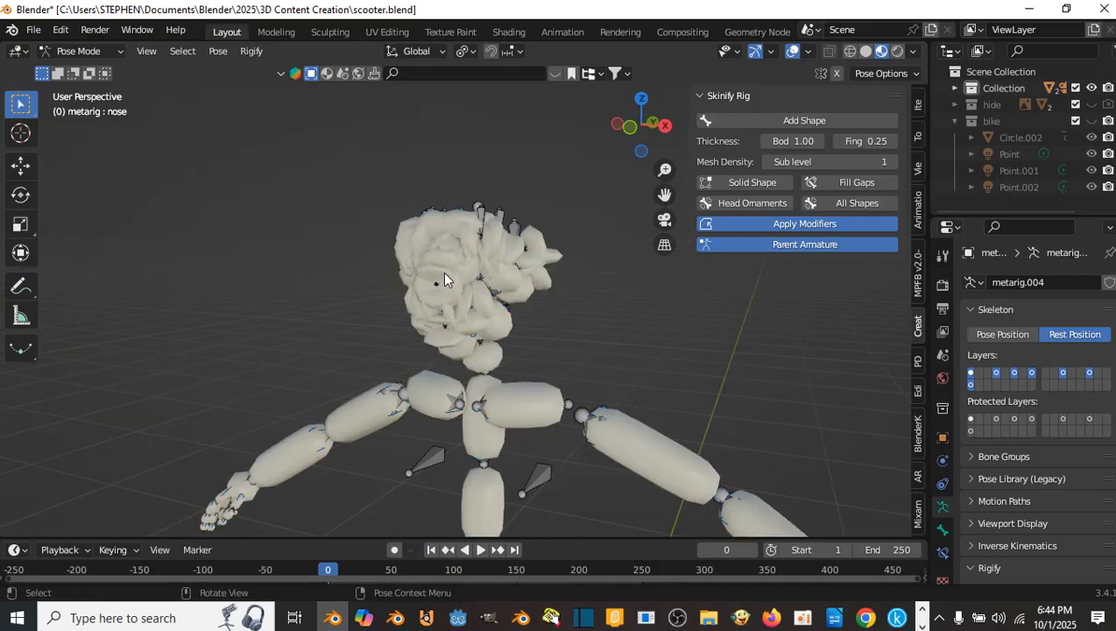
- Return to Object Mode and select the generated body mesh
click(75, 50)
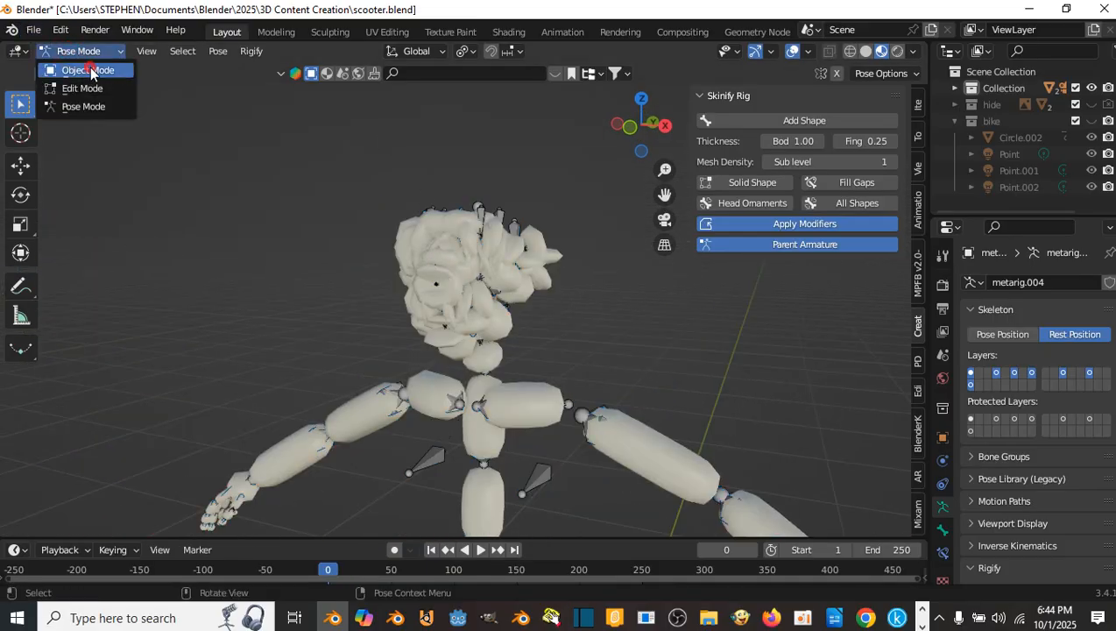
click(88, 68)
click(418, 249)
scroll(416, 241, down, 3)
middle_drag(416, 242, 416, 267)
scroll(374, 250, up, 4)
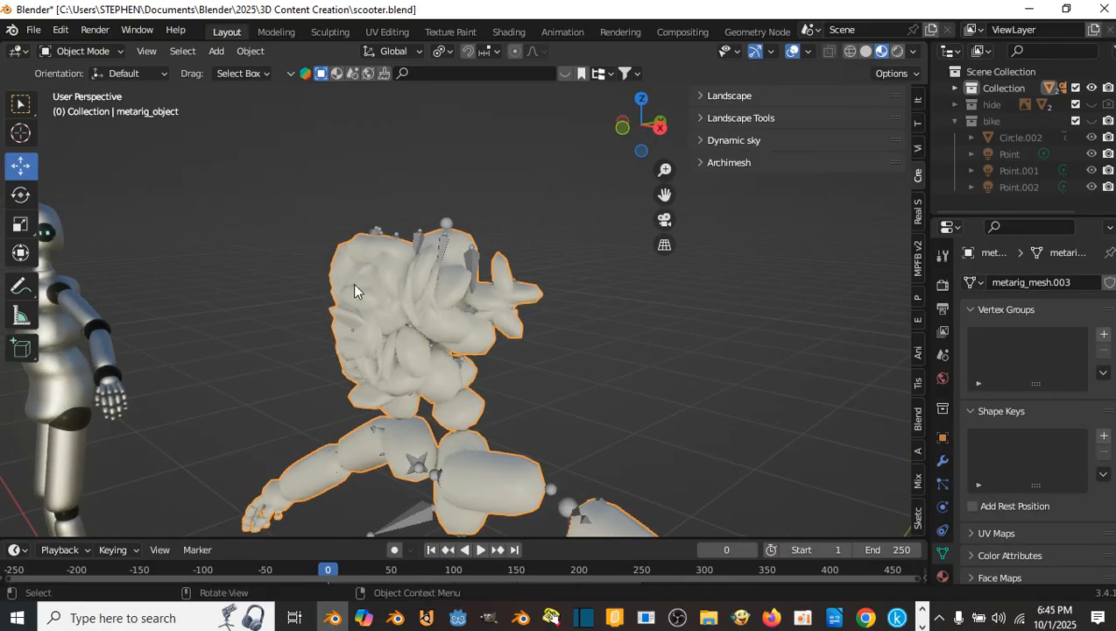
- Try selecting geometry around the body's shoulder in Edit Mode, and return to Object Mode
key(Tab)
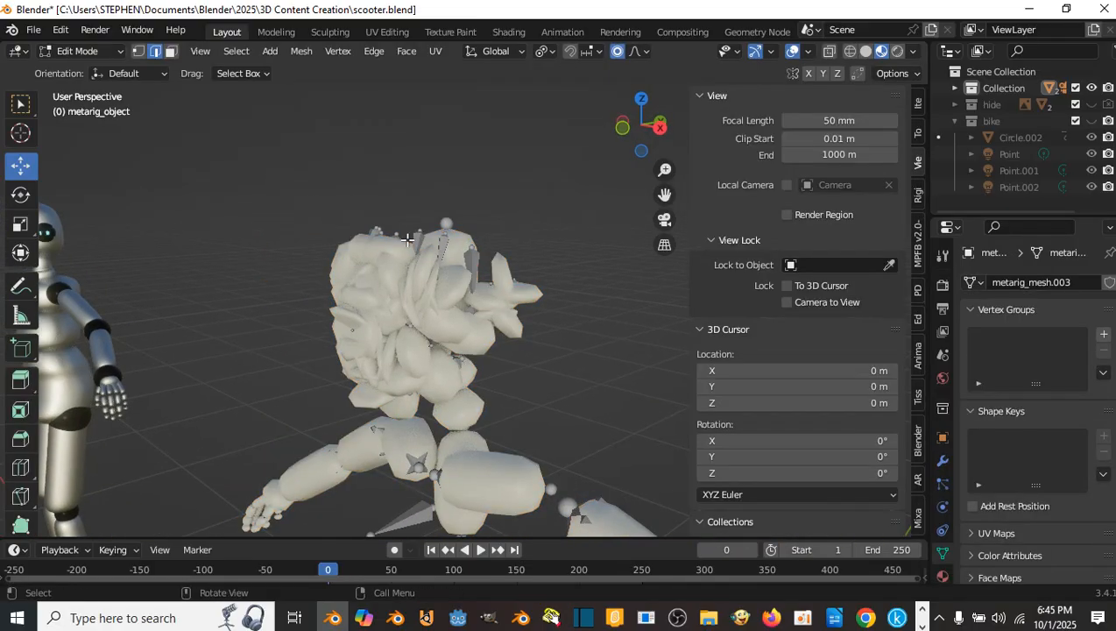
scroll(407, 240, down, 4)
middle_drag(408, 242, 425, 249)
click(477, 391)
click(488, 392)
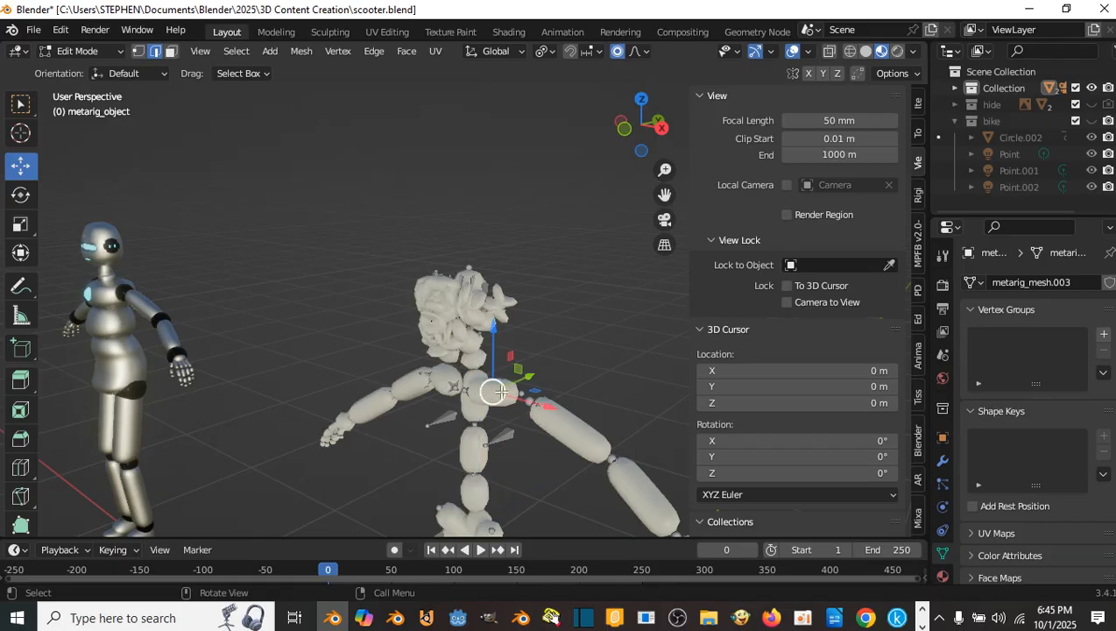
key(Tab)
scroll(440, 292, up, 4)
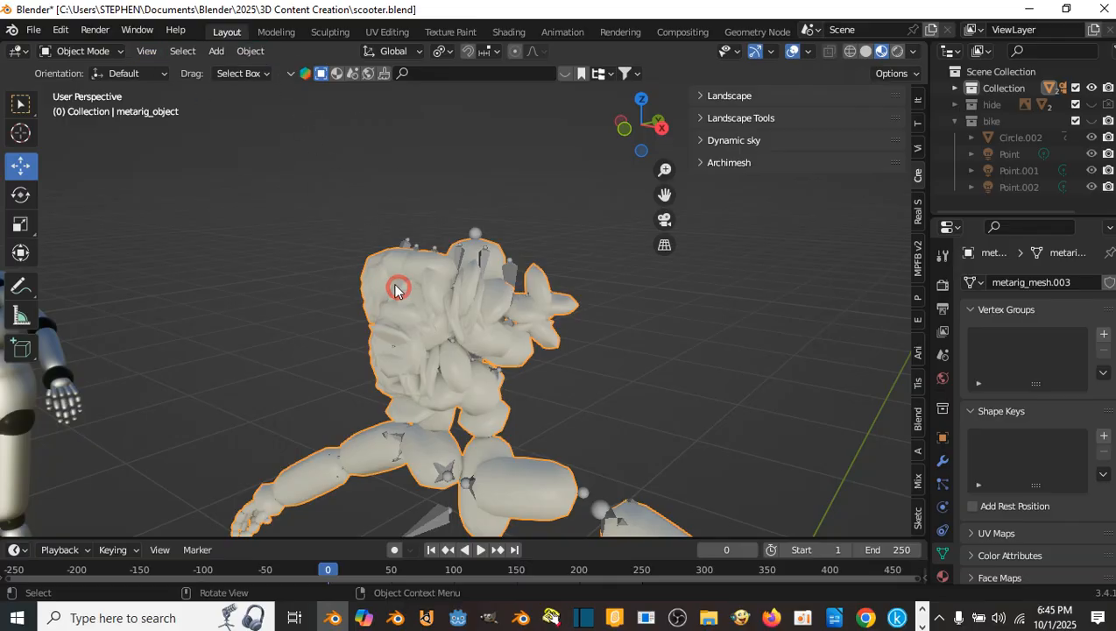
- Convert the generated body object to a mesh
click(250, 50)
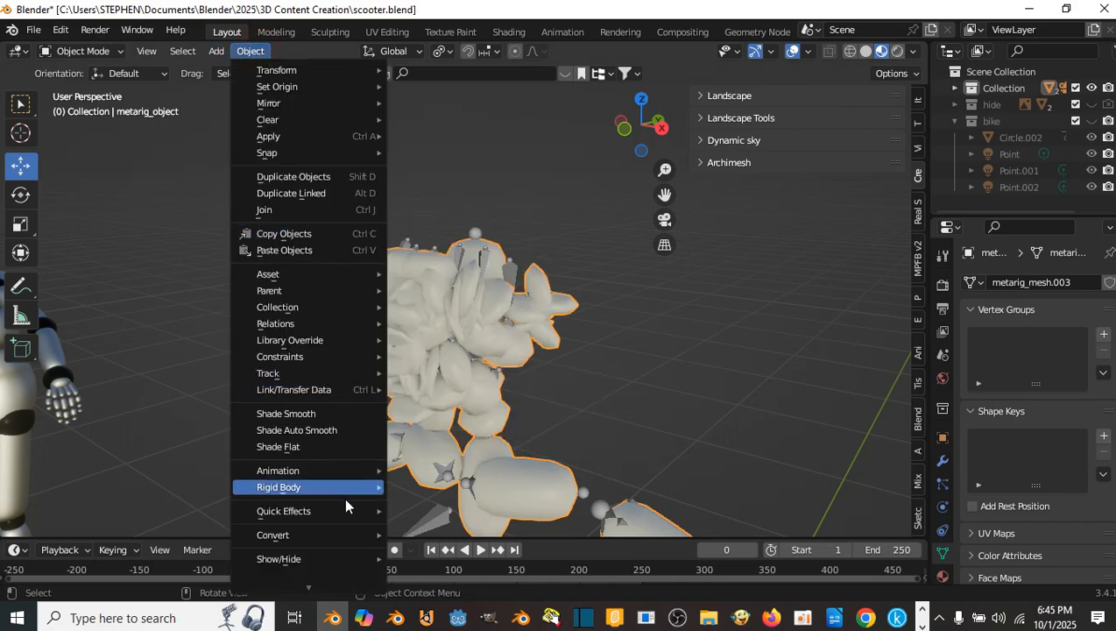
mouse_move(299, 533)
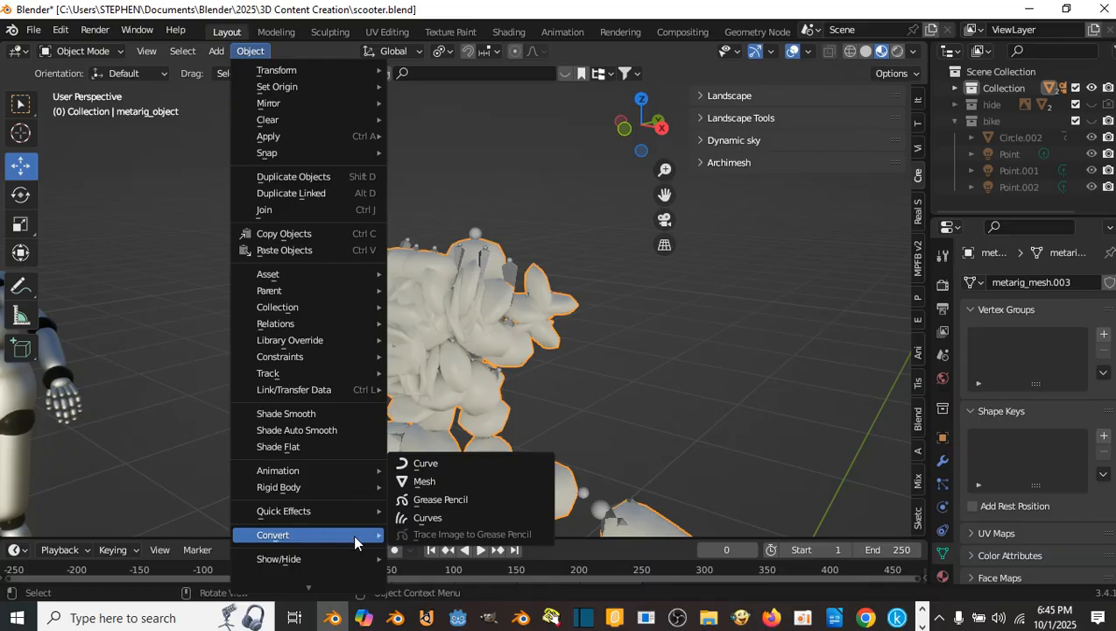
click(423, 484)
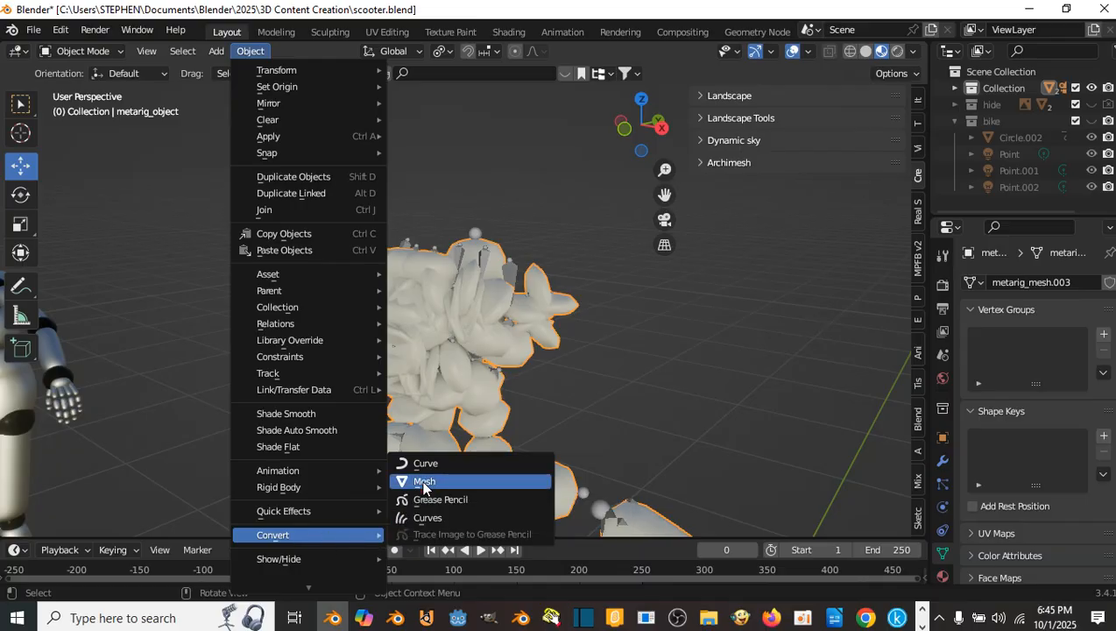
scroll(426, 400, down, 4)
middle_drag(427, 401, 466, 401)
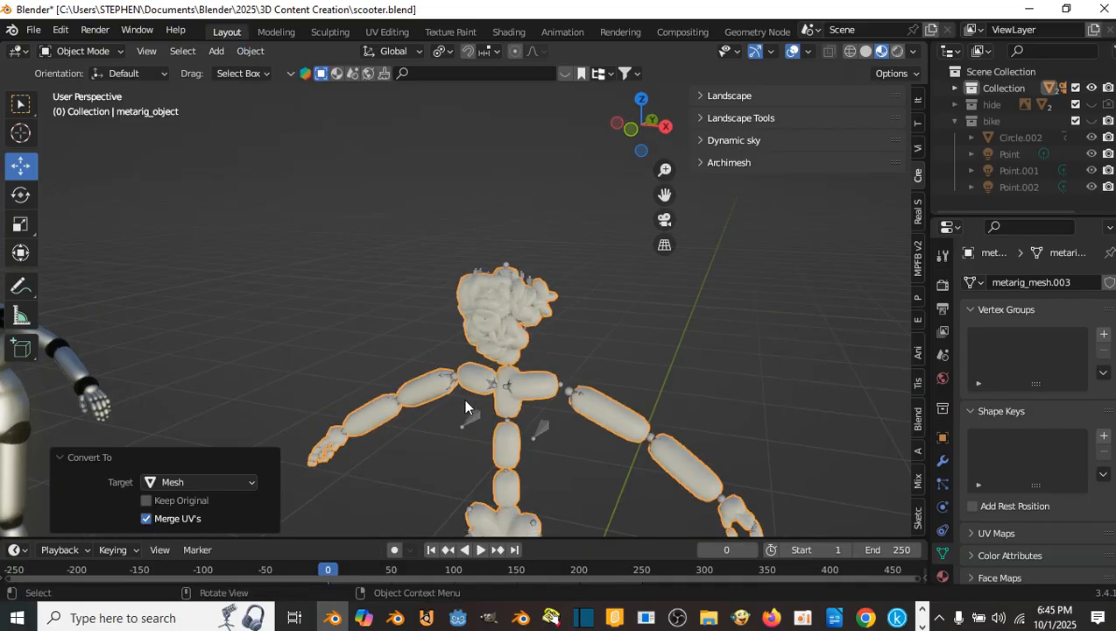
- Put the converted body in Edit Mode and examine the separate pieces that form its head from several sides
scroll(465, 400, up, 4)
middle_drag(505, 316, 289, 273)
key(Tab)
scroll(514, 302, down, 6)
middle_drag(305, 293, 588, 285)
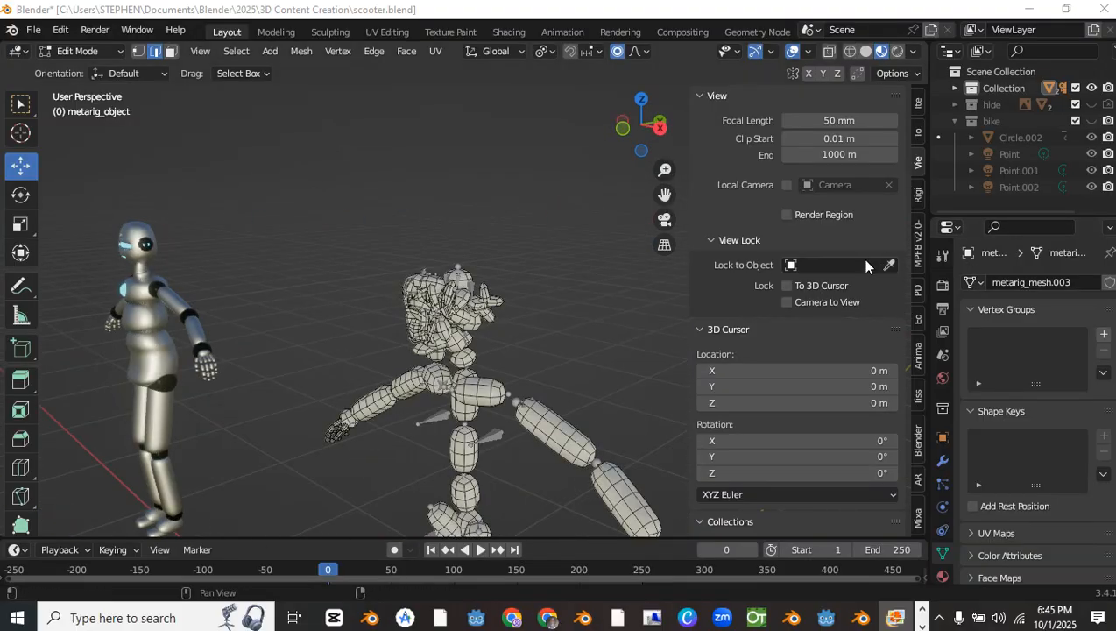
middle_drag(378, 268, 490, 244)
scroll(366, 242, up, 6)
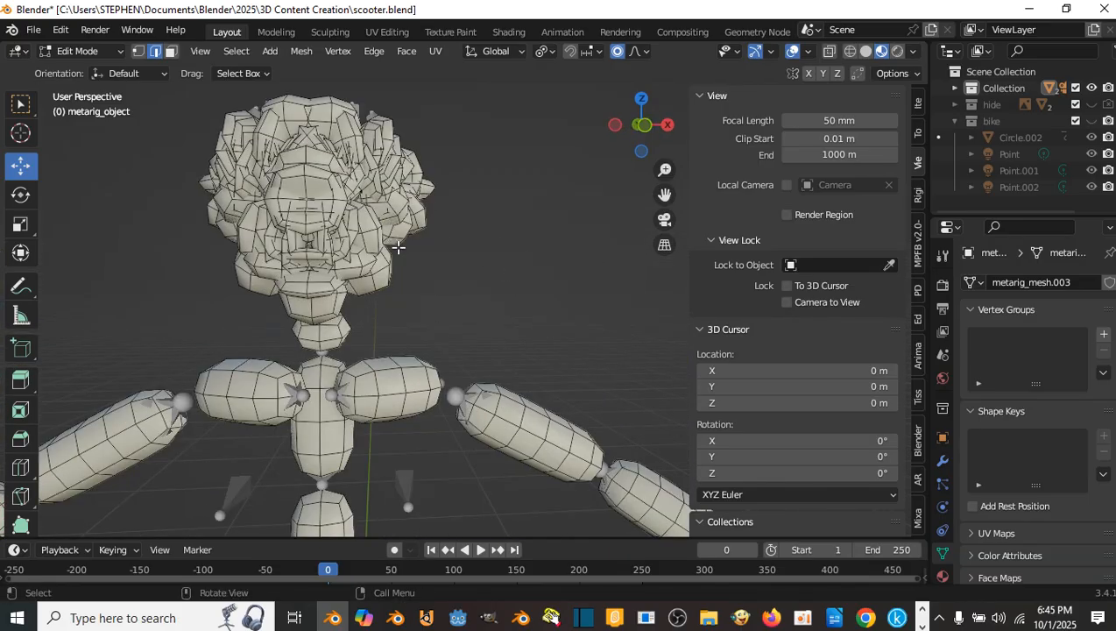
shift+middle_drag(347, 216, 503, 248)
click(385, 244)
middle_drag(395, 275, 458, 295)
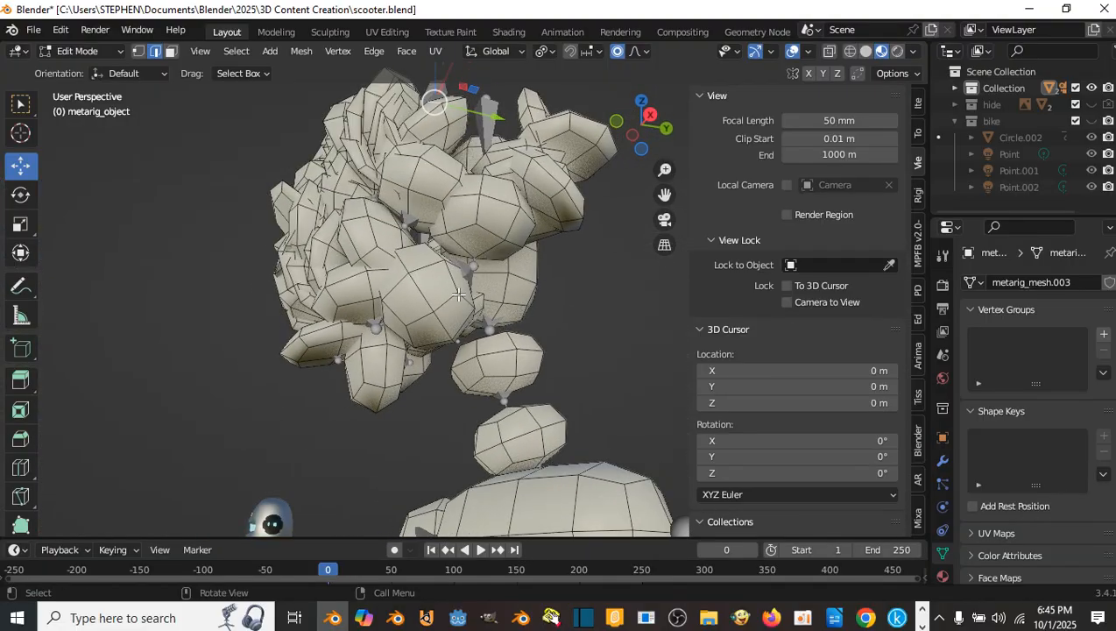
shift+middle_drag(416, 257, 409, 285)
scroll(384, 277, down, 3)
scroll(409, 285, up, 1)
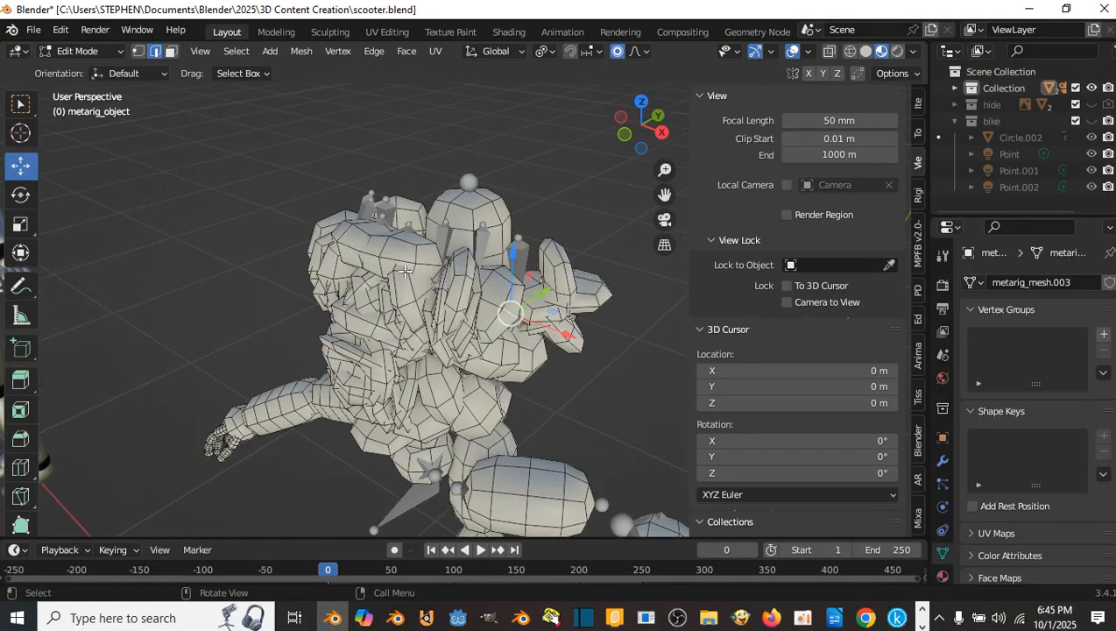
- Select the linked pieces forming the forehead, face and jaw on the head's front and side, and delete their faces
key(l)
key(l)
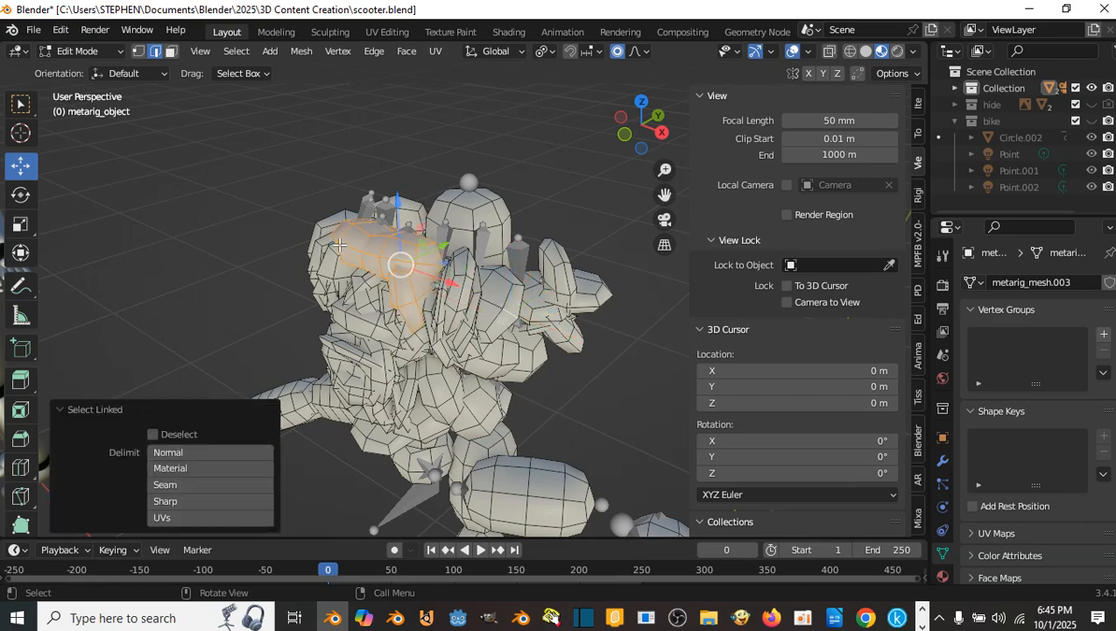
key(l)
scroll(322, 277, down, 4)
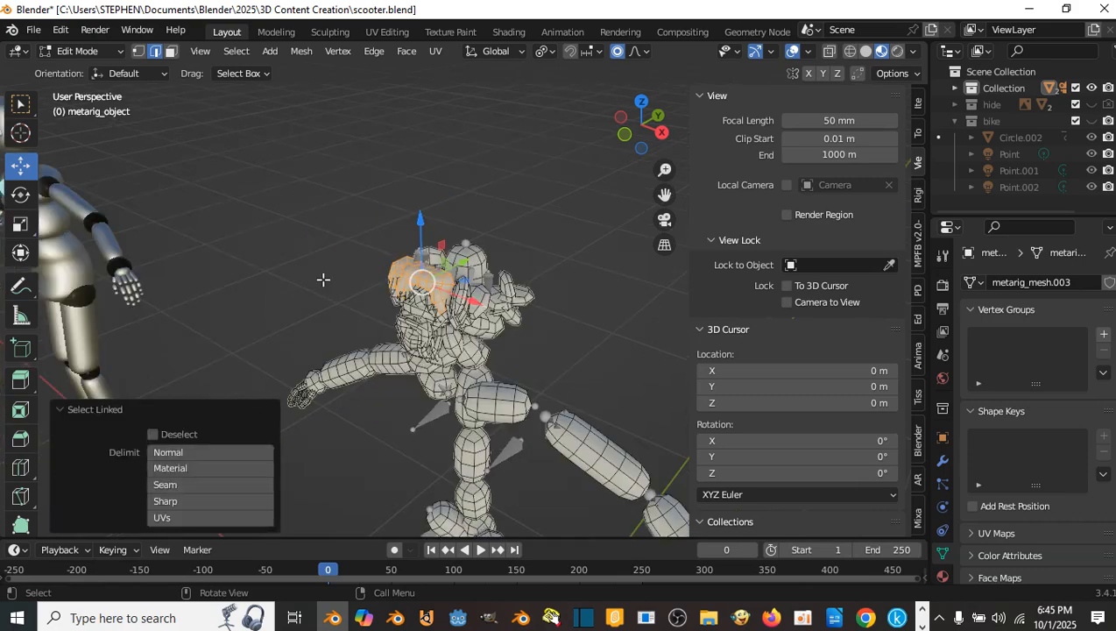
scroll(402, 313, up, 3)
key(l)
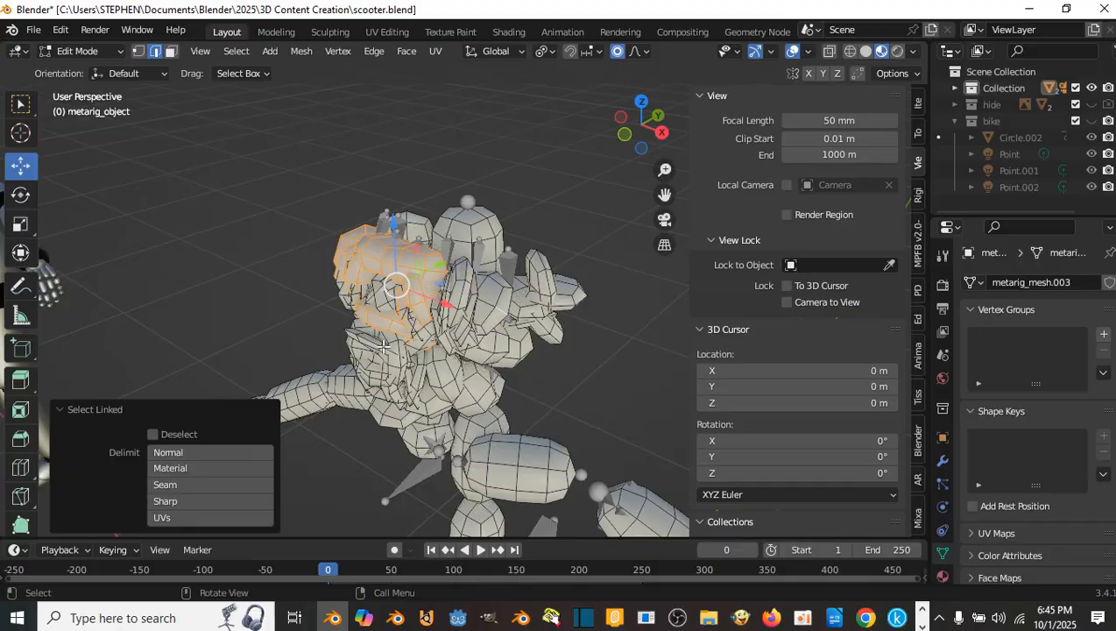
key(l)
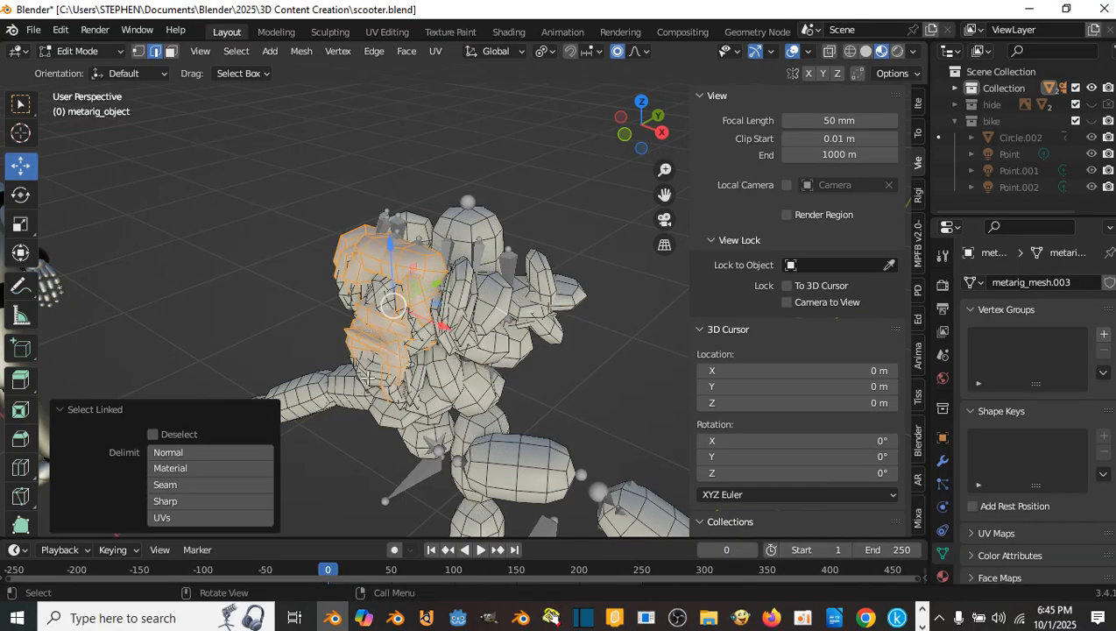
key(l)
key(l)
key(l)
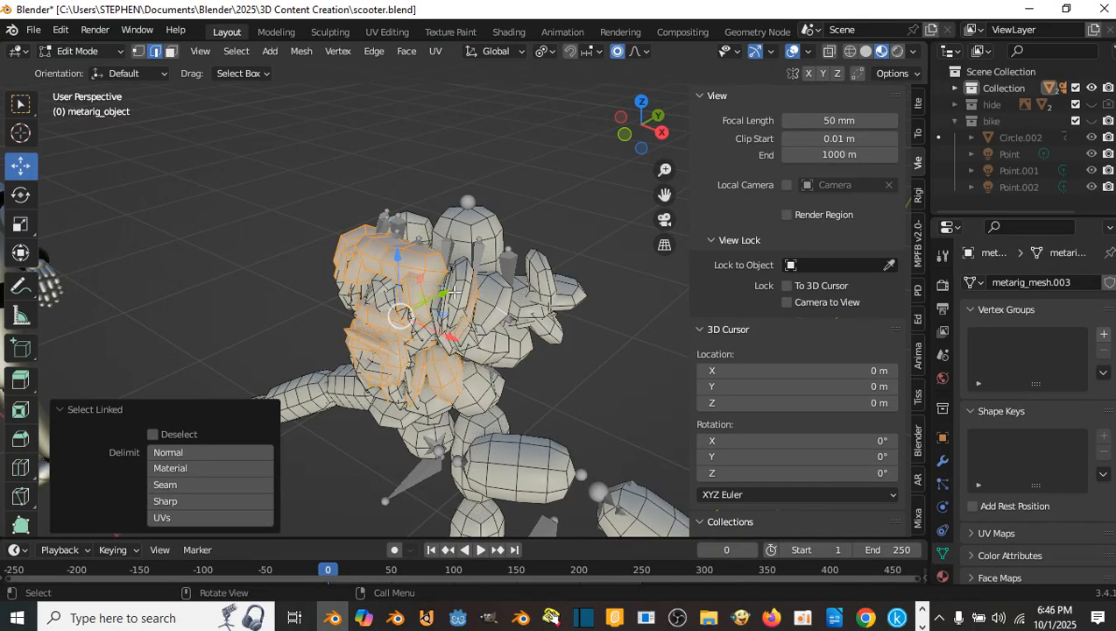
key(l)
middle_drag(457, 292, 412, 289)
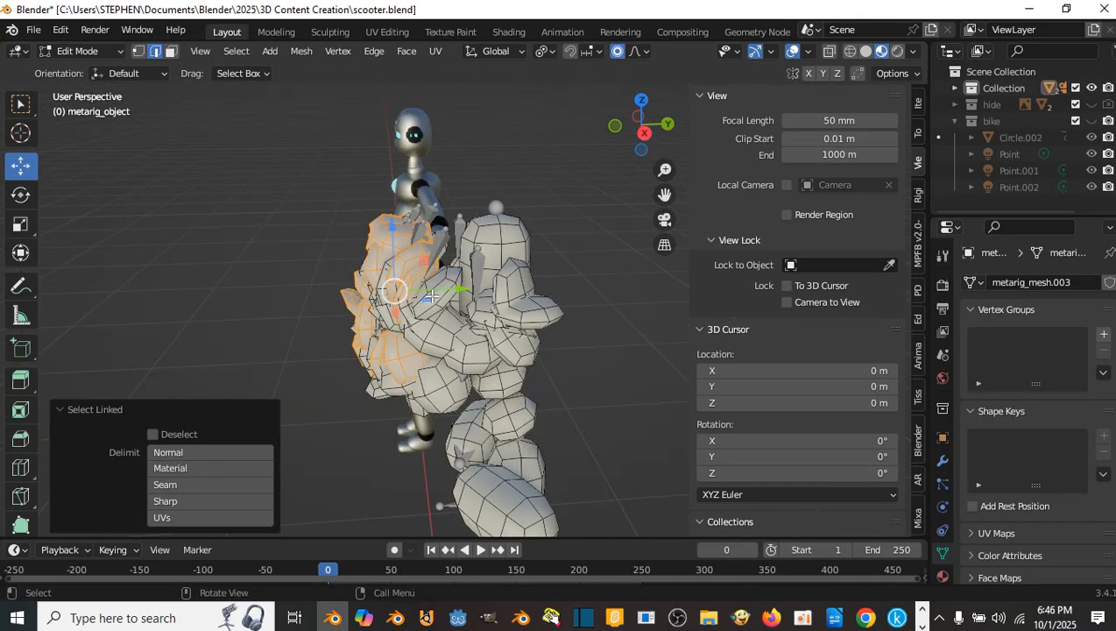
key(l)
key(l)
key(l)
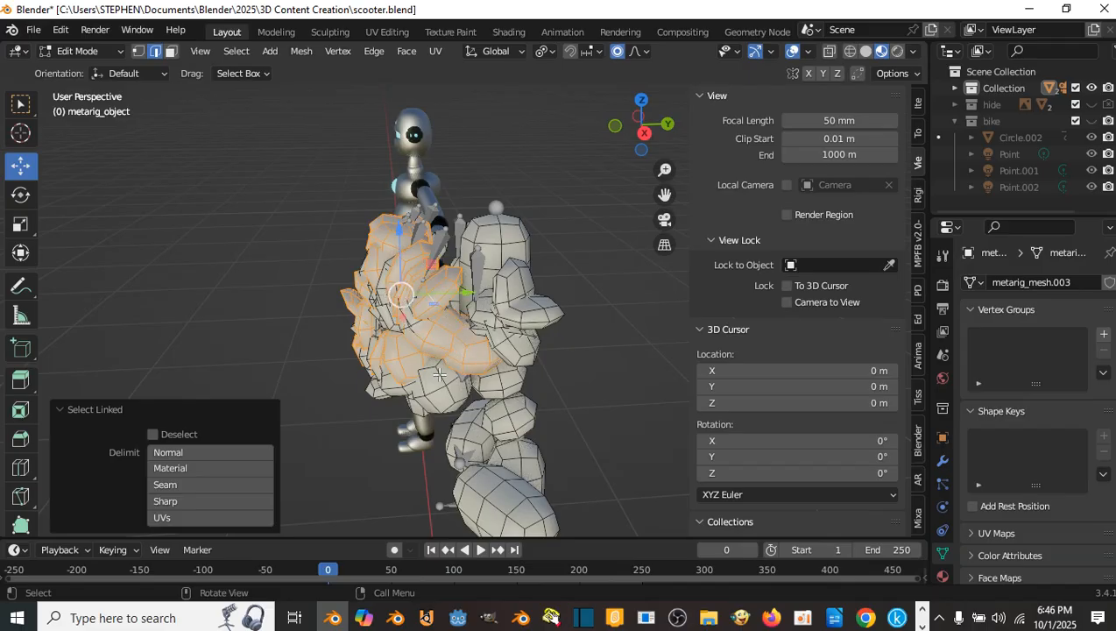
key(l)
key(x)
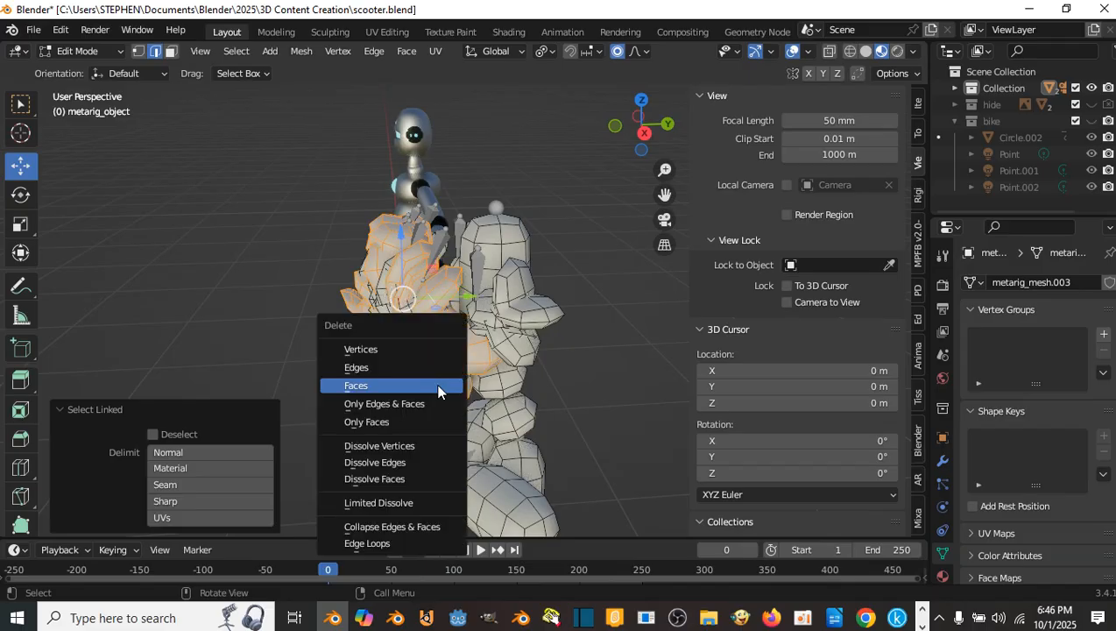
click(439, 386)
middle_drag(440, 385, 400, 318)
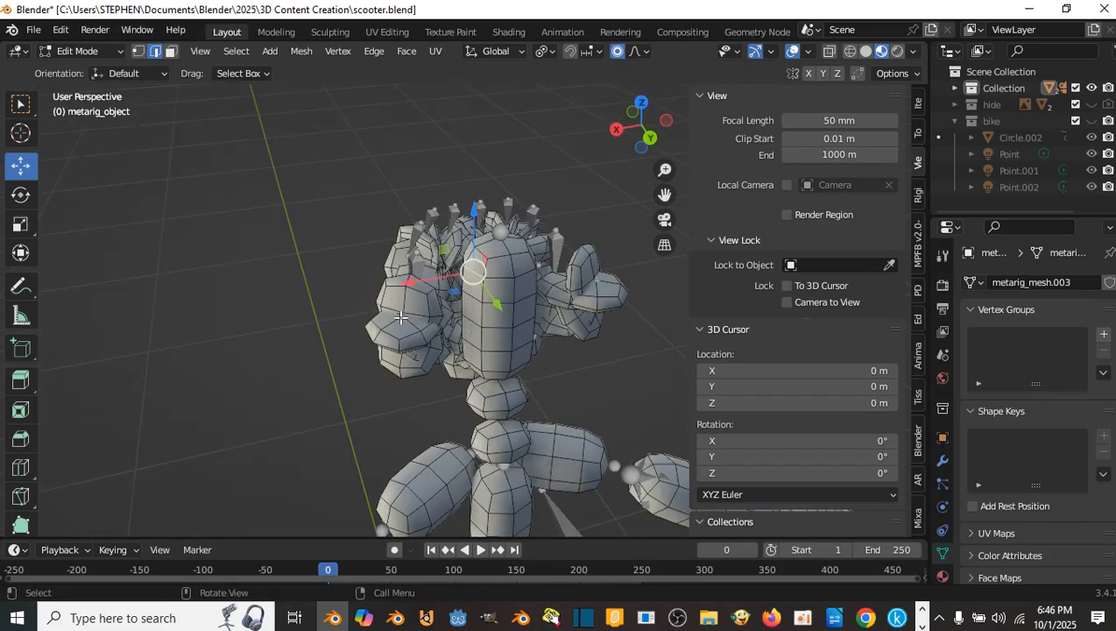
click(393, 304)
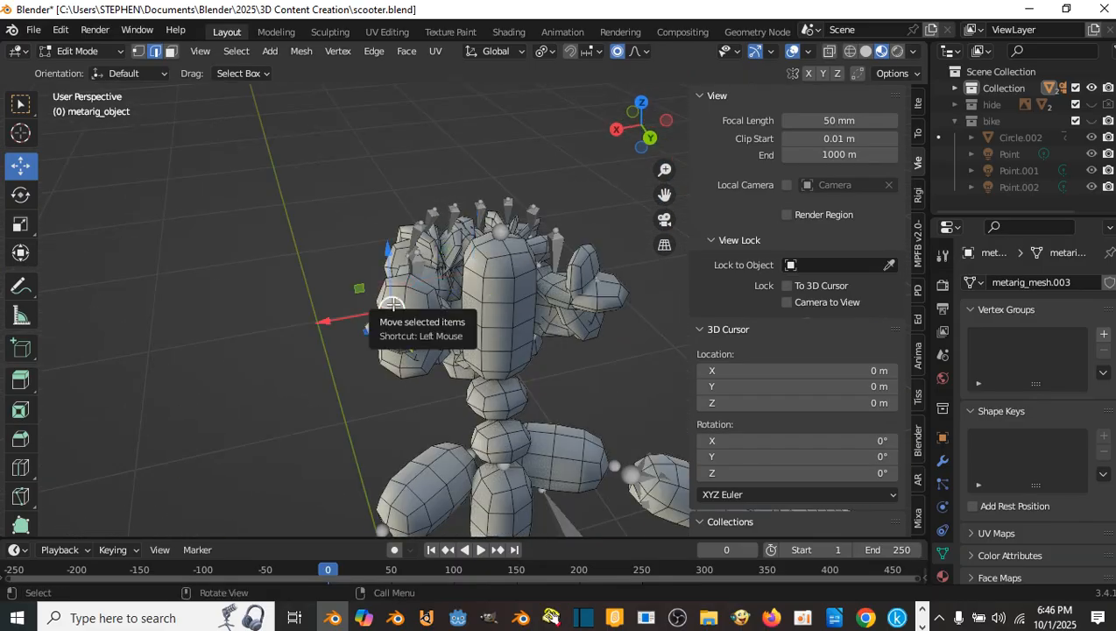
key(l)
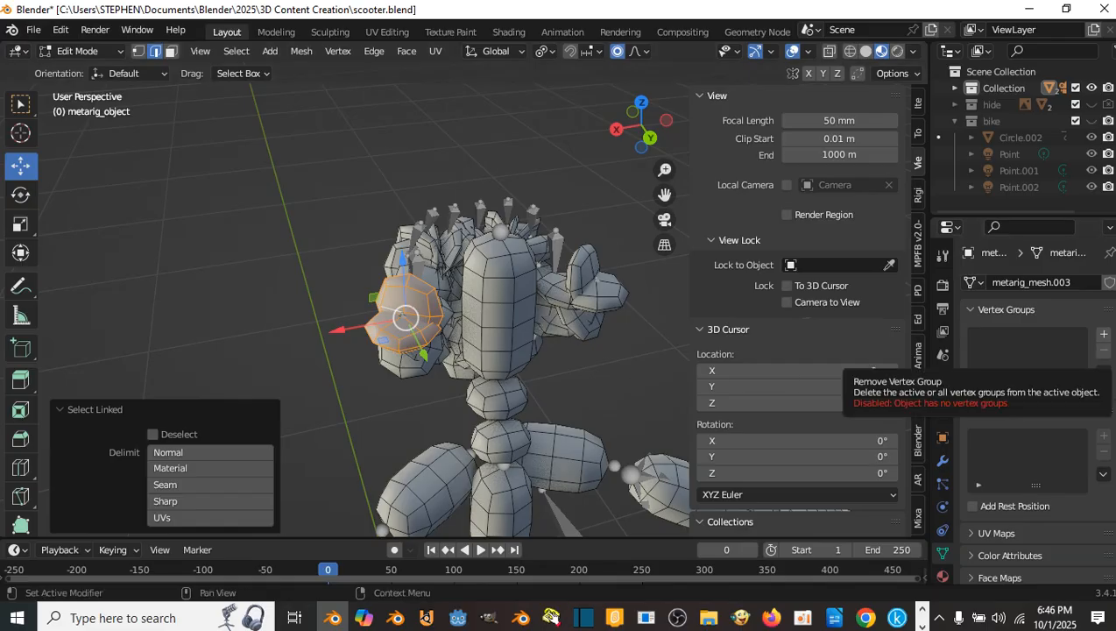
key(alt+Tab)
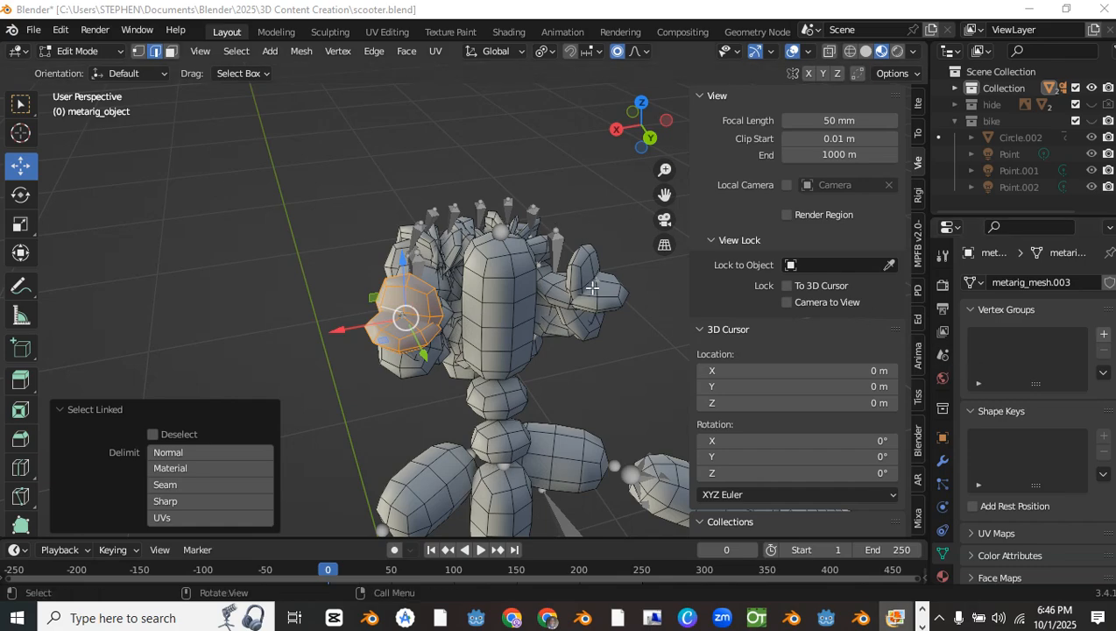
- Select the linked pieces beside the head and, with X-ray enabled, box-select the remaining facial cluster, and delete all their faces
click(594, 286)
key(l)
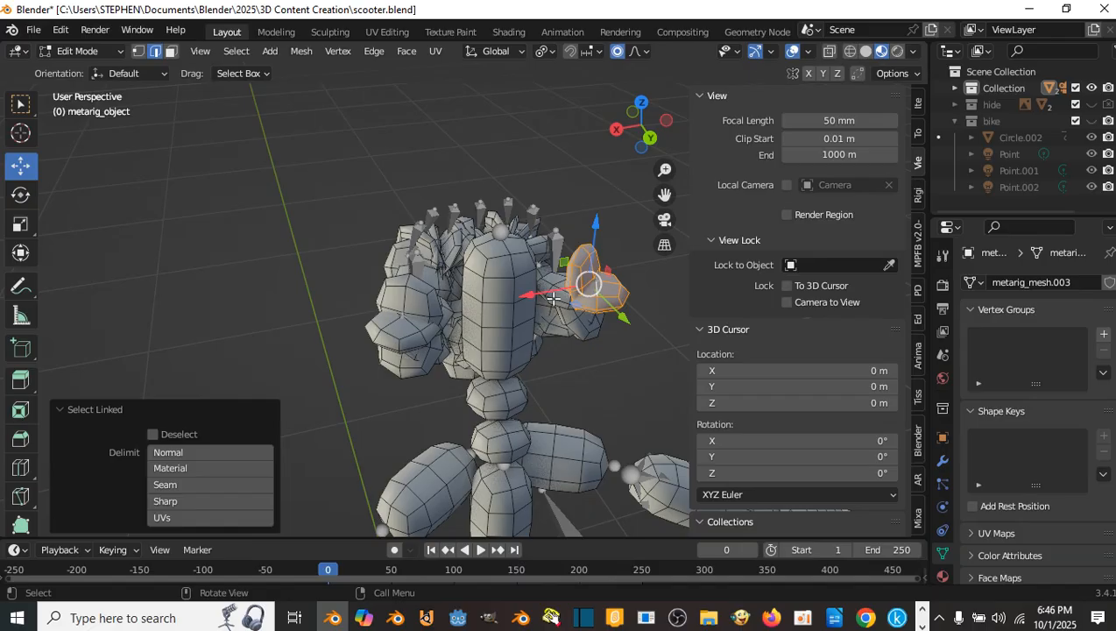
key(l)
key(l)
key(l)
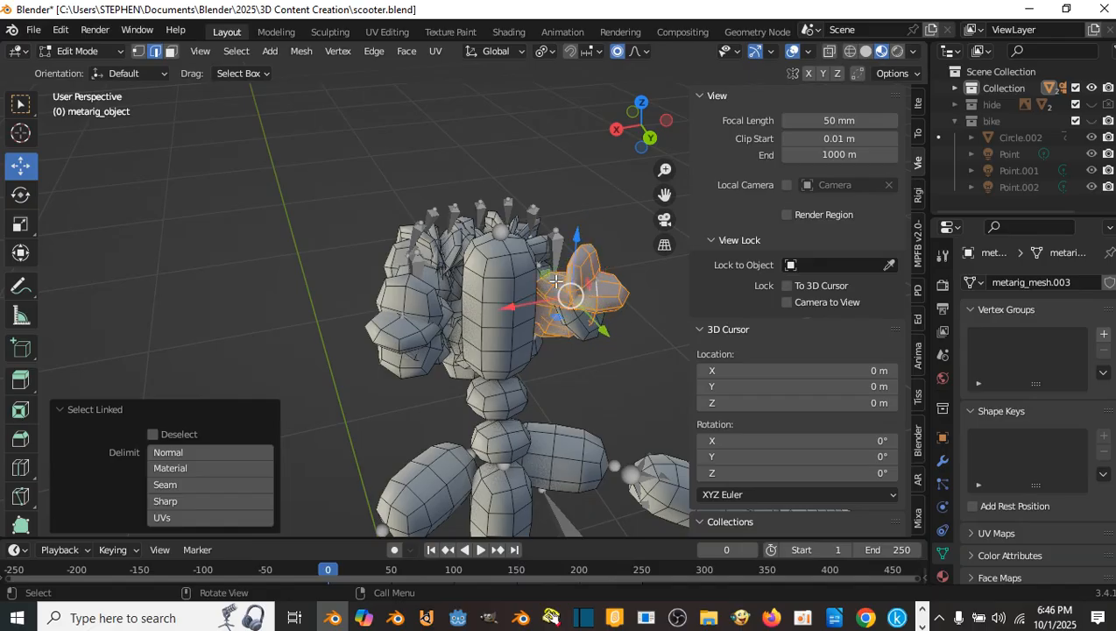
key(l)
key(l)
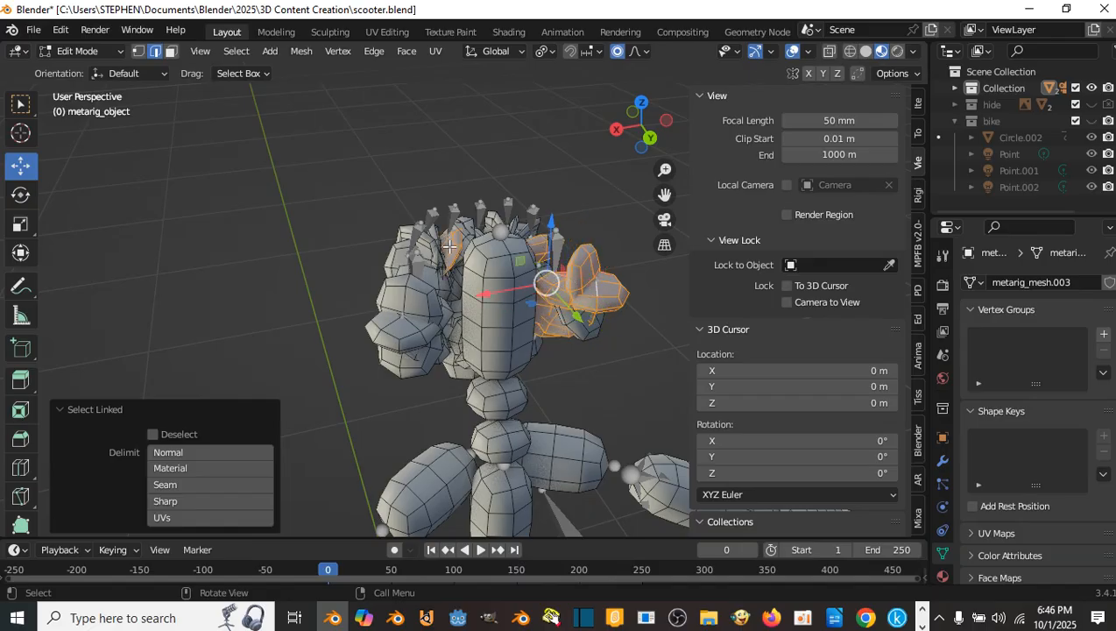
key(l)
key(l)
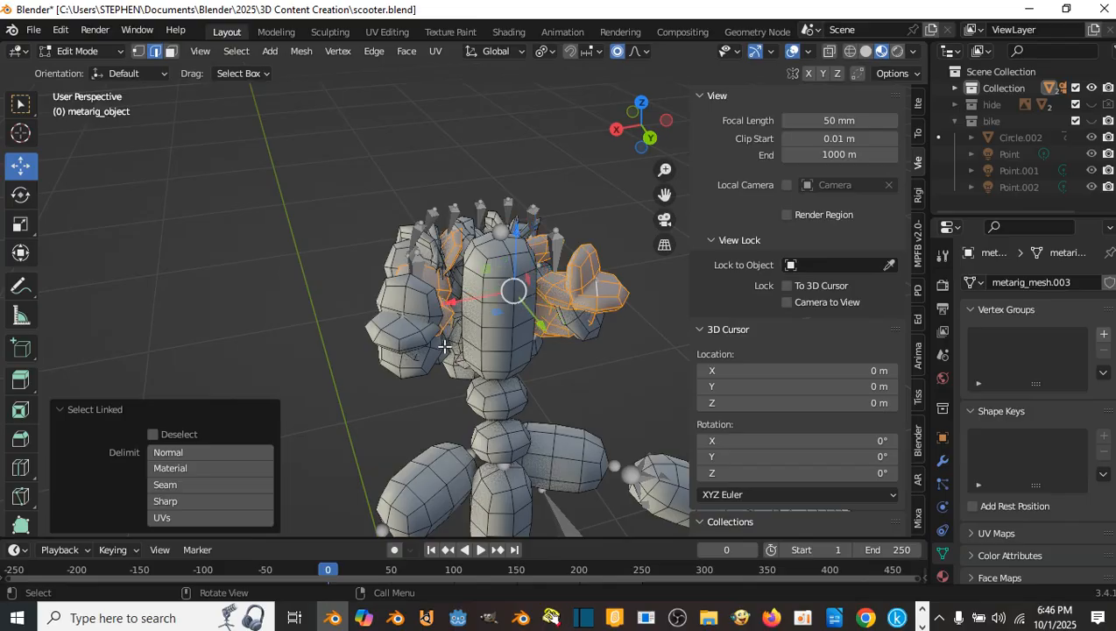
middle_drag(445, 346, 413, 230)
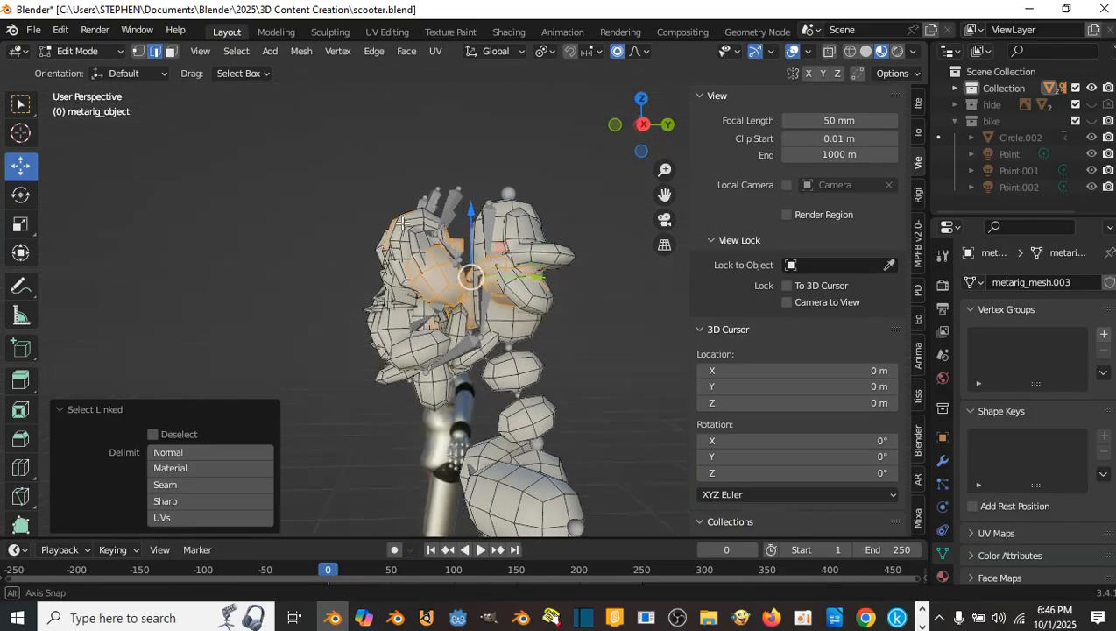
click(829, 51)
key(b)
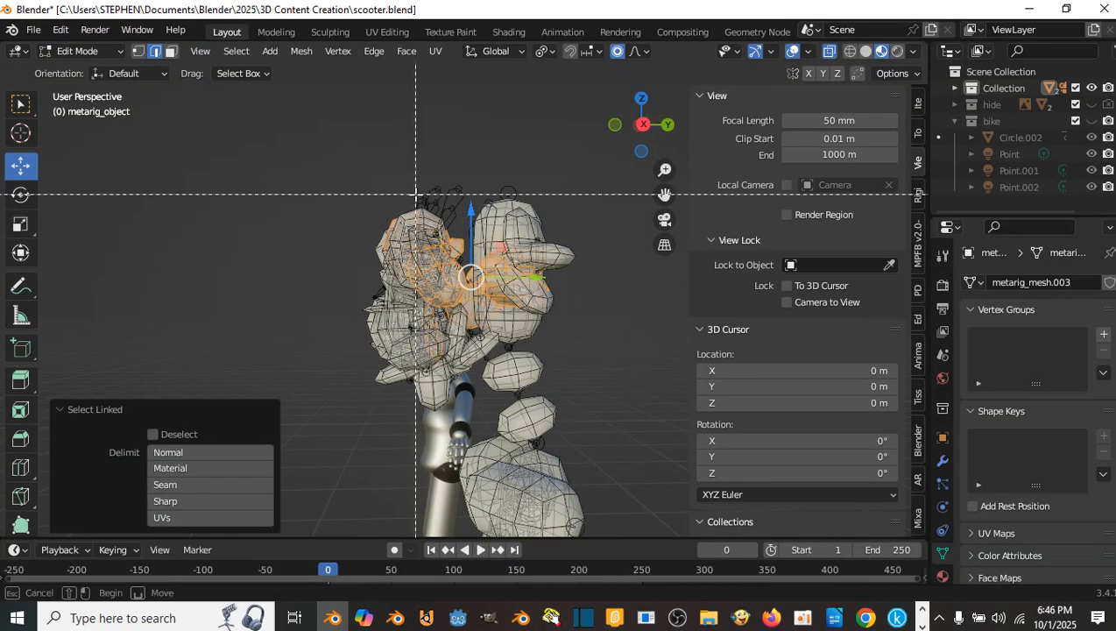
drag(299, 180, 457, 382)
middle_drag(457, 381, 235, 371)
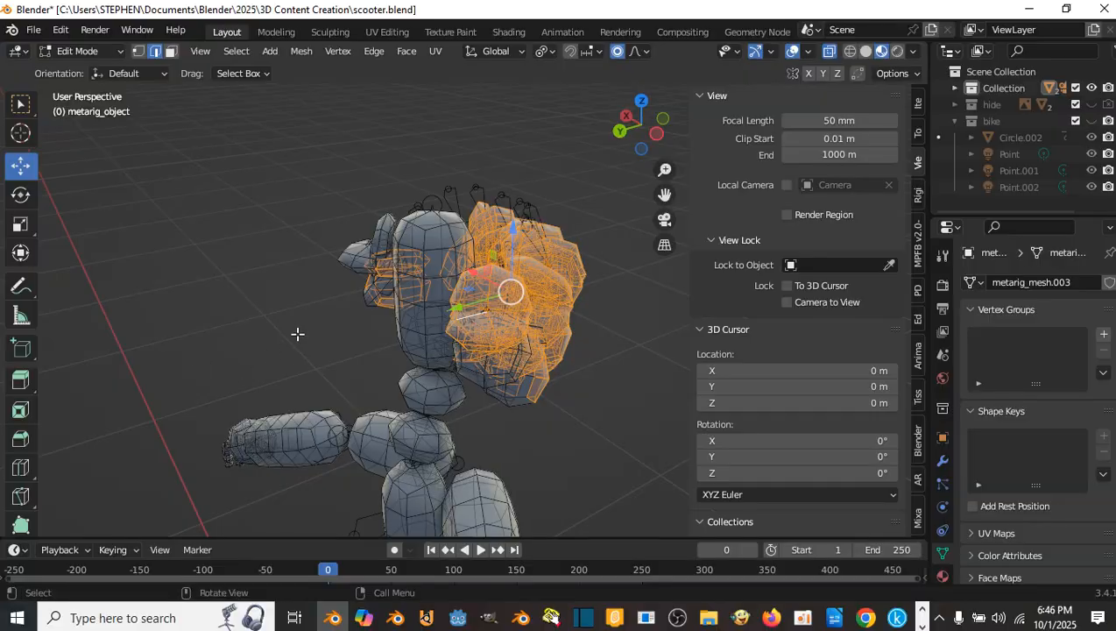
key(x)
click(298, 332)
key(Tab)
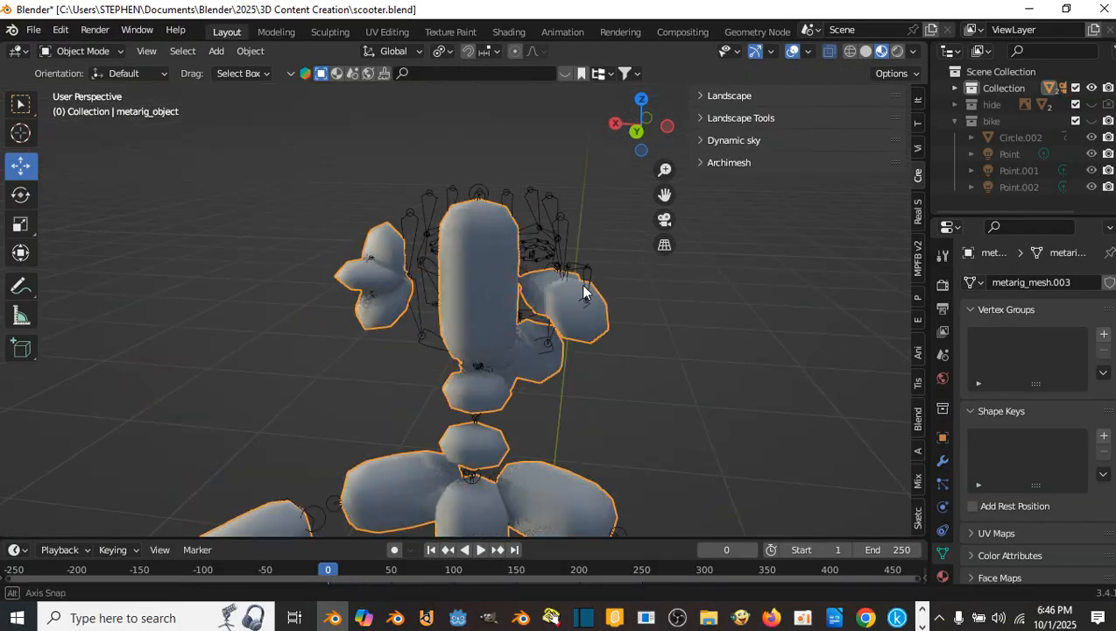
- Select the leftover linked ear, cheek and face pieces around the central head capsule and delete their faces
key(Tab)
key(l)
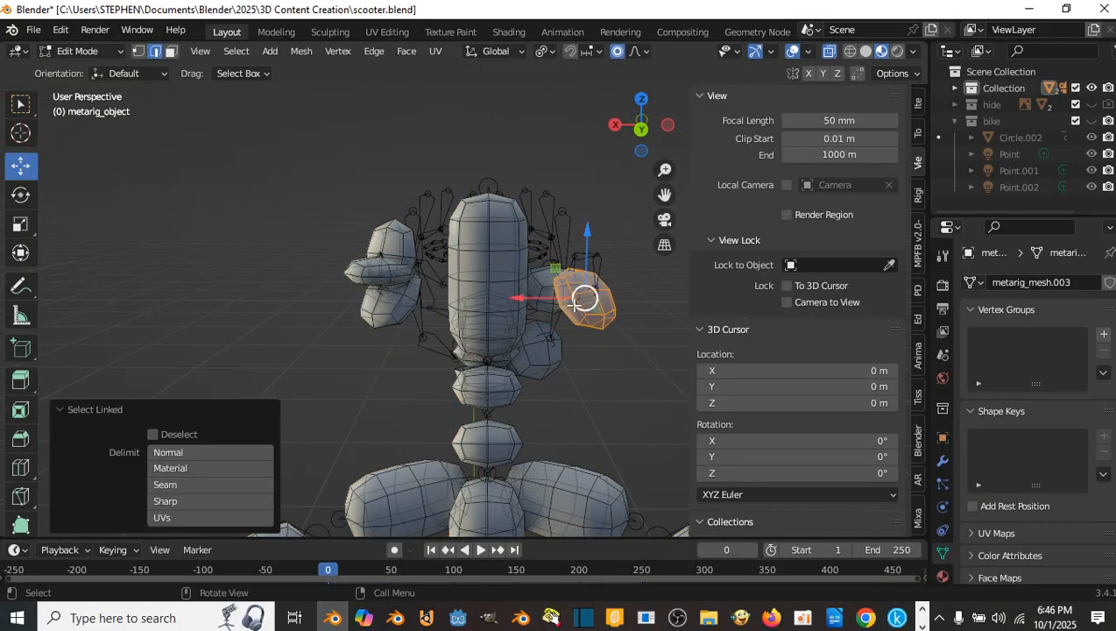
middle_drag(576, 303, 302, 289)
key(l)
key(l)
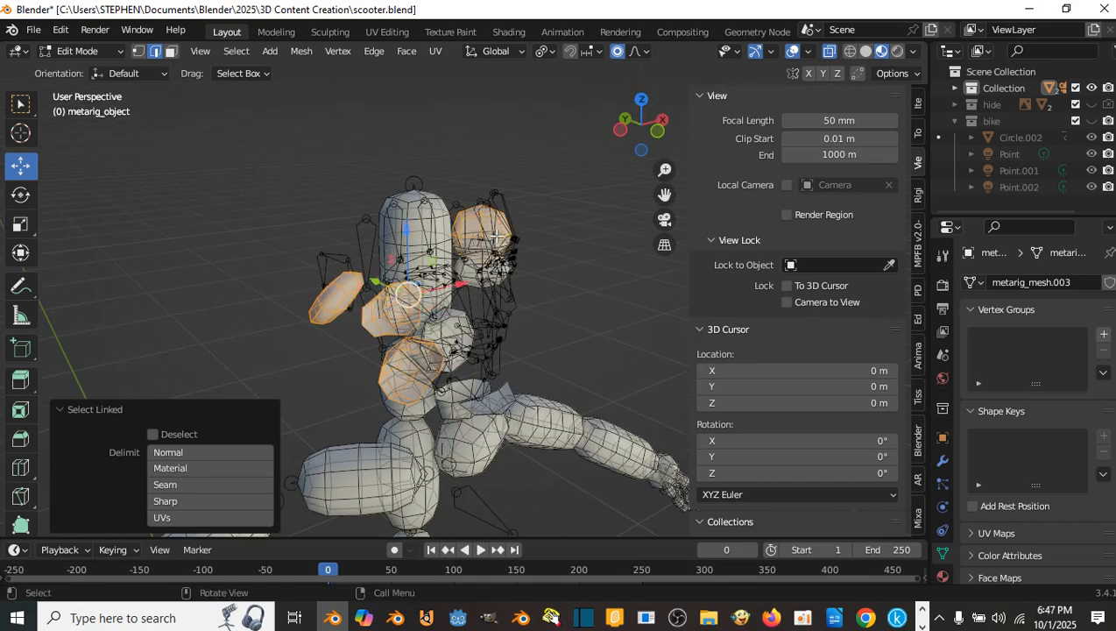
key(l)
key(l)
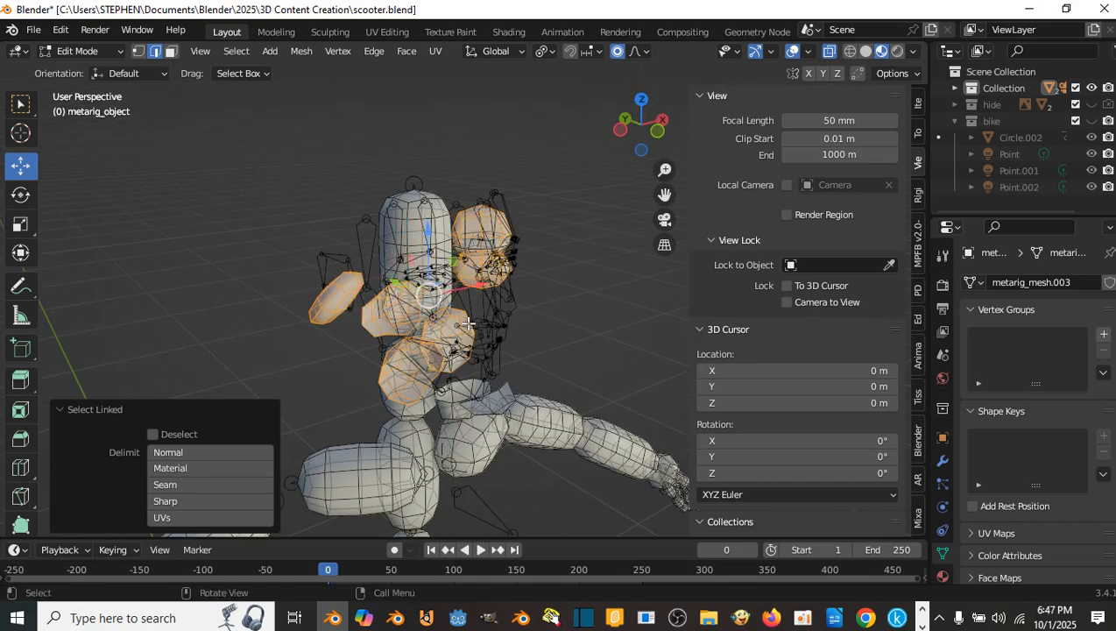
key(x)
click(465, 320)
key(Tab)
- Delete the faces of the small stray piece left beside the head capsule
middle_drag(520, 327, 523, 257)
key(Tab)
key(l)
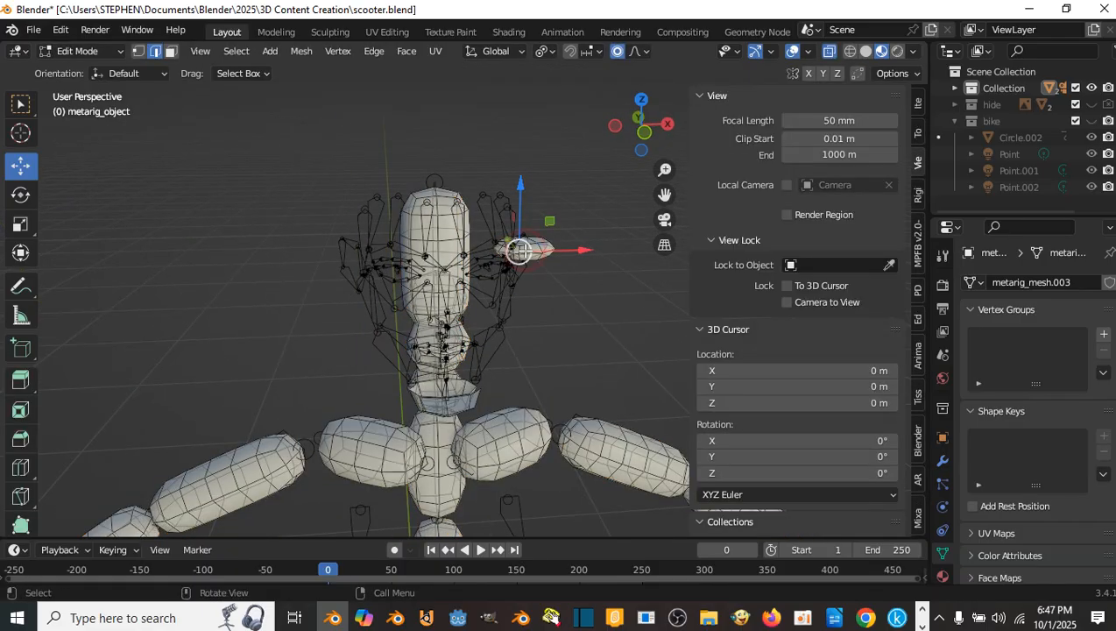
key(x)
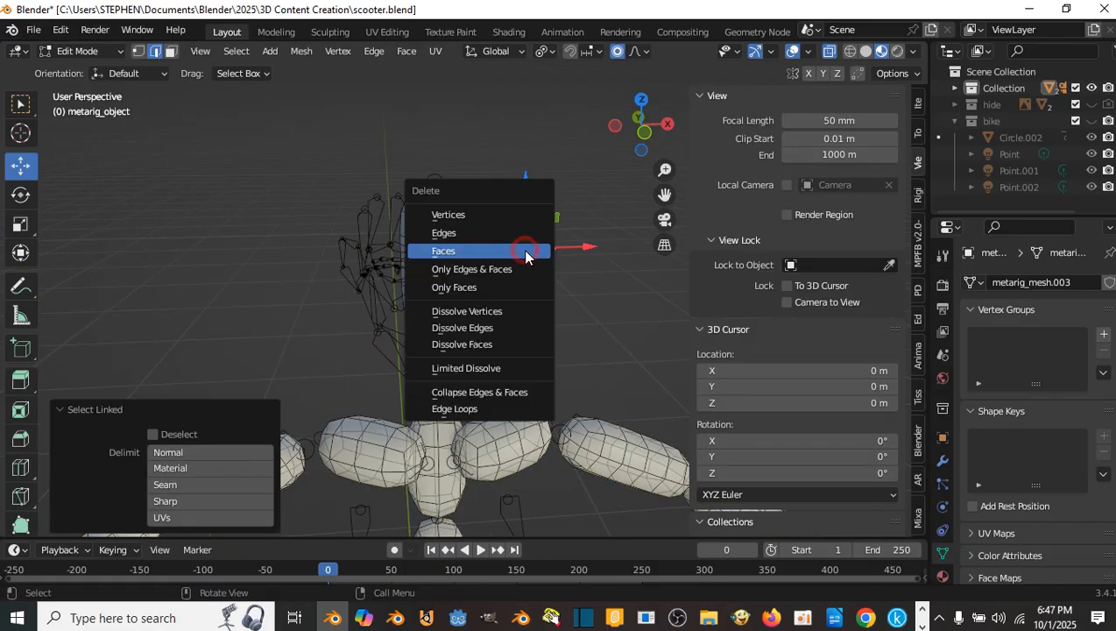
click(523, 249)
key(Tab)
- Delete the faces of the leftover jaw pieces below the head together with the upper neck segment
mouse_move(513, 266)
middle_down()
mouse_move(590, 268)
mouse_move(448, 269)
mouse_move(531, 274)
middle_up()
key(Tab)
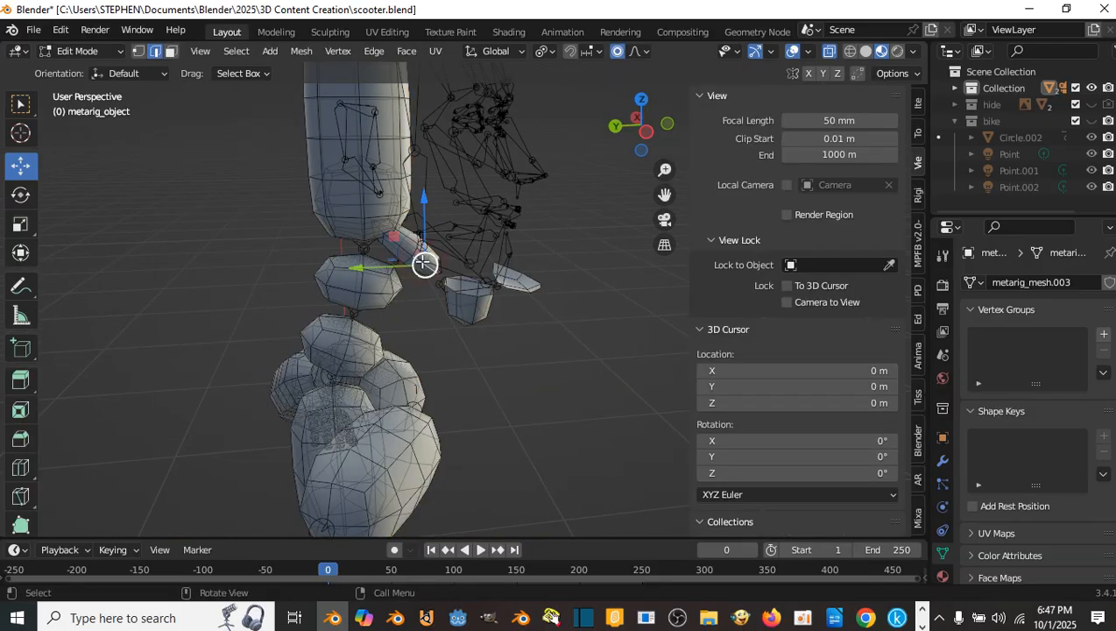
key(l)
key(l)
key(l)
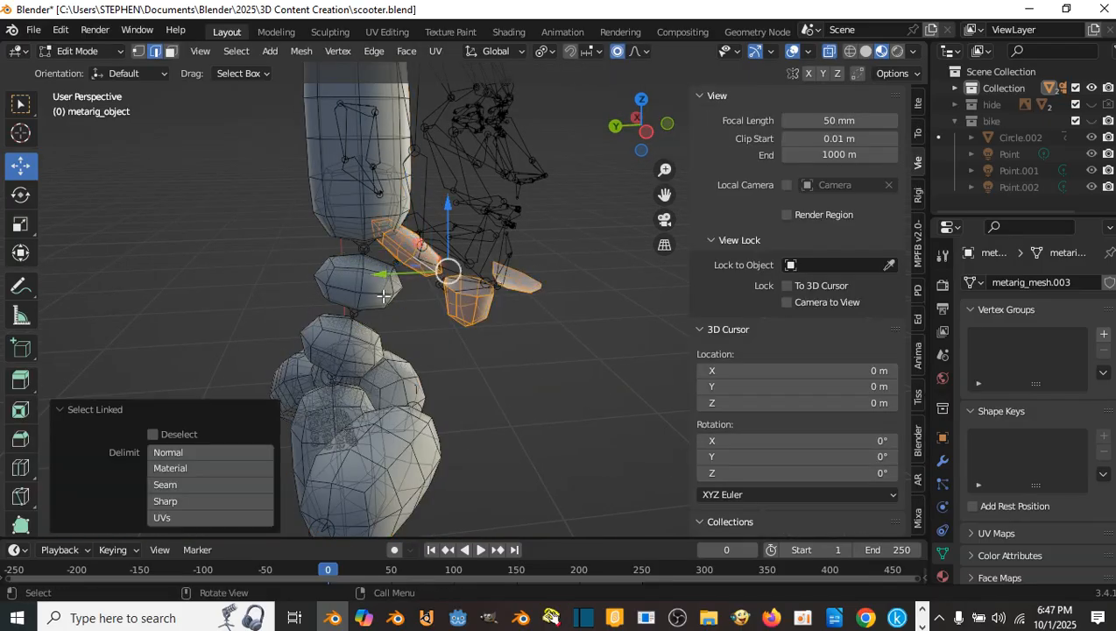
middle_drag(361, 283, 548, 277)
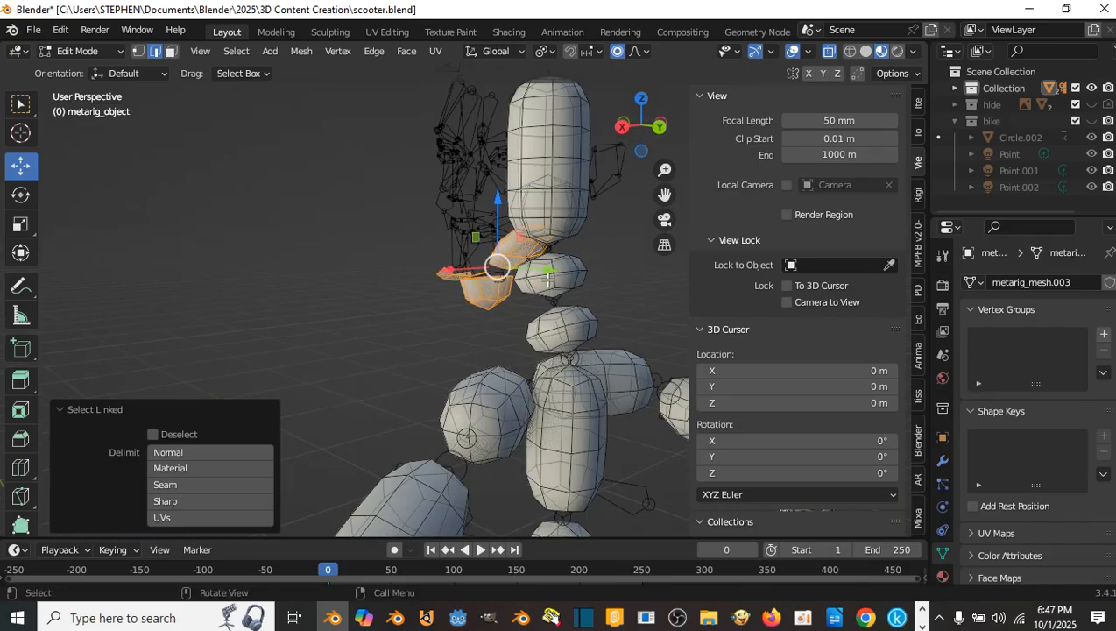
key(l)
key(x)
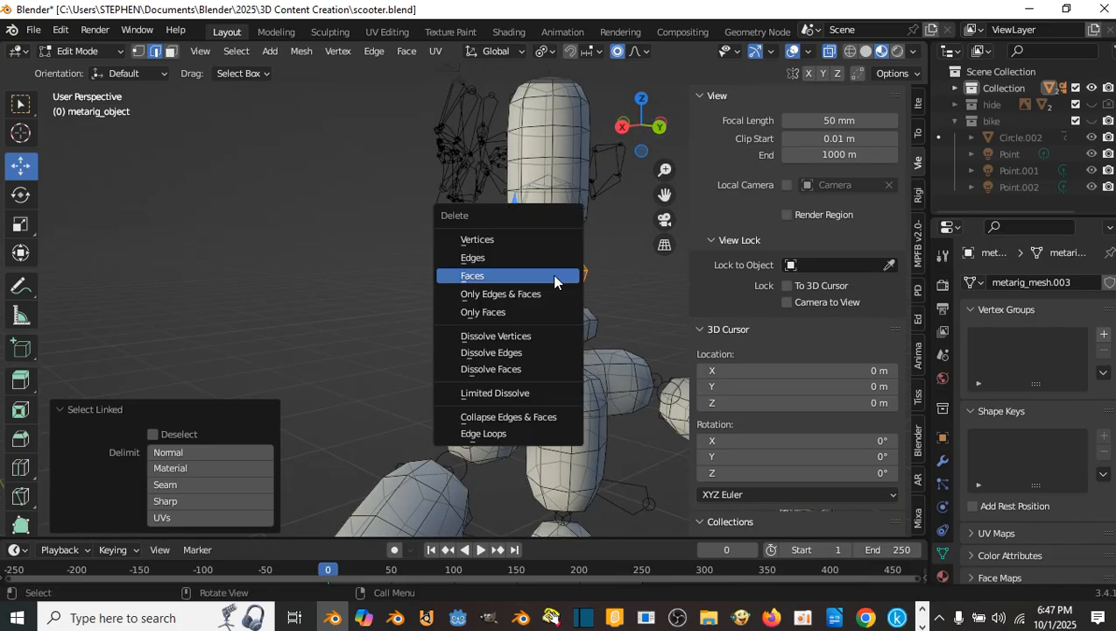
click(552, 275)
key(Tab)
- Select the two angled hip pieces on either side of the central pelvis segment and delete their faces
middle_drag(525, 285, 496, 156)
scroll(536, 311, up, 4)
scroll(501, 267, down, 5)
scroll(464, 302, up, 4)
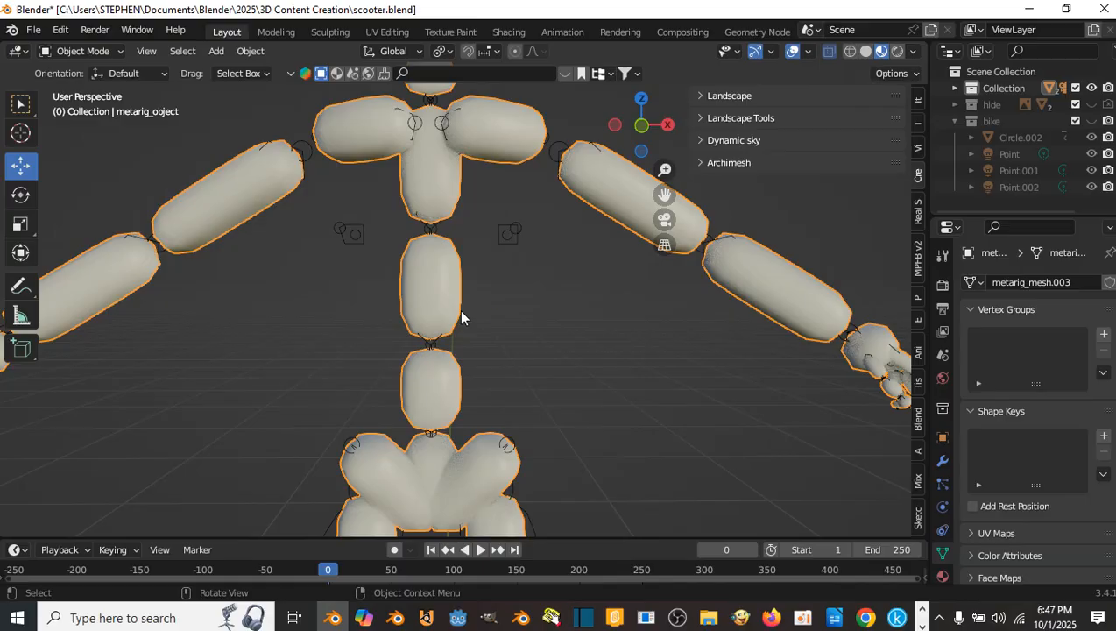
middle_drag(461, 310, 563, 306)
shift+middle_drag(472, 360, 479, 320)
mouse_move(429, 350)
middle_down()
mouse_move(523, 357)
mouse_move(429, 368)
middle_up()
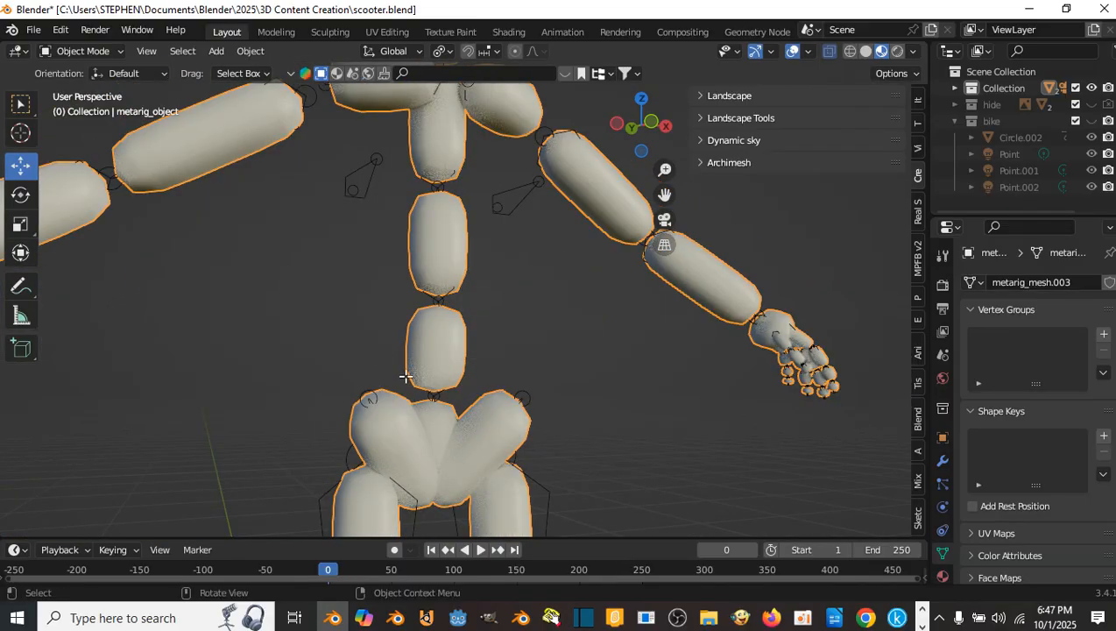
key(Tab)
shift+middle_drag(481, 430, 465, 382)
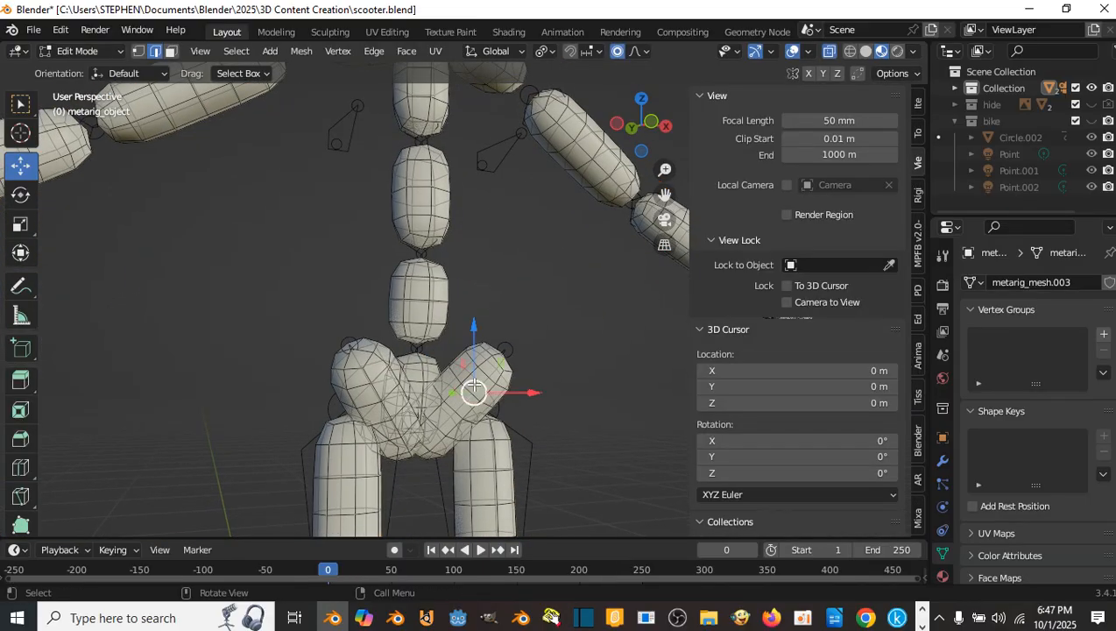
key(l)
key(l)
middle_drag(390, 385, 386, 388)
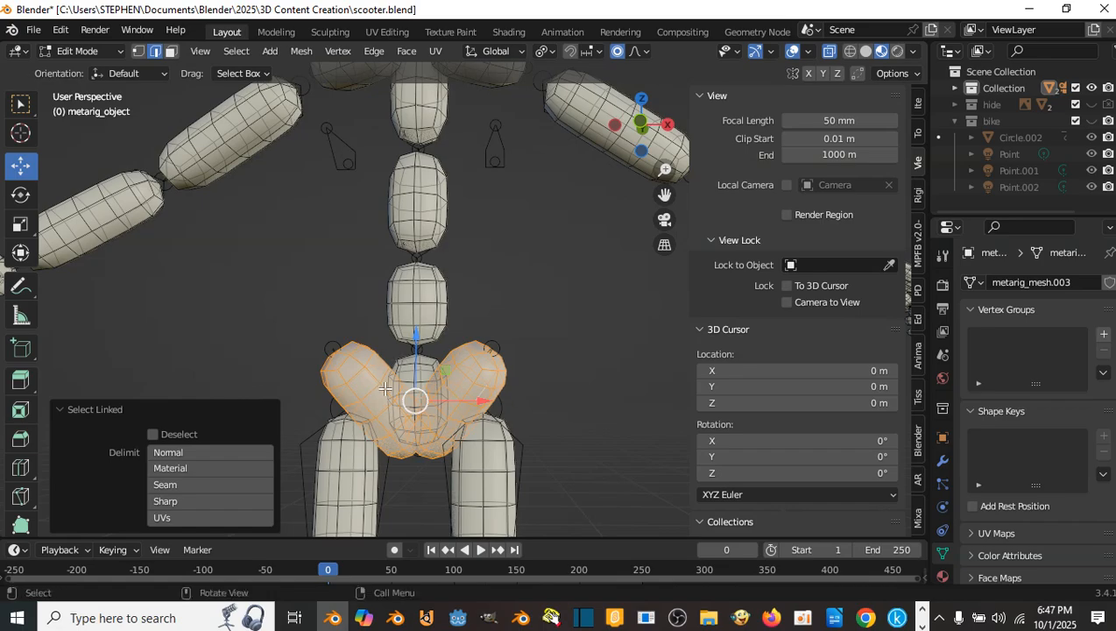
key(x)
click(385, 388)
- Select the two linked collarbone pieces on either side of the upper chest segment and delete their faces
scroll(383, 387, down, 5)
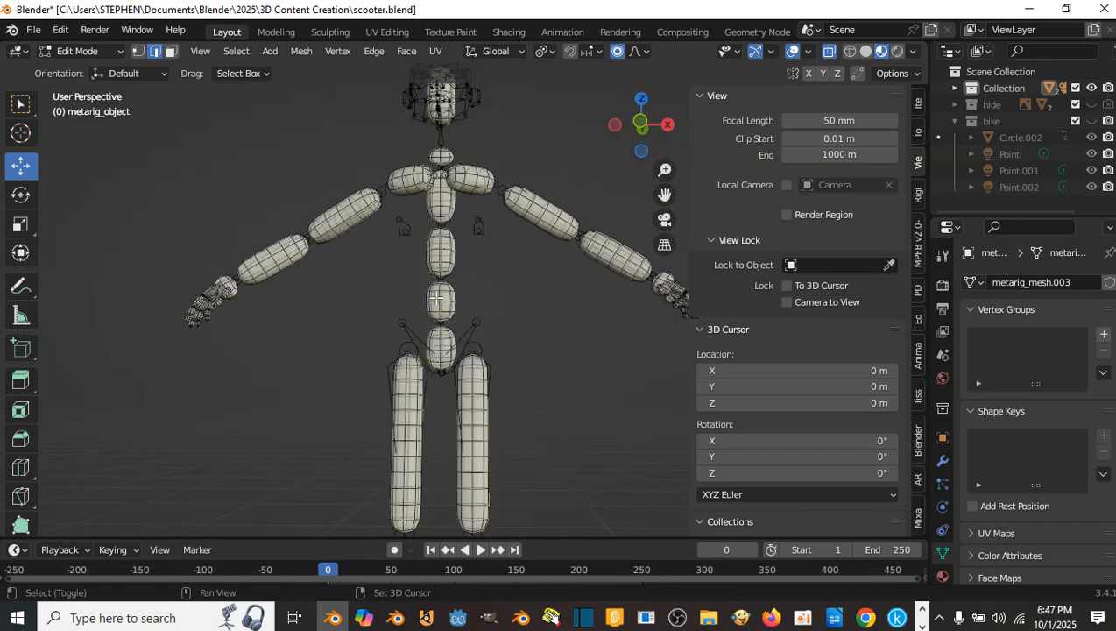
shift+middle_drag(400, 254, 461, 377)
scroll(462, 303, up, 3)
middle_drag(502, 263, 468, 314)
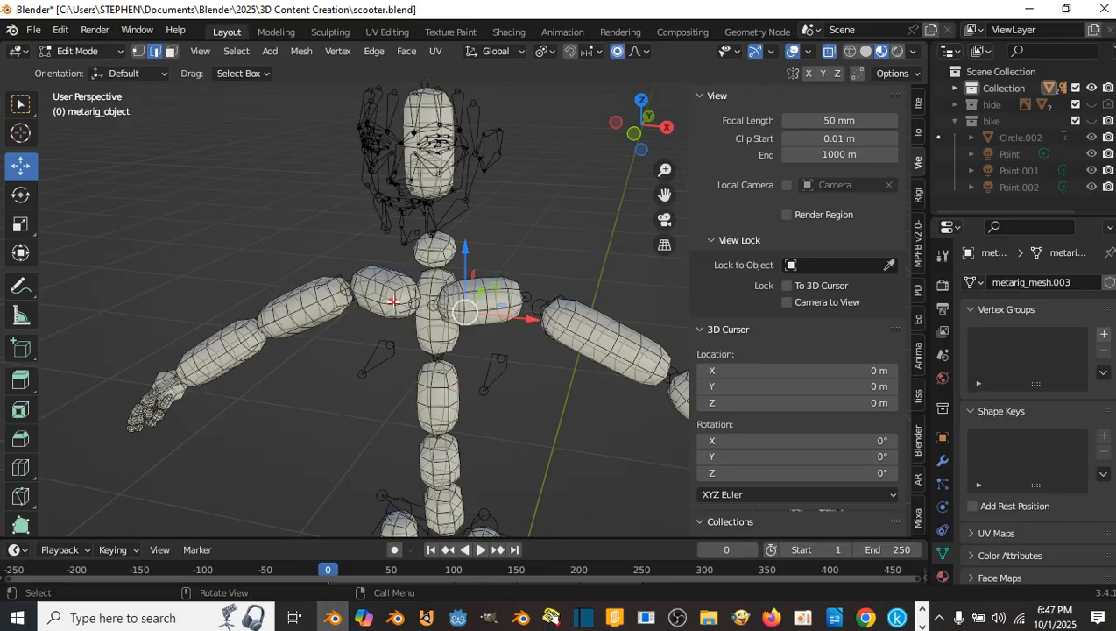
key(l)
key(l)
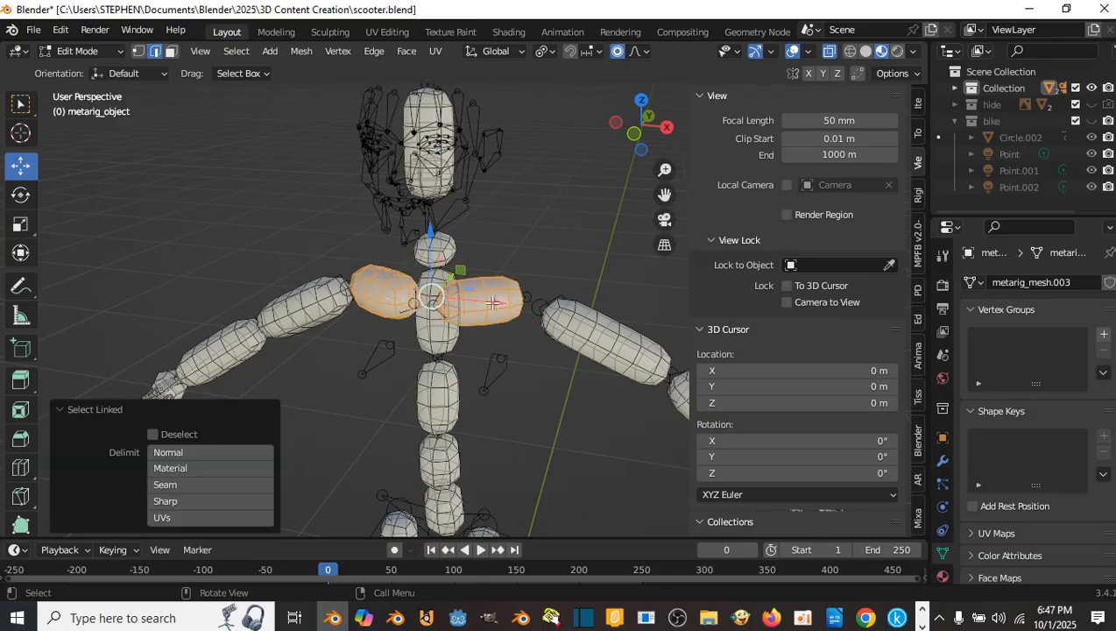
key(x)
click(490, 300)
- Leave Edit Mode and inspect the trimmed body and head in Object Mode
key(Tab)
scroll(490, 304, down, 4)
middle_drag(490, 304, 522, 284)
scroll(468, 273, up, 3)
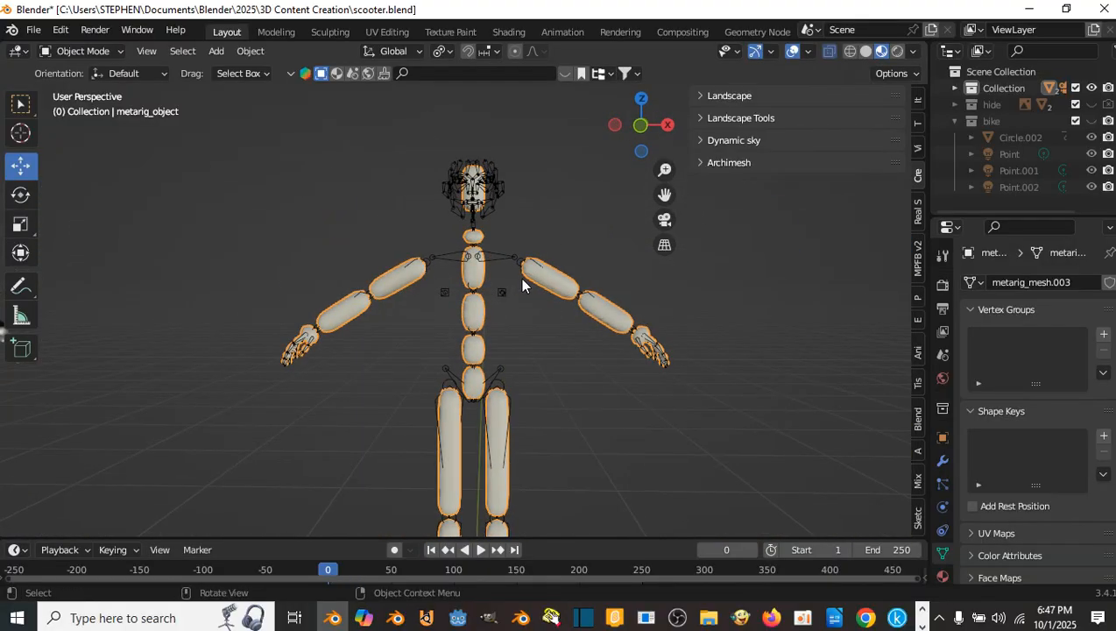
scroll(450, 290, up, 7)
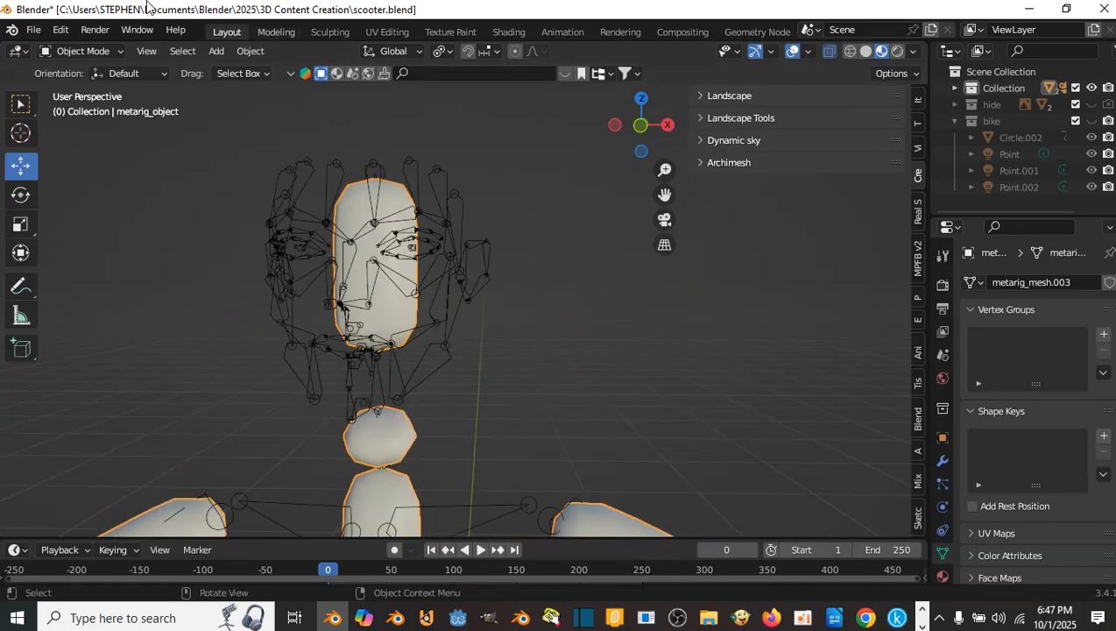
- Return to Edit Mode and select the whole linked head capsule for scaling
click(94, 52)
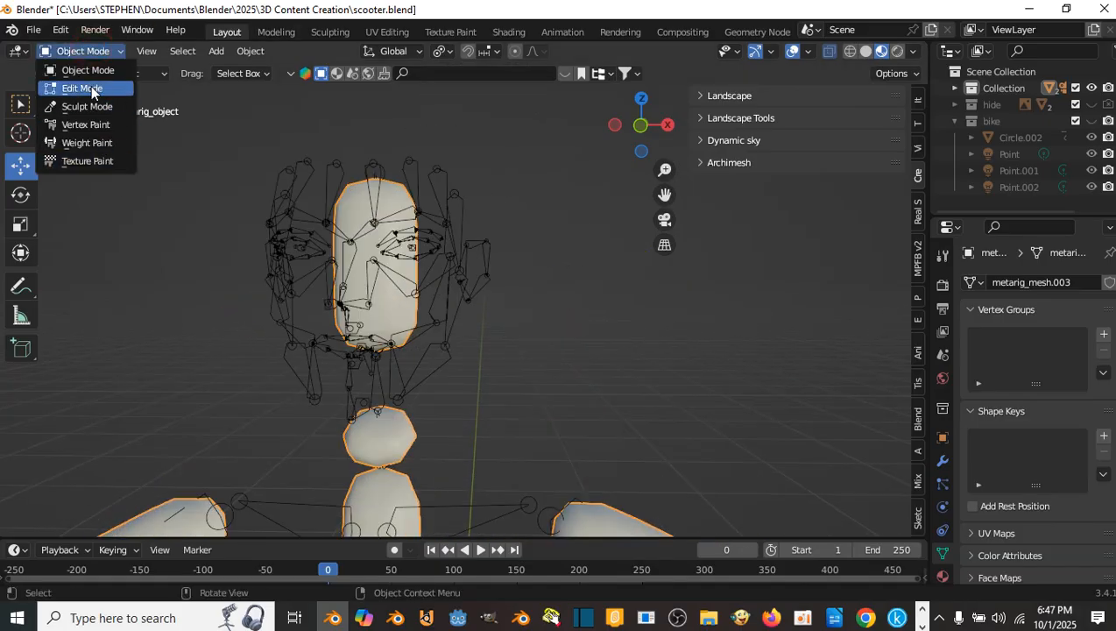
click(88, 89)
scroll(361, 200, up, 3)
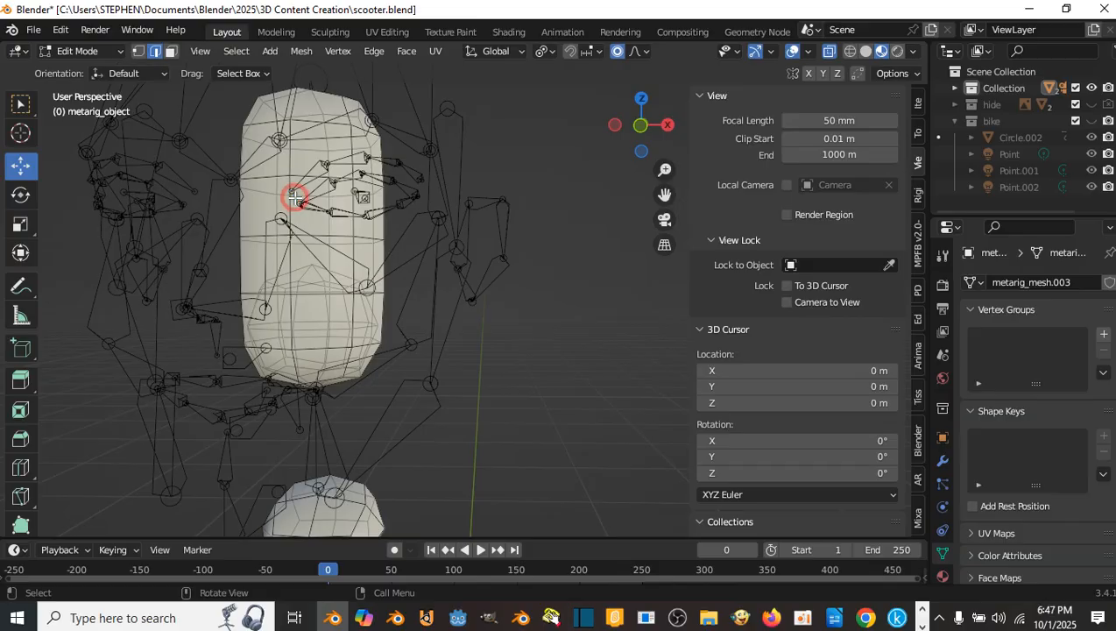
scroll(292, 196, down, 4)
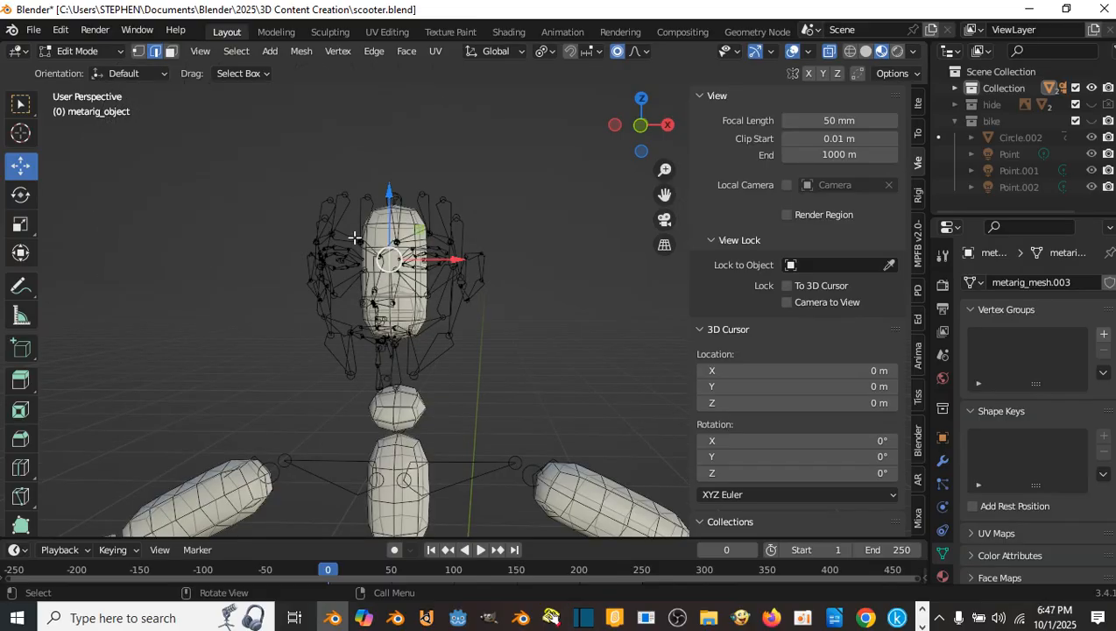
key(l)
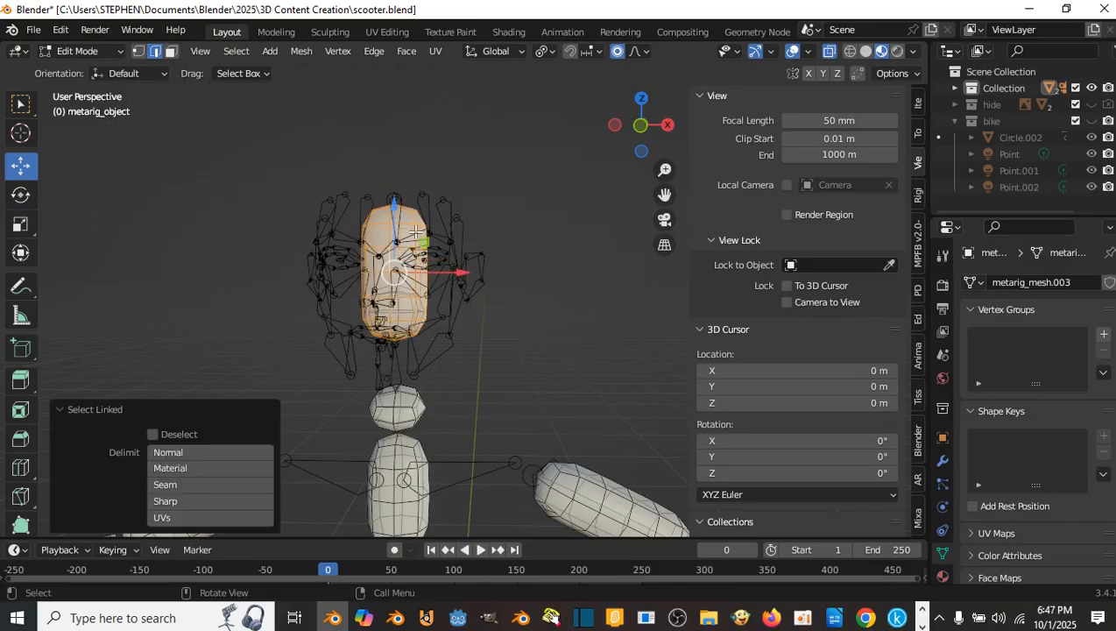
click(21, 224)
scroll(429, 242, up, 1)
middle_drag(427, 240, 496, 262)
scroll(406, 260, down, 1)
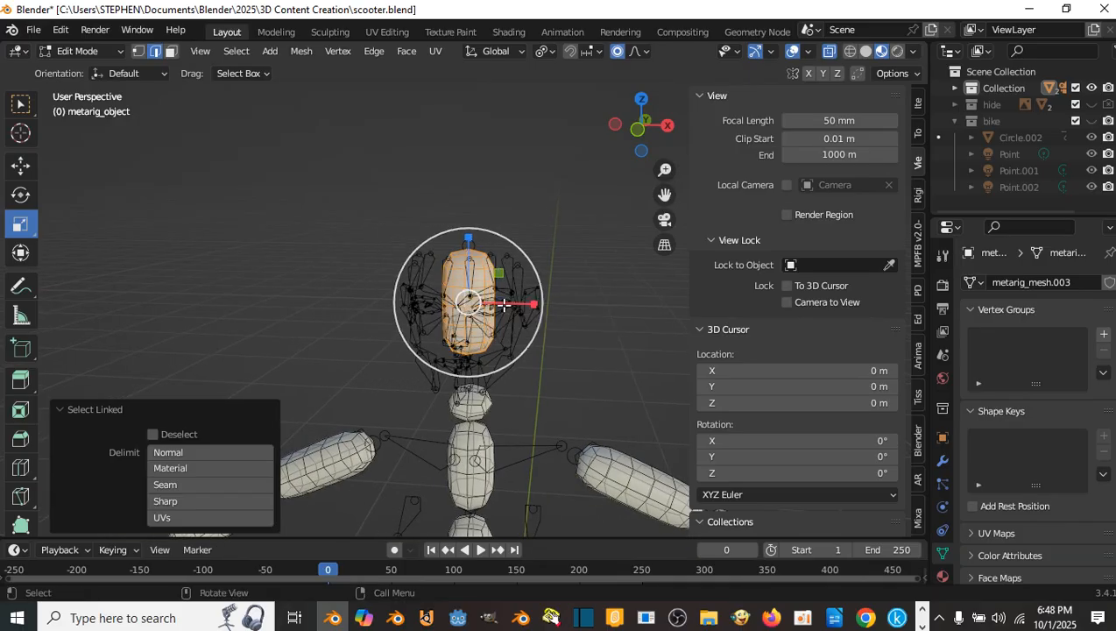
- Turn off proportional editing and widen the head capsule along X by a factor of about 2.286
drag(531, 307, 560, 304)
key(ctrl+z)
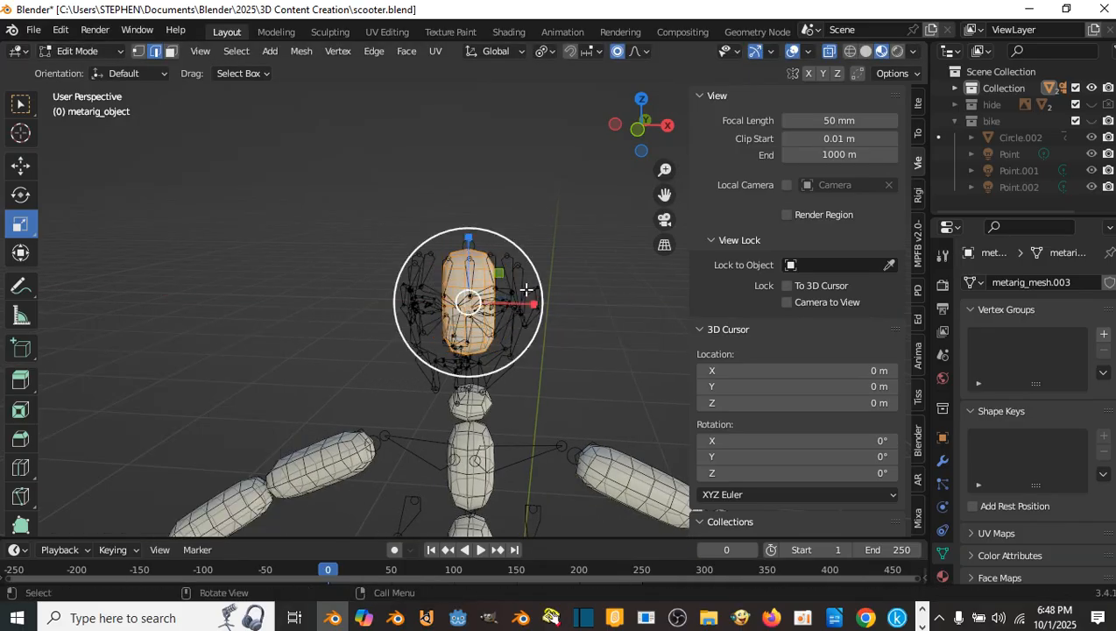
key(o)
drag(533, 303, 614, 307)
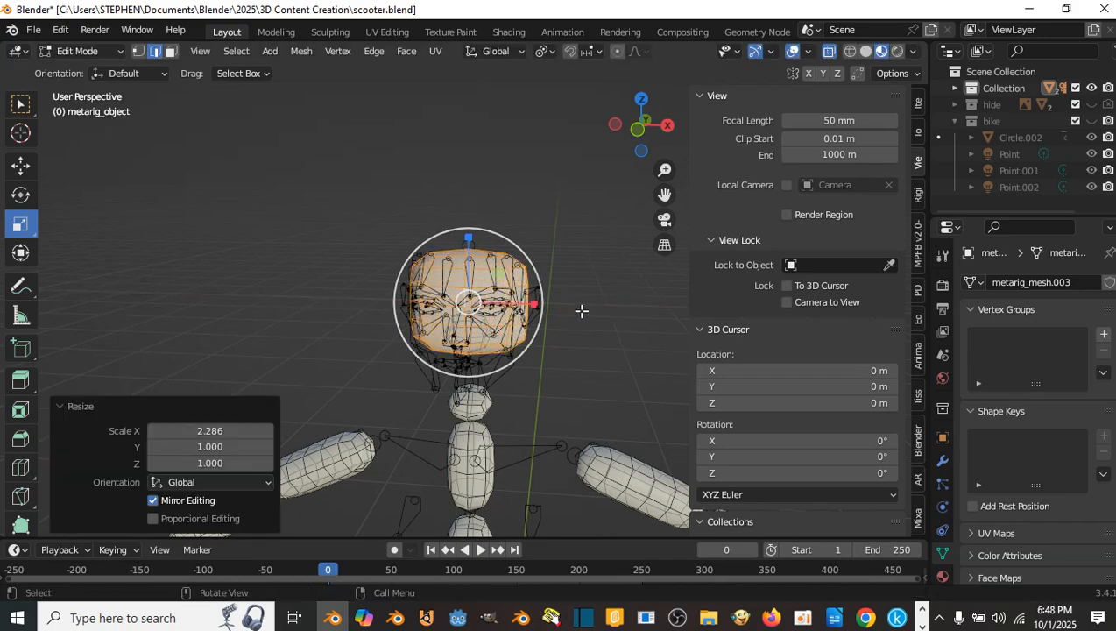
- Deepen the head along Y, finishing with a scale factor of about 1.119
middle_drag(581, 310, 519, 308)
key(s)
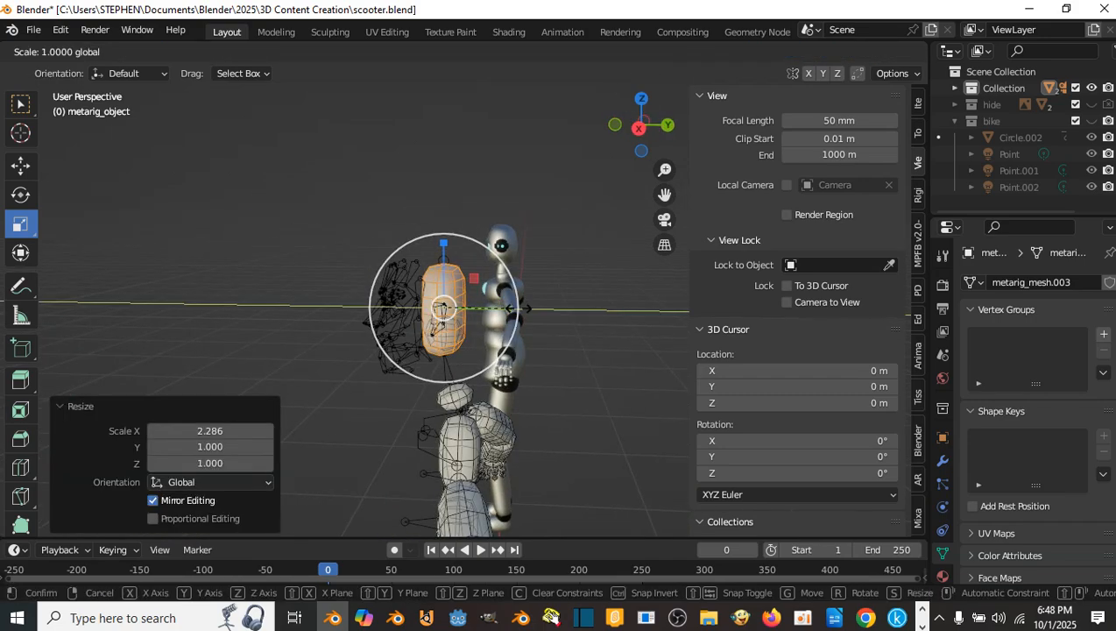
drag(558, 316, 560, 316)
middle_drag(525, 316, 529, 303)
drag(509, 306, 517, 307)
middle_drag(483, 308, 569, 310)
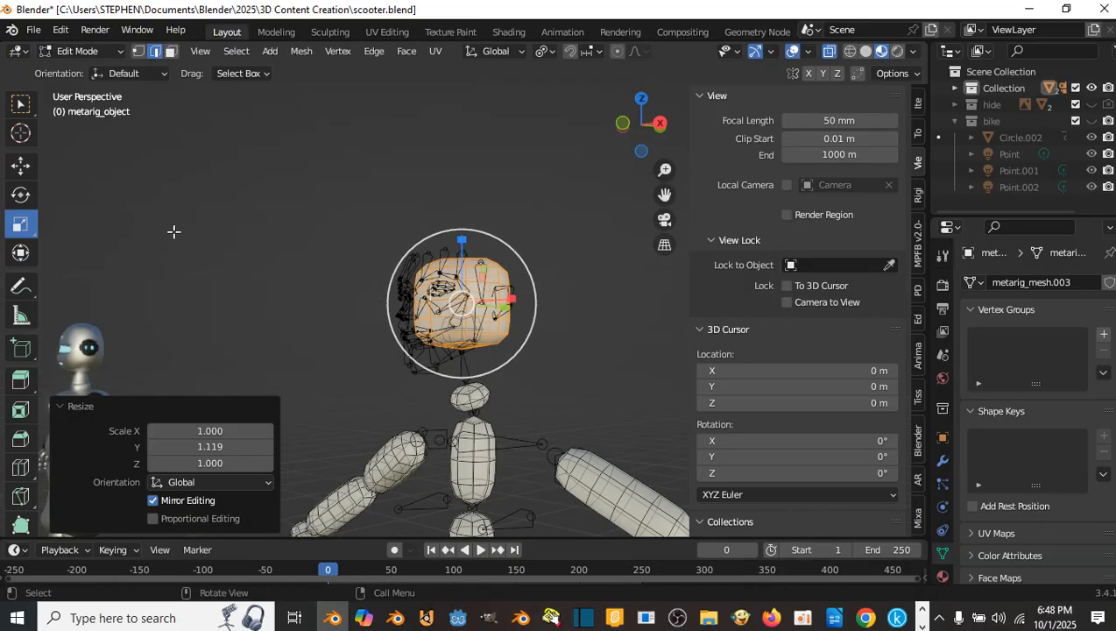
- Move the head down about 0.039 m along Z, then raise it clear of the small rounded piece hidden inside it
click(21, 167)
middle_drag(304, 251, 387, 248)
scroll(388, 249, up, 3)
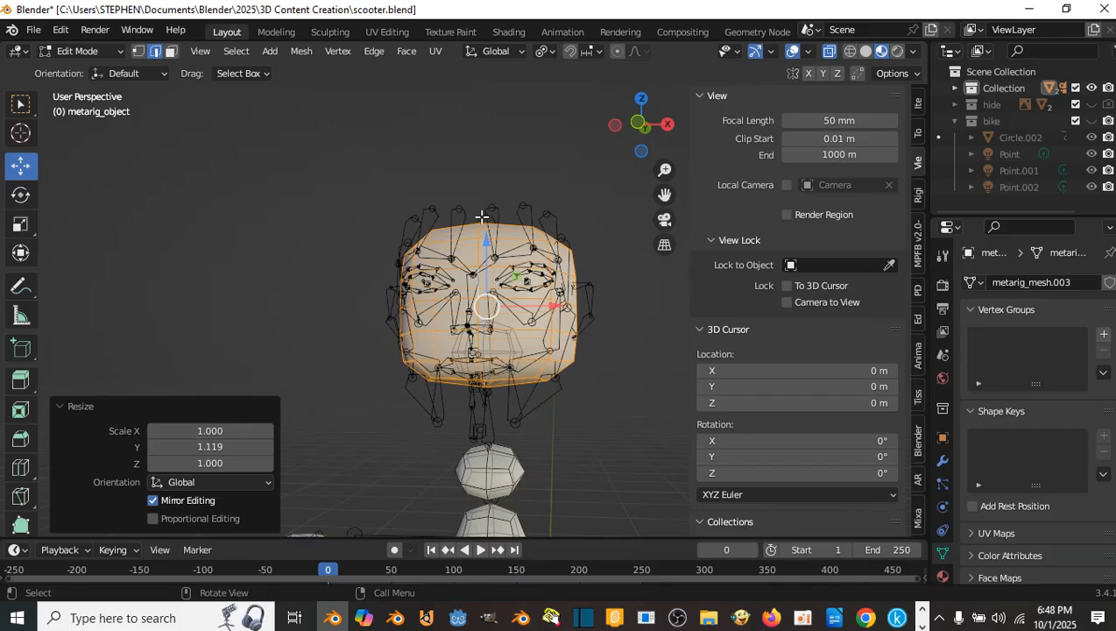
drag(481, 215, 485, 273)
middle_drag(485, 272, 429, 264)
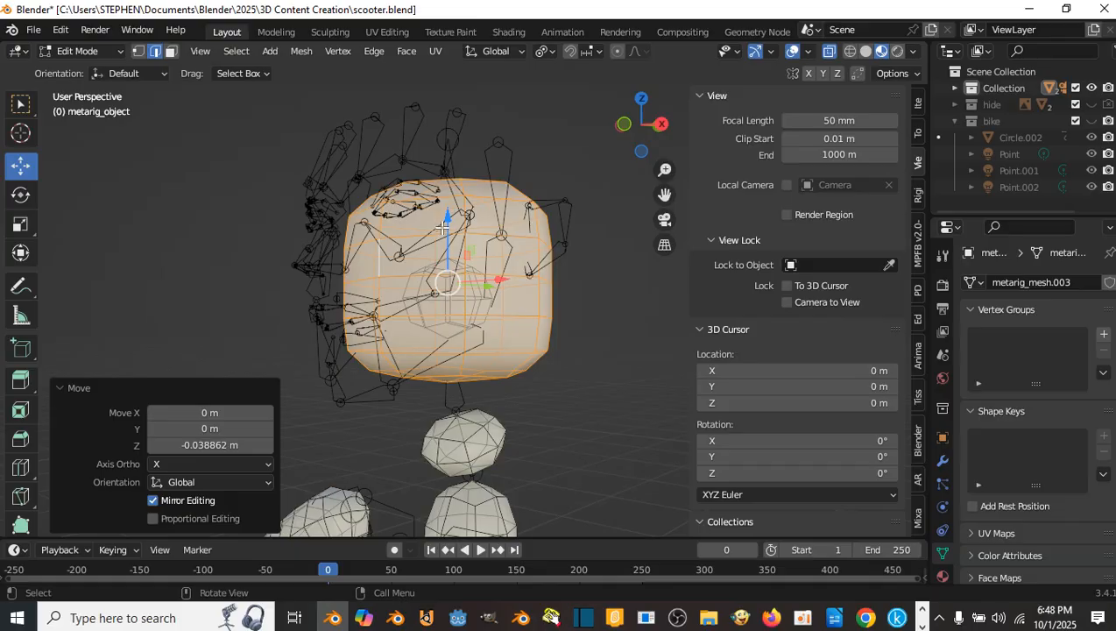
drag(443, 227, 442, 96)
- Select the linked rounded piece directly below the raised head and delete its faces
click(451, 301)
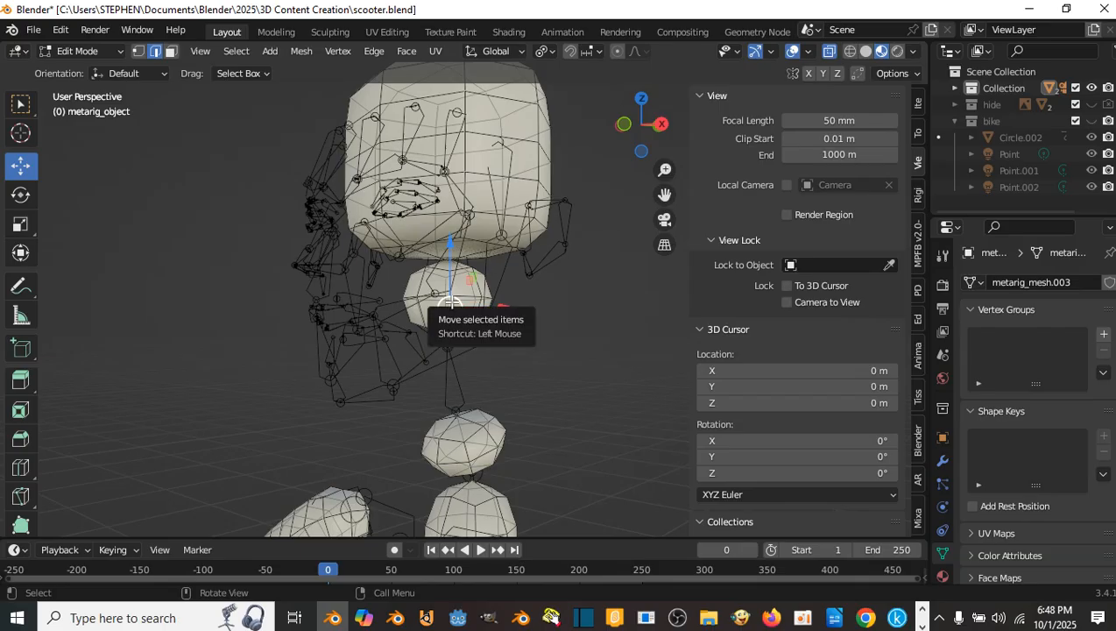
key(l)
key(x)
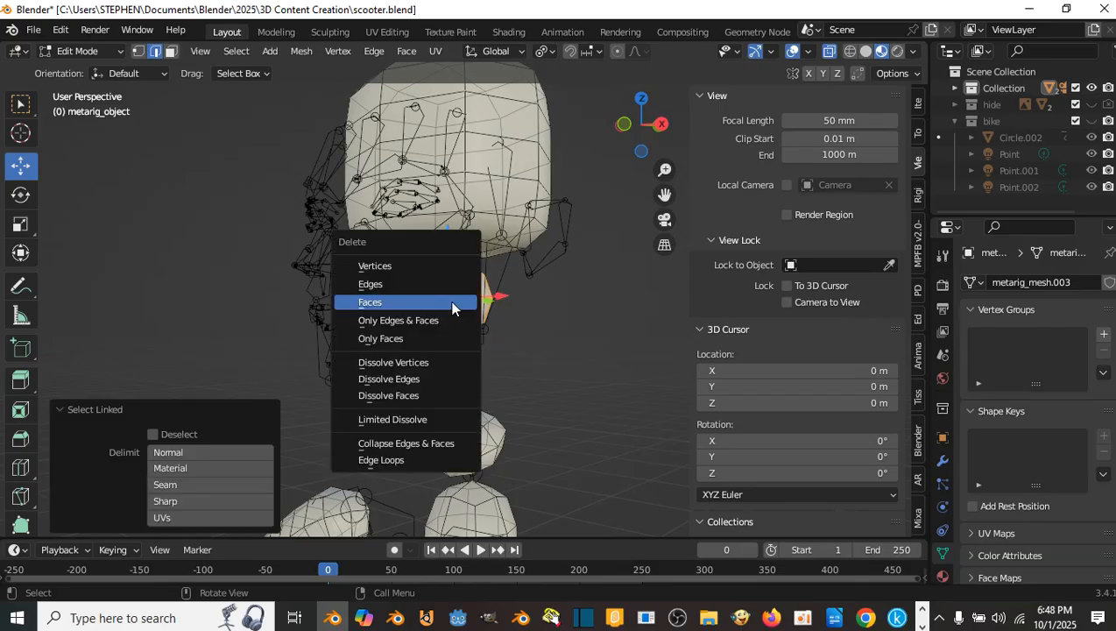
click(455, 301)
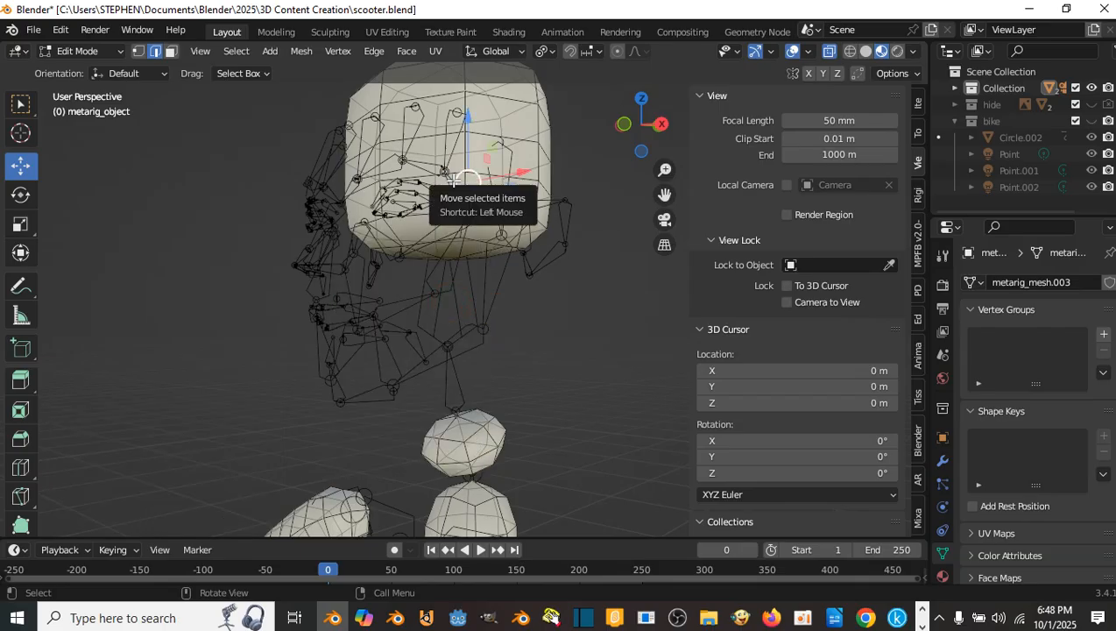
- Select the whole head and reposition it above the neck, lowering it about 0.143 m and raising it about 0.062 m along Z
key(l)
scroll(448, 164, down, 4)
key(g)
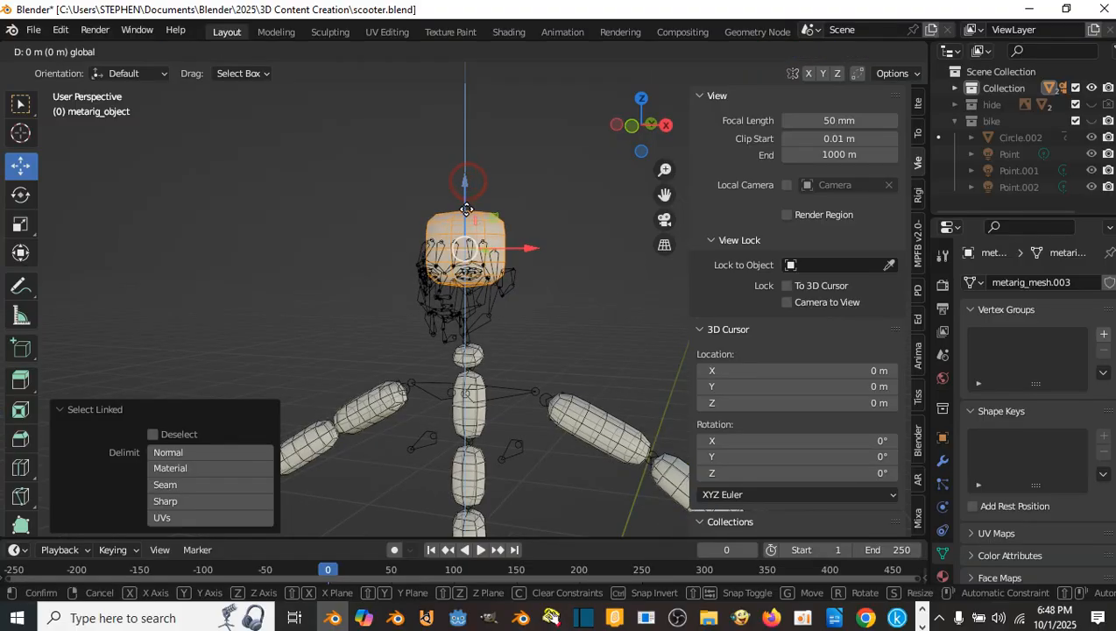
click(467, 252)
scroll(525, 245, up, 3)
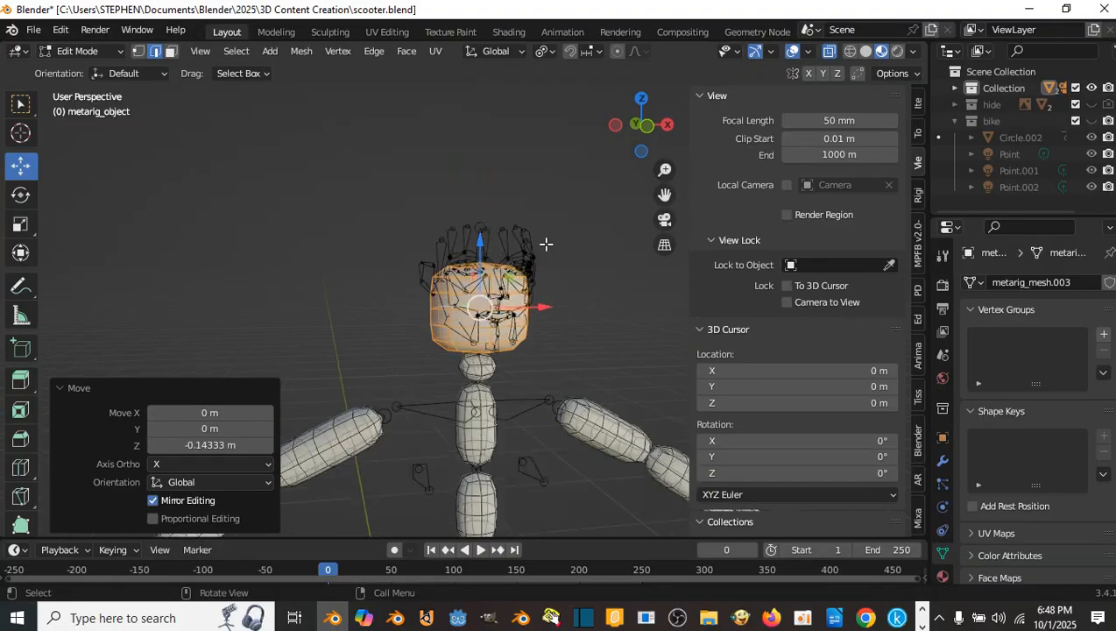
key(g)
mouse_move(487, 209)
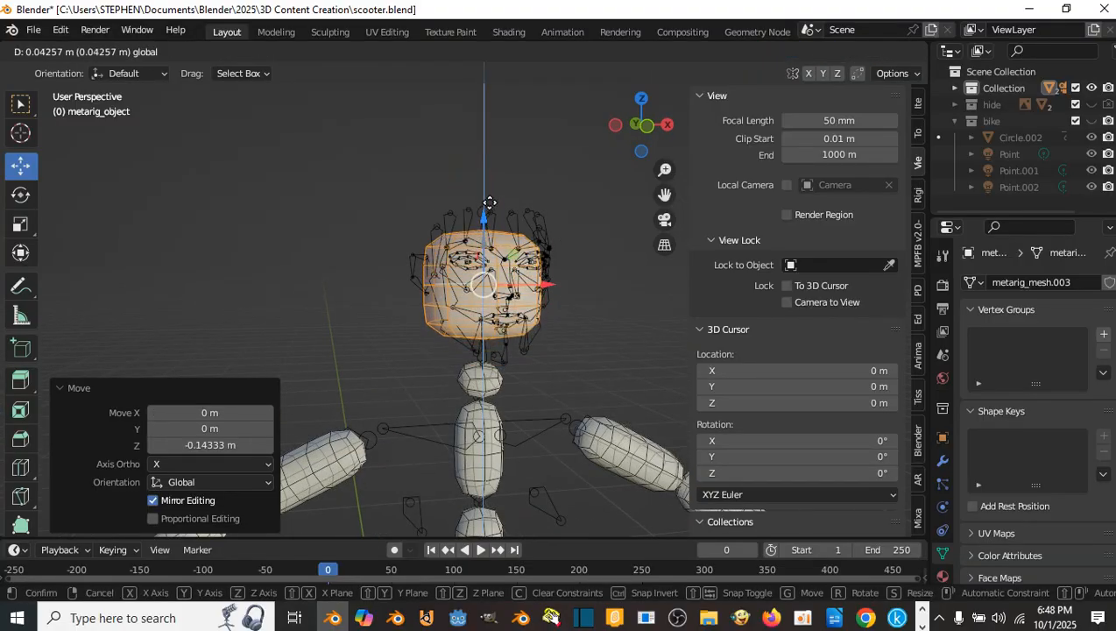
drag(492, 193, 492, 193)
- Stretch the head taller along Z by a factor of about 1.366
middle_drag(440, 214, 328, 239)
click(21, 224)
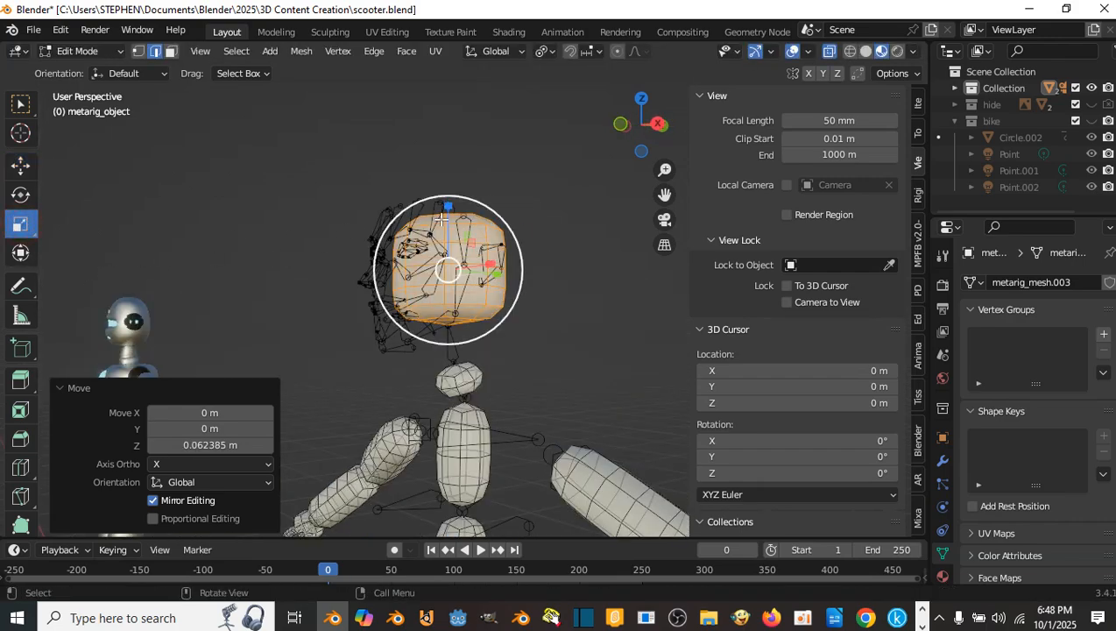
drag(448, 207, 454, 196)
middle_drag(455, 196, 499, 316)
middle_drag(574, 336, 418, 331)
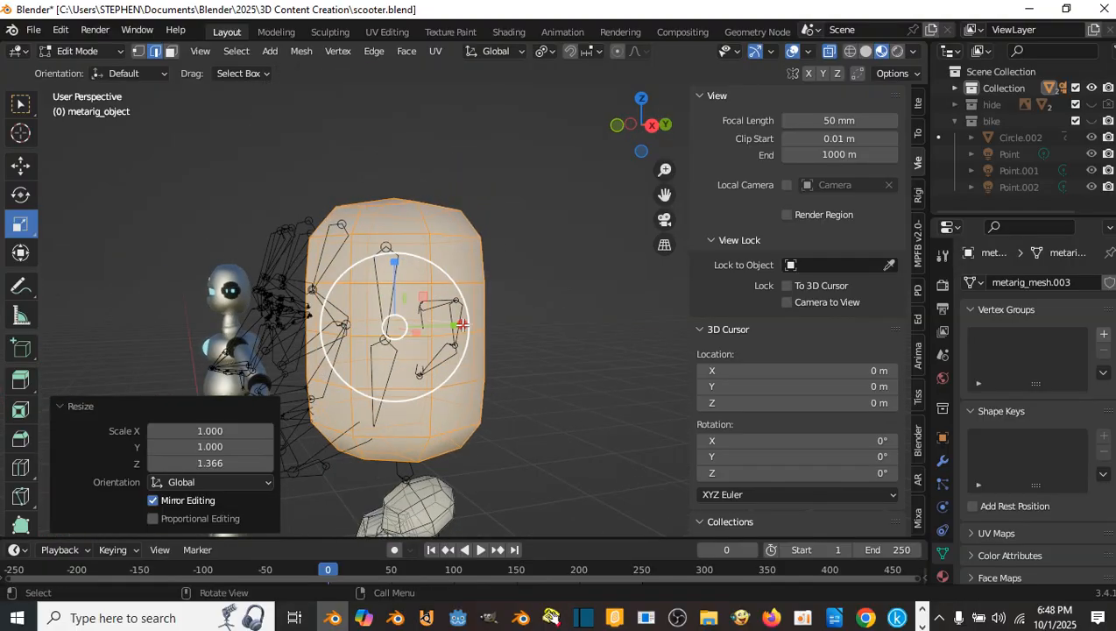
- Undo the first Y scaling of the stretched head and scale it slightly deeper along Y again
drag(461, 324, 472, 324)
key(ctrl+z)
middle_drag(473, 325, 459, 325)
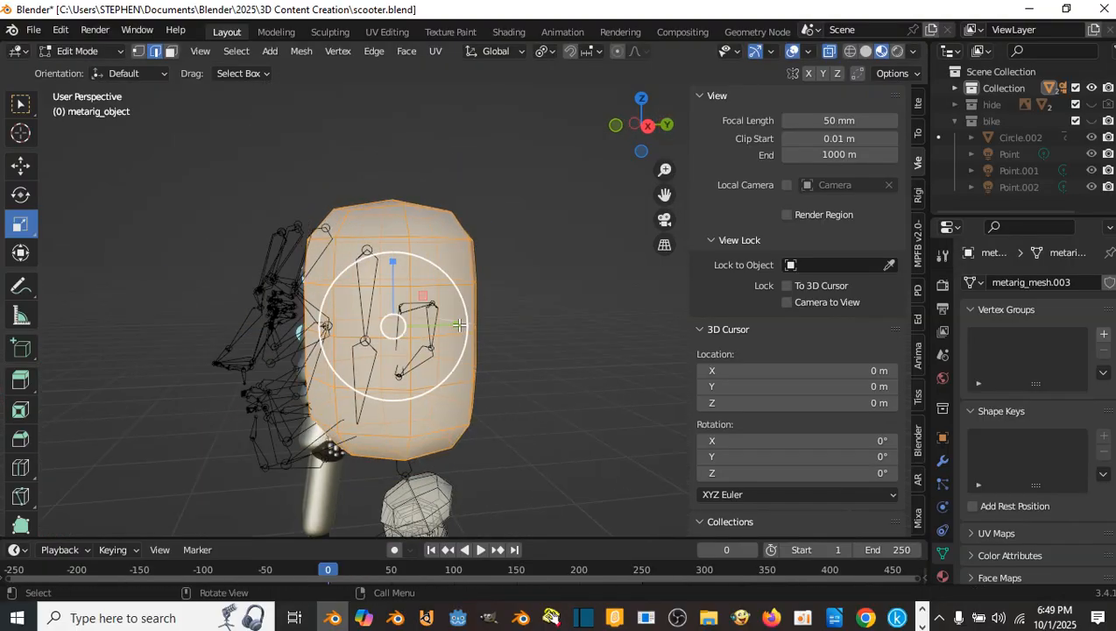
drag(458, 325, 476, 325)
- Reduce the head's height along Z by a factor of about 0.929
scroll(476, 325, down, 4)
middle_drag(422, 326, 525, 280)
drag(473, 246, 471, 254)
key(ctrl+z)
shift+middle_drag(471, 255, 456, 342)
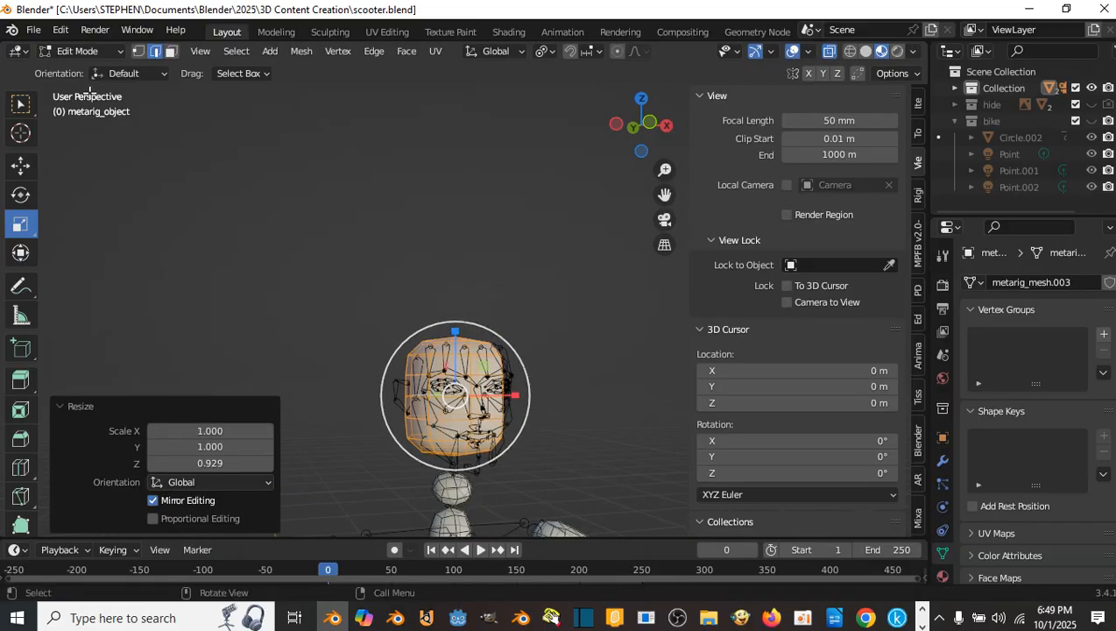
- Switch to face selection, turn off X-ray, and select the four faces on the crown of the head
click(171, 51)
middle_drag(289, 293, 348, 343)
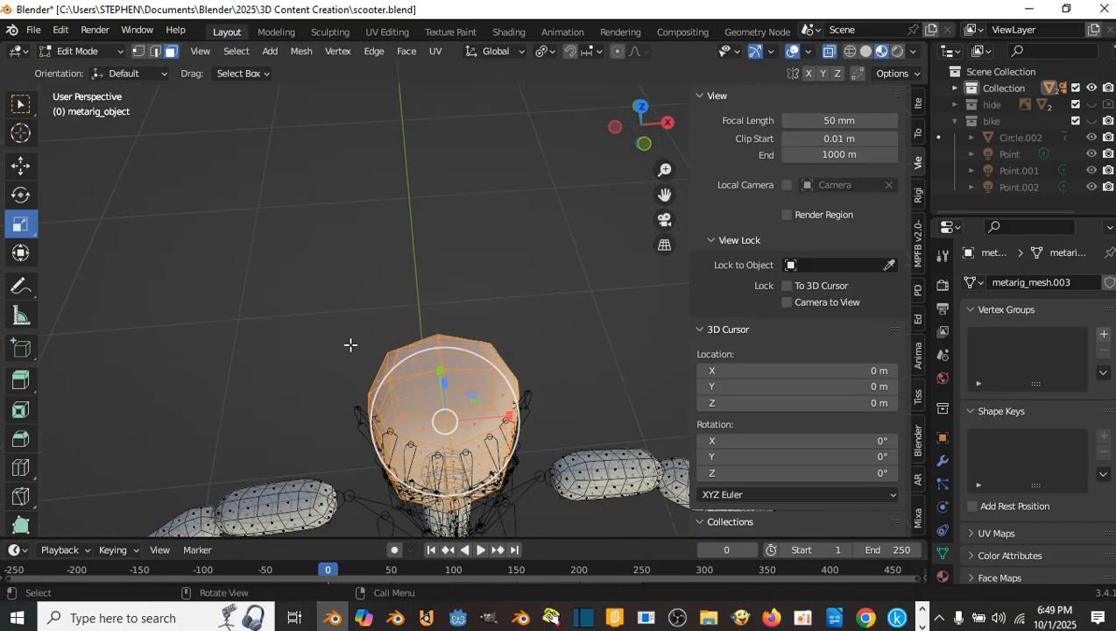
click(423, 368)
shift+click(427, 383)
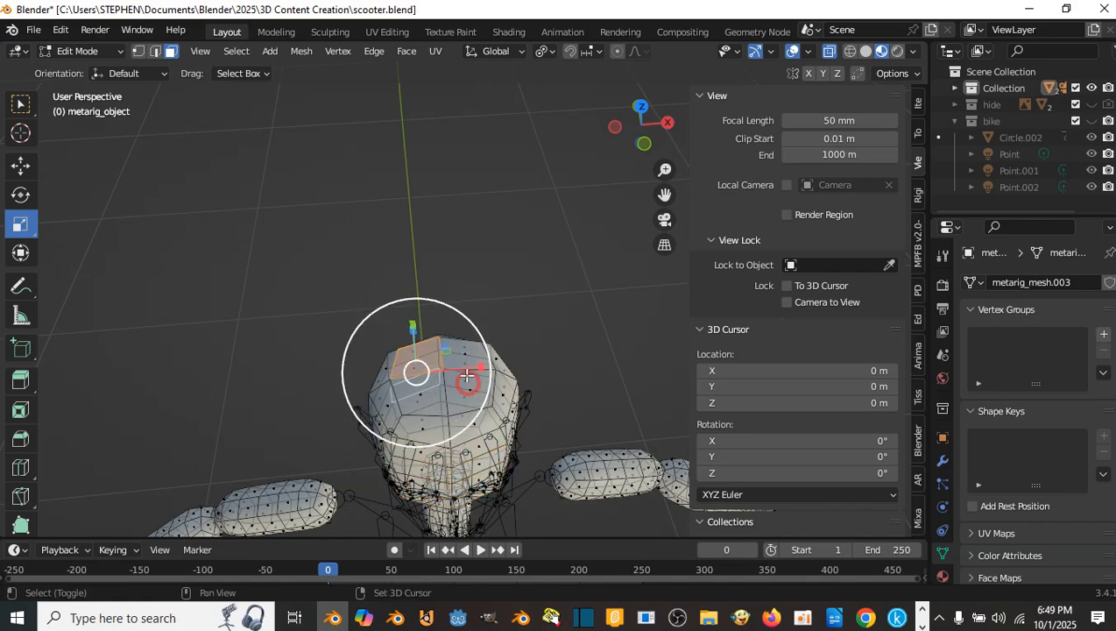
click(468, 377)
click(830, 50)
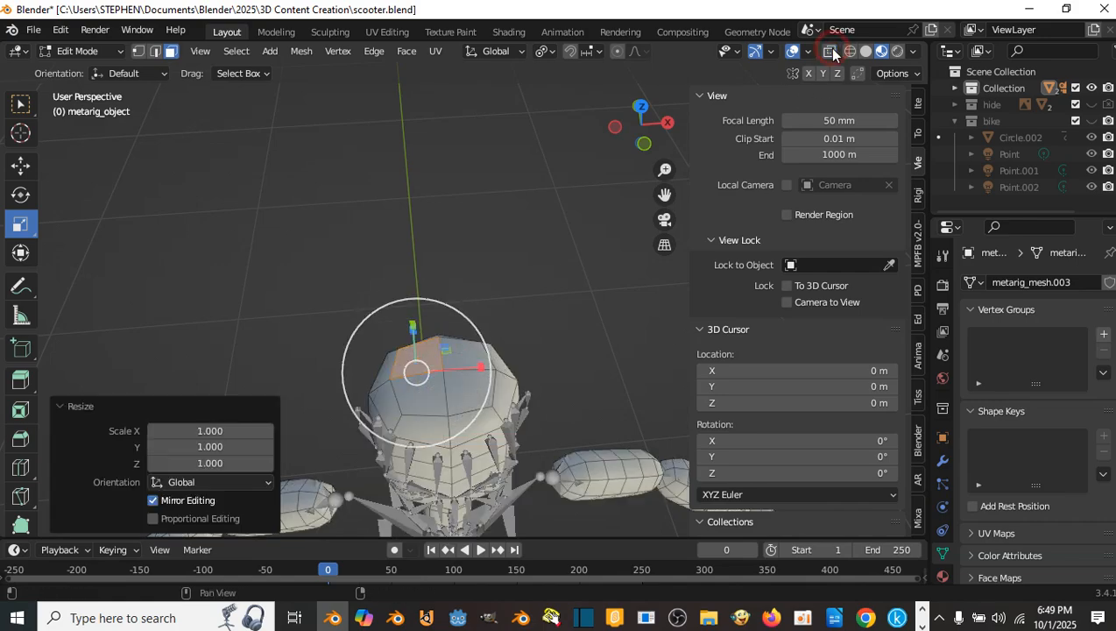
click(441, 360)
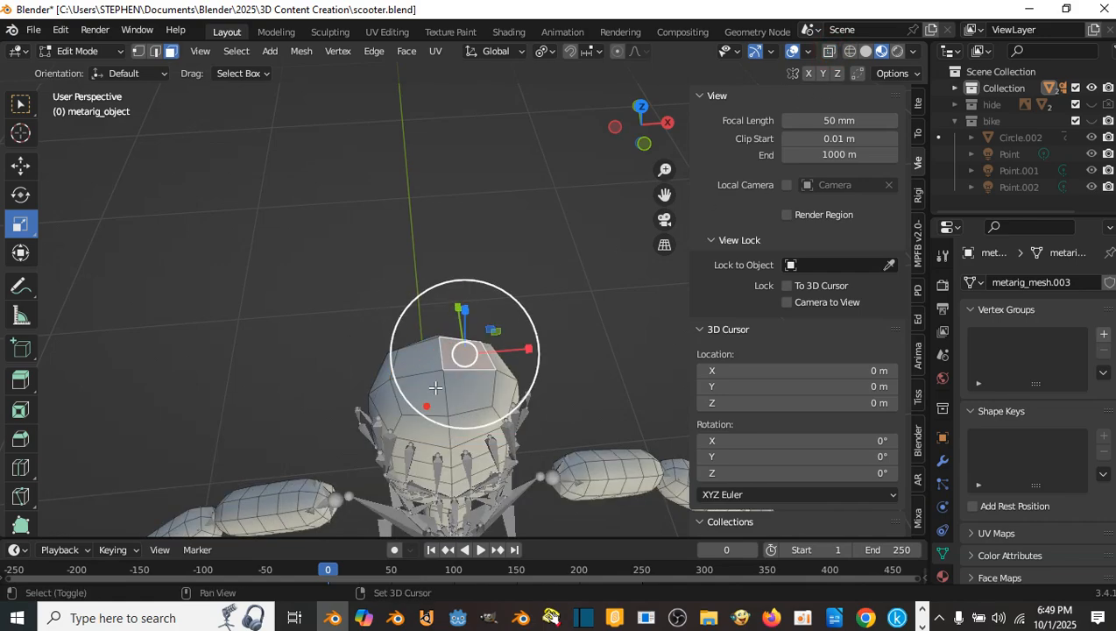
shift+click(423, 363)
shift+click(429, 391)
shift+click(473, 397)
- Extrude the four crown faces upward about 0.0135 m and scale them uniformly by about 0.511
middle_drag(474, 395, 493, 247)
scroll(481, 336, up, 3)
key(e)
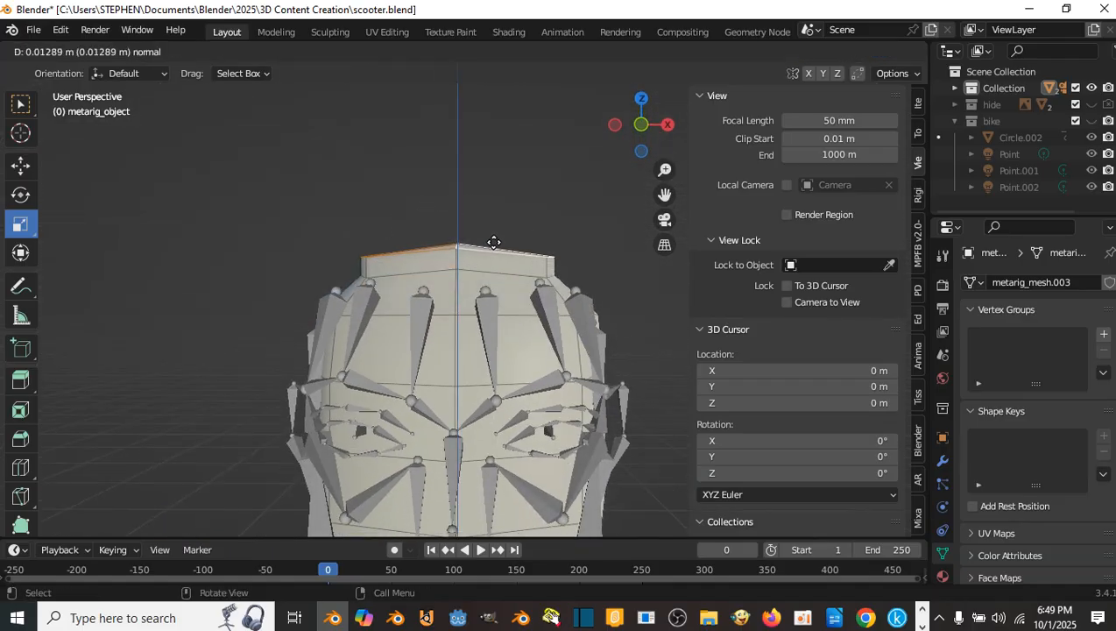
click(494, 242)
key(s)
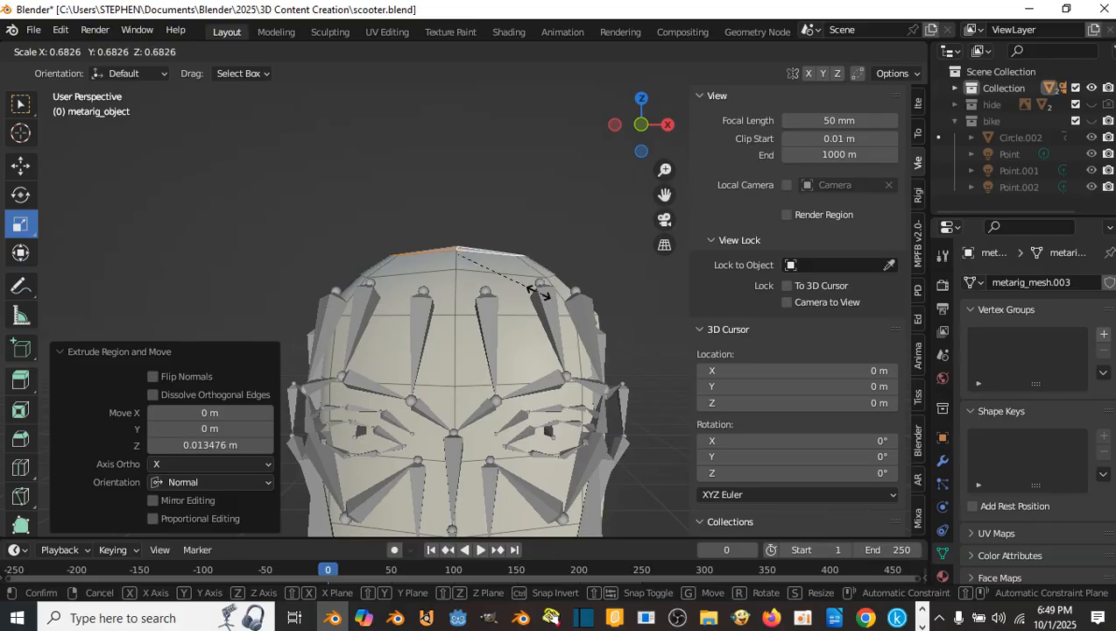
click(515, 282)
scroll(490, 289, down, 4)
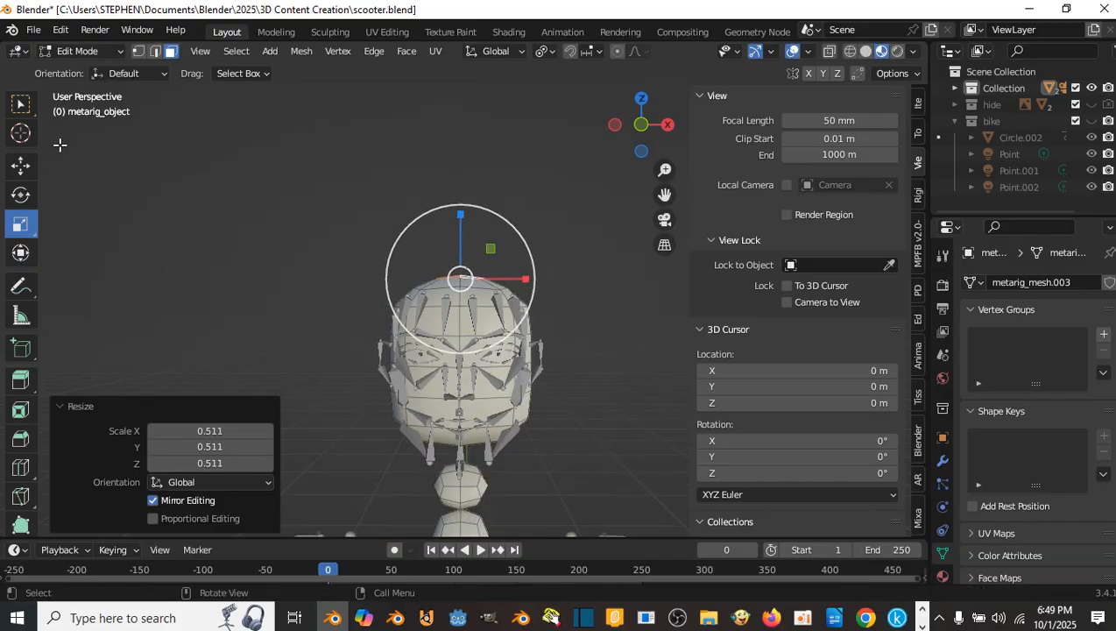
- Try to move the extruded crown faces vertically along Z
click(21, 170)
scroll(345, 207, up, 1)
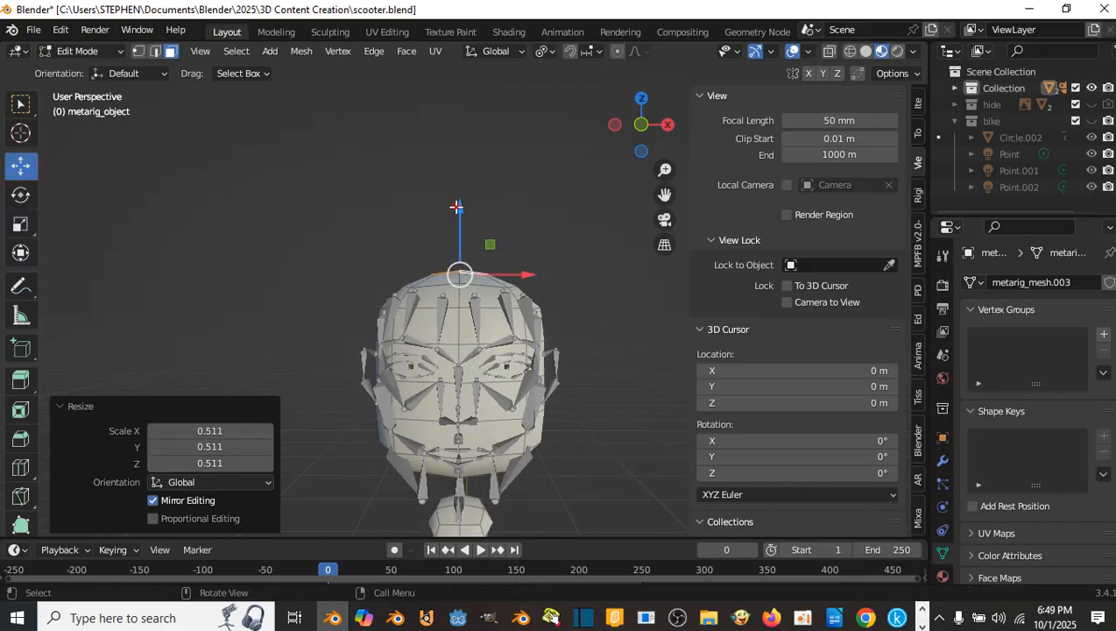
mouse_move(456, 207)
mouse_down()
mouse_move(458, 196)
mouse_move(456, 207)
mouse_up()
middle_drag(456, 207, 463, 279)
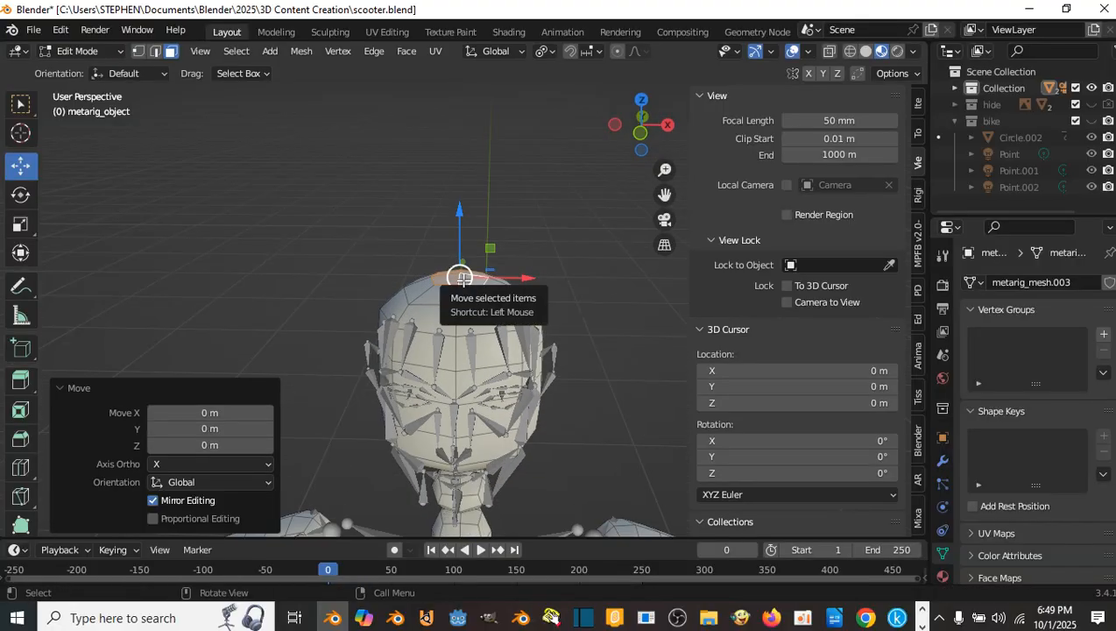
- Grow the crown face selection by one ring and enable proportional editing
click(236, 53)
mouse_move(311, 302)
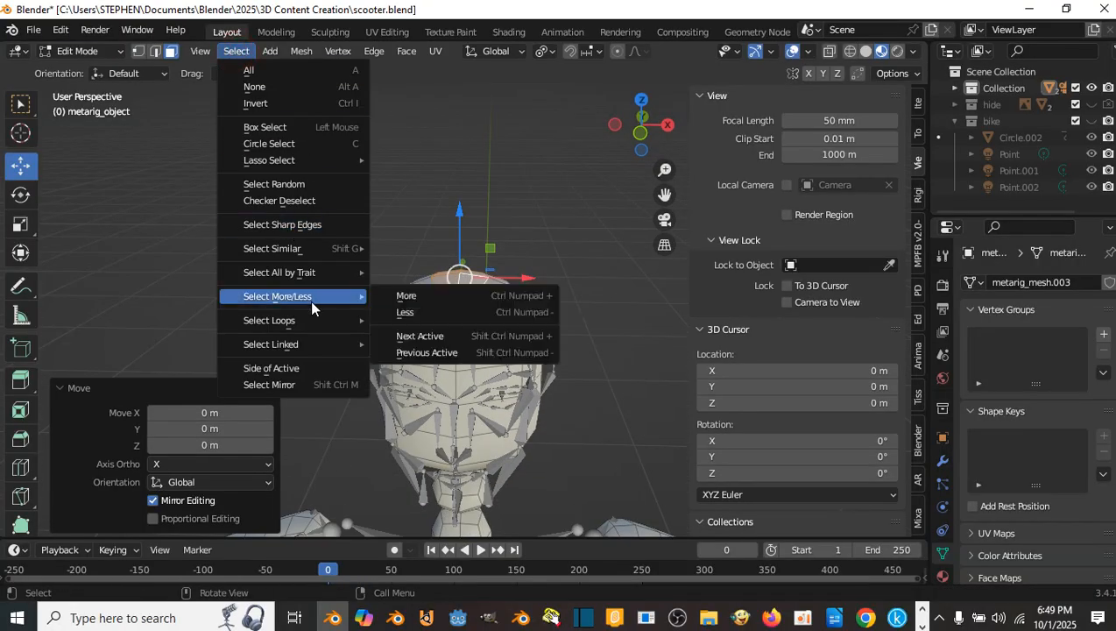
click(406, 295)
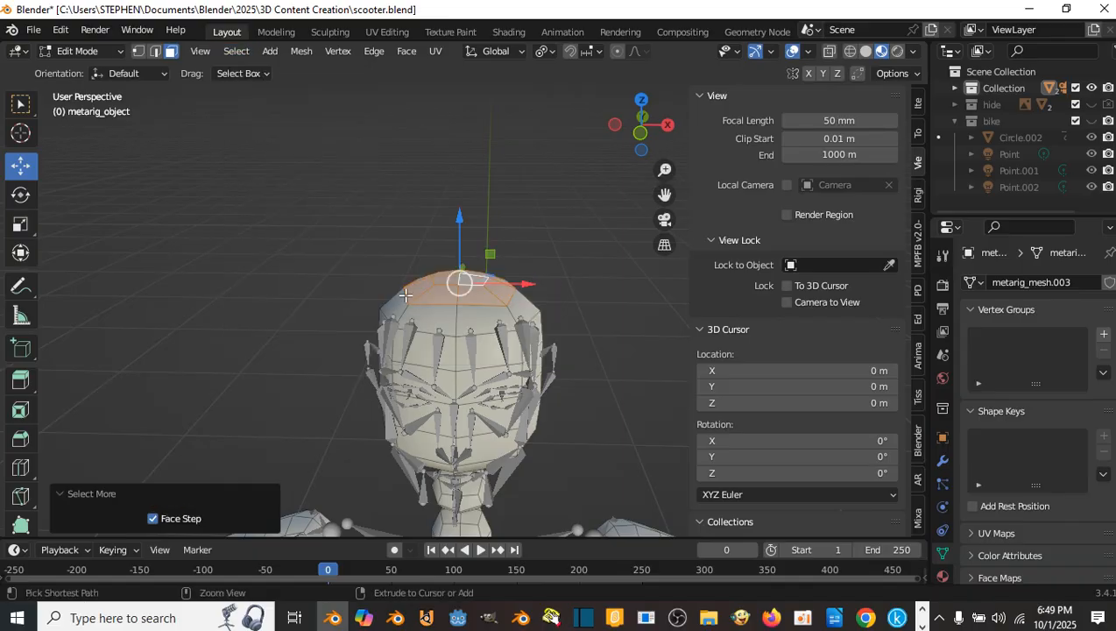
middle_drag(406, 296, 464, 219)
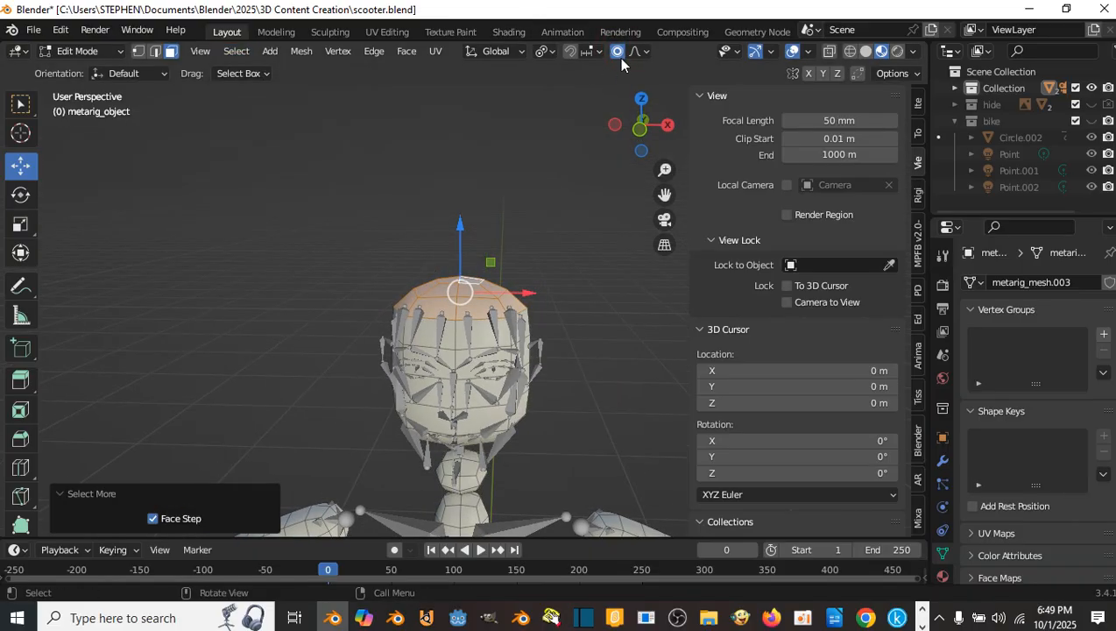
middle_drag(485, 222, 508, 236)
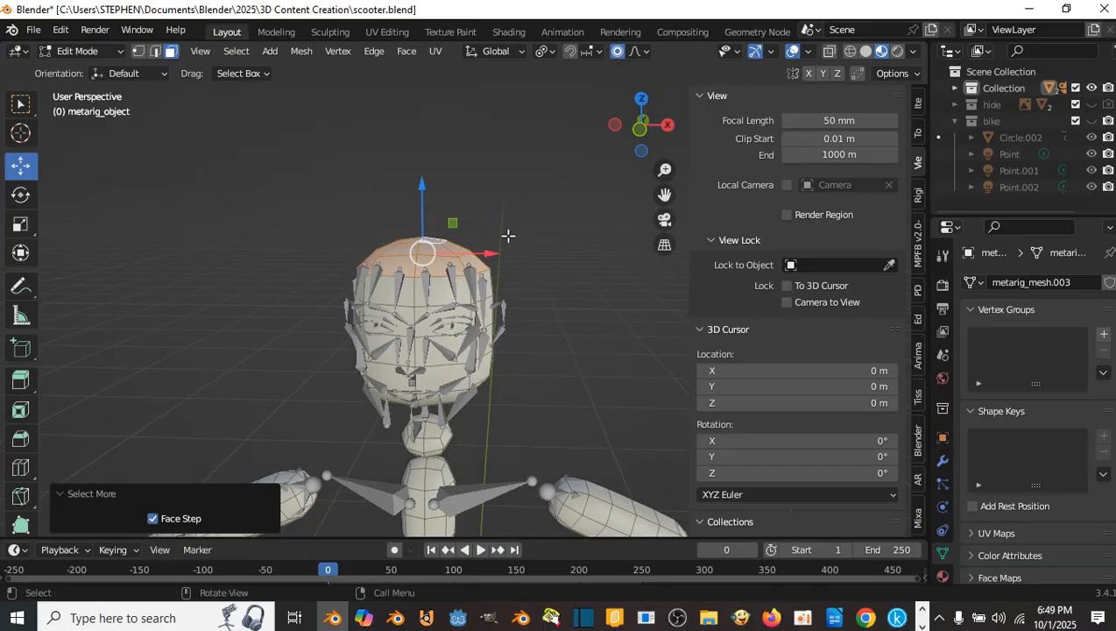
- Try to scale the selected crown faces uniformly by 1.18 with a smooth proportional size of 0.084
key(s)
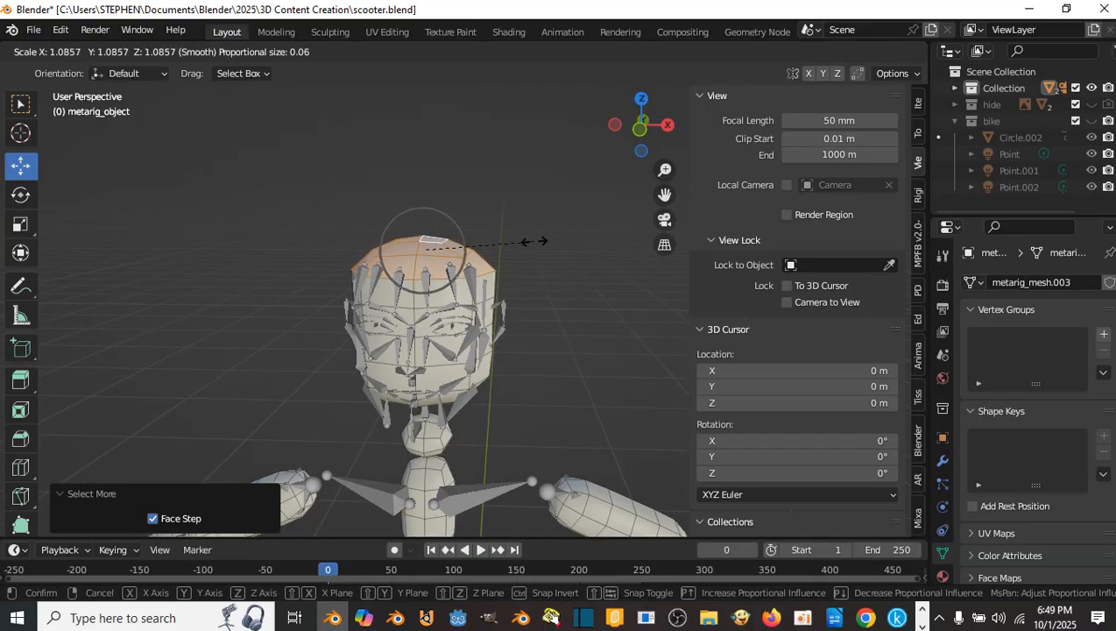
scroll(536, 240, down, 3)
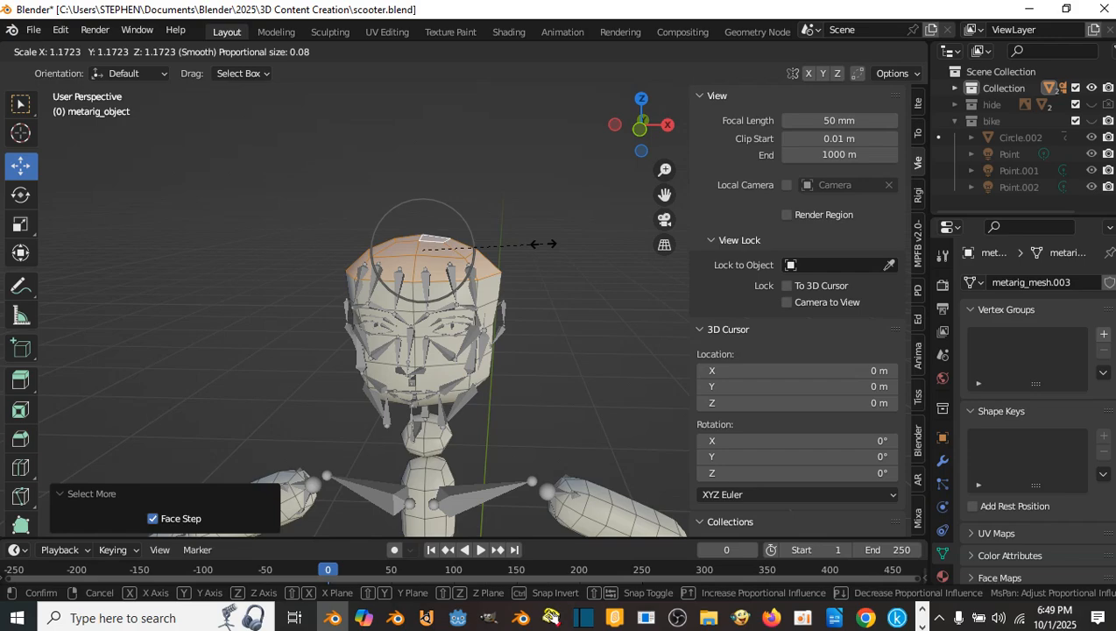
scroll(541, 244, down, 1)
click(543, 243)
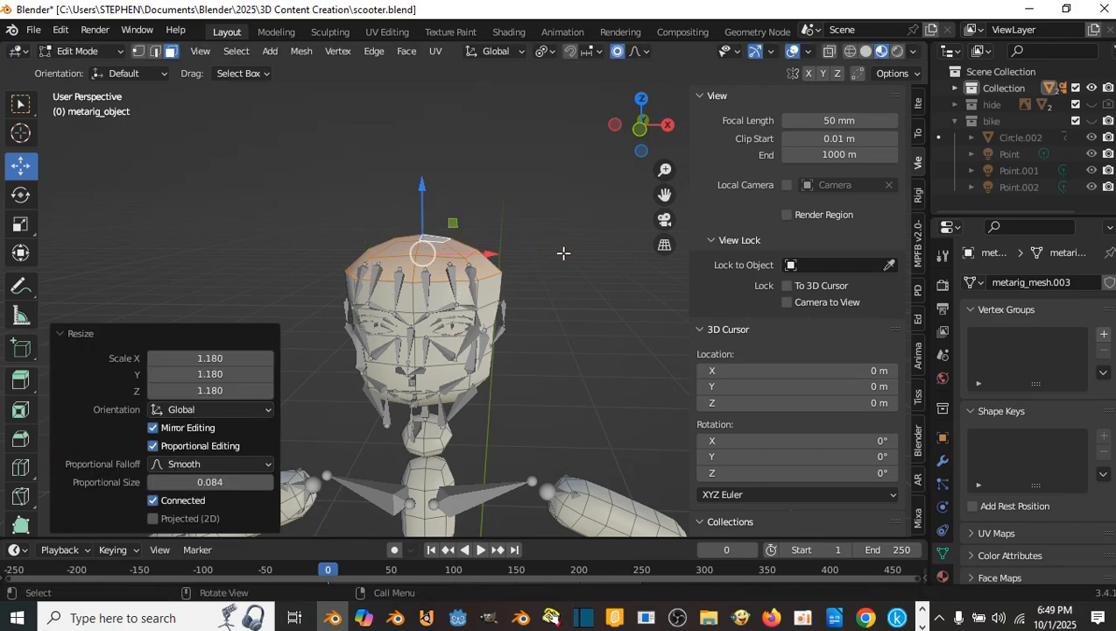
scroll(570, 232, down, 5)
middle_drag(570, 225, 516, 259)
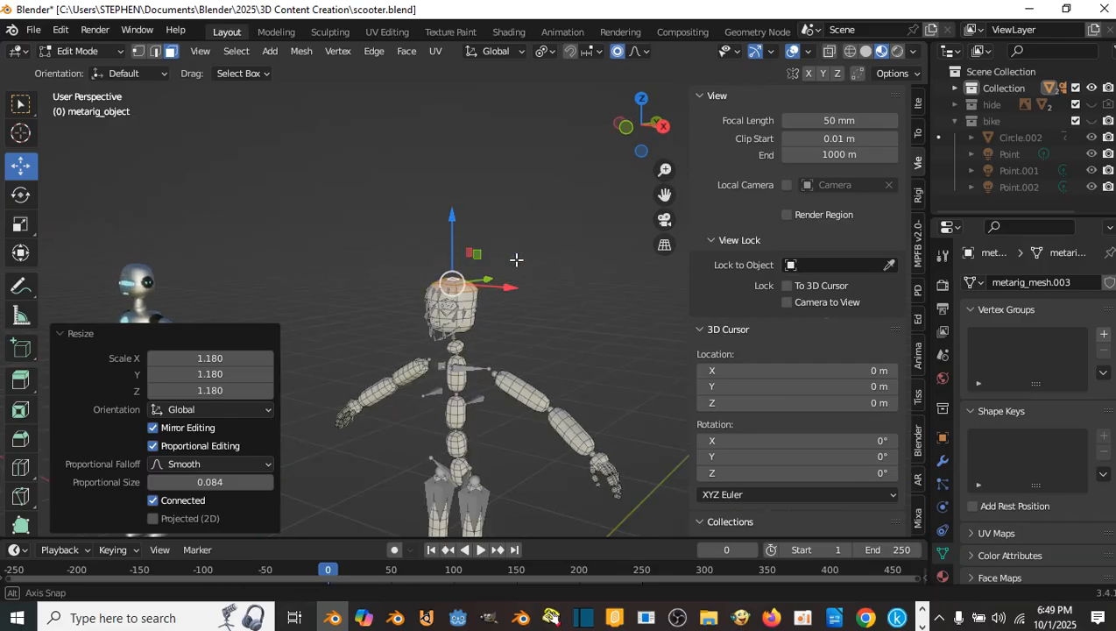
scroll(528, 266, up, 4)
drag(505, 262, 493, 260)
key(ctrl+z)
- Shrink the selected crown faces with smooth proportional scaling, using a factor of about 0.852 and a proportional size of 0.057
middle_drag(518, 263, 527, 264)
key(s)
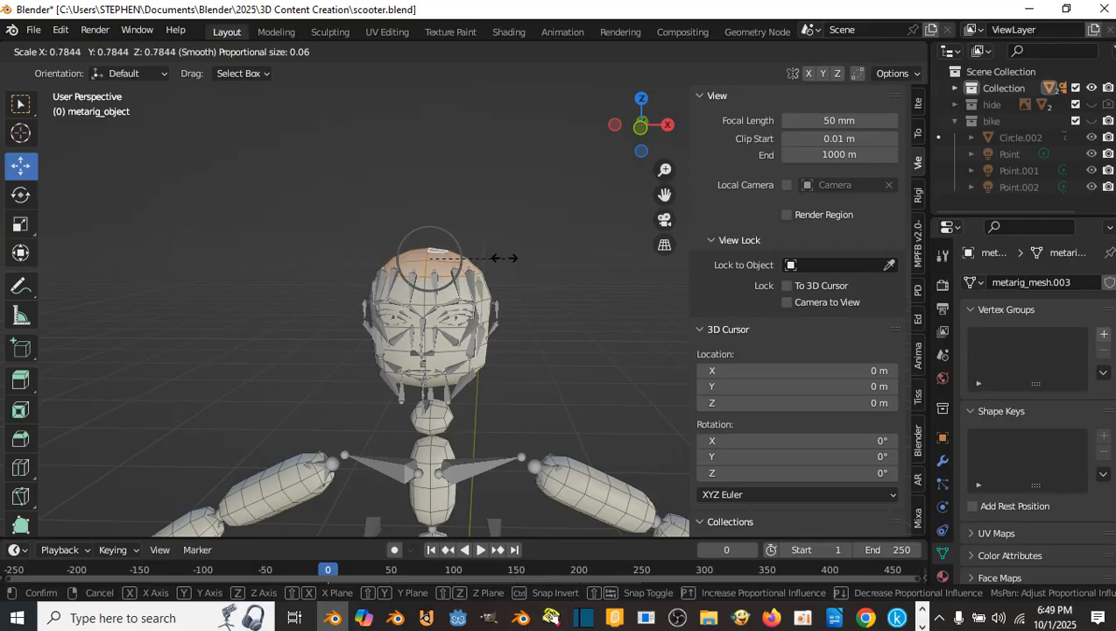
click(508, 256)
key(s)
click(510, 260)
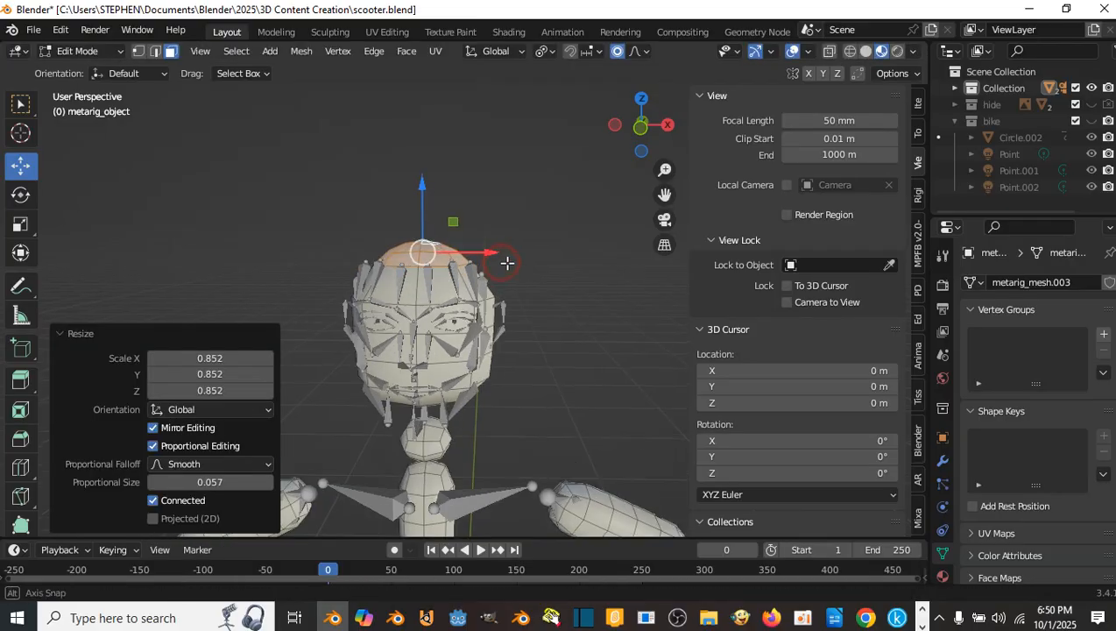
middle_drag(510, 260, 403, 271)
key(s)
click(518, 265)
scroll(518, 269, down, 3)
scroll(471, 263, up, 1)
key(Tab)
scroll(403, 273, up, 2)
key(Tab)
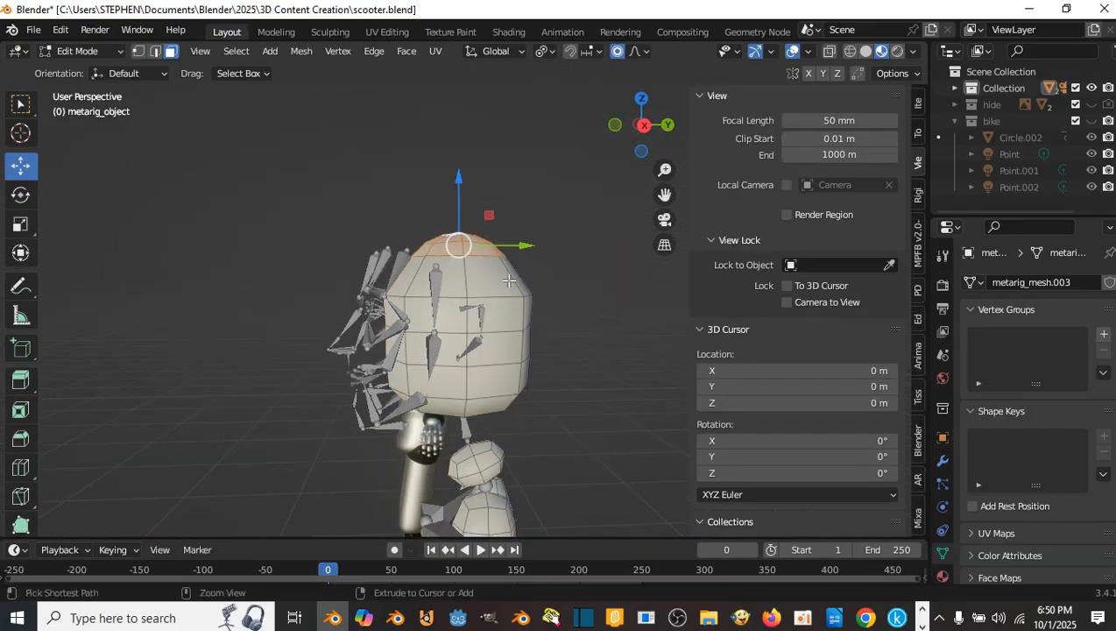
- Add a centred horizontal loop cut below the crown and scale it by about 1.06 without proportional editing
mouse_move(502, 284)
middle_down()
mouse_move(518, 259)
mouse_move(507, 269)
middle_up()
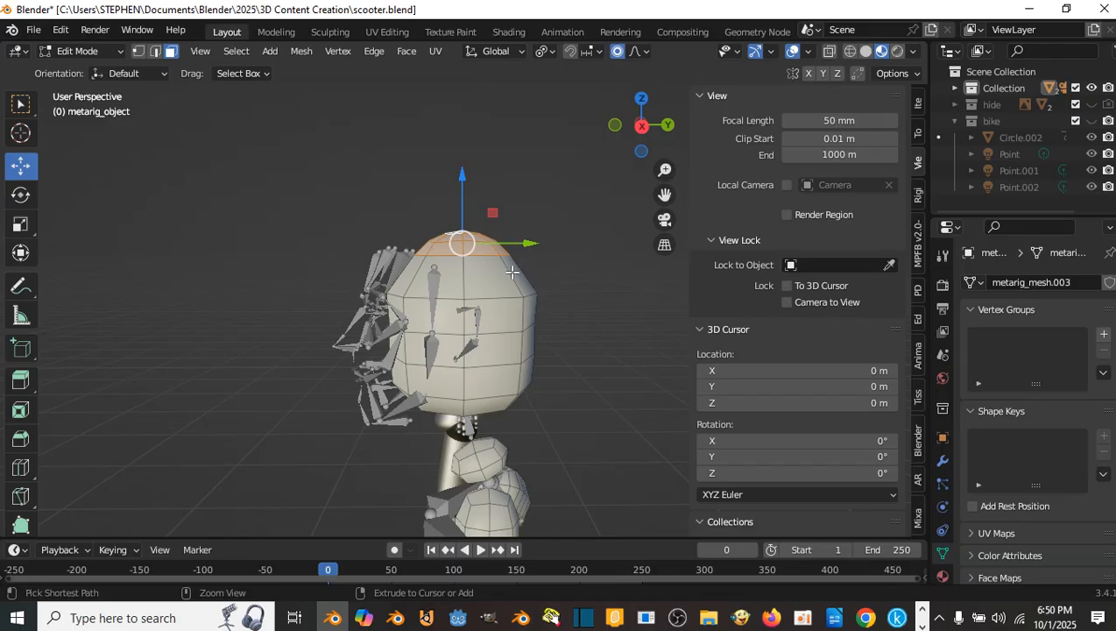
key(ctrl+r)
click(514, 273)
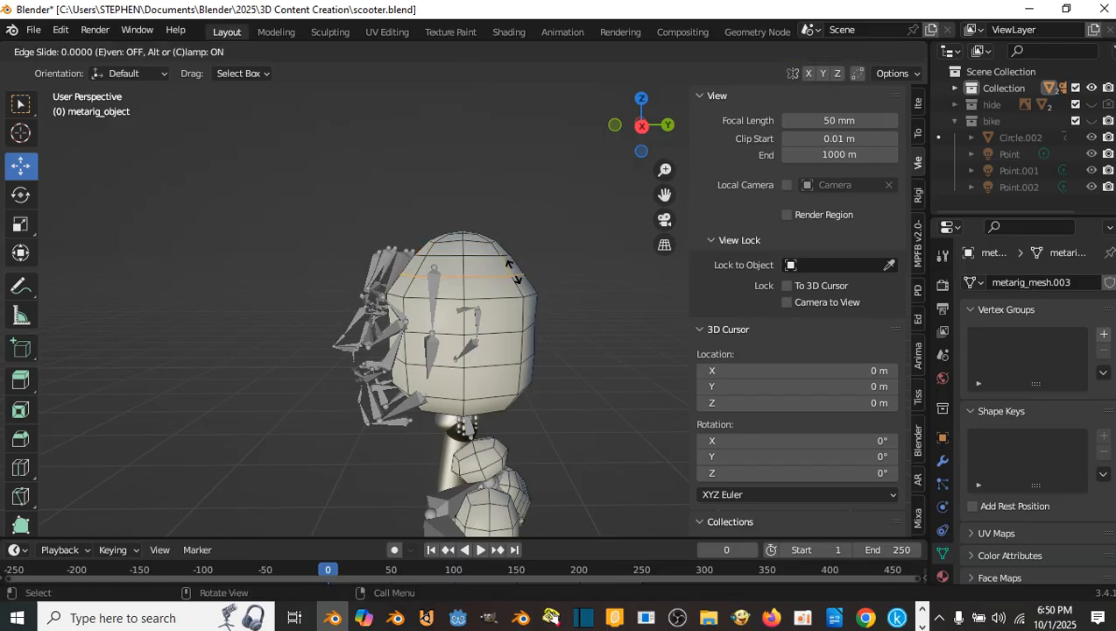
right_click(529, 272)
key(s)
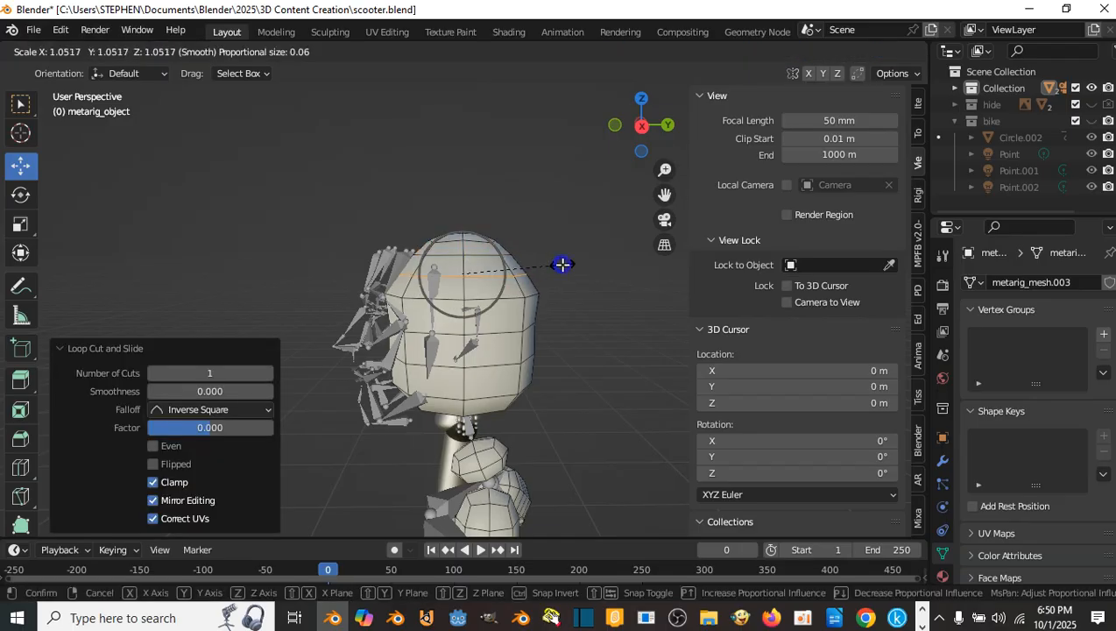
right_click(563, 263)
key(s)
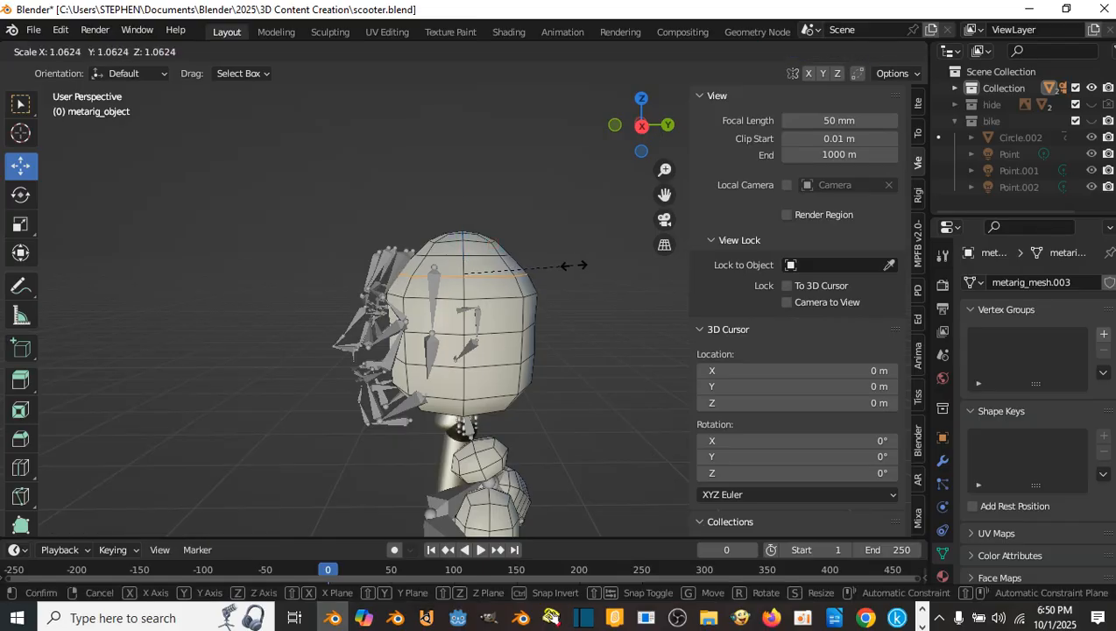
click(578, 267)
middle_drag(578, 263, 697, 375)
- Return to Object Mode and add a Subdivision Surface modifier to the character mesh
key(Tab)
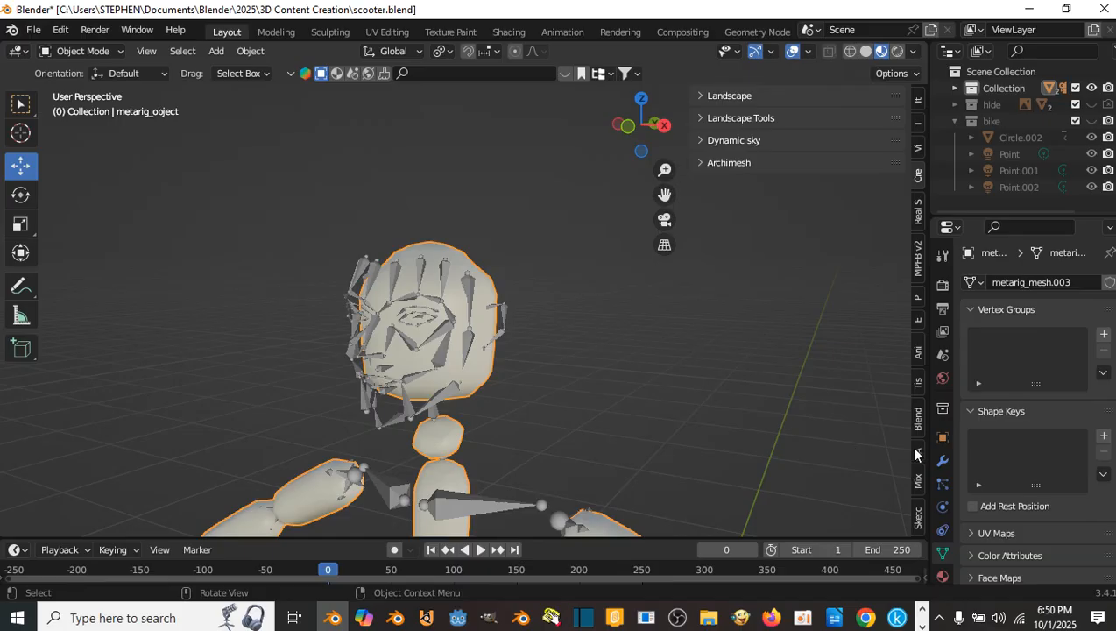
click(942, 460)
click(989, 282)
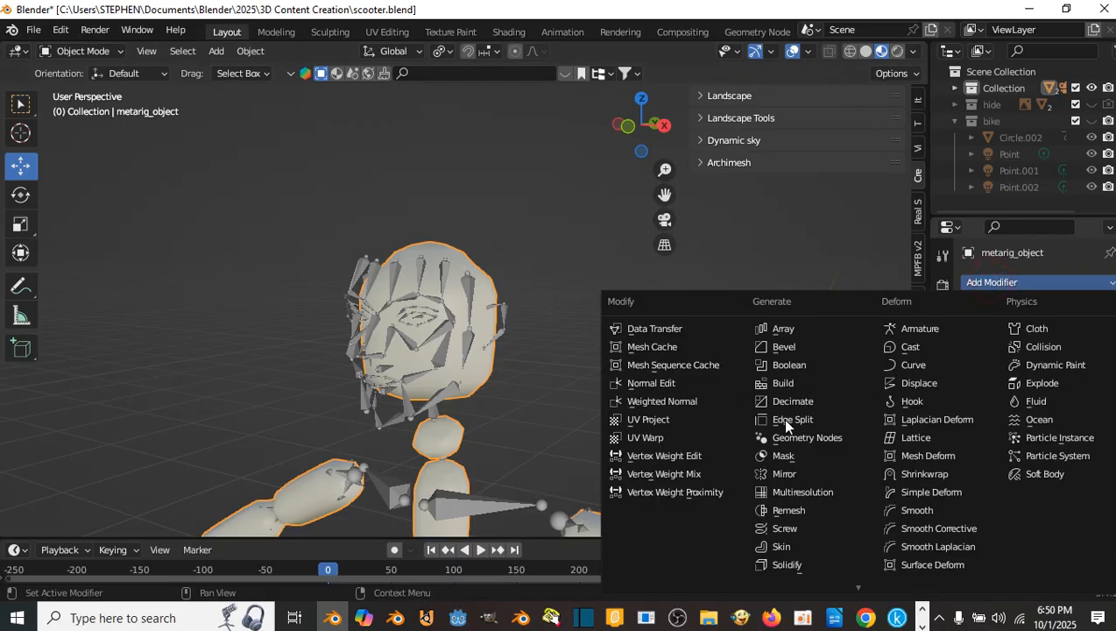
scroll(813, 585, down, 3)
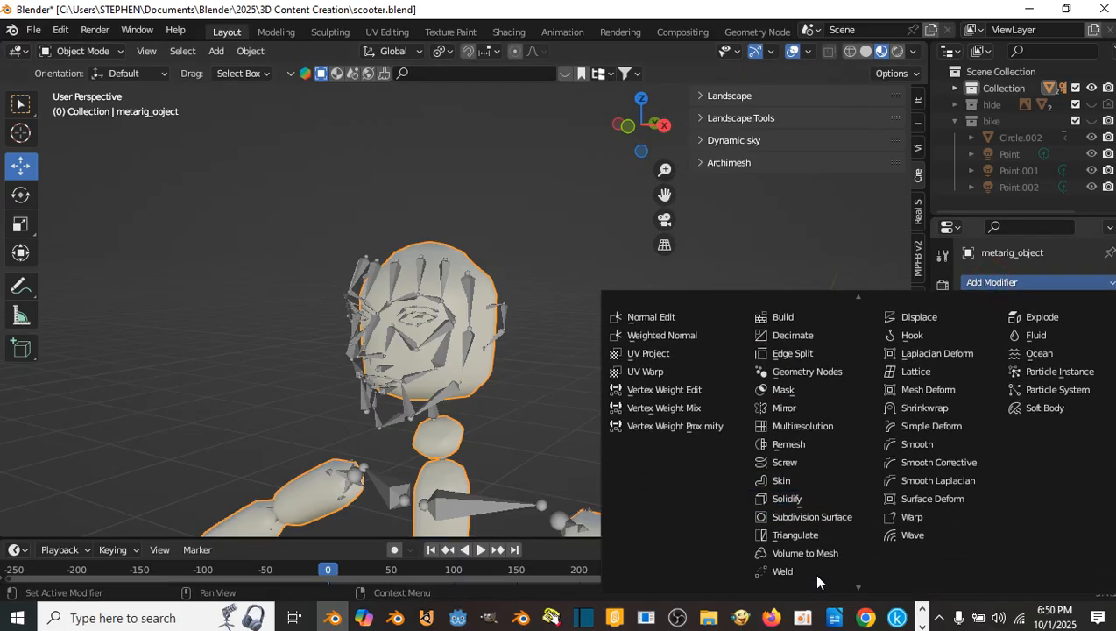
click(808, 516)
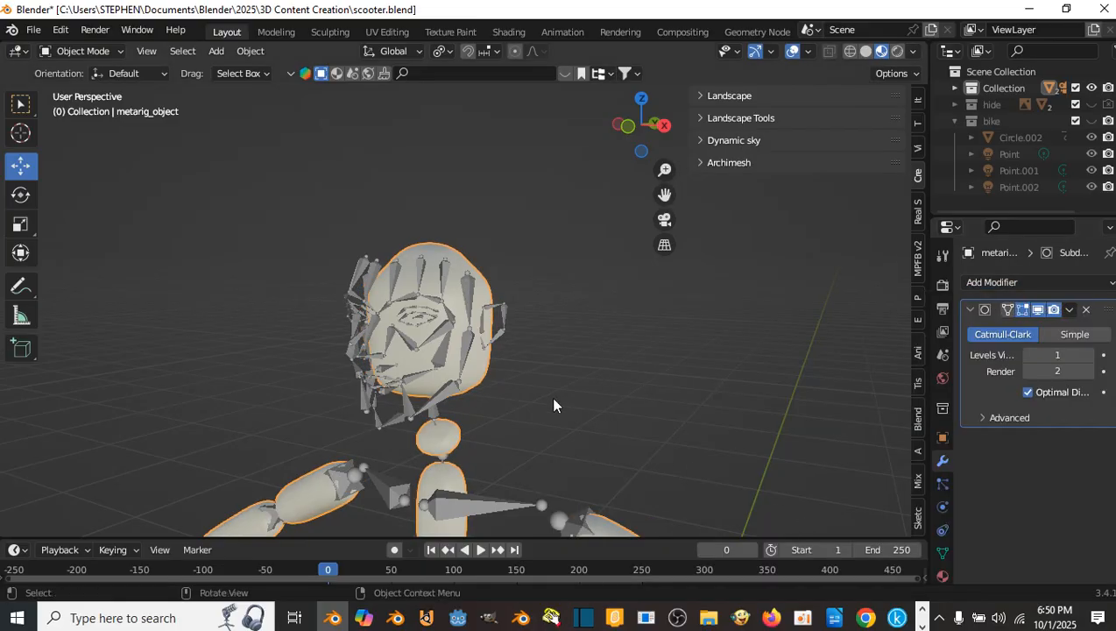
- Scale the new upper-head edge loop uniformly by about 1.12 in Edit Mode to round out the head
scroll(562, 311, up, 4)
middle_drag(426, 311, 571, 146)
key(Tab)
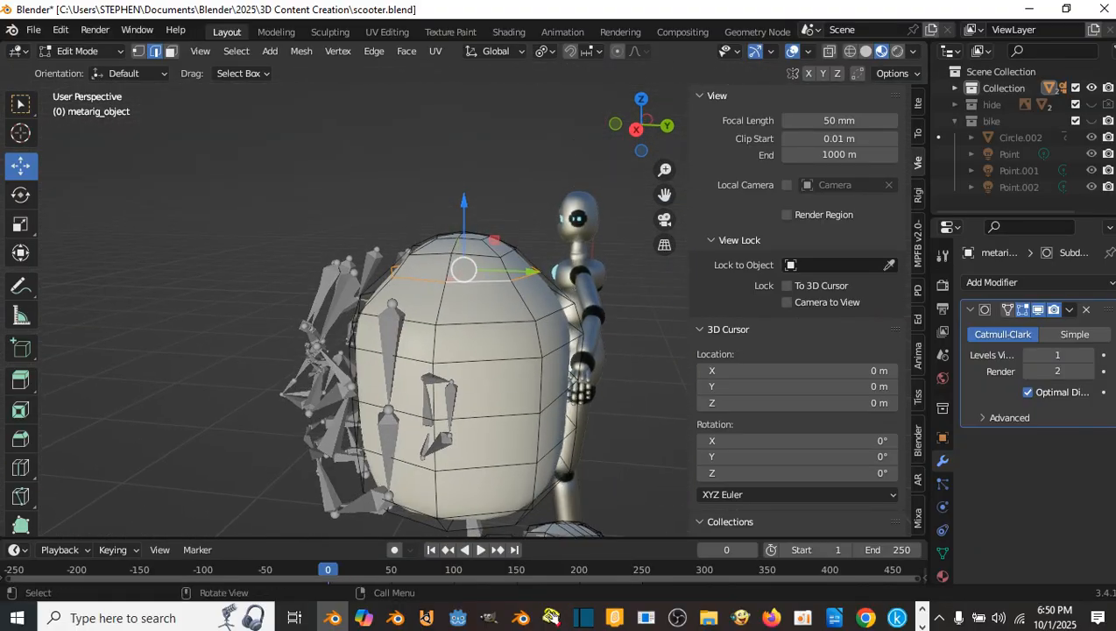
key(s)
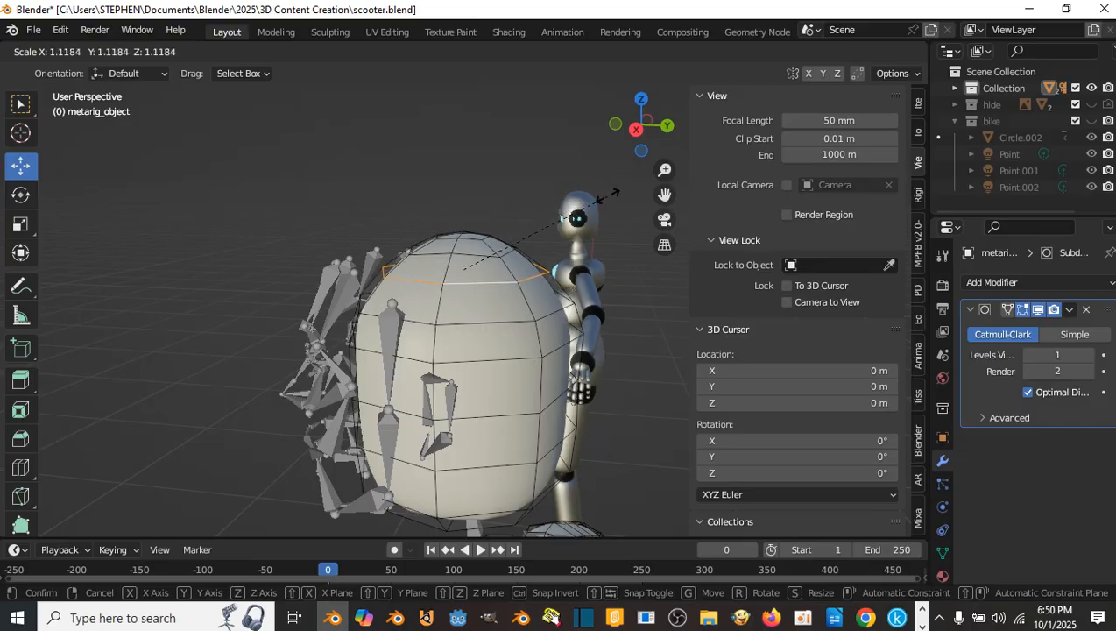
click(613, 198)
key(Tab)
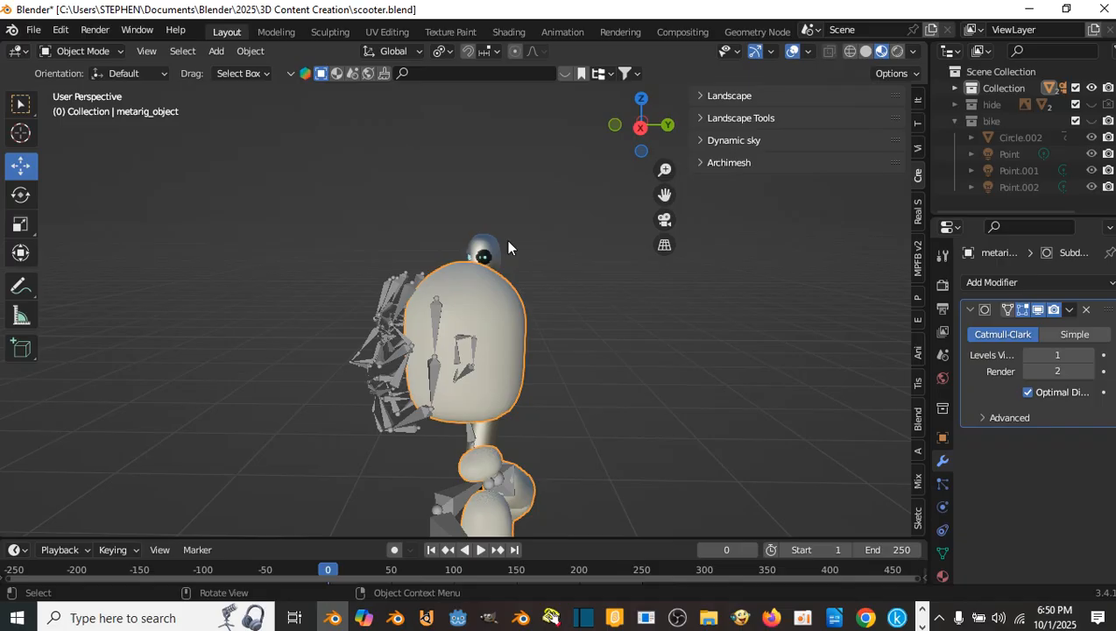
- Examine the smoothed head from several angles and compare its proportions with the reference robot
middle_drag(506, 240, 689, 226)
scroll(519, 280, down, 3)
scroll(508, 263, up, 5)
shift+middle_drag(512, 281, 442, 242)
scroll(177, 298, down, 4)
scroll(176, 304, down, 4)
middle_drag(189, 317, 245, 319)
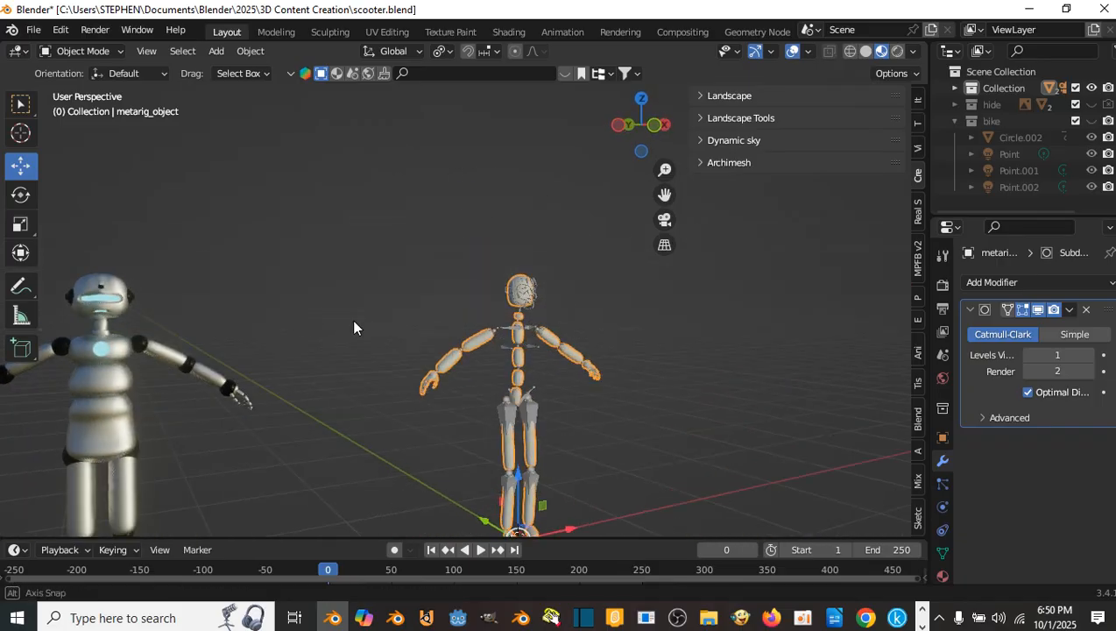
scroll(333, 312, up, 3)
middle_drag(333, 312, 440, 298)
- Select all linked geometry of the head in Edit Mode and widen it along the X axis
key(Tab)
scroll(496, 297, up, 3)
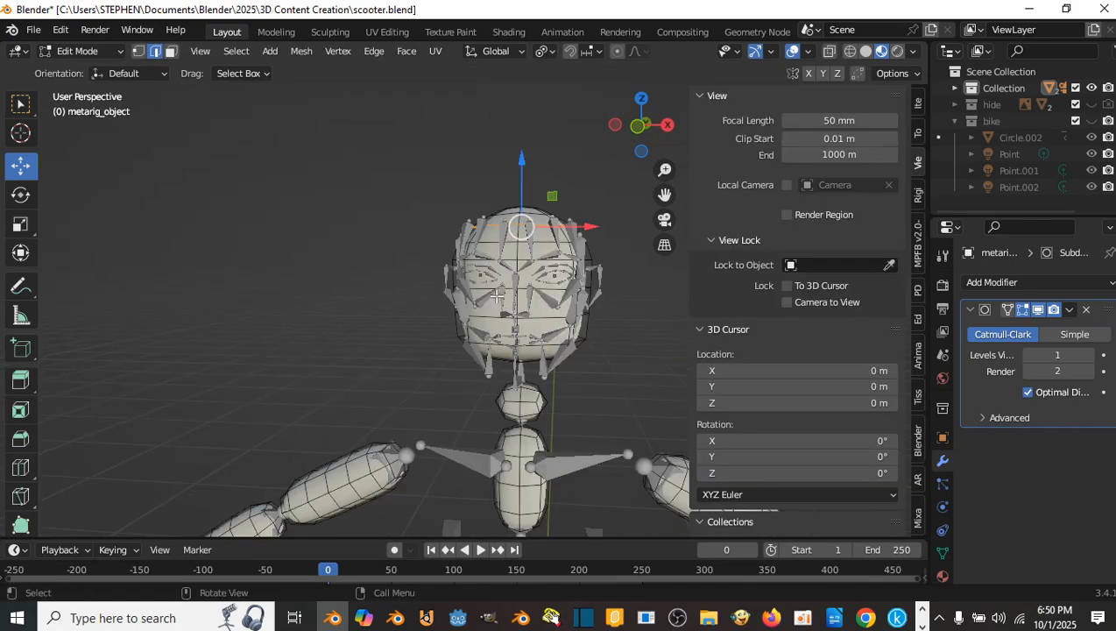
key(l)
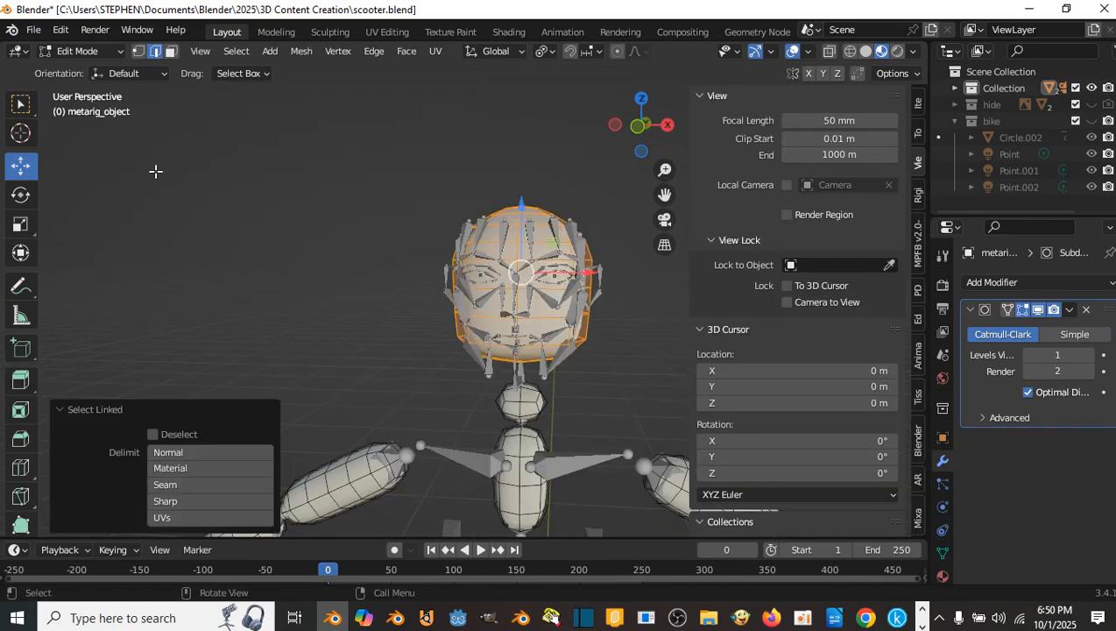
click(20, 223)
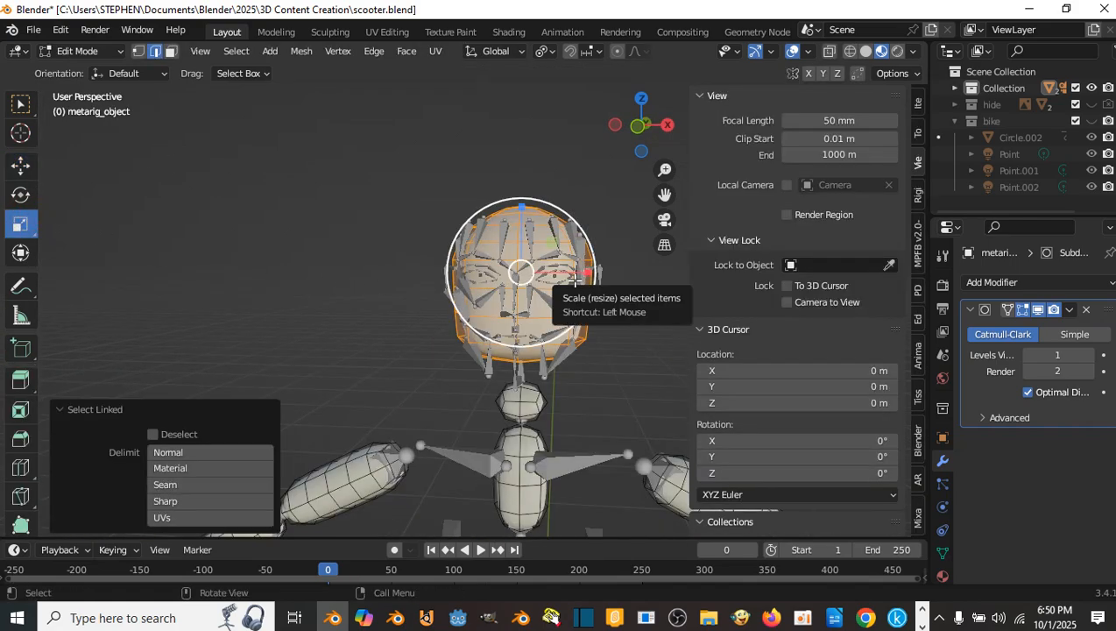
mouse_move(585, 273)
mouse_down()
mouse_move(621, 274)
mouse_move(603, 278)
mouse_up()
key(Tab)
- Compare the widened head and the upper body with the reference robot
middle_drag(600, 278, 487, 284)
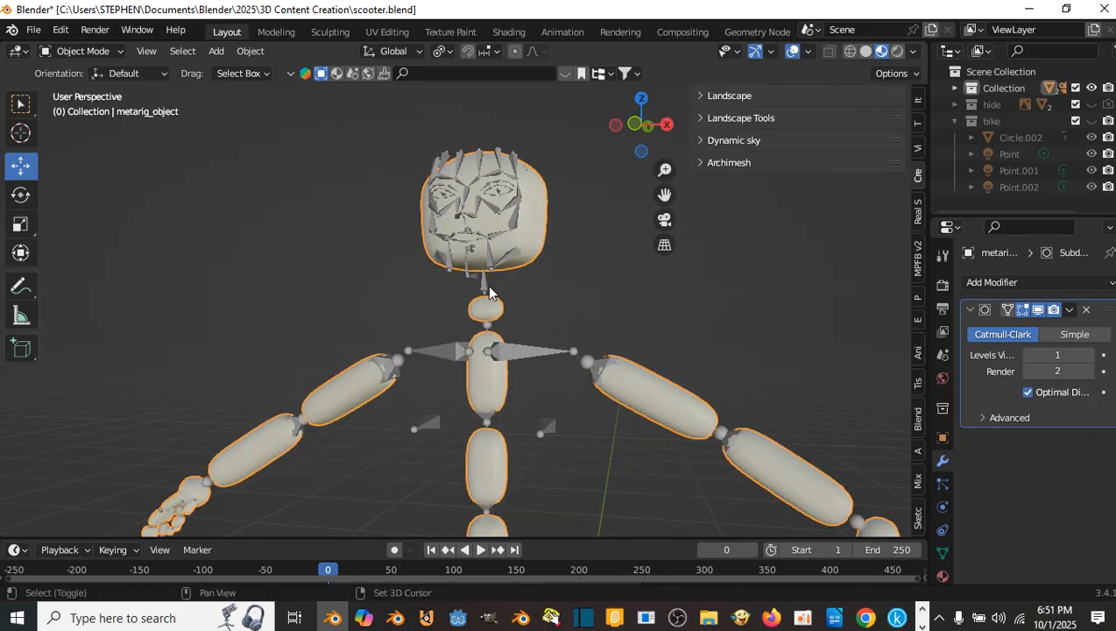
scroll(488, 288, down, 6)
shift+middle_drag(304, 297, 401, 296)
scroll(401, 296, up, 3)
shift+middle_drag(293, 293, 143, 296)
scroll(495, 322, up, 2)
scroll(495, 320, down, 2)
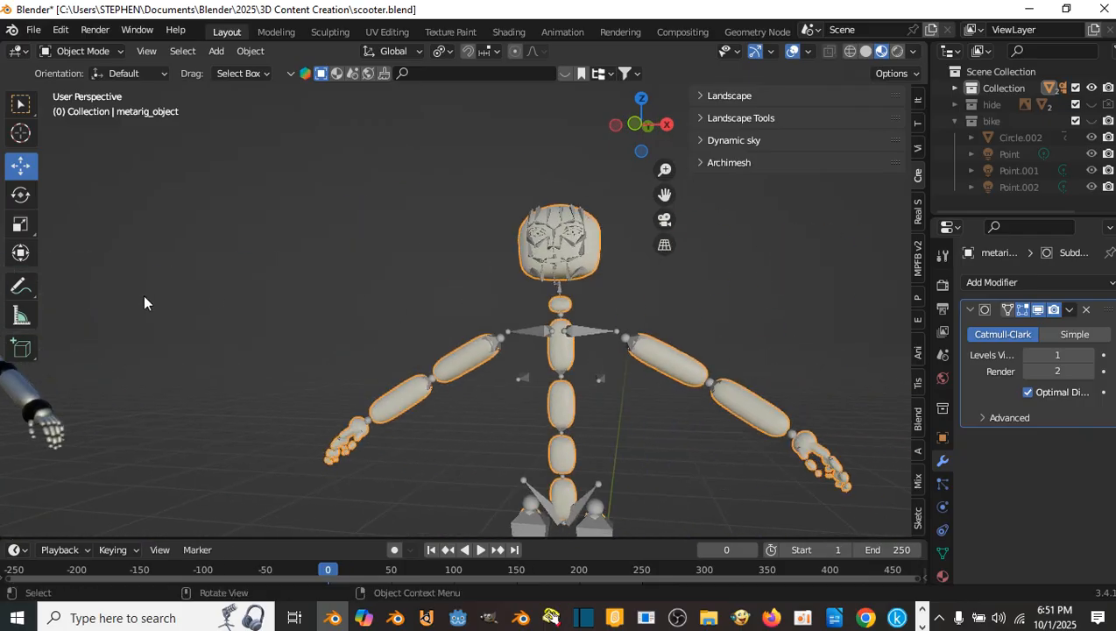
- Select the whole neck piece below the head and move it down about 0.0266 m along Z
scroll(142, 296, up, 4)
shift+middle_drag(616, 301, 464, 328)
scroll(463, 316, up, 3)
key(Tab)
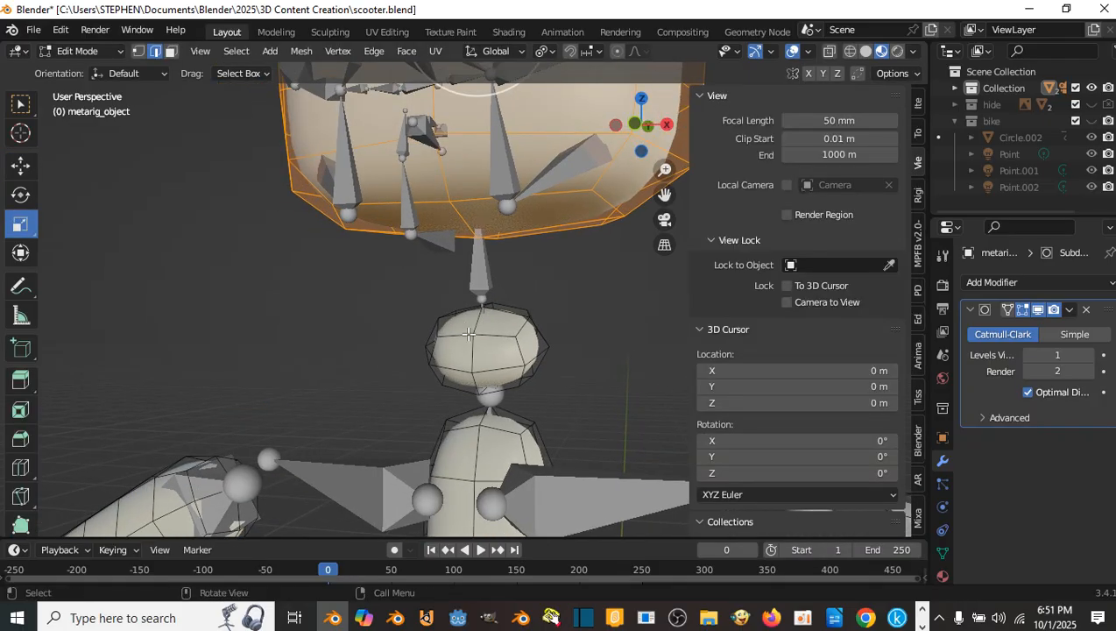
click(468, 333)
key(ctrl+l)
shift+middle_drag(326, 357, 418, 300)
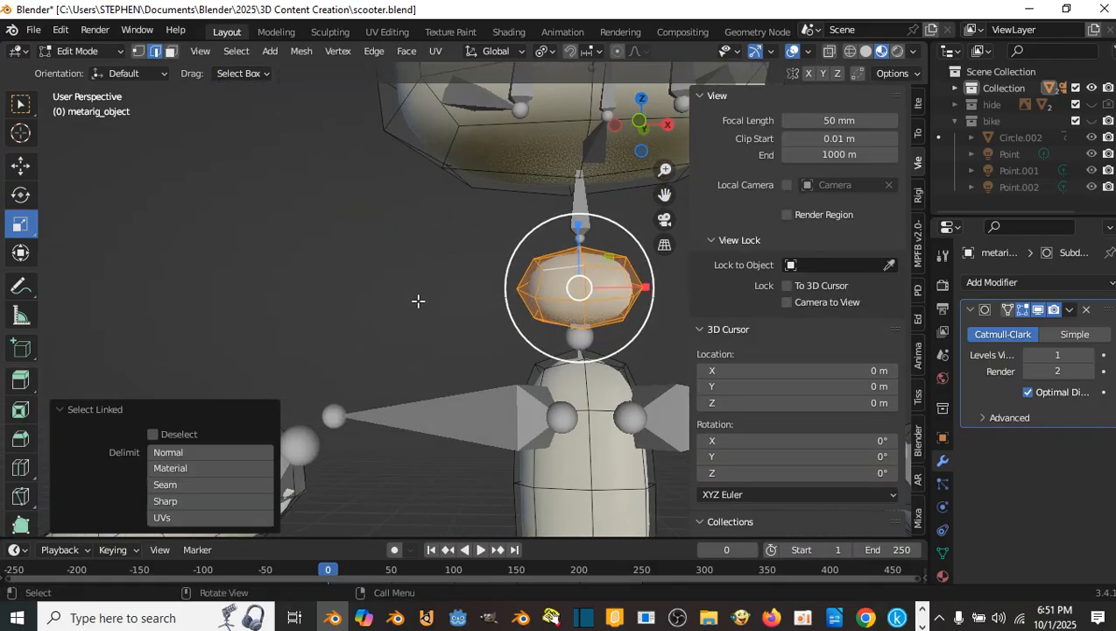
click(19, 174)
scroll(279, 263, down, 6)
middle_drag(367, 275, 328, 318)
scroll(349, 313, up, 4)
drag(318, 299, 351, 325)
- Rotate the neck piece about the global X axis to level its tilt
middle_drag(350, 325, 423, 331)
scroll(518, 357, up, 3)
key(r)
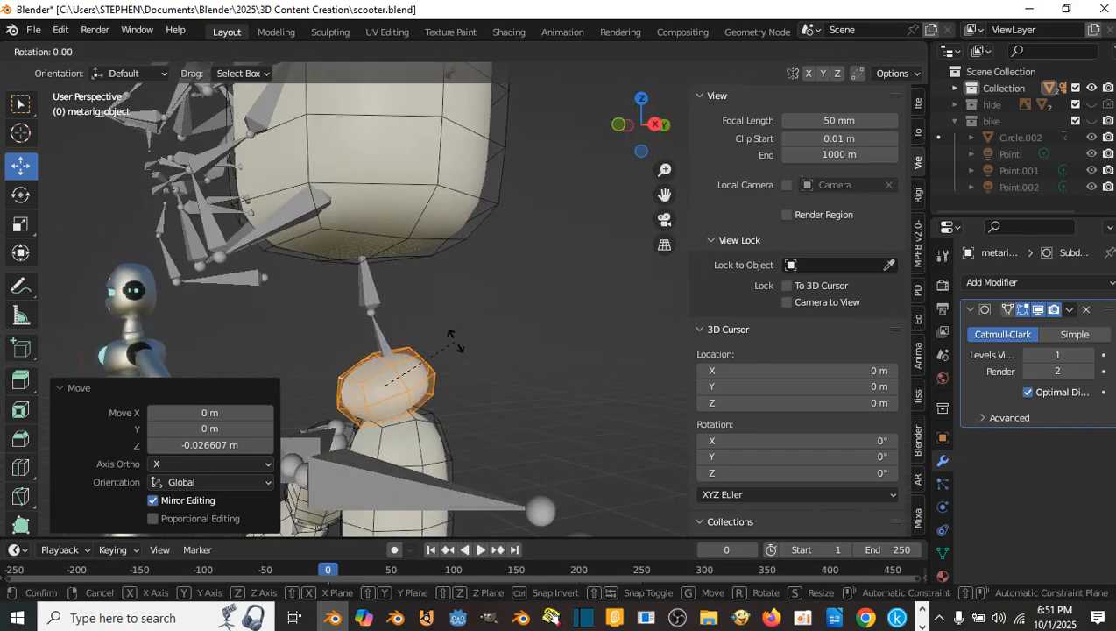
key(x)
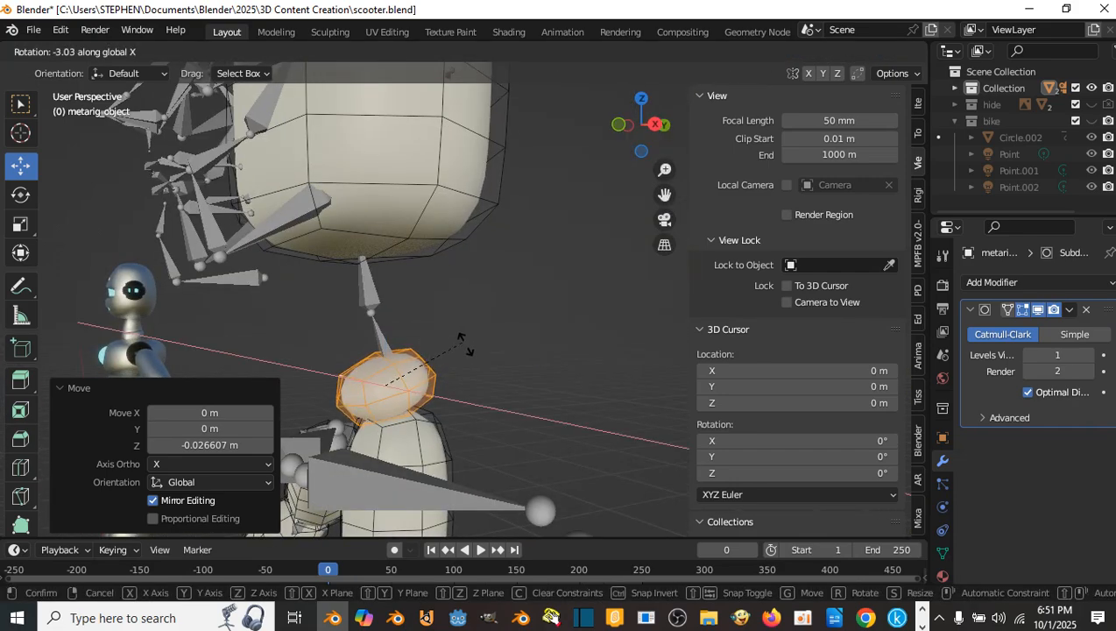
click(469, 359)
- In face selection mode, scale the neck piece uniformly by about 1.236 and nudge it upward along Z
middle_drag(469, 356, 373, 196)
click(171, 51)
middle_drag(422, 344, 477, 347)
scroll(444, 350, up, 2)
scroll(444, 350, down, 5)
key(s)
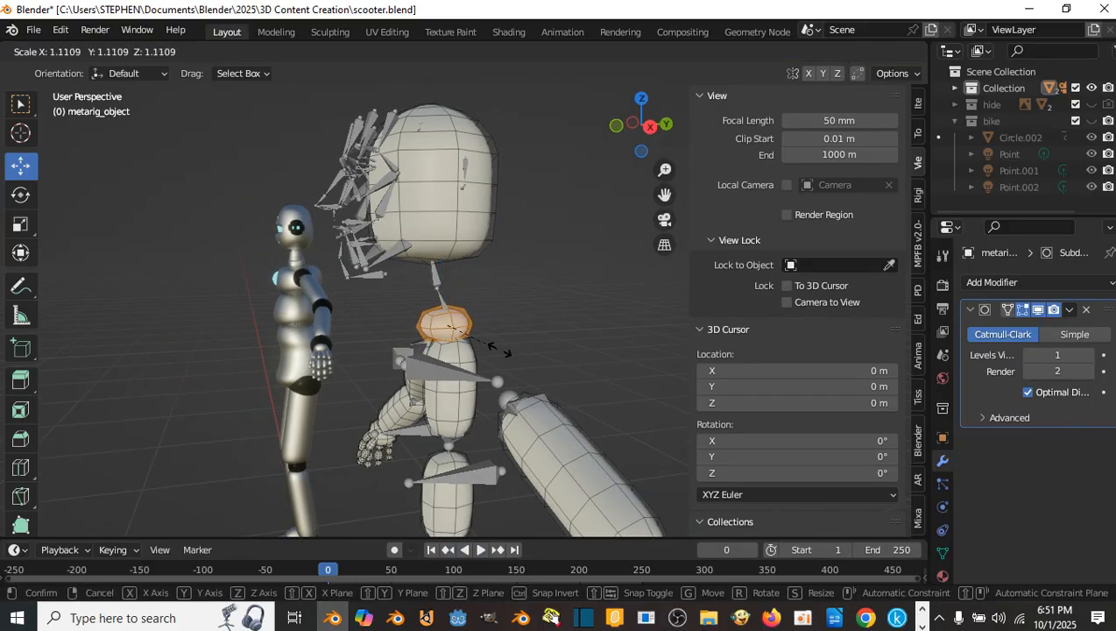
click(504, 351)
scroll(487, 298, up, 4)
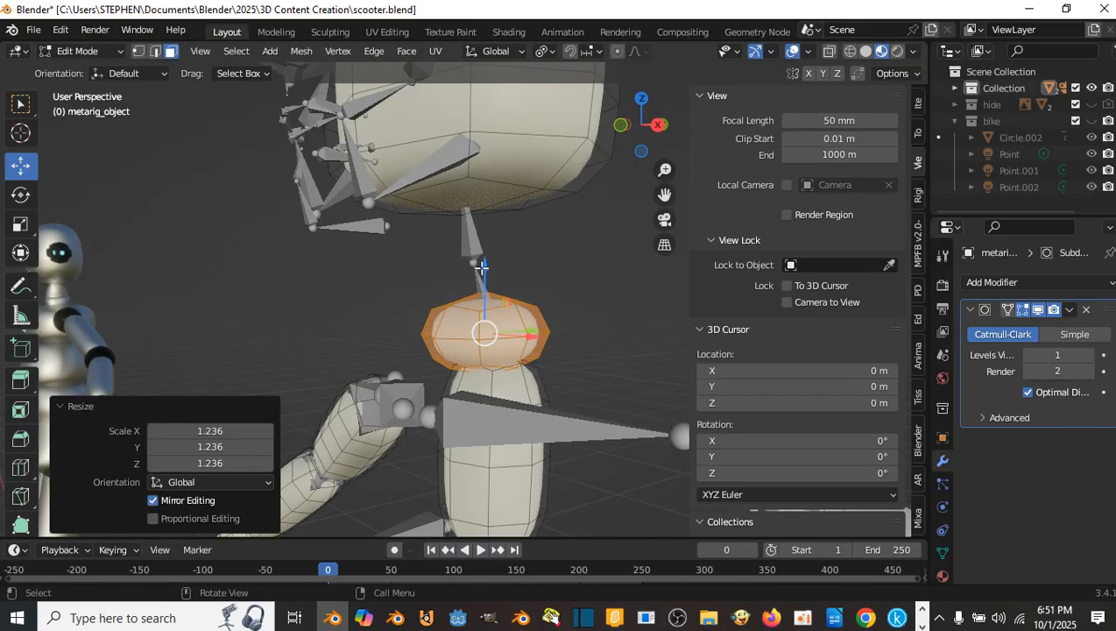
drag(482, 265, 484, 261)
- Select all the faces on the top cap of the neck piece
middle_drag(486, 264, 502, 325)
click(498, 355)
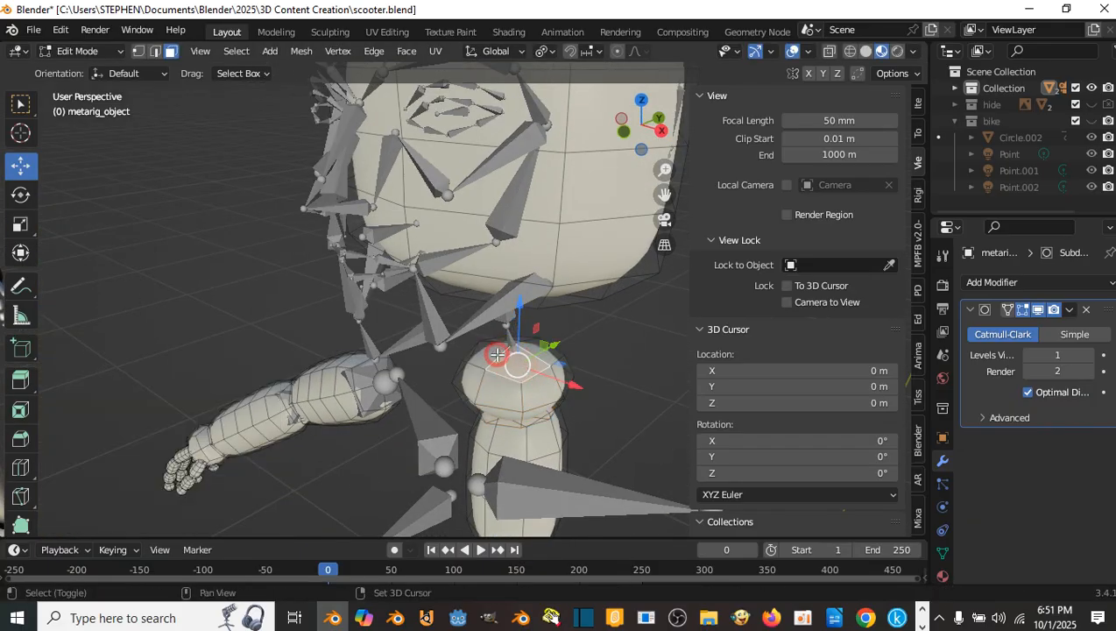
shift+click(496, 355)
shift+click(518, 344)
shift+click(537, 348)
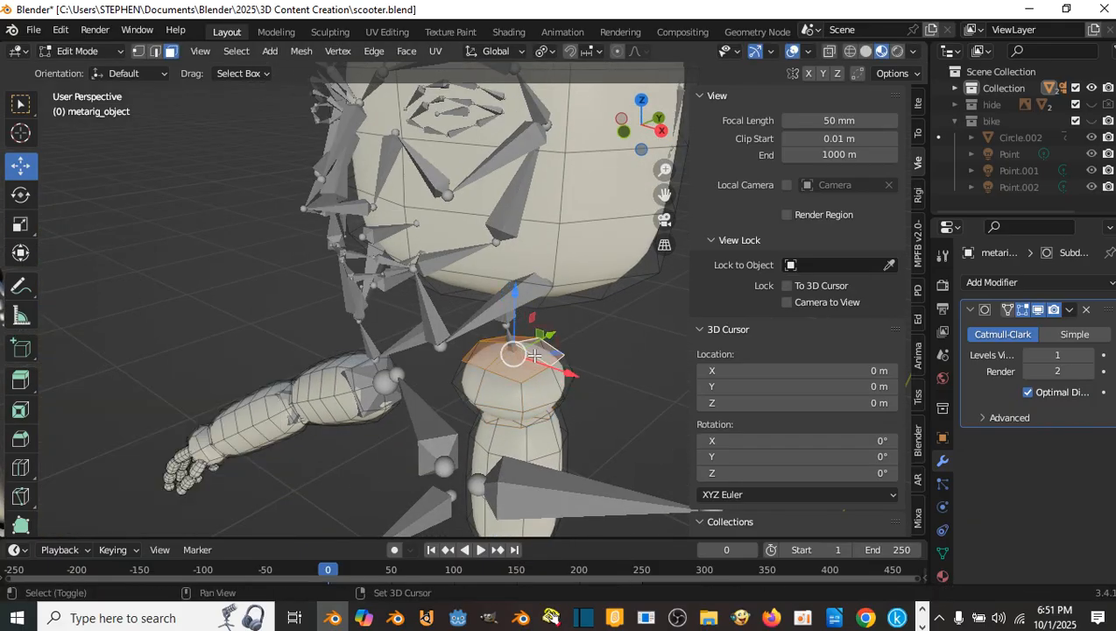
- Extrude the neck piece's top faces upward about 0.015 m and scale them uniformly by 0.664
middle_drag(537, 347, 593, 342)
scroll(558, 336, down, 10)
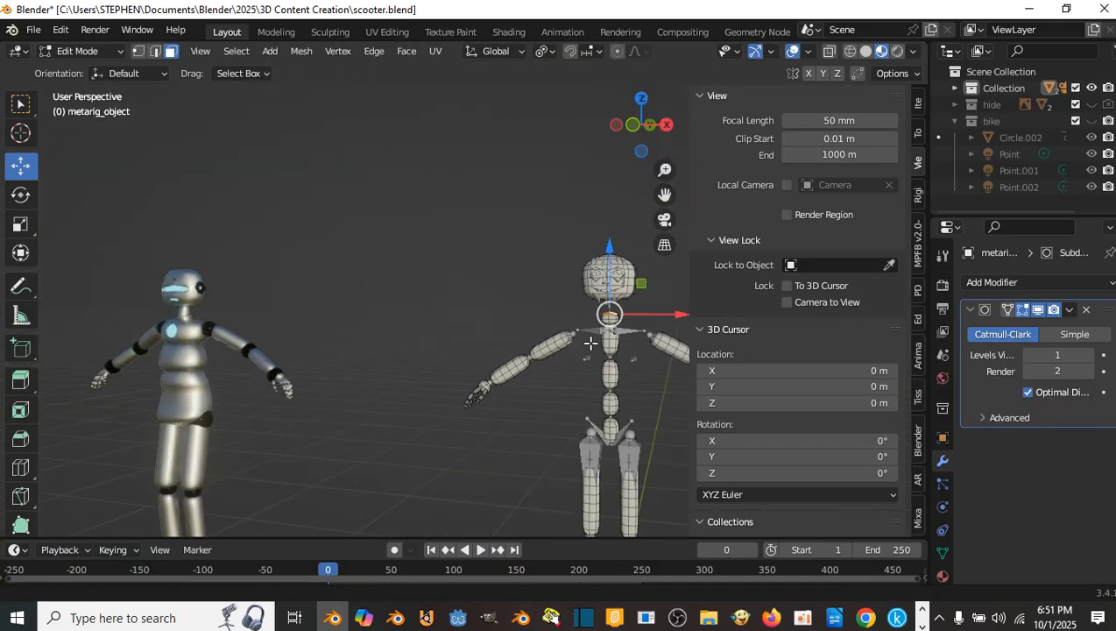
scroll(529, 342, up, 2)
shift+middle_drag(497, 340, 388, 359)
scroll(302, 340, up, 2)
scroll(388, 359, up, 2)
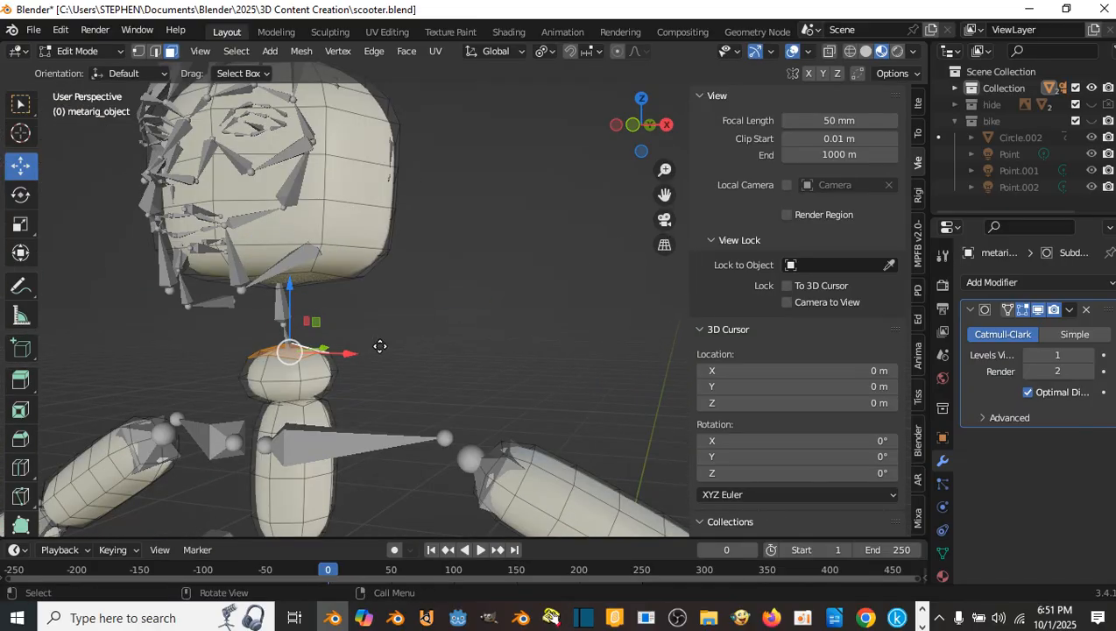
key(e)
click(378, 337)
key(s)
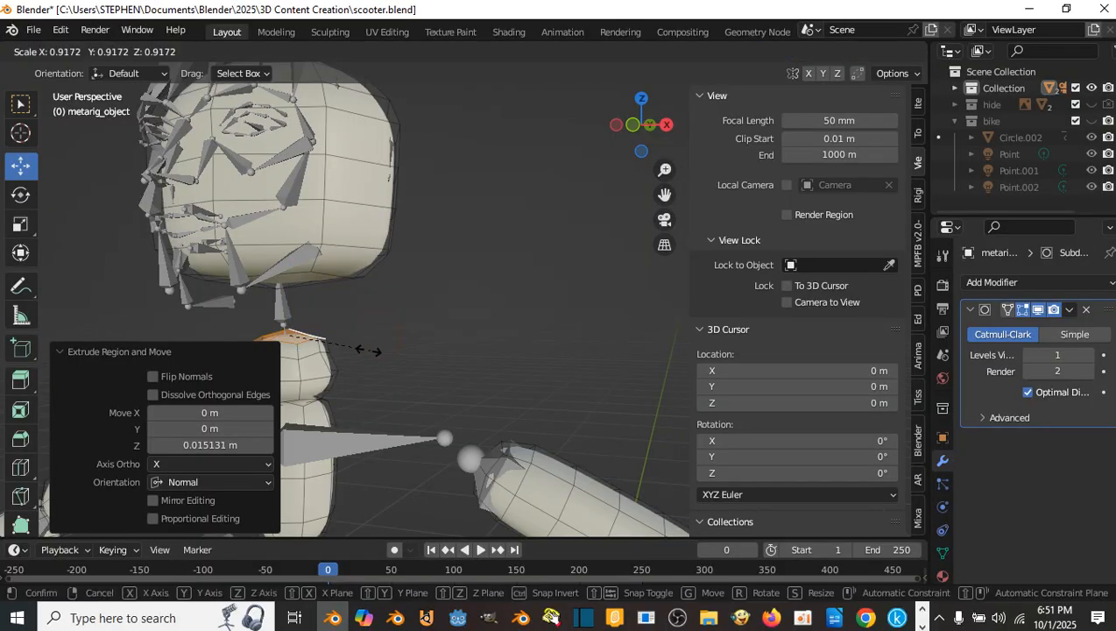
click(346, 344)
scroll(259, 345, down, 5)
shift+middle_drag(257, 345, 309, 345)
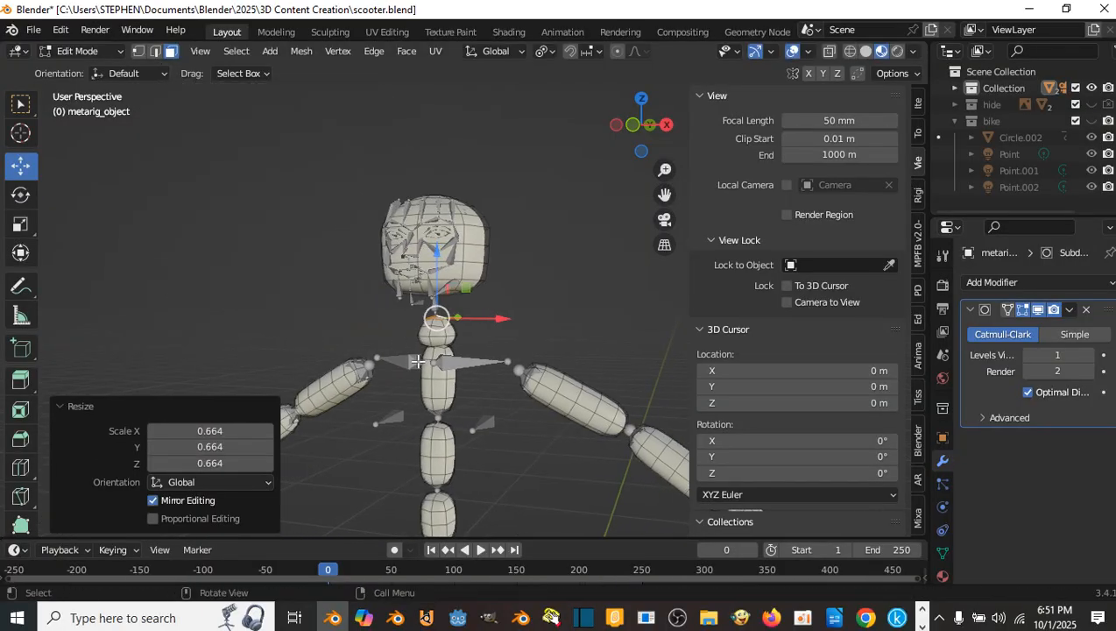
- Extrude the narrowed neck top about 0.046 m up to the head and extrude it a further 0.0072 m into the head
scroll(438, 351, up, 4)
middle_drag(442, 352, 484, 356)
scroll(460, 309, up, 3)
middle_drag(458, 309, 487, 311)
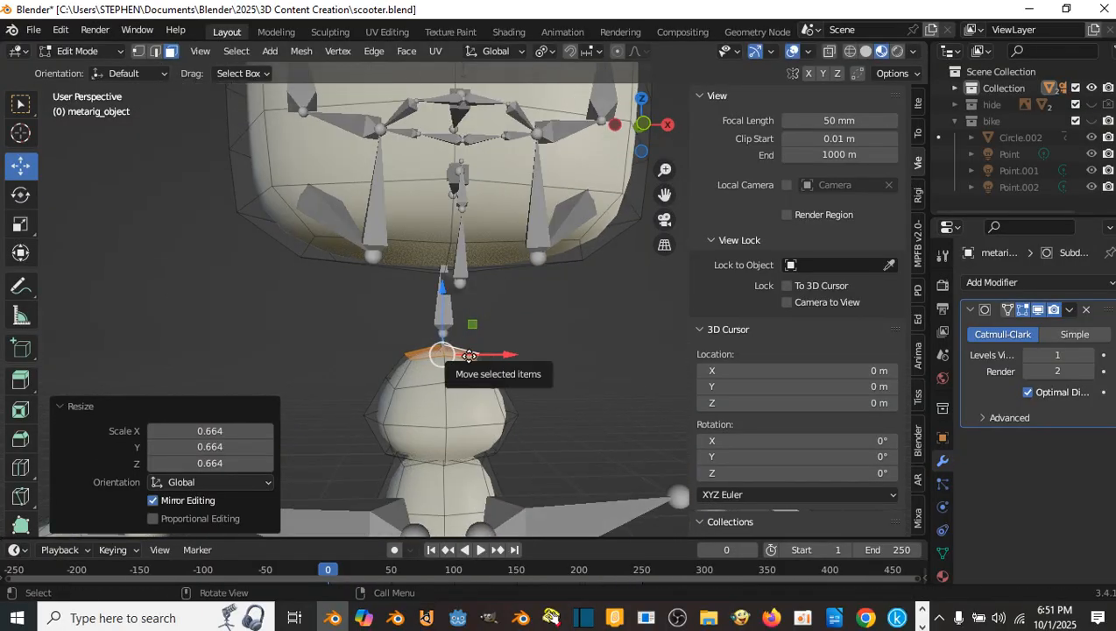
key(e)
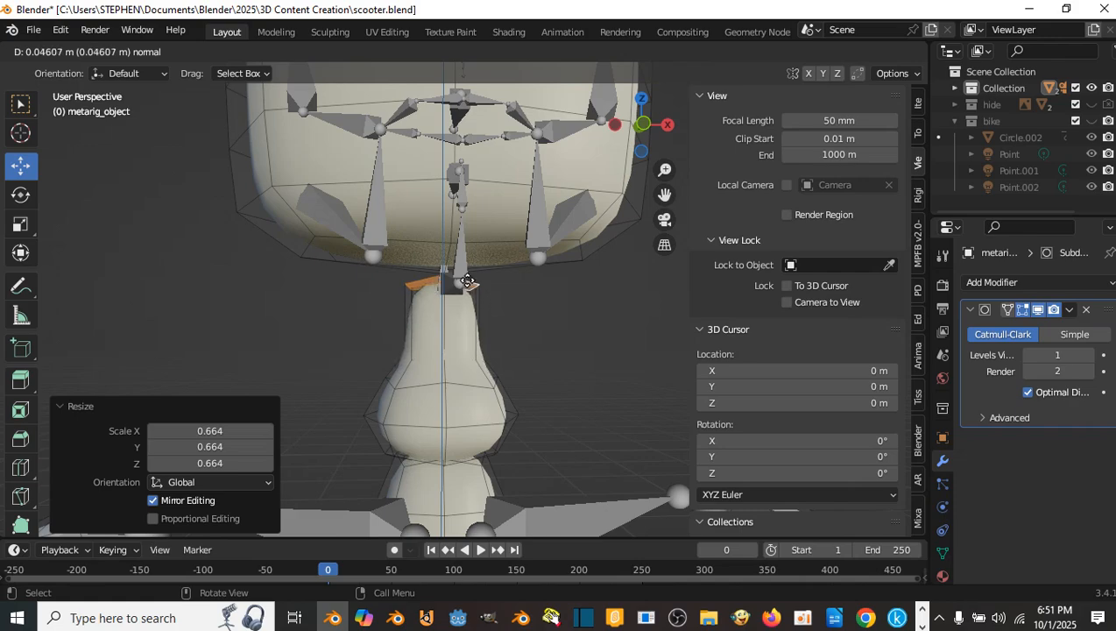
click(468, 278)
click(489, 300)
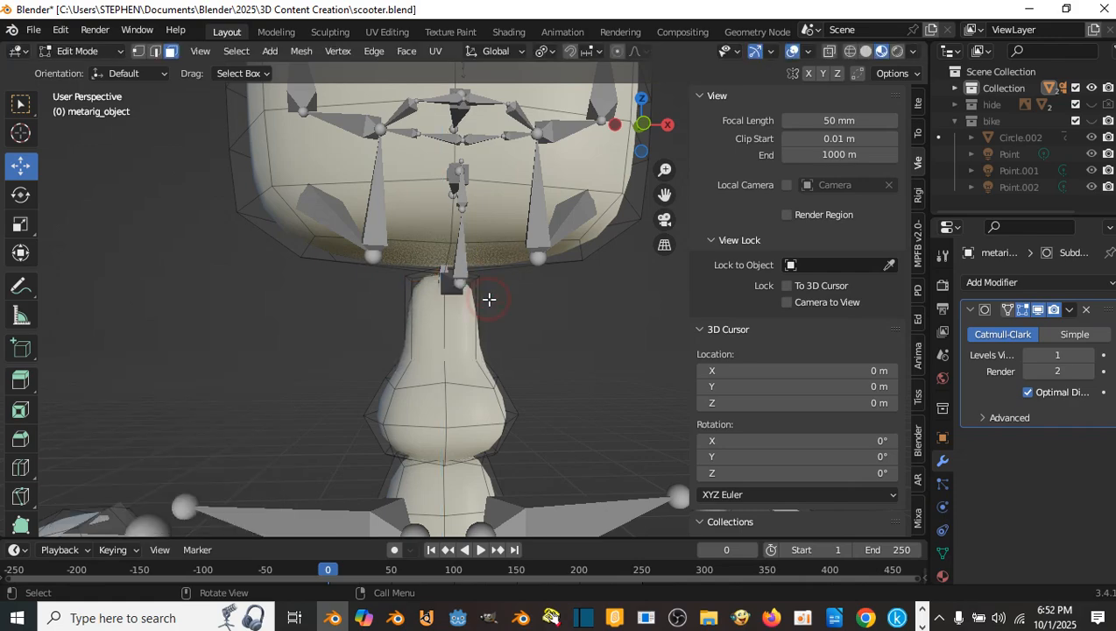
shift+middle_drag(471, 275, 471, 295)
key(e)
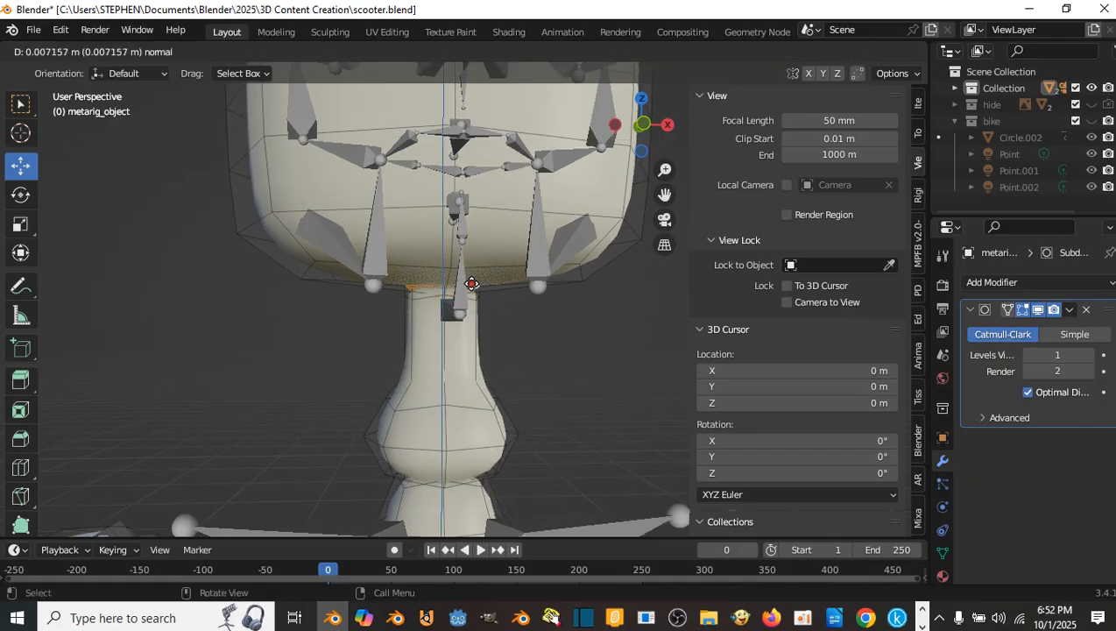
click(472, 283)
- Compare the extended neck with the neck of the reference robot
scroll(471, 289, down, 8)
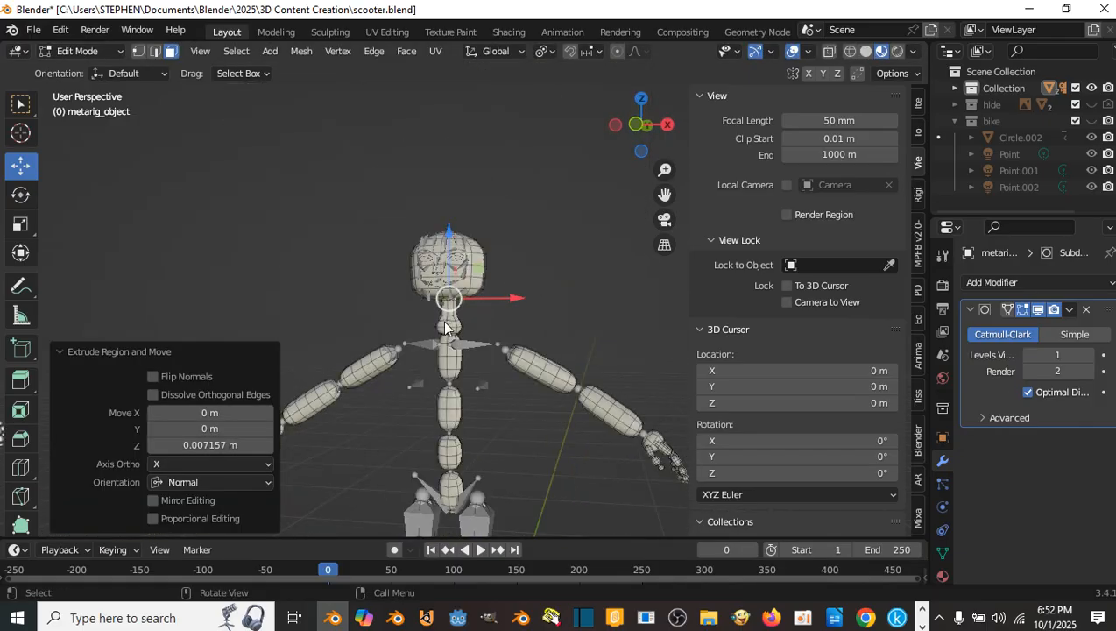
key(Tab)
mouse_move(444, 327)
middle_down()
mouse_move(482, 325)
mouse_move(442, 327)
middle_up()
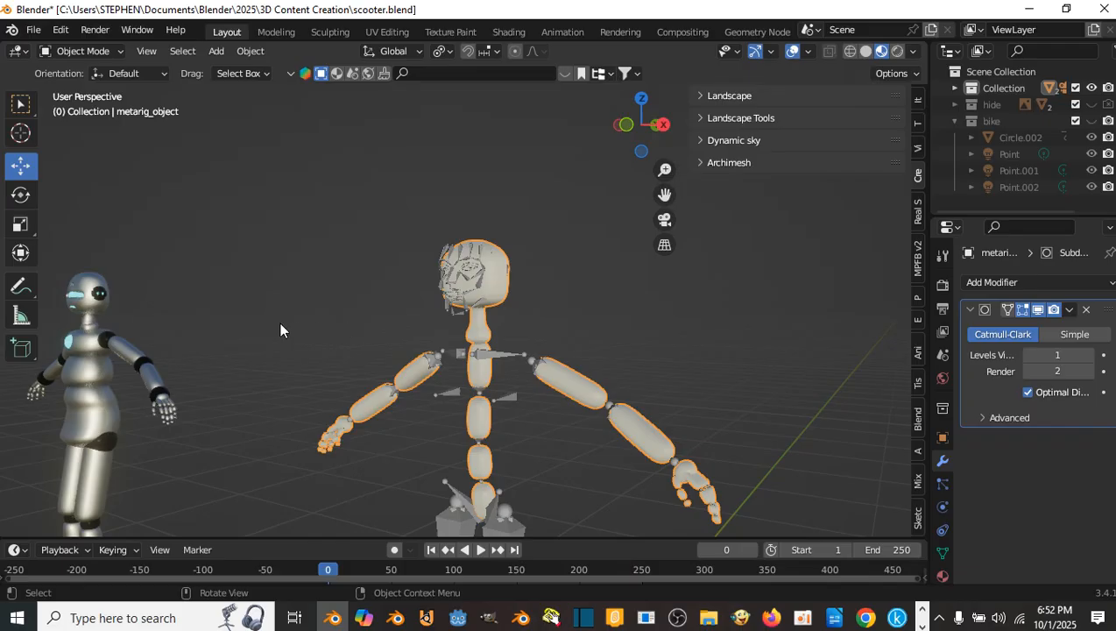
shift+middle_drag(281, 325, 298, 324)
shift+middle_drag(194, 330, 522, 433)
scroll(296, 352, up, 4)
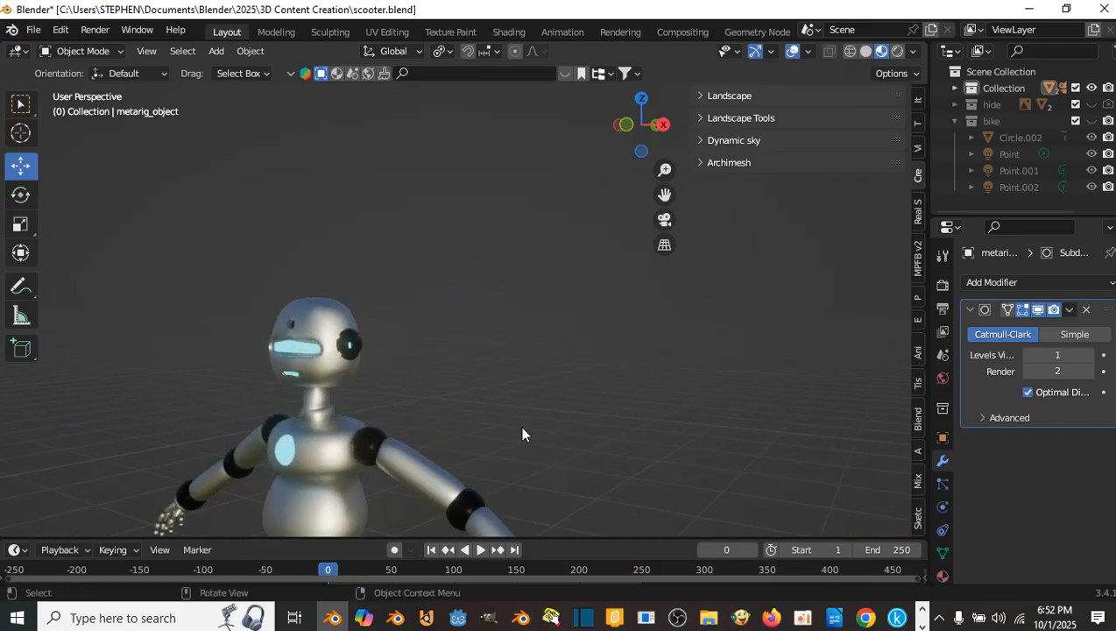
scroll(522, 428, down, 3)
shift+middle_drag(523, 427, 45, 357)
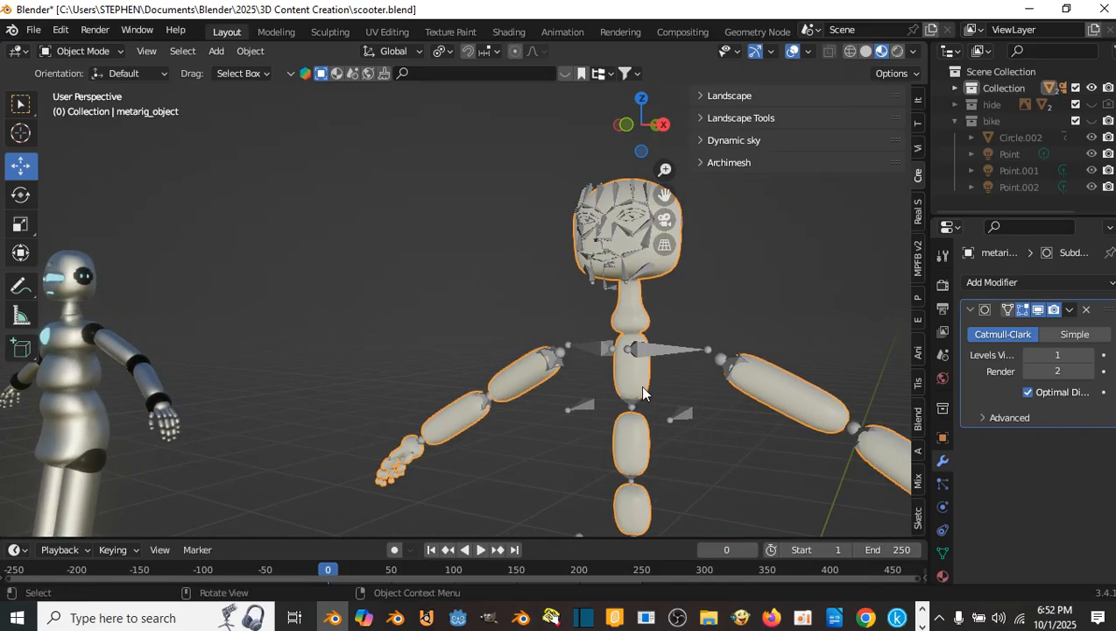
scroll(642, 387, up, 3)
shift+middle_drag(662, 345, 428, 360)
scroll(466, 373, up, 3)
scroll(467, 372, down, 3)
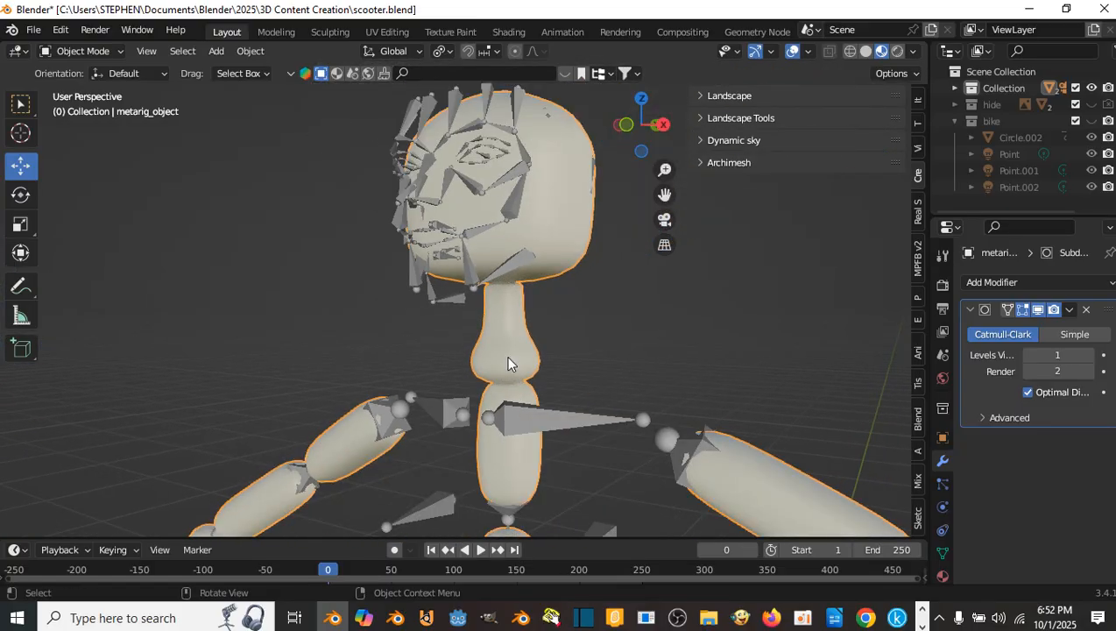
- Undo the neck's upward extrusions back to the selected top faces of the neck piece
key(Tab)
scroll(526, 363, up, 3)
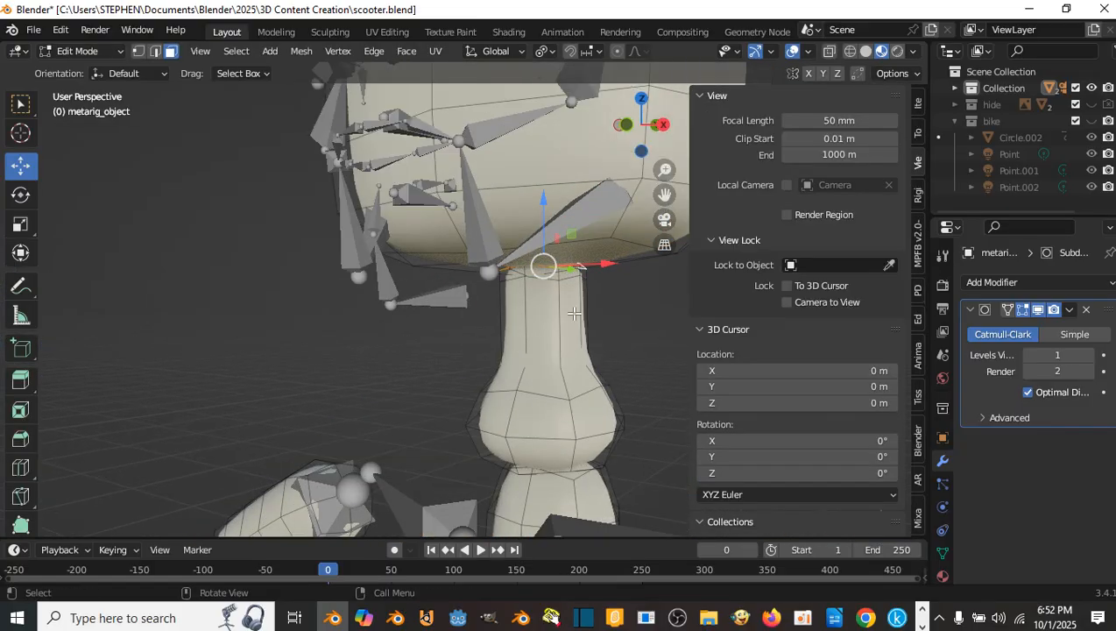
key(Tab)
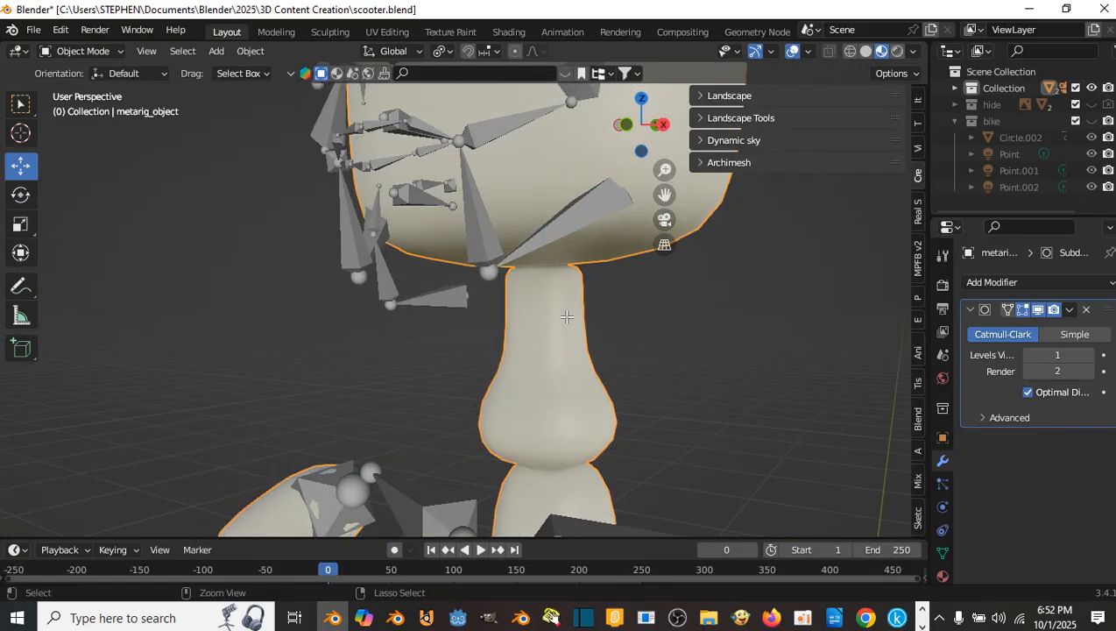
key(Tab)
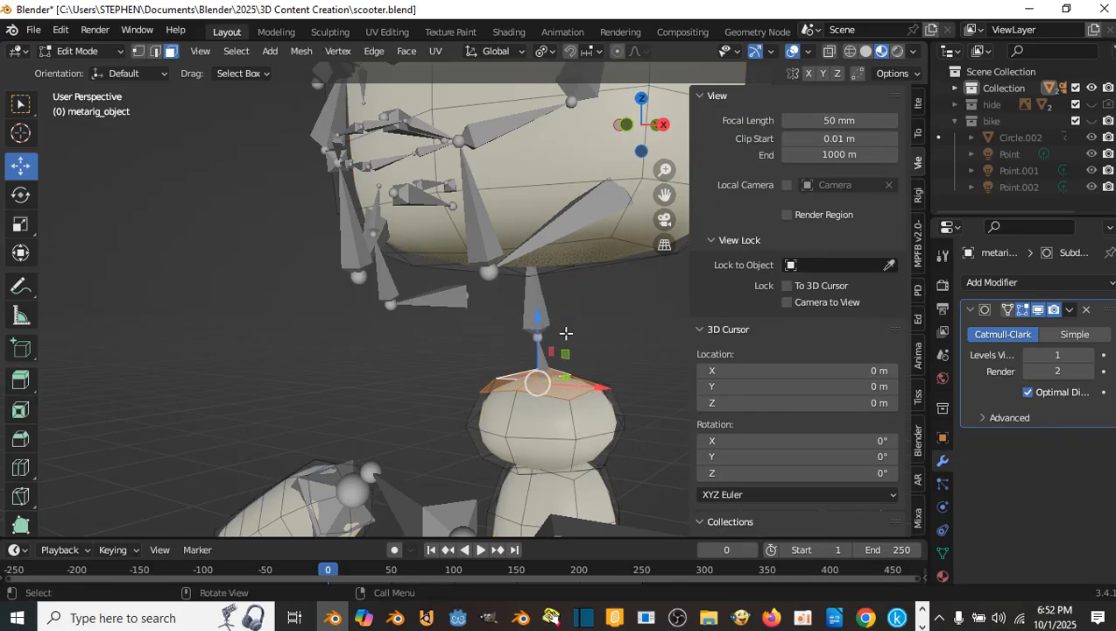
- Extrude the neck's top faces up about 0.0074 m, extrude again about 0.0079 m, and scale the new faces by 0.653
drag(559, 351, 559, 339)
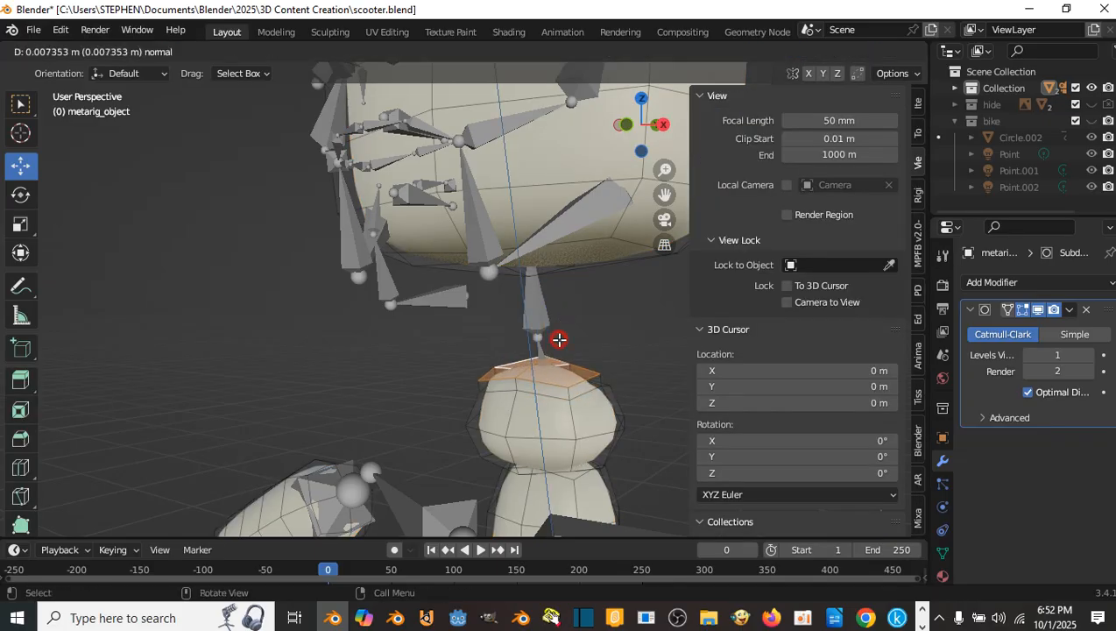
click(558, 339)
key(e)
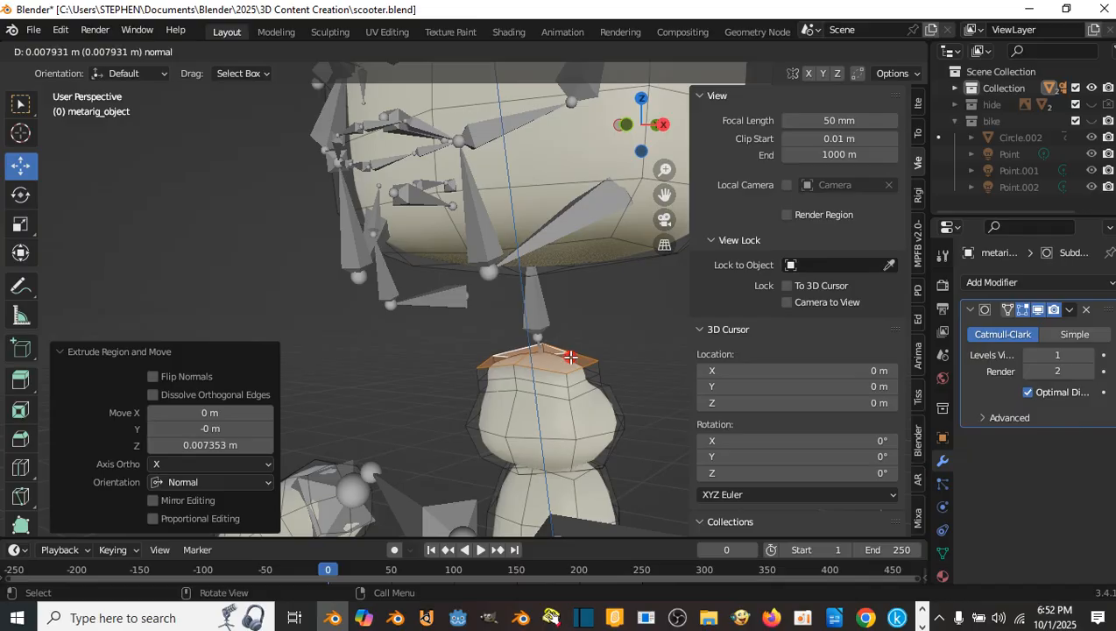
click(571, 358)
key(s)
click(547, 330)
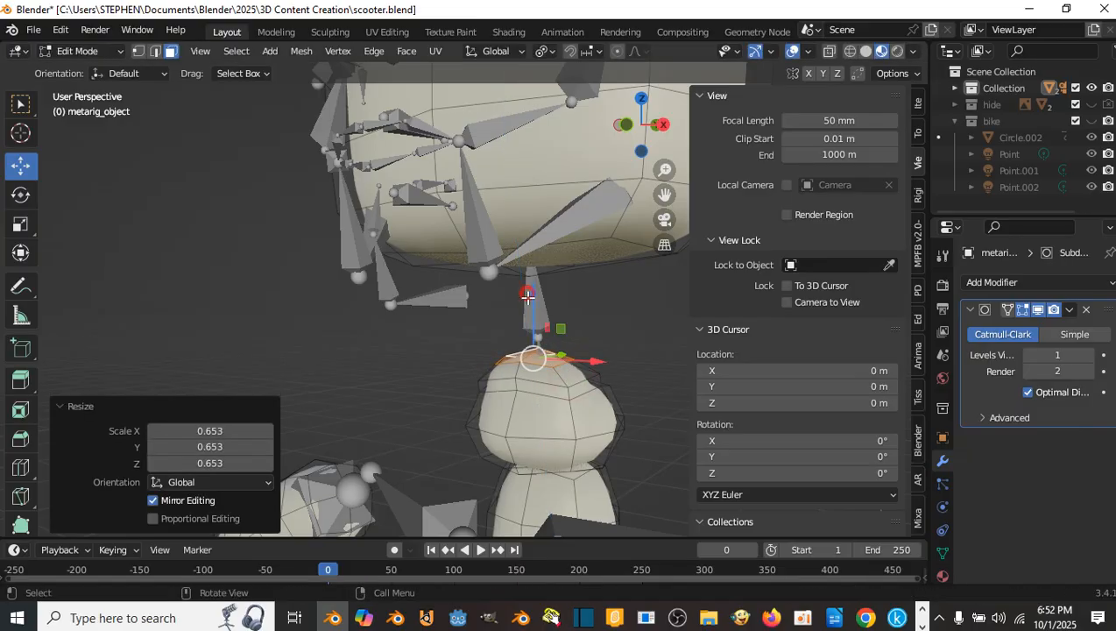
- Lower the scaled top faces about 0.0078 m along Z and extrude them upward about 0.028 m
drag(527, 296, 529, 311)
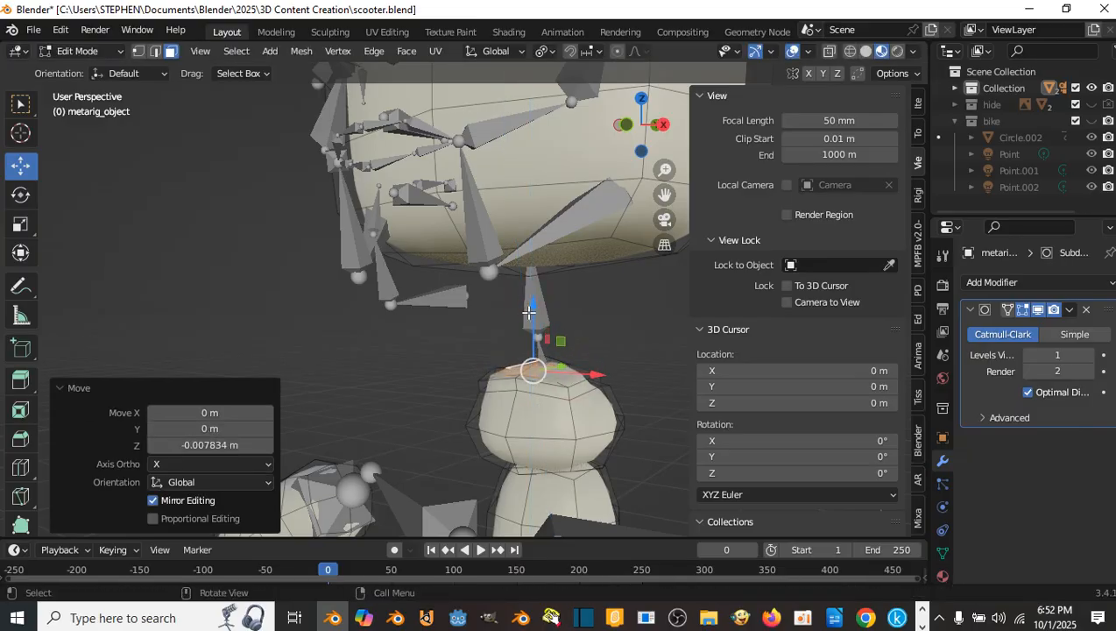
key(e)
click(523, 268)
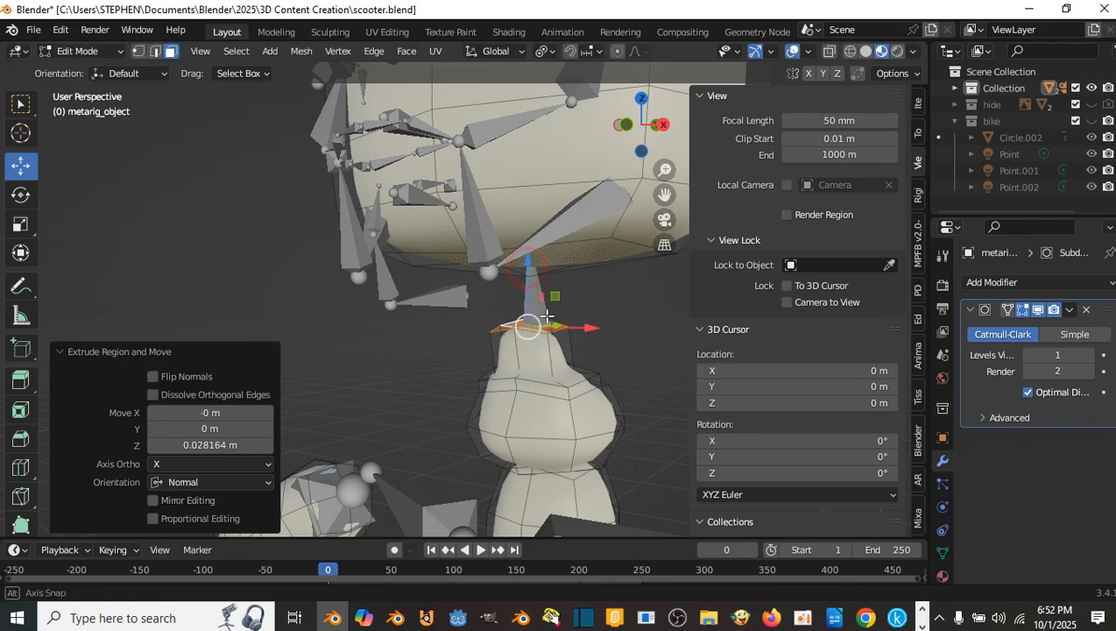
- Adjust the extruded neck top's position, shifting it about 0.0029 m along X and raising it about 0.0035 m along Z
mouse_move(524, 268)
middle_down()
mouse_move(514, 324)
mouse_move(613, 302)
mouse_move(507, 288)
mouse_move(516, 275)
middle_up()
drag(484, 249, 482, 217)
middle_drag(481, 218, 510, 269)
drag(519, 248, 524, 251)
scroll(523, 251, down, 5)
key(KP_1)
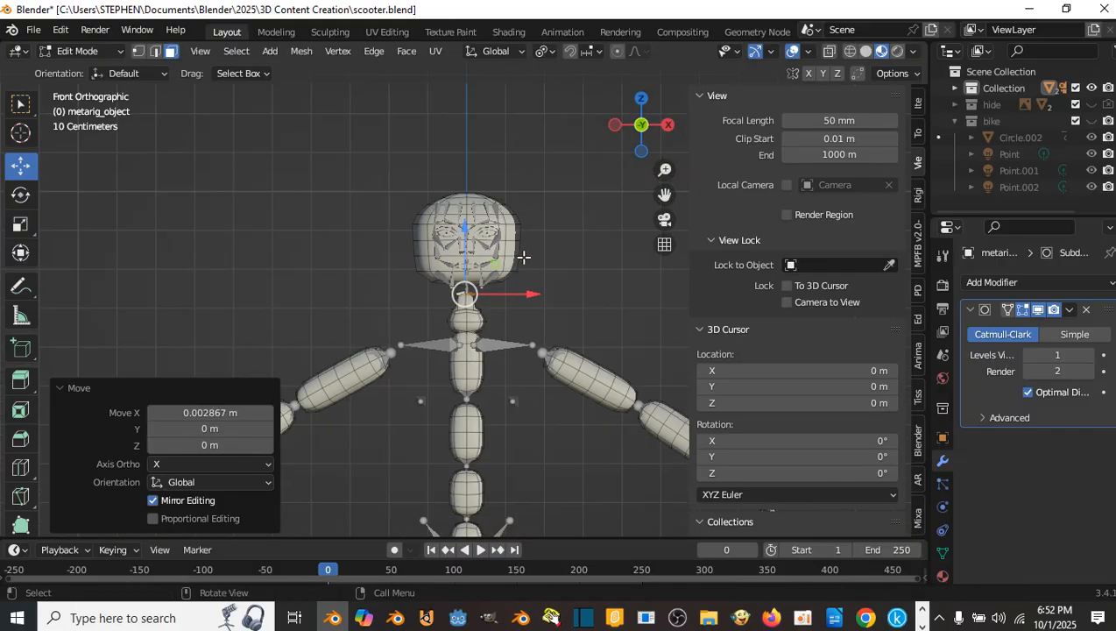
scroll(526, 263, up, 5)
scroll(508, 280, up, 4)
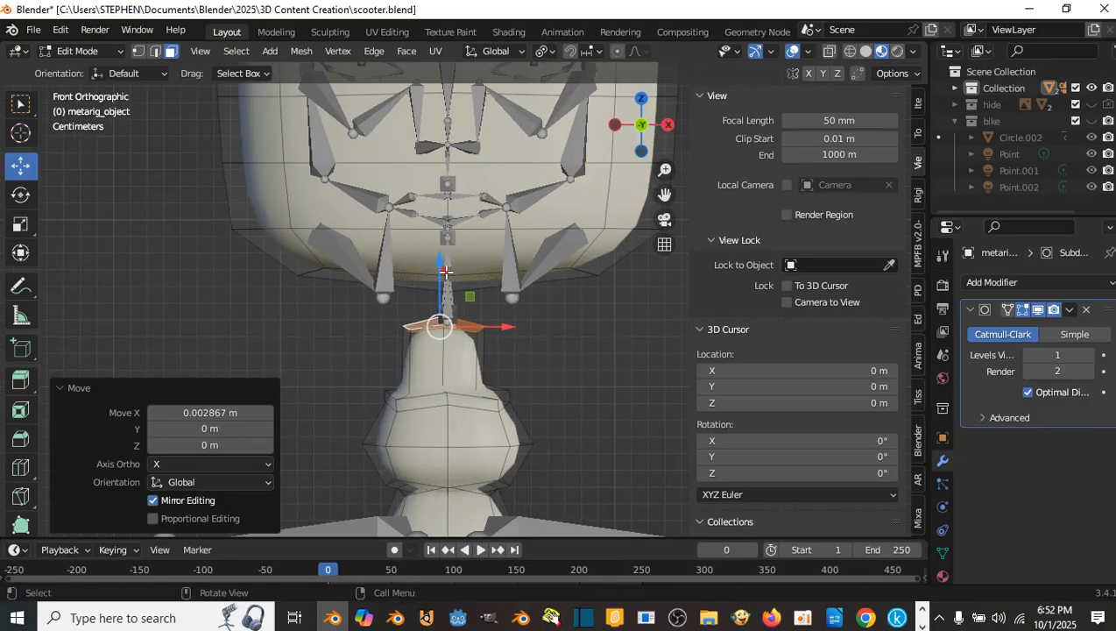
drag(446, 271, 442, 259)
- Extrude the neck's top faces once more and adjust their height along Z
scroll(469, 280, up, 2)
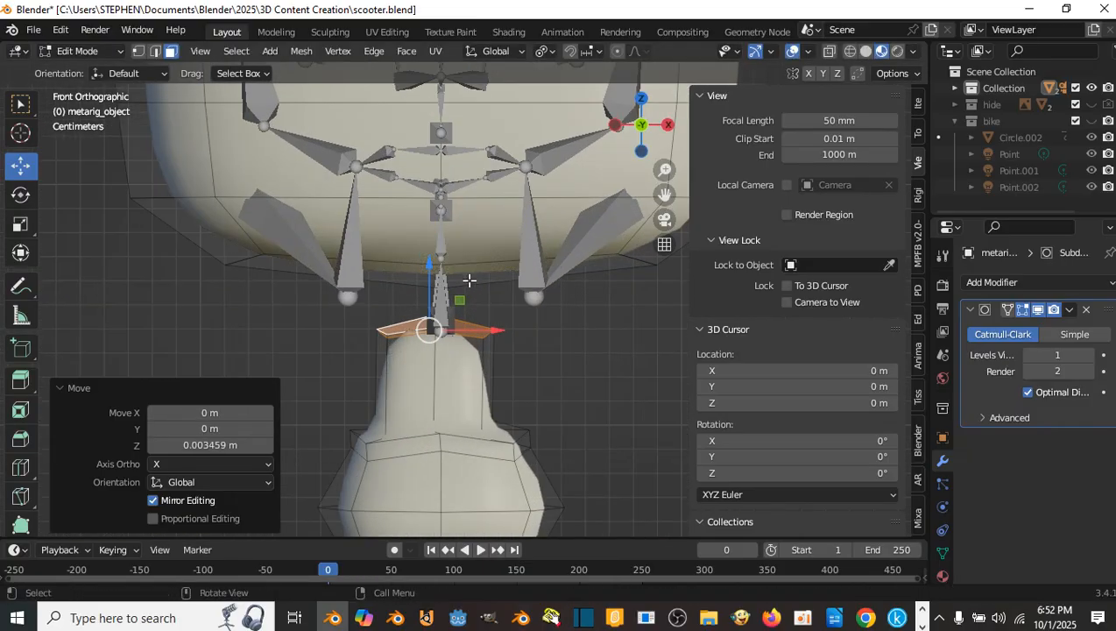
key(e)
click(427, 347)
drag(429, 274, 430, 266)
key(Tab)
scroll(438, 285, down, 3)
middle_drag(443, 291, 468, 198)
- Select the whole linked head mesh and move it down along Z onto the neck's upper end
key(Tab)
click(407, 255)
key(l)
scroll(417, 247, down, 4)
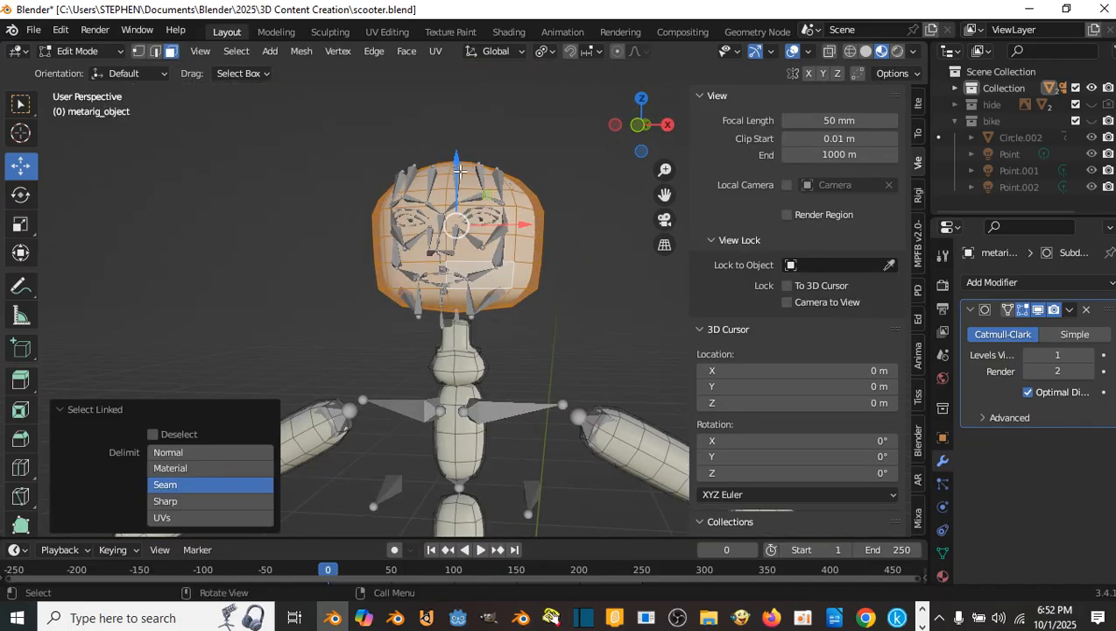
drag(458, 171, 460, 234)
scroll(459, 235, down, 3)
key(Tab)
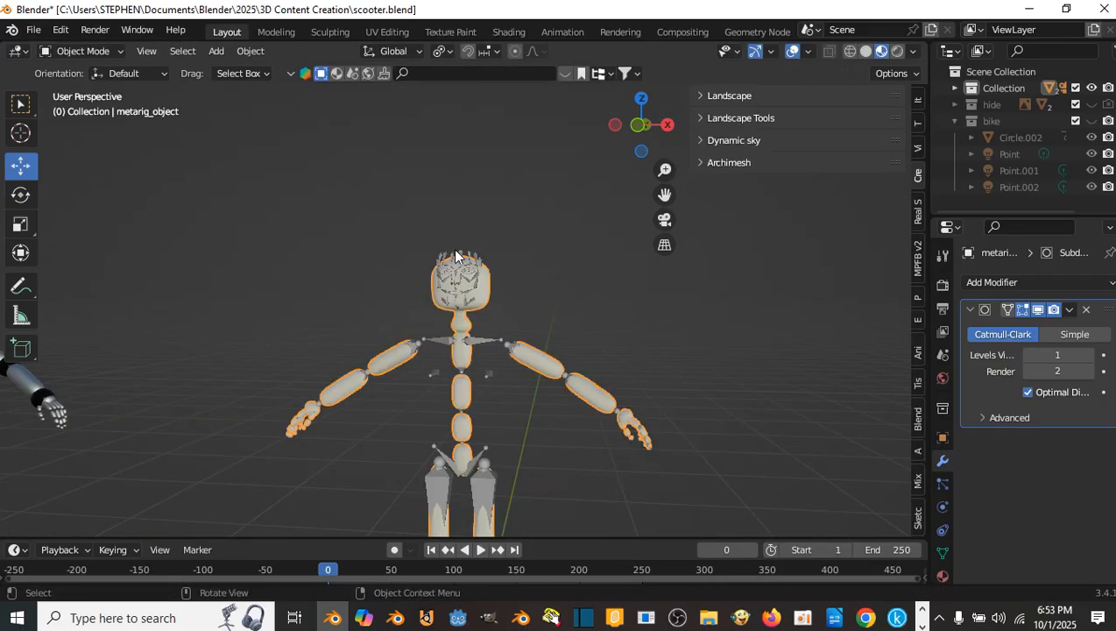
- Examine the reference robot's neck and collar shape for comparison with the modelled neck
scroll(454, 255, down, 4)
middle_drag(437, 263, 484, 268)
shift+middle_drag(553, 268, 832, 279)
scroll(561, 302, up, 5)
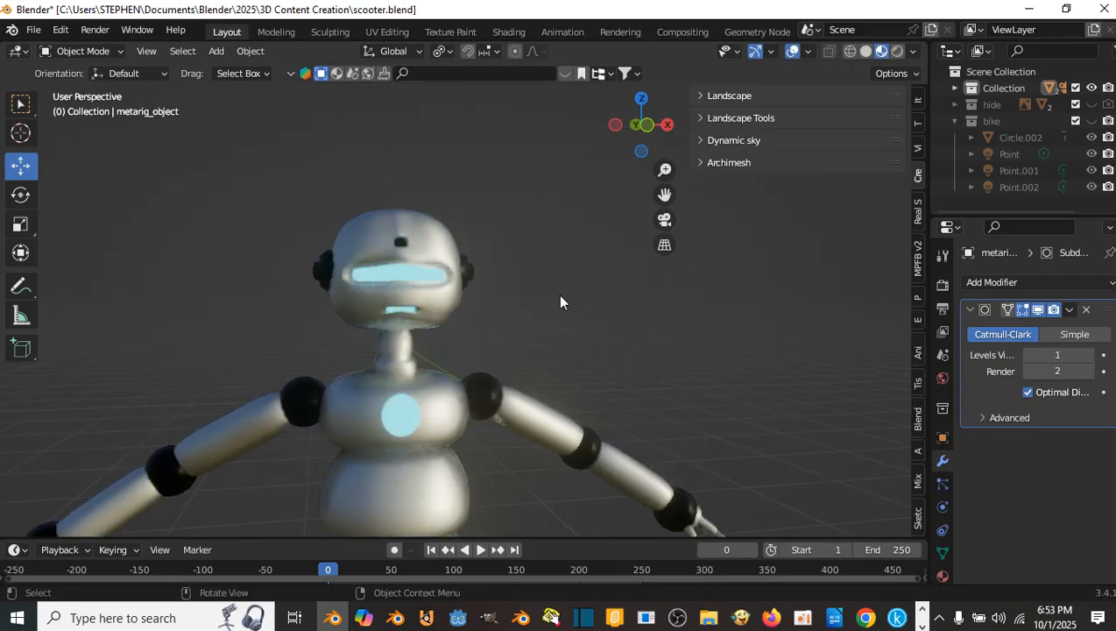
scroll(505, 322, up, 2)
scroll(535, 266, up, 5)
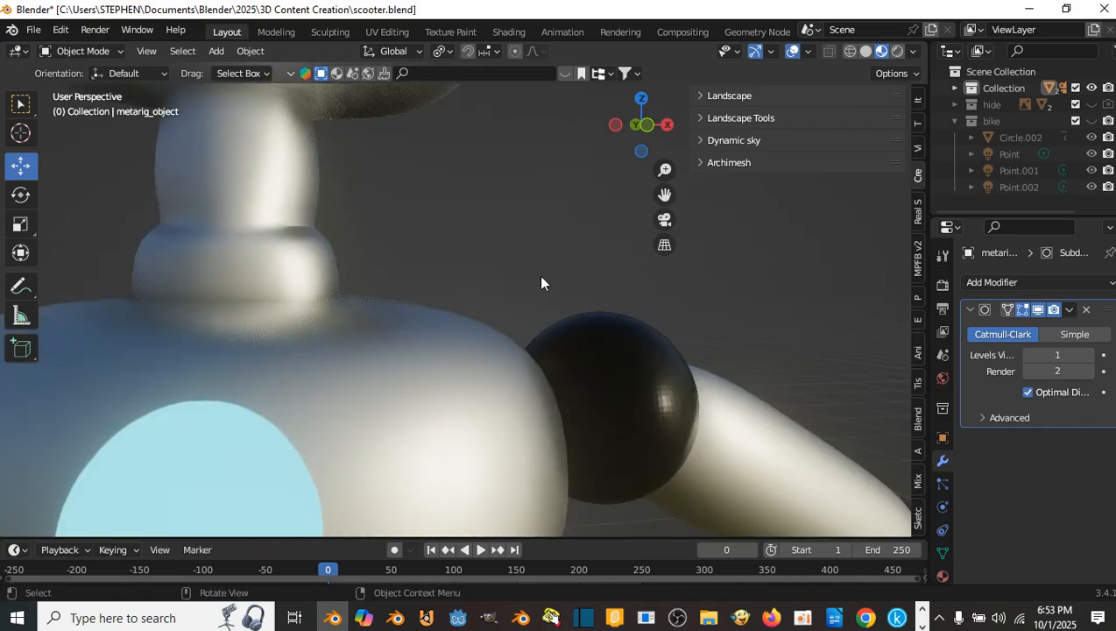
scroll(541, 280, down, 5)
shift+middle_drag(543, 281, 149, 333)
shift+middle_drag(519, 329, 207, 321)
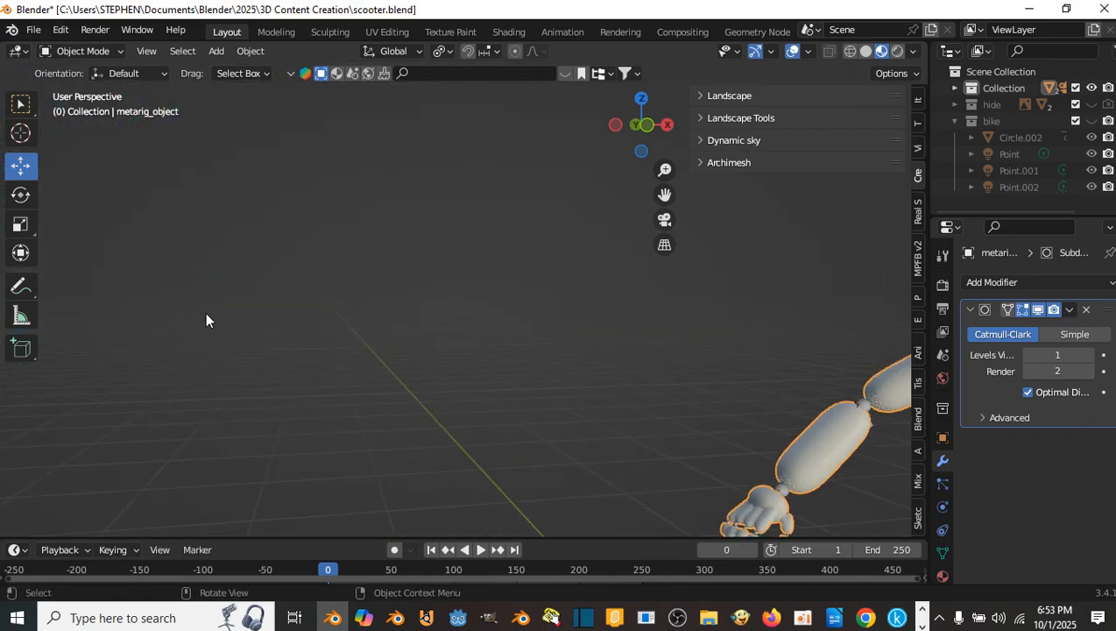
scroll(263, 324, down, 4)
shift+middle_drag(328, 337, 204, 334)
- In Edit Mode, select the underside faces of the neck's lower bulge and scale them up by about 1.22
scroll(263, 330, up, 4)
scroll(350, 322, up, 3)
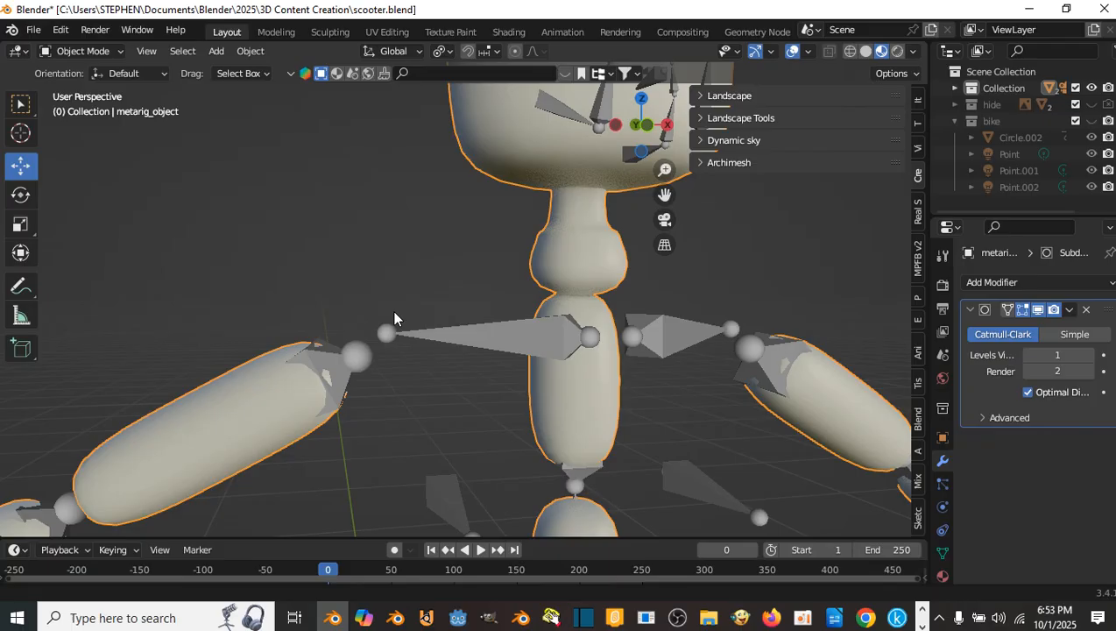
shift+middle_drag(394, 313, 333, 327)
scroll(350, 324, up, 4)
key(Tab)
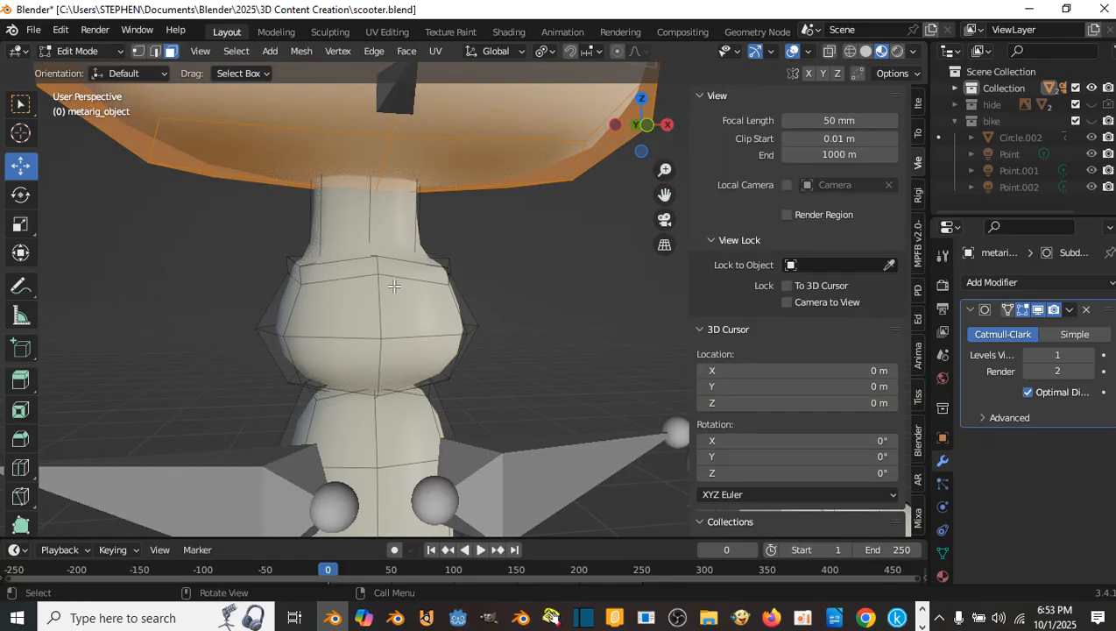
click(437, 304)
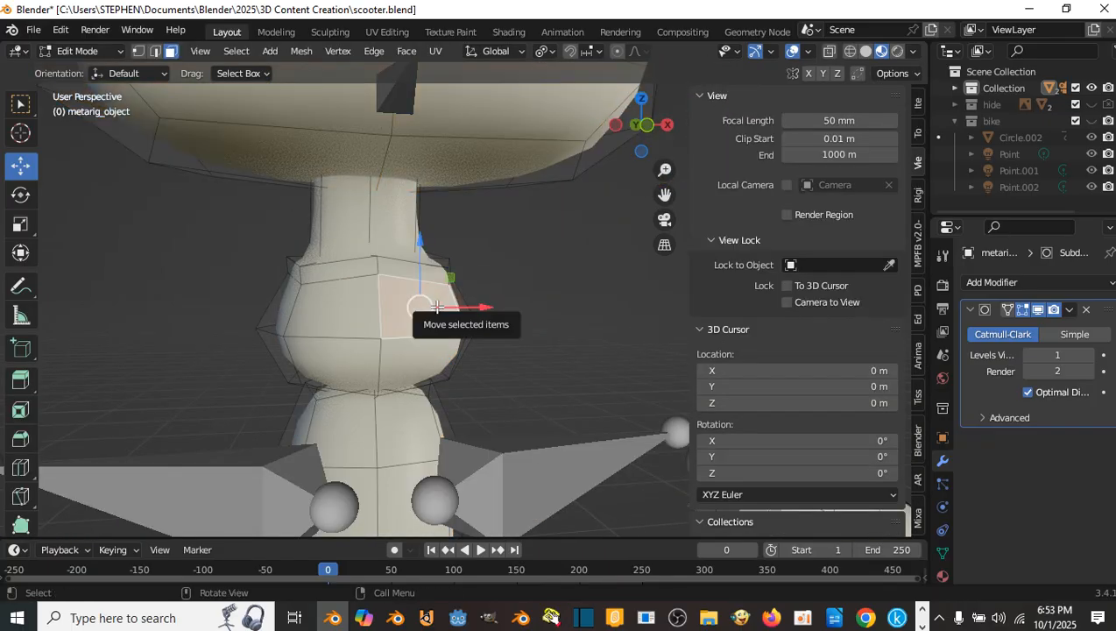
alt+click(388, 316)
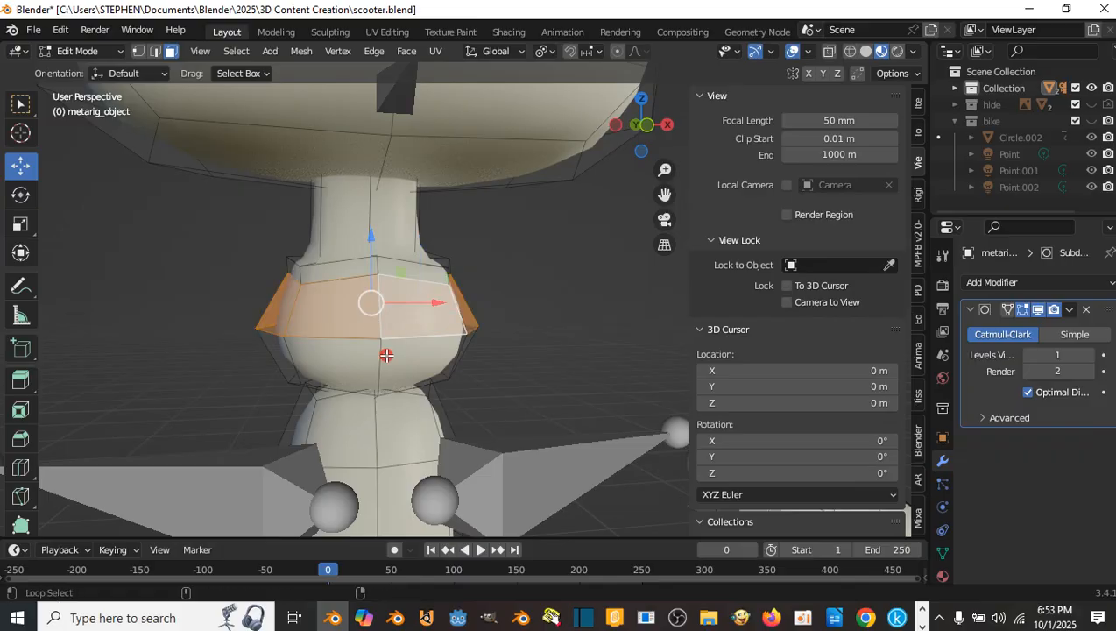
alt+shift+click(387, 354)
middle_drag(386, 355, 513, 329)
click(430, 331)
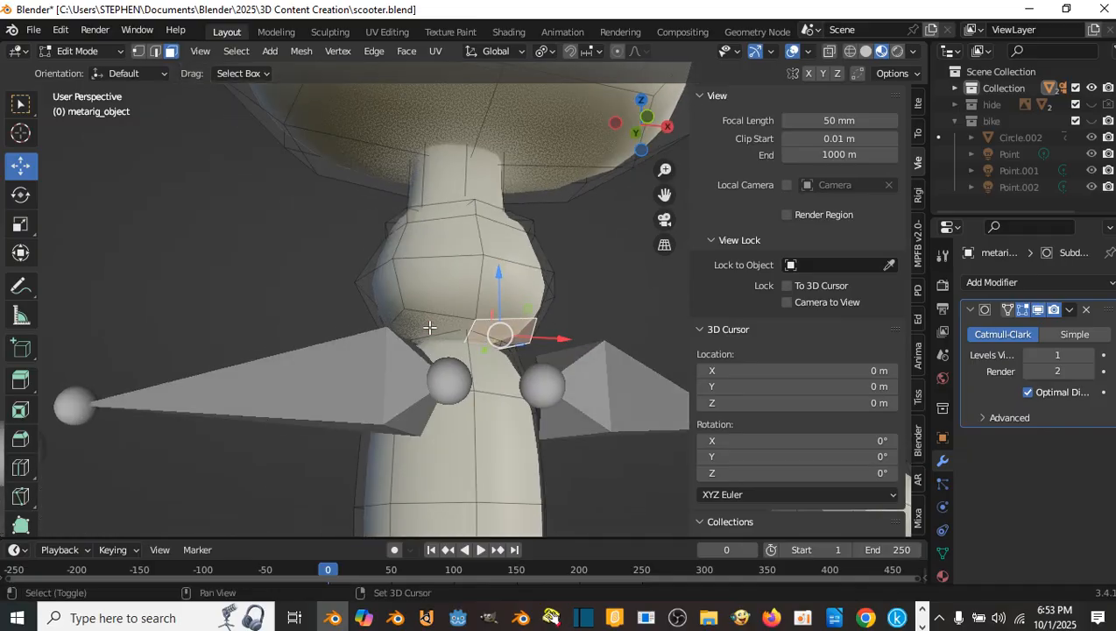
shift+click(426, 324)
middle_drag(426, 324, 576, 386)
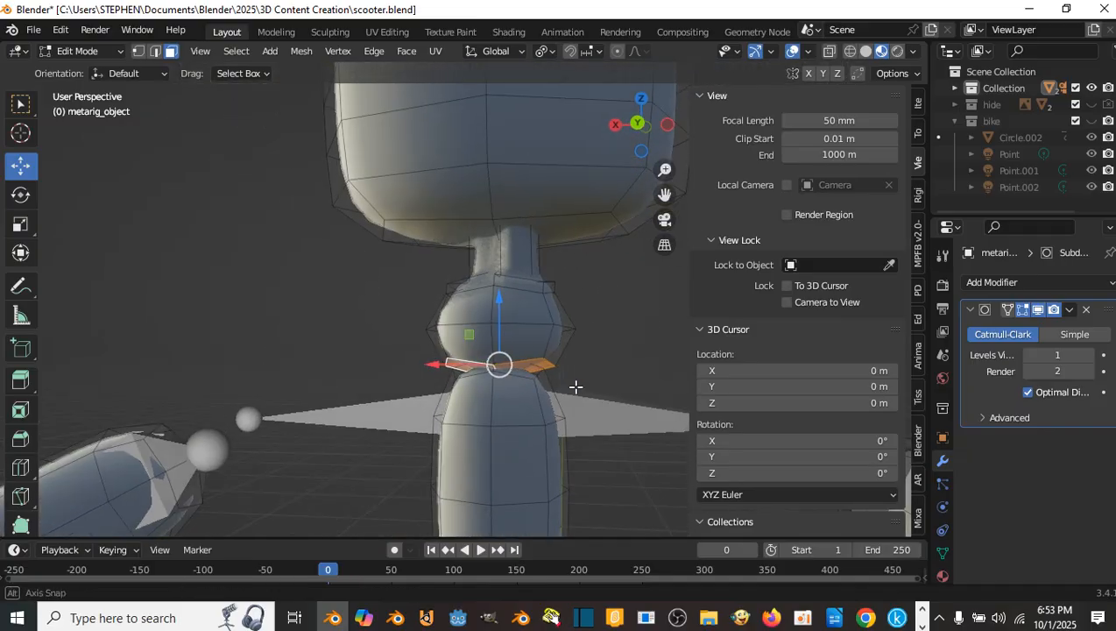
key(s)
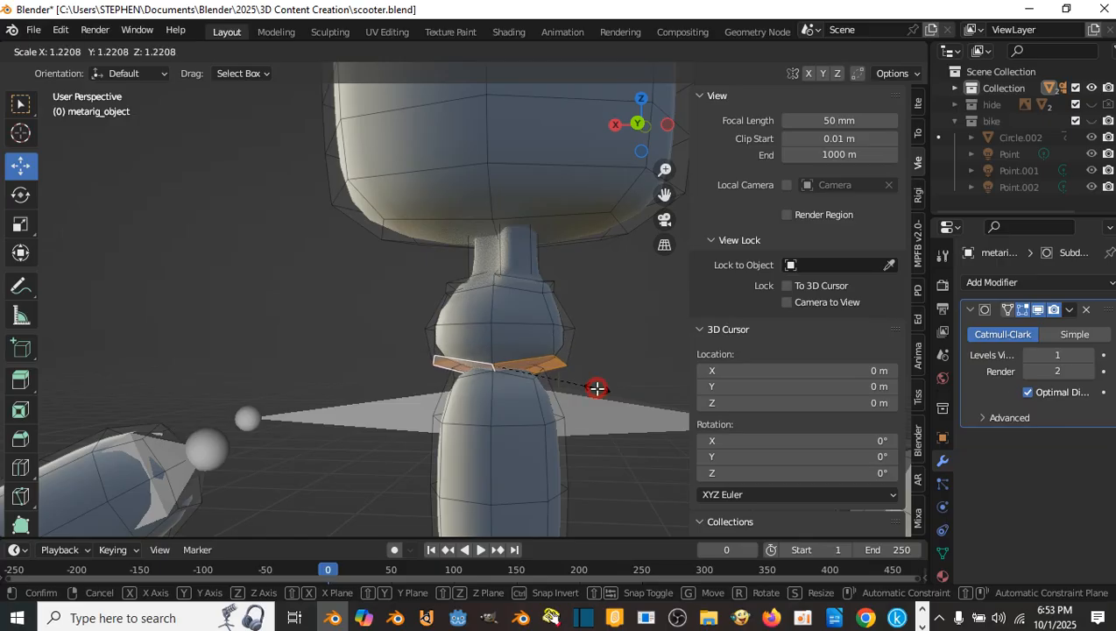
click(598, 388)
- Extrude the enlarged underside faces of the neck bulge by about 0.0022 m and return to Object Mode
key(e)
click(587, 386)
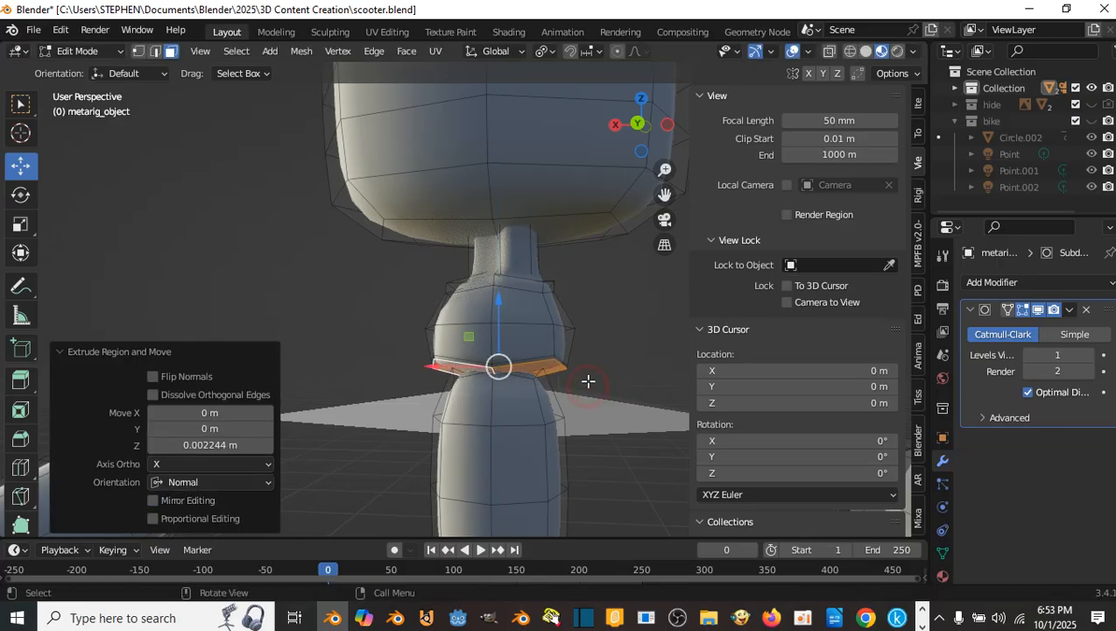
middle_drag(587, 385, 348, 324)
key(Tab)
middle_drag(446, 351, 410, 354)
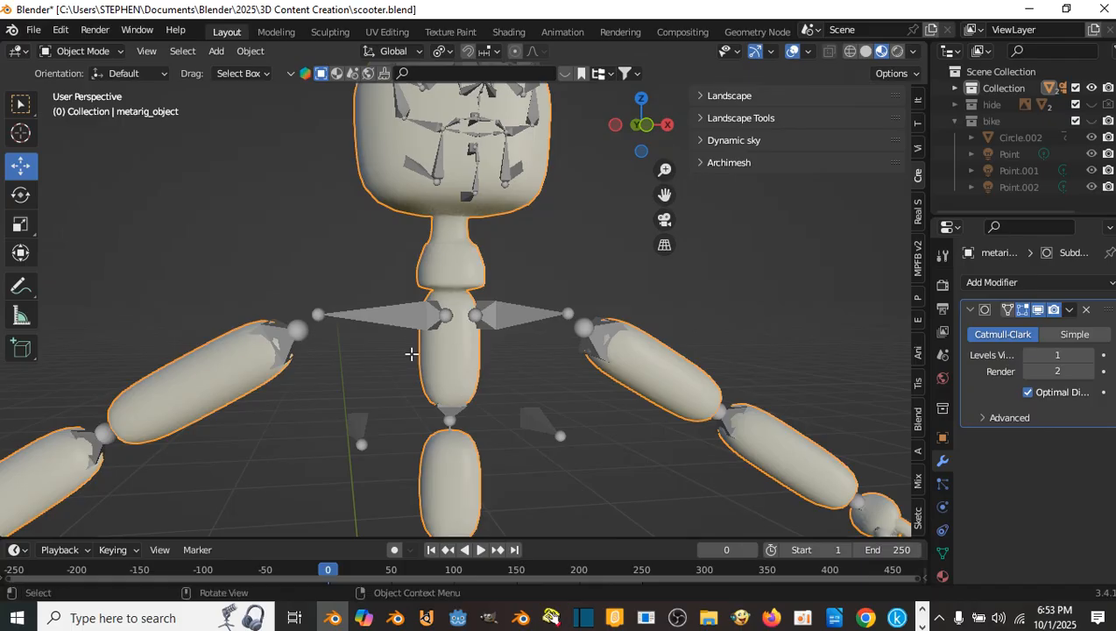
- Enter Edit Mode on the body mesh and activate the Scale tool for resizing the torso segments
key(Tab)
shift+middle_drag(479, 334, 444, 322)
scroll(444, 322, up, 3)
click(416, 340)
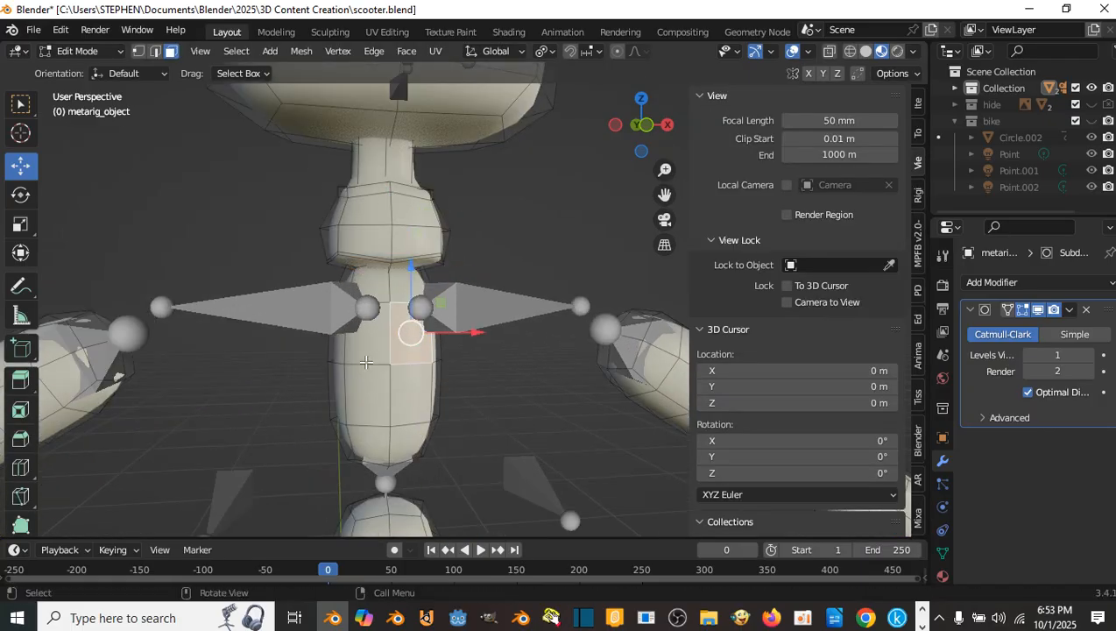
key(ctrl+l)
scroll(366, 362, down, 3)
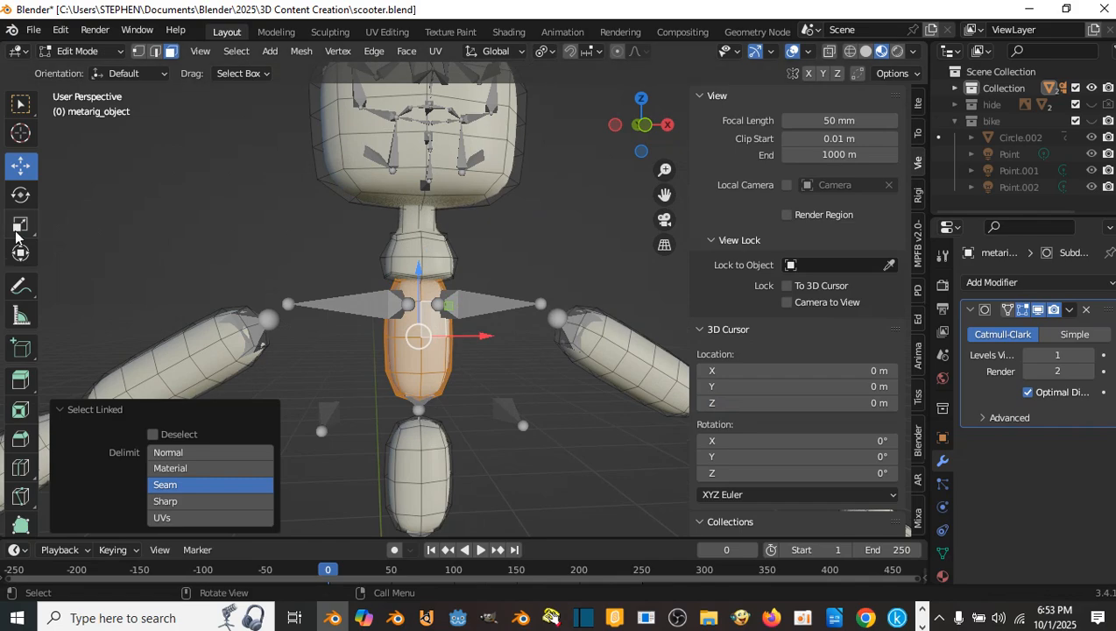
click(20, 230)
scroll(478, 341, down, 4)
middle_drag(477, 341, 458, 343)
scroll(458, 342, up, 3)
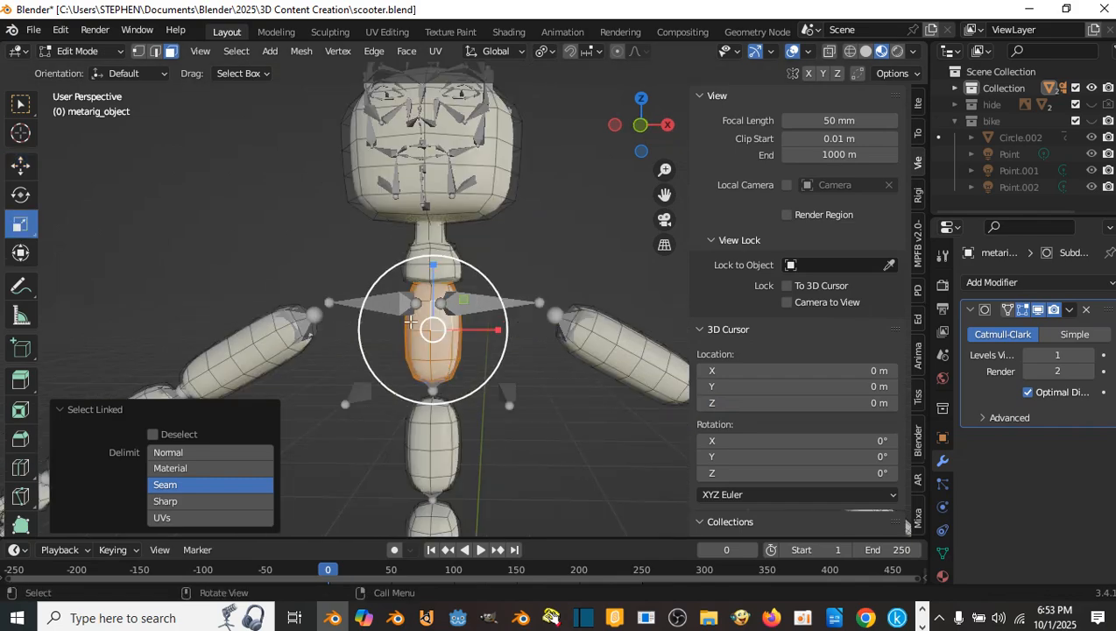
click(431, 430)
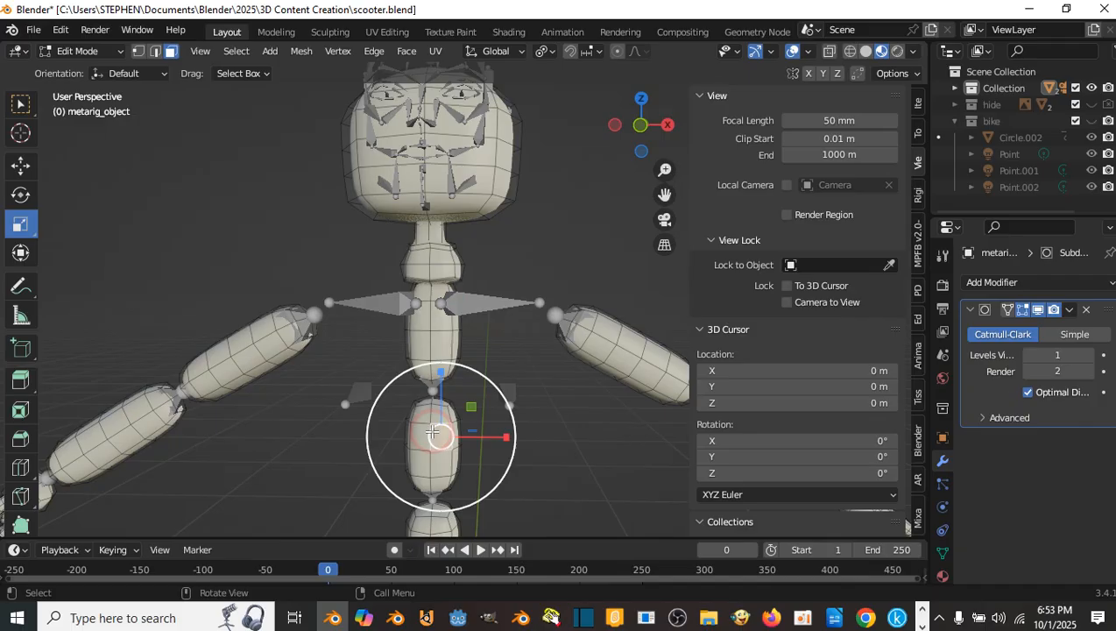
- Select all four linked torso segments from the chest to the pelvis and scale them by 3.441 along X
click(440, 346)
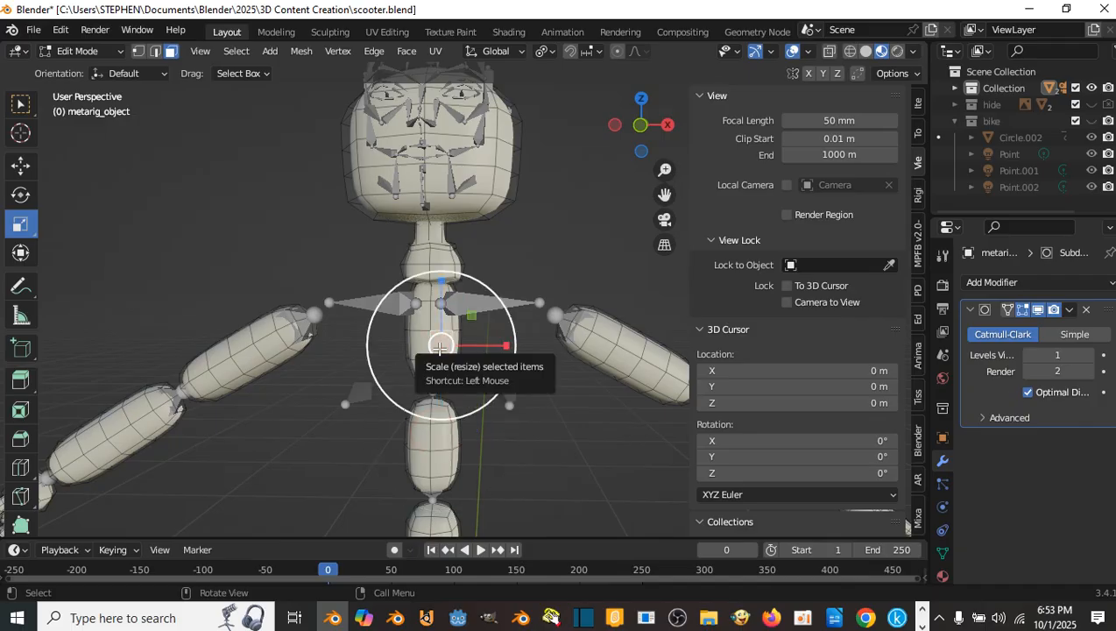
key(ctrl+l)
key(l)
scroll(442, 444, down, 3)
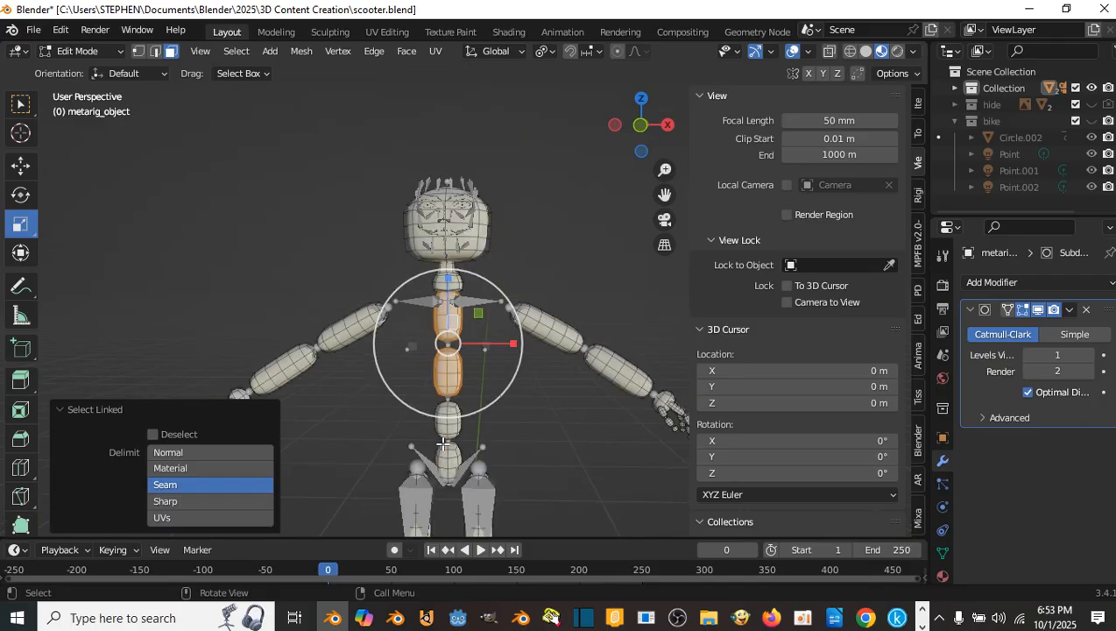
key(l)
scroll(454, 411, up, 3)
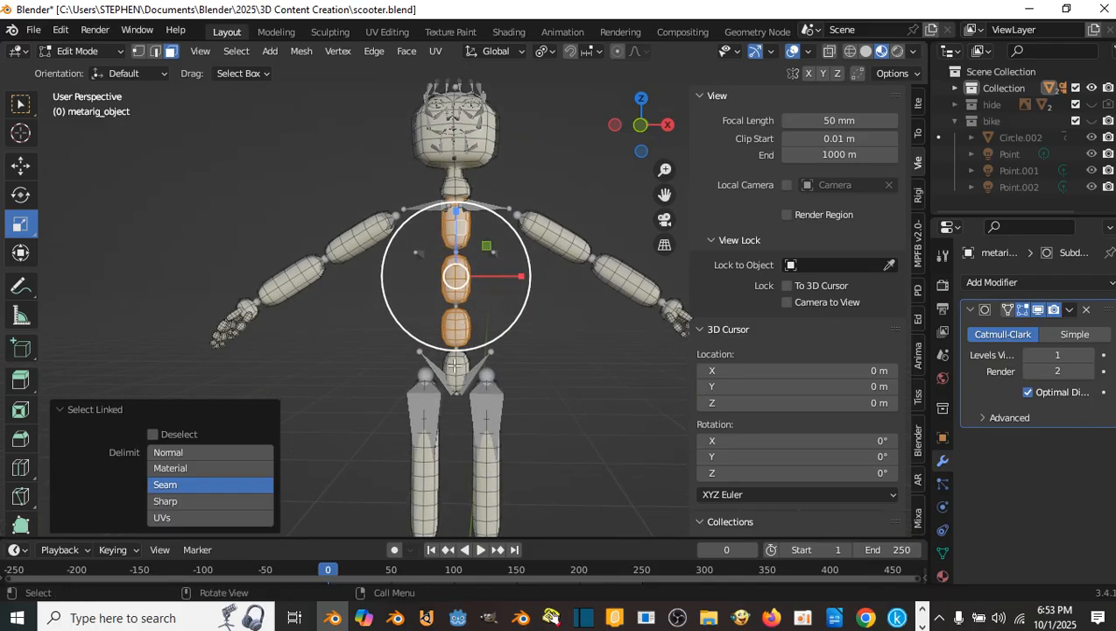
key(l)
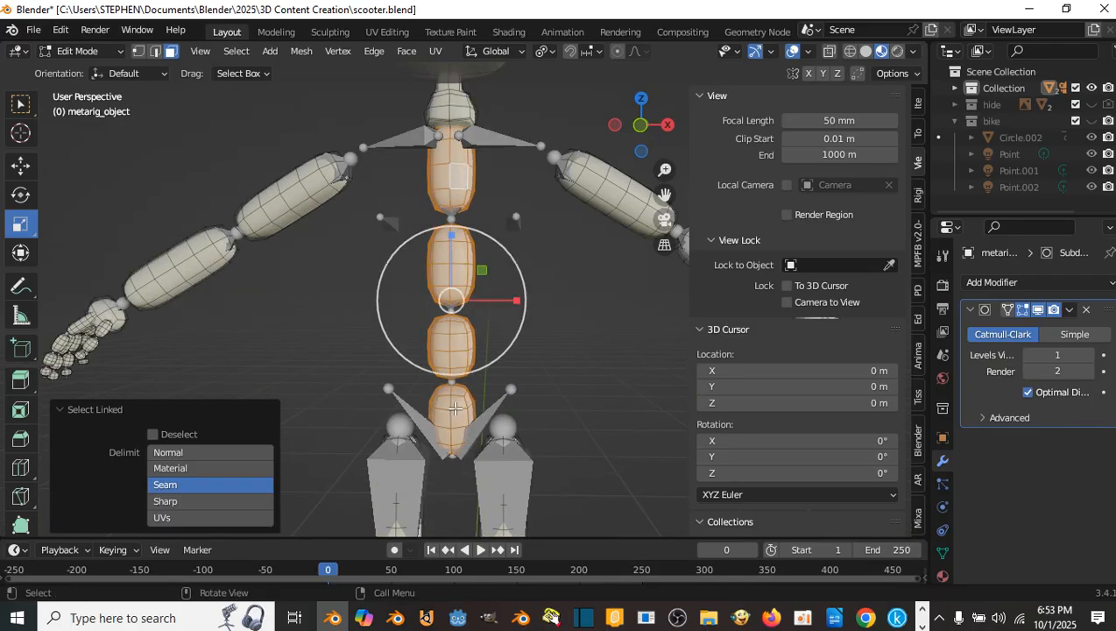
scroll(456, 394, down, 4)
scroll(488, 299, up, 5)
scroll(486, 307, down, 9)
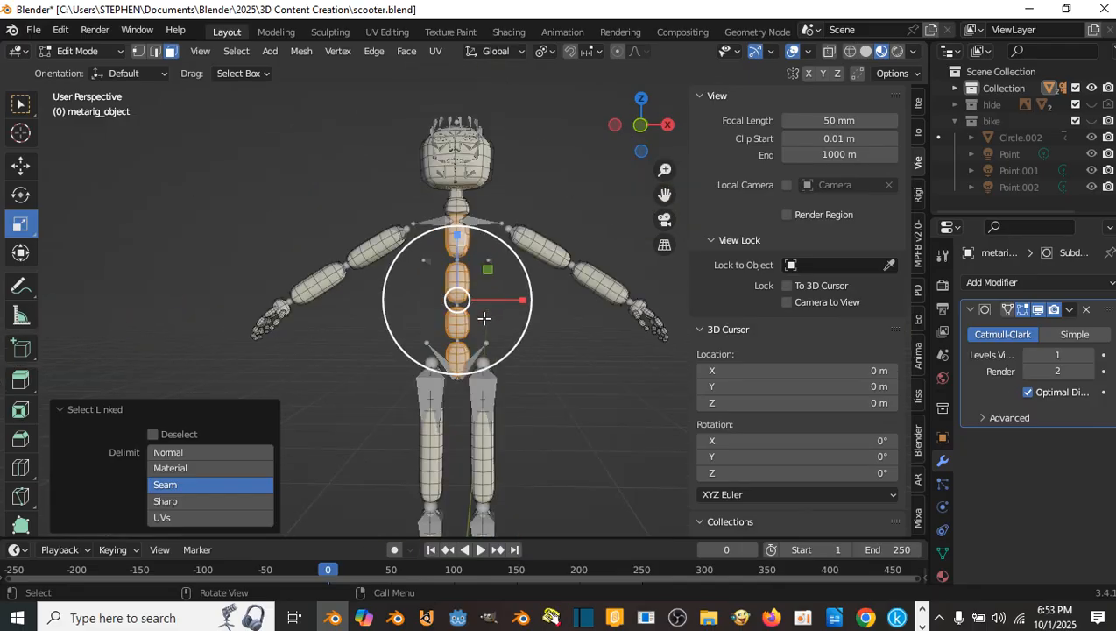
scroll(383, 296, up, 5)
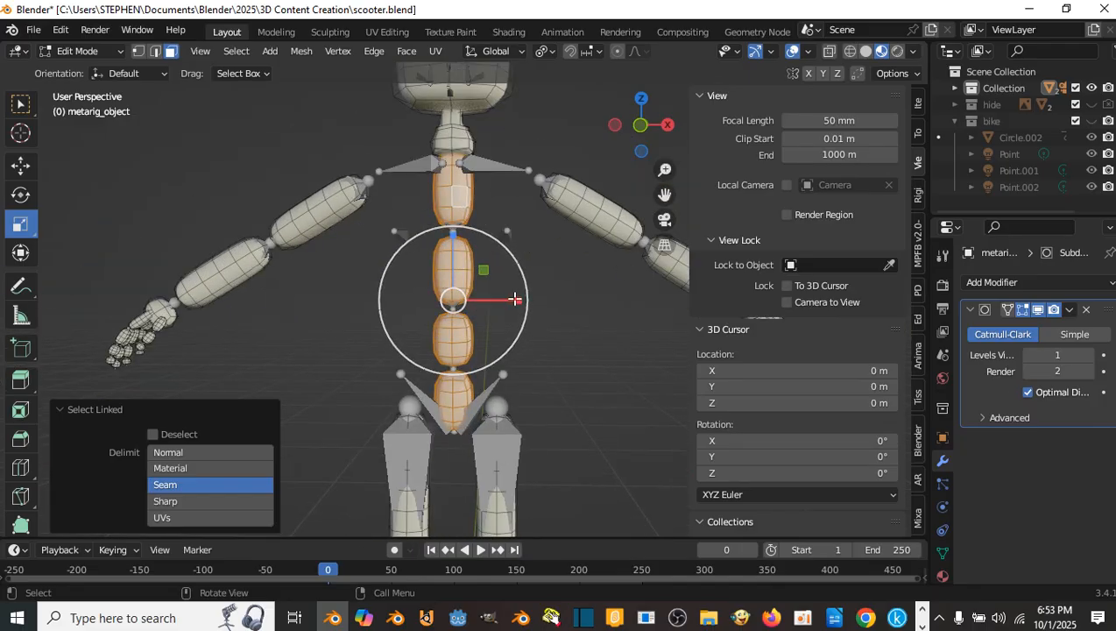
key(s)
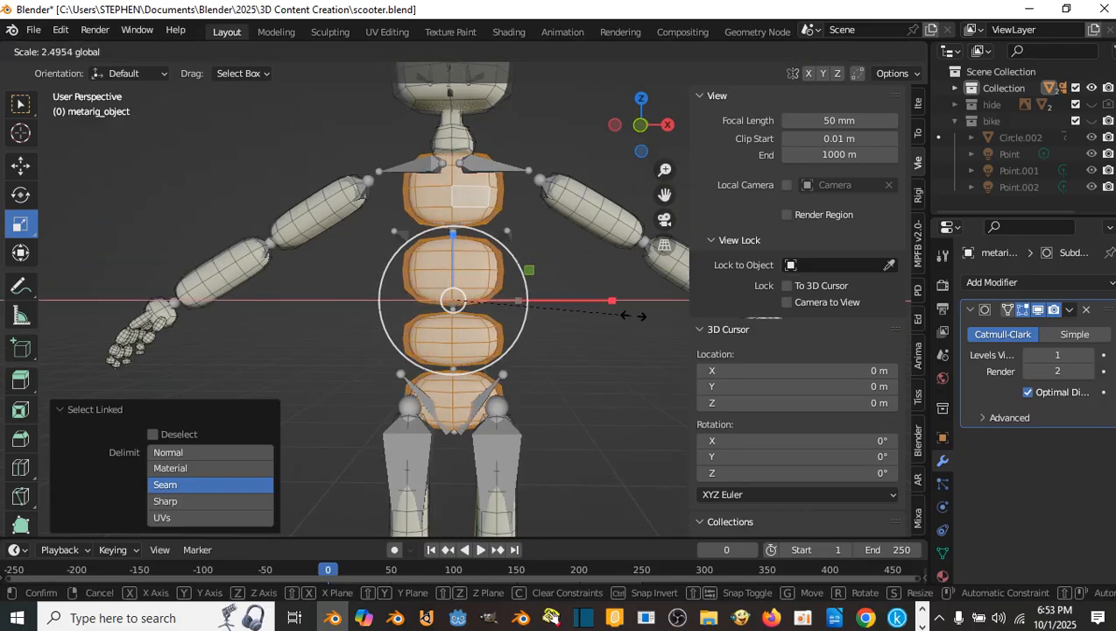
click(687, 327)
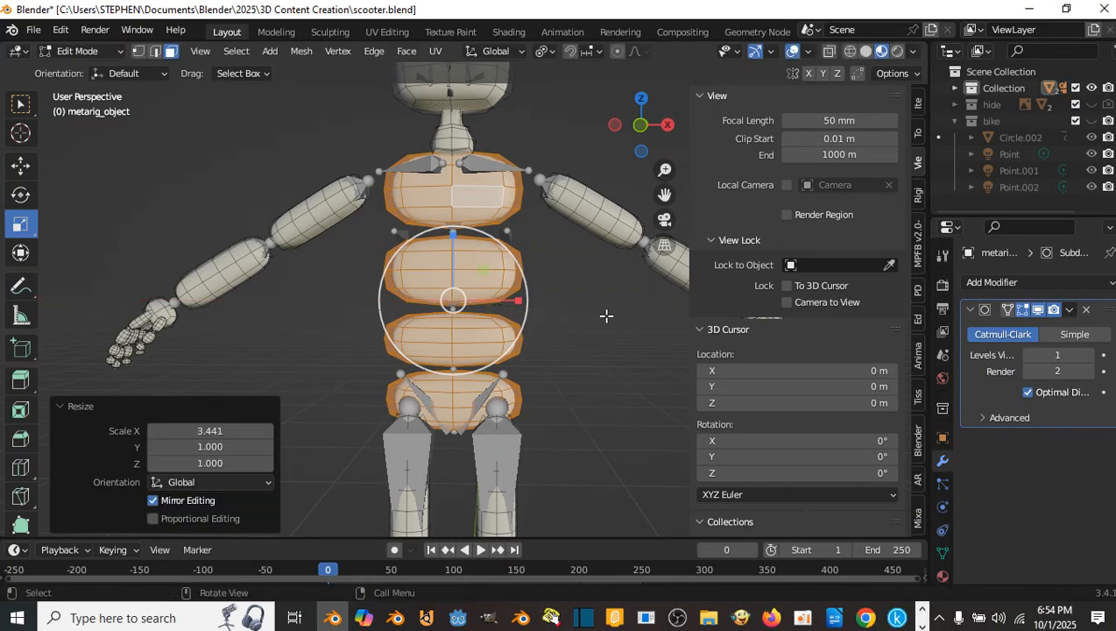
- Select the whole linked pelvis segment at the base of the torso and delete its faces
middle_drag(605, 314, 501, 421)
click(512, 351)
middle_drag(492, 369, 493, 371)
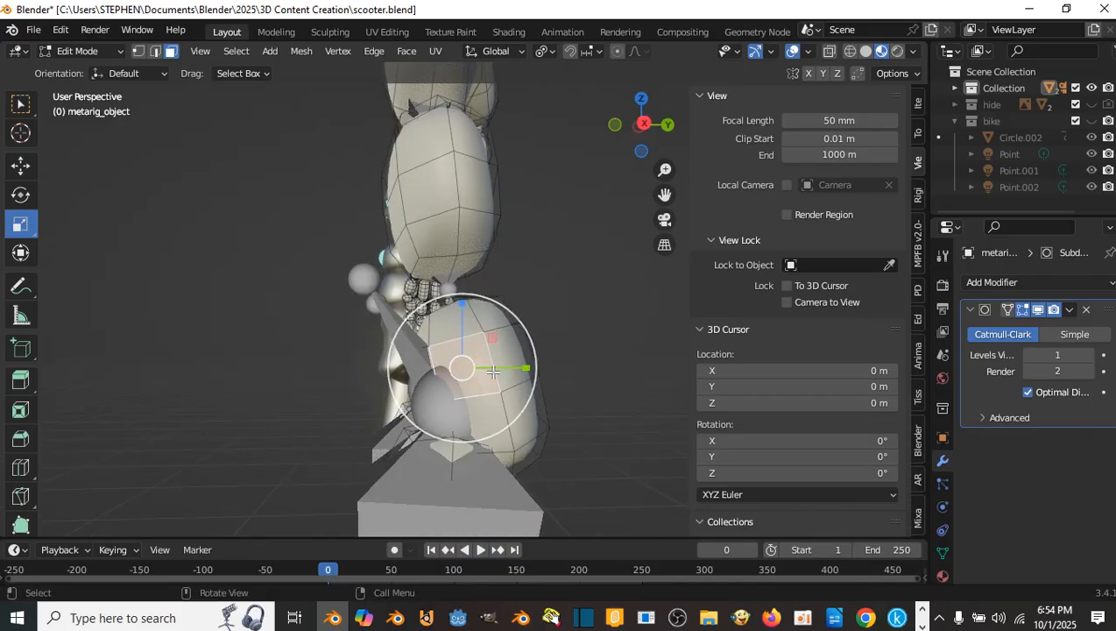
key(ctrl+l)
key(x)
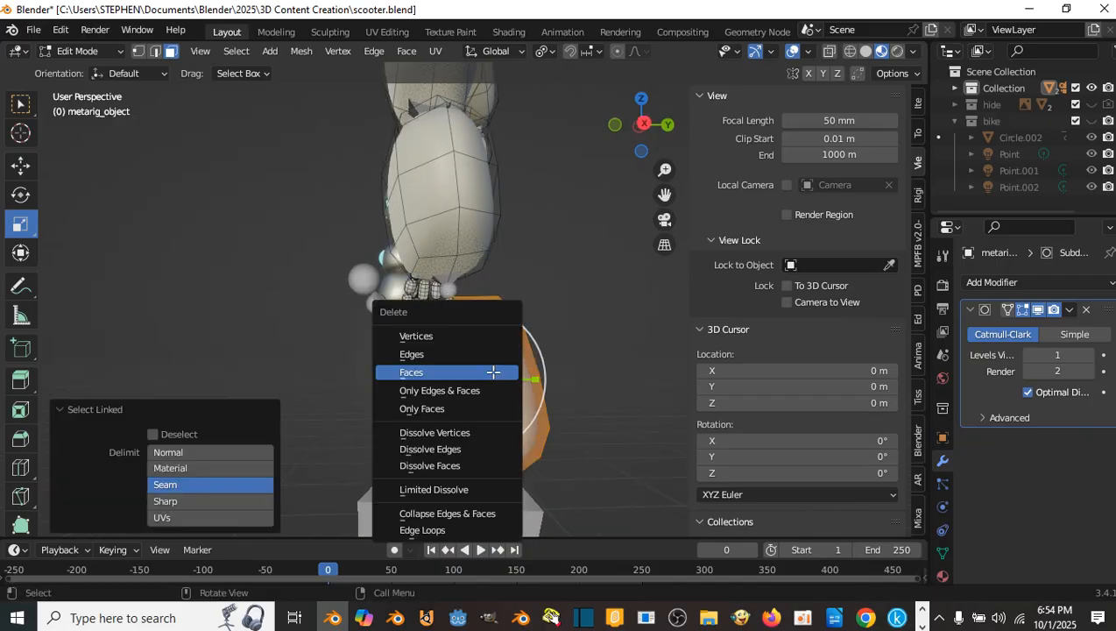
click(493, 377)
- Select the three remaining linked torso segments and scale them by 1.166 along Z
middle_drag(493, 377, 549, 371)
scroll(549, 371, down, 4)
shift+middle_drag(467, 222, 471, 278)
scroll(471, 279, up, 5)
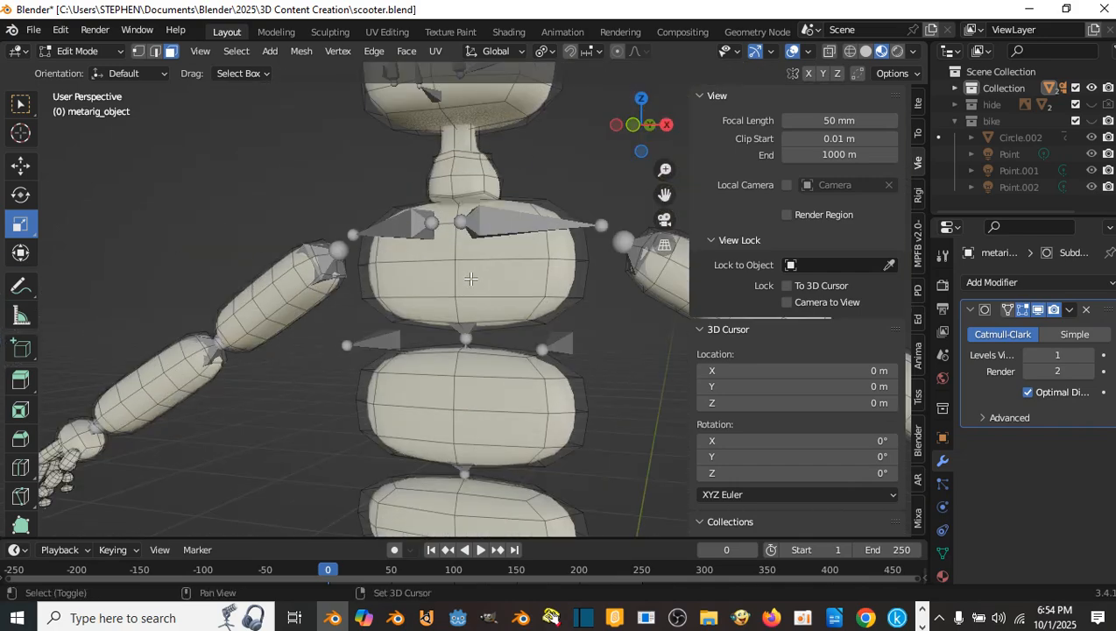
click(471, 278)
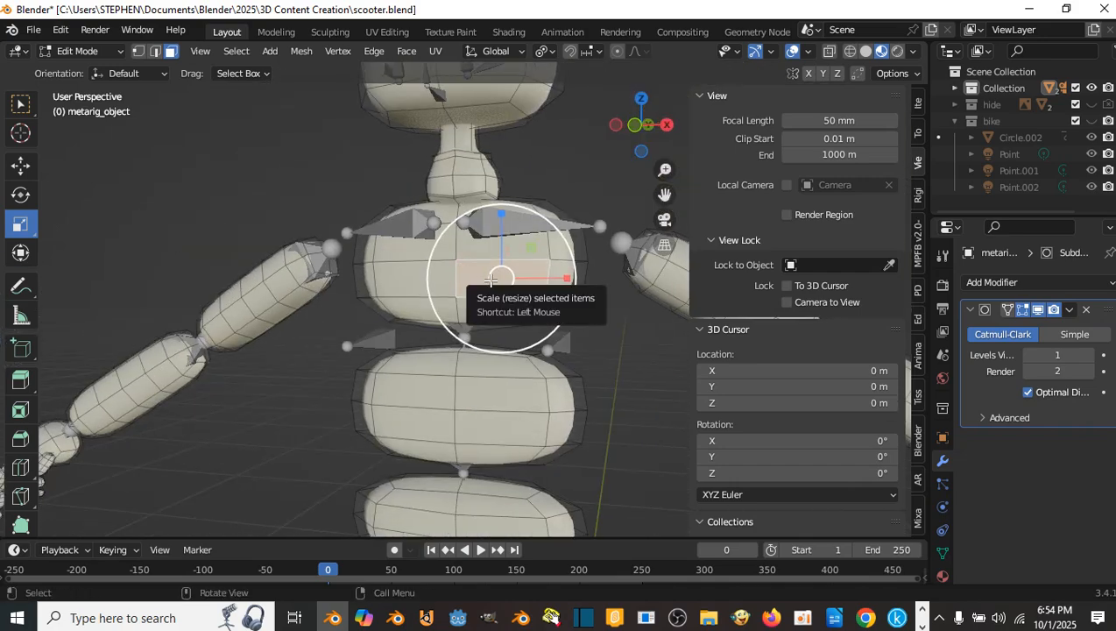
key(l)
key(l)
scroll(489, 379, down, 5)
key(l)
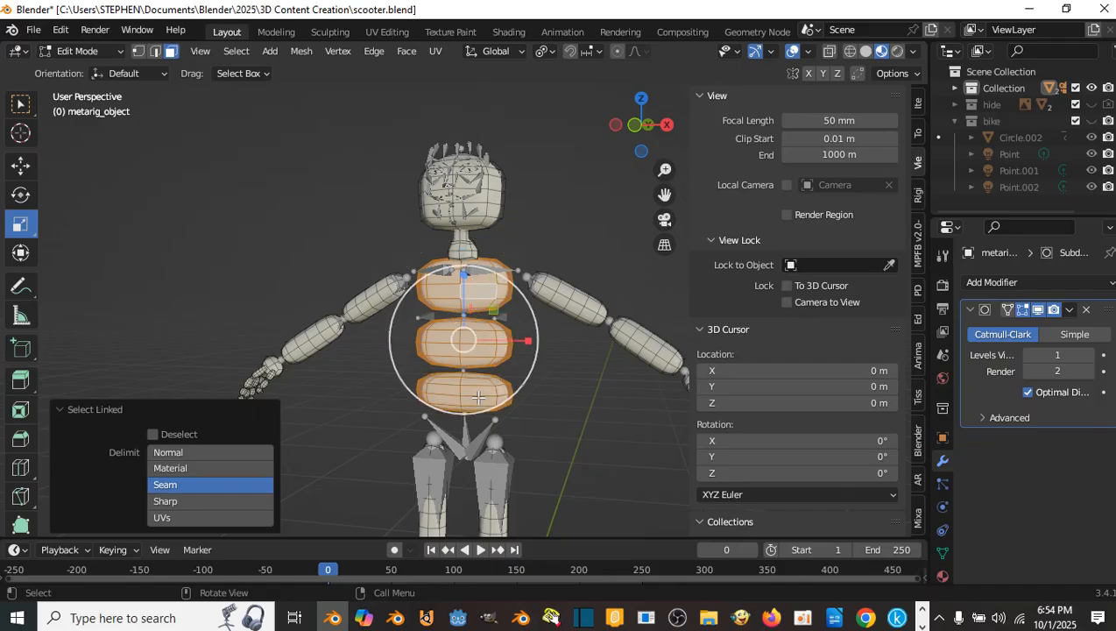
scroll(497, 360, up, 3)
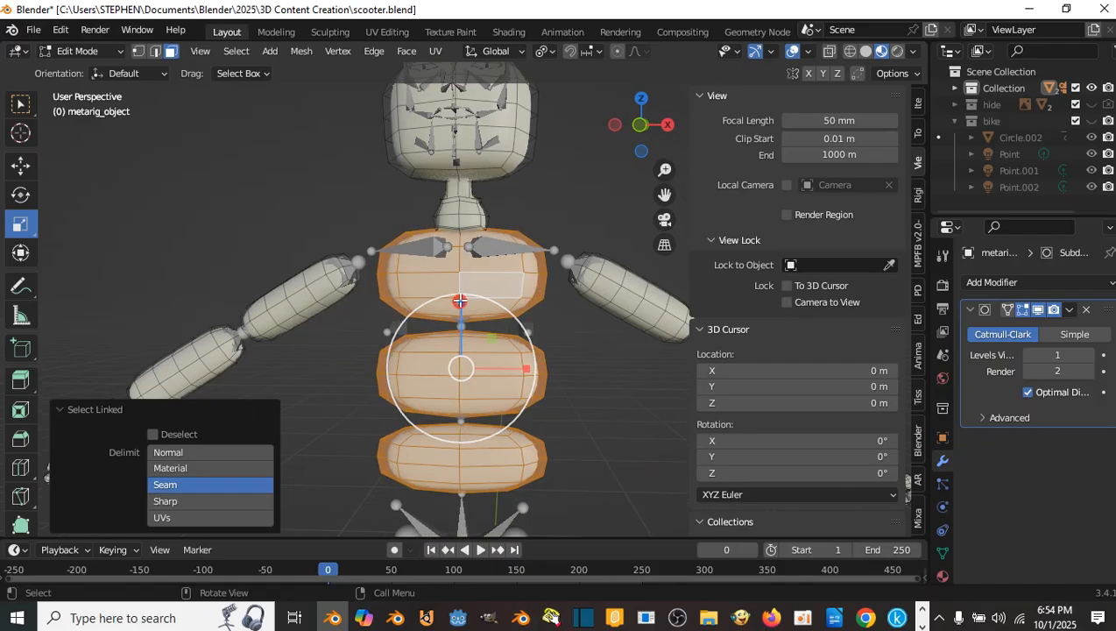
drag(460, 295, 460, 285)
- Scale the three torso segments up along Y to give the torso more depth
middle_drag(450, 307, 469, 340)
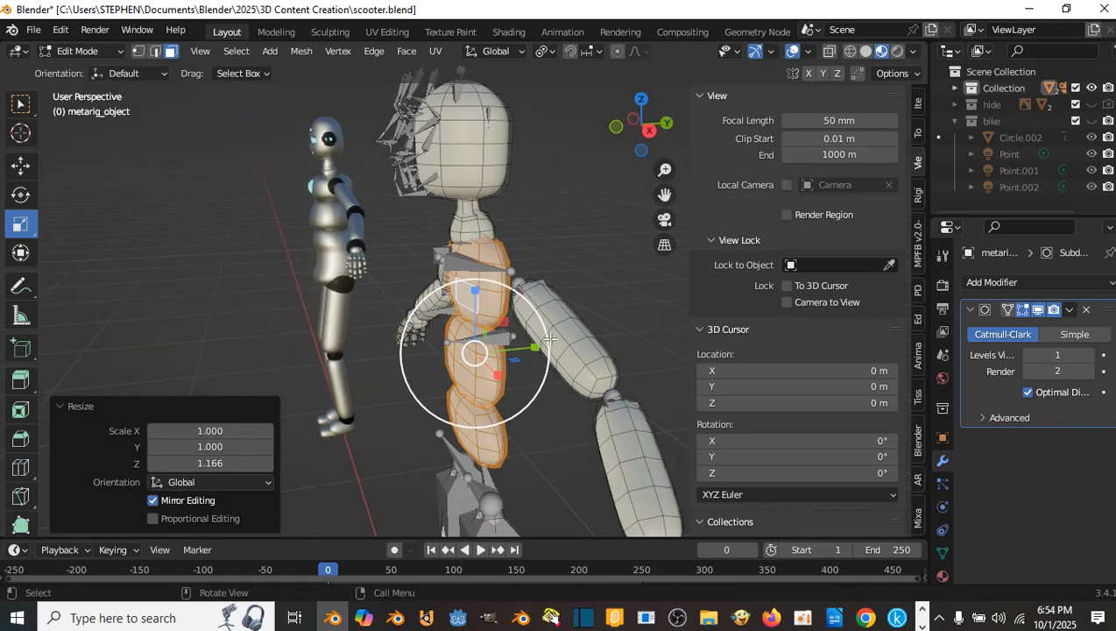
middle_drag(550, 339, 486, 353)
drag(543, 355, 649, 378)
- Widen the three torso segments along X by a factor of 1.166 and again by 1.025
middle_drag(649, 378, 446, 359)
drag(407, 361, 377, 337)
scroll(374, 316, up, 3)
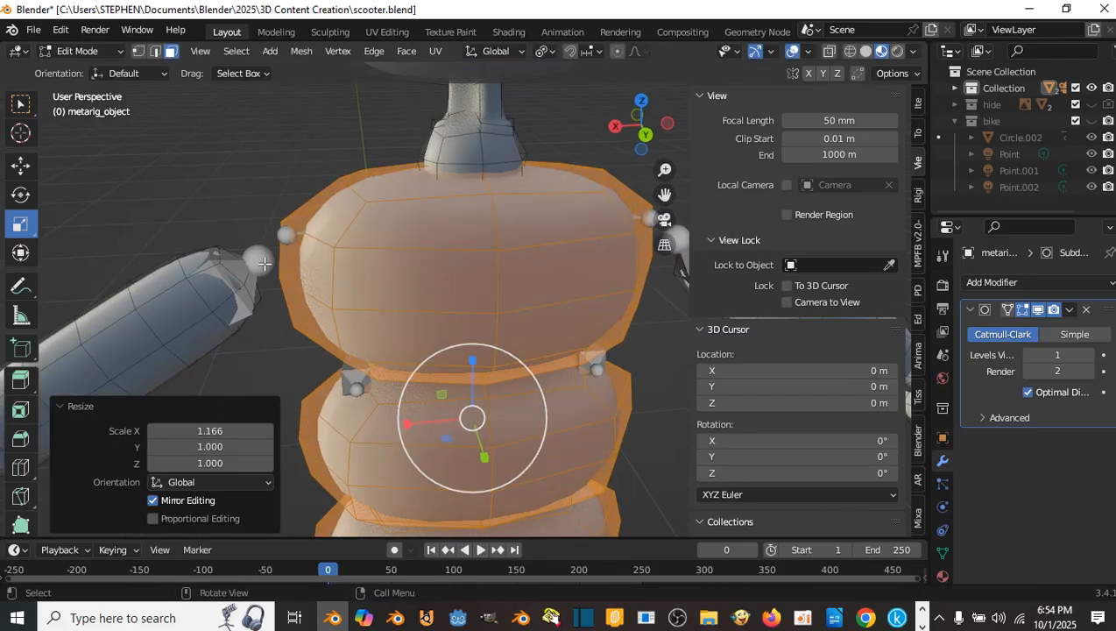
scroll(265, 263, down, 5)
shift+middle_drag(503, 351, 417, 308)
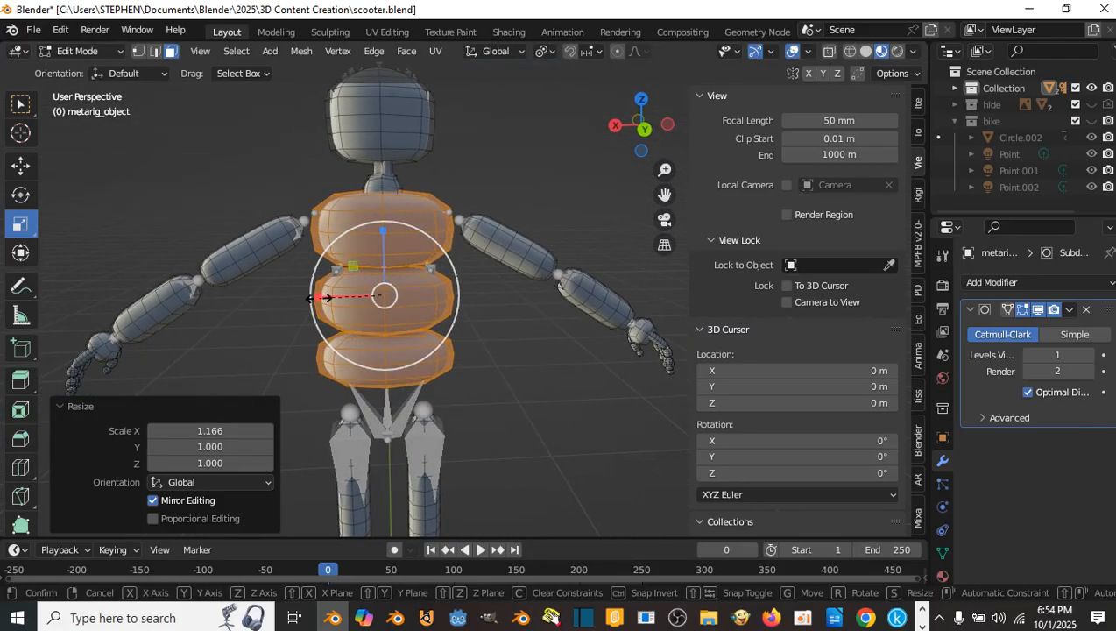
drag(322, 298, 328, 296)
- Select the underside faces of the top torso segment and move them down about 0.027 m along Z toward the middle segment
shift+middle_drag(327, 296, 394, 263)
scroll(416, 271, up, 4)
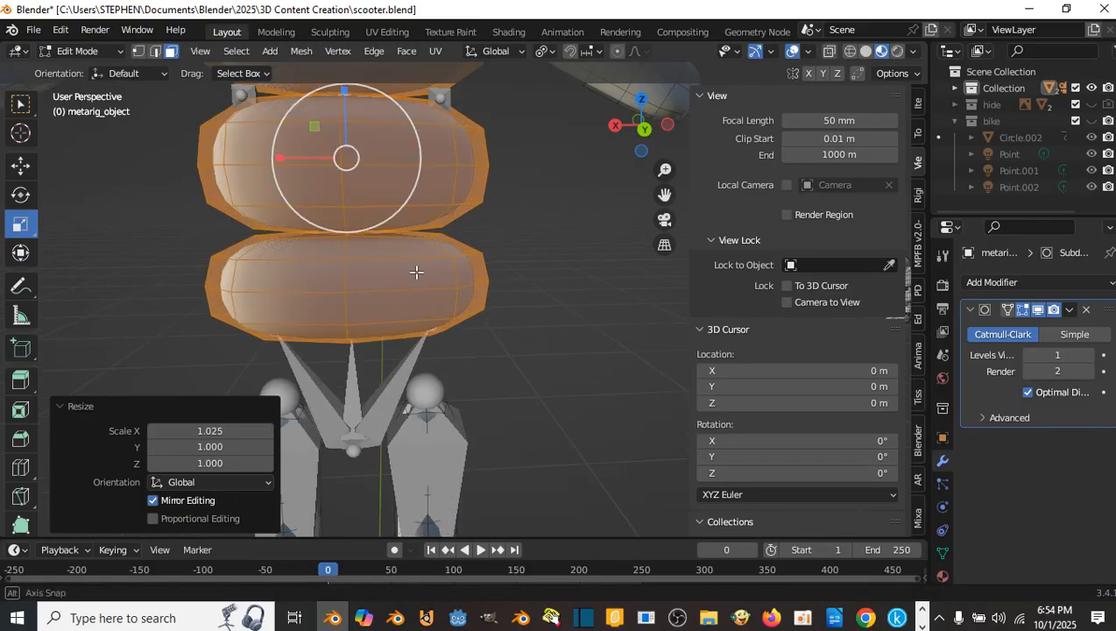
middle_drag(306, 268, 604, 277)
scroll(384, 277, down, 4)
middle_drag(499, 272, 504, 294)
scroll(504, 295, down, 5)
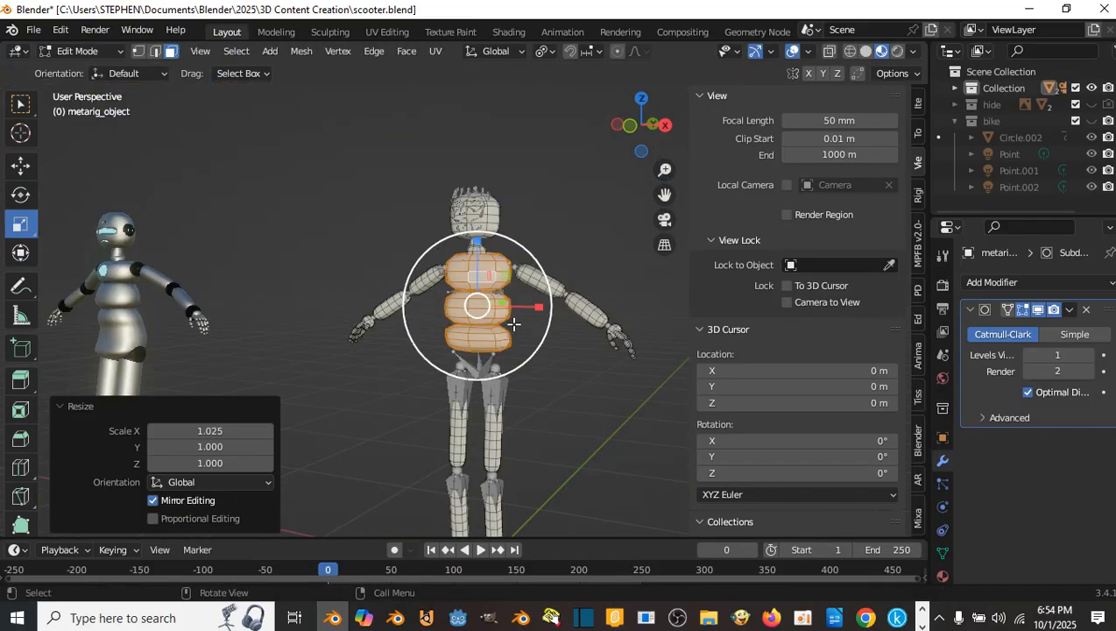
scroll(515, 319, up, 8)
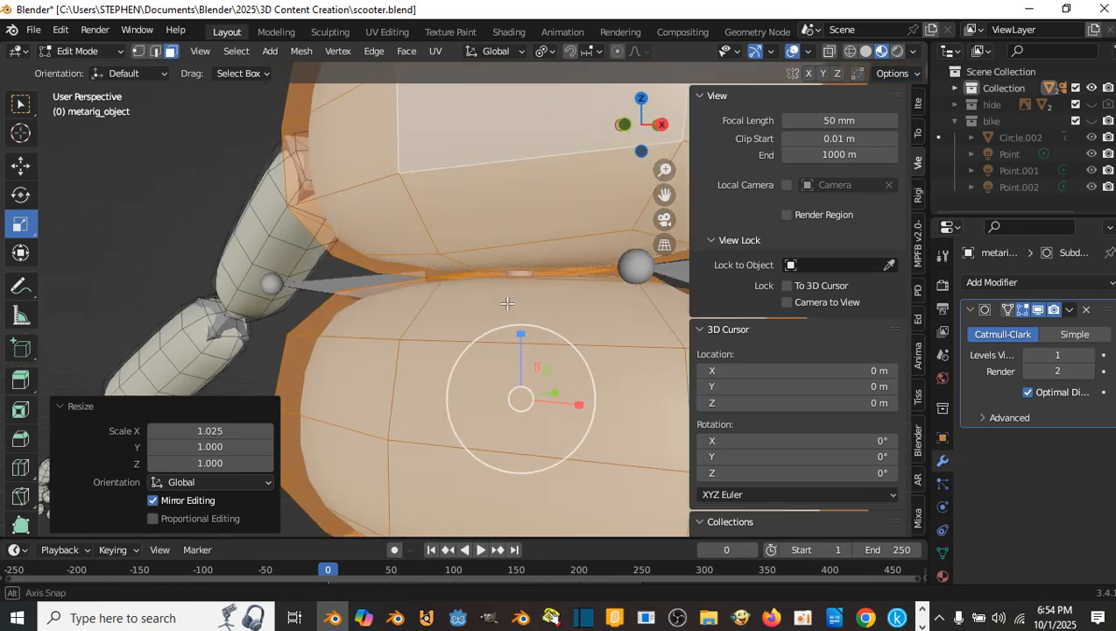
middle_drag(537, 260, 387, 240)
shift+click(262, 254)
middle_drag(302, 262, 248, 252)
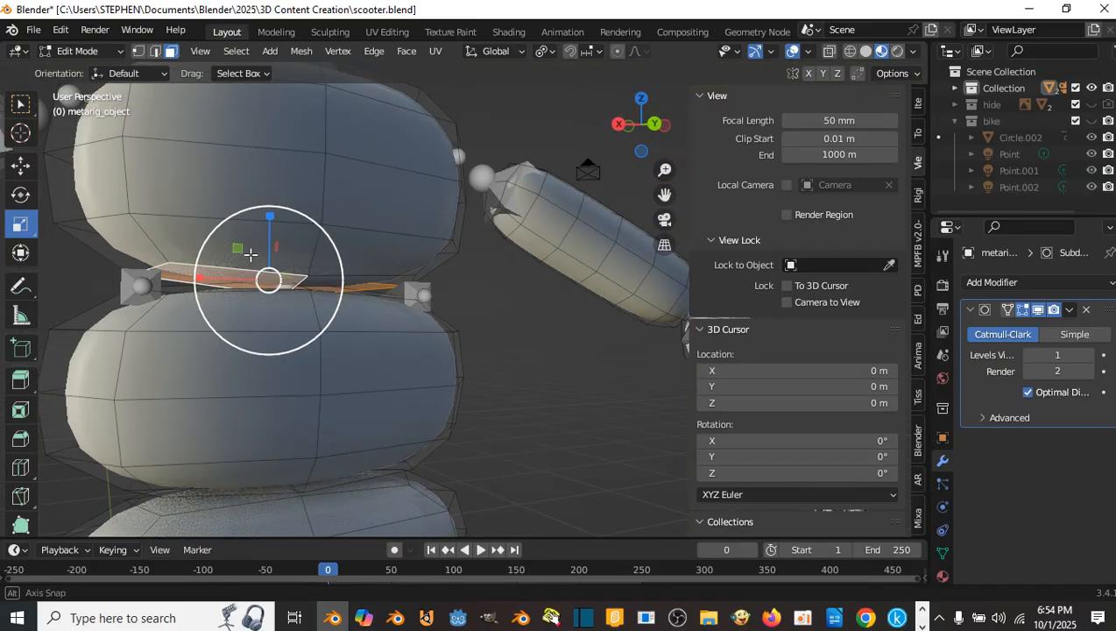
shift+click(334, 277)
middle_drag(334, 277, 105, 192)
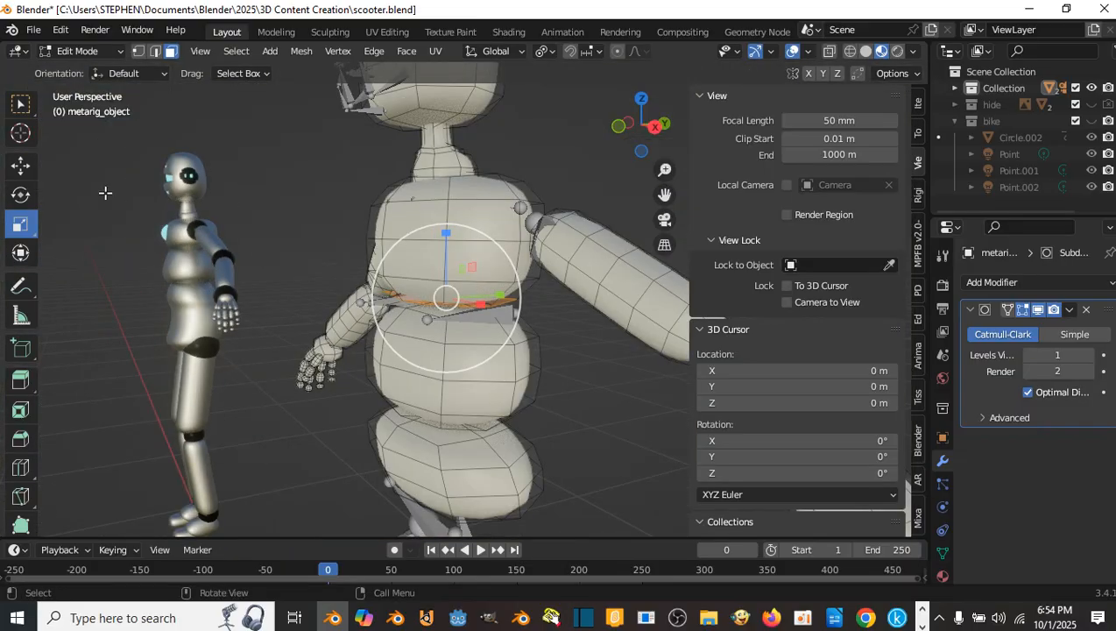
click(18, 168)
scroll(357, 241, up, 2)
middle_drag(356, 241, 552, 260)
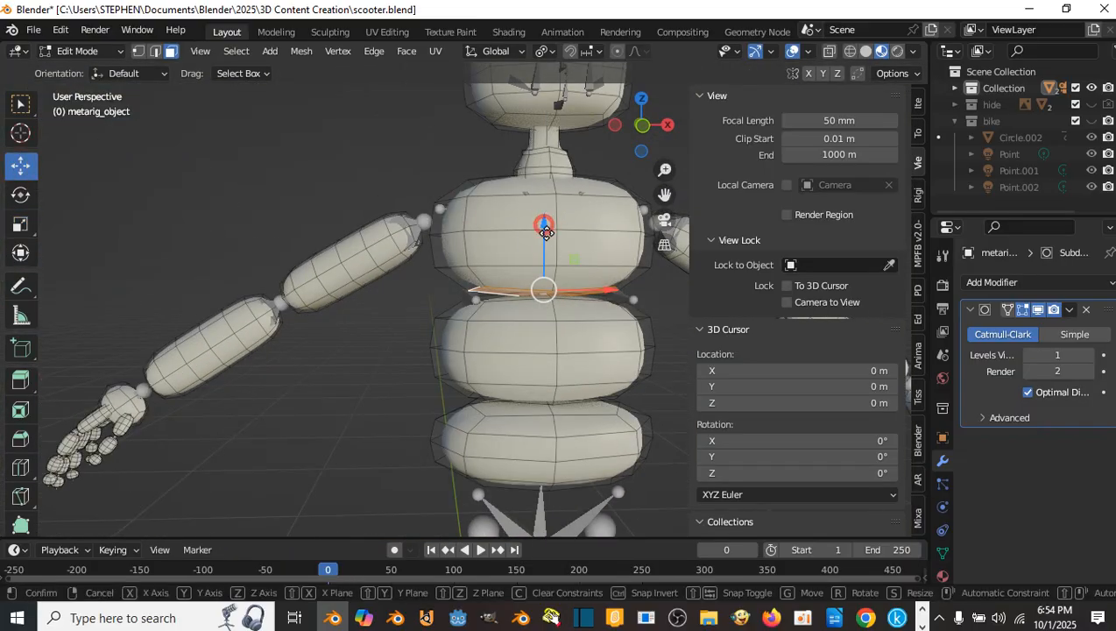
drag(545, 227, 548, 246)
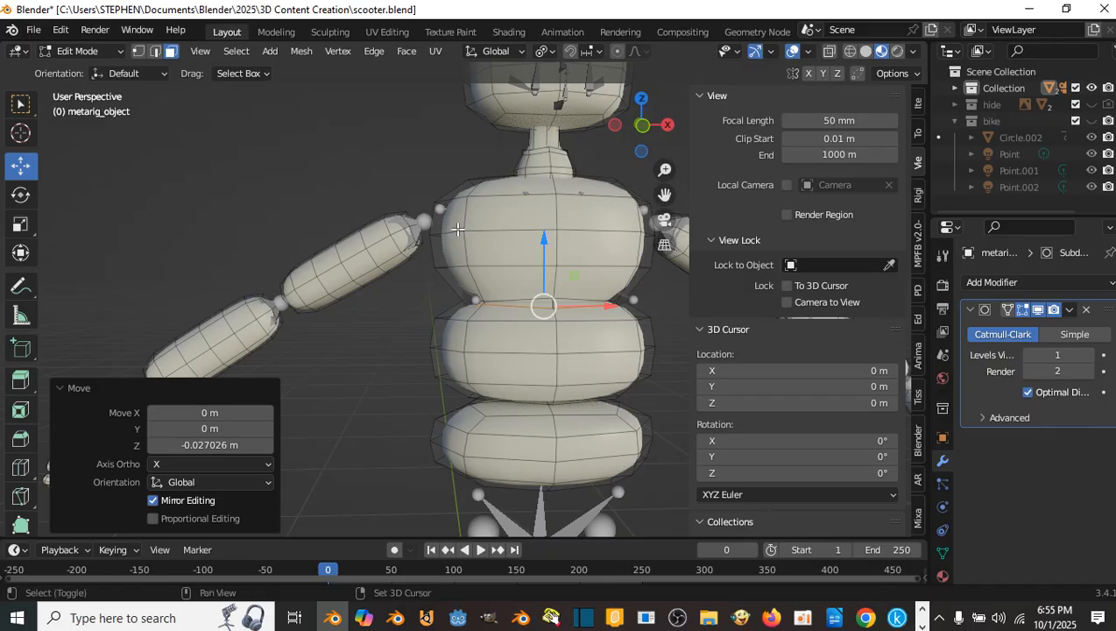
- Select the underside faces of the middle torso segment and move them down about 0.026 m along Z toward the lowest segment
key(Tab)
middle_drag(536, 280, 420, 278)
key(Tab)
scroll(488, 281, up, 4)
click(496, 270)
shift+click(412, 259)
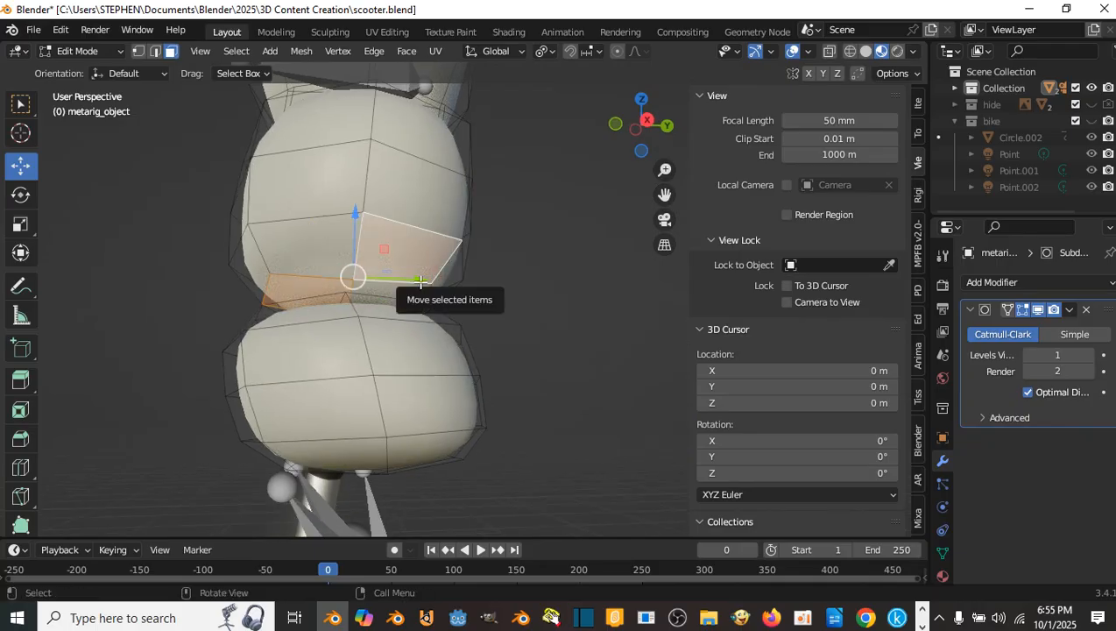
key(ctrl+z)
middle_drag(414, 290, 429, 337)
shift+click(470, 337)
middle_drag(587, 325, 482, 249)
scroll(482, 249, up, 3)
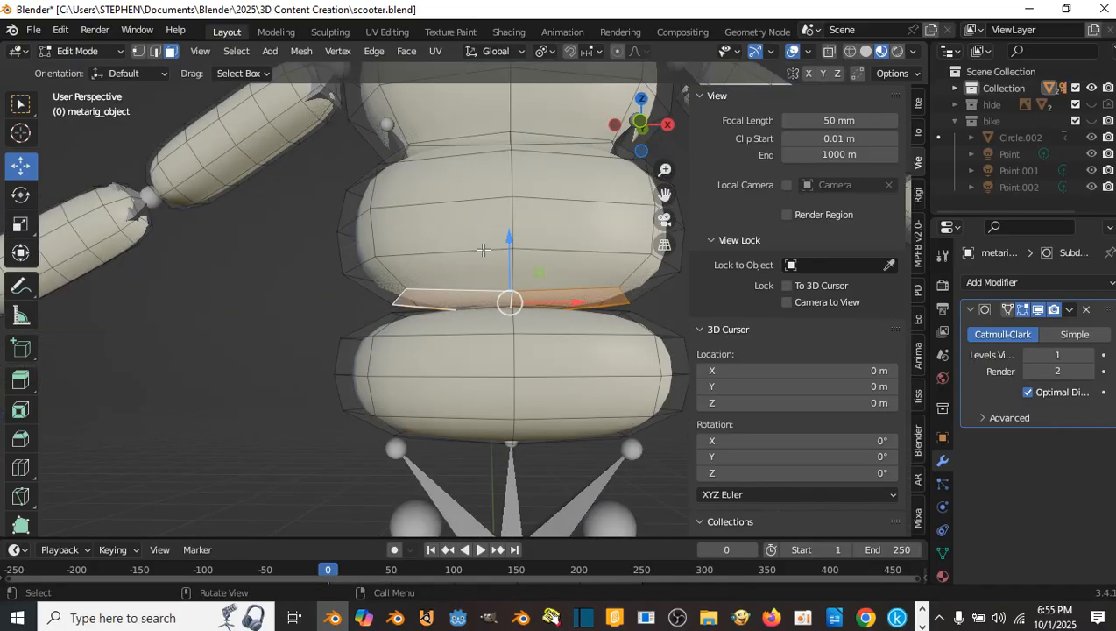
drag(516, 238, 514, 265)
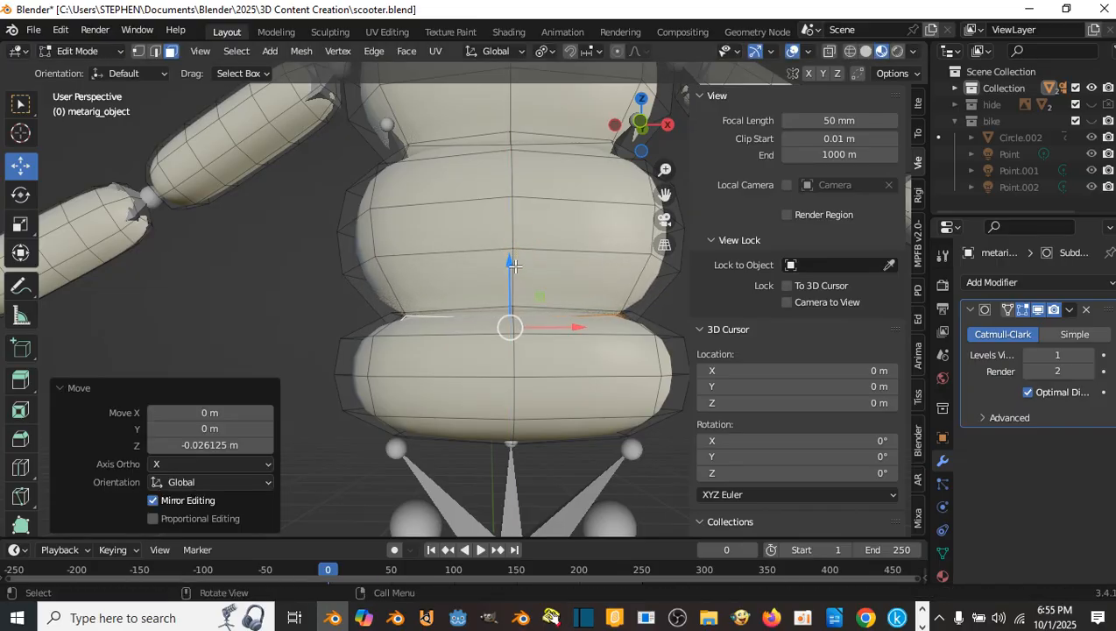
- Hide the sidebar and view the torso and hips in Object Mode beside the reference robot
key(m)
key(n)
scroll(412, 226, down, 9)
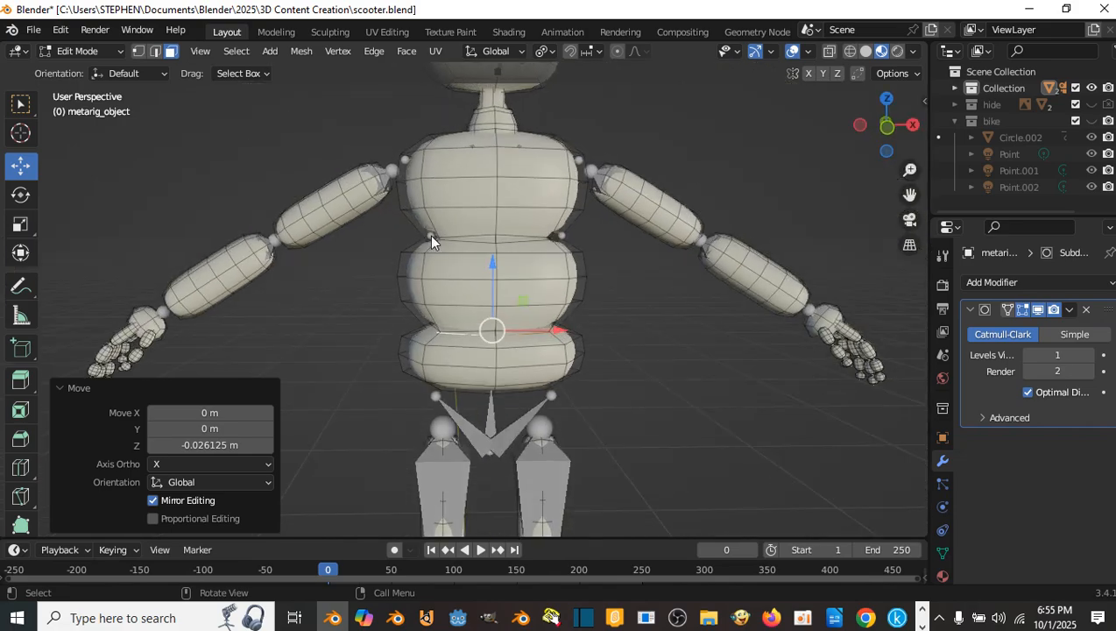
key(Tab)
middle_drag(476, 246, 467, 247)
scroll(261, 256, down, 3)
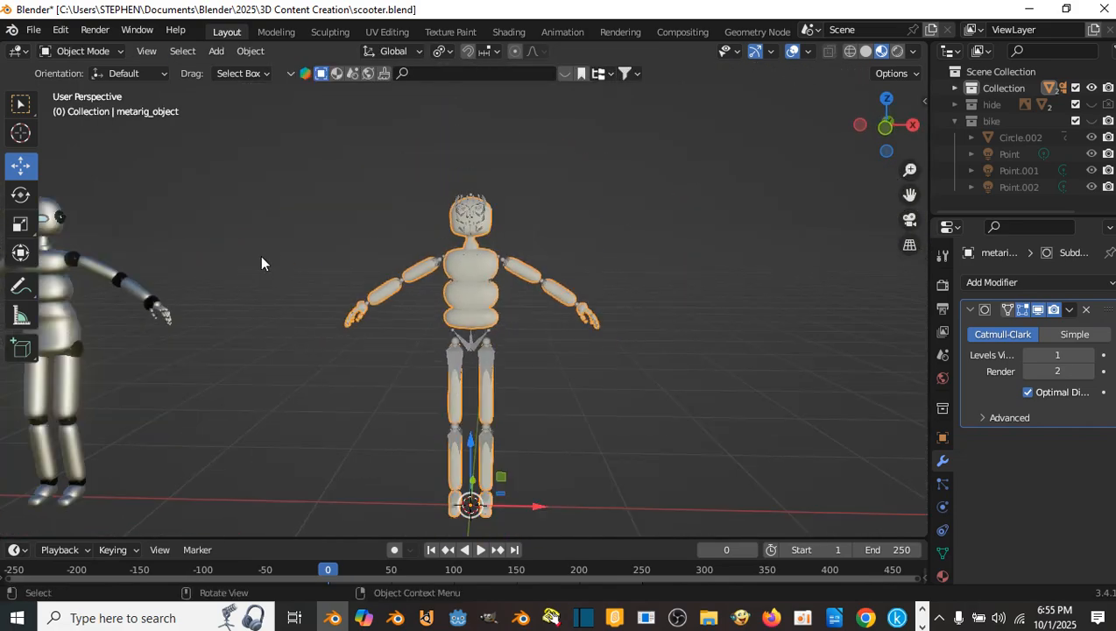
scroll(427, 271, up, 9)
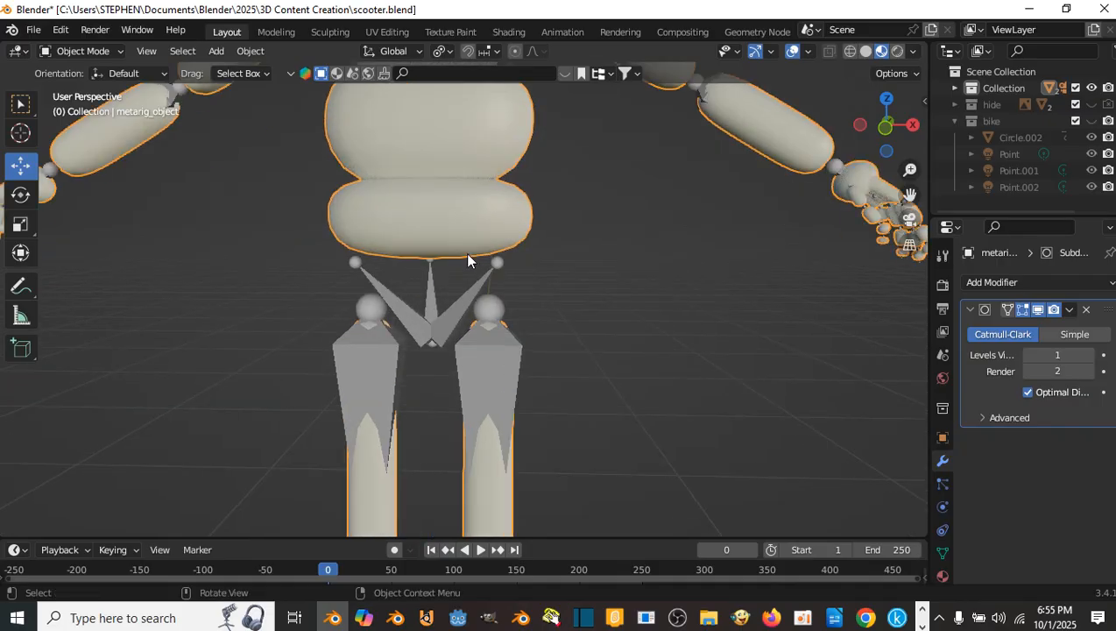
- Move the bottom faces of the lowest torso segment down about 0.014 m along Z and scale them by 1.273
key(Tab)
scroll(465, 236, up, 5)
middle_drag(465, 236, 460, 231)
click(432, 166)
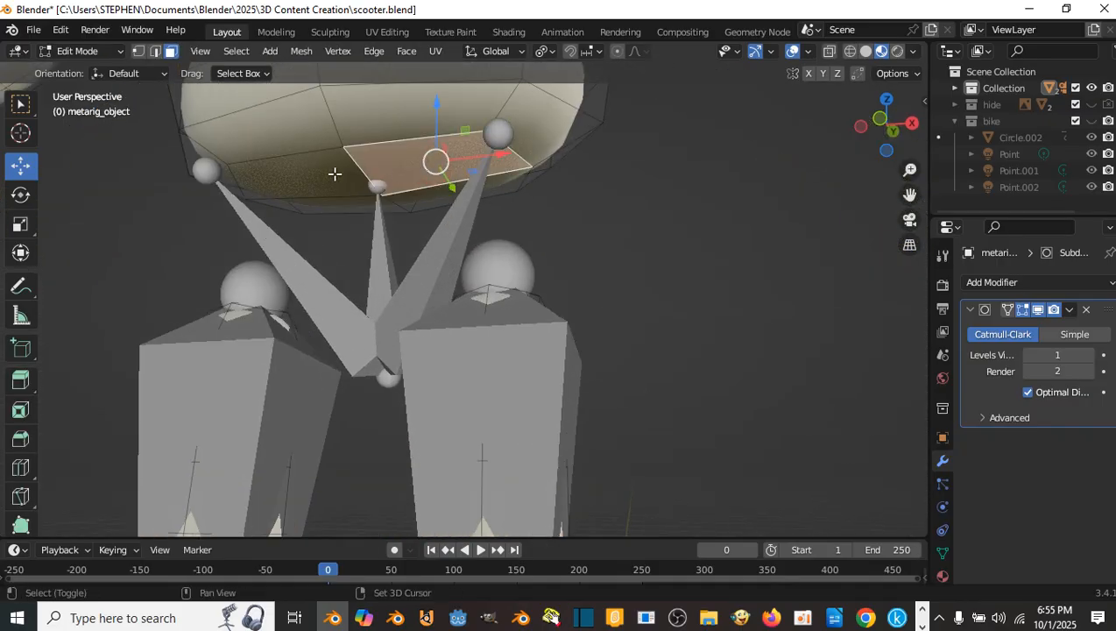
shift+click(319, 186)
middle_drag(319, 187, 499, 207)
middle_drag(505, 202, 409, 203)
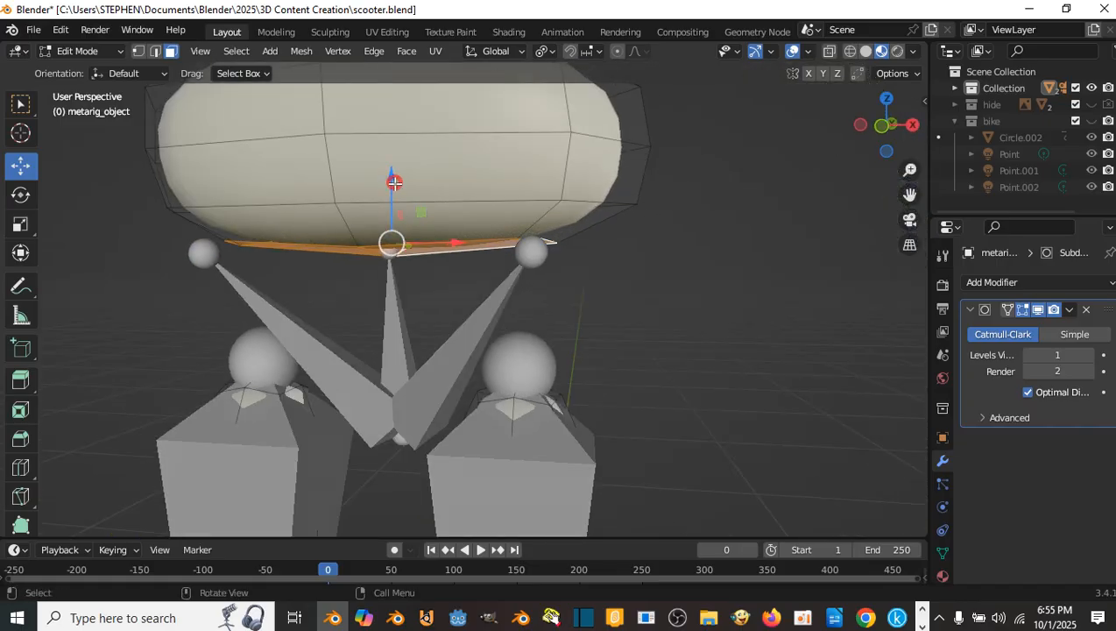
drag(394, 182, 395, 188)
key(s)
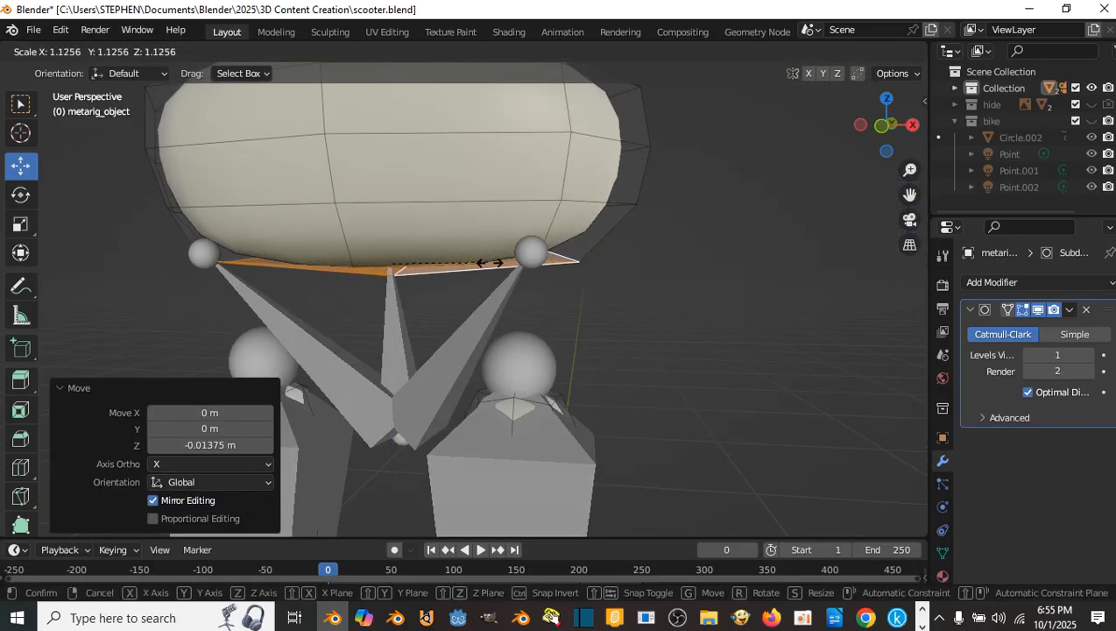
click(501, 269)
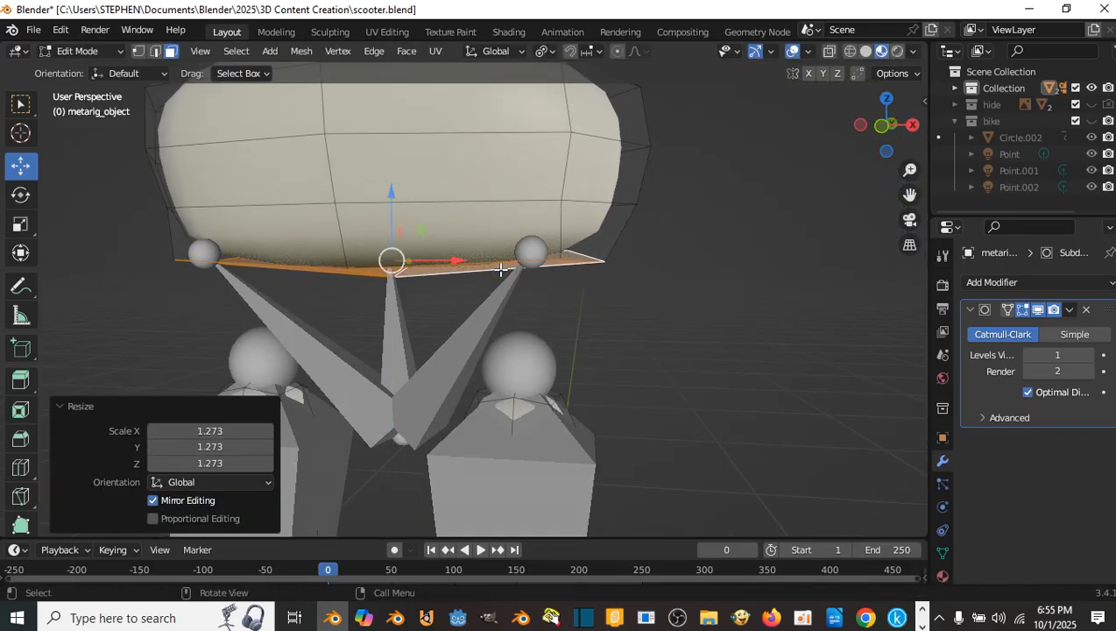
- Extrude the lowest segment's bottom faces down about 0.058 m along Z and raise the new faces by about 0.012 m
key(g)
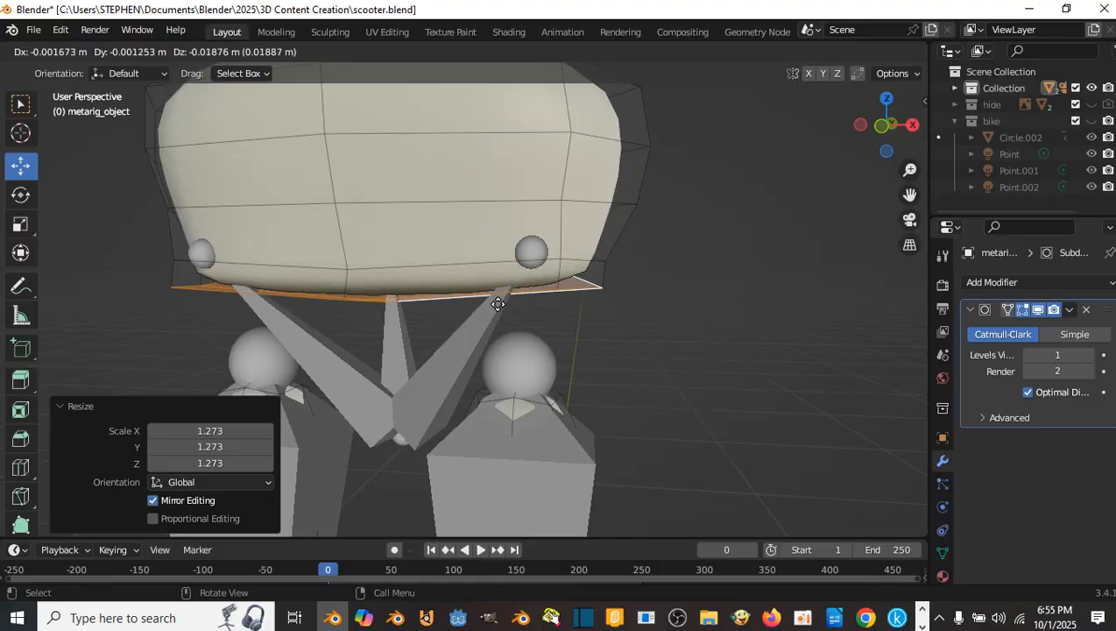
key(z)
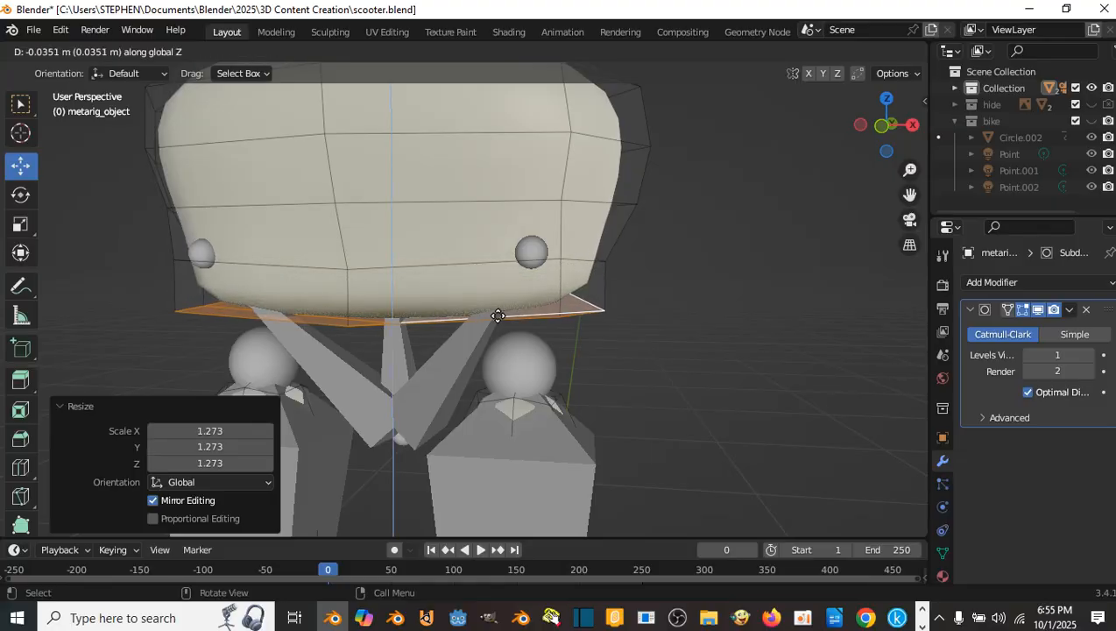
click(498, 346)
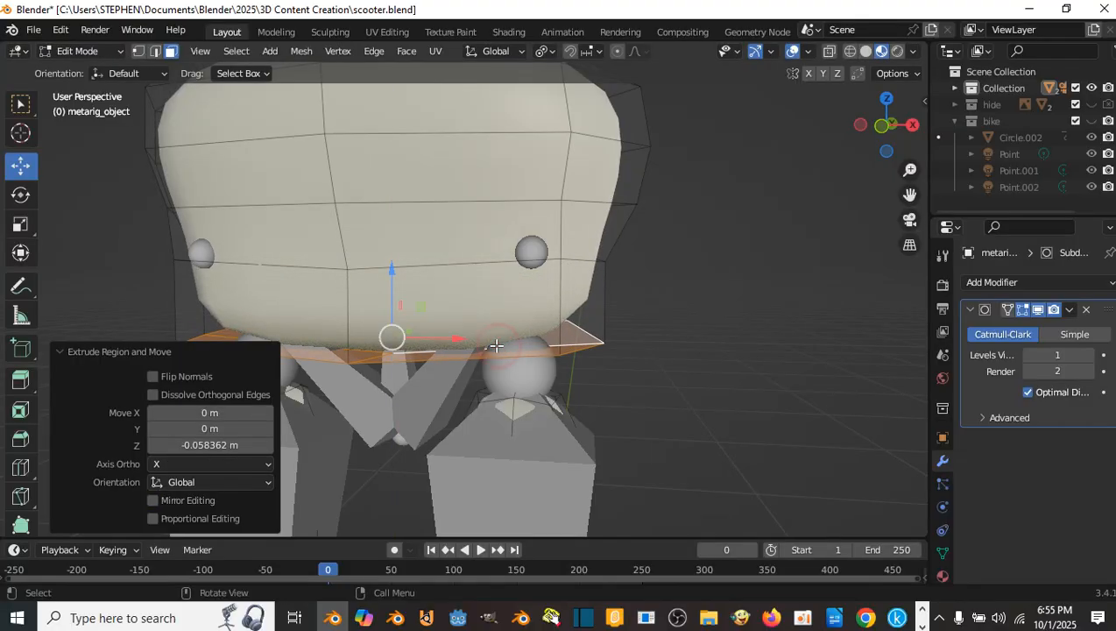
scroll(497, 345, up, 2)
shift+middle_drag(461, 328, 500, 304)
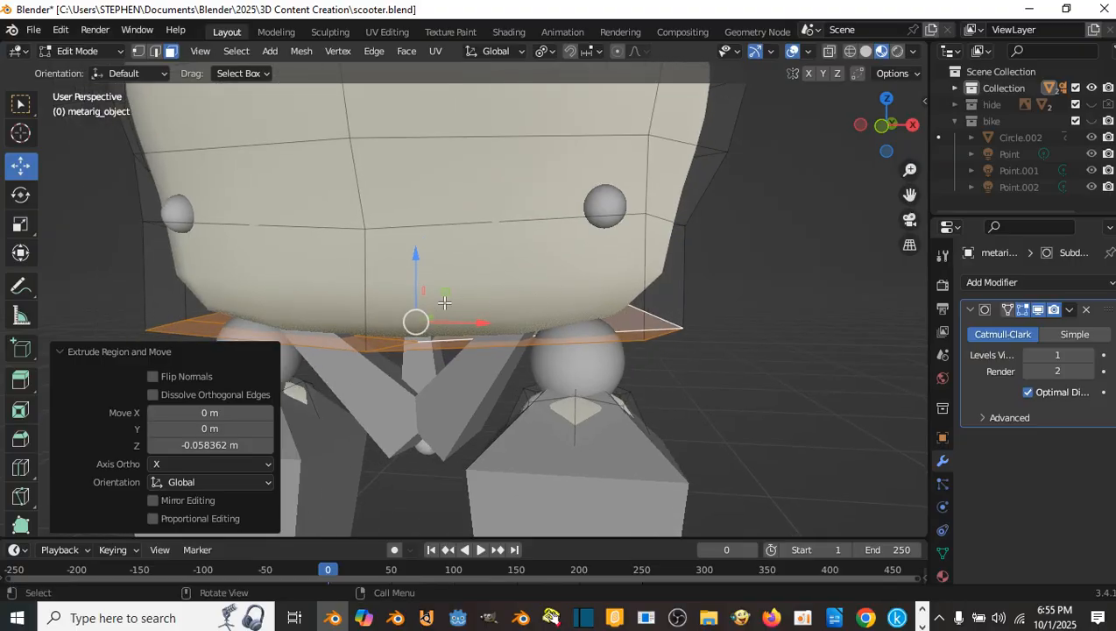
drag(423, 249, 414, 229)
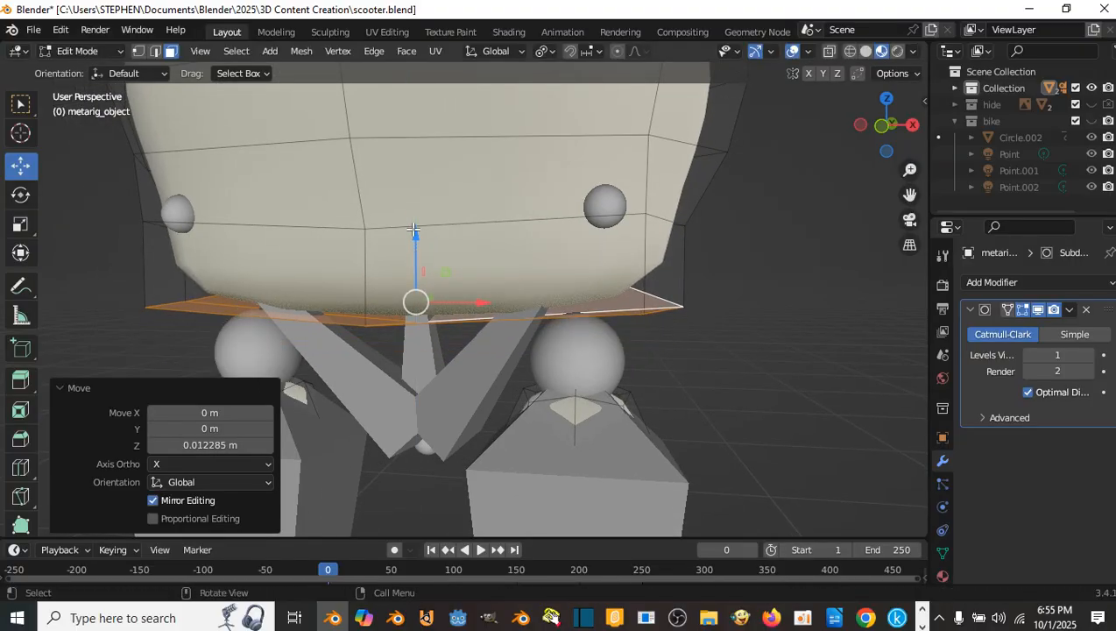
- Extrude the bottom faces down again by about 0.052 m and lower them another 0.015 m or so along Z
key(g)
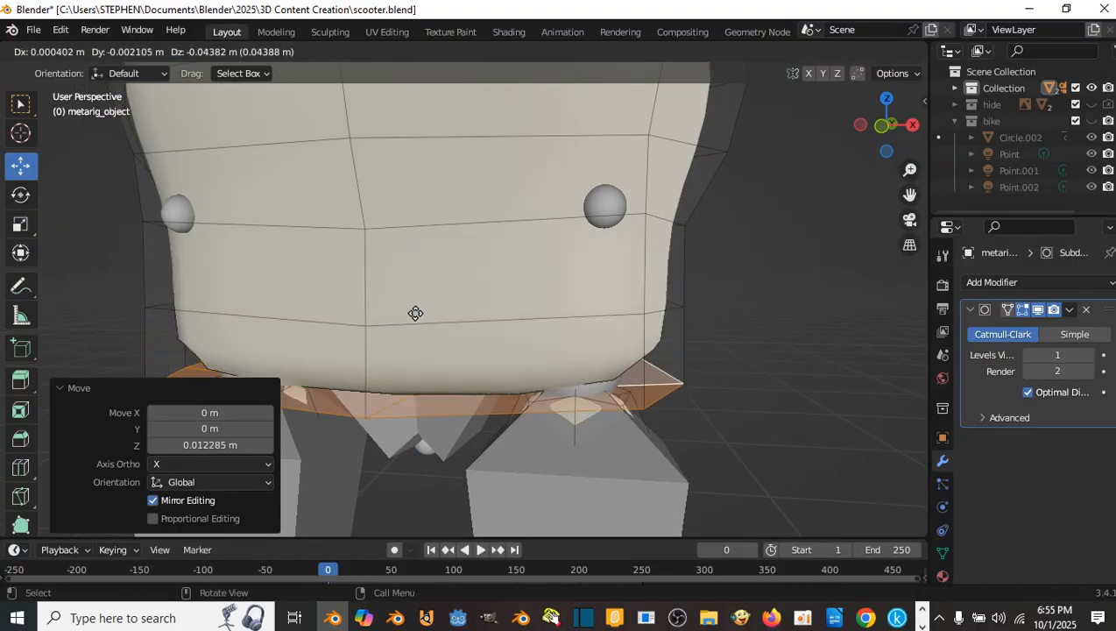
click(415, 313)
scroll(386, 304, down, 4)
middle_drag(386, 304, 399, 237)
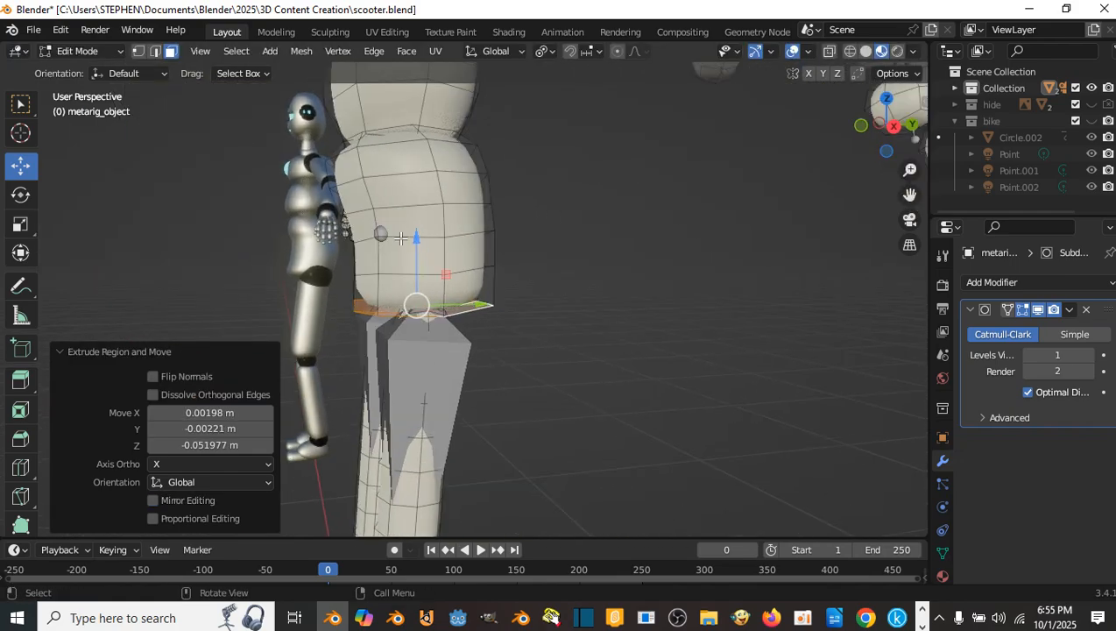
drag(418, 238, 419, 248)
- Examine the lengthened lower torso on the whole figure and close up around the hips
middle_drag(410, 254, 541, 286)
scroll(436, 273, down, 5)
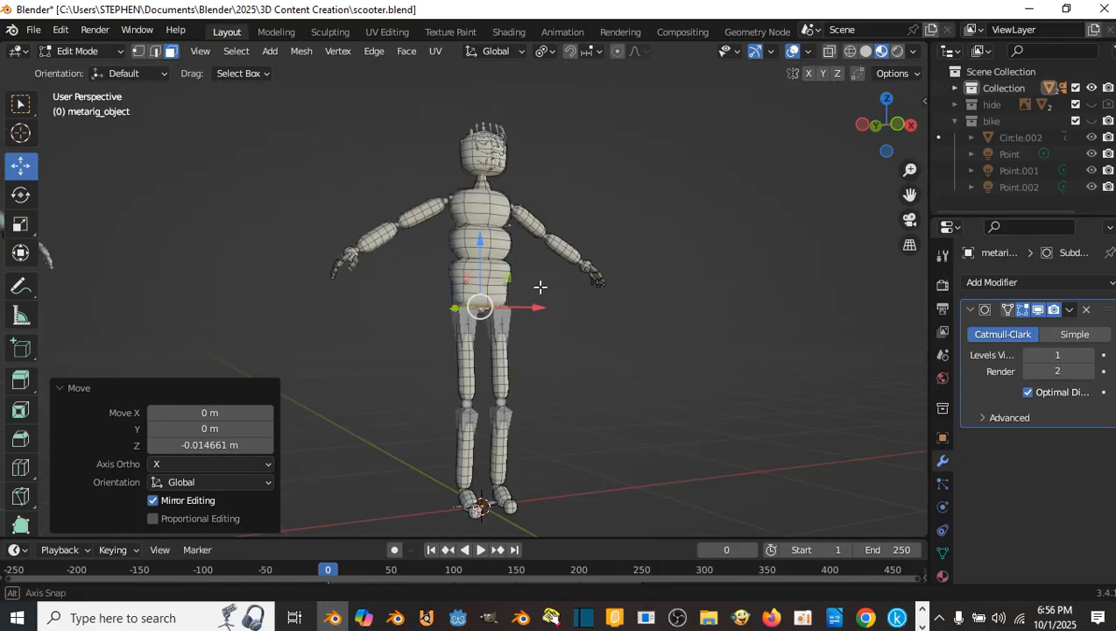
scroll(292, 296, down, 4)
shift+middle_drag(271, 299, 345, 291)
scroll(348, 290, up, 3)
middle_drag(473, 306, 394, 306)
scroll(469, 261, up, 6)
shift+middle_drag(468, 261, 452, 186)
middle_drag(457, 259, 480, 221)
shift+middle_drag(525, 292, 499, 293)
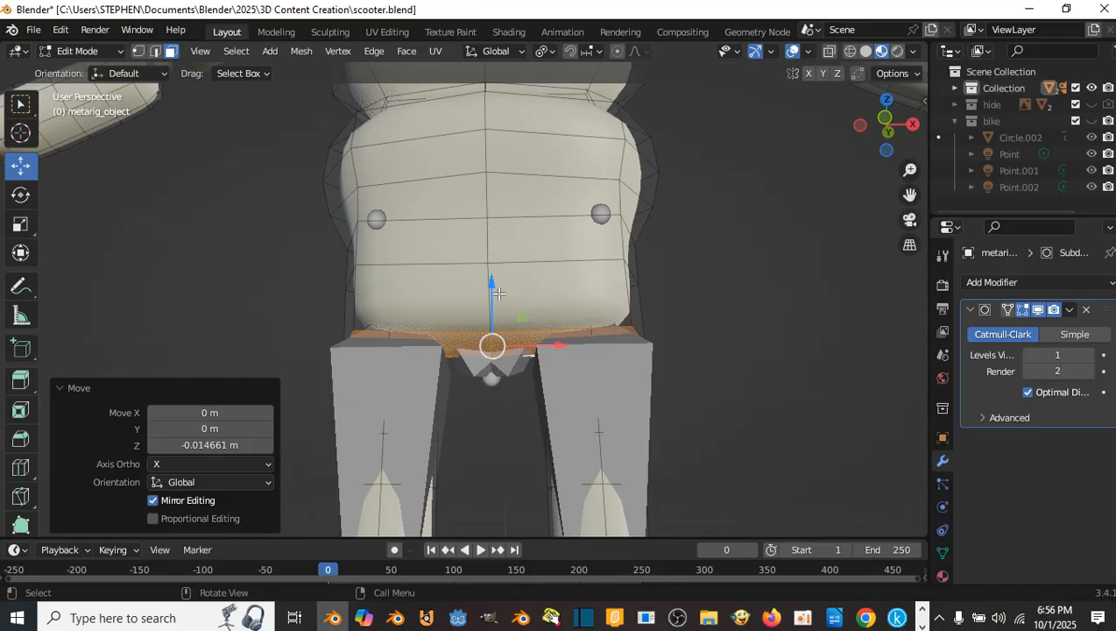
- Extrude the bottom torso faces about 0.031 m downward between the legs and scale them by 0.628
key(e)
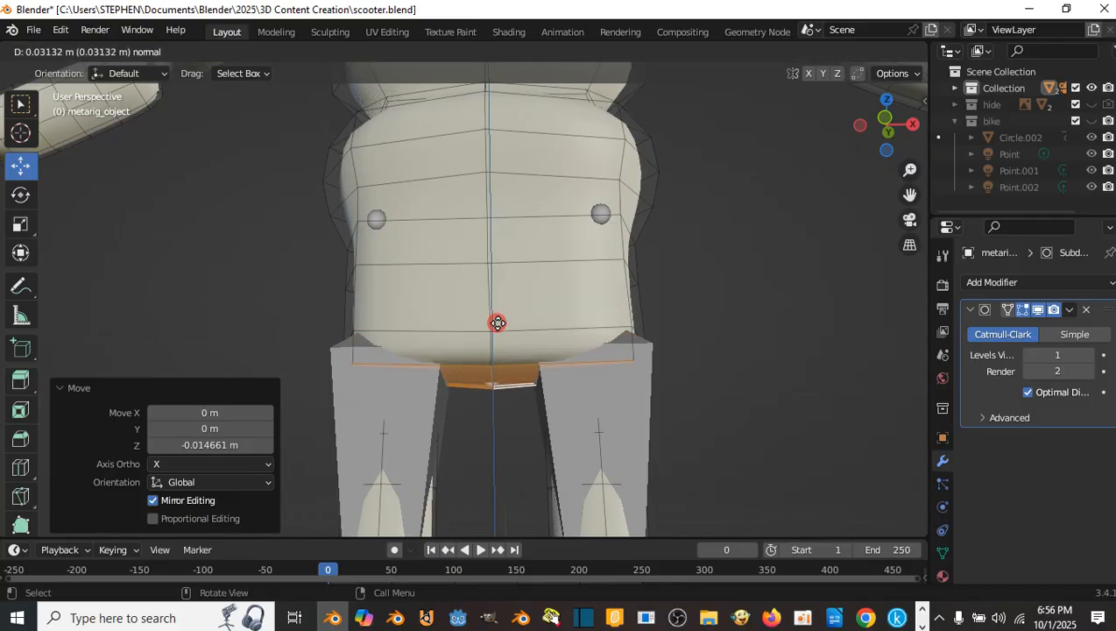
click(498, 322)
key(s)
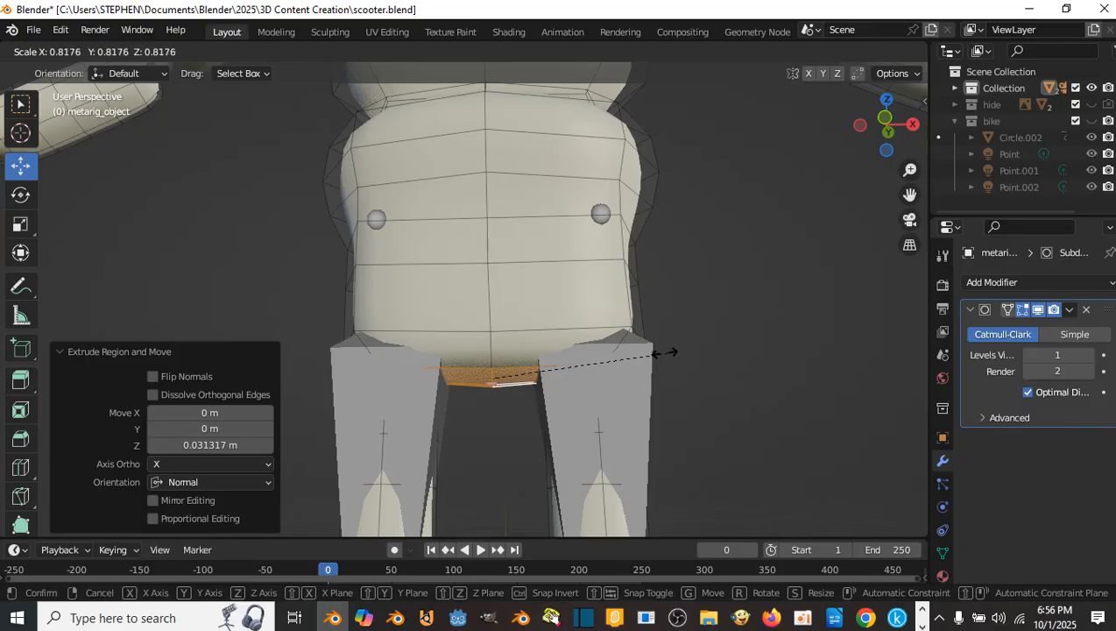
click(626, 350)
- Narrow the extruded crotch faces between the legs by a factor of 0.567 along X
middle_drag(626, 350, 120, 202)
click(20, 223)
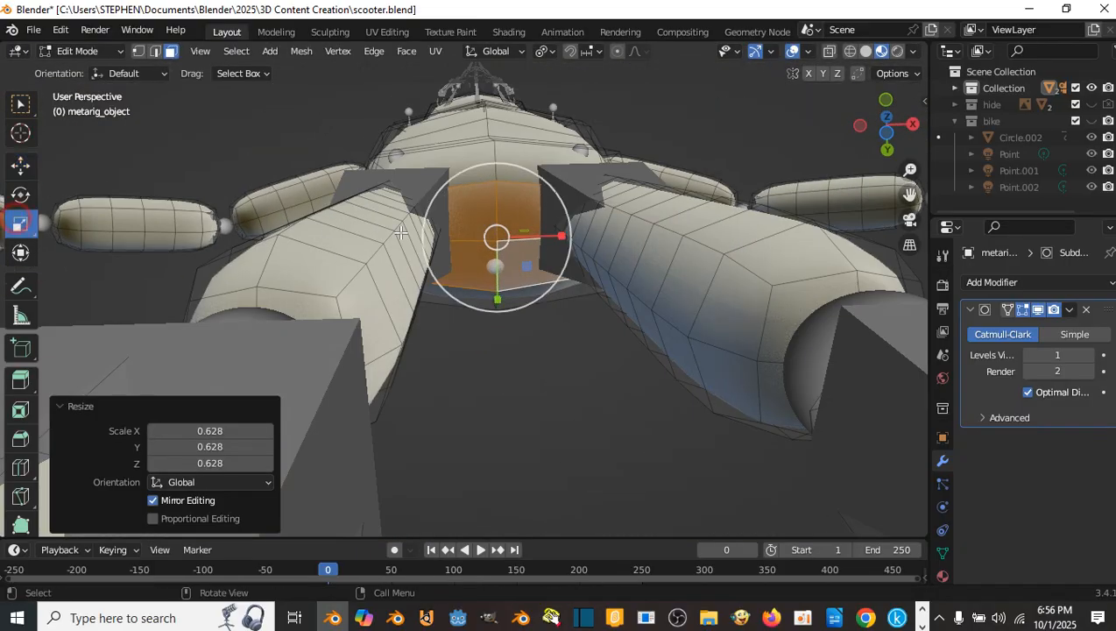
middle_drag(490, 221, 520, 303)
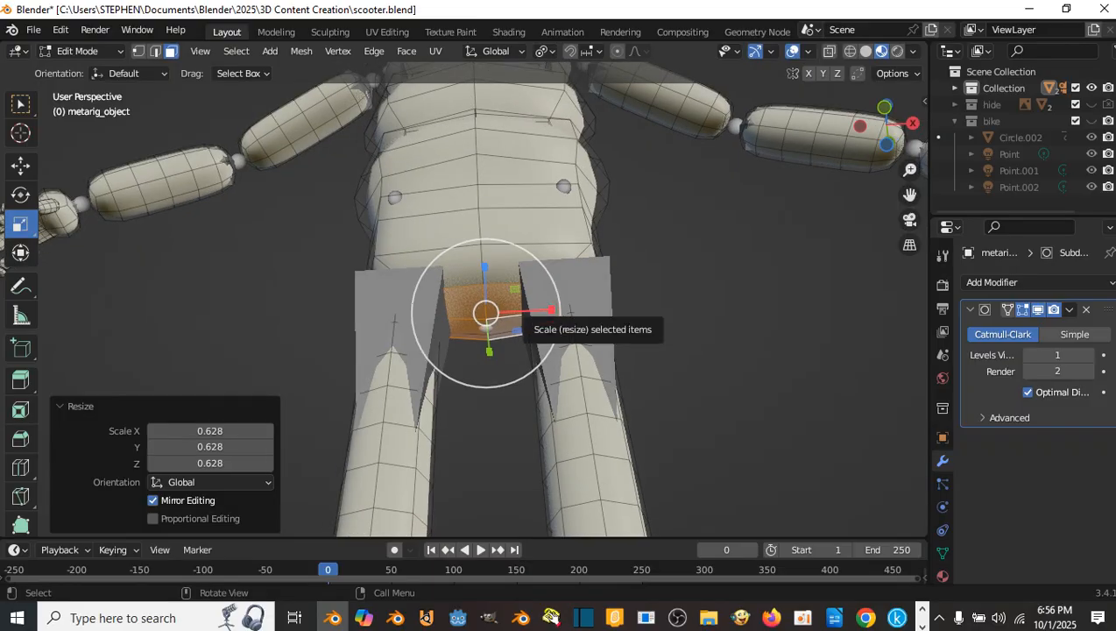
drag(545, 312, 518, 312)
- Extrude the narrowed crotch faces downward by about 0.023 m
middle_drag(519, 313, 536, 371)
key(g)
key(z)
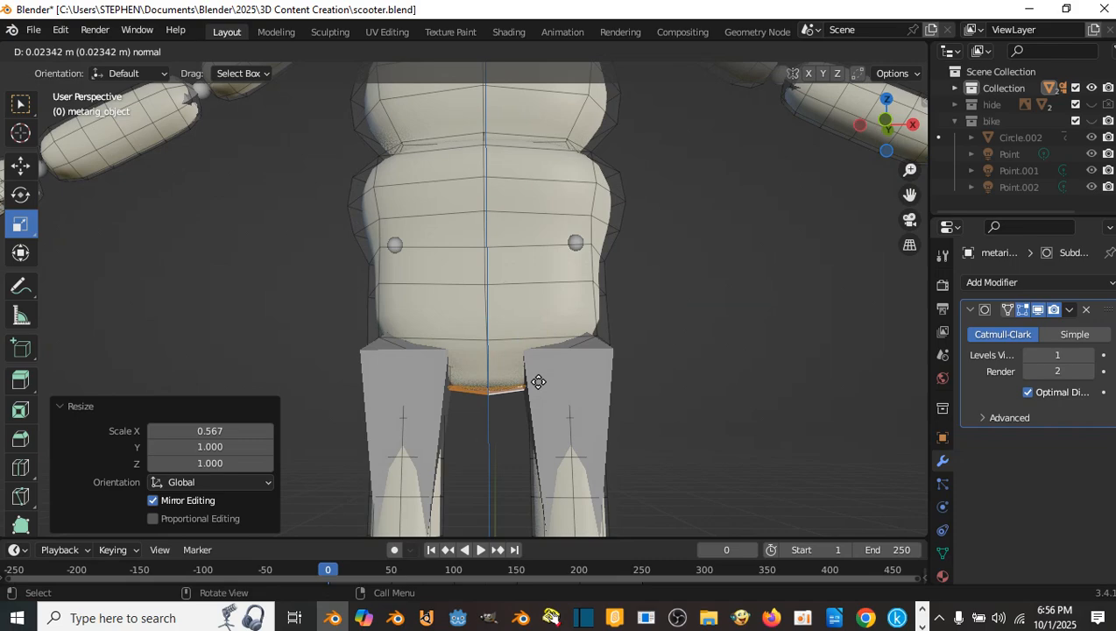
click(535, 383)
- Leave Edit Mode to view the reshaped pelvis and save the scooter.blend file
scroll(531, 389, down, 3)
middle_drag(526, 390, 559, 361)
key(Tab)
scroll(559, 360, down, 2)
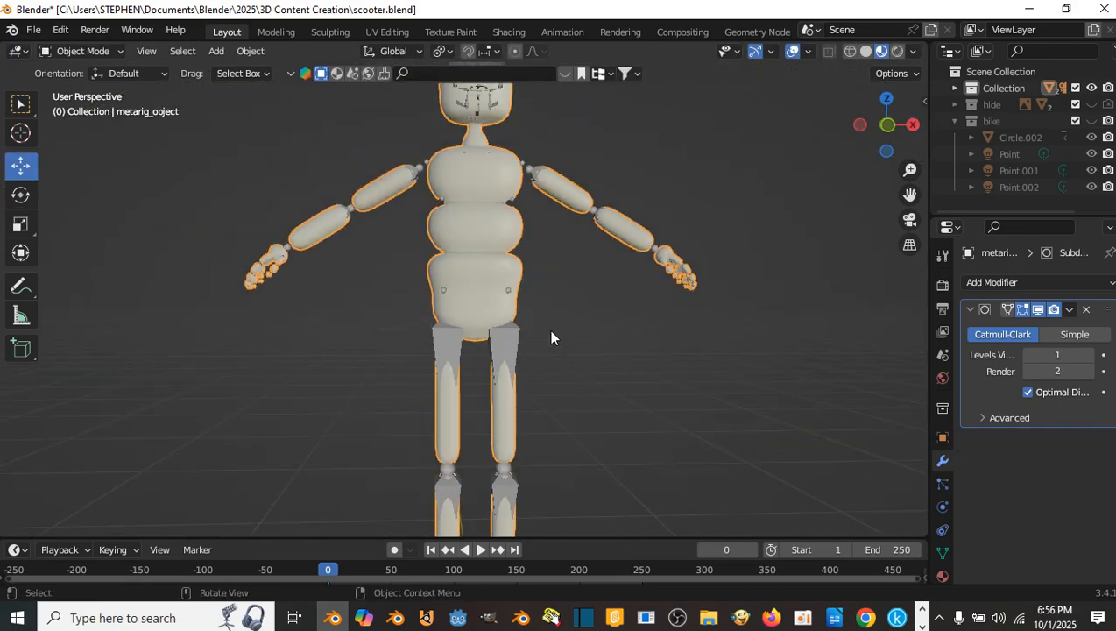
key(ctrl+s)
- Reselect the metarig_object body mesh, reopen it in Edit Mode and view the hips from behind
mouse_move(557, 296)
middle_down()
mouse_move(600, 335)
mouse_move(548, 336)
mouse_move(552, 276)
middle_up()
scroll(545, 338, up, 3)
click(523, 431)
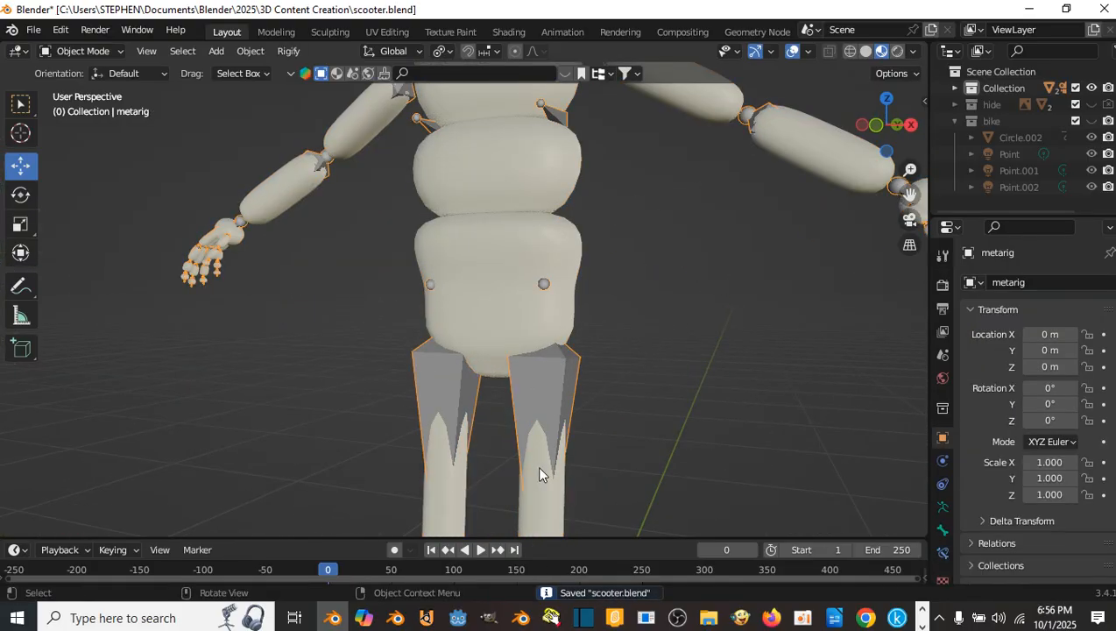
click(543, 469)
key(Tab)
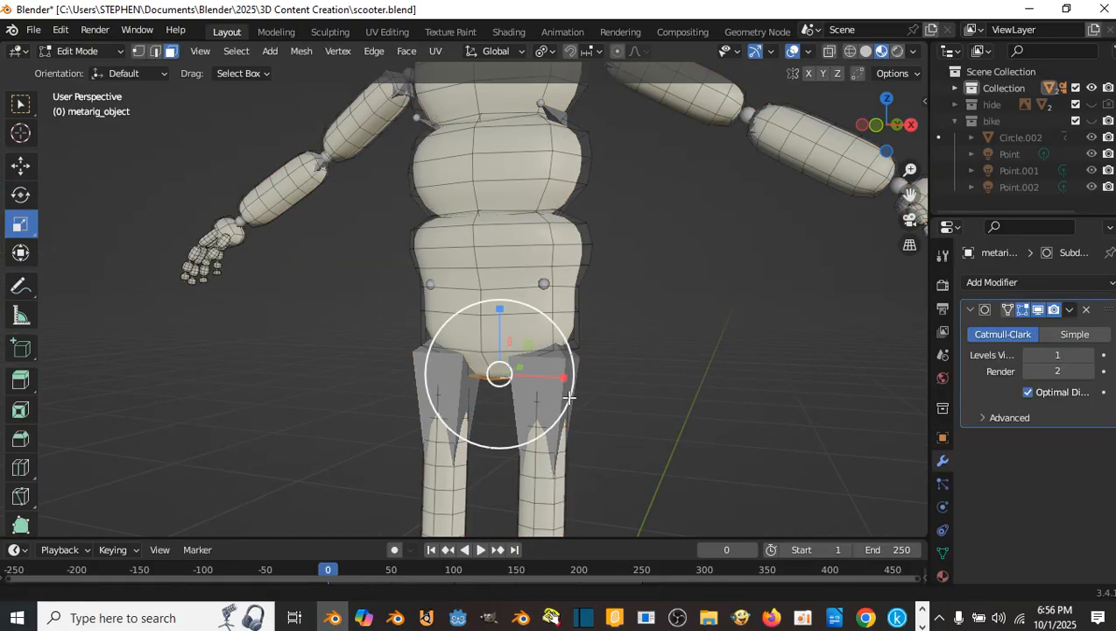
scroll(561, 376, down, 2)
scroll(565, 258, down, 1)
middle_drag(562, 254, 272, 294)
middle_drag(451, 274, 529, 292)
scroll(403, 269, up, 4)
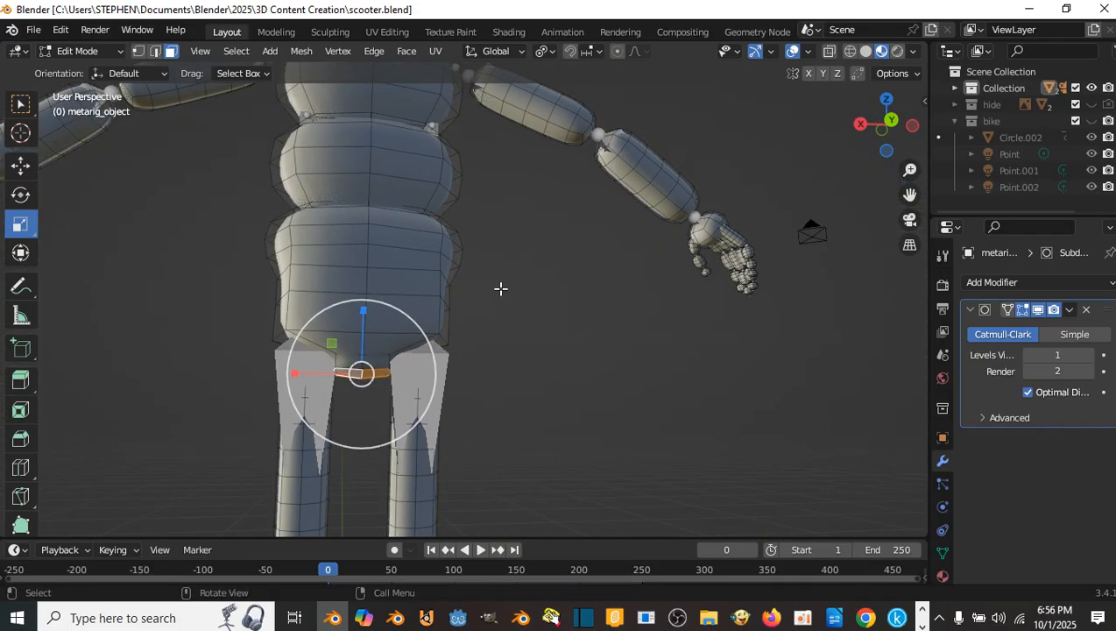
- Select the face loop around the middle of the pelvis and scale it by 1.165 with proportional editing
scroll(501, 289, down, 3)
scroll(470, 276, up, 3)
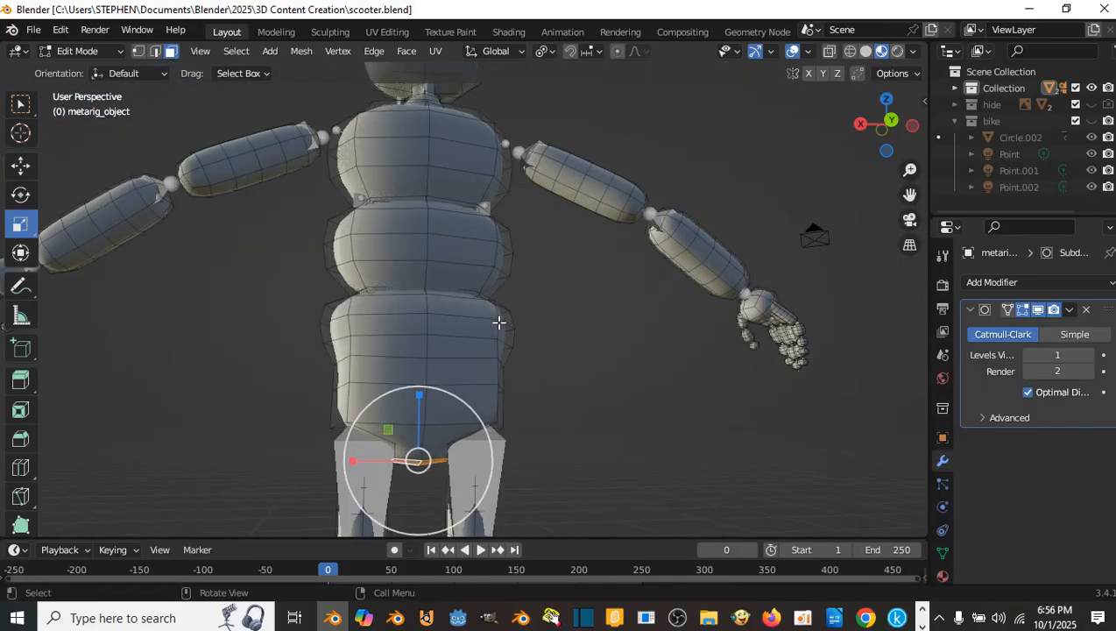
alt+click(493, 369)
alt+click(501, 371)
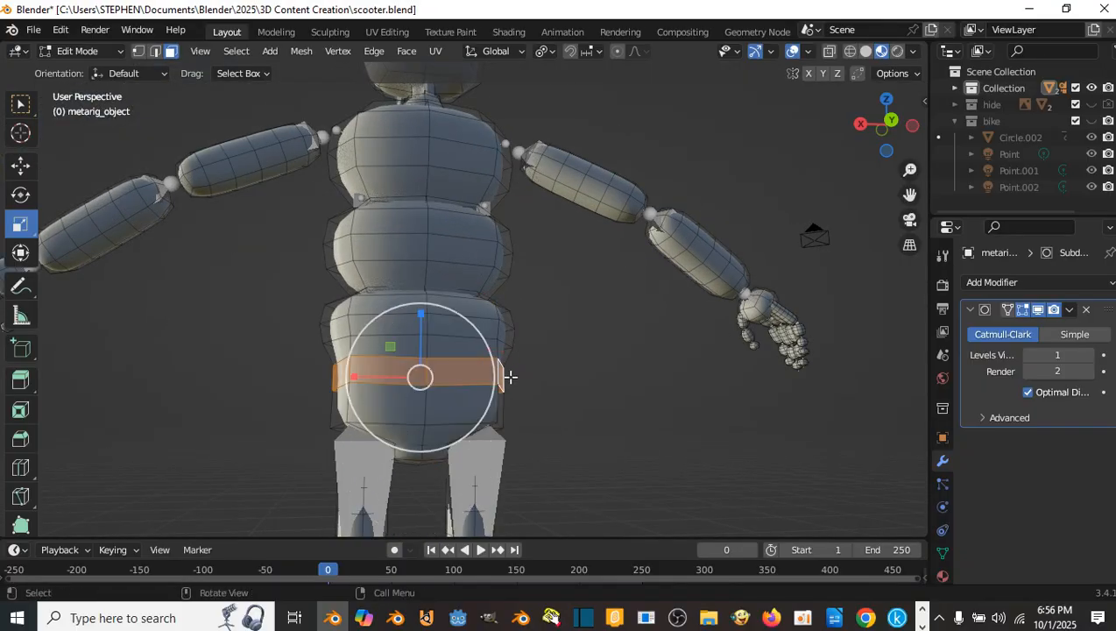
middle_drag(506, 374, 509, 394)
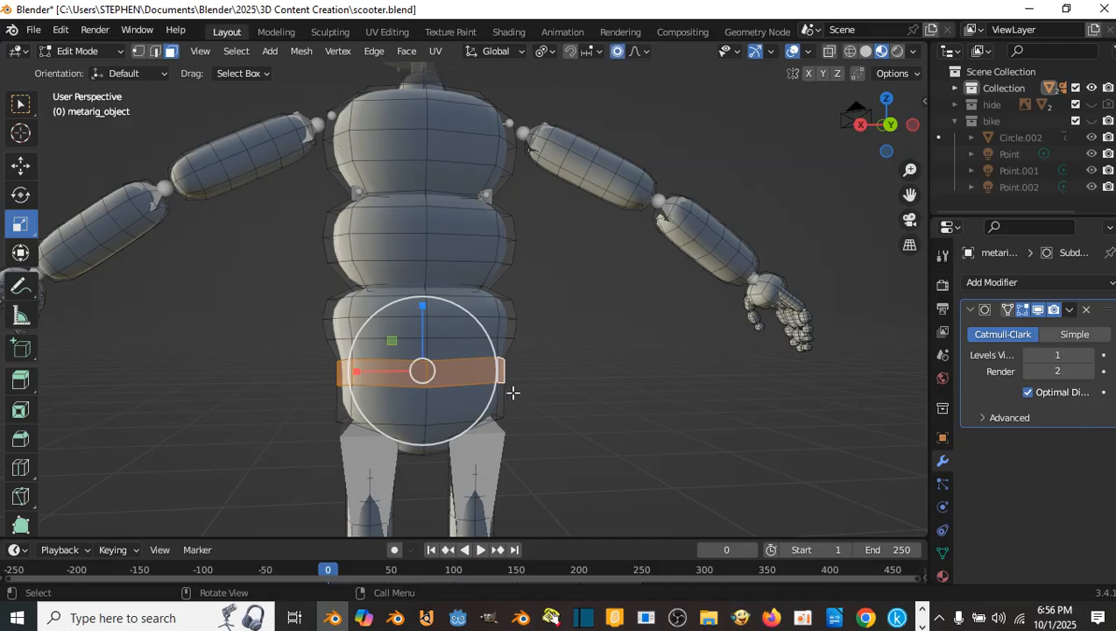
key(s)
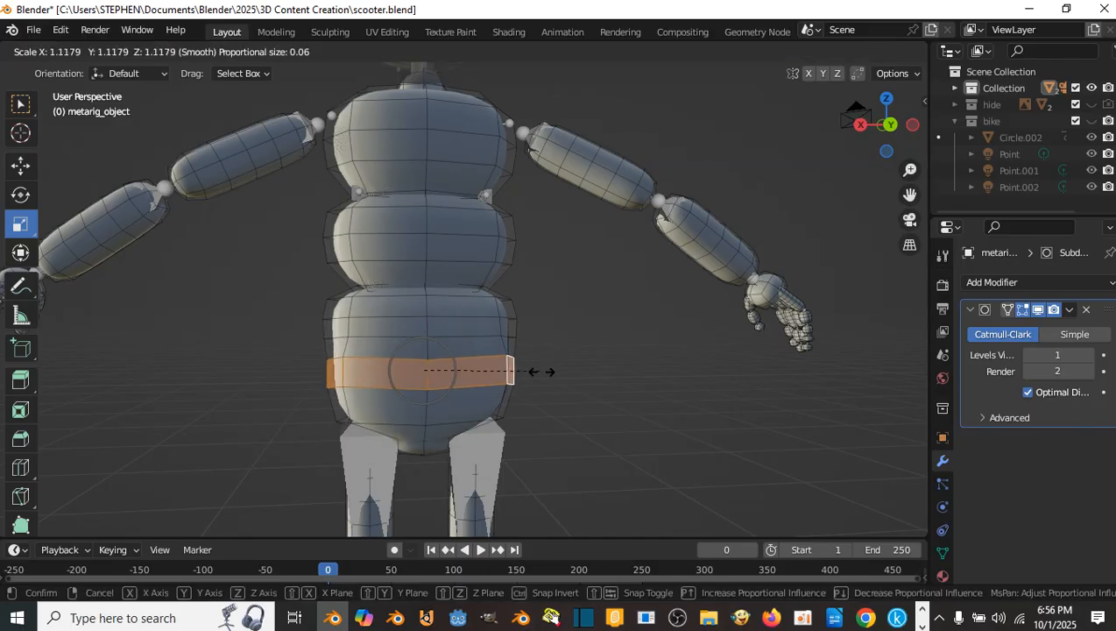
click(544, 372)
scroll(533, 356, down, 3)
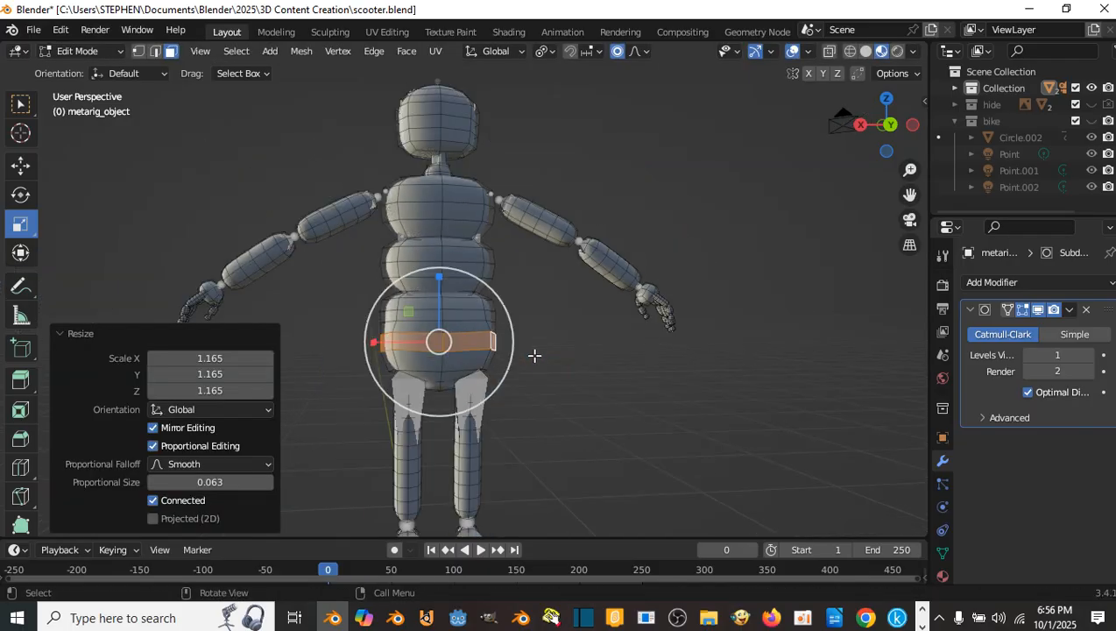
- Leave Edit Mode, save the scooter.blend file and view the whole body from the front
key(Tab)
middle_drag(455, 310, 582, 276)
key(ctrl+s)
scroll(581, 328, down, 3)
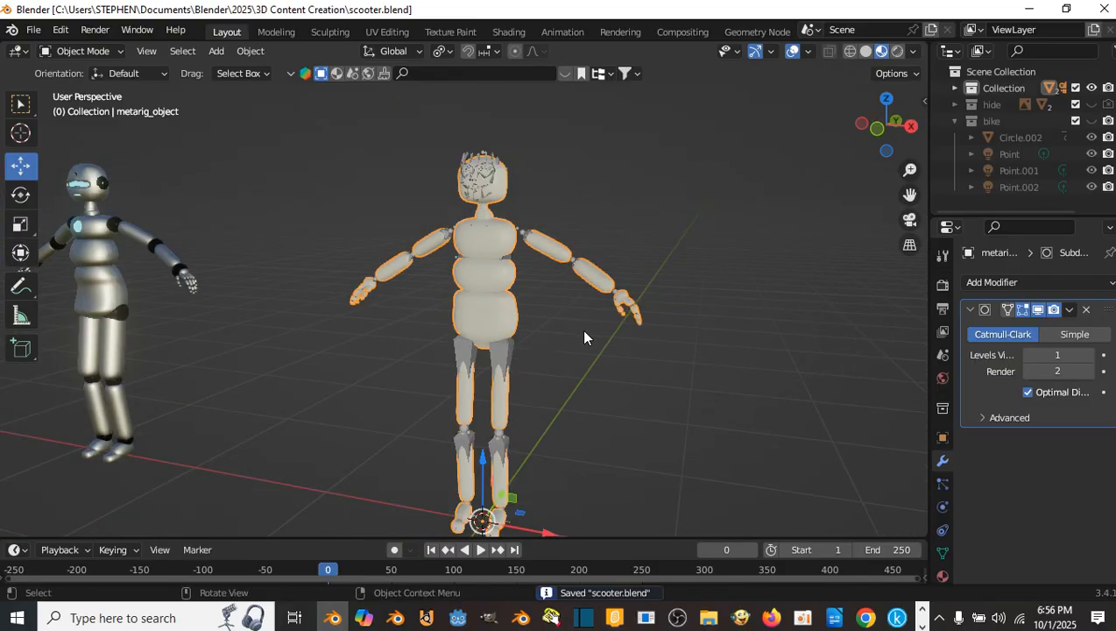
shift+middle_drag(581, 331, 574, 266)
scroll(516, 333, up, 4)
shift+middle_drag(627, 138, 595, 246)
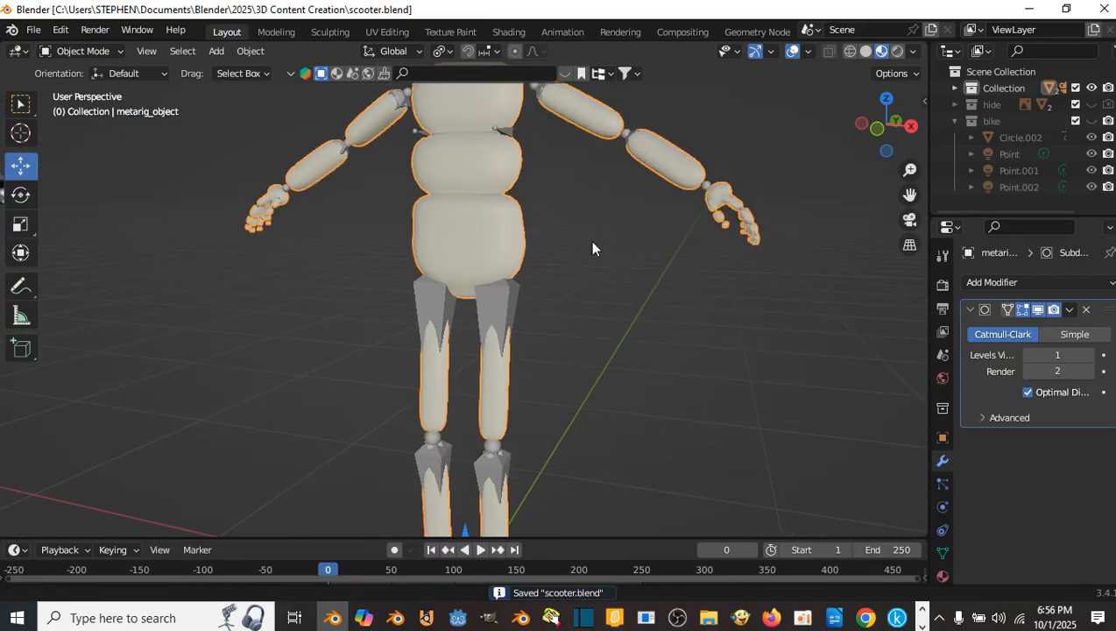
shift+middle_drag(596, 177, 572, 280)
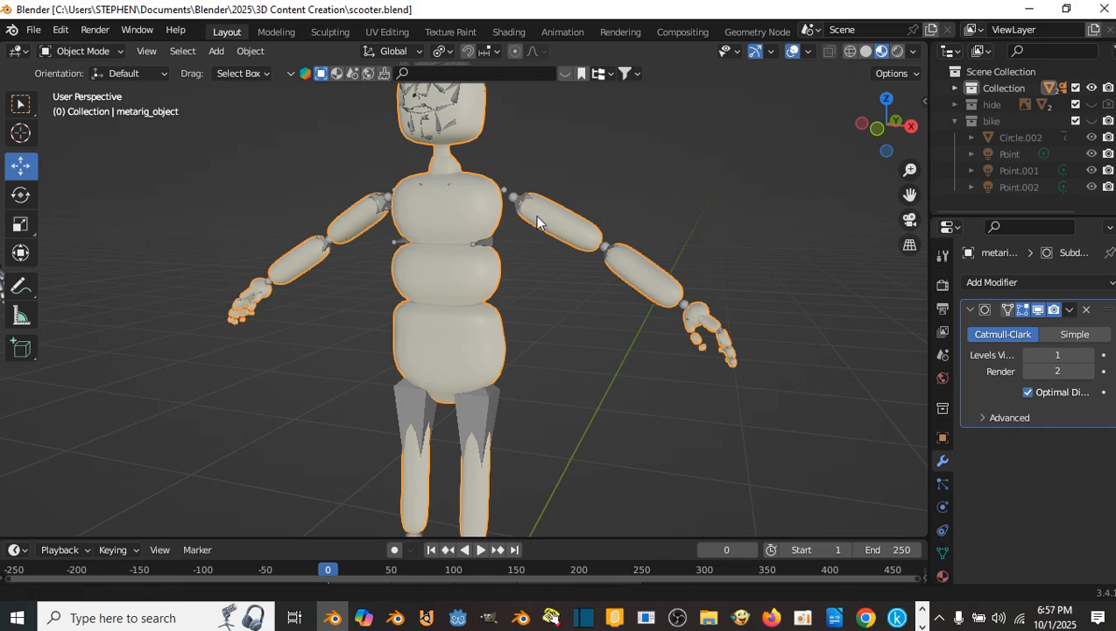
shift+middle_drag(536, 219, 545, 245)
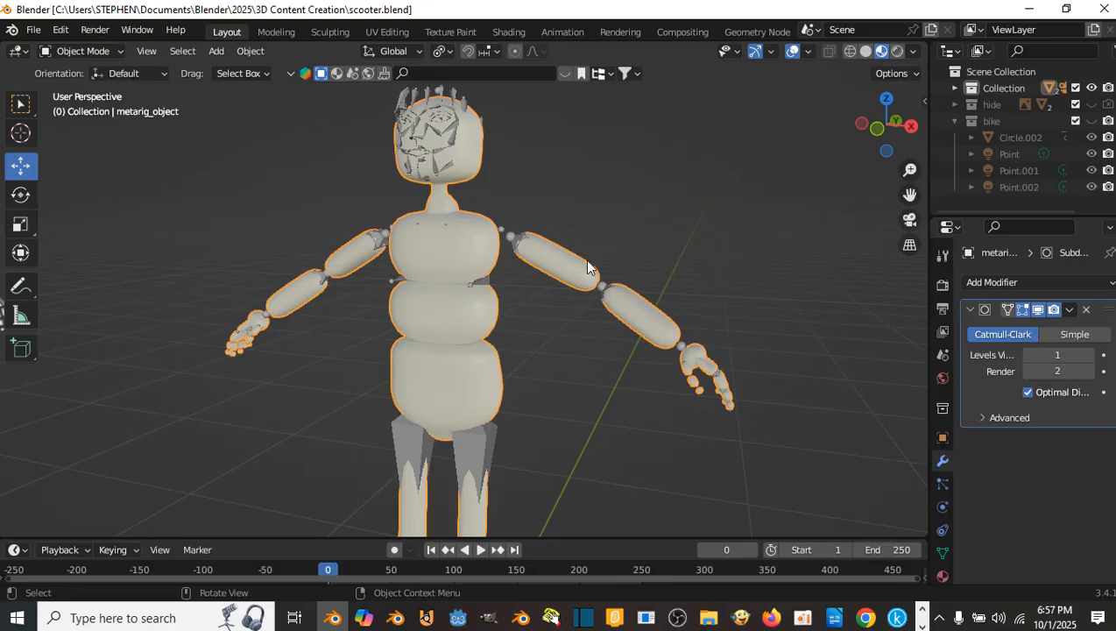
- Reopen the body mesh in Edit Mode and enable mesh symmetry on the X axis
click(84, 51)
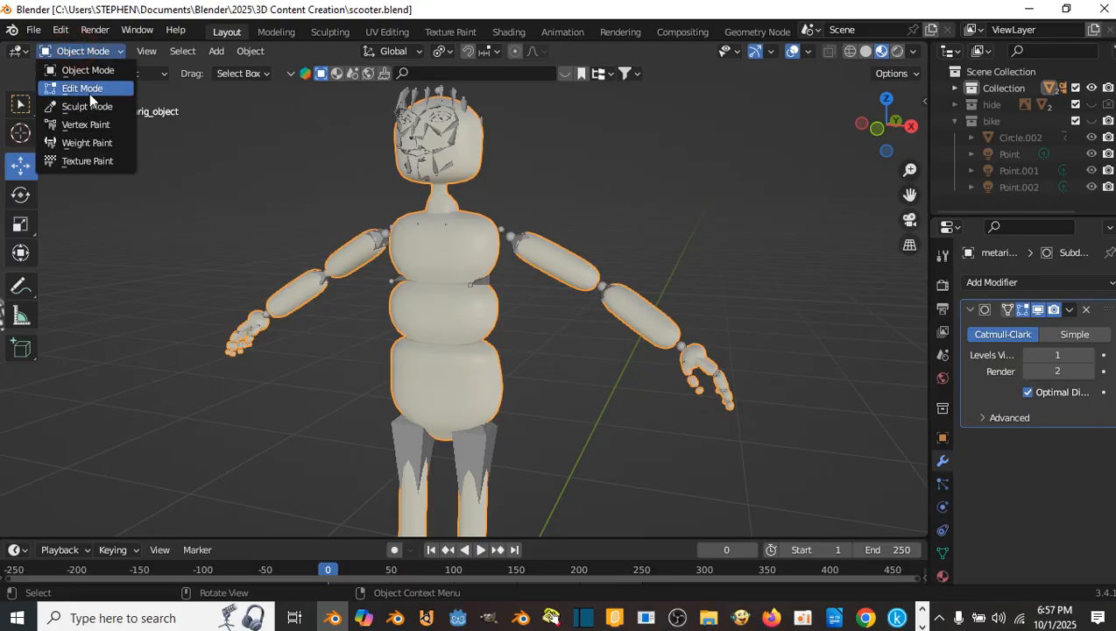
click(89, 85)
shift+middle_drag(498, 230, 474, 252)
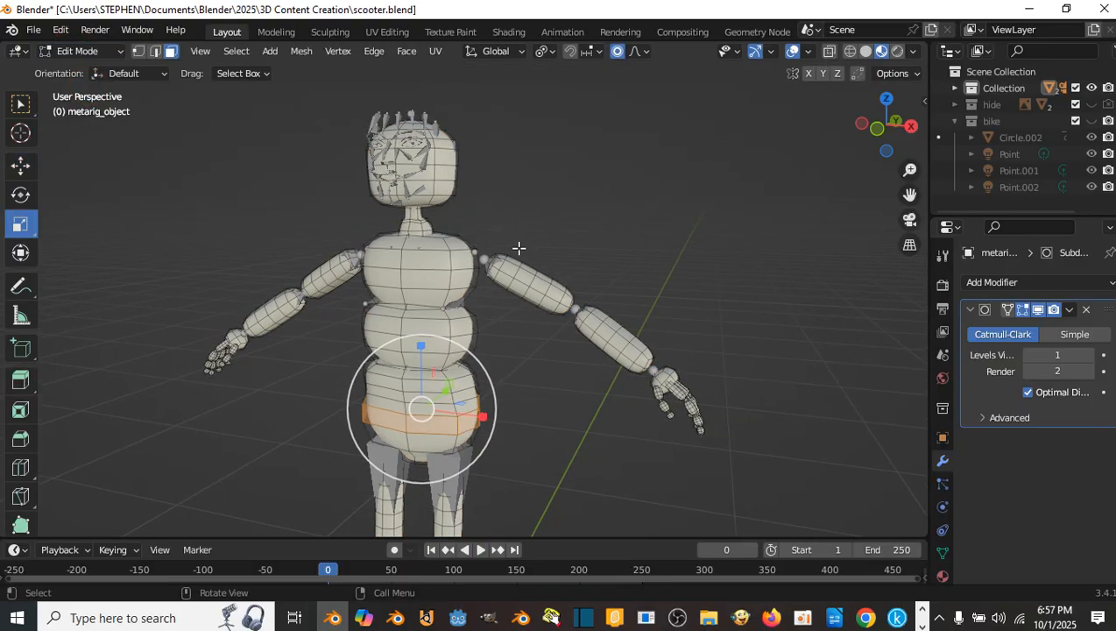
click(808, 74)
click(914, 75)
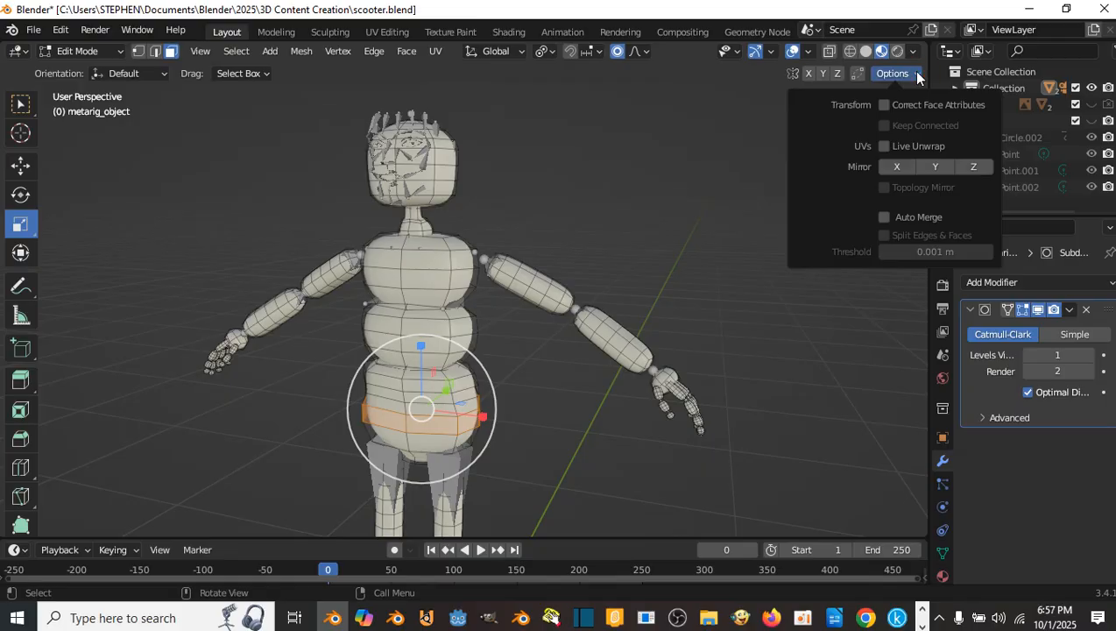
click(916, 74)
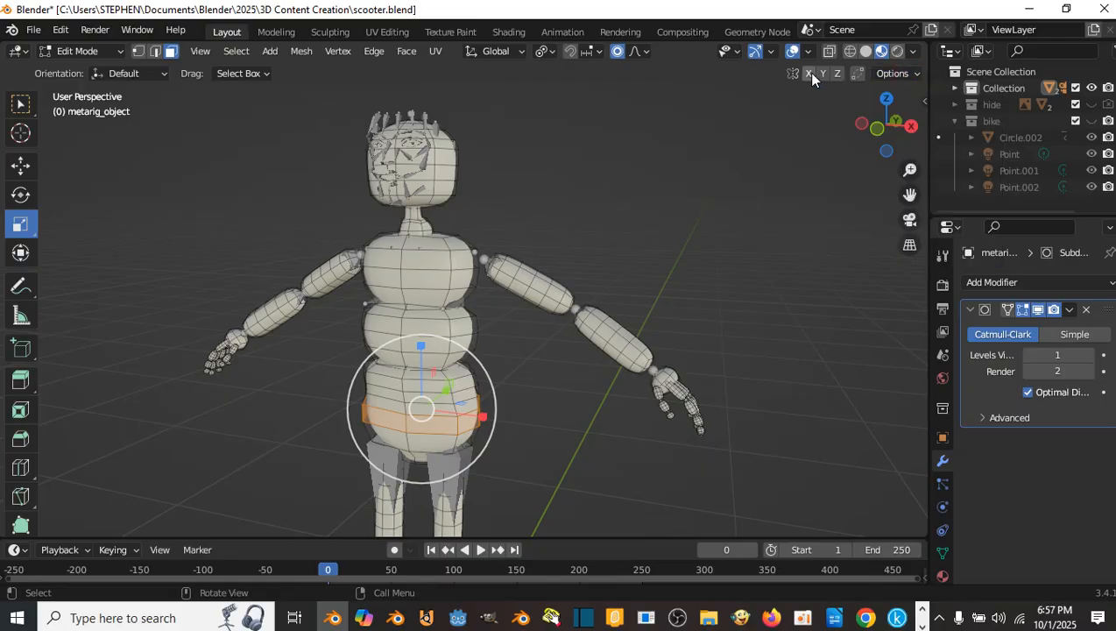
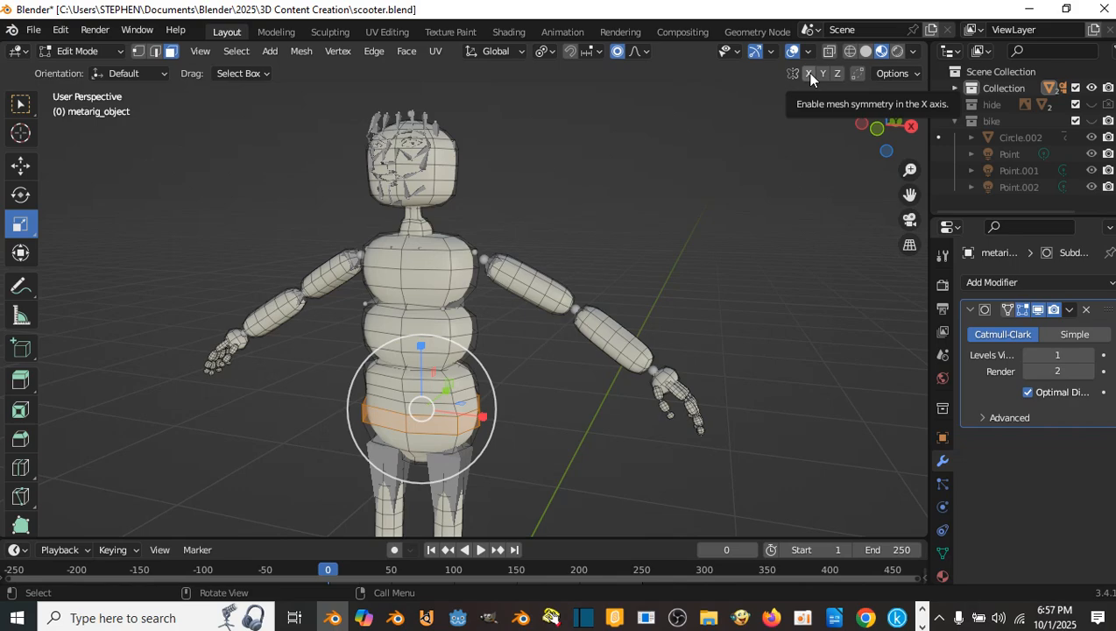
click(809, 74)
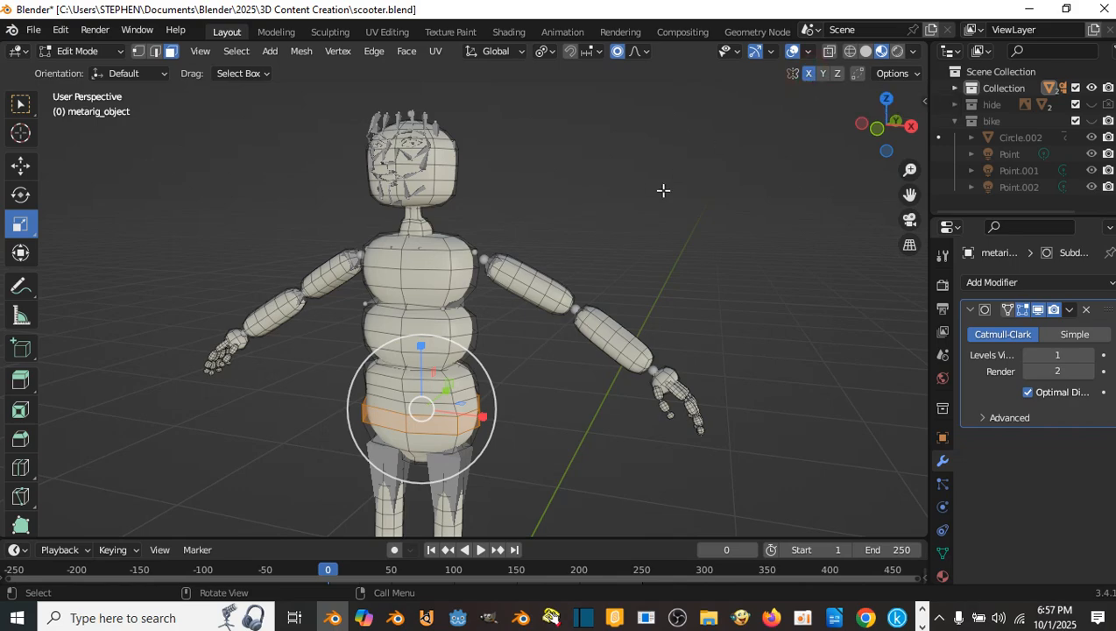
click(808, 75)
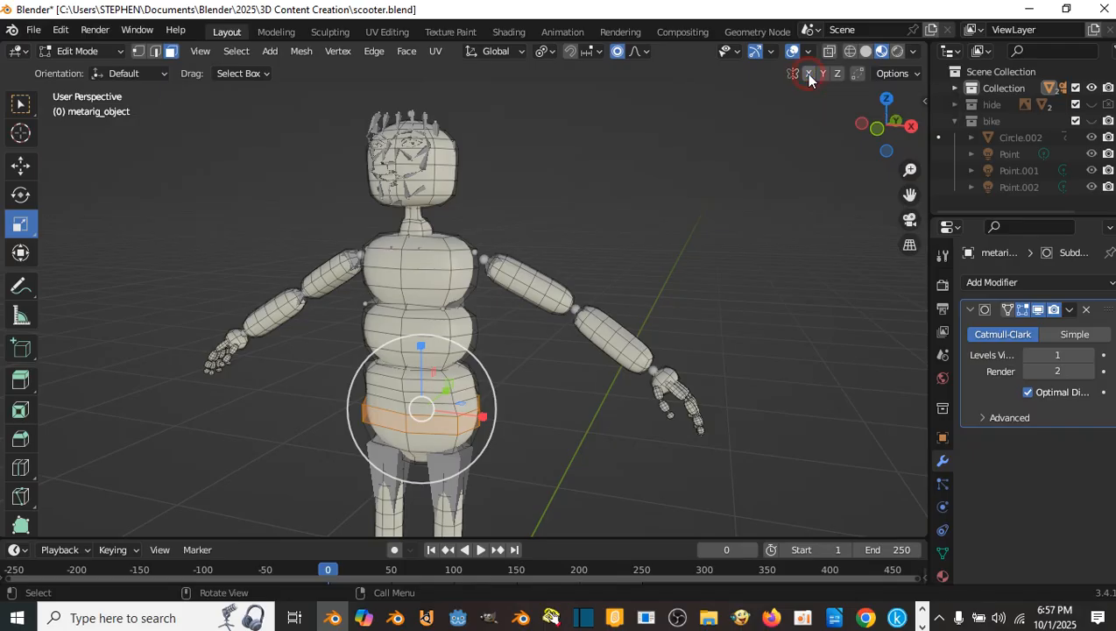
- Examine the pelvis and upper legs from the front, side and below
middle_drag(541, 243, 623, 200)
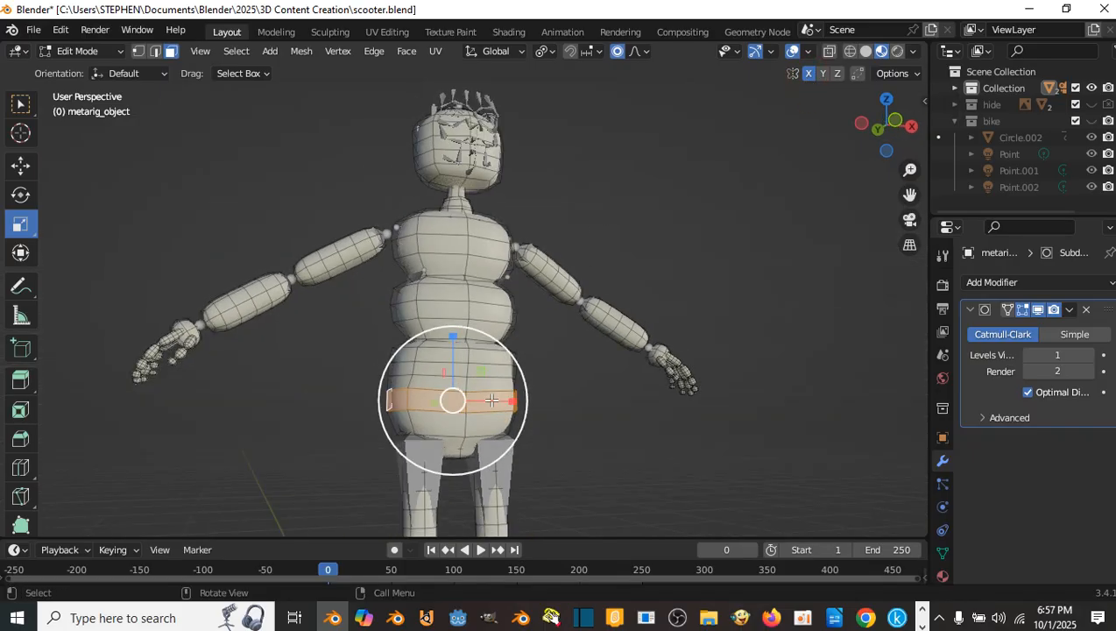
middle_drag(490, 398, 470, 412)
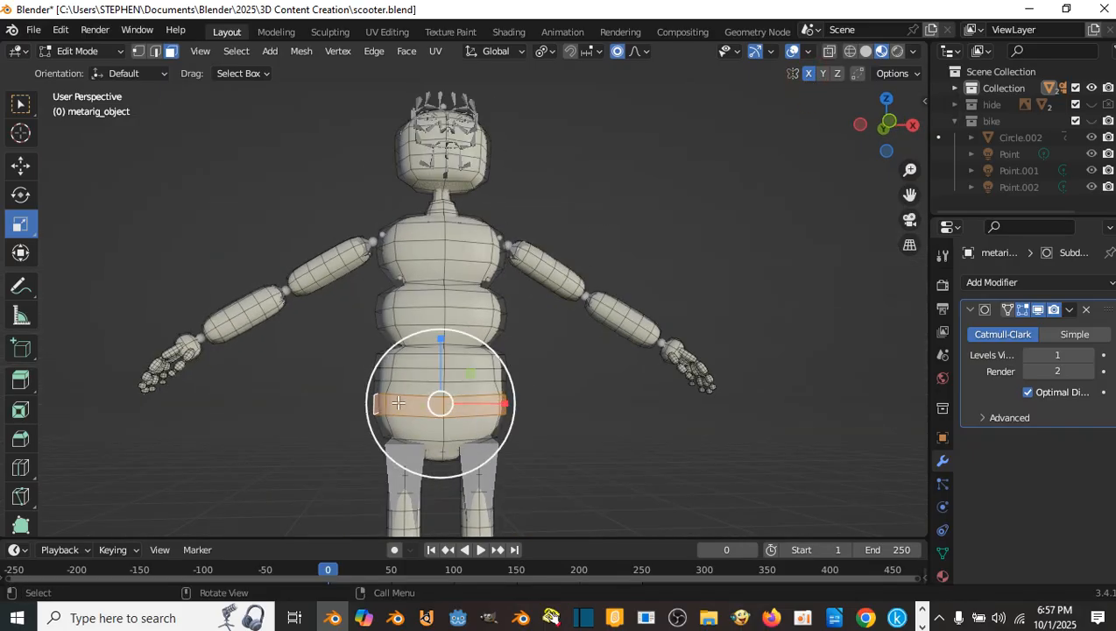
middle_drag(371, 399, 600, 384)
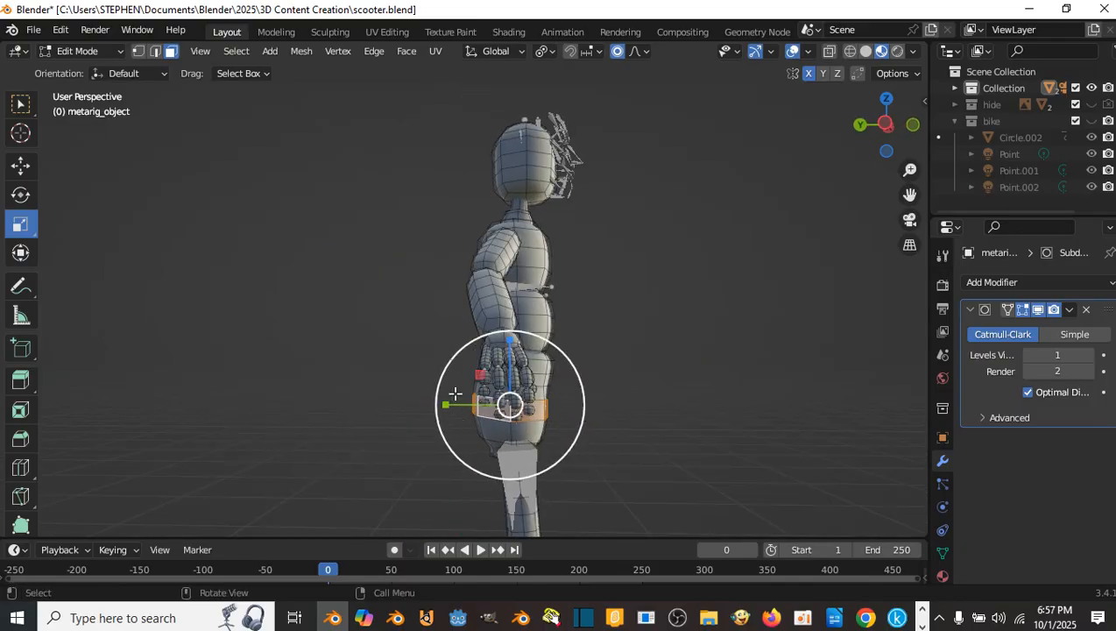
middle_drag(563, 401, 458, 312)
scroll(458, 314, down, 4)
scroll(438, 305, up, 4)
shift+middle_drag(457, 360, 462, 288)
shift+middle_drag(420, 467, 417, 438)
scroll(417, 439, up, 4)
scroll(417, 439, down, 4)
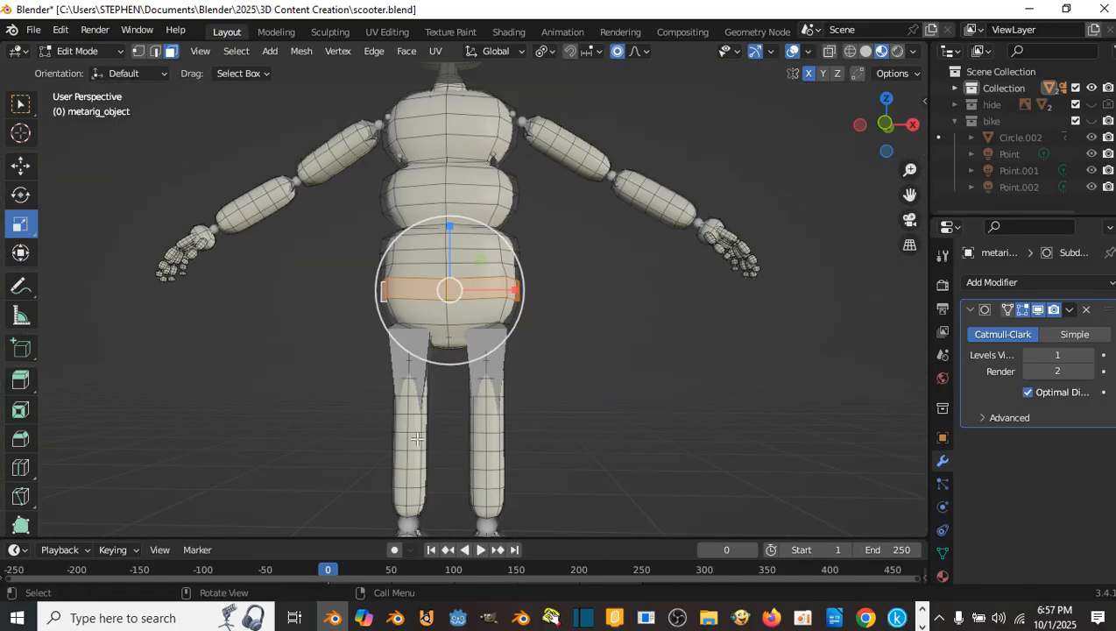
- Leave Edit Mode, hide the metarig armature, reselect the body mesh and save scooter.blend
key(Tab)
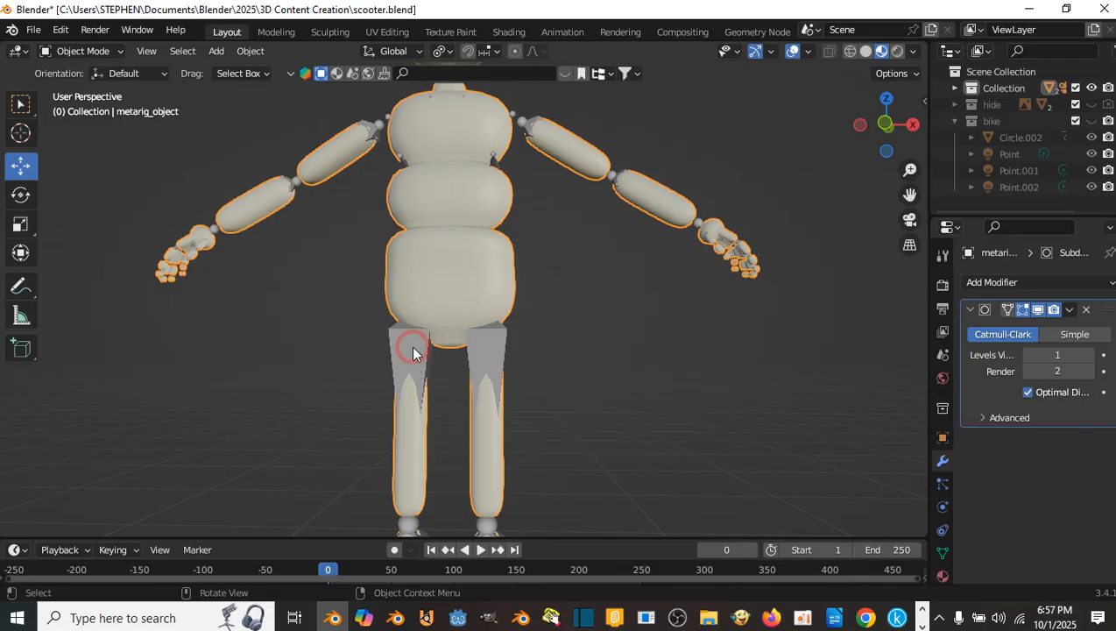
click(414, 353)
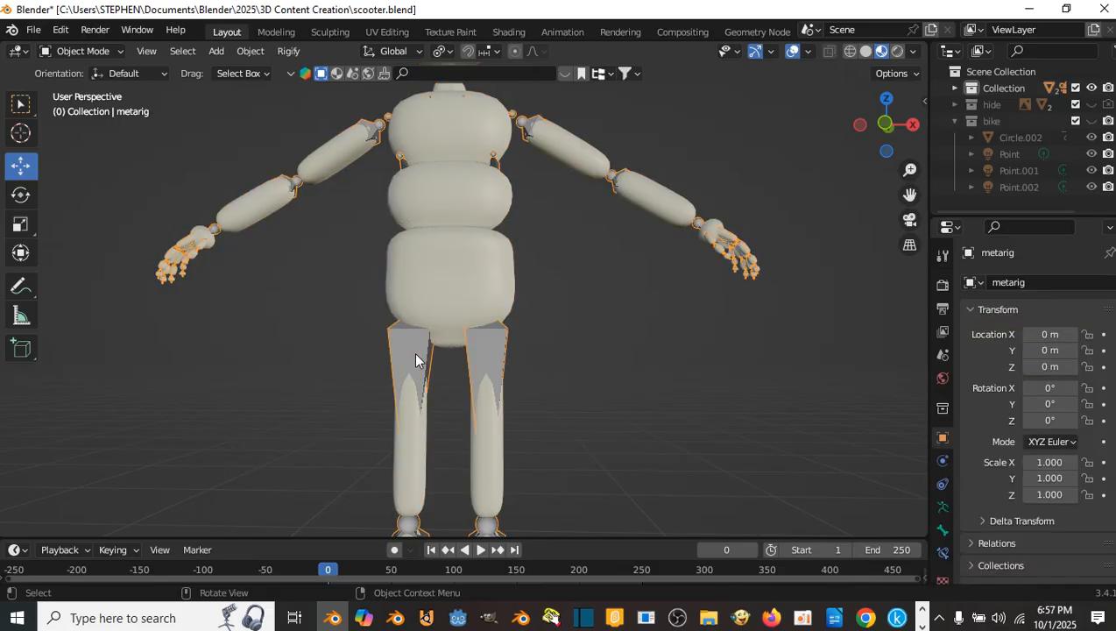
key(h)
scroll(414, 351, down, 3)
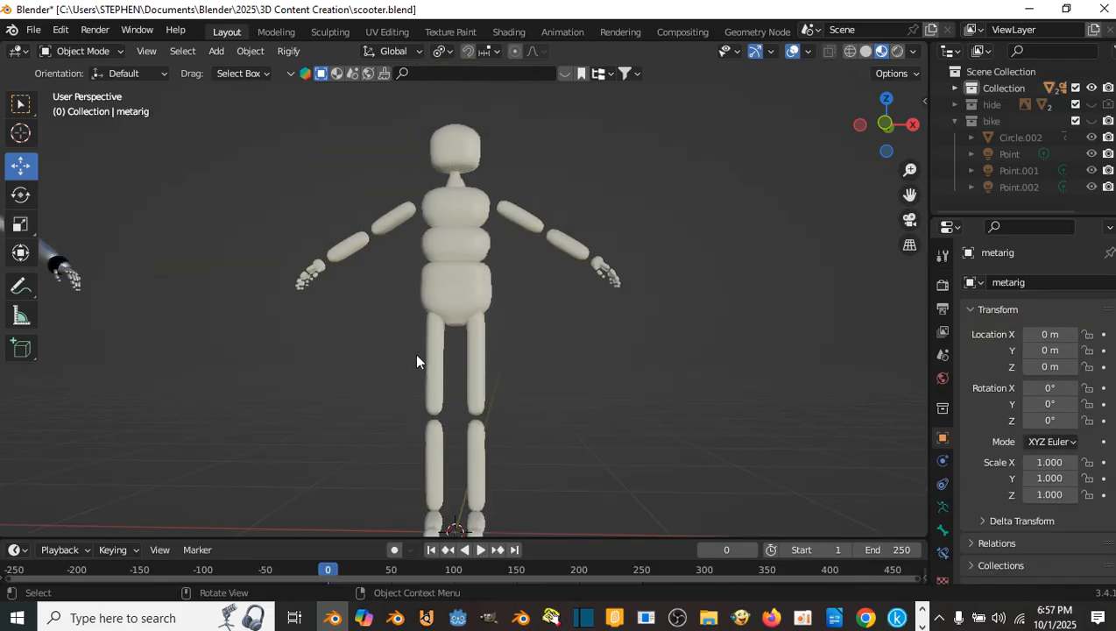
shift+right_click(433, 374)
click(432, 373)
scroll(435, 383, up, 4)
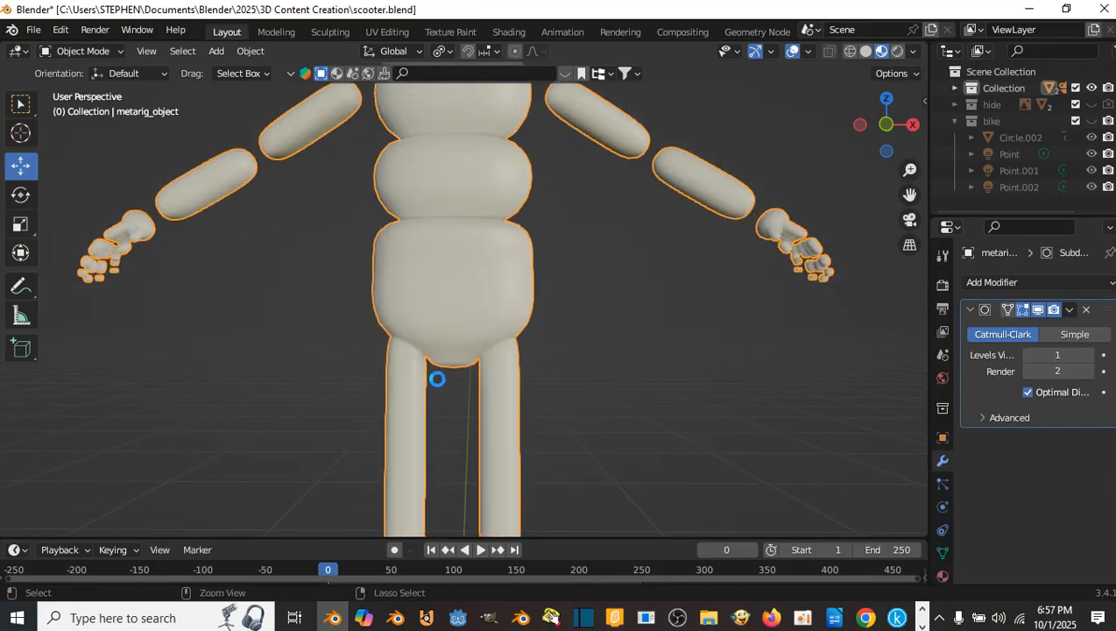
key(ctrl+s)
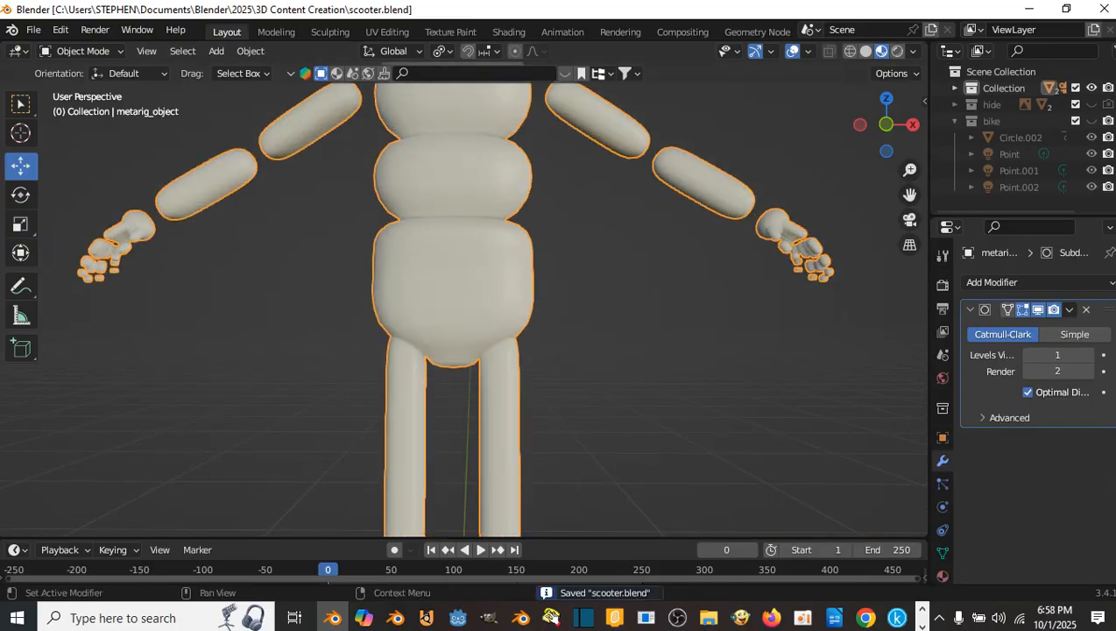
click(922, 625)
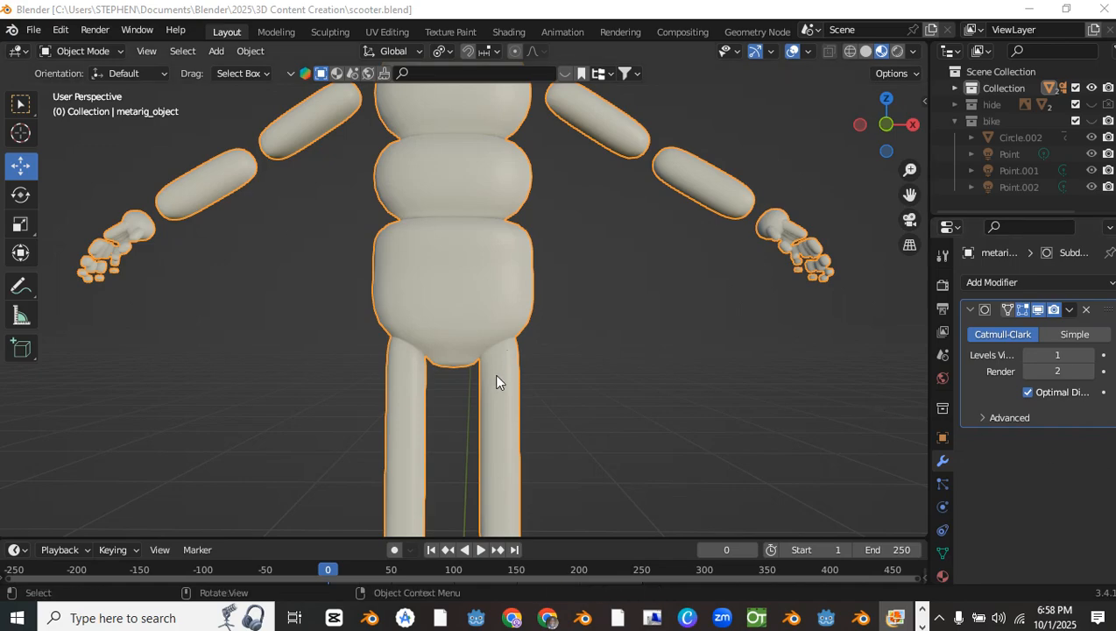
- Select one entire upper leg piece in Edit Mode and thicken it by a factor of 1.27 along Y
key(Tab)
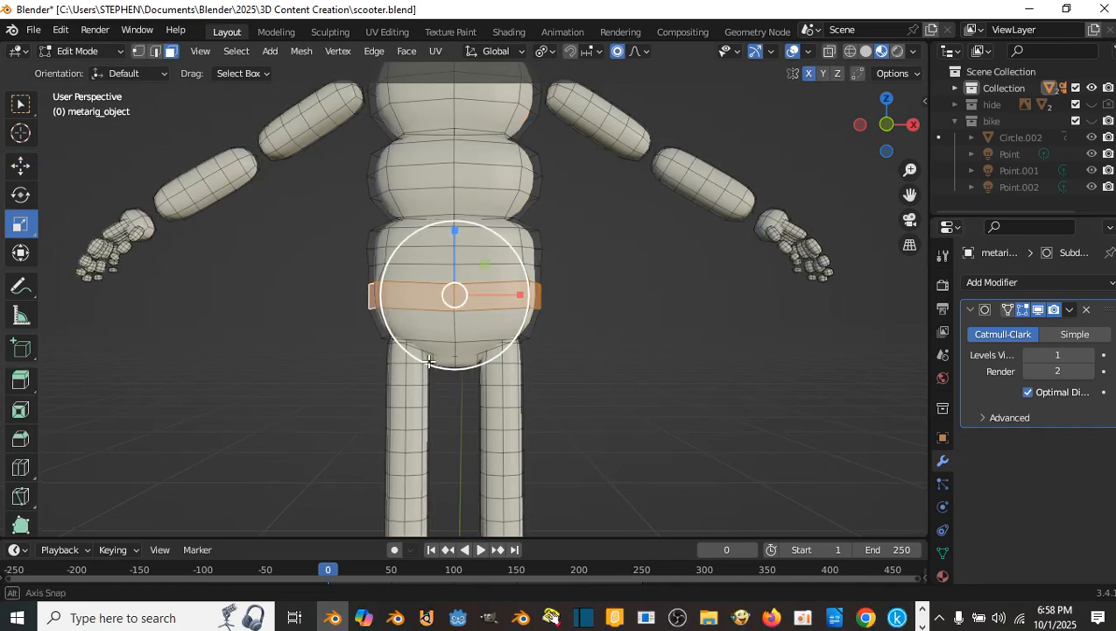
middle_drag(429, 361, 489, 368)
click(503, 369)
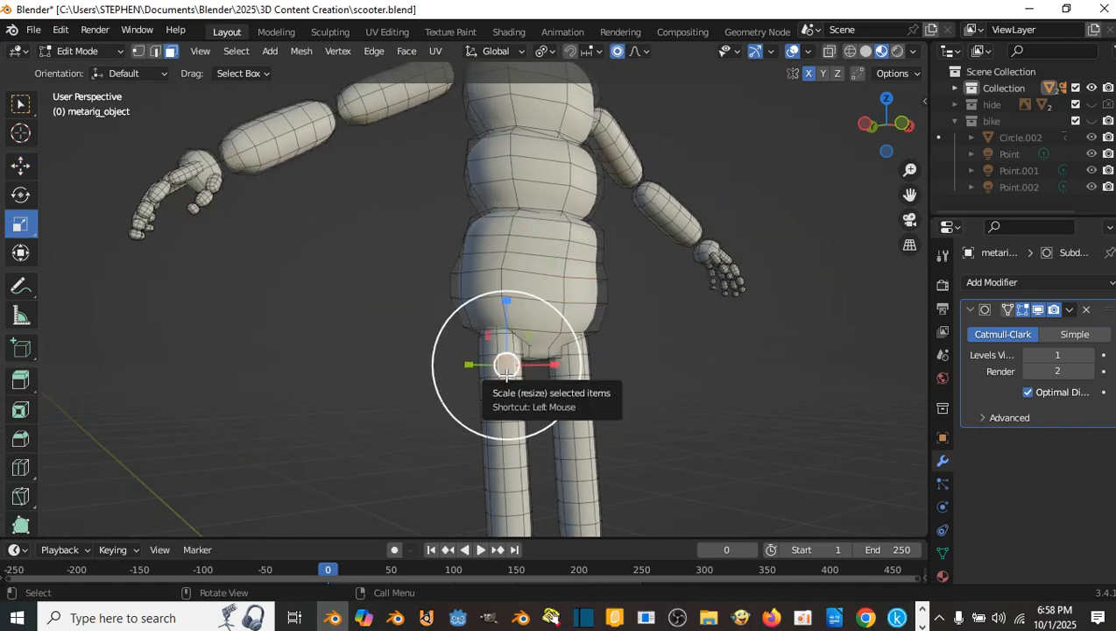
key(l)
mouse_move(506, 371)
middle_down()
mouse_move(535, 385)
mouse_move(594, 386)
mouse_move(511, 386)
middle_up()
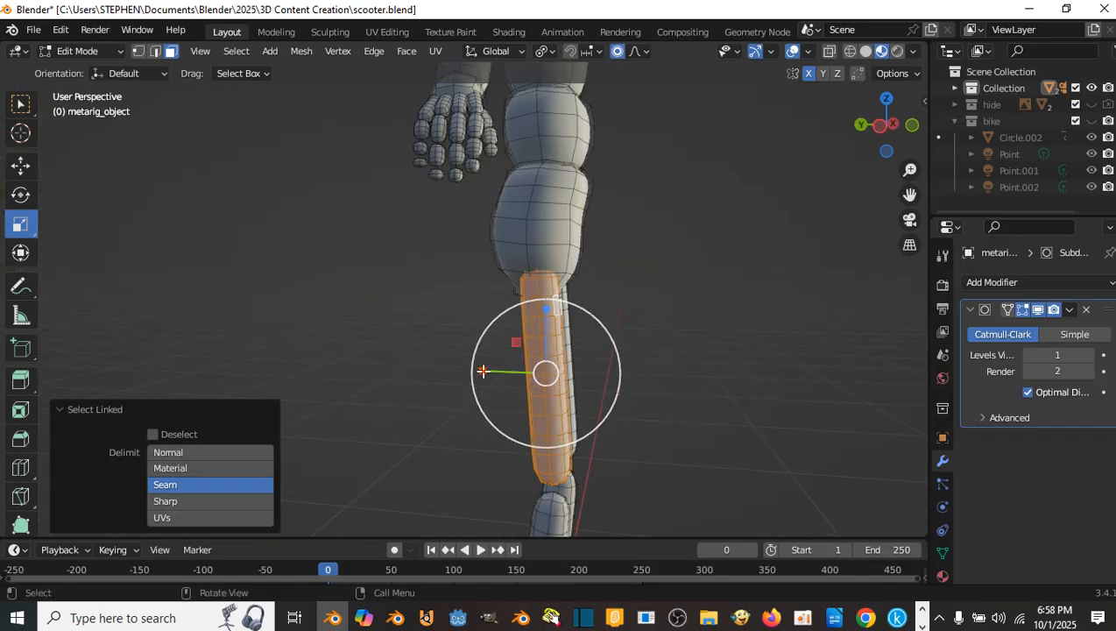
key(s)
click(510, 369)
mouse_move(511, 369)
middle_down()
mouse_move(447, 379)
mouse_move(503, 372)
middle_up()
- Thicken the selected upper leg by factors of 1.305 along X, 1.188 along Y and 1.098 along X
key(s)
key(x)
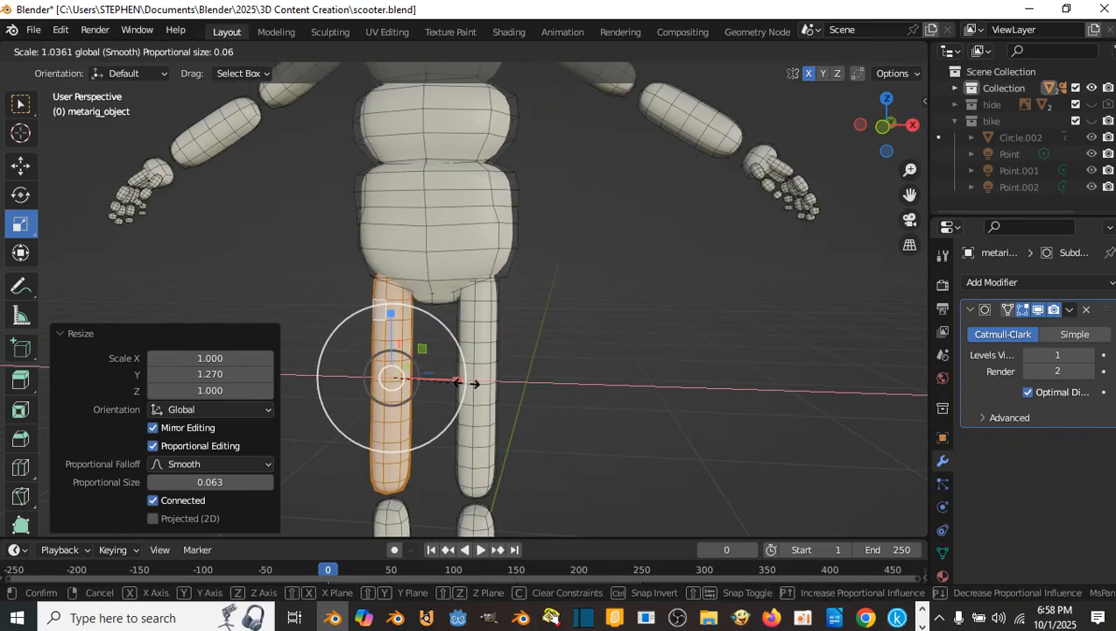
click(478, 385)
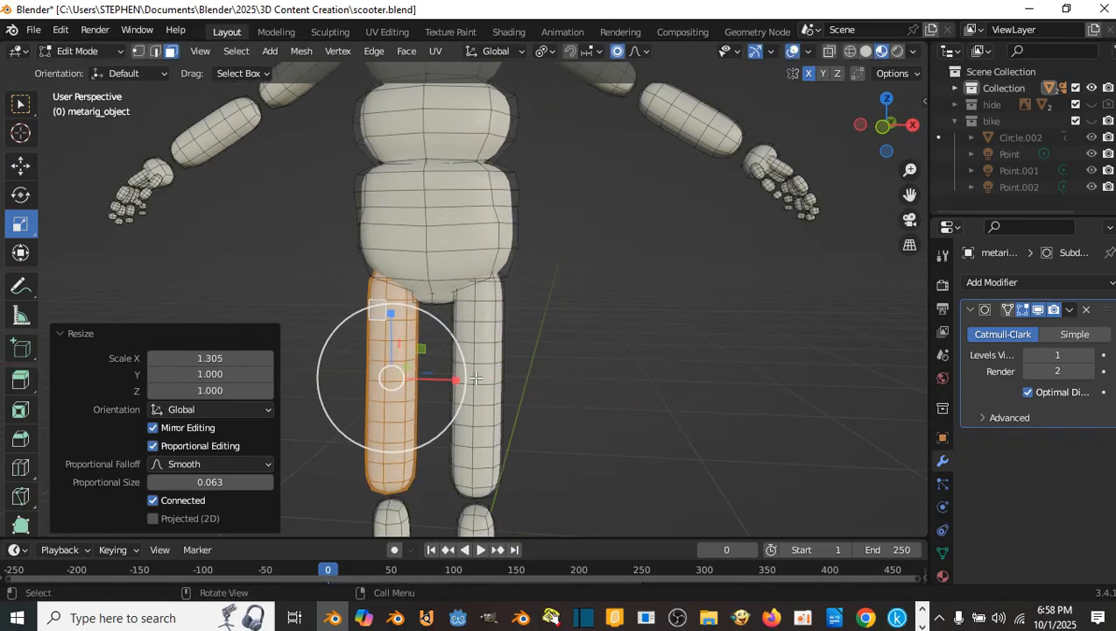
middle_drag(478, 385, 500, 367)
key(s)
key(y)
click(445, 354)
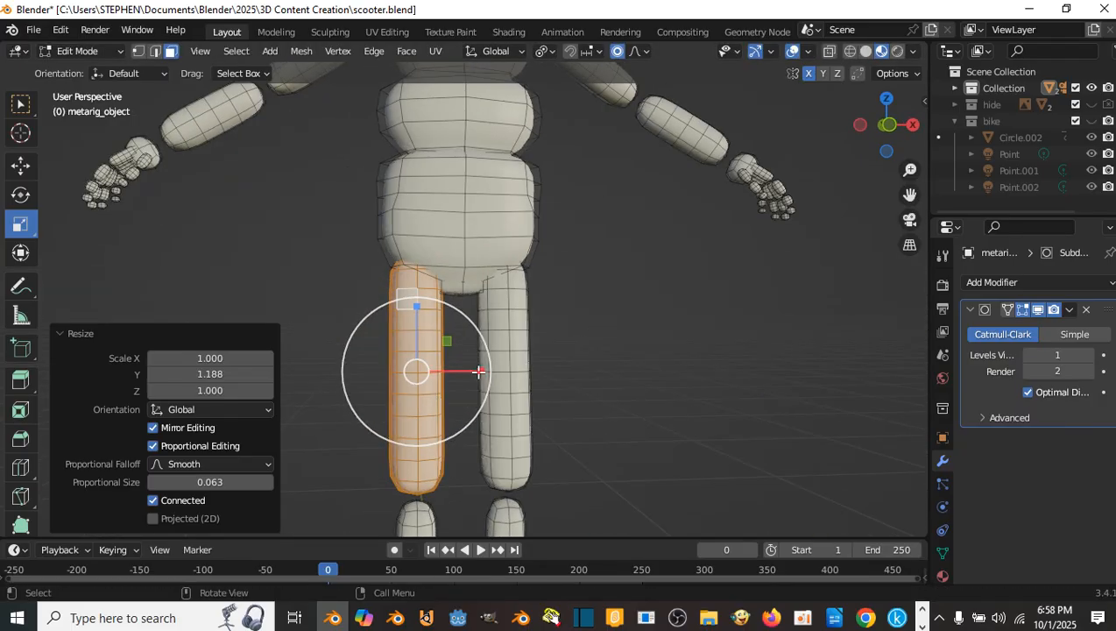
drag(478, 371, 490, 372)
scroll(490, 371, down, 5)
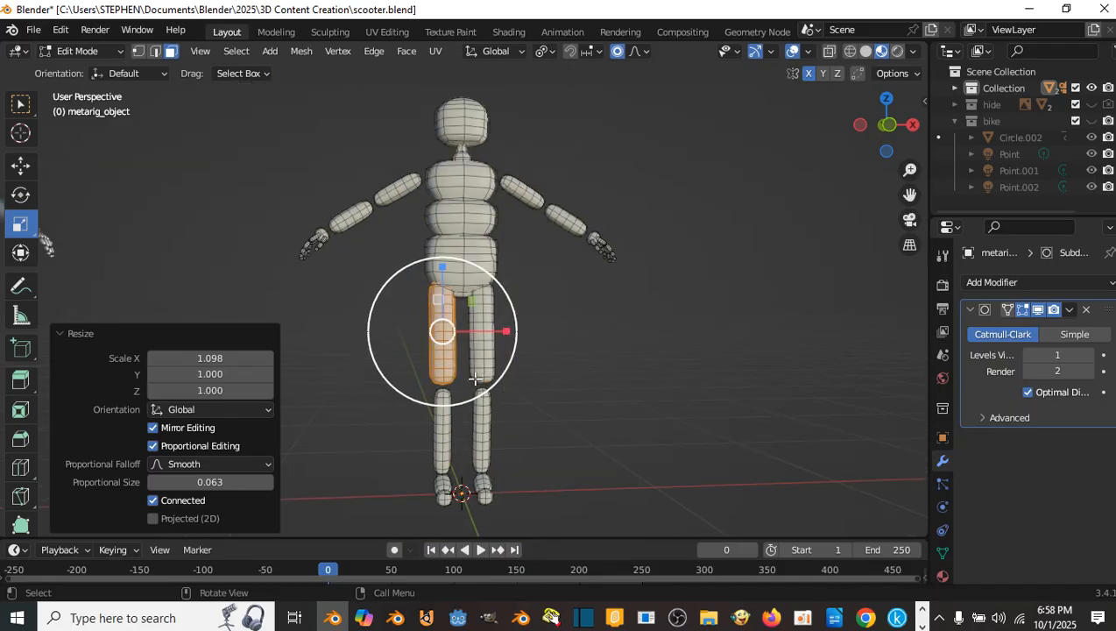
- Move the upper leg slightly down along Z, turn off proportional editing and save scooter.blend
middle_drag(491, 371, 534, 372)
click(20, 165)
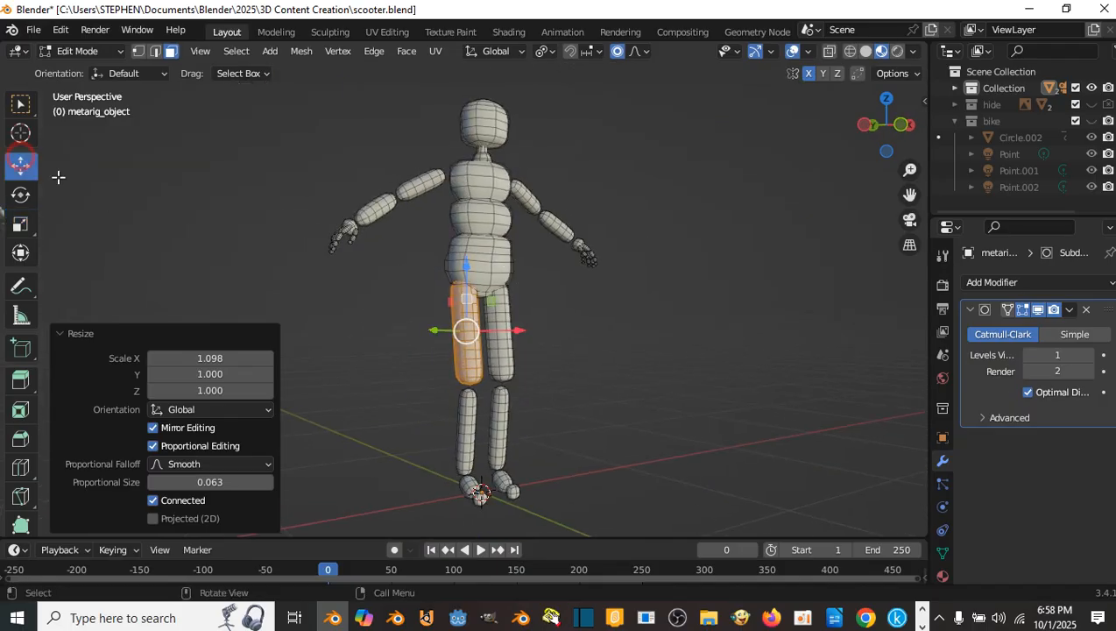
scroll(385, 254, up, 4)
drag(471, 300, 472, 319)
key(o)
middle_drag(451, 269, 479, 276)
key(ctrl+s)
- Select one entire lower leg piece and thicken it by factors of 1.164 along Y and 1.055 along X
click(442, 322)
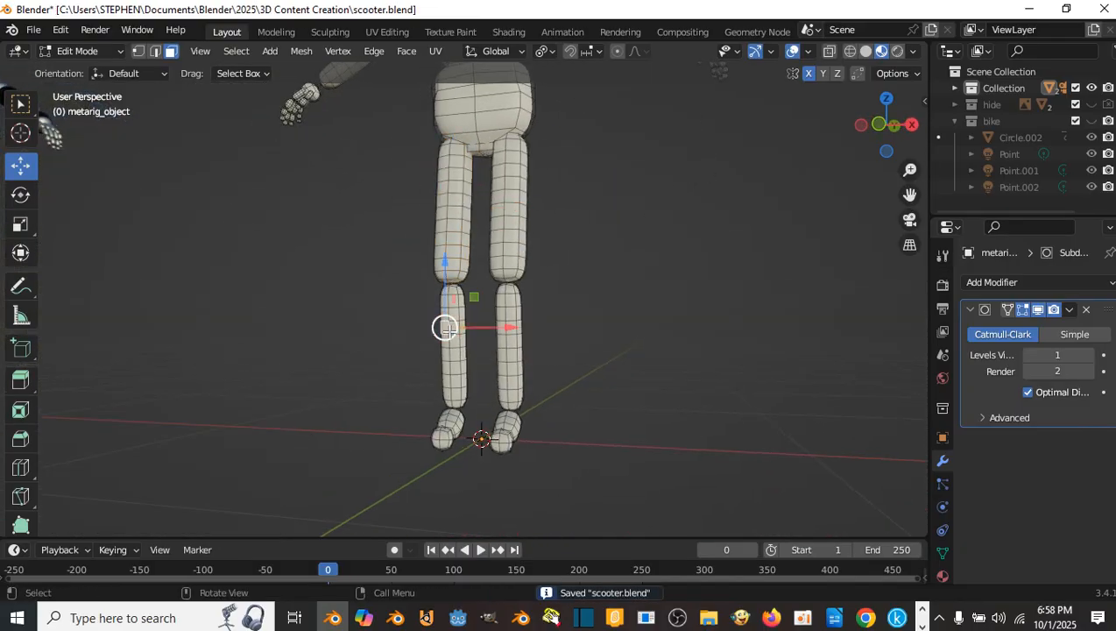
key(l)
middle_drag(448, 328, 490, 331)
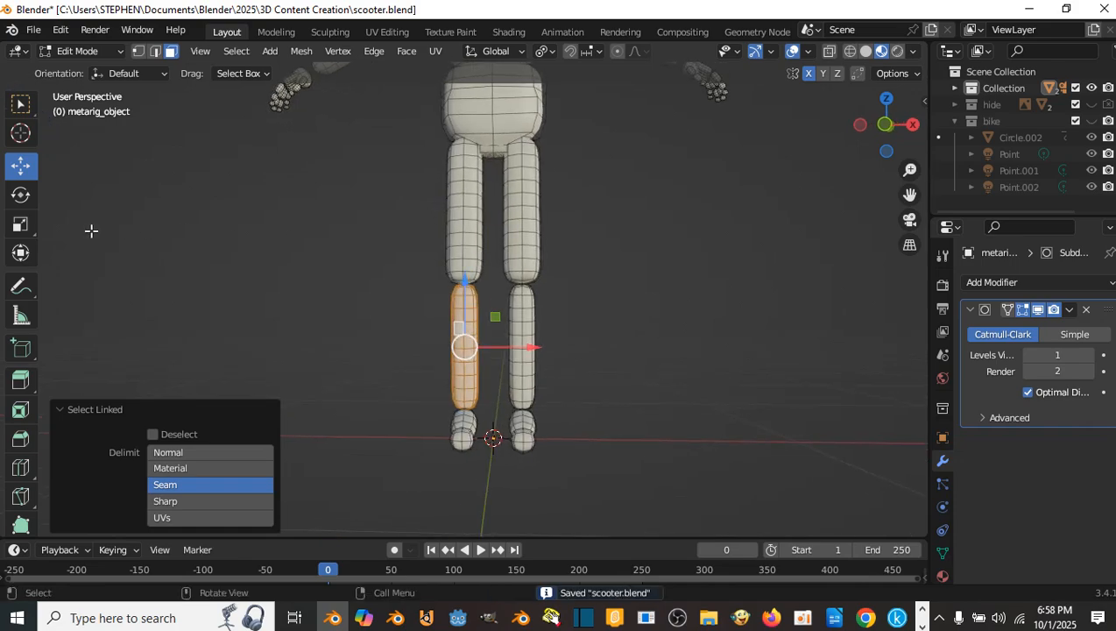
click(21, 224)
middle_drag(471, 284, 454, 316)
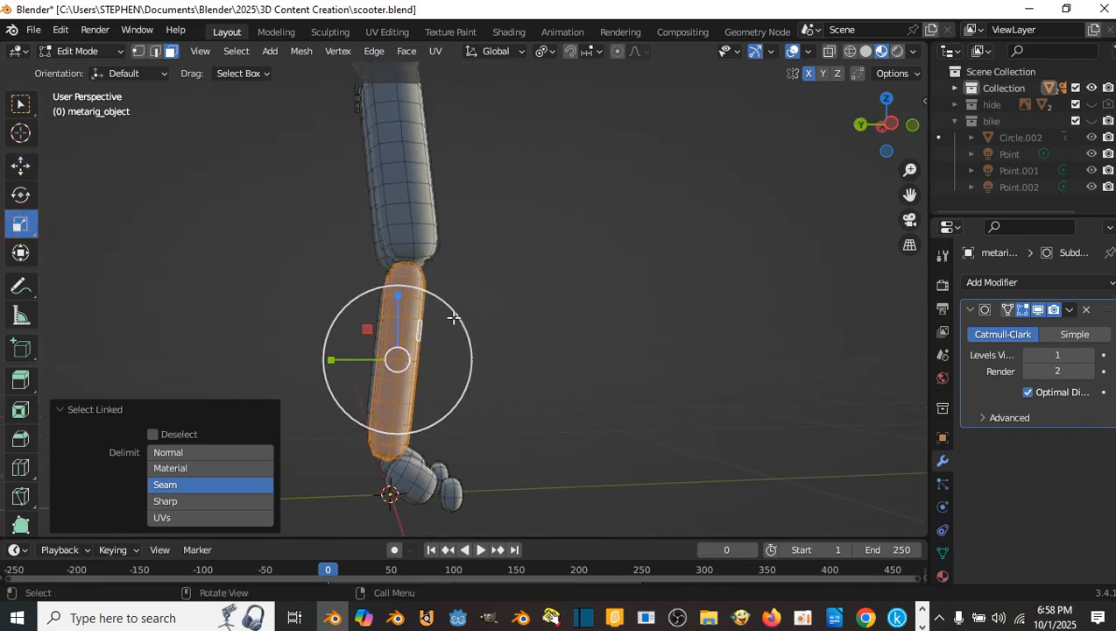
drag(334, 359, 321, 360)
middle_drag(321, 360, 483, 344)
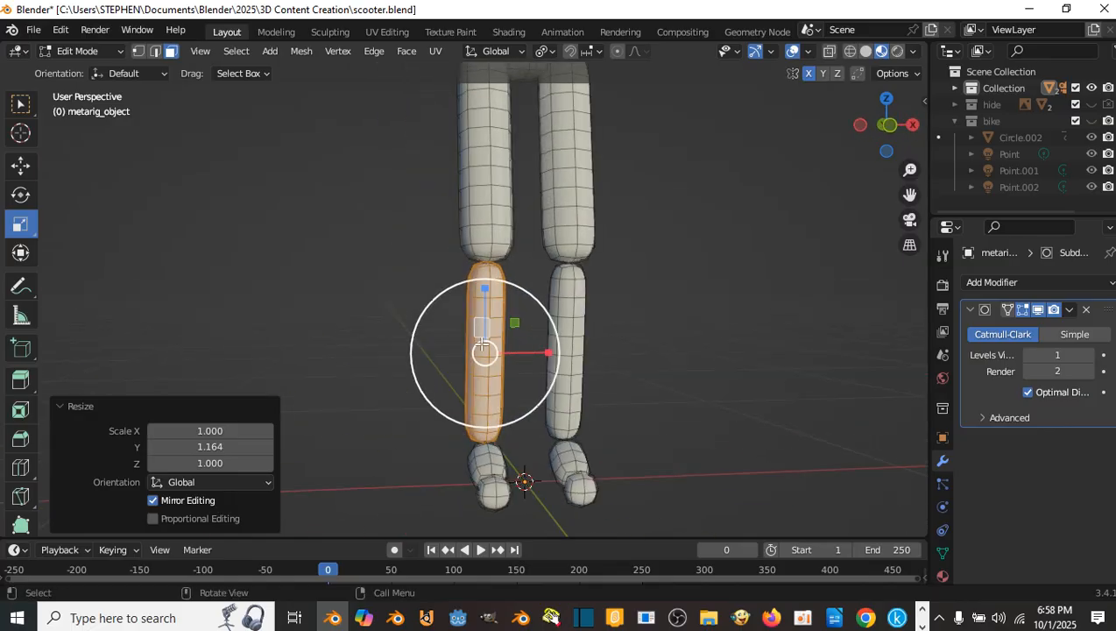
drag(541, 348, 547, 348)
click(548, 348)
scroll(505, 353, down, 3)
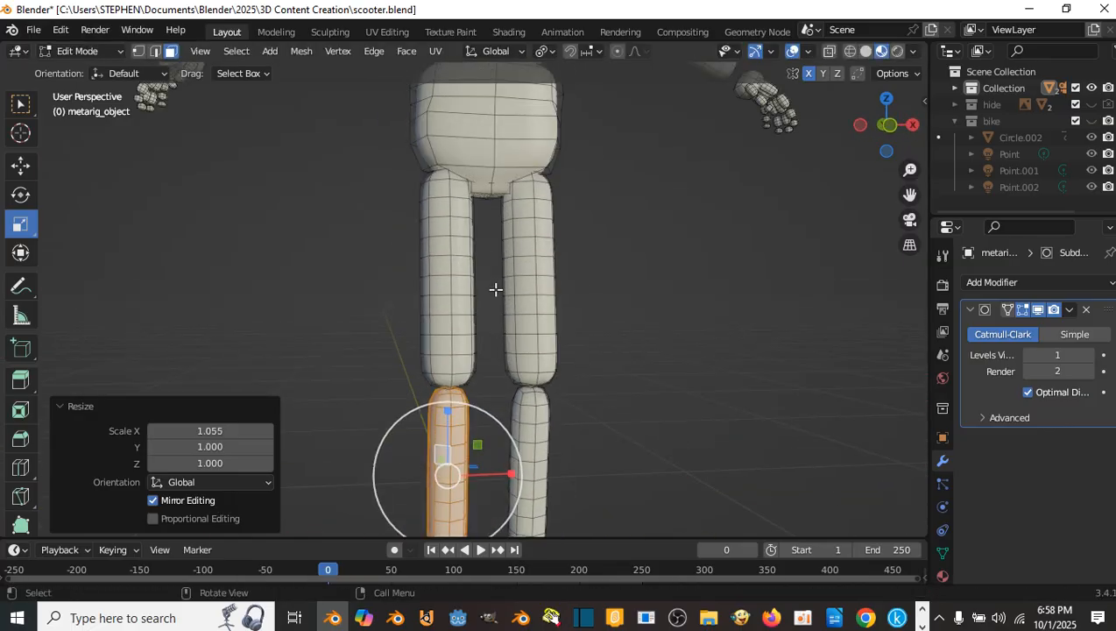
- Select the entire upper leg piece, widen it by a factor of 1.119 along X and save scooter.blend
click(447, 273)
key(ctrl+l)
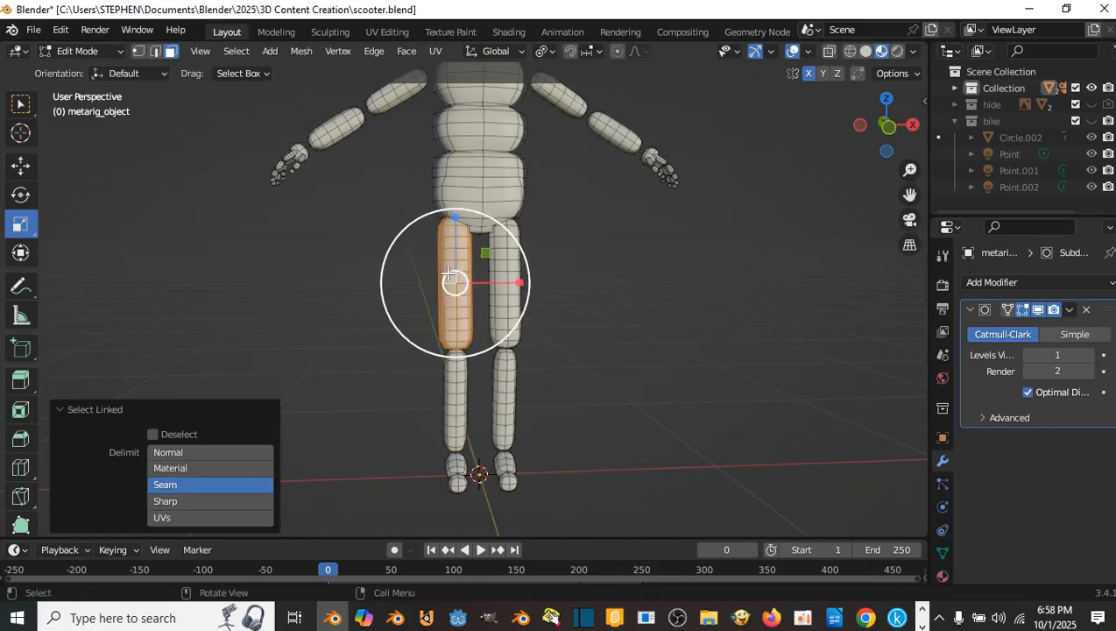
click(509, 282)
scroll(525, 282, down, 3)
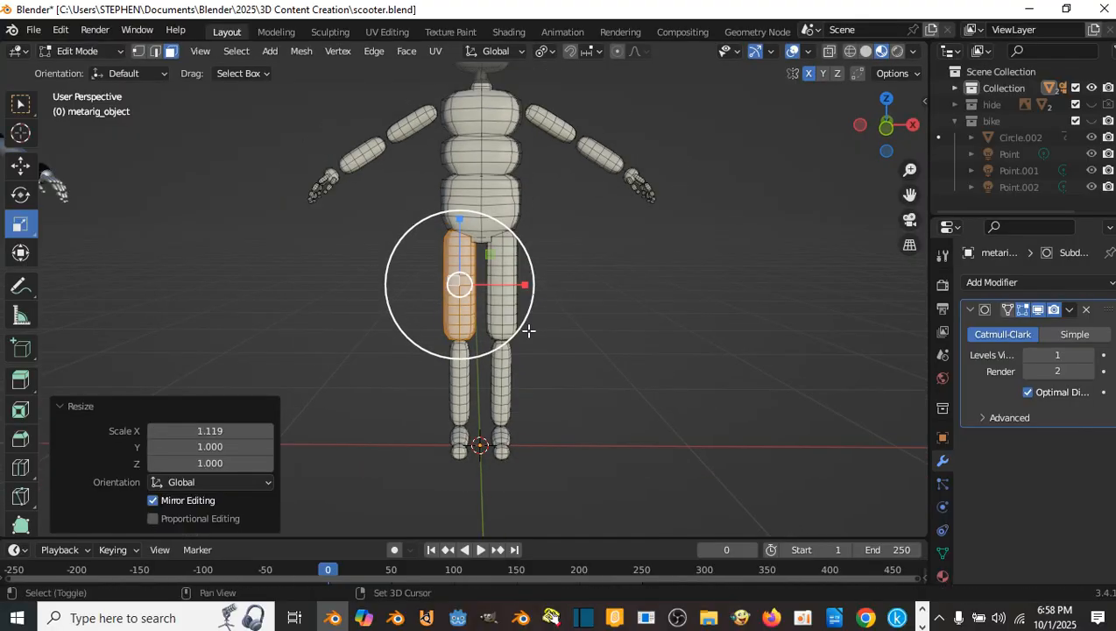
key(ctrl+s)
- Examine the proportions of the upper and lower legs and the gap at the knees from several views
scroll(548, 283, up, 4)
shift+middle_drag(523, 236, 530, 346)
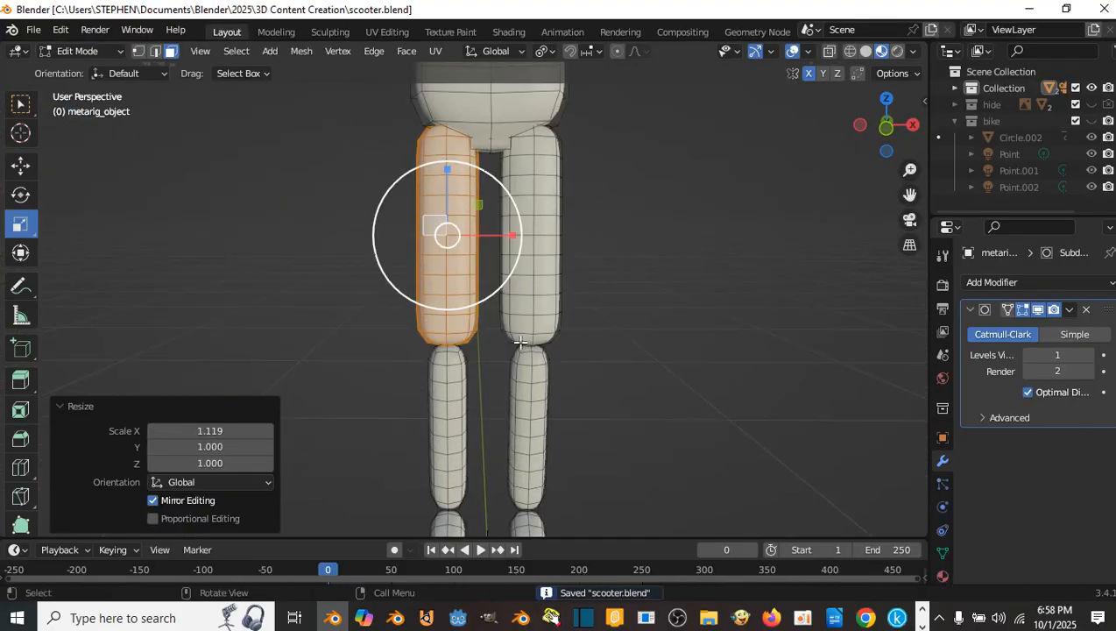
scroll(525, 333, down, 2)
middle_drag(481, 253, 505, 254)
scroll(467, 262, up, 5)
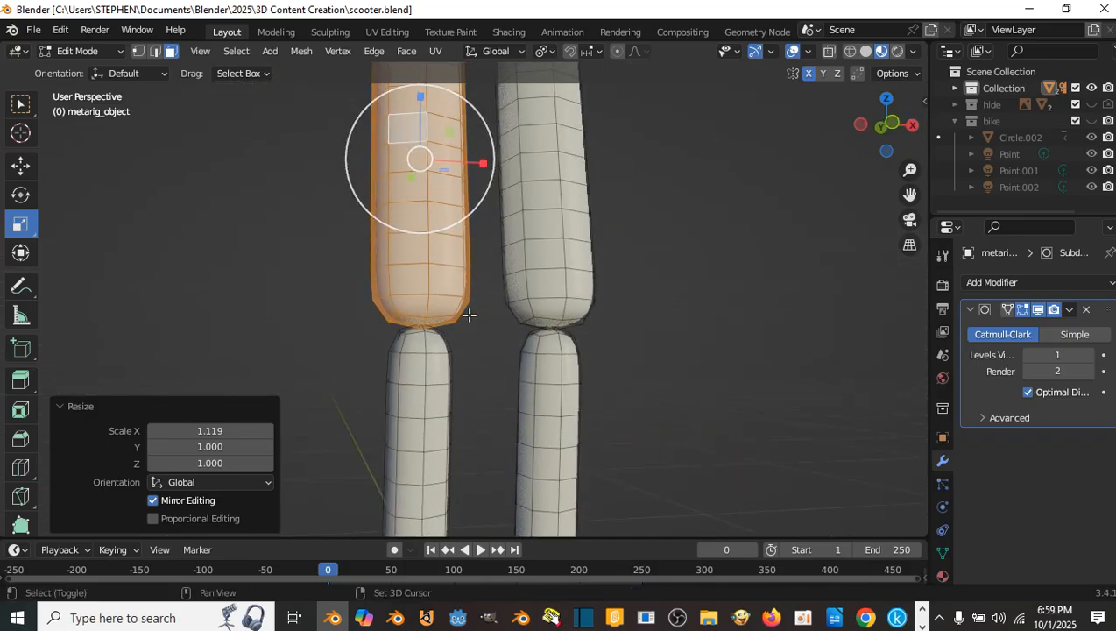
scroll(428, 320, down, 6)
scroll(490, 350, up, 1)
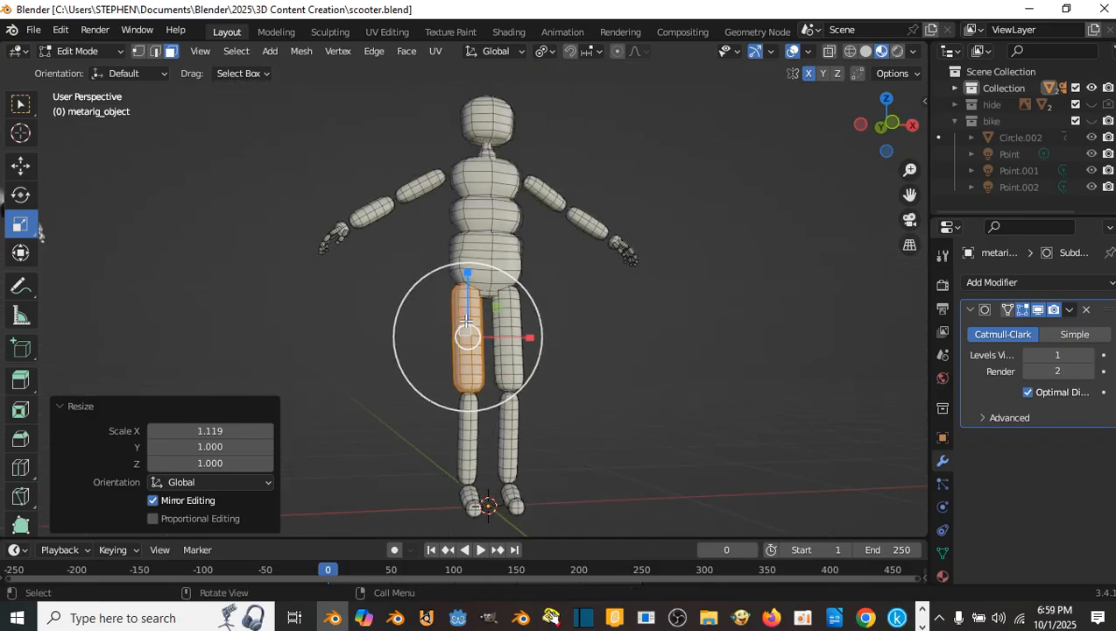
scroll(466, 324, up, 3)
scroll(490, 333, up, 2)
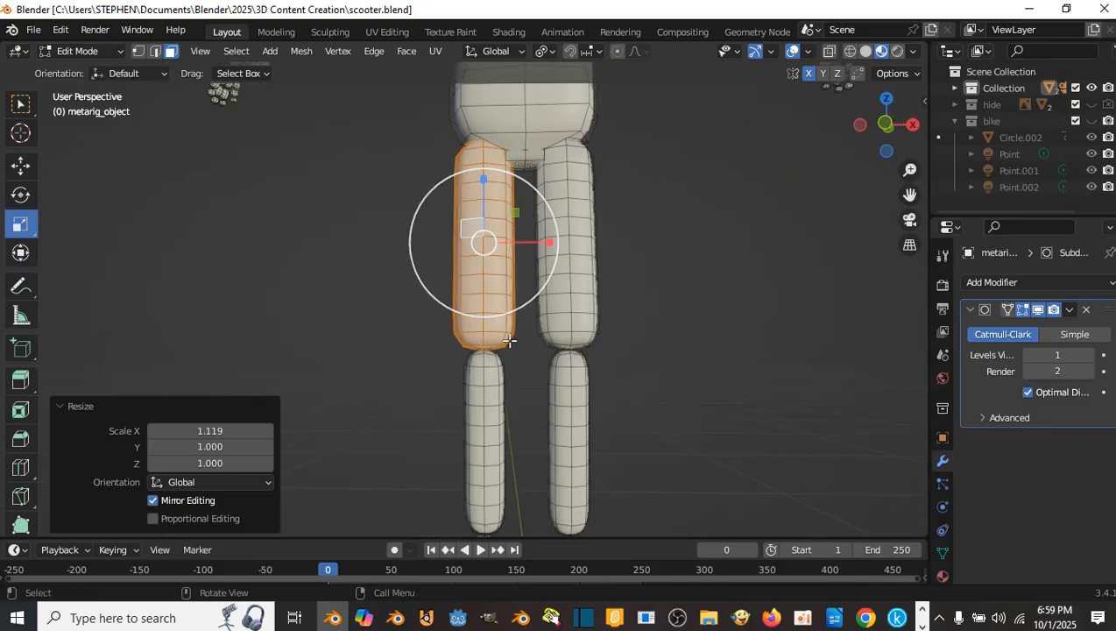
scroll(508, 340, up, 3)
scroll(499, 307, down, 1)
scroll(482, 355, down, 3)
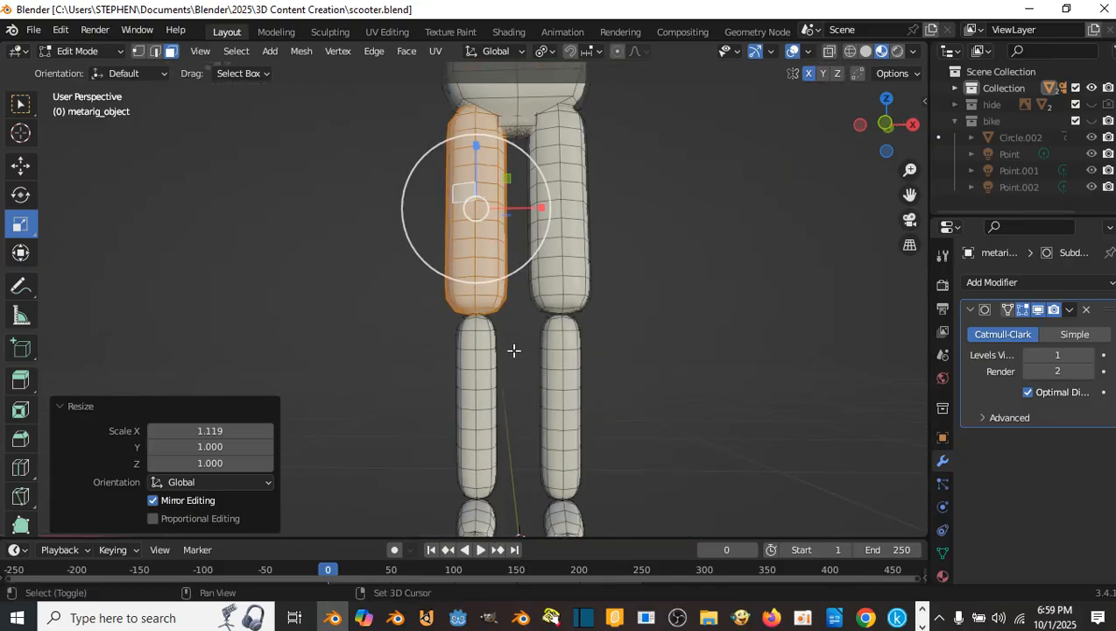
shift+middle_drag(485, 297, 489, 237)
scroll(471, 281, down, 1)
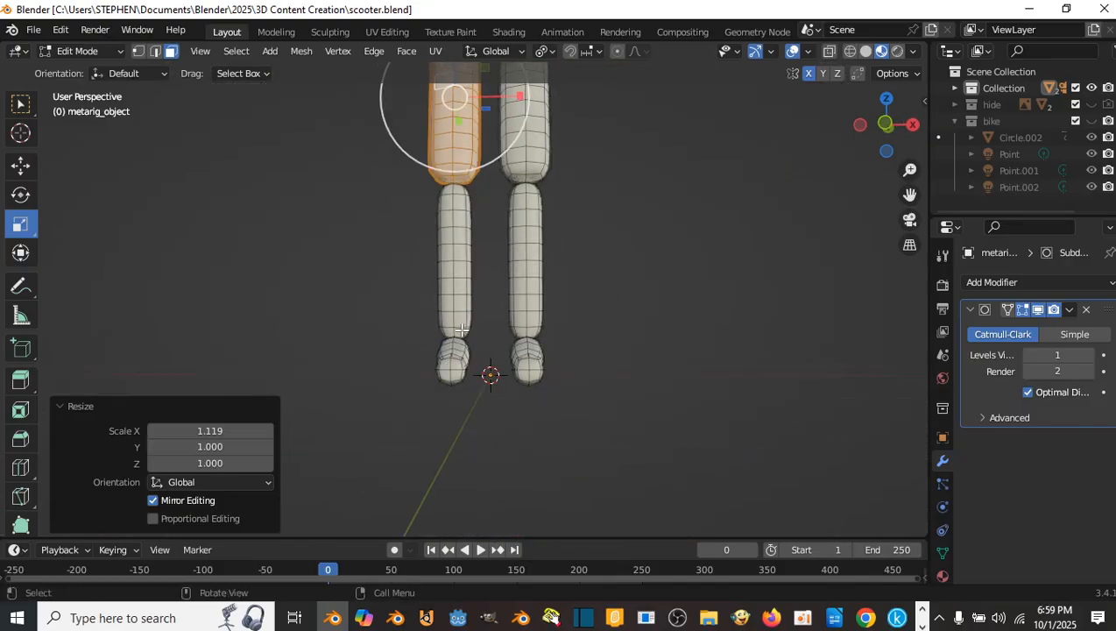
- Select faces at the heel and lower them about 0.0047 m along Z with connected, smooth proportional editing
middle_drag(461, 330, 578, 366)
click(428, 355)
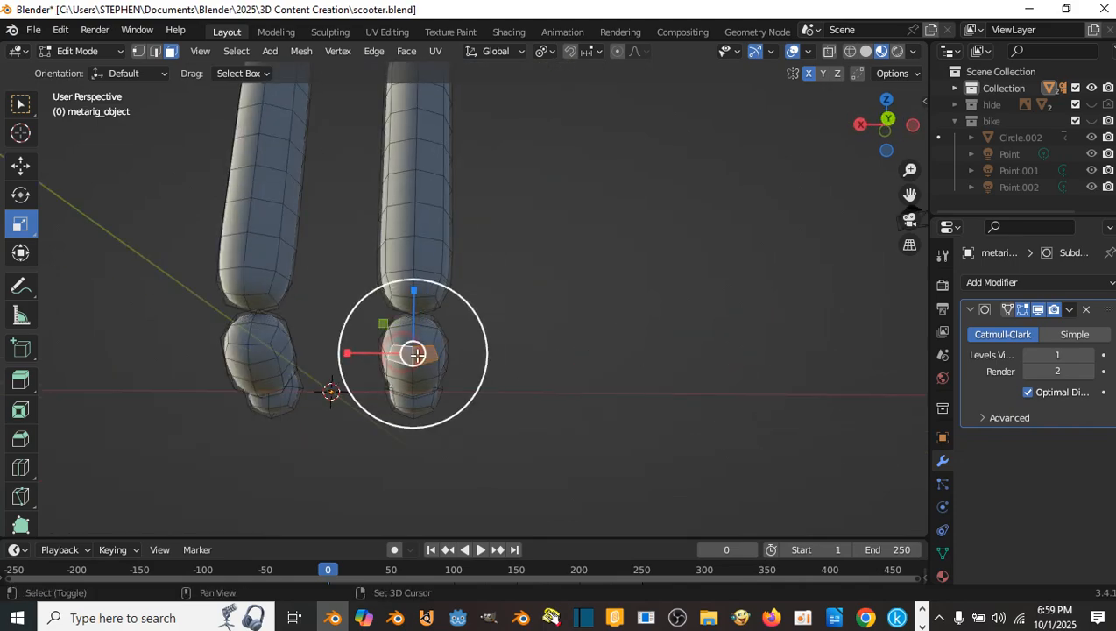
middle_drag(420, 350, 444, 334)
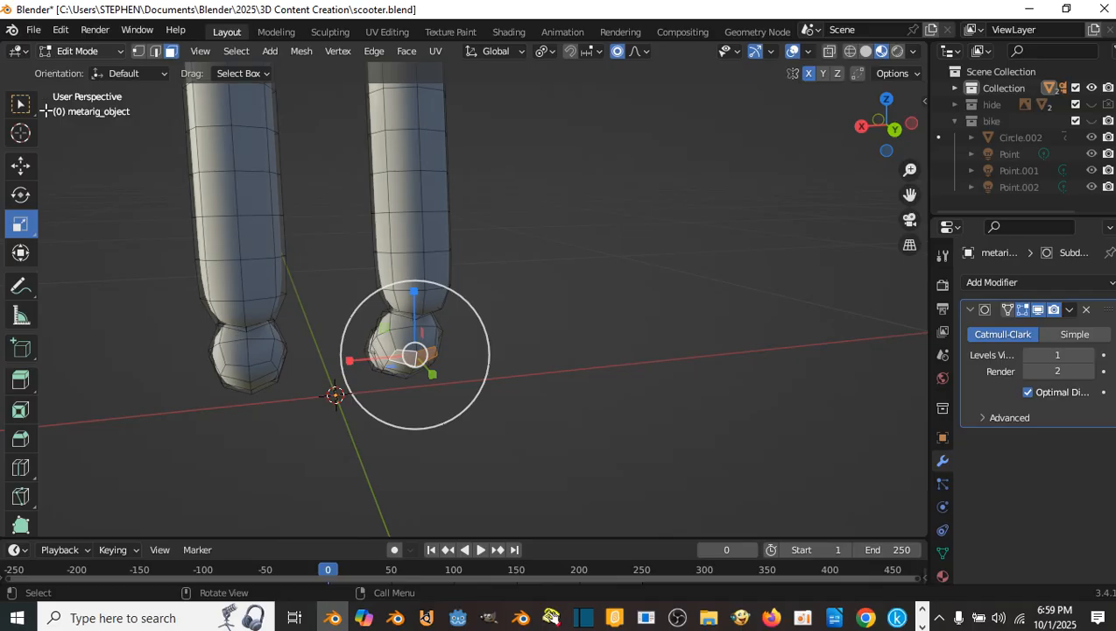
click(642, 52)
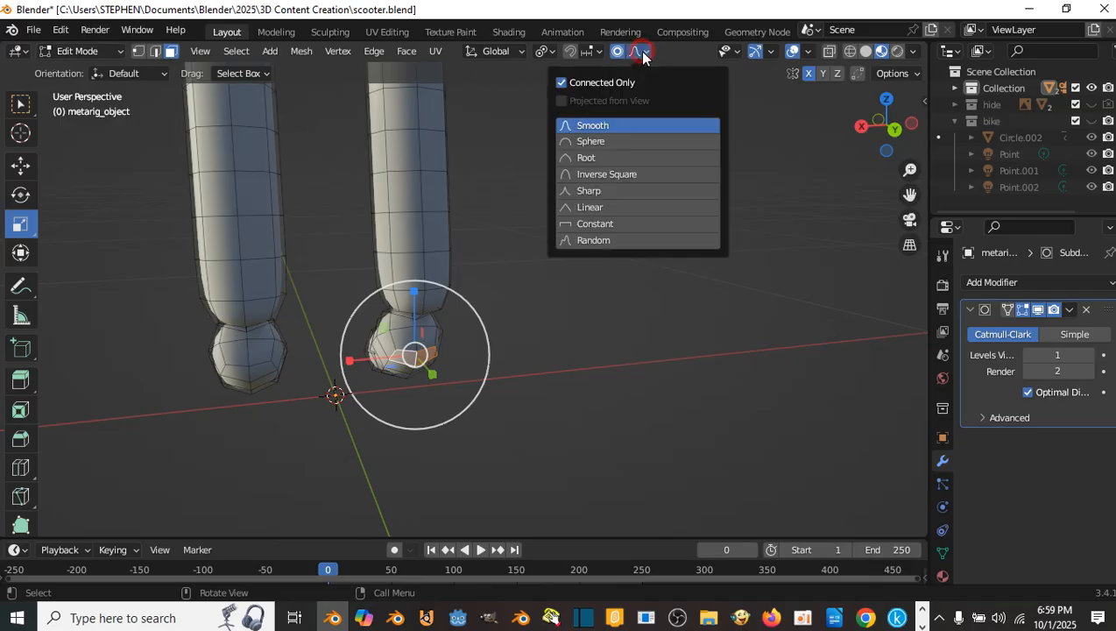
click(565, 81)
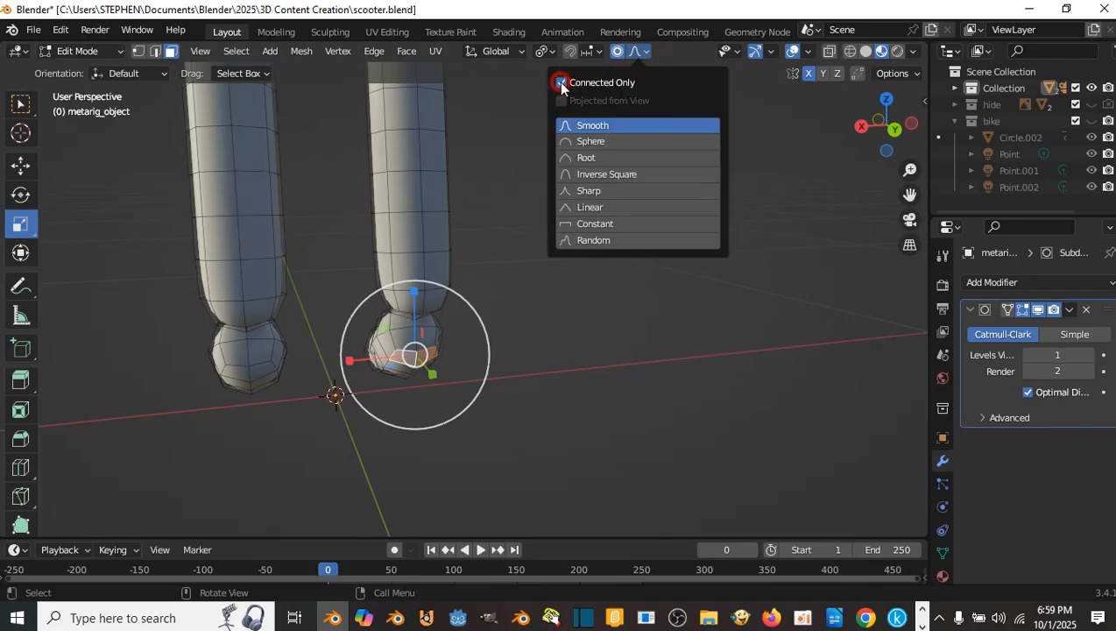
click(27, 173)
middle_drag(421, 217, 384, 263)
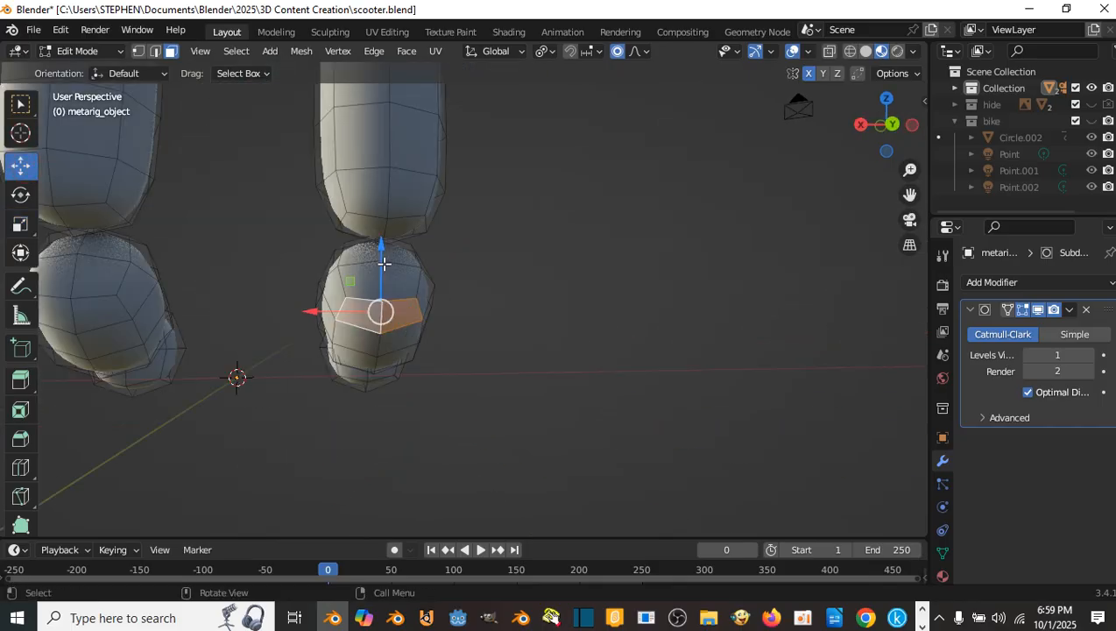
drag(382, 251, 384, 264)
scroll(381, 264, down, 3)
scroll(381, 263, down, 11)
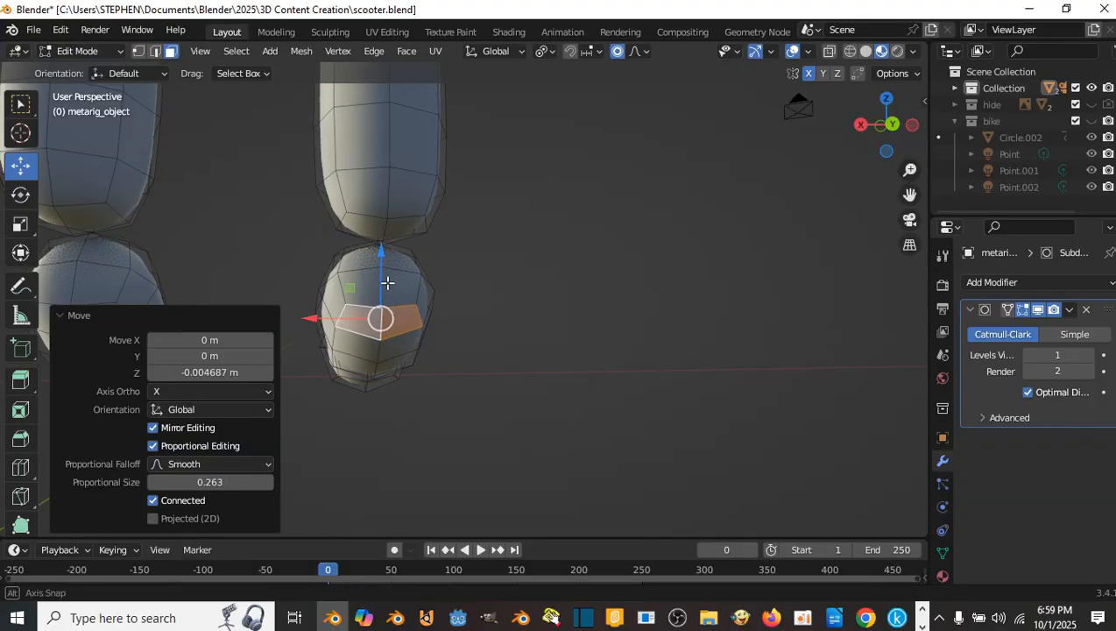
- Try to move the selected heel faces further down along Z with proportional editing, and undo the move
middle_drag(386, 282, 491, 312)
scroll(463, 294, down, 5)
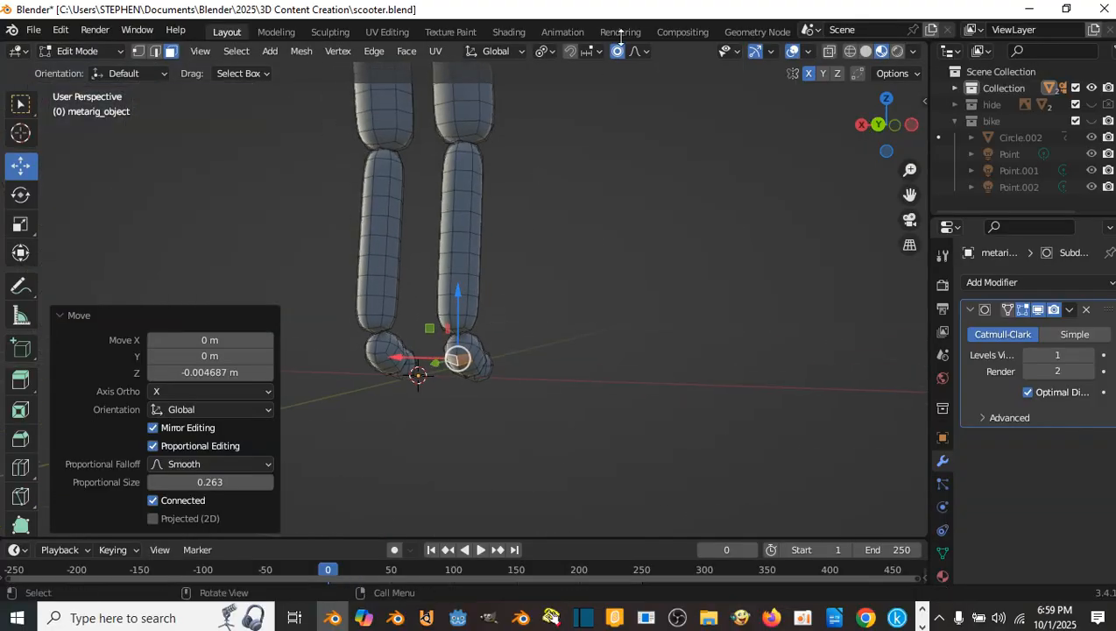
click(645, 49)
drag(454, 302, 455, 313)
scroll(455, 301, down, 8)
key(ctrl+z)
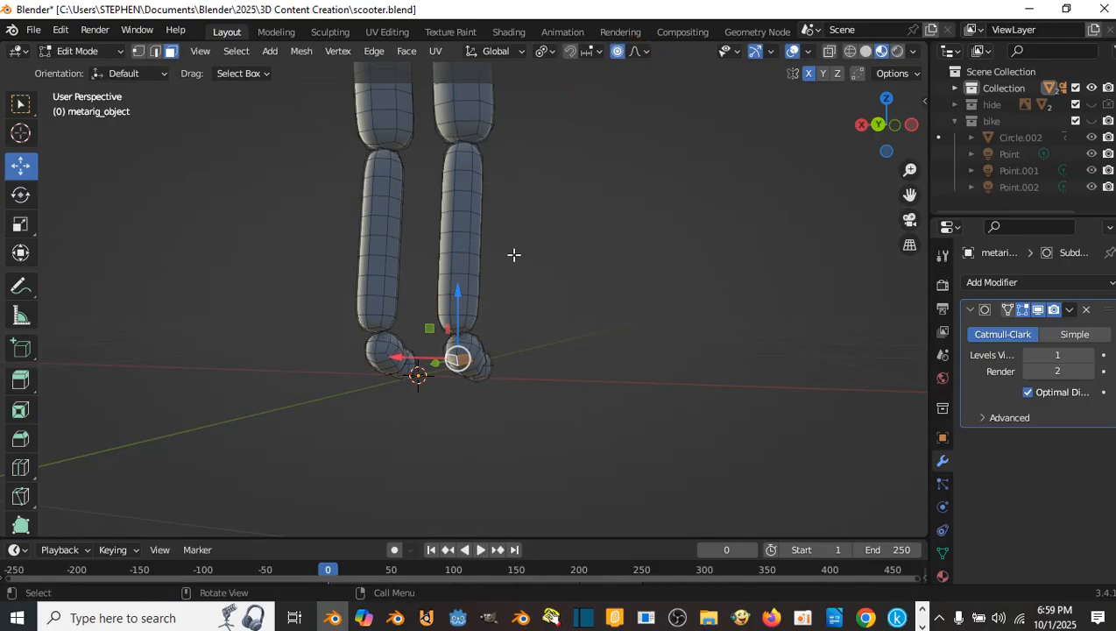
click(634, 53)
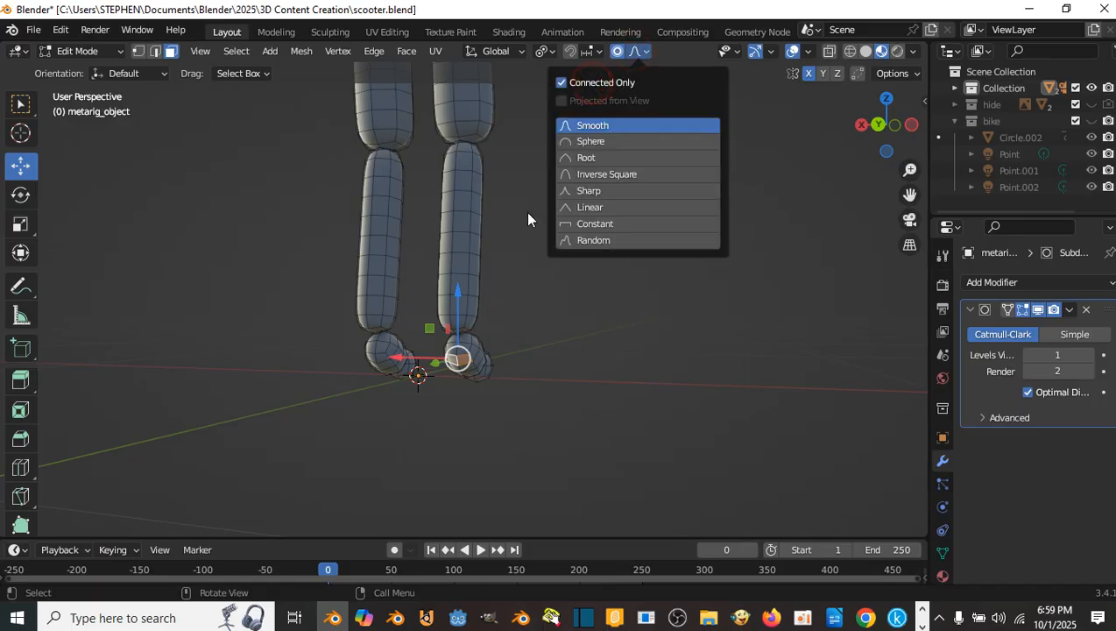
- Pull the selected heel faces down along Z to flatten the foot's underside, adjusting the proportional editing radius
middle_drag(531, 231, 423, 256)
scroll(423, 257, up, 5)
shift+middle_drag(563, 321, 522, 268)
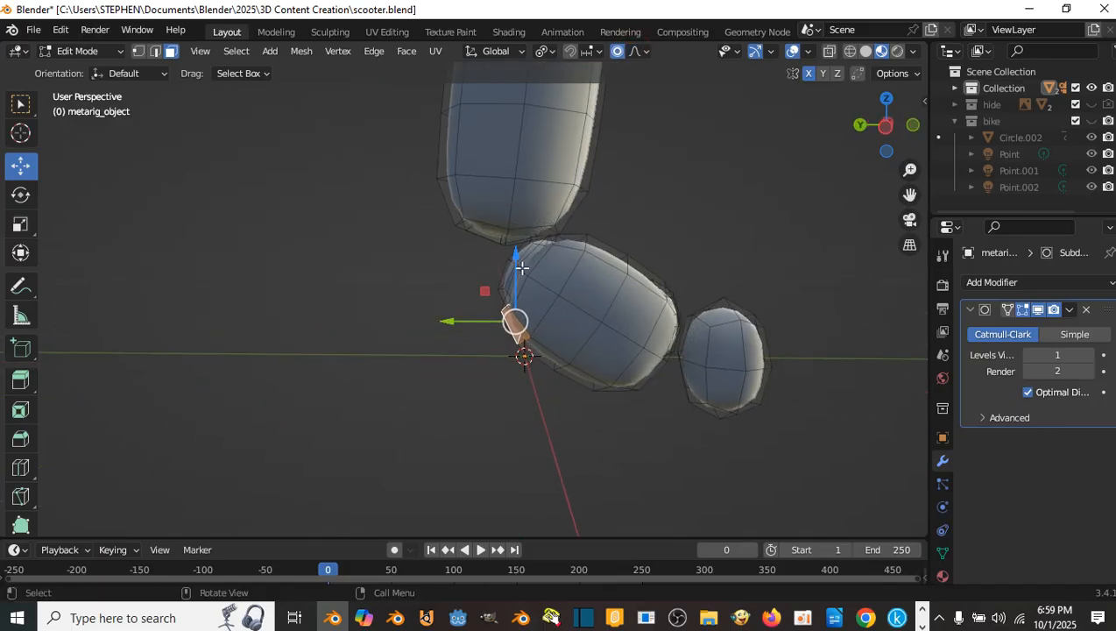
drag(516, 259, 515, 303)
scroll(517, 281, up, 20)
- Select the faces at the back of the heel and extend them along Y by about 0.063 m plus another 0.005 m
middle_drag(515, 304, 381, 310)
click(637, 272)
shift+click(603, 266)
shift+click(591, 298)
shift+click(492, 313)
drag(379, 291, 304, 291)
scroll(346, 262, up, 2)
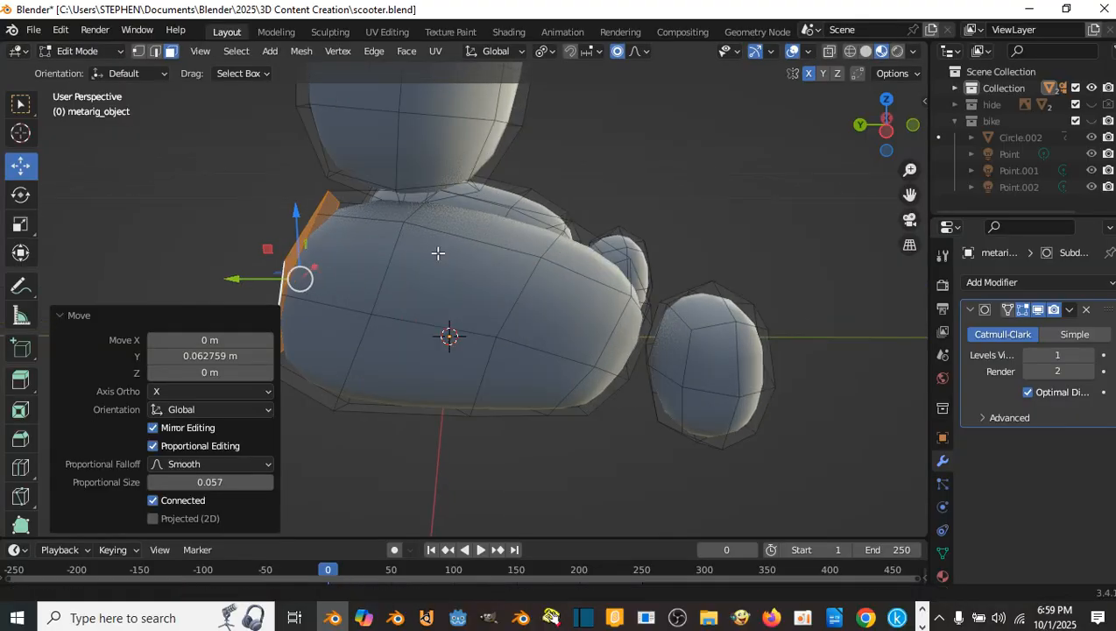
middle_drag(438, 253, 356, 315)
drag(344, 311, 322, 312)
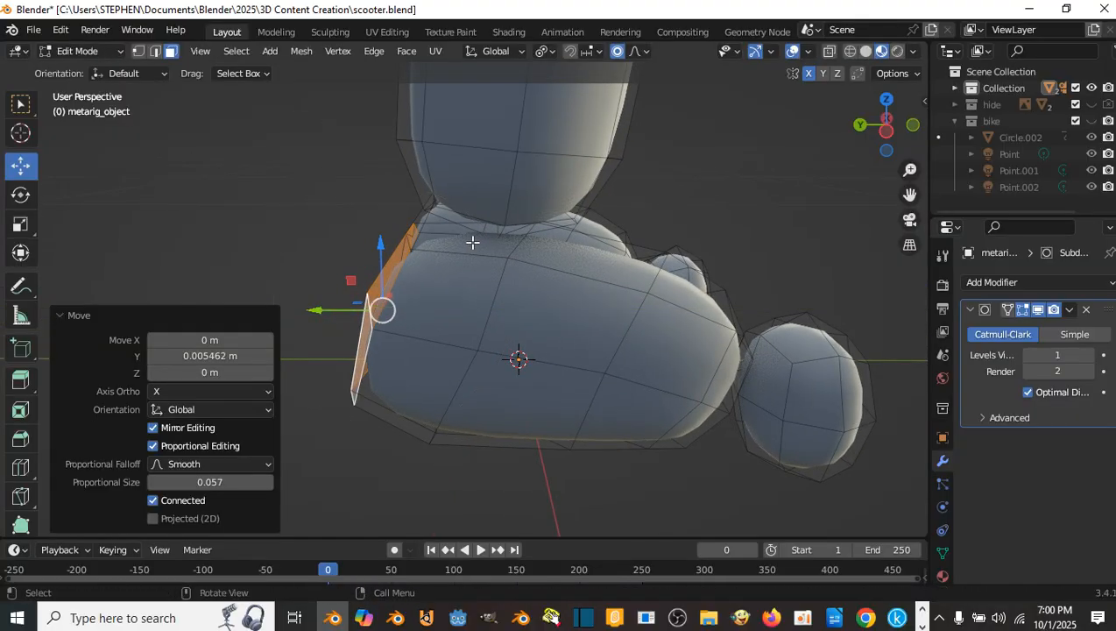
- Select the faces on top of the foot behind the ankle and raise them about 0.019 m along Z
click(464, 236)
middle_drag(464, 237, 543, 262)
middle_drag(461, 245, 439, 213)
drag(442, 179, 448, 138)
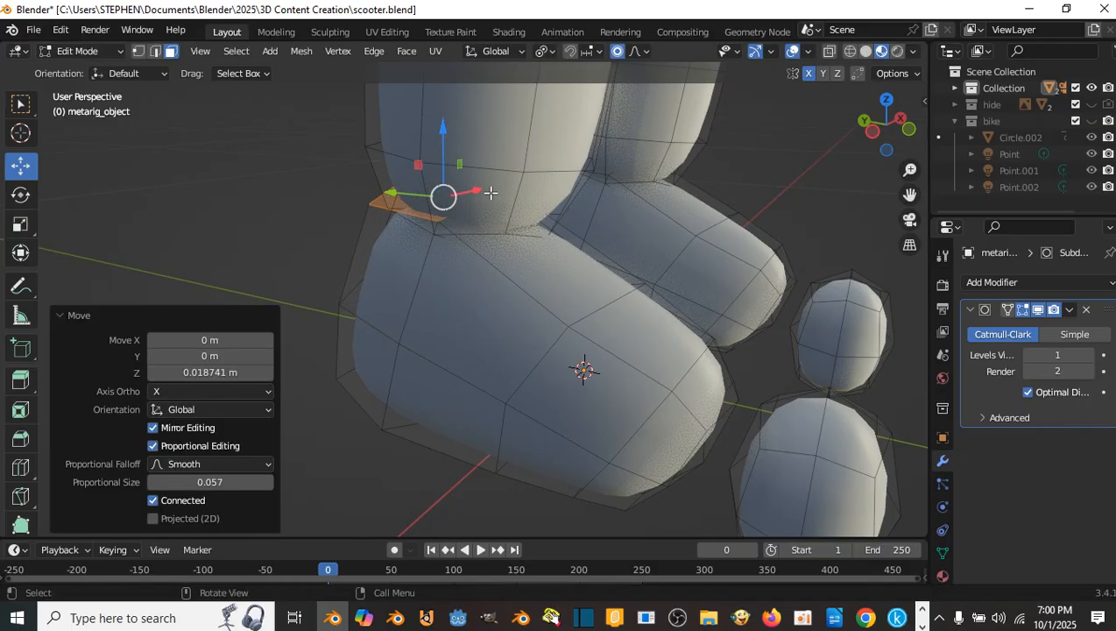
- Select two faces on the small toe piece in front of the foot
middle_drag(448, 139, 535, 309)
scroll(561, 347, up, 3)
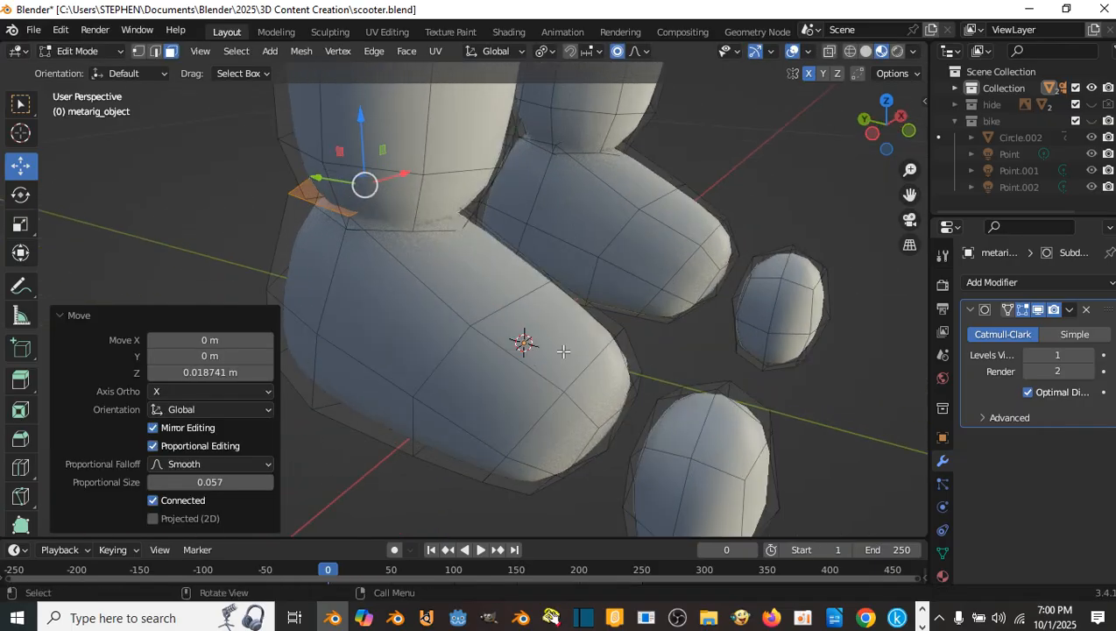
middle_drag(563, 348, 776, 359)
click(717, 347)
shift+click(685, 399)
middle_drag(687, 401, 753, 383)
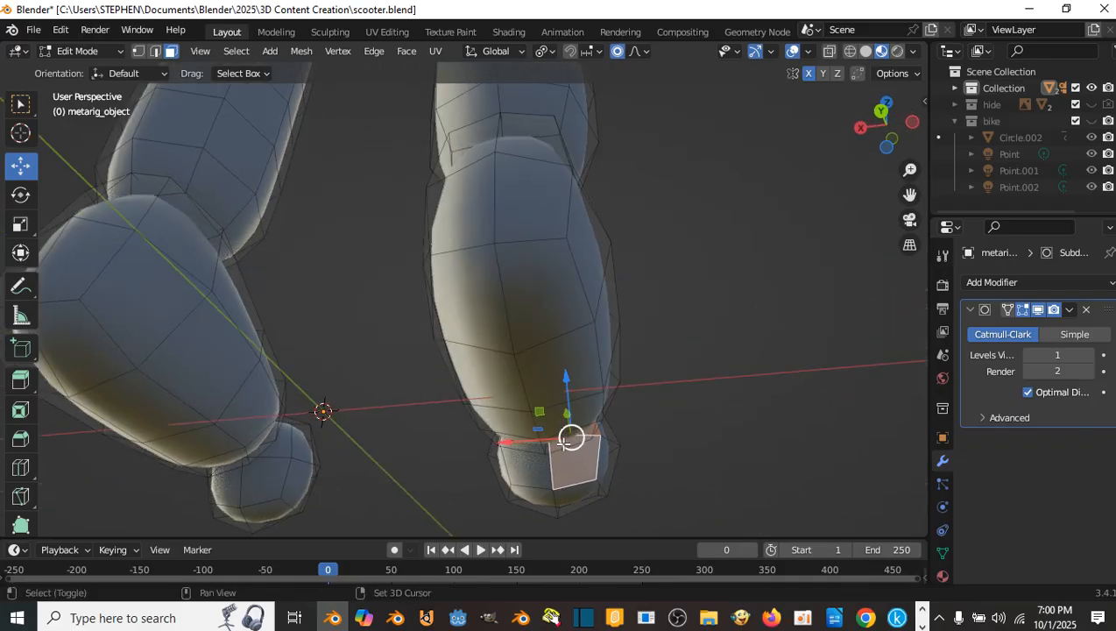
middle_drag(529, 467, 486, 430)
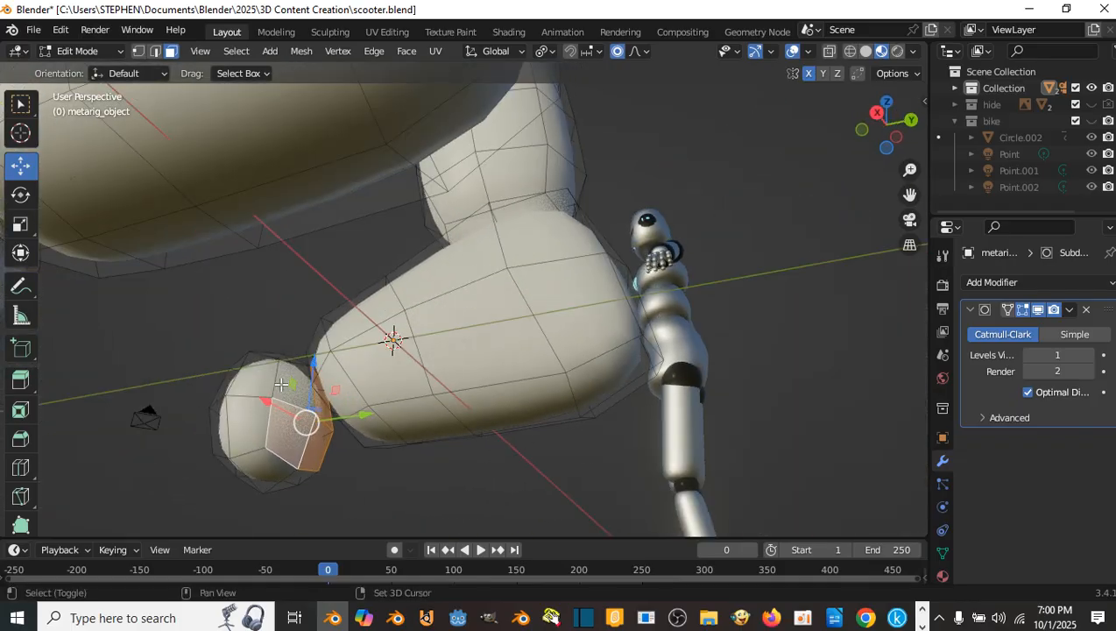
middle_drag(293, 383, 319, 377)
scroll(319, 377, up, 1)
key(b)
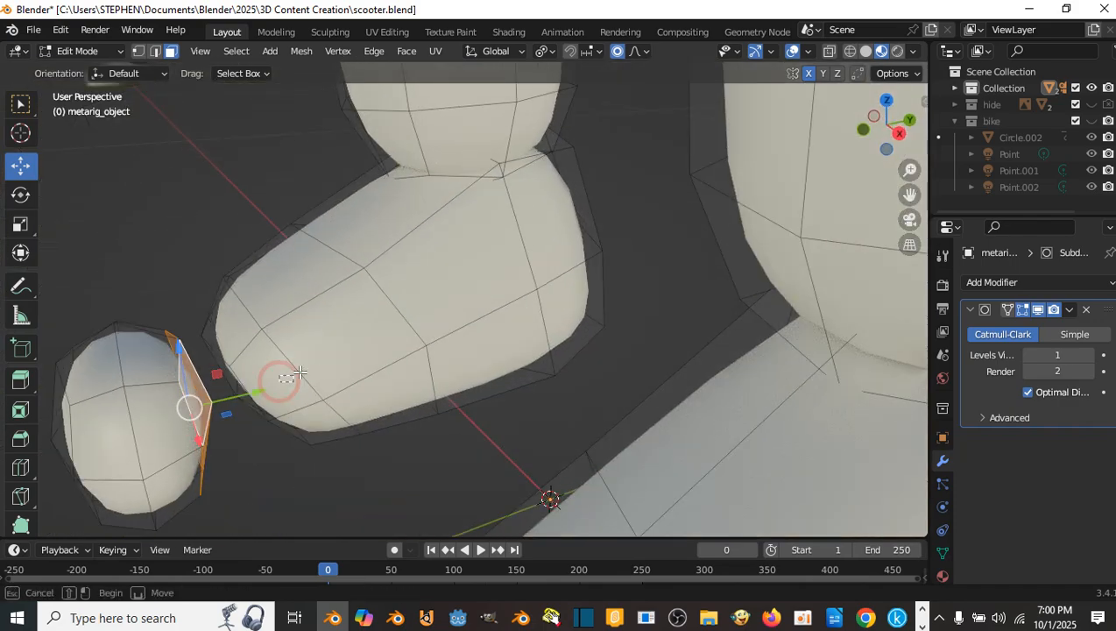
drag(278, 382, 350, 358)
key(ctrl+z)
- Move the selected rear faces of the toe piece along the Y axis toward the foot
shift+middle_drag(243, 395, 305, 376)
drag(306, 376, 385, 366)
scroll(364, 359, down, 2)
scroll(385, 366, down, 3)
middle_drag(385, 366, 595, 354)
- Select the whole toe piece as linked geometry and raise it about 0.0124 m along Z
drag(543, 300, 544, 291)
middle_drag(544, 291, 643, 334)
key(ctrl+l)
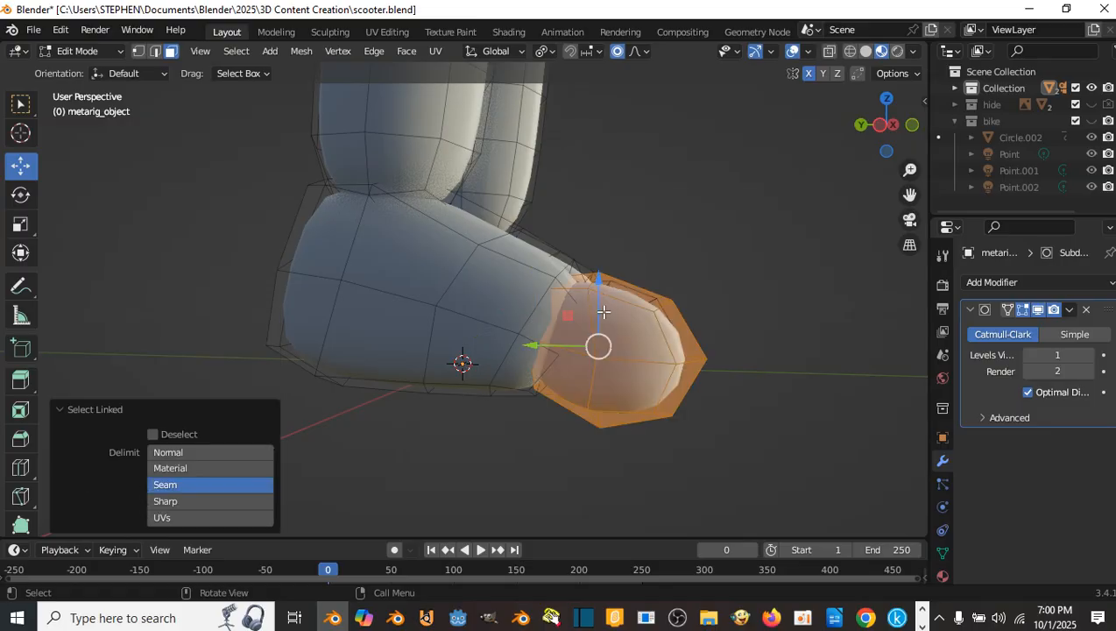
drag(598, 294, 610, 261)
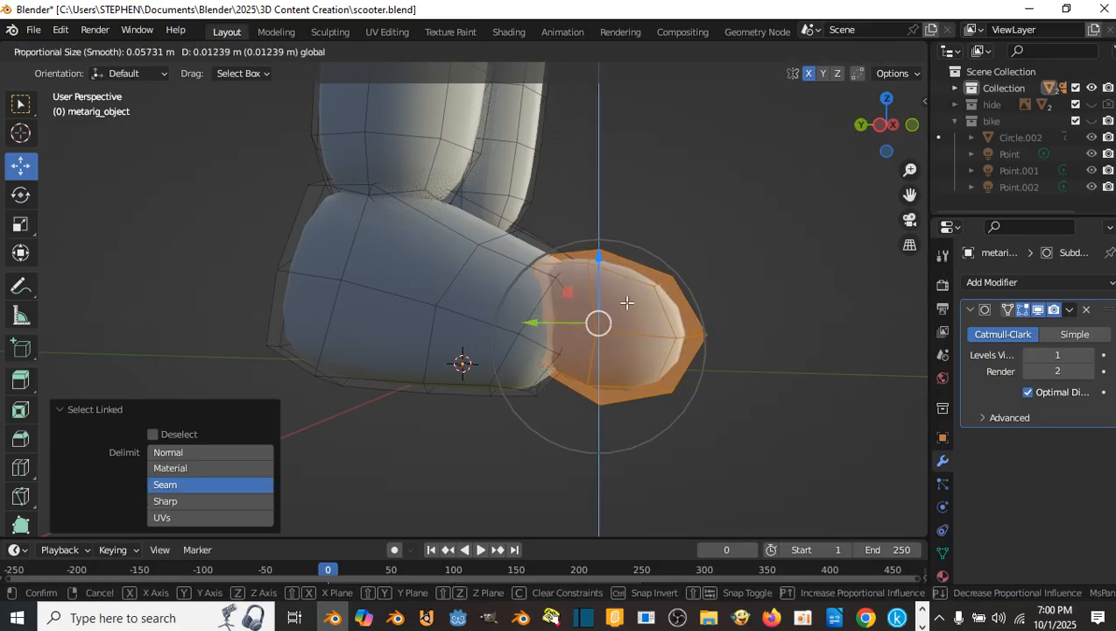
drag(627, 302, 627, 302)
middle_drag(627, 302, 564, 313)
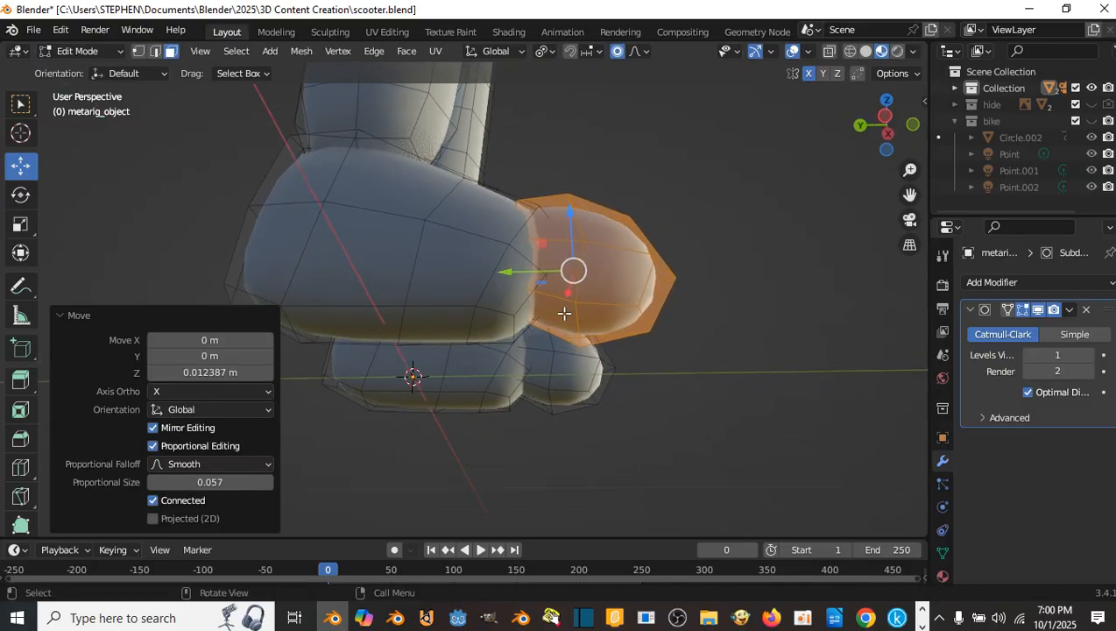
- Select two faces on the rear underside of the toe piece and lower them about 0.0027 m along Z
click(563, 312)
middle_drag(555, 248, 596, 337)
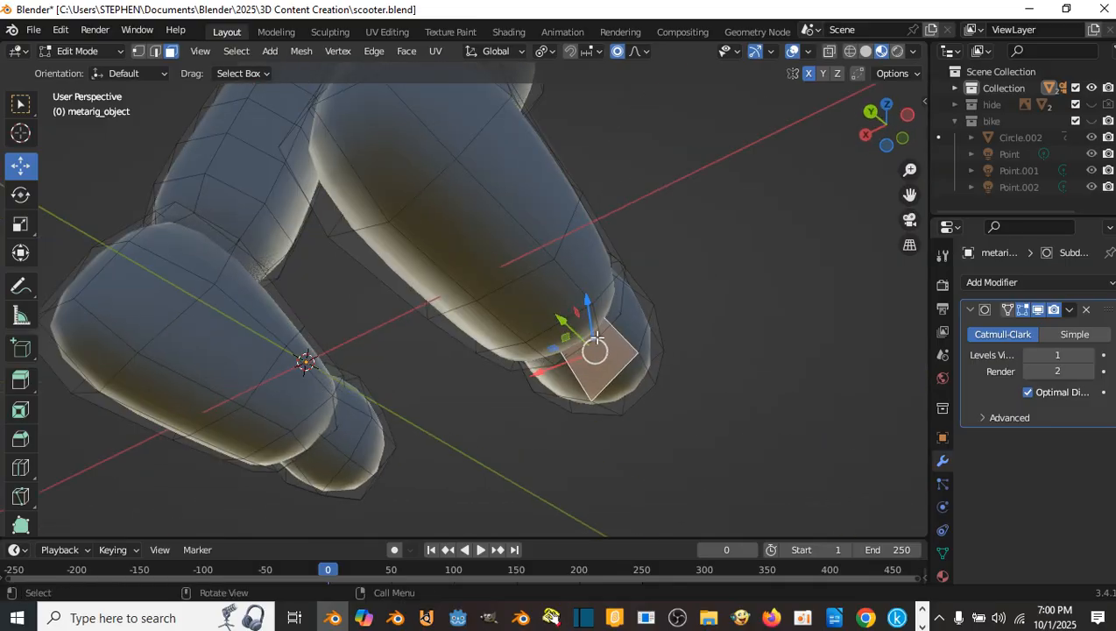
shift+click(551, 378)
middle_drag(552, 378, 497, 417)
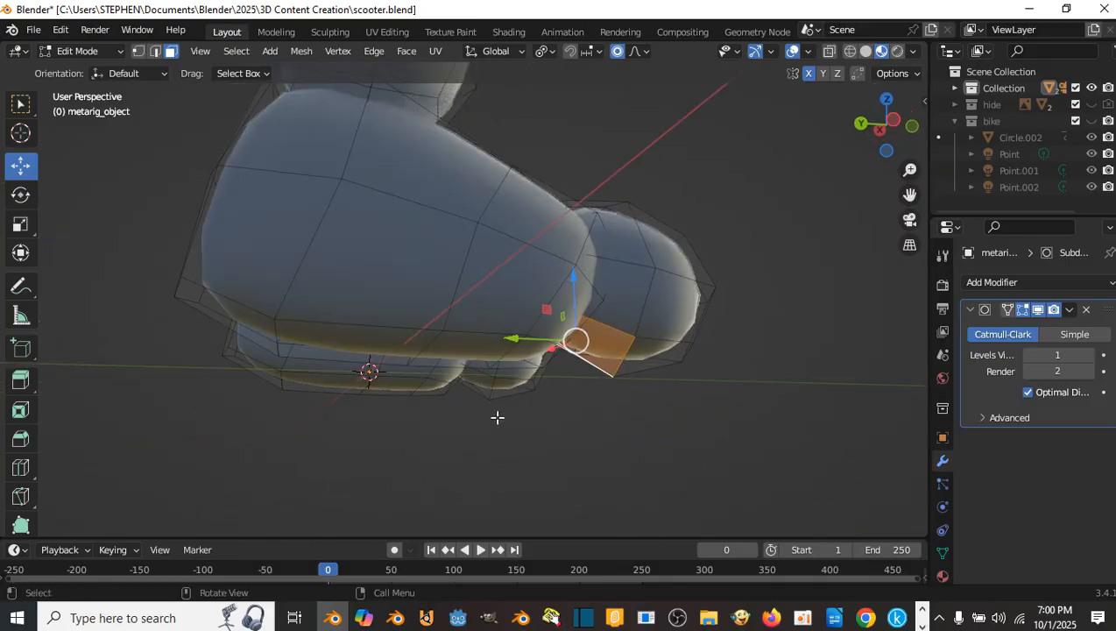
key(g)
key(z)
click(577, 281)
middle_drag(578, 281, 644, 331)
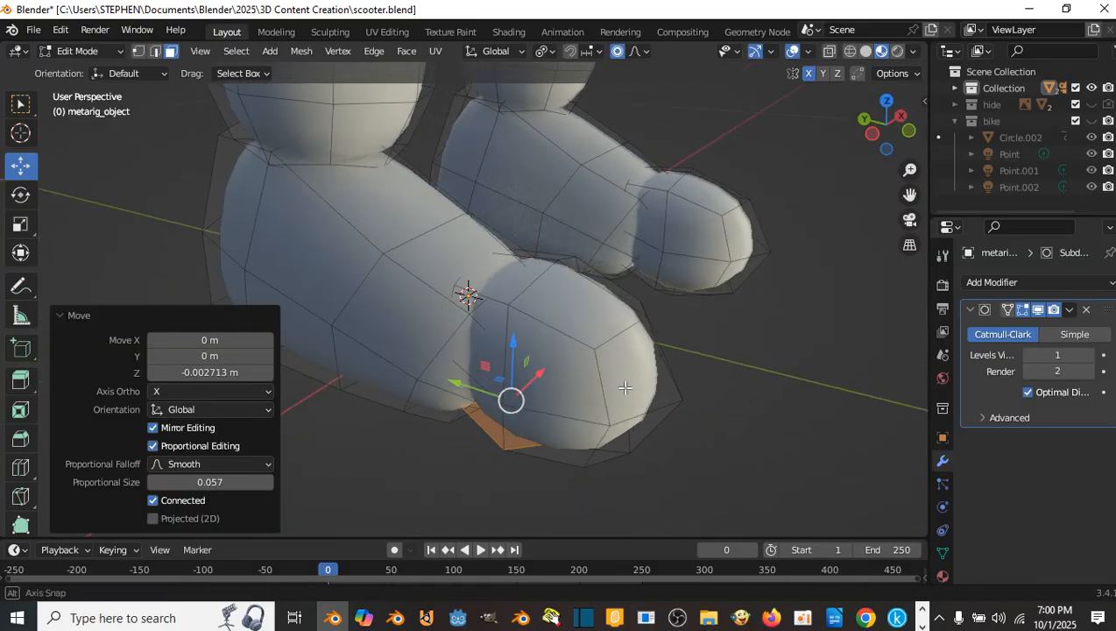
- Select two neighbouring faces of the toe piece, adjust them slightly, and return to Object Mode
click(583, 311)
middle_drag(583, 311, 653, 264)
click(528, 305)
click(567, 332)
shift+click(527, 350)
drag(638, 184, 641, 215)
scroll(640, 215, down, 3)
middle_drag(640, 215, 470, 301)
key(Tab)
- Examine the whole mannequin from the feet up to the torso and arms for gaps between the body pieces
scroll(518, 334, down, 3)
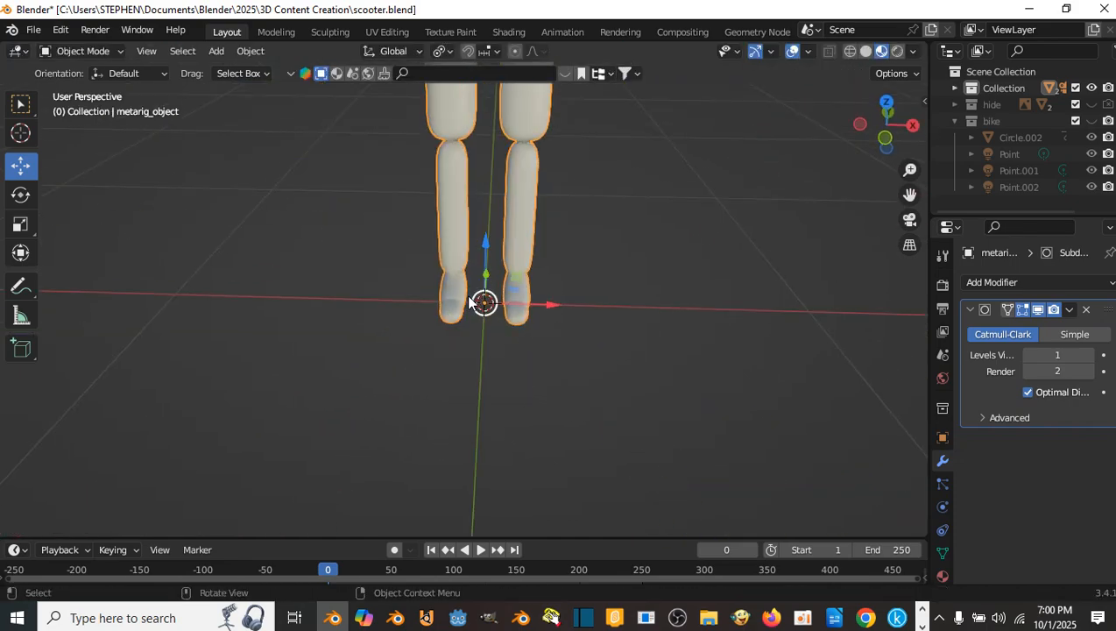
middle_drag(546, 330, 531, 302)
scroll(376, 251, up, 3)
scroll(531, 296, down, 4)
shift+middle_drag(523, 257, 526, 382)
middle_drag(526, 382, 539, 334)
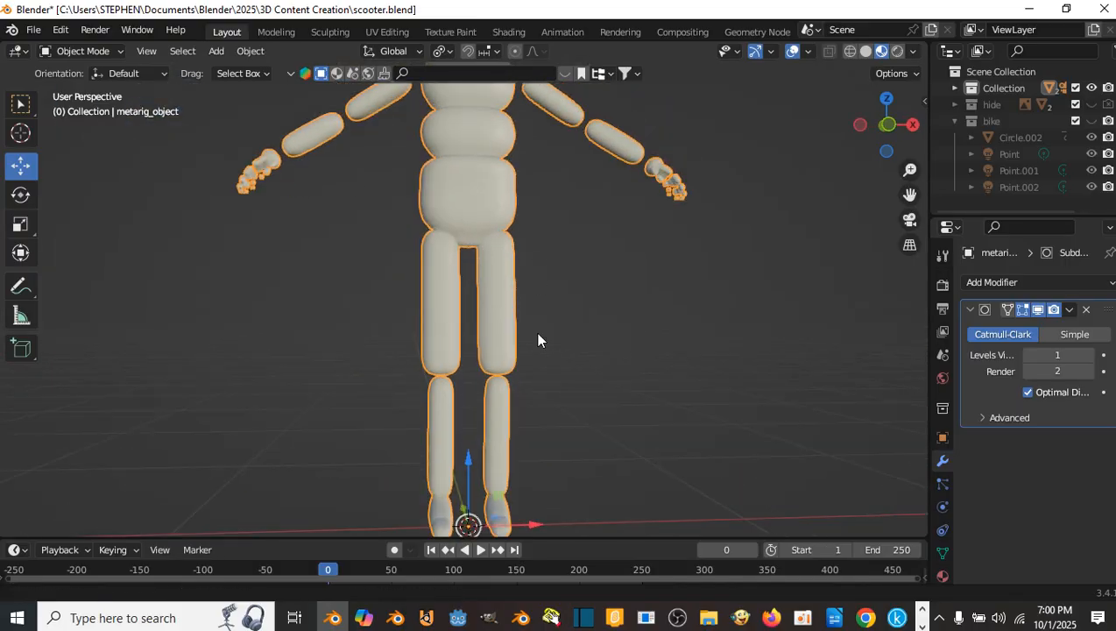
scroll(538, 315, up, 2)
shift+middle_drag(537, 220, 580, 302)
middle_drag(584, 229, 569, 367)
scroll(570, 367, up, 4)
shift+middle_drag(514, 337, 363, 337)
- Enter Edit Mode and select the whole upper arm piece on the +X side as linked geometry
key(Tab)
shift+middle_drag(465, 383, 544, 359)
scroll(507, 374, up, 4)
scroll(511, 361, down, 5)
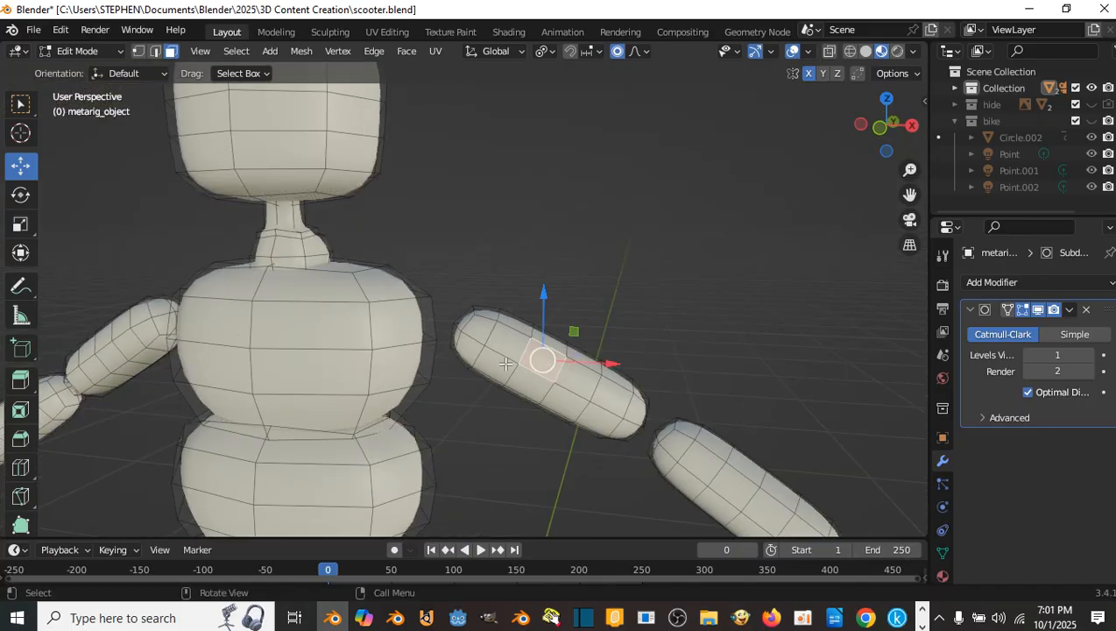
key(l)
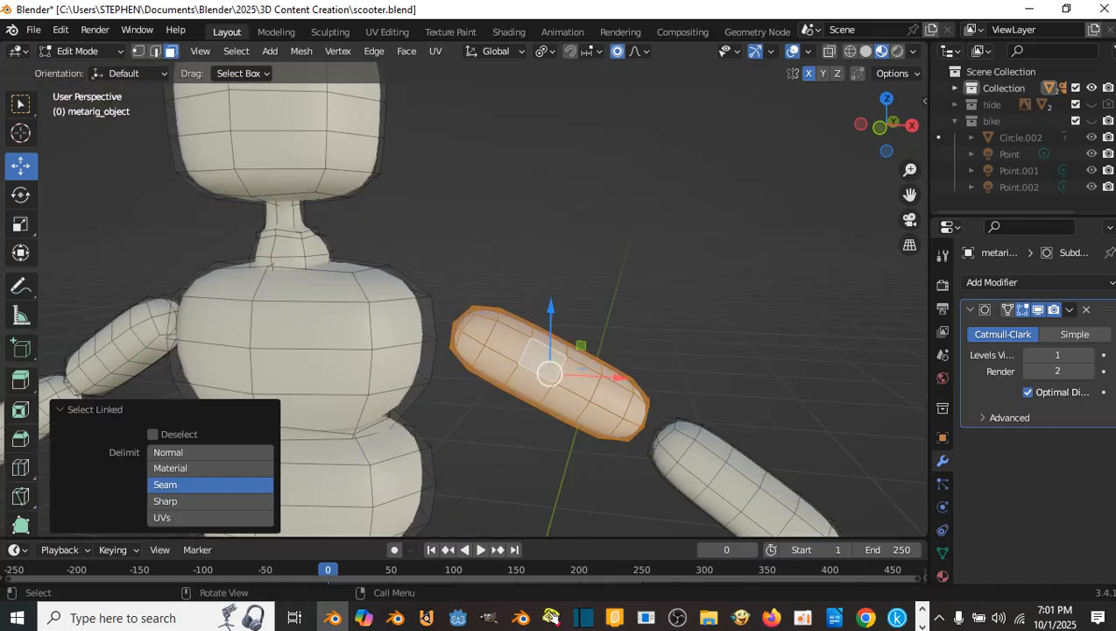
key(s)
right_click(557, 315)
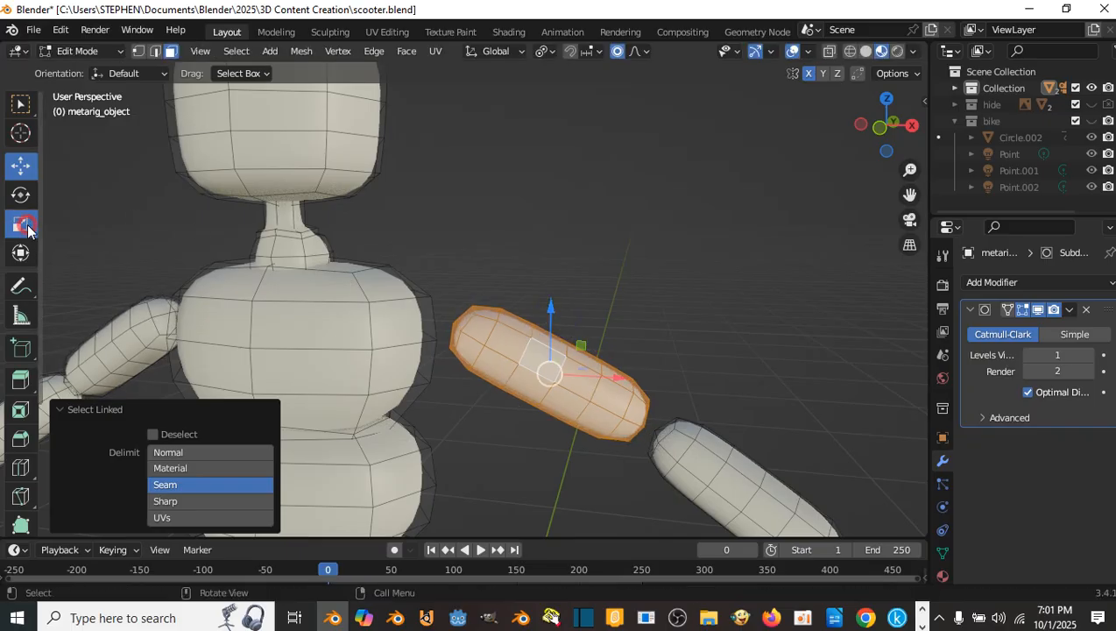
click(26, 228)
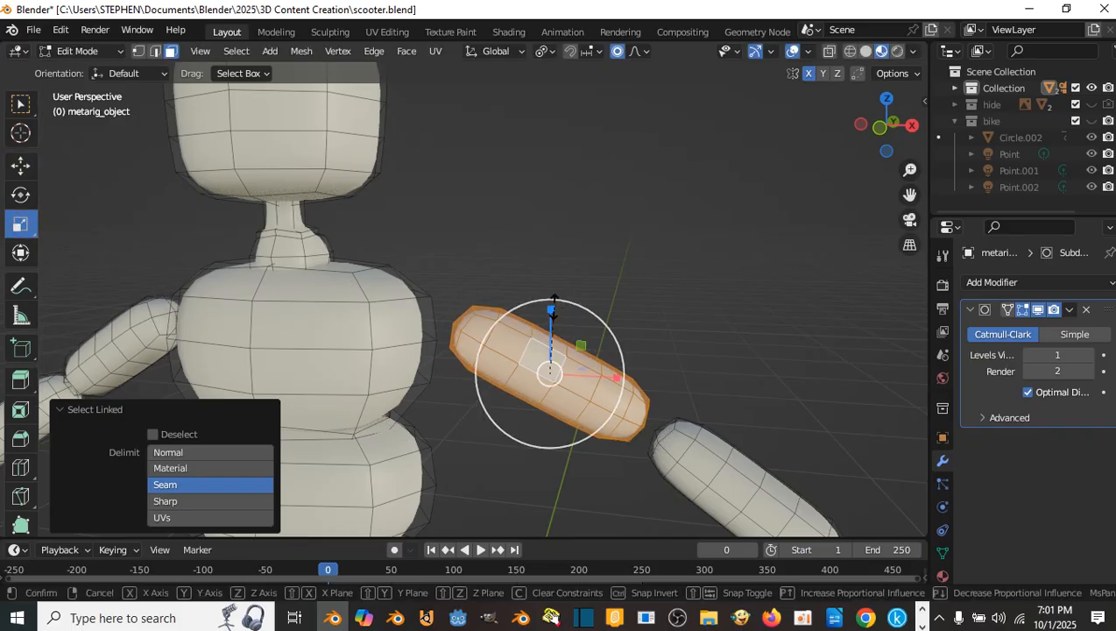
drag(548, 307, 560, 296)
key(ctrl+z)
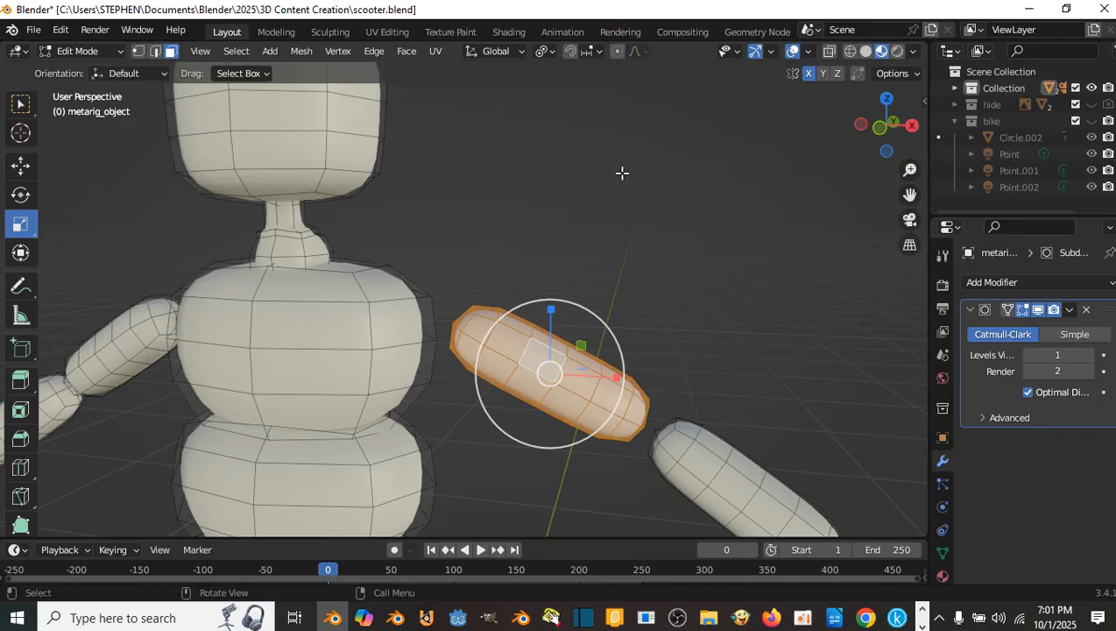
- With proportional editing off, scale the selected upper arm piece uniformly by about 1.167
key(s)
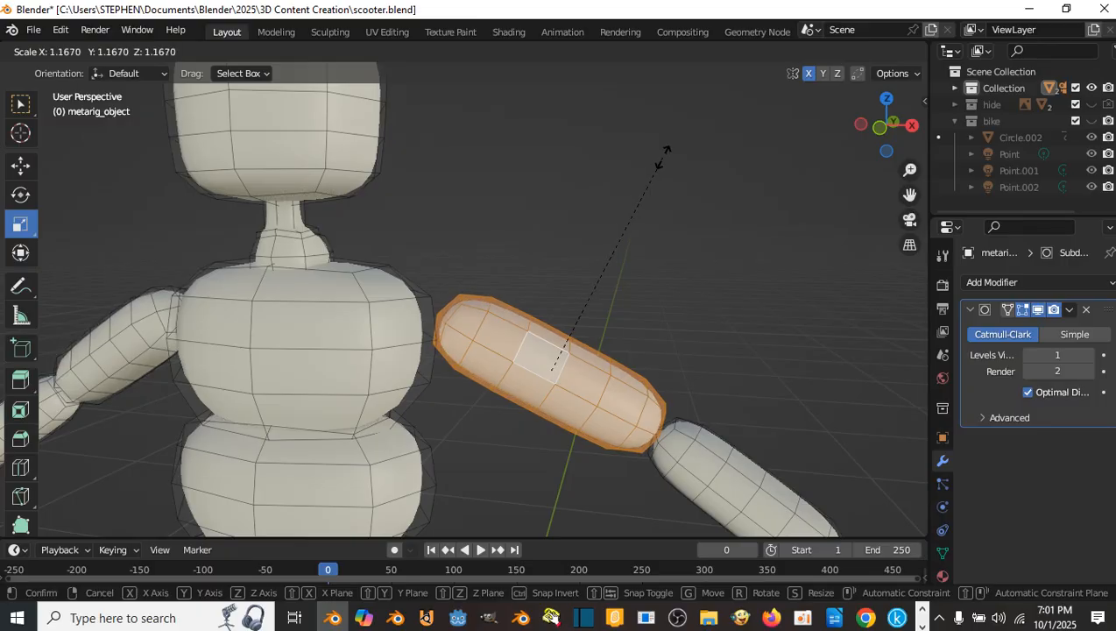
click(664, 156)
scroll(647, 207, down, 4)
middle_drag(647, 206, 521, 322)
click(560, 326)
scroll(560, 326, up, 5)
click(521, 243)
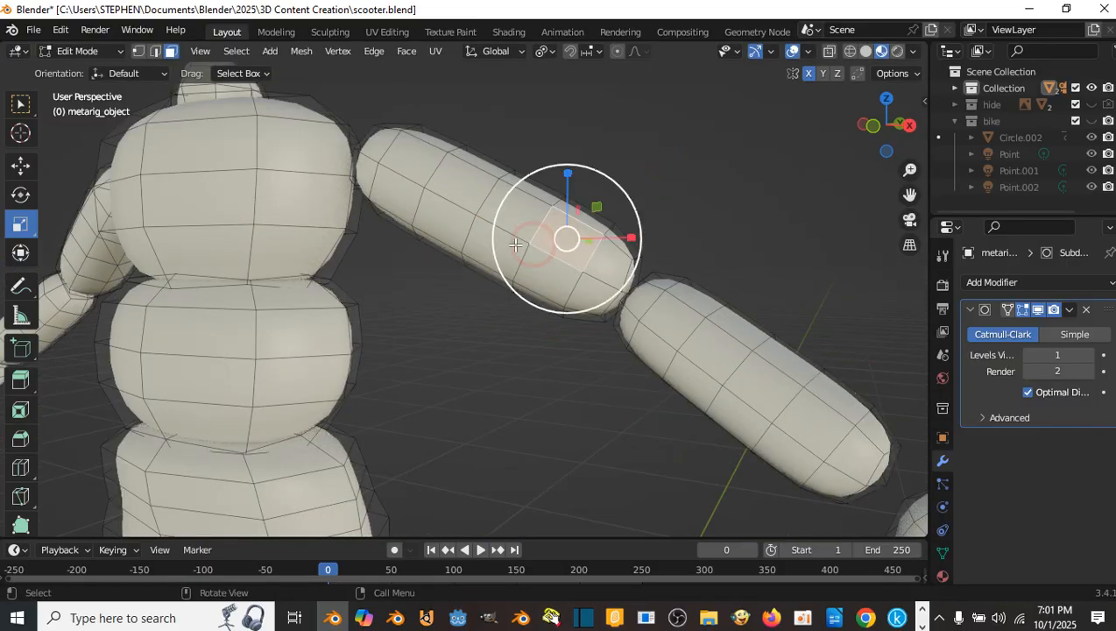
- Select the whole forearm piece on the +X side as linked geometry and scale it uniformly by 0.975
shift+middle_drag(475, 239, 359, 195)
click(618, 349)
middle_drag(618, 349, 592, 307)
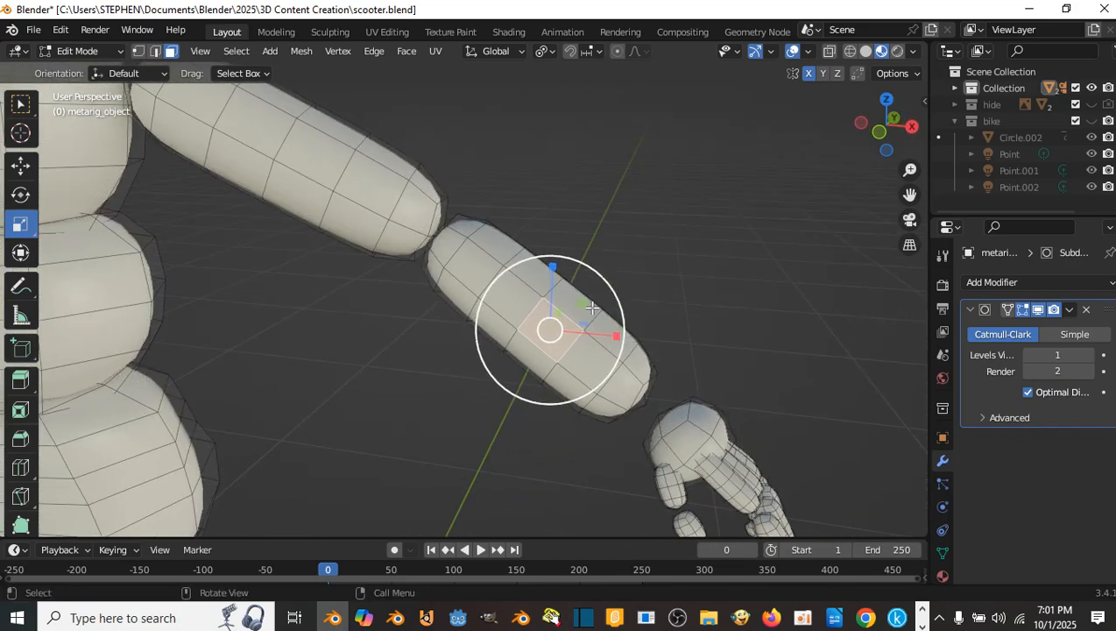
key(ctrl+l)
drag(601, 280, 599, 282)
scroll(622, 326, down, 3)
middle_drag(621, 326, 539, 325)
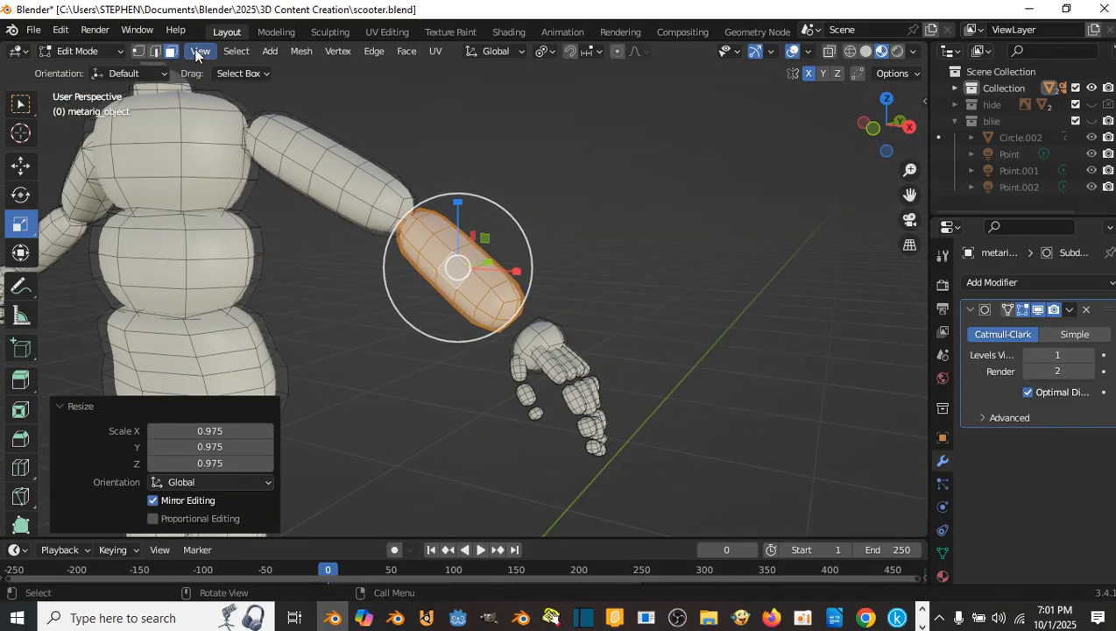
- Select the faces at the forearm's wrist end and move them toward the hand, about 0.009 m in X, 0.002 m in Y and -0.004 m in Z
scroll(454, 320, up, 4)
click(544, 348)
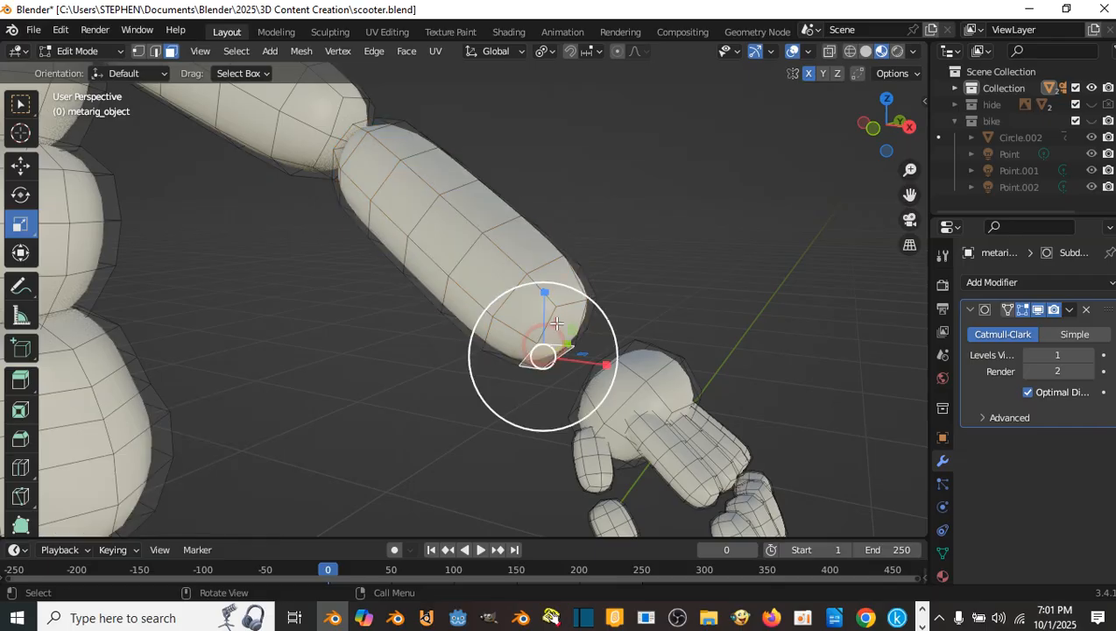
middle_drag(544, 347, 399, 341)
shift+click(228, 345)
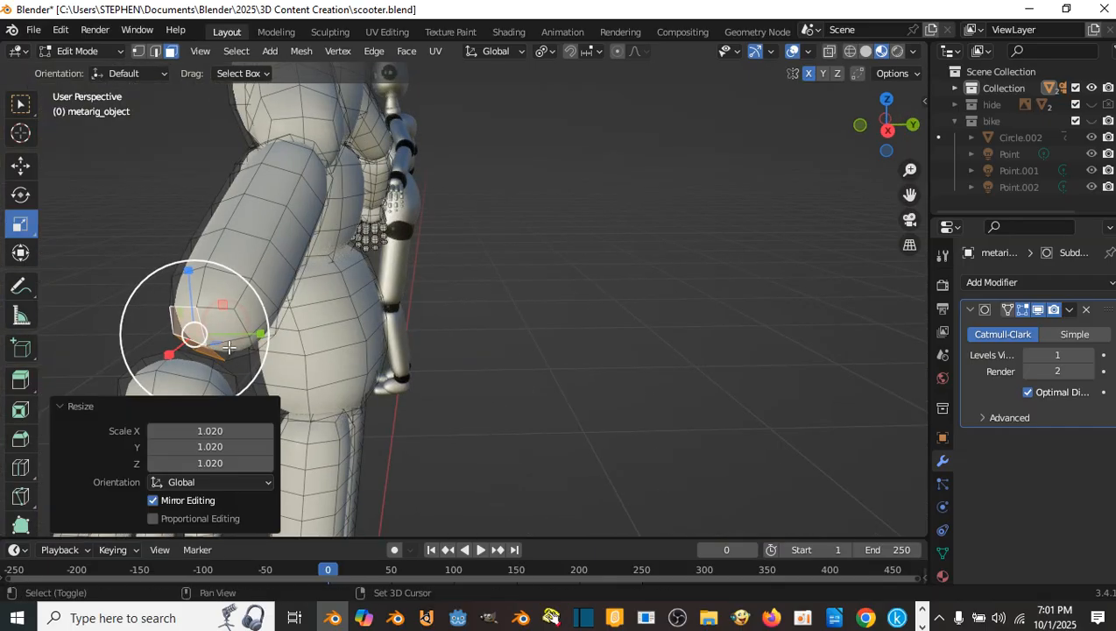
shift+click(231, 347)
shift+click(225, 329)
middle_drag(305, 338, 451, 338)
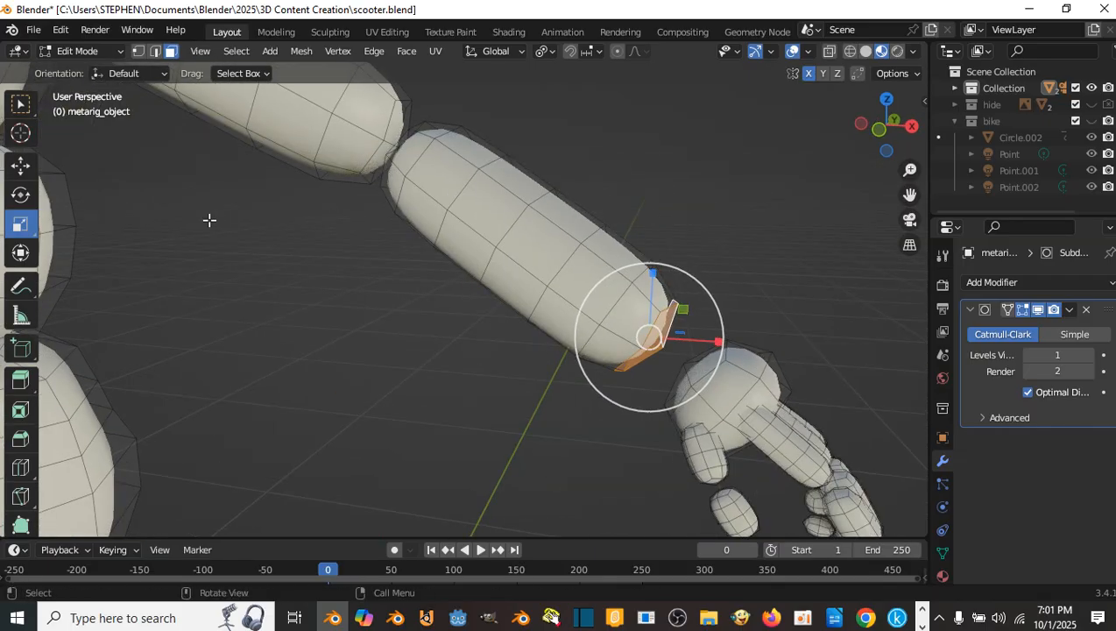
click(21, 164)
middle_drag(469, 292, 511, 268)
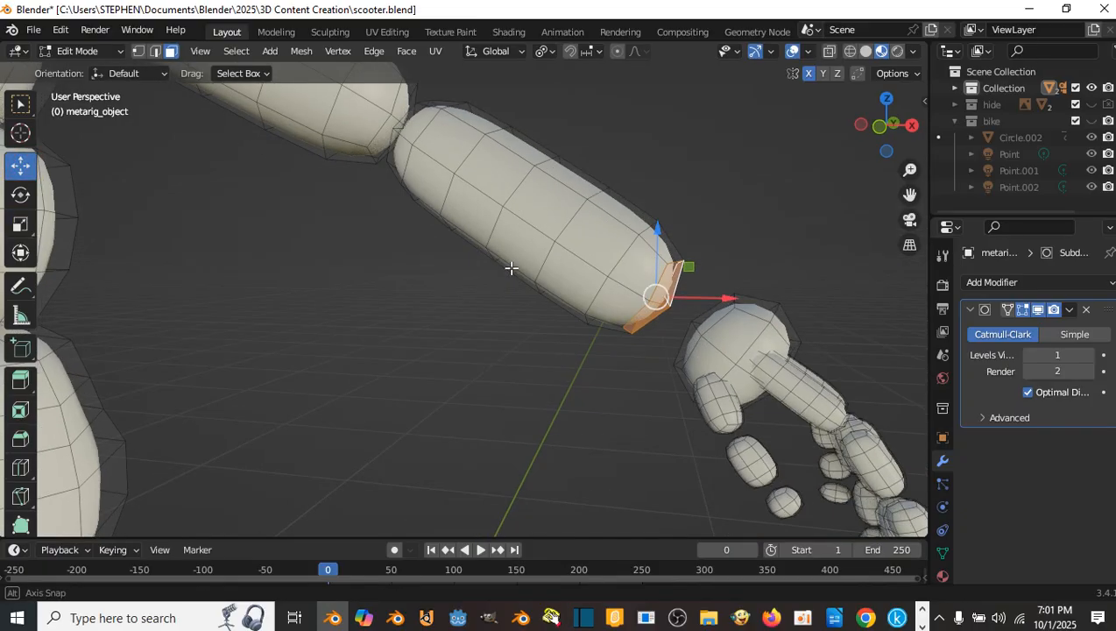
key(g)
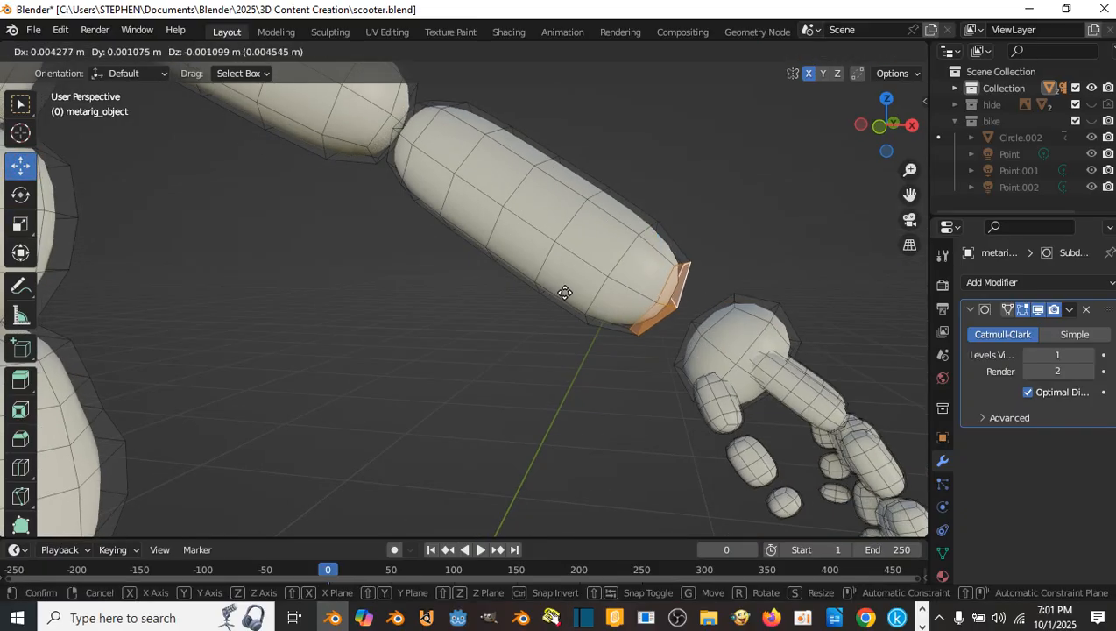
click(572, 297)
scroll(574, 300, down, 6)
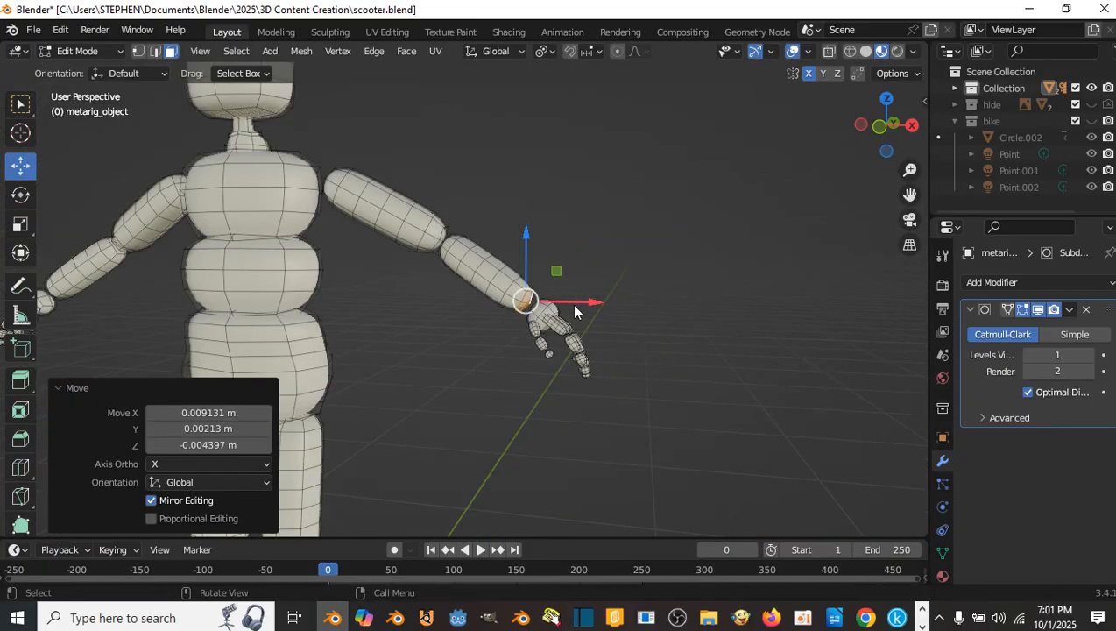
- Return to Object Mode and save scooter.blend
key(Tab)
scroll(506, 275, down, 4)
middle_drag(493, 273, 595, 310)
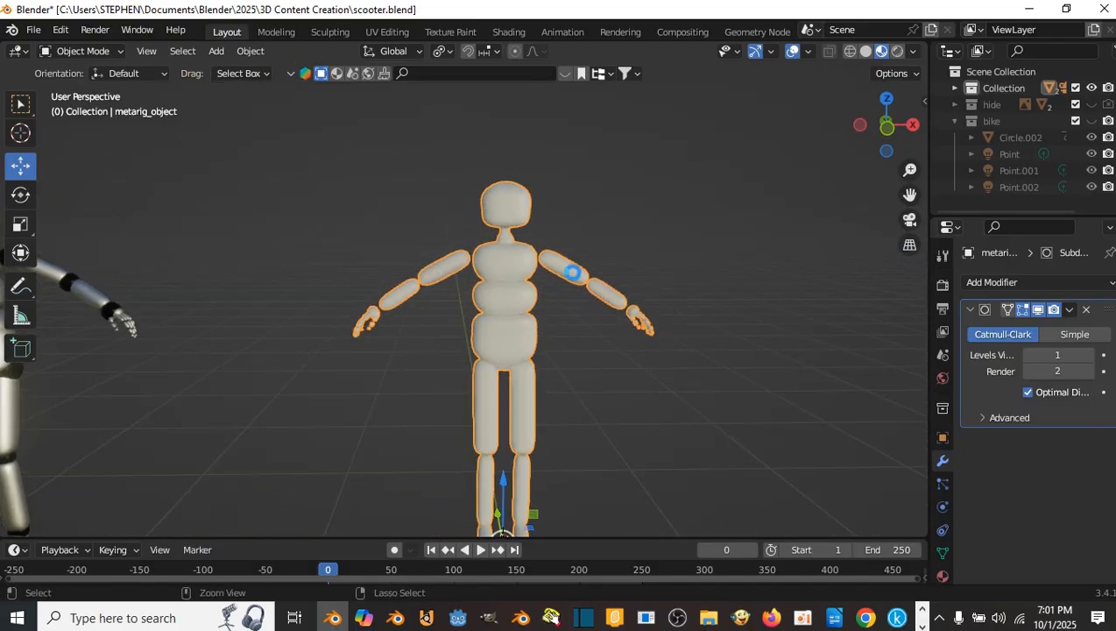
key(ctrl+s)
- Compare the mannequin's proportions and joints with the finished metallic robot standing beside it
scroll(577, 286, down, 4)
scroll(578, 287, up, 2)
shift+middle_drag(555, 253, 575, 284)
scroll(574, 284, up, 2)
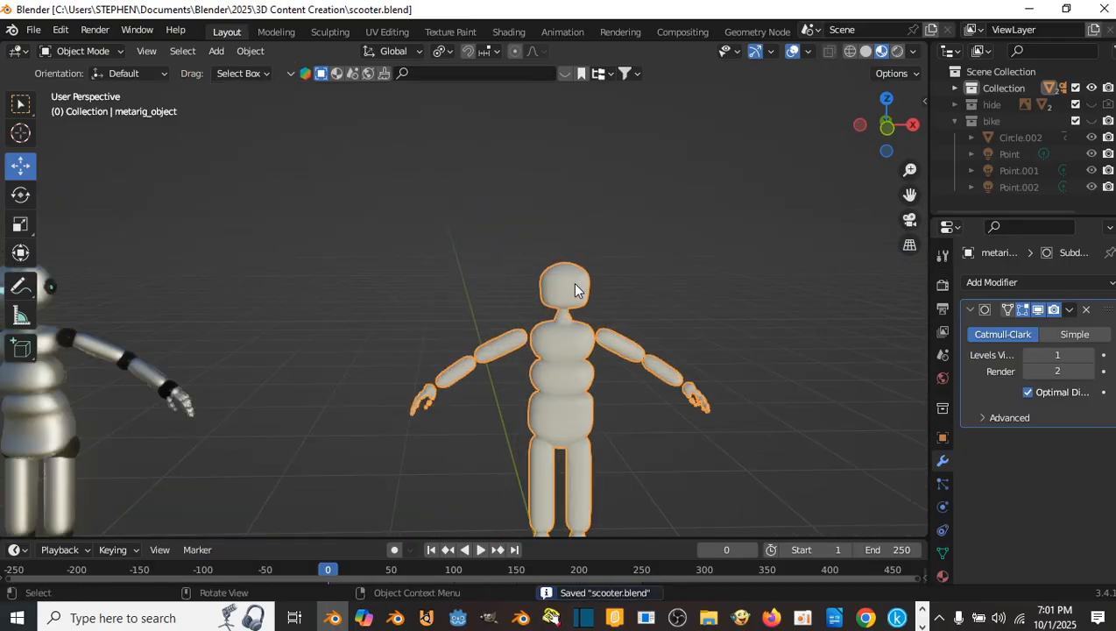
scroll(569, 287, up, 2)
scroll(517, 312, down, 2)
shift+middle_drag(517, 314, 638, 306)
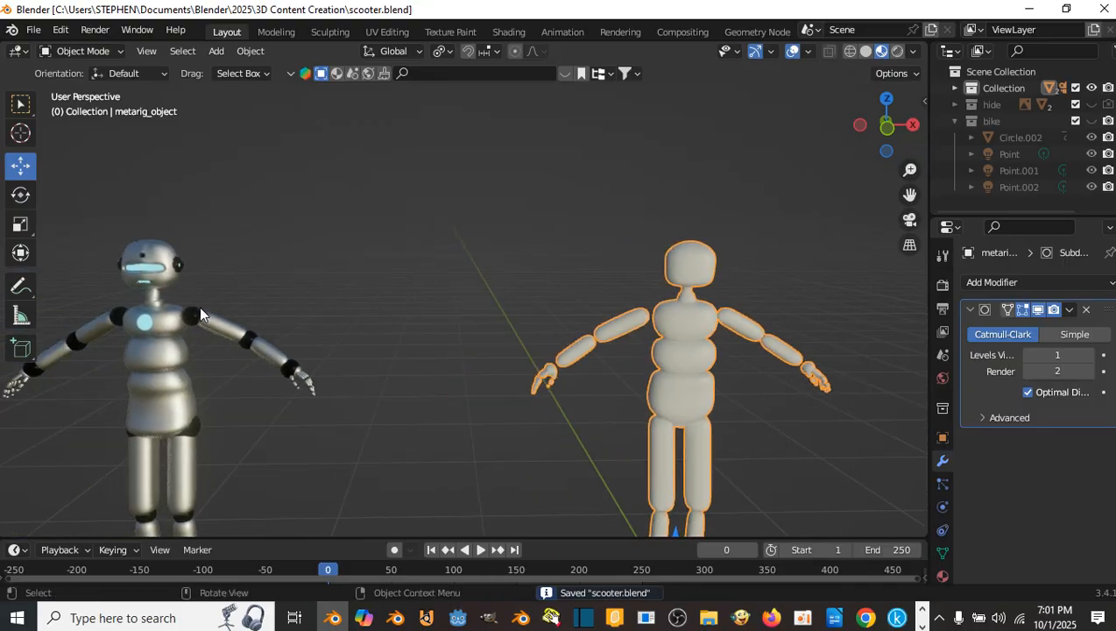
mouse_move(200, 314)
shift+middle_down()
mouse_move(218, 310)
mouse_move(214, 318)
shift+middle_up()
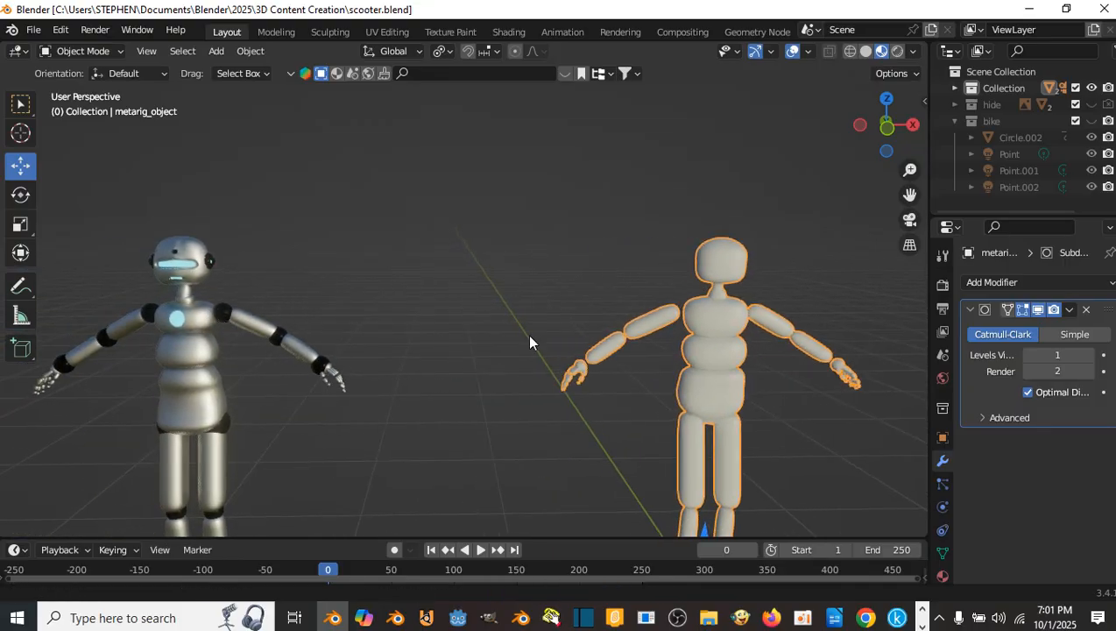
shift+middle_drag(528, 335, 443, 299)
scroll(478, 298, down, 3)
scroll(508, 299, up, 1)
scroll(519, 295, up, 5)
shift+middle_drag(536, 281, 478, 306)
mouse_move(572, 289)
middle_down()
mouse_move(481, 284)
mouse_move(587, 289)
middle_up()
- Enter Edit Mode and use the Cursor tool to place the 3D cursor at the shoulder between the chest and the -X side upper arm
key(Tab)
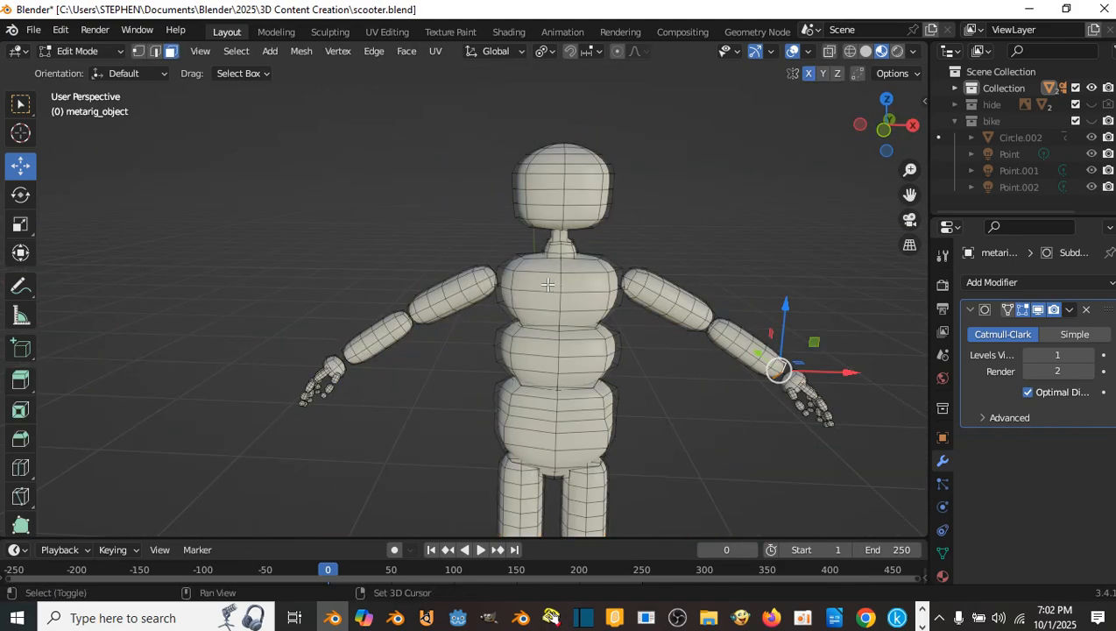
scroll(508, 286, up, 2)
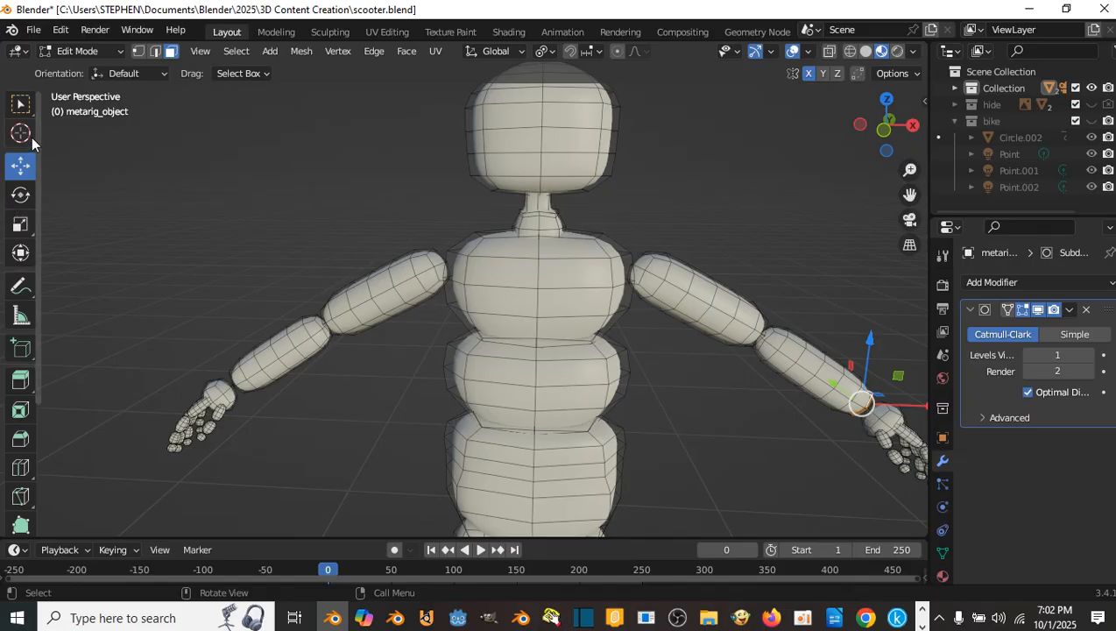
click(28, 135)
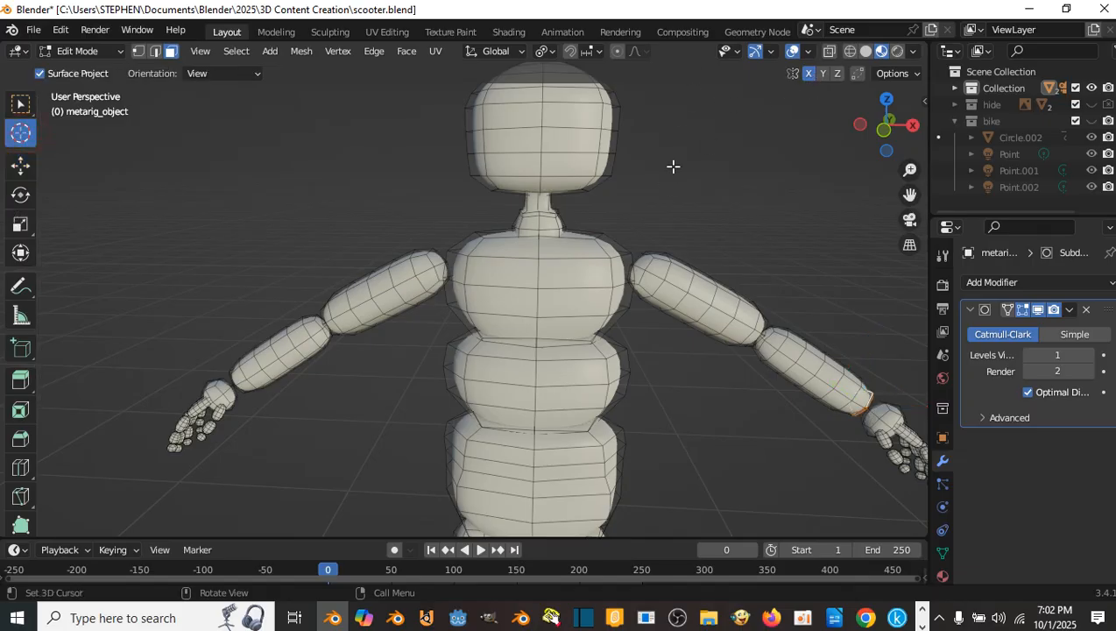
scroll(673, 166, down, 5)
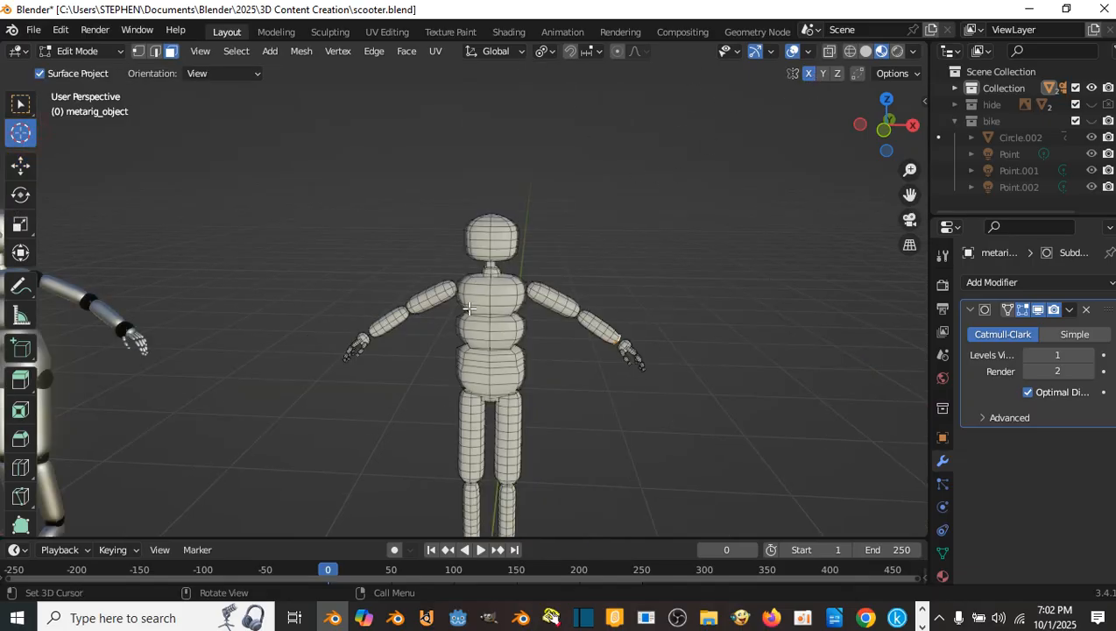
scroll(469, 313, up, 4)
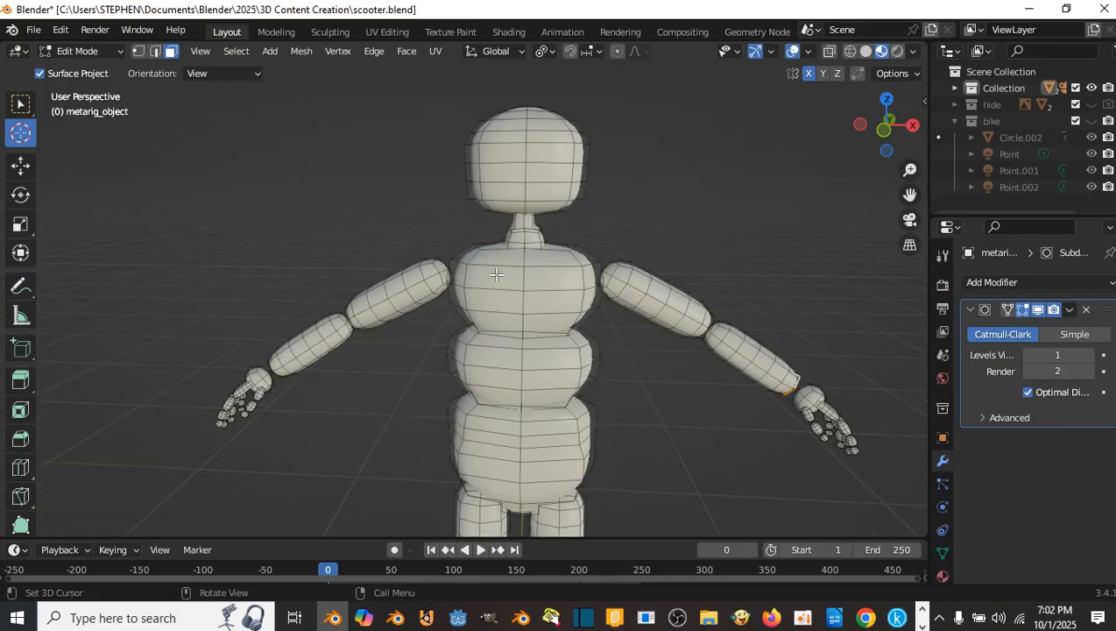
middle_drag(342, 254, 369, 262)
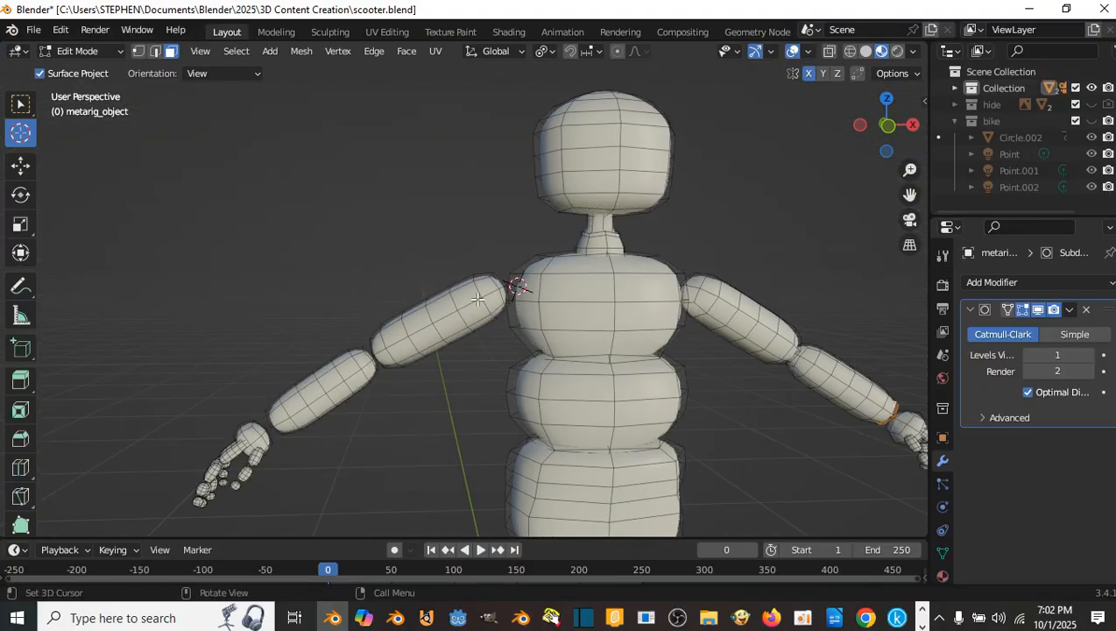
- Add a UV sphere with 32 segments and 16 rings at the 3D cursor and scale it down to about 0.099
shift+middle_drag(477, 300, 436, 269)
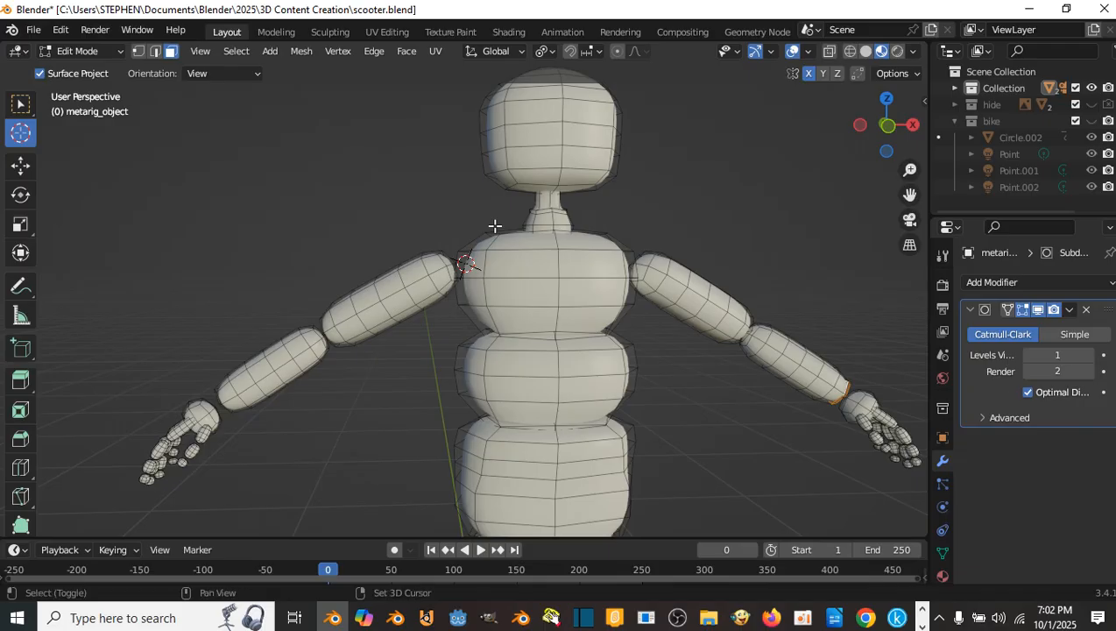
key(shift+a)
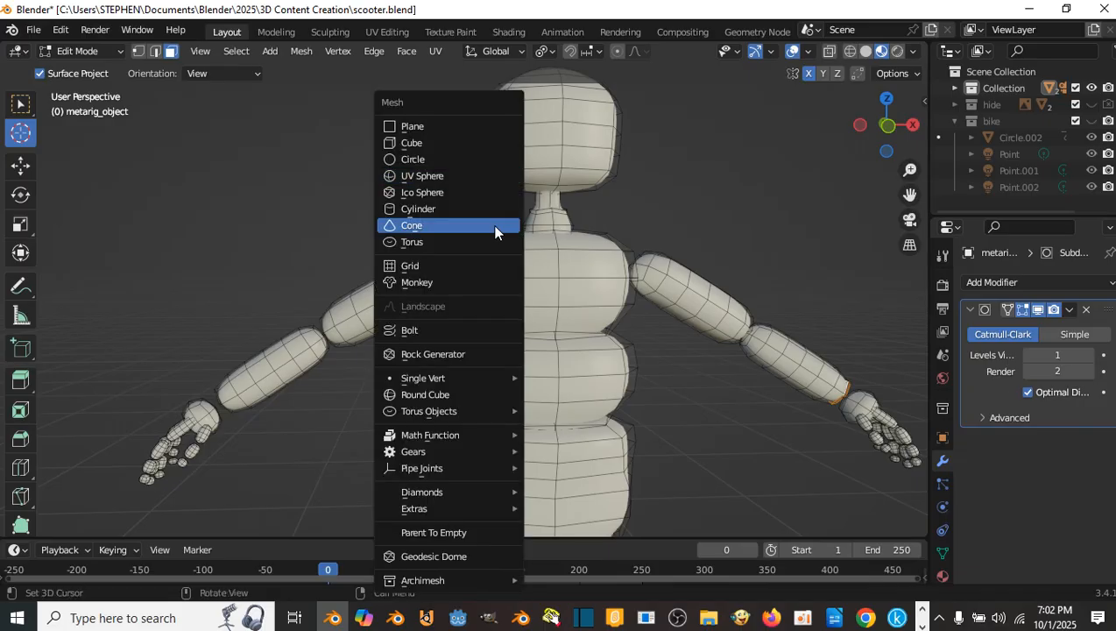
click(445, 176)
scroll(560, 249, down, 5)
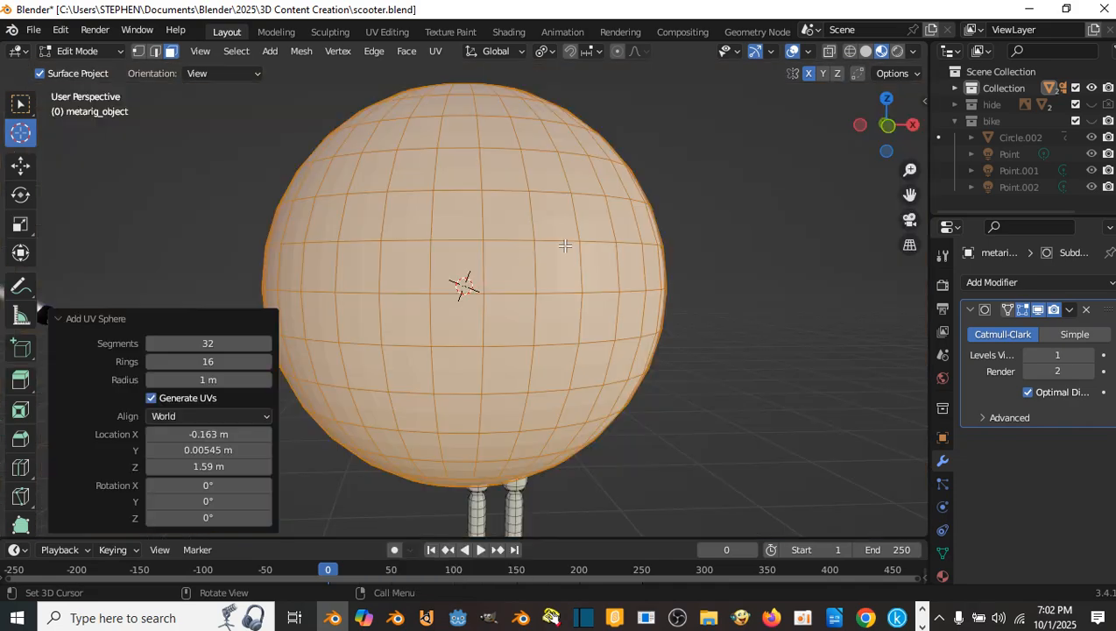
key(s)
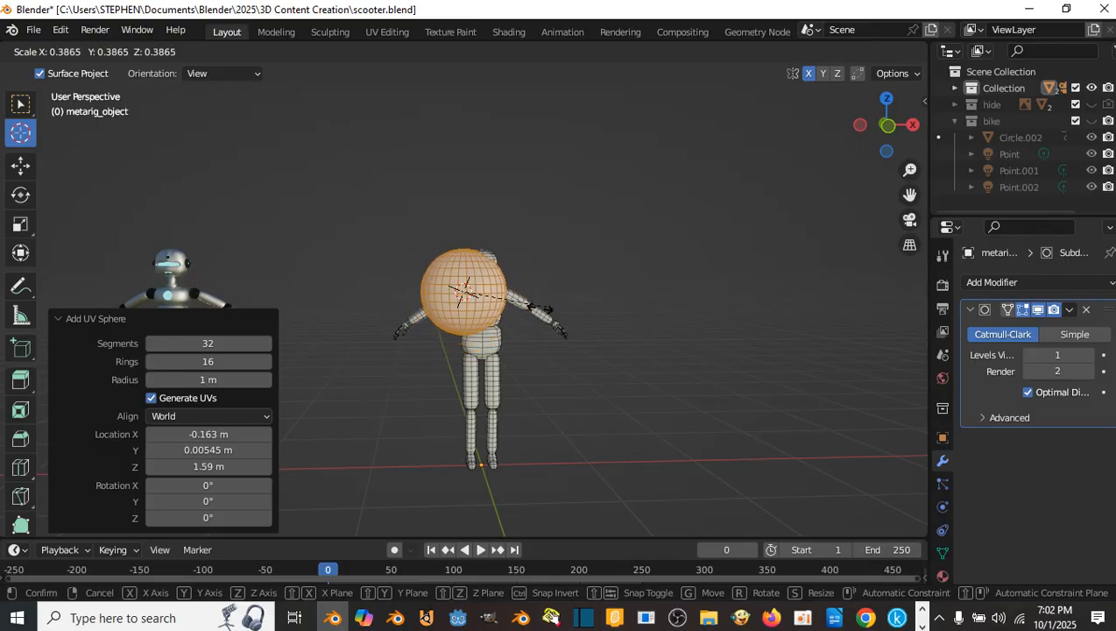
click(476, 308)
- Shrink the sphere further to shoulder-joint size, and fine-tune it by enlarging it by a factor of about 1.4
scroll(475, 308, up, 3)
middle_drag(476, 308, 581, 304)
scroll(533, 307, up, 4)
scroll(581, 304, up, 3)
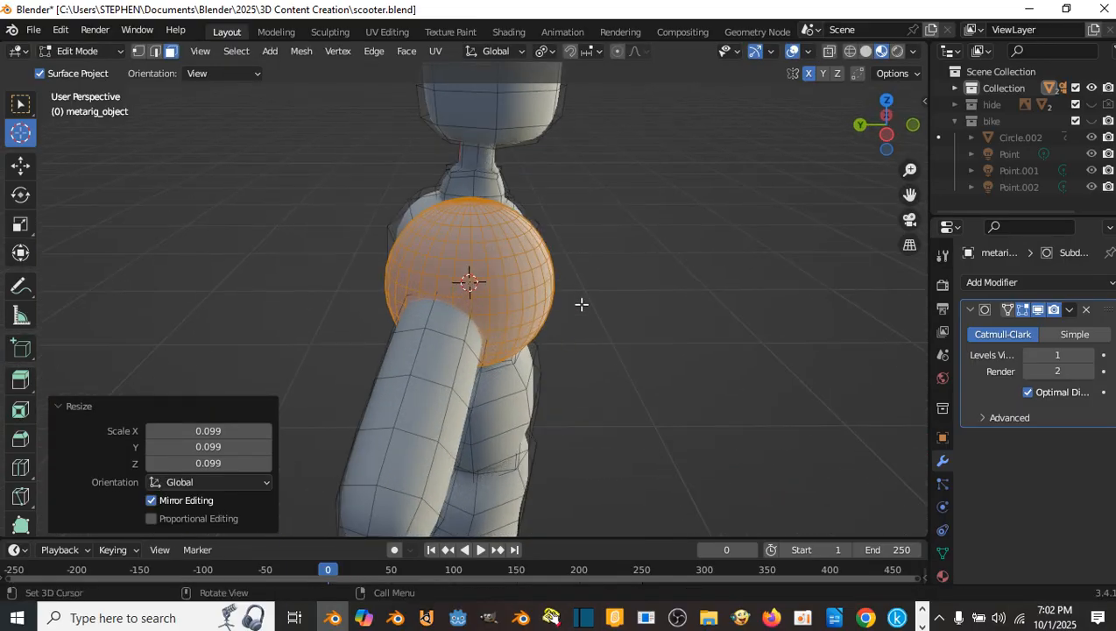
key(s)
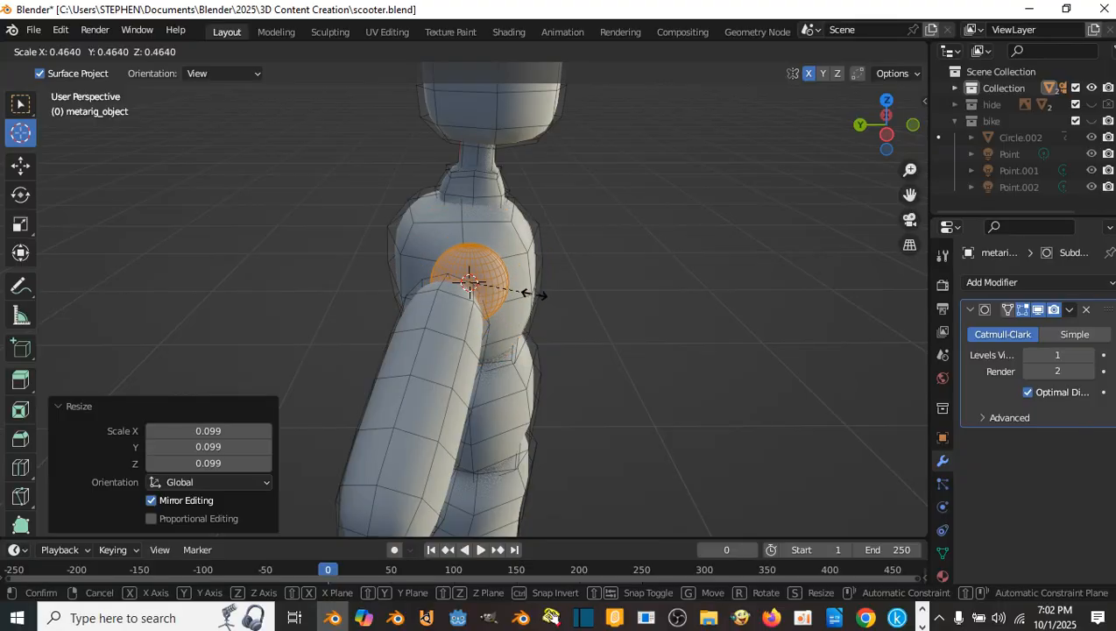
click(515, 293)
middle_drag(517, 294, 165, 218)
scroll(478, 312, up, 2)
key(s)
click(560, 328)
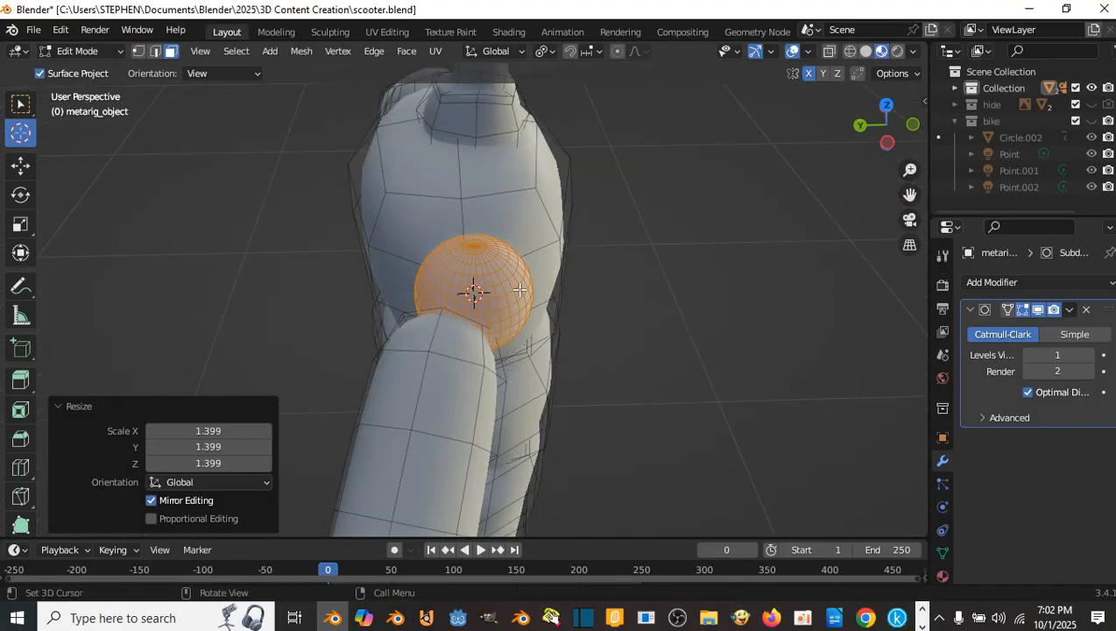
- Move the sphere into the gap between chest and upper arm, about 0.012 m in Y and slightly down in Z
click(21, 165)
middle_drag(291, 241, 399, 290)
drag(407, 303, 396, 305)
middle_drag(396, 304, 429, 192)
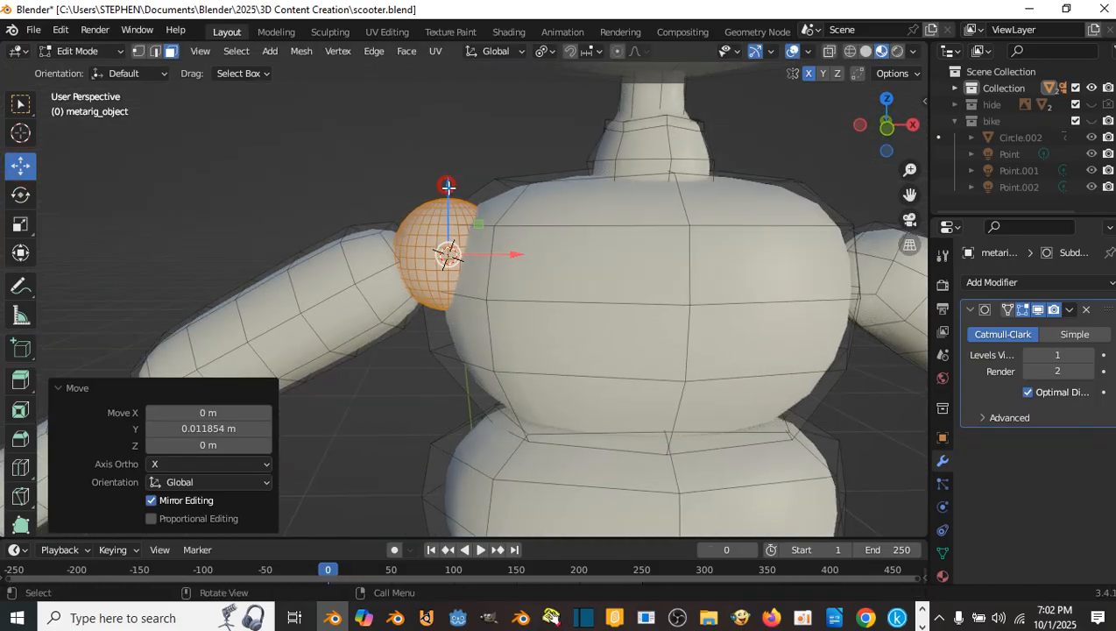
drag(448, 186, 451, 203)
middle_drag(450, 203, 431, 288)
drag(407, 296, 412, 296)
middle_drag(411, 296, 496, 257)
- Enlarge the shoulder sphere by a factor of about 1.151 and compare it with the reference robot's shoulder joint
key(s)
click(557, 251)
scroll(233, 328, down, 5)
shift+middle_drag(284, 337, 510, 346)
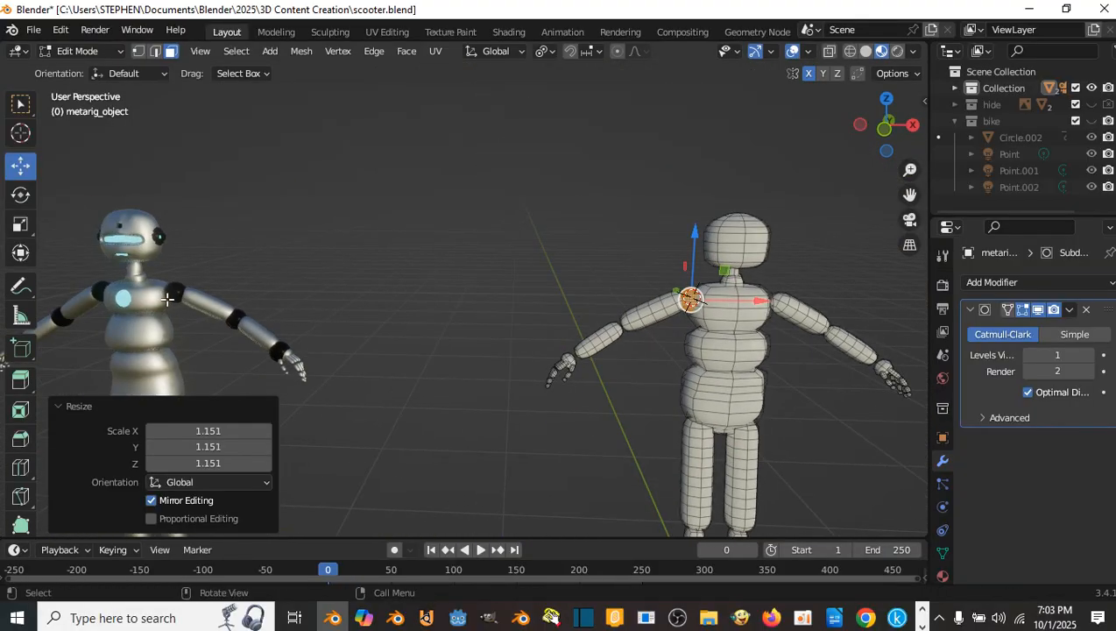
shift+middle_drag(681, 327, 508, 277)
scroll(576, 296, up, 4)
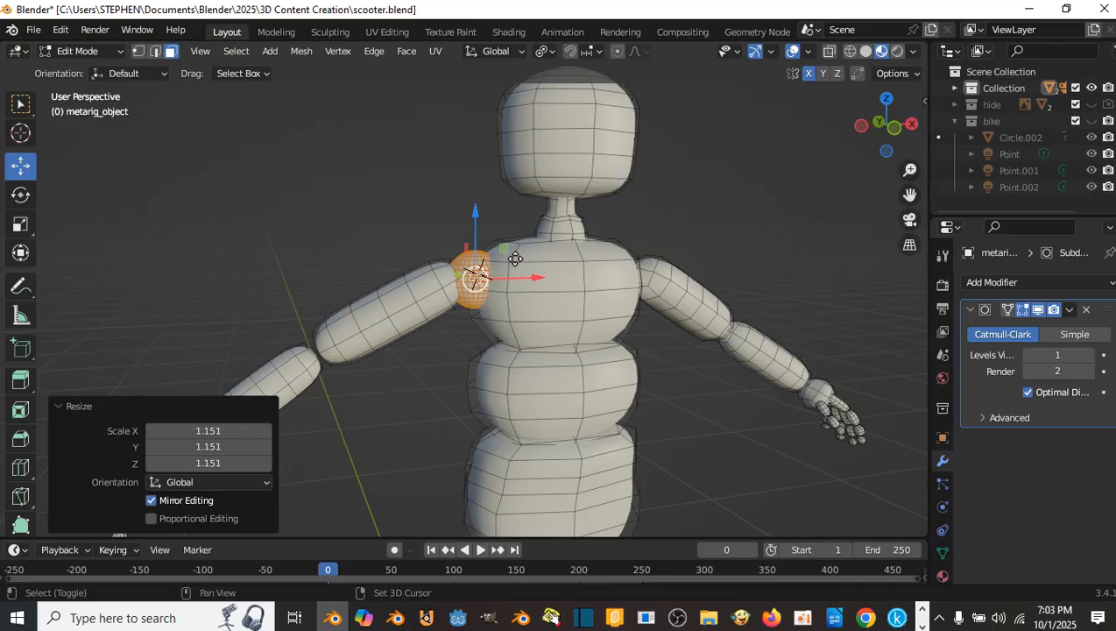
- Duplicate the shoulder sphere up to the -X side of the head as an ear, shifting it about -0.054 m in Y
key(g)
key(x)
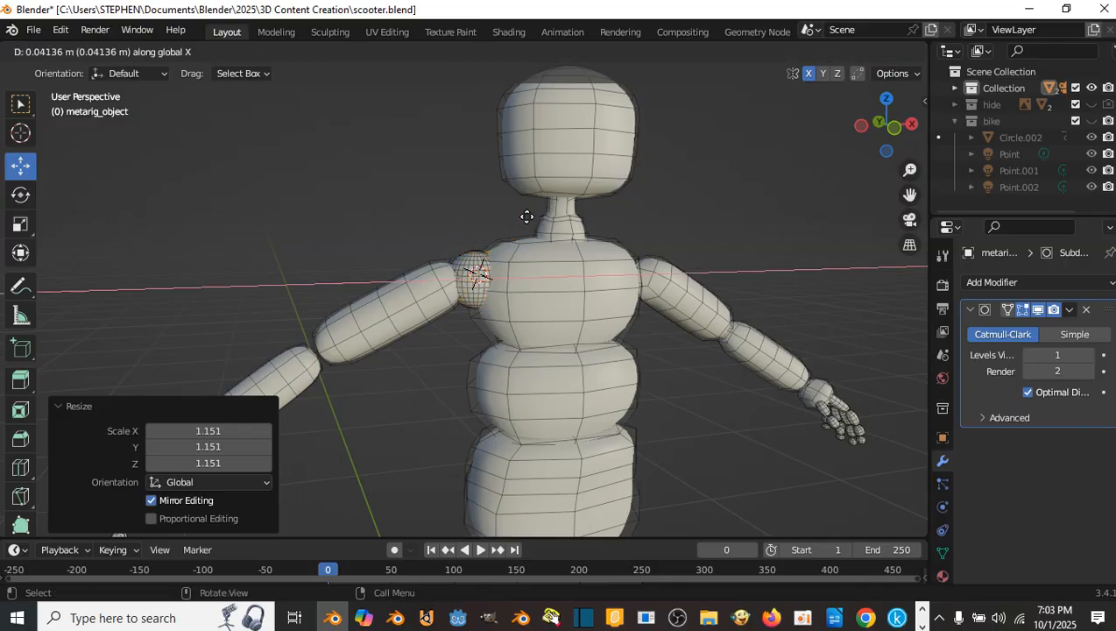
key(z)
click(543, 143)
middle_drag(543, 143, 428, 124)
key(g)
key(x)
click(495, 133)
mouse_move(427, 124)
mouse_down()
mouse_move(427, 136)
mouse_move(438, 124)
mouse_up()
middle_drag(438, 124, 483, 144)
- Select the whole -X side shoulder sphere and shift it about -0.004 m in Y from the top view
scroll(458, 273, up, 4)
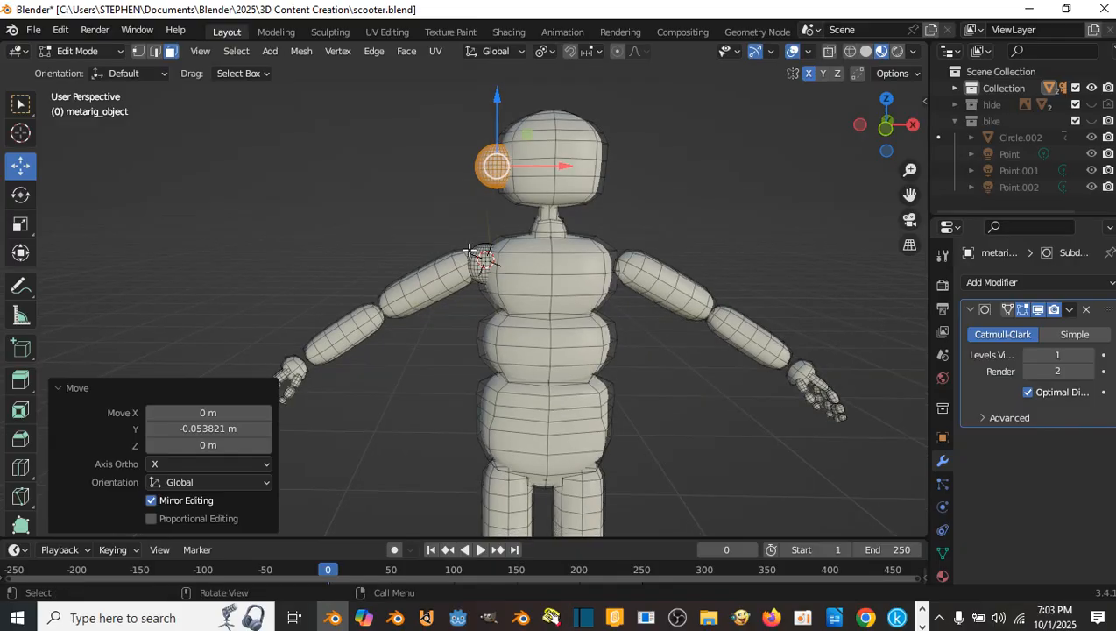
click(498, 230)
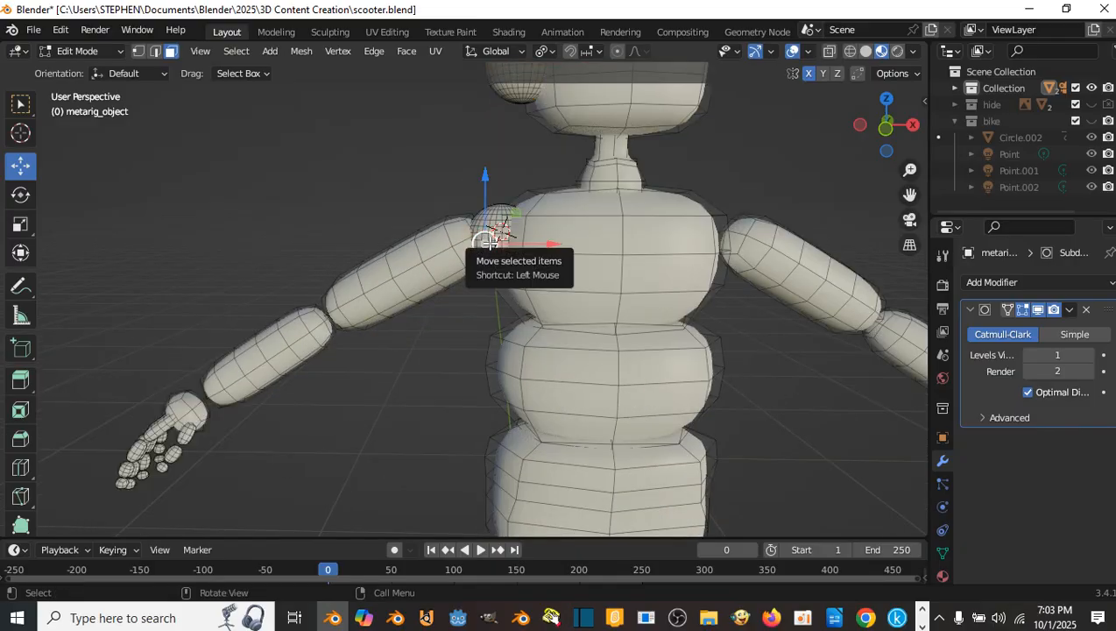
key(l)
scroll(487, 249, down, 4)
scroll(489, 254, up, 2)
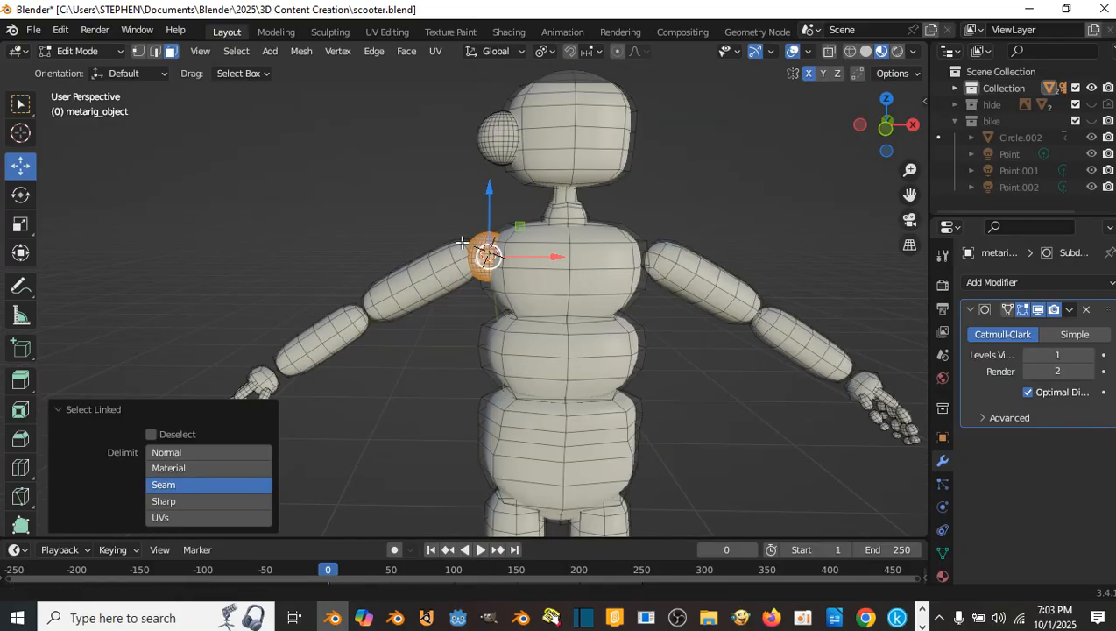
shift+middle_drag(489, 254, 507, 322)
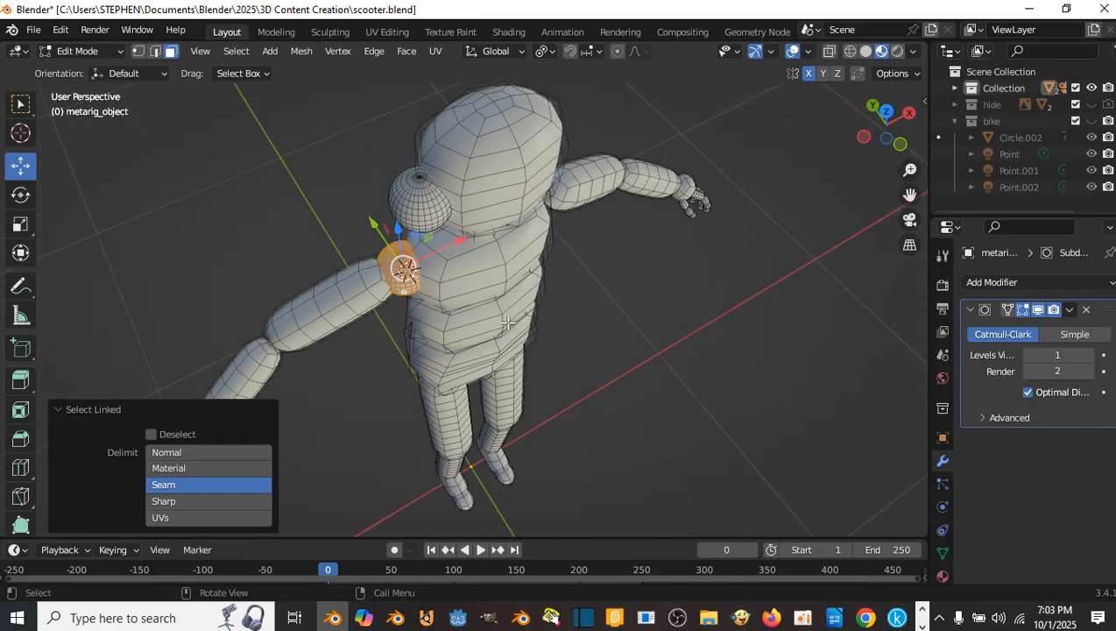
key(KP_7)
scroll(484, 282, up, 3)
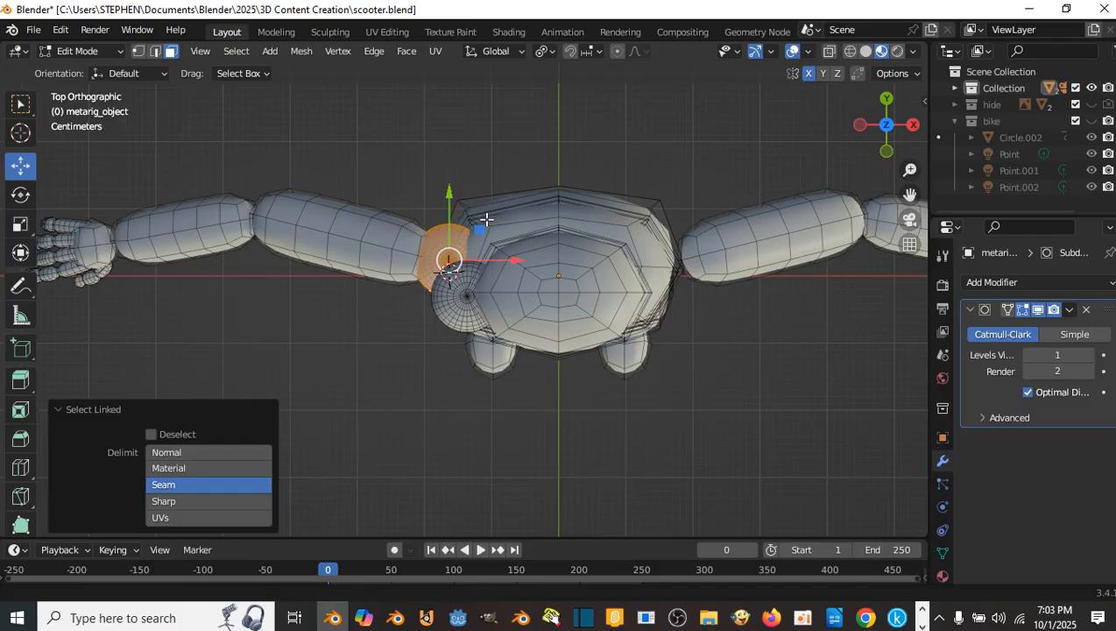
drag(462, 200, 462, 203)
- Duplicate the shoulder sphere and move the copy about 0.334 m in X to the opposite shoulder
key(shift+d)
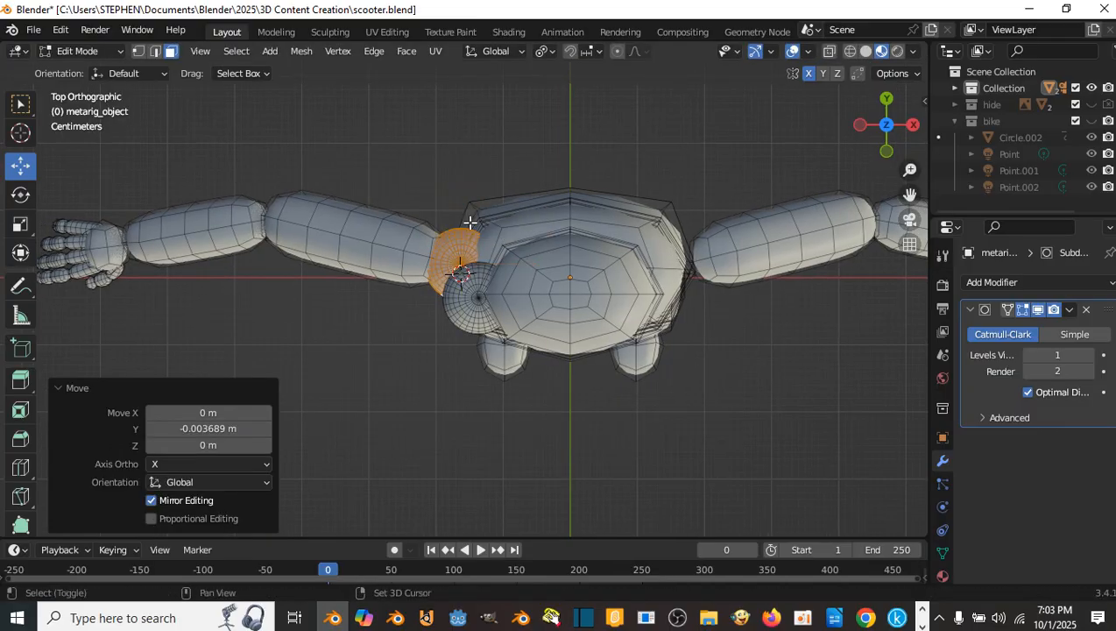
right_click(471, 221)
shift+middle_drag(521, 254, 421, 224)
drag(423, 233, 658, 238)
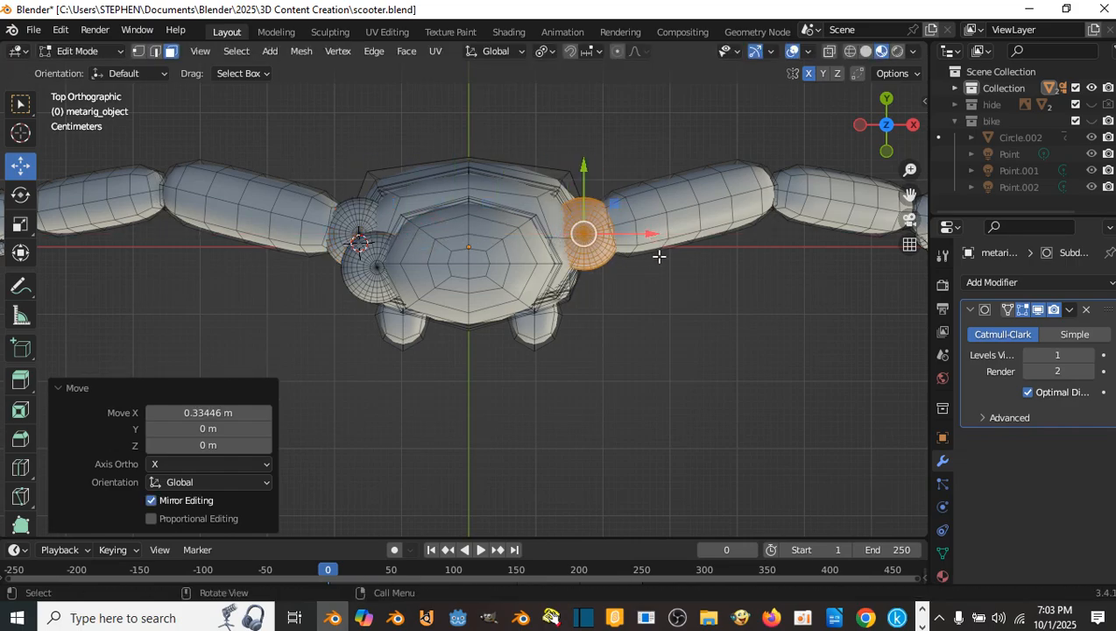
- Nudge the copied shoulder sphere about -0.006 m in X so it sits between the chest and upper arm
middle_drag(658, 249, 585, 177)
scroll(590, 165, down, 3)
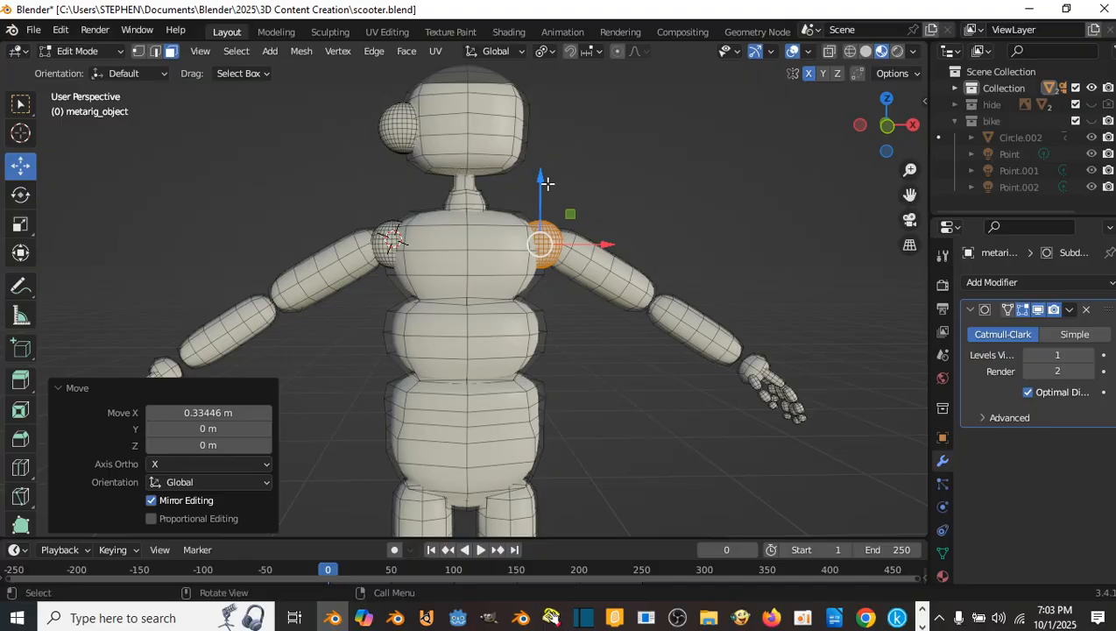
click(577, 226)
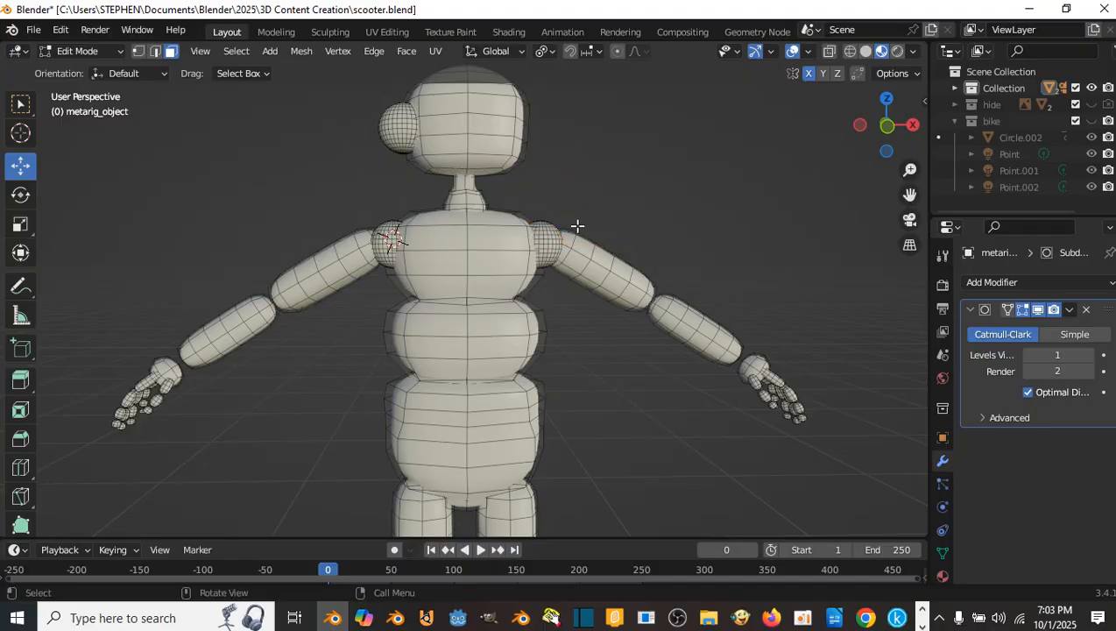
scroll(577, 226, down, 3)
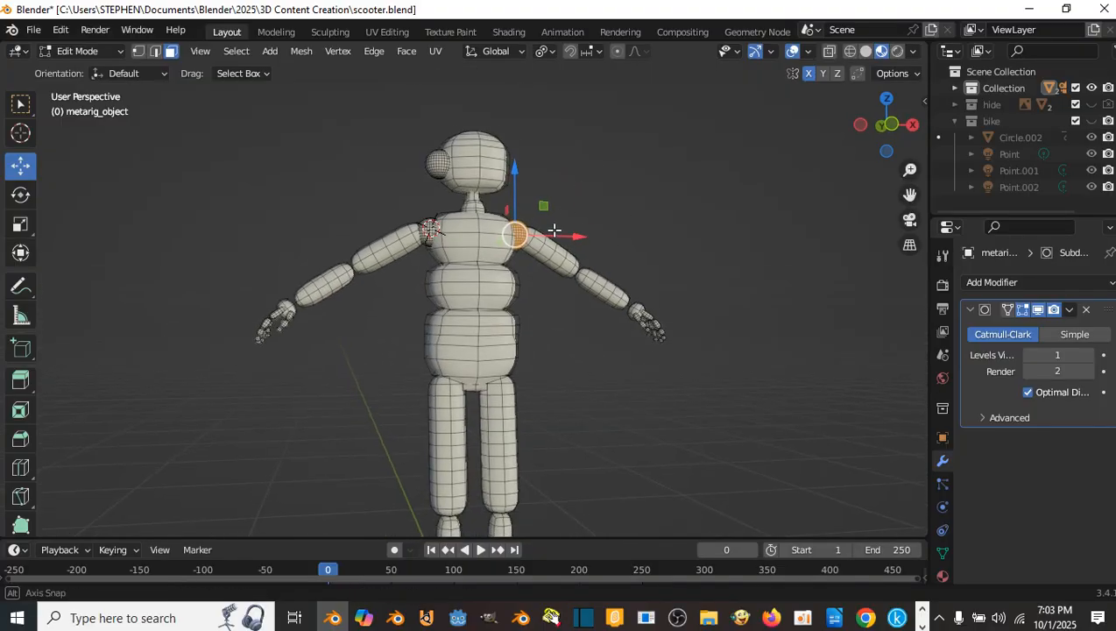
drag(581, 226, 570, 227)
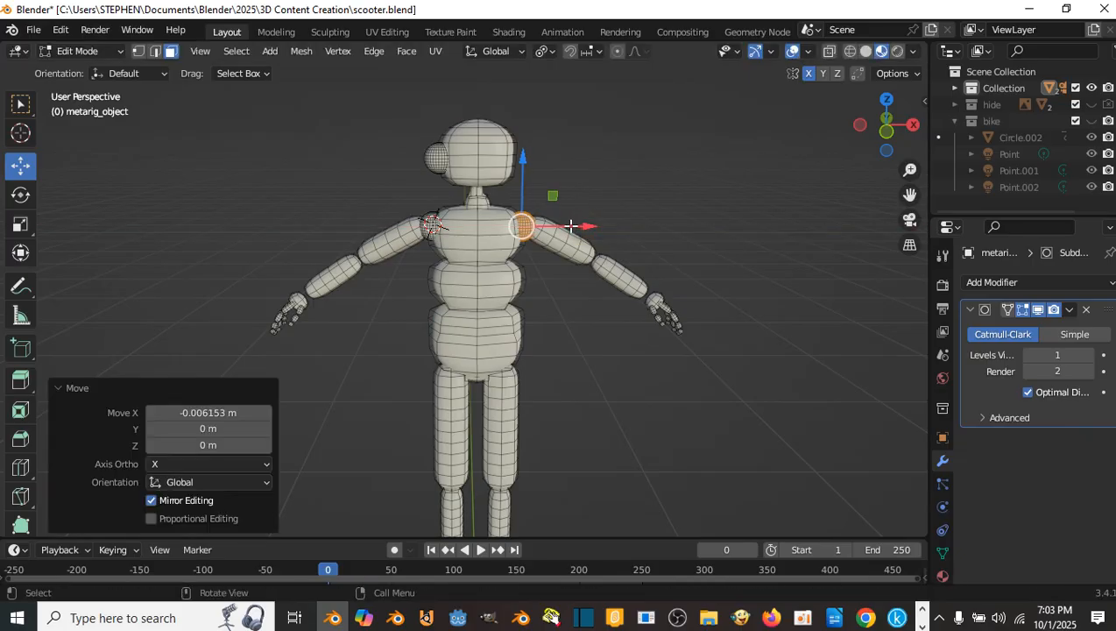
- Duplicate the -X side shoulder sphere to the hip below it, about -0.557 m in Z and 0.042 m in X, in front view
scroll(568, 217, up, 3)
key(KP_1)
scroll(567, 221, up, 1)
scroll(568, 221, down, 3)
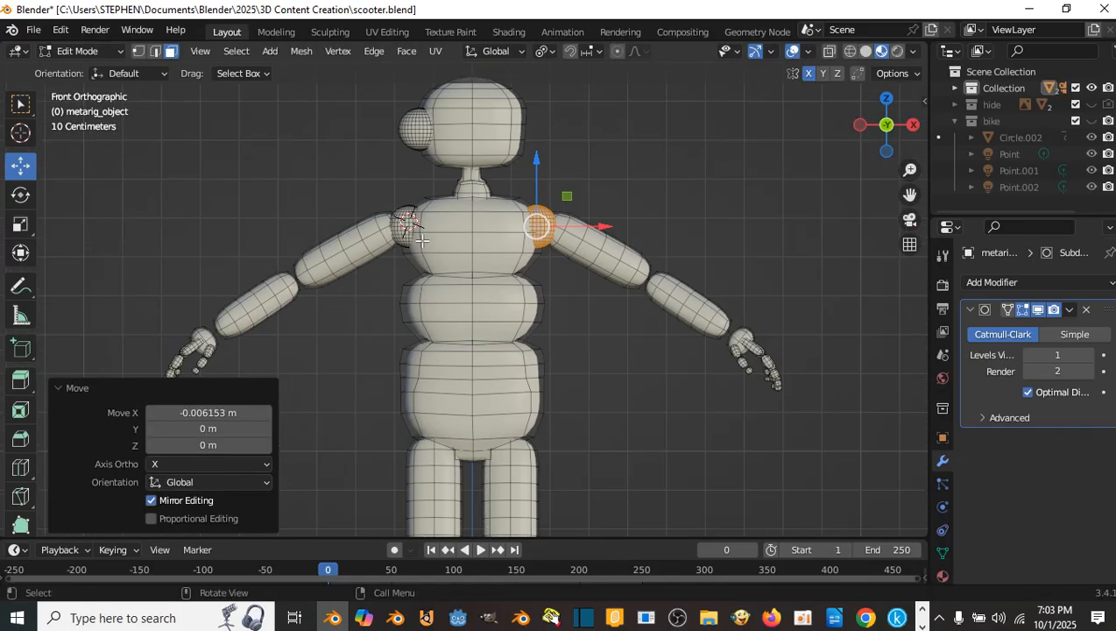
shift+middle_drag(421, 240, 419, 182)
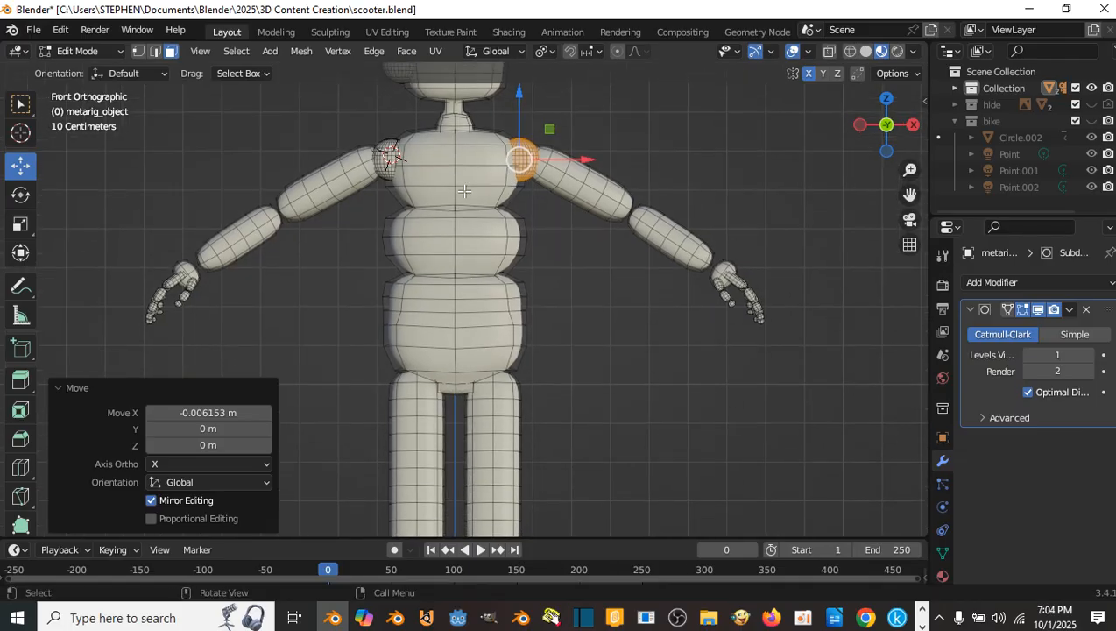
click(393, 155)
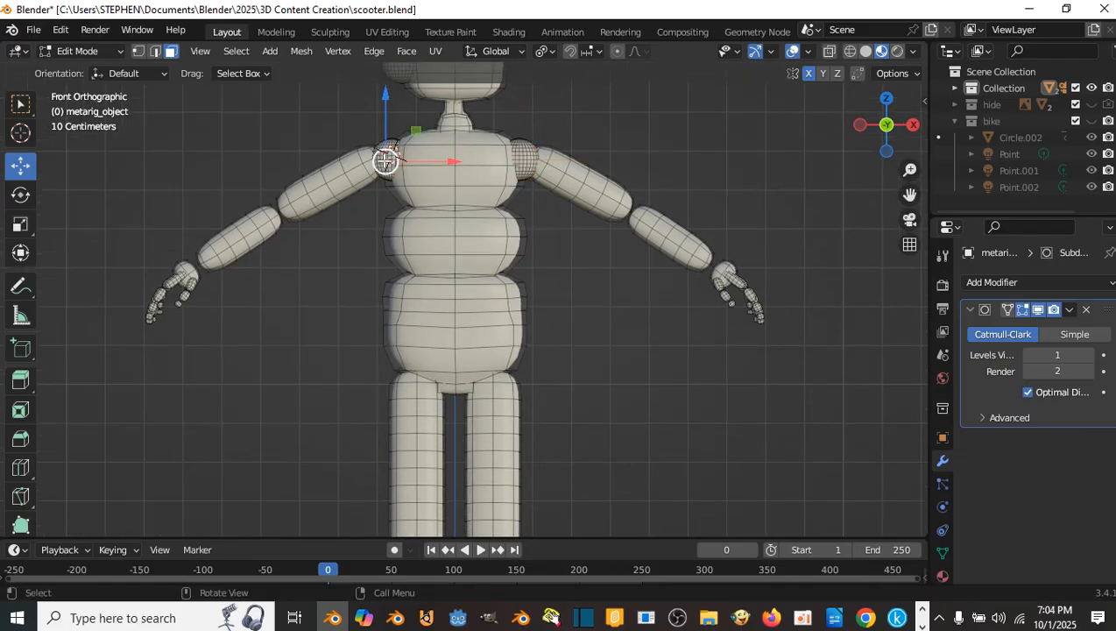
key(ctrl+l)
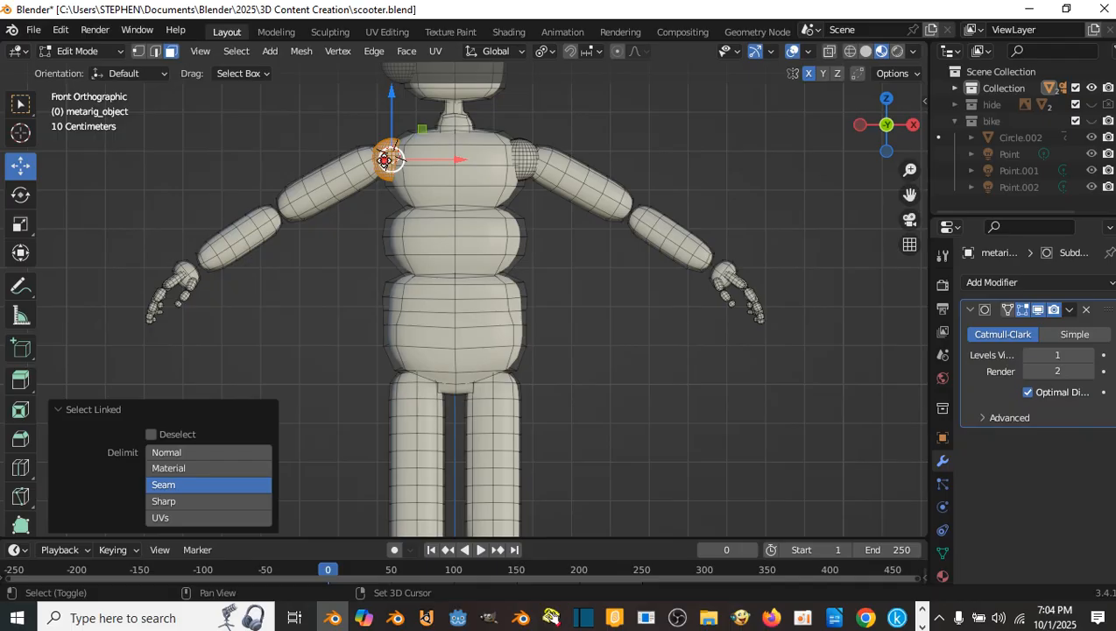
key(shift+d)
key(z)
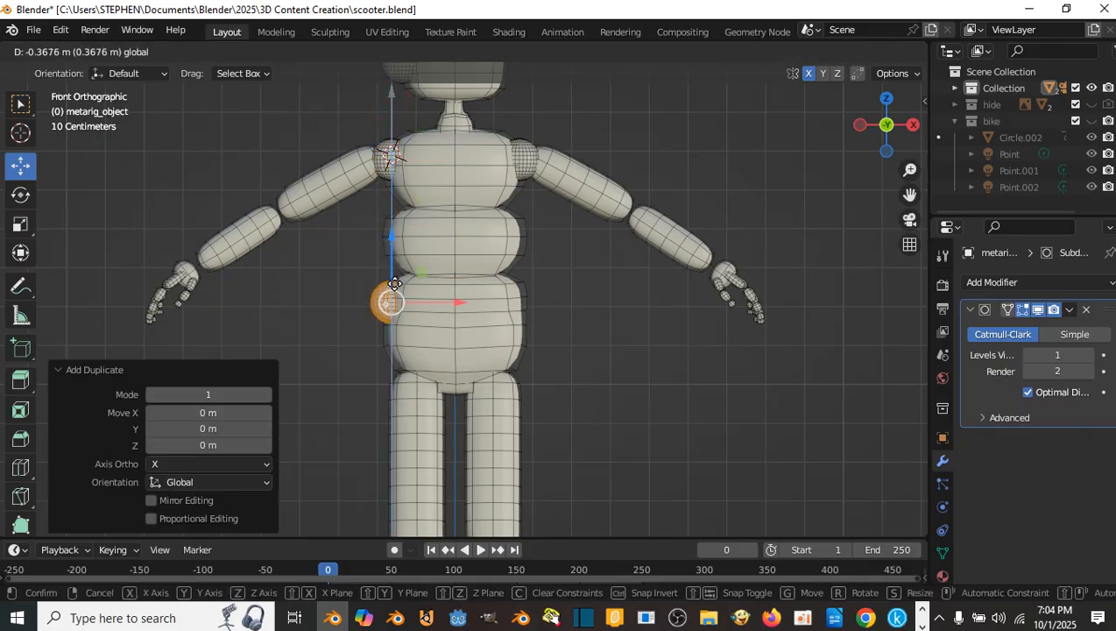
click(398, 318)
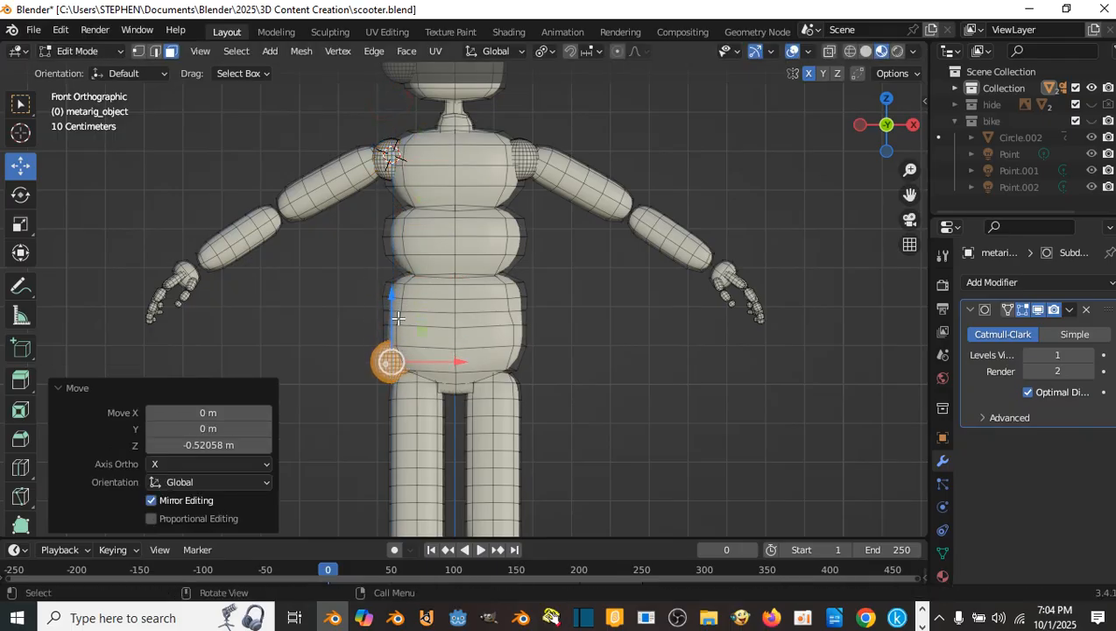
drag(399, 314, 400, 327)
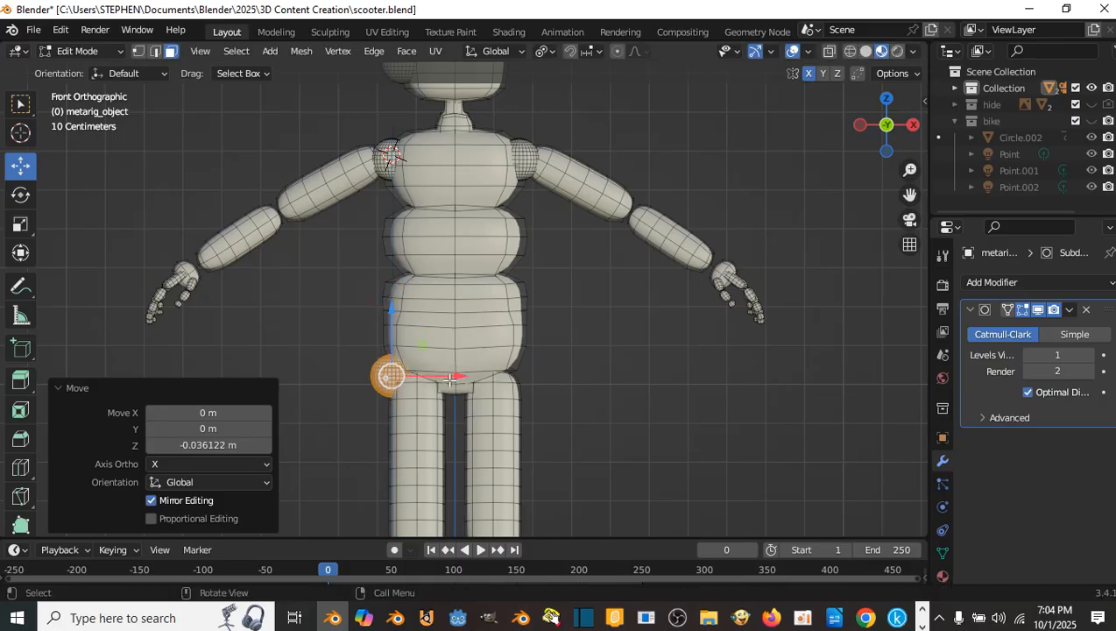
drag(449, 375, 469, 380)
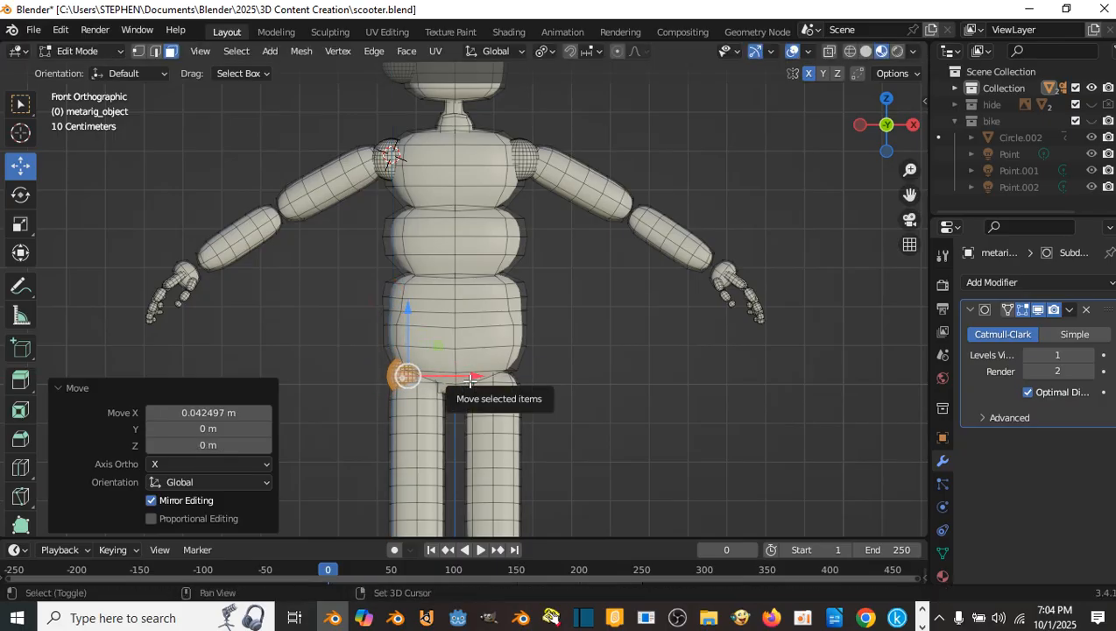
- Duplicate the hip sphere and move the copy about 0.238 m in X to the top of the other leg
key(shift+d)
key(Escape)
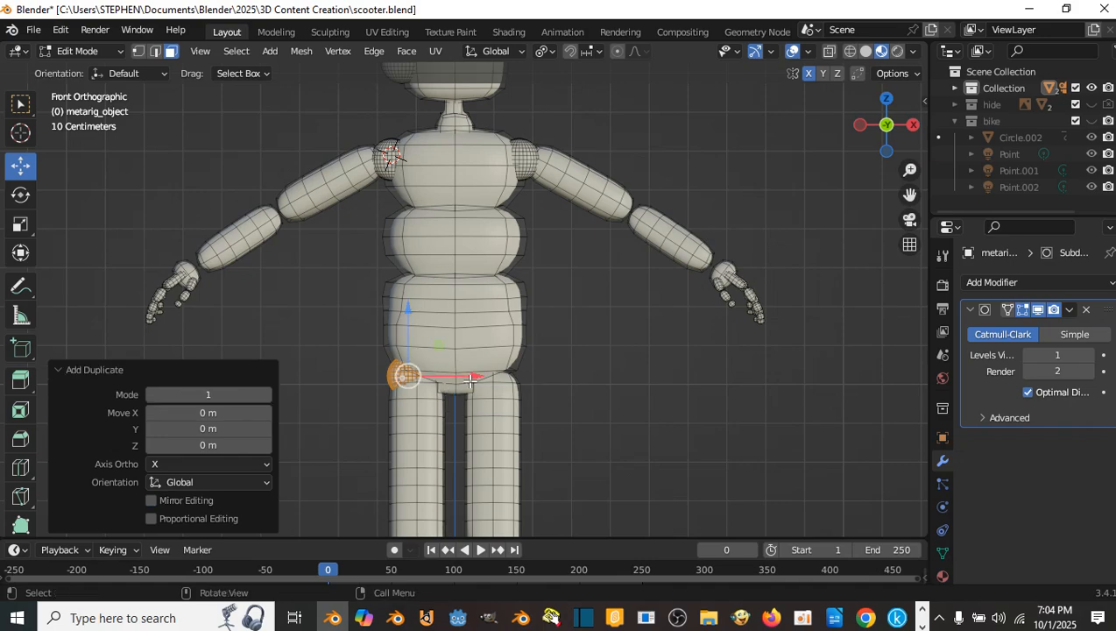
drag(470, 380, 573, 382)
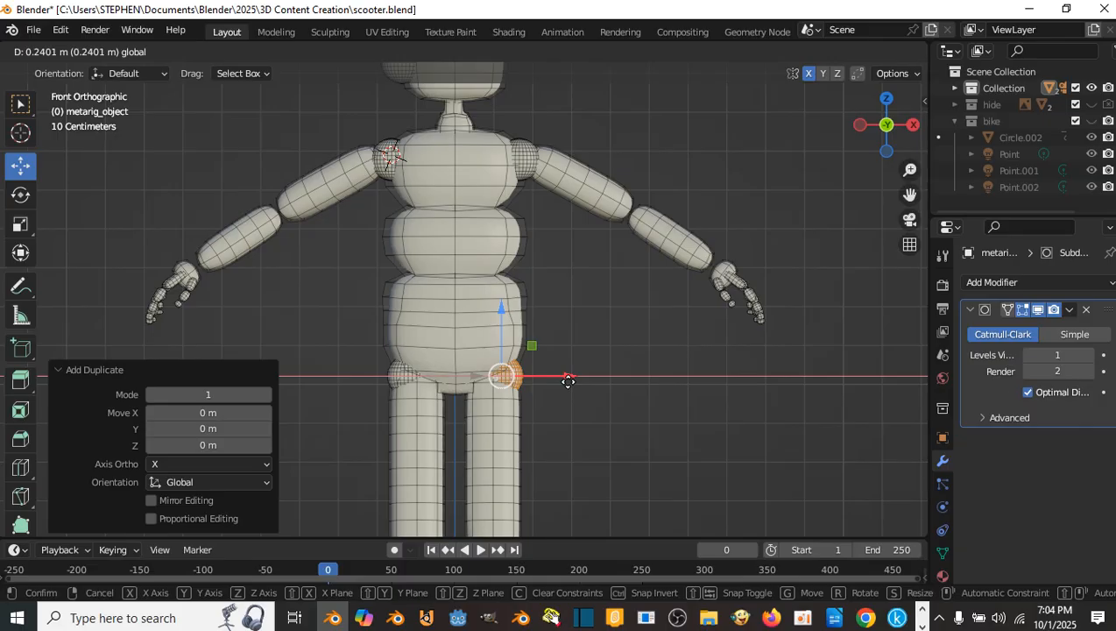
drag(568, 381, 567, 381)
- Duplicate the -X side shoulder sphere and move the copy in X and Z to the elbow gap of the same arm
scroll(537, 346, down, 2)
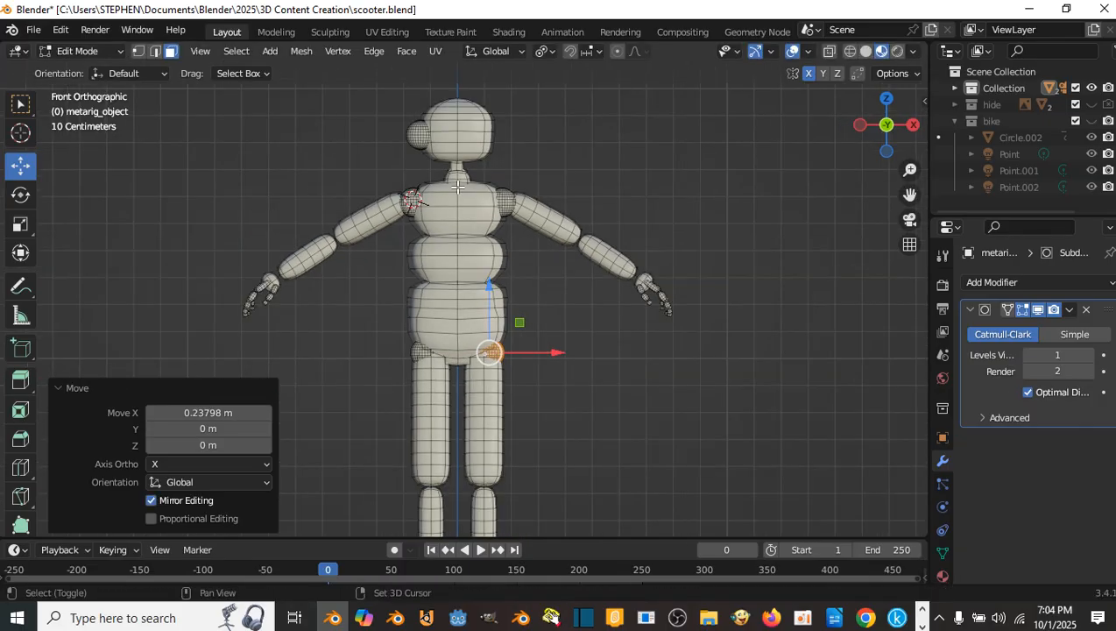
scroll(444, 219, up, 5)
shift+middle_drag(382, 156, 424, 196)
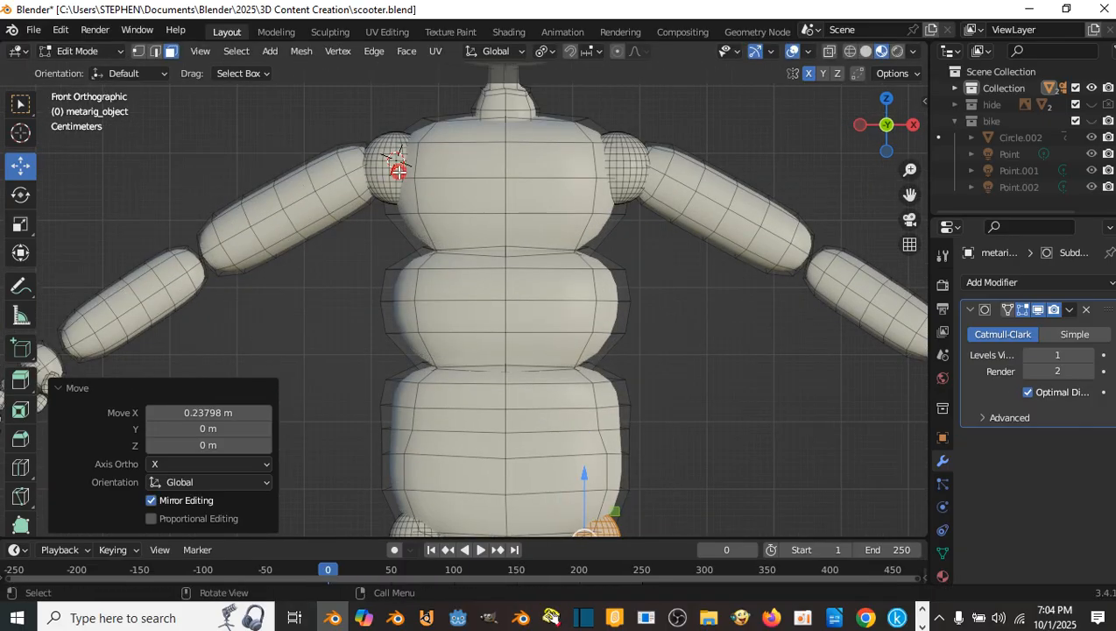
click(398, 172)
scroll(421, 191, down, 5)
scroll(424, 195, up, 5)
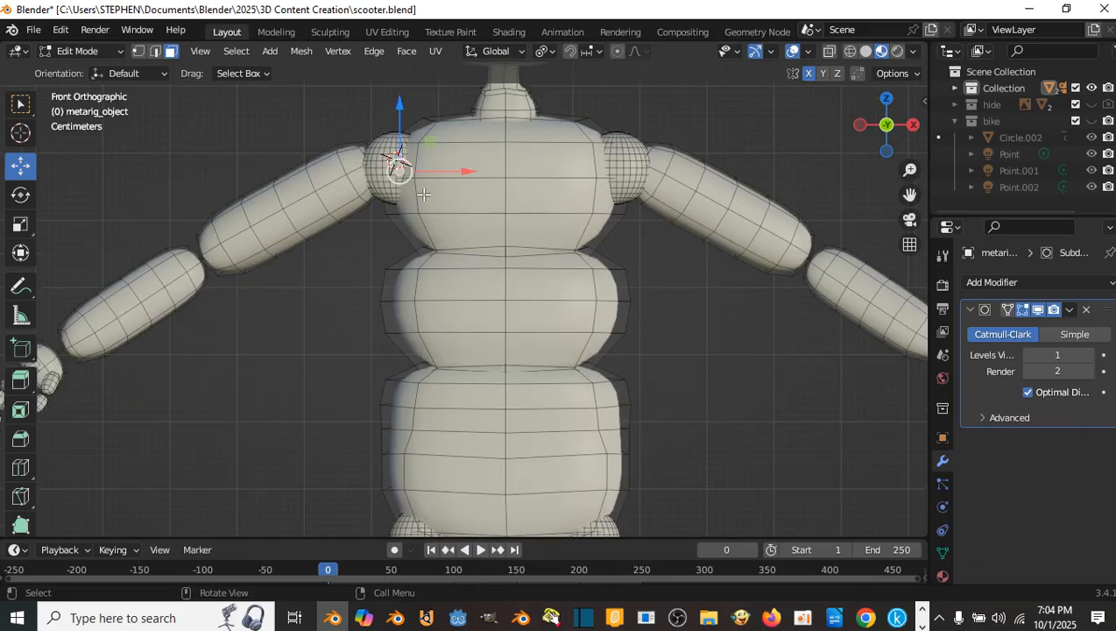
shift+middle_drag(401, 172, 415, 229)
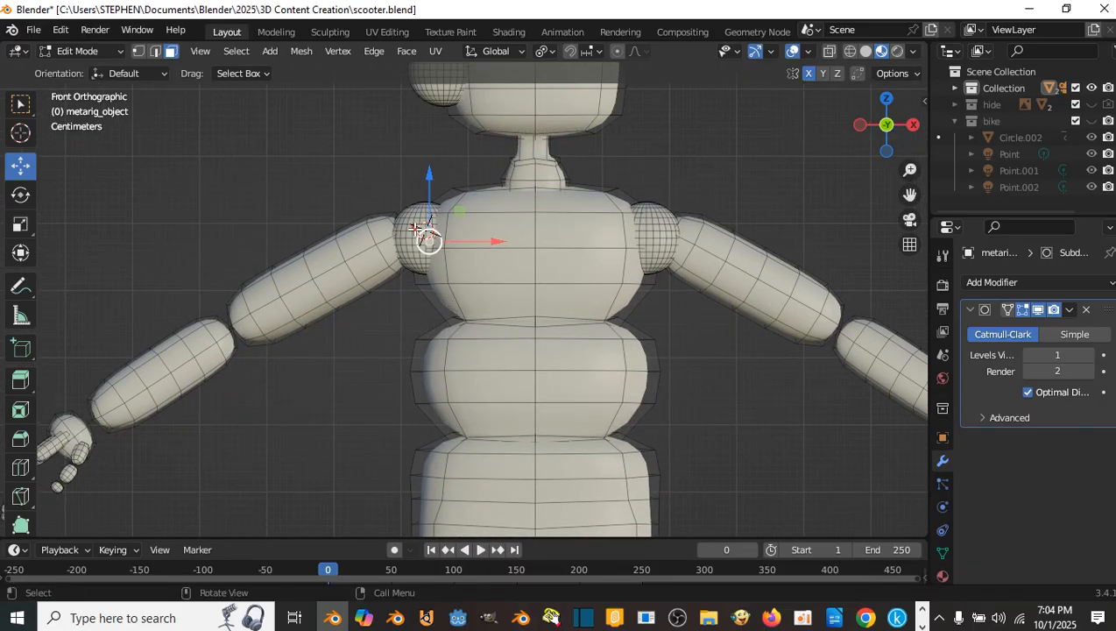
key(l)
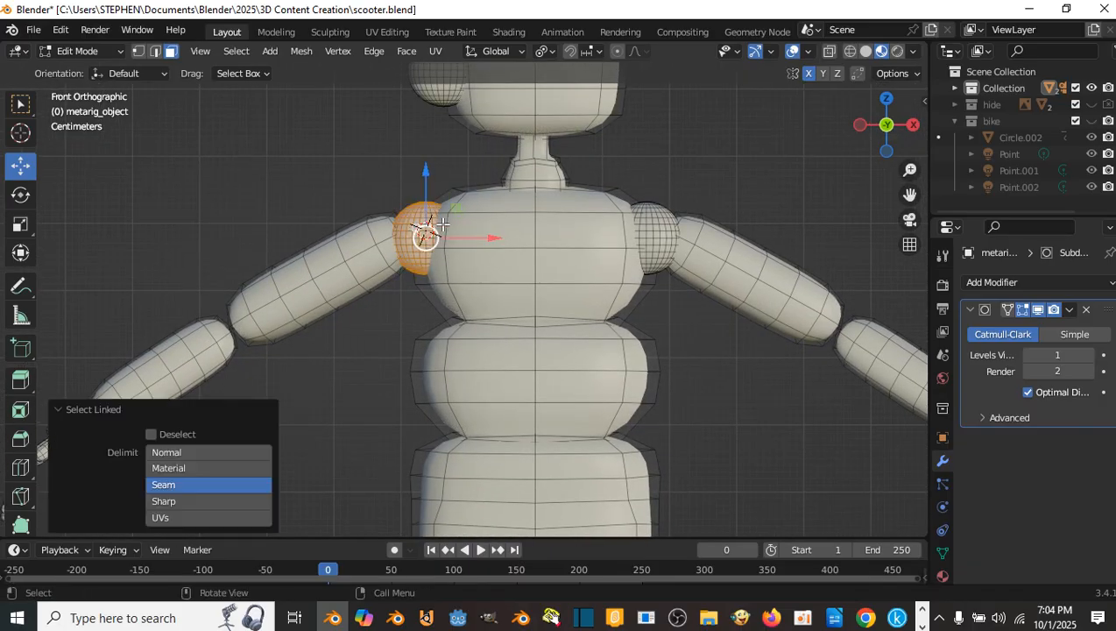
click(429, 225)
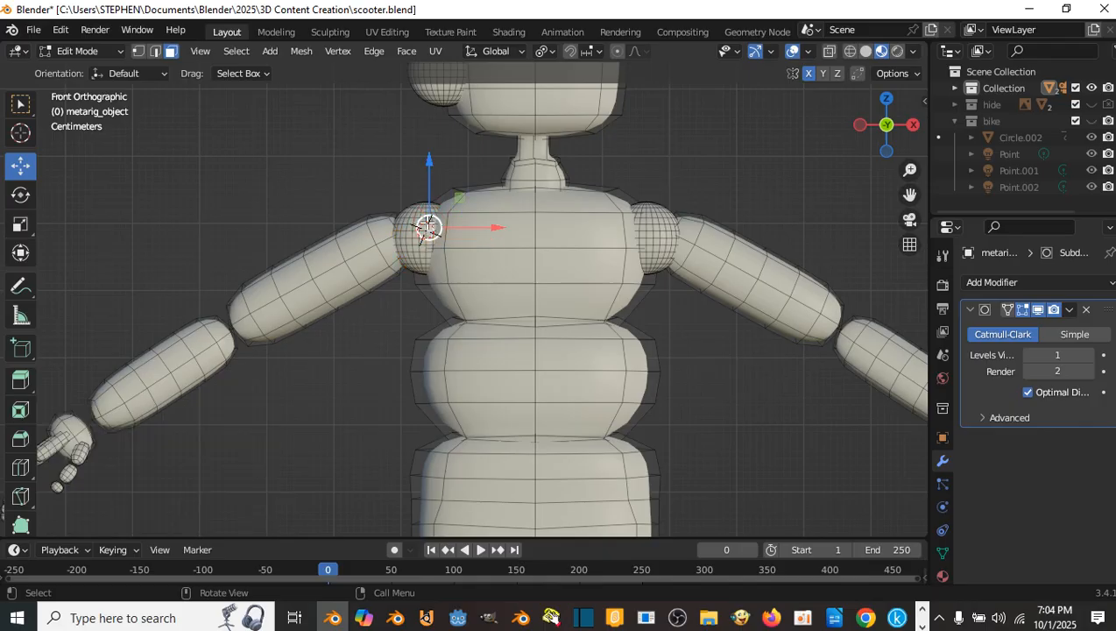
key(l)
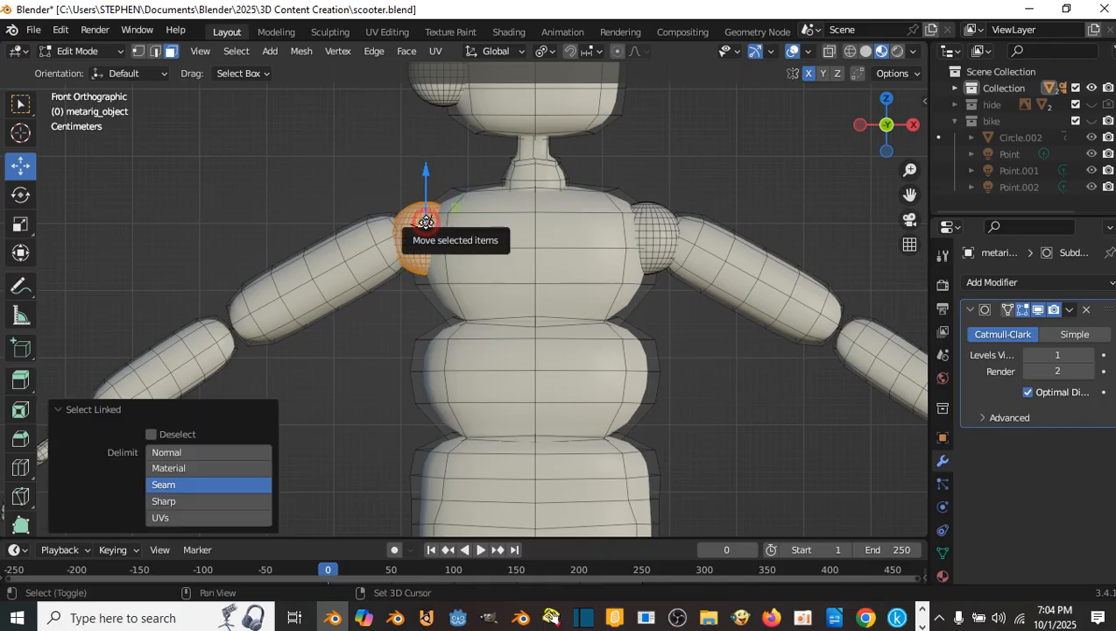
key(shift+d)
key(x)
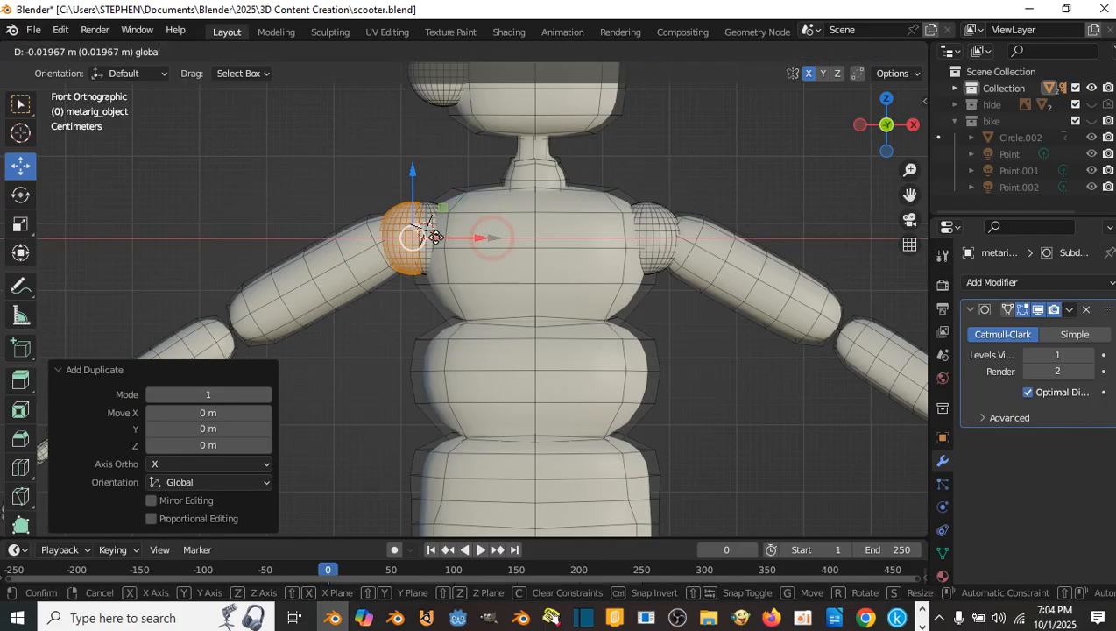
drag(378, 241, 299, 245)
shift+middle_drag(289, 231, 426, 235)
drag(396, 184, 394, 259)
drag(465, 323, 443, 323)
- Align the elbow sphere with the arm by moving it about 0.052 m in Y, -0.024 m in Z and a further 0.011 m in Y
middle_drag(442, 323, 414, 354)
drag(350, 356, 296, 359)
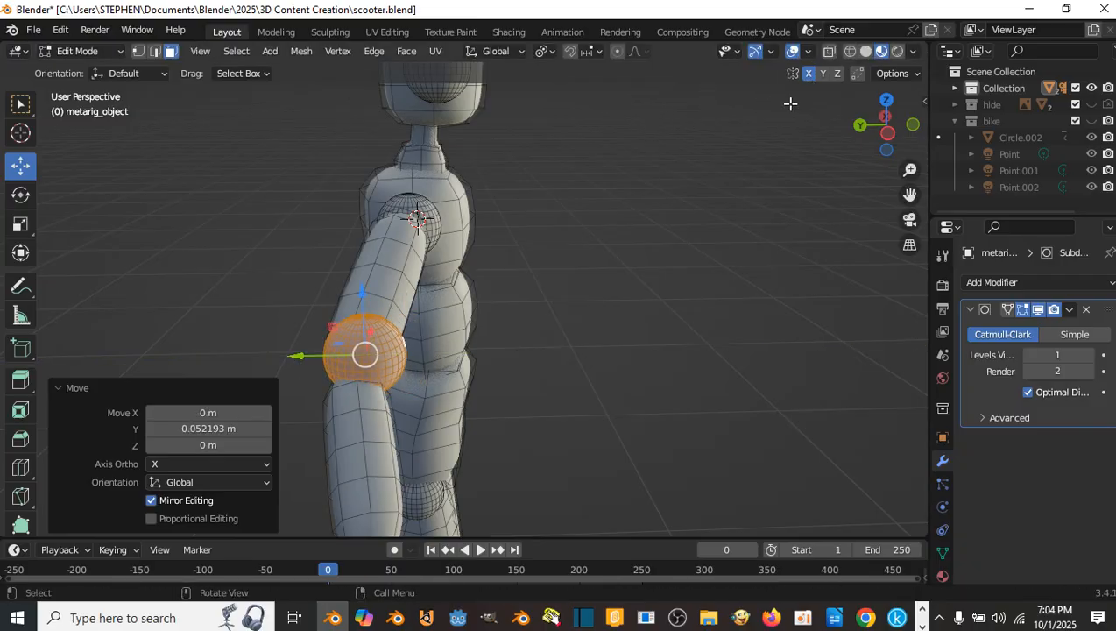
middle_drag(790, 103, 400, 226)
drag(399, 226, 400, 245)
middle_drag(401, 245, 495, 260)
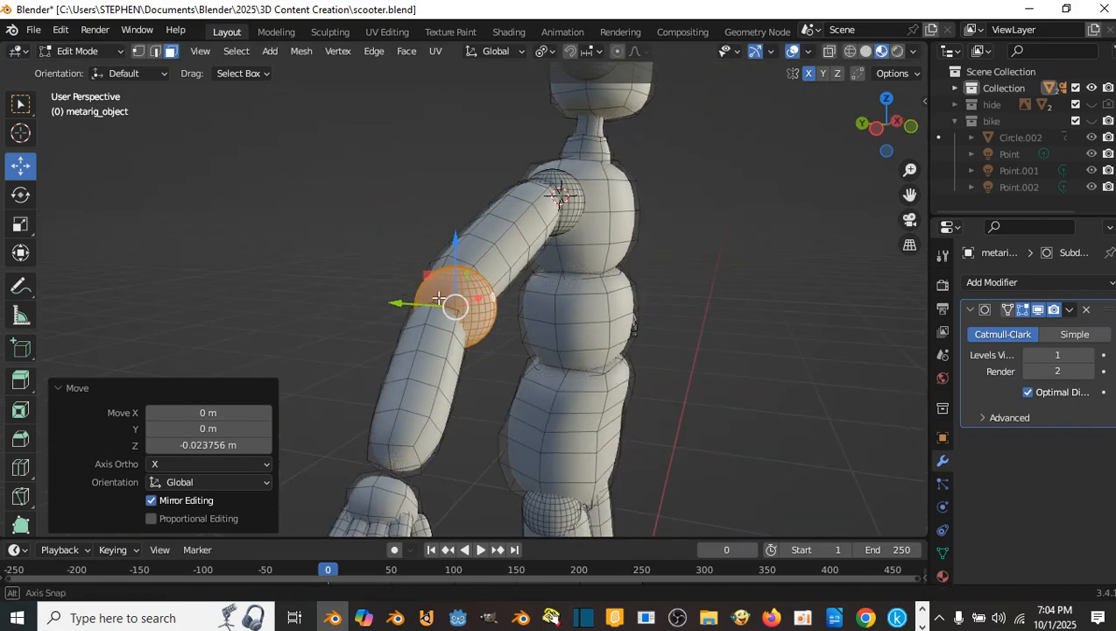
middle_drag(437, 299, 431, 316)
drag(431, 316, 481, 327)
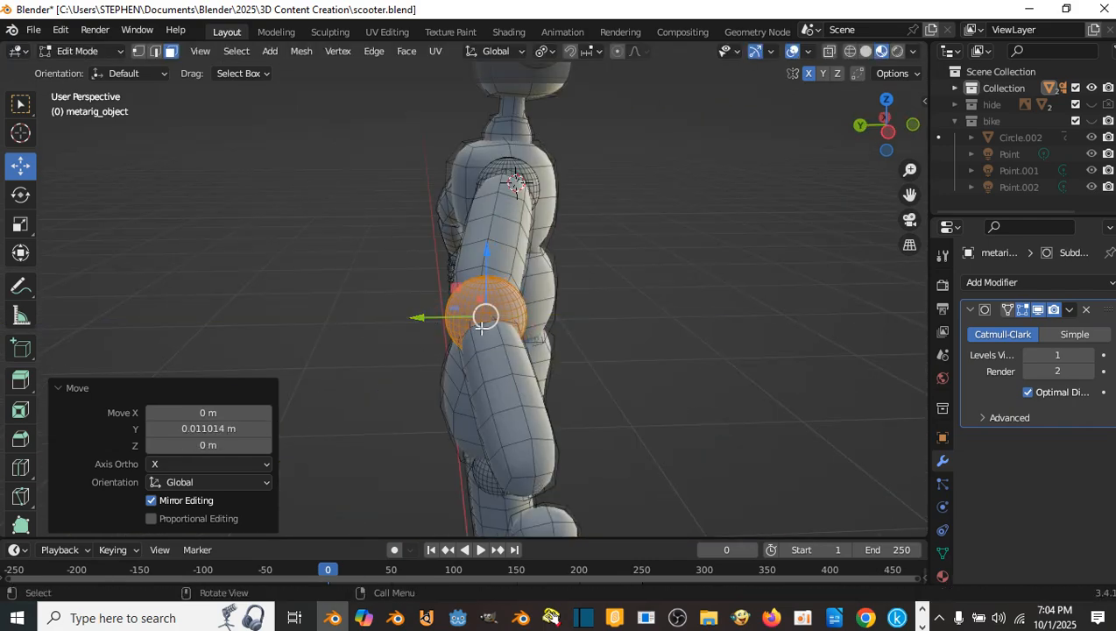
- Fine-tune the -X side elbow sphere's height, moving it about -0.007 m and then 0.002 m in Z
middle_drag(481, 327, 415, 281)
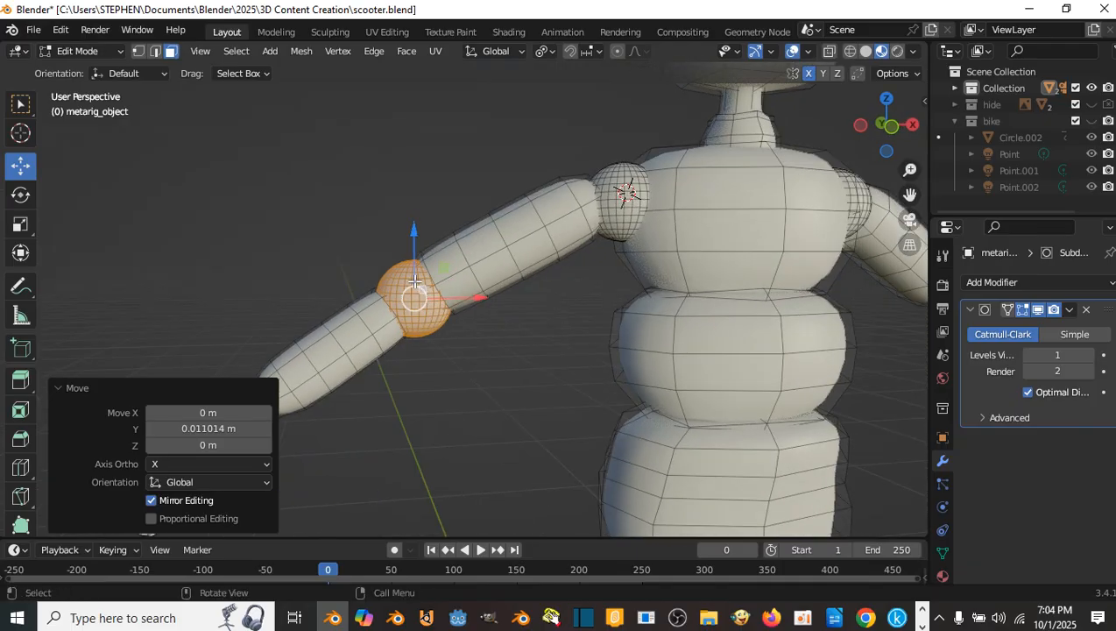
drag(416, 234, 415, 242)
scroll(718, 280, down, 5)
scroll(718, 264, up, 2)
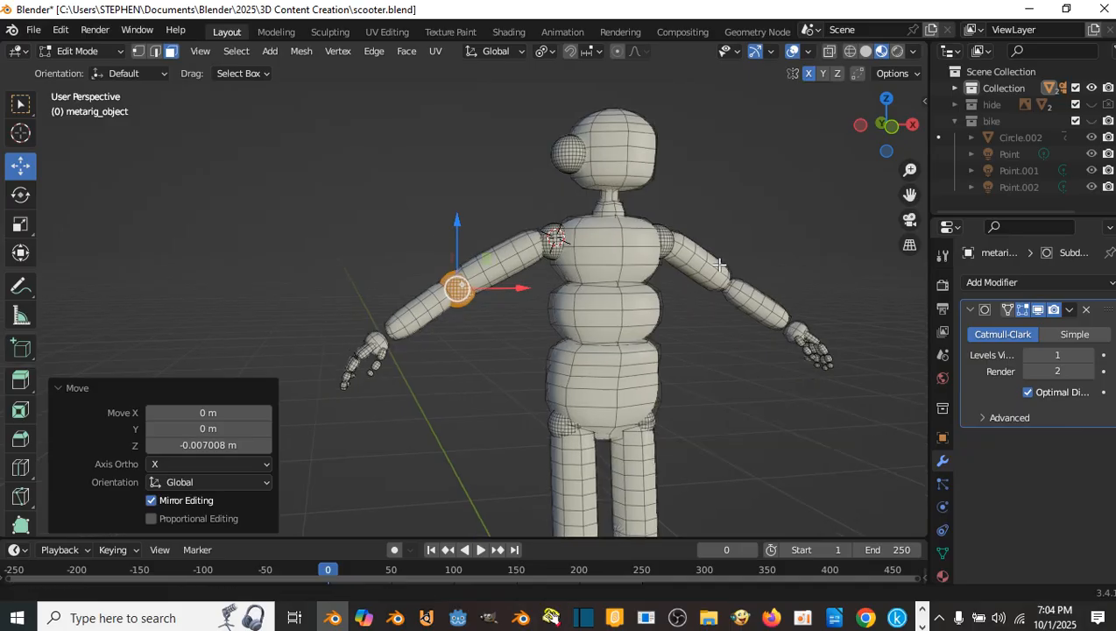
middle_drag(692, 273, 638, 296)
scroll(633, 297, up, 3)
middle_drag(573, 320, 532, 248)
scroll(545, 304, up, 3)
scroll(558, 305, down, 3)
scroll(536, 266, up, 2)
drag(511, 154, 510, 150)
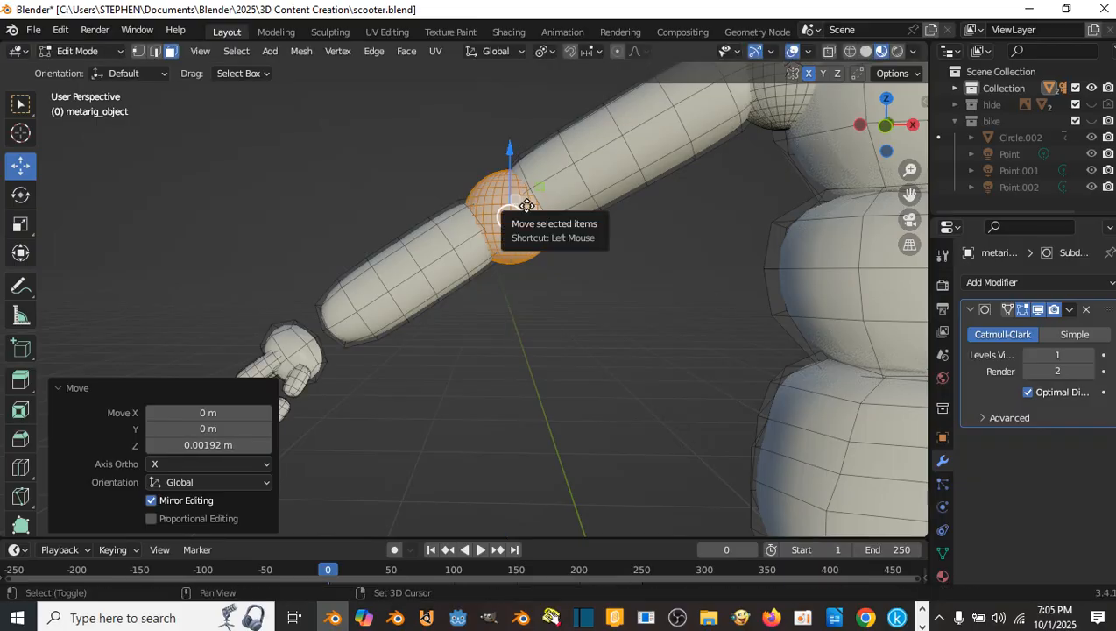
- Duplicate the -X side elbow sphere and move the copy outward and down to the wrist of the same arm
key(shift+d)
click(532, 203)
scroll(533, 203, down, 4)
middle_drag(532, 204, 551, 274)
drag(563, 282, 445, 230)
middle_drag(445, 229, 431, 194)
drag(395, 188, 391, 254)
- Align the wrist sphere between forearm and hand, moving it about -0.033 m in Y, slightly in X, and 0.014 m in Z
middle_drag(391, 254, 470, 393)
drag(413, 362, 426, 356)
middle_drag(425, 356, 611, 343)
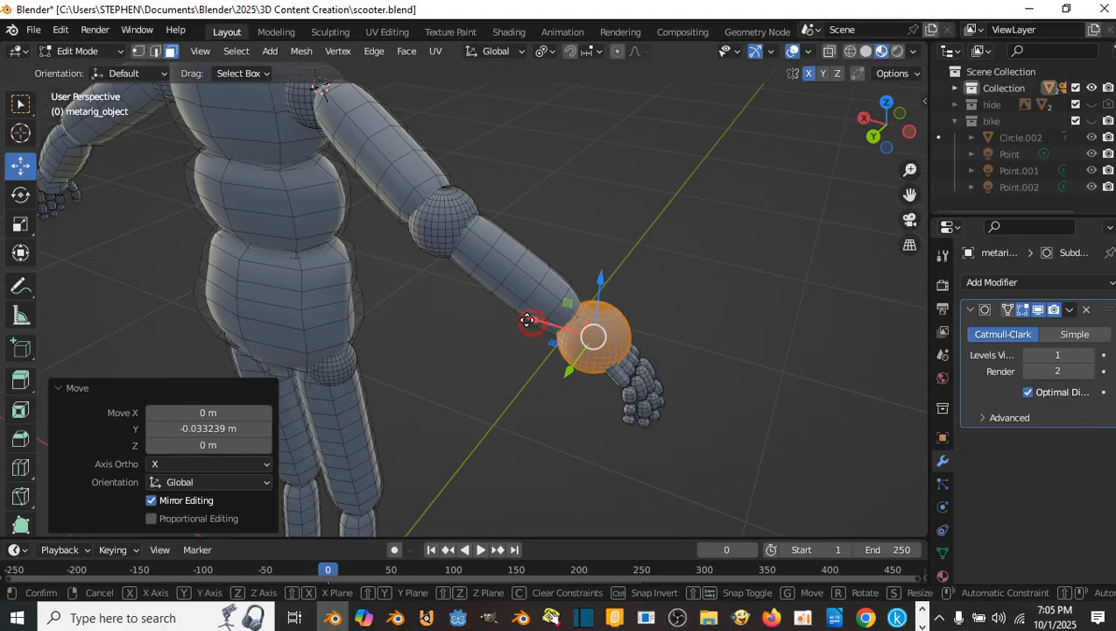
drag(528, 318, 514, 318)
middle_drag(514, 318, 524, 278)
drag(526, 274, 525, 265)
scroll(525, 270, down, 6)
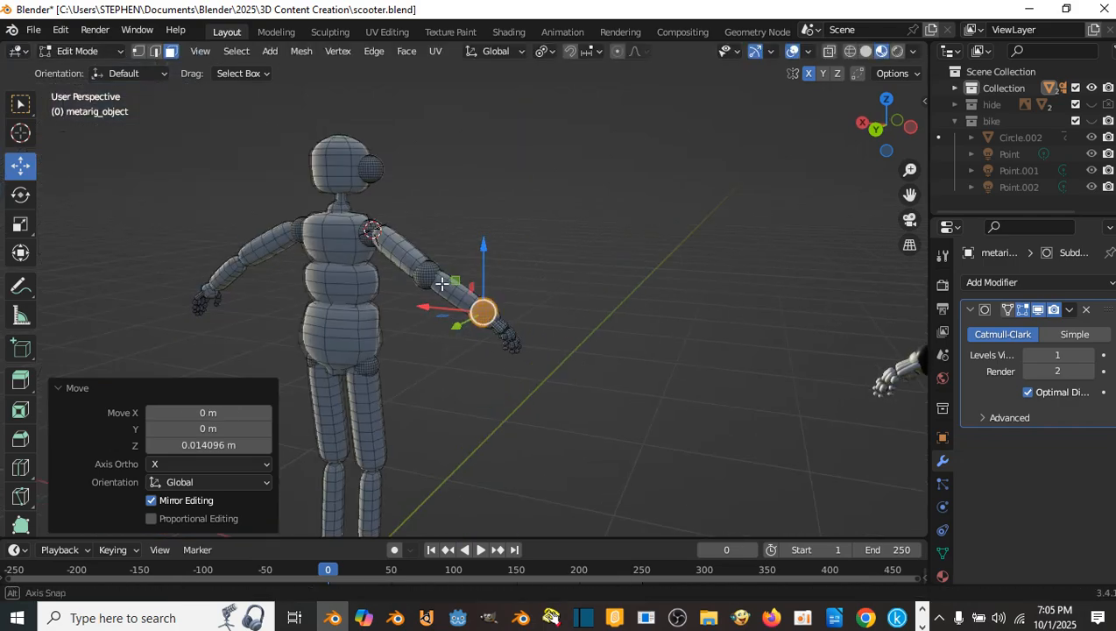
- Duplicate the +X side shoulder sphere and move the copy about 0.3 m in X and -0.123 m in Z toward the elbow
scroll(536, 289, down, 3)
middle_drag(443, 284, 376, 298)
scroll(487, 304, up, 6)
shift+middle_drag(716, 218, 549, 189)
click(546, 188)
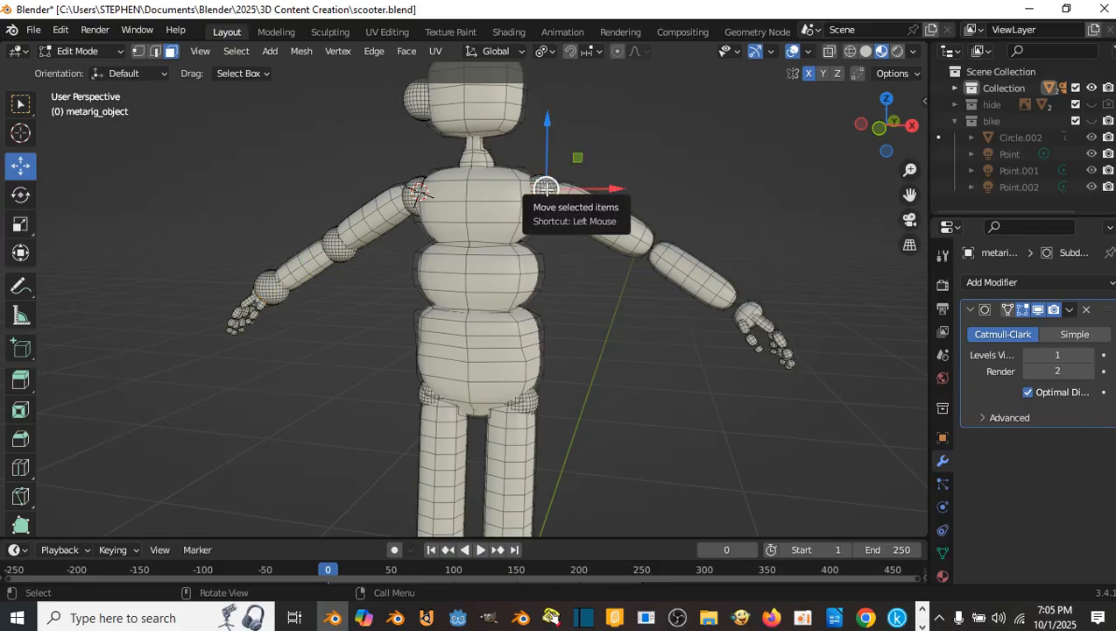
key(l)
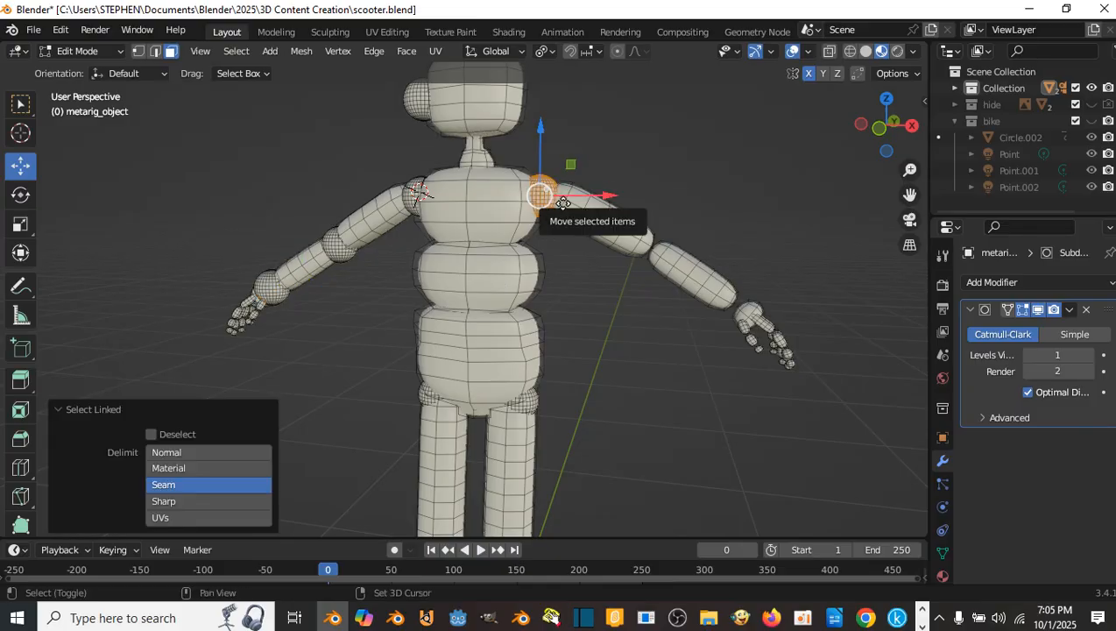
drag(571, 198, 710, 206)
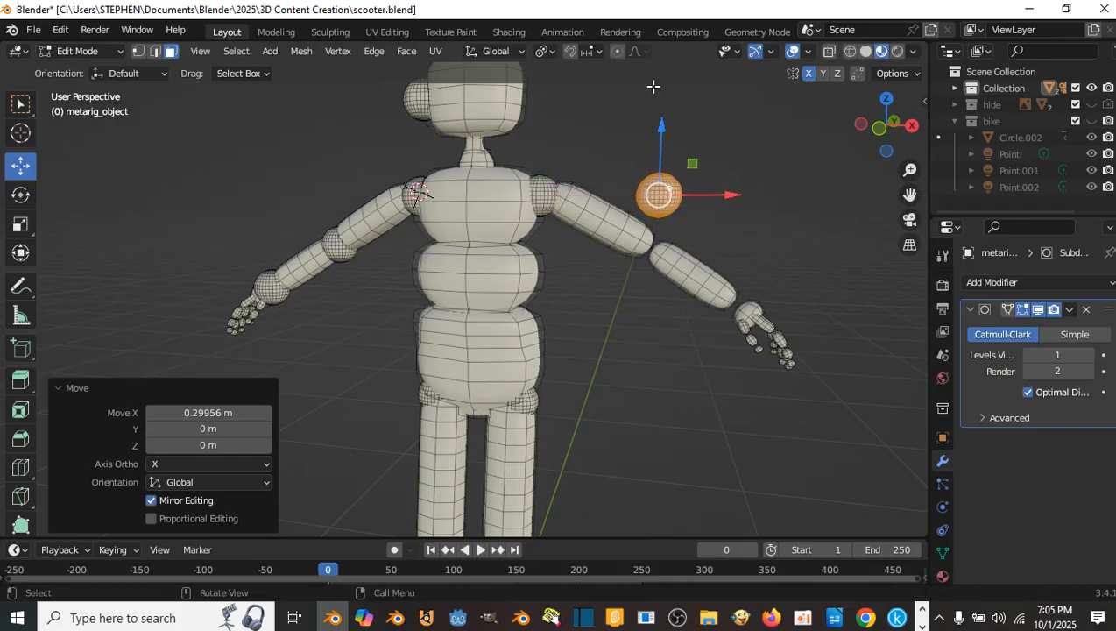
drag(663, 121, 662, 178)
- Fit the +X side elbow sphere into its gap, moving it about 0.063 m in Y, slightly in Z, and -0.012 m in X
middle_drag(661, 178, 460, 340)
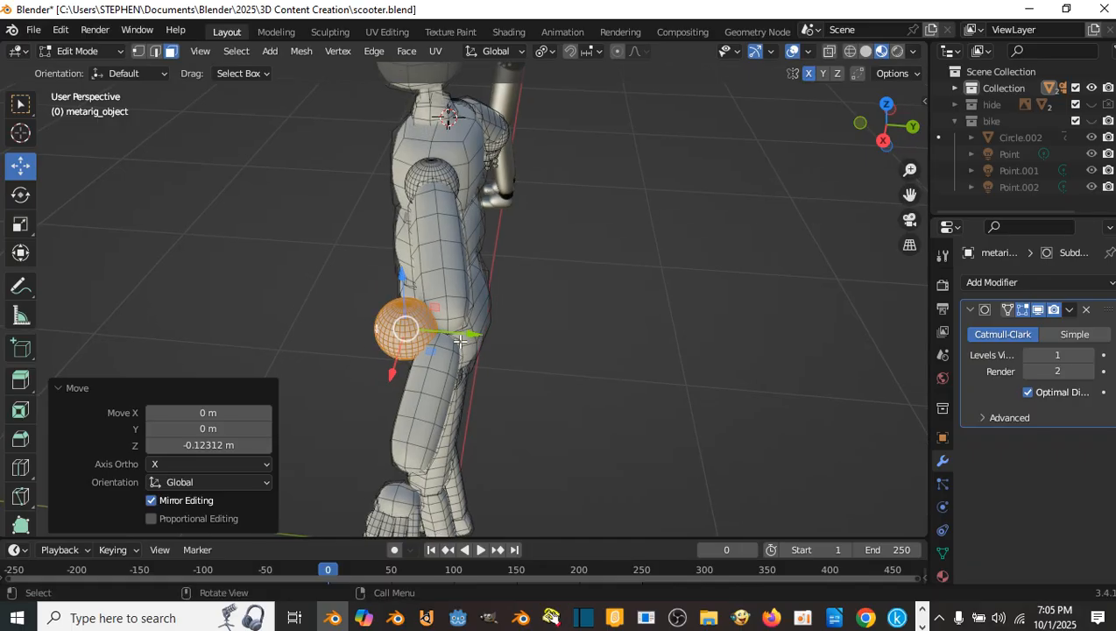
drag(460, 340, 505, 346)
middle_drag(505, 346, 541, 287)
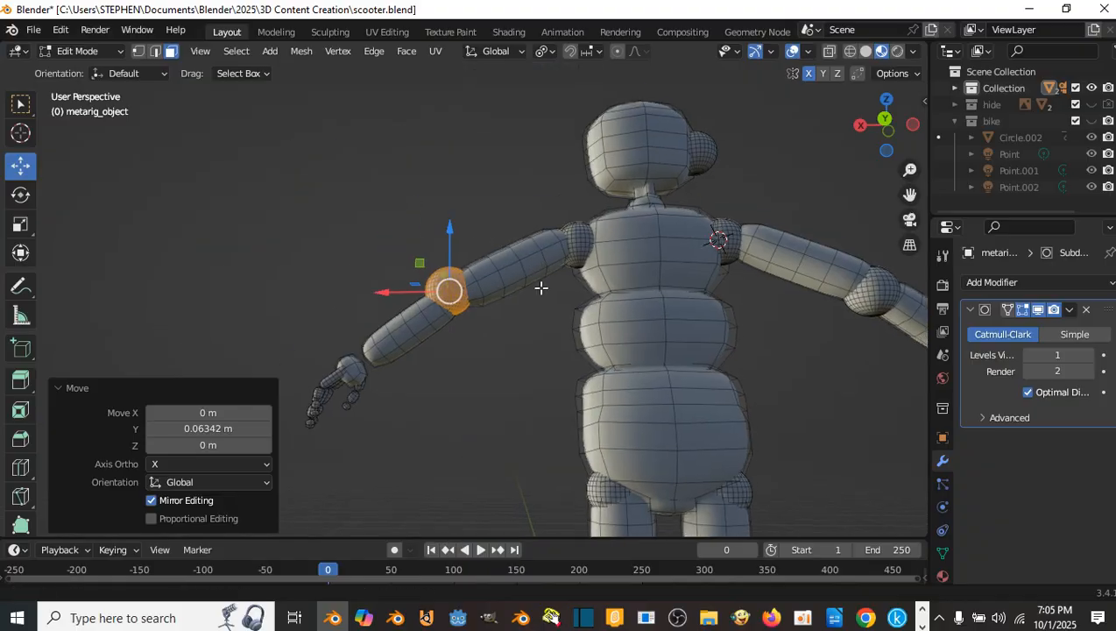
drag(451, 219, 456, 232)
middle_drag(455, 232, 423, 318)
drag(420, 326, 428, 328)
middle_drag(428, 327, 575, 331)
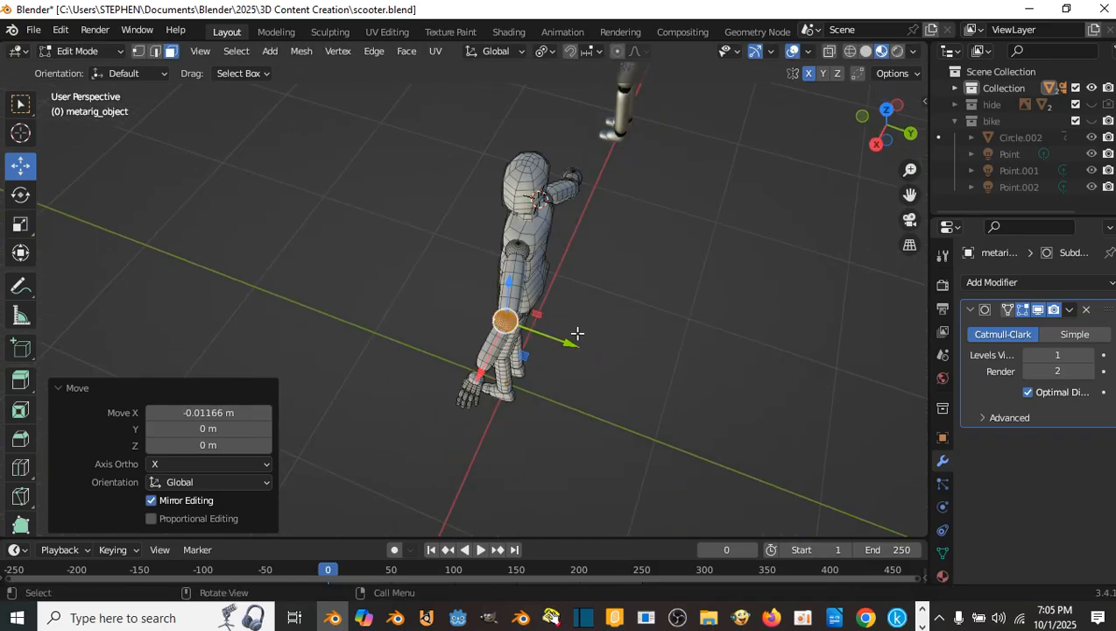
- Duplicate the +X side elbow sphere and move the copy outward in X and about -0.117 m in Z to the wrist, finishing with 0.079 m in X
key(KP_7)
shift+middle_drag(436, 291, 402, 267)
scroll(537, 284, up, 2)
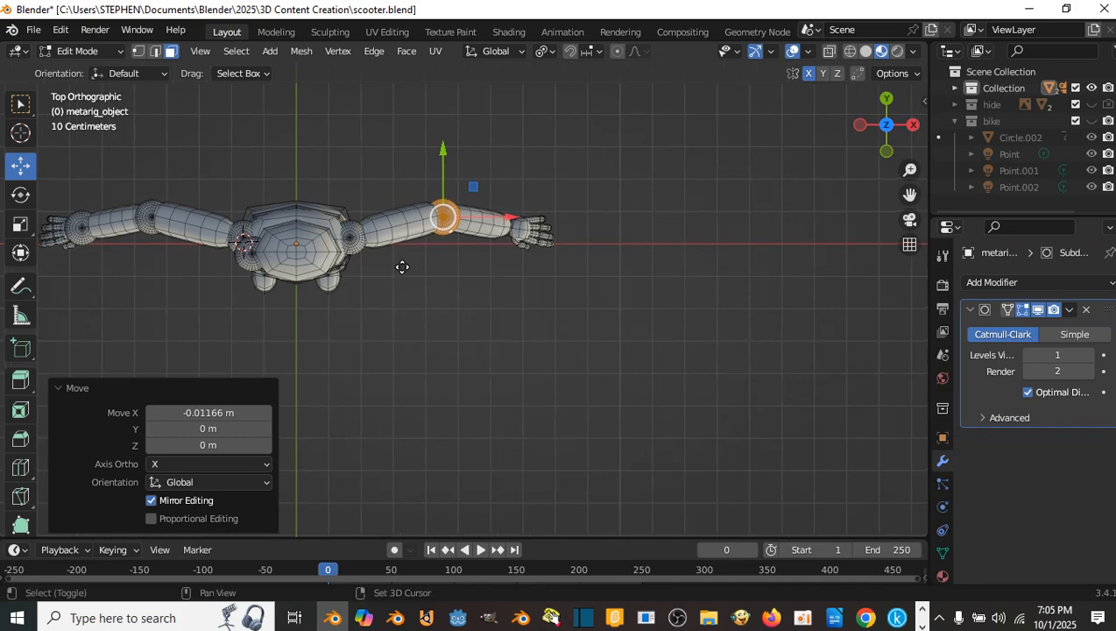
key(shift+d)
key(Escape)
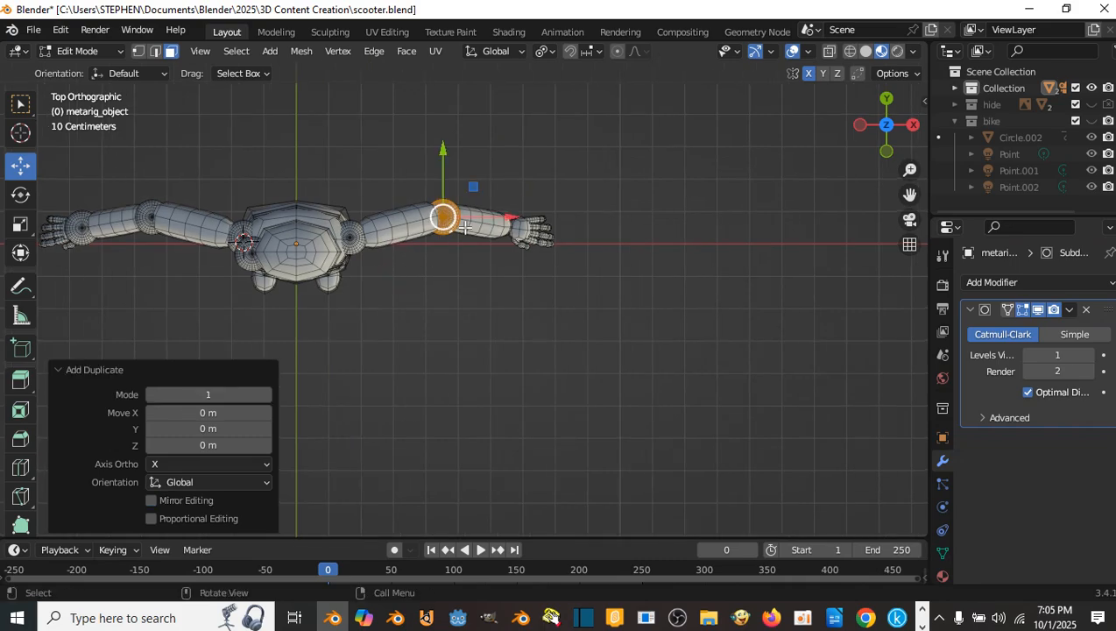
drag(495, 218, 540, 218)
middle_drag(539, 218, 498, 212)
drag(499, 211, 491, 278)
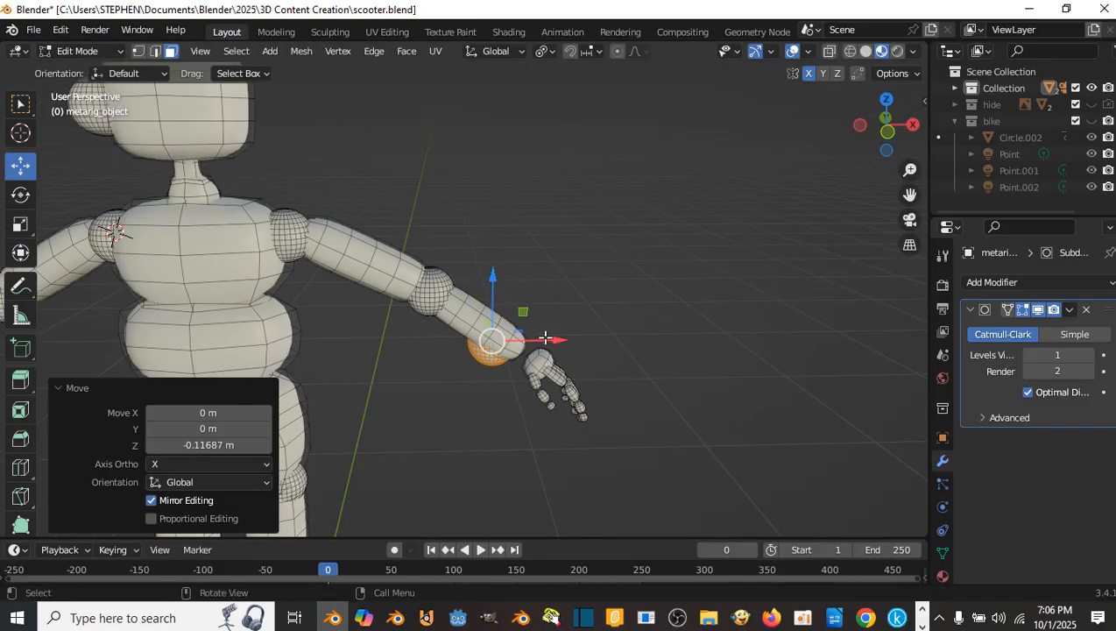
drag(545, 337, 597, 344)
- Align the +X side wrist sphere with the hand, moving it about -0.034 m in Y and -0.011 m in Z, plus small Z and X nudges
middle_drag(597, 344, 487, 410)
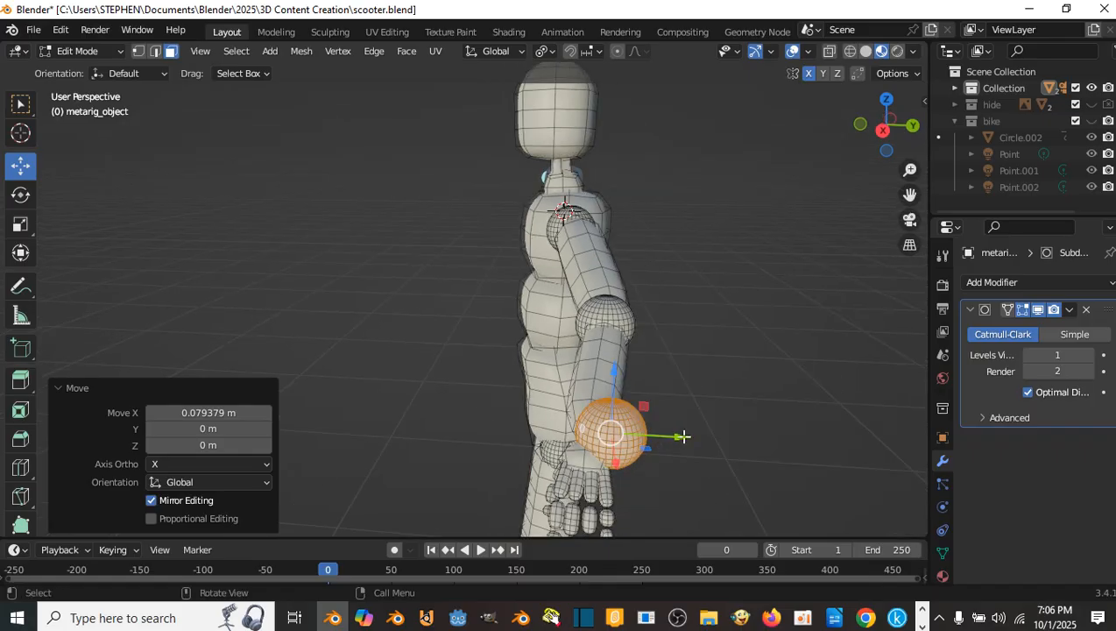
drag(682, 436, 653, 438)
middle_drag(652, 439, 476, 289)
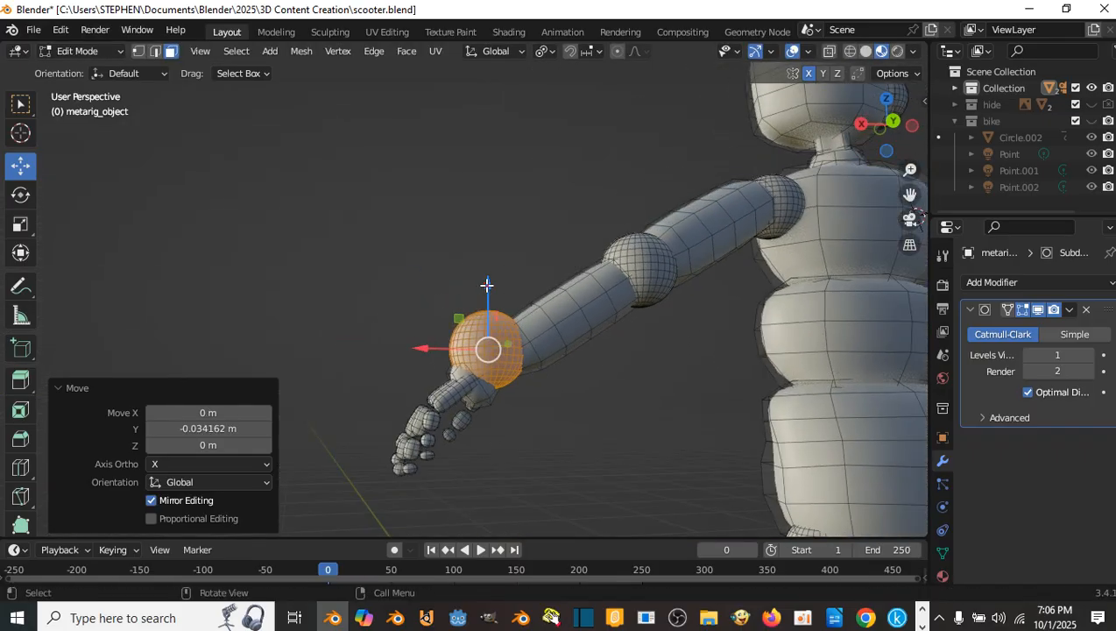
drag(487, 285, 491, 293)
middle_drag(490, 292, 467, 357)
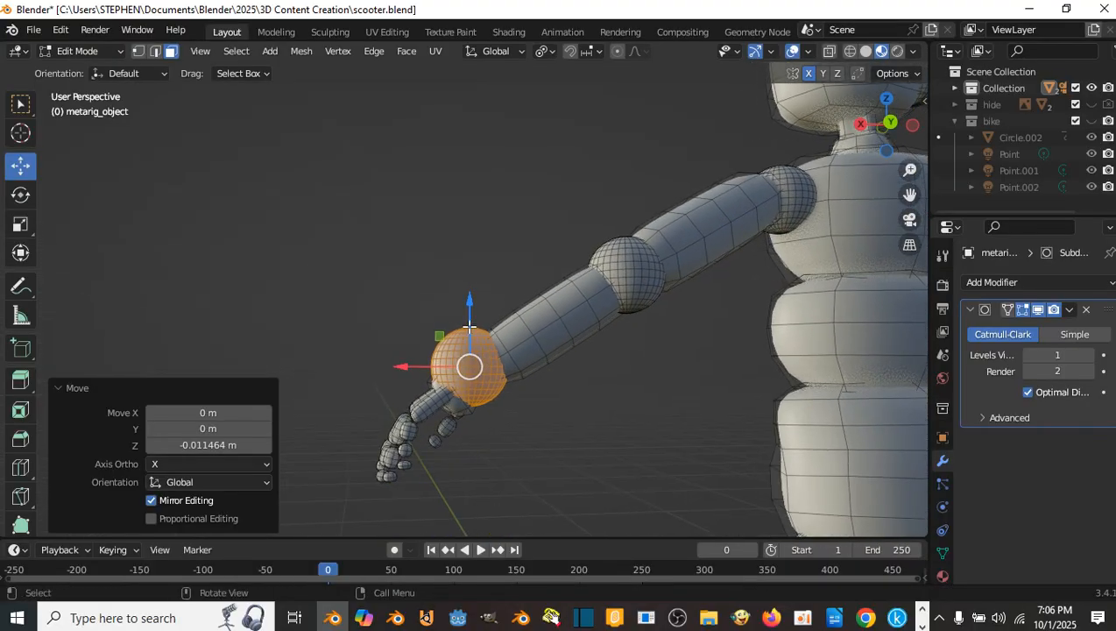
drag(470, 325, 476, 324)
drag(411, 374, 408, 374)
middle_drag(408, 374, 555, 357)
- Reselect the whole +X side wrist sphere and nudge it about -0.003 m in X
click(562, 384)
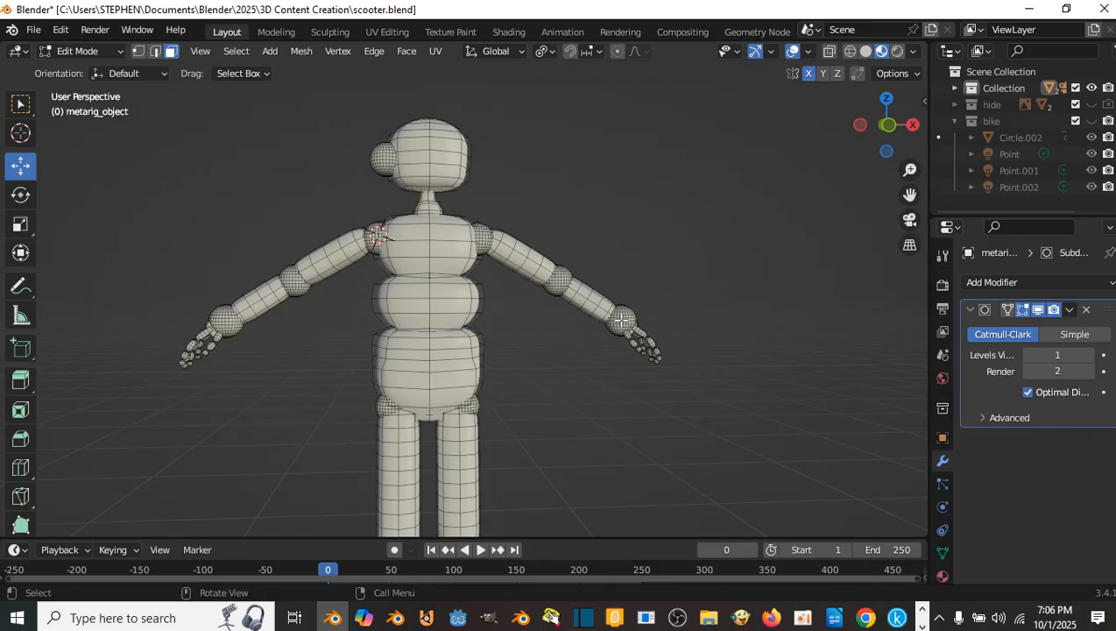
key(l)
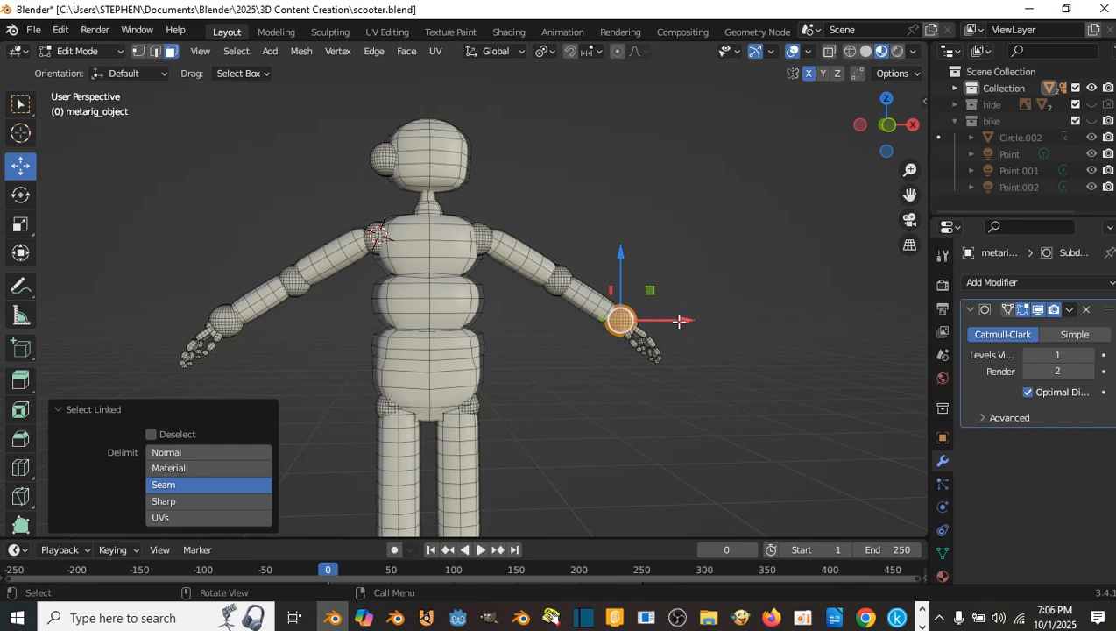
drag(682, 321, 677, 321)
scroll(623, 351, down, 3)
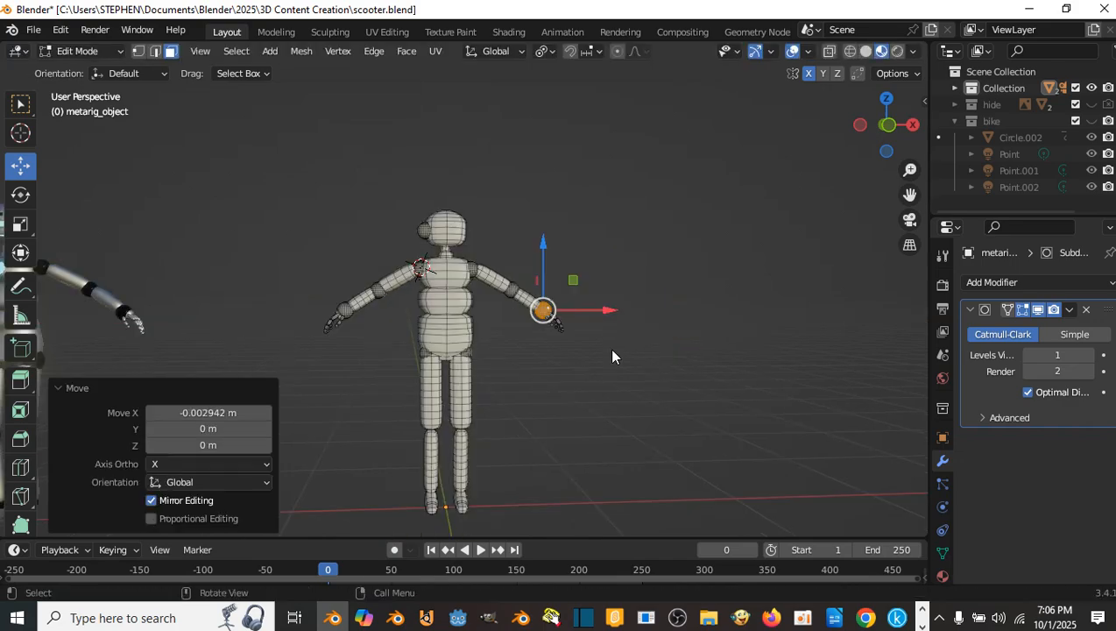
- Select both whole hip spheres and duplicate them in place
key(Tab)
scroll(567, 287, up, 2)
key(Tab)
scroll(414, 337, up, 5)
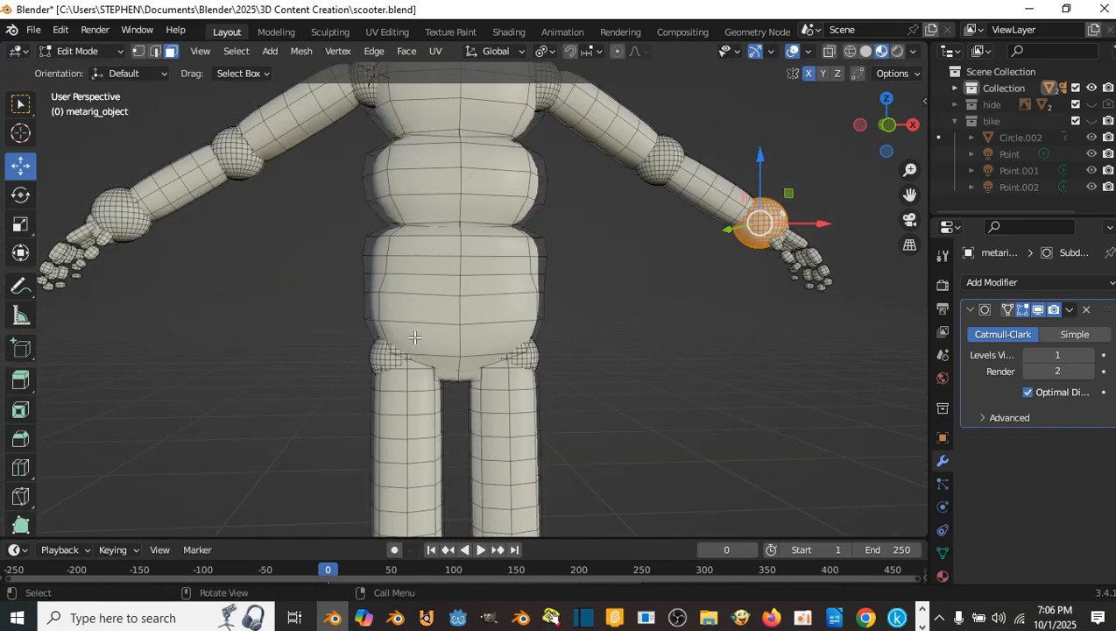
click(386, 354)
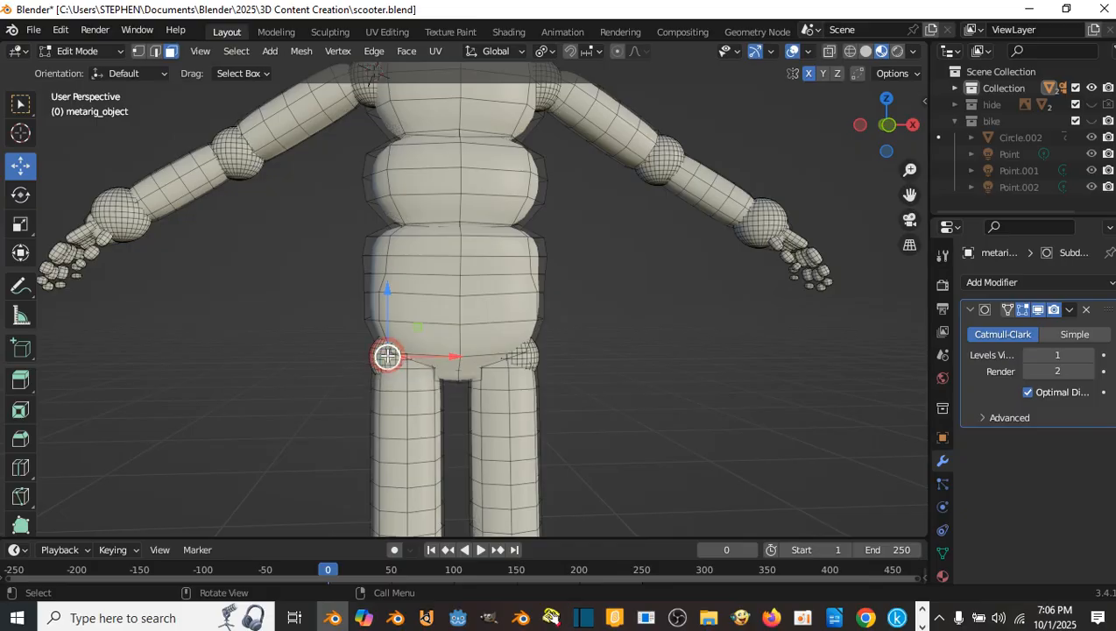
key(ctrl+l)
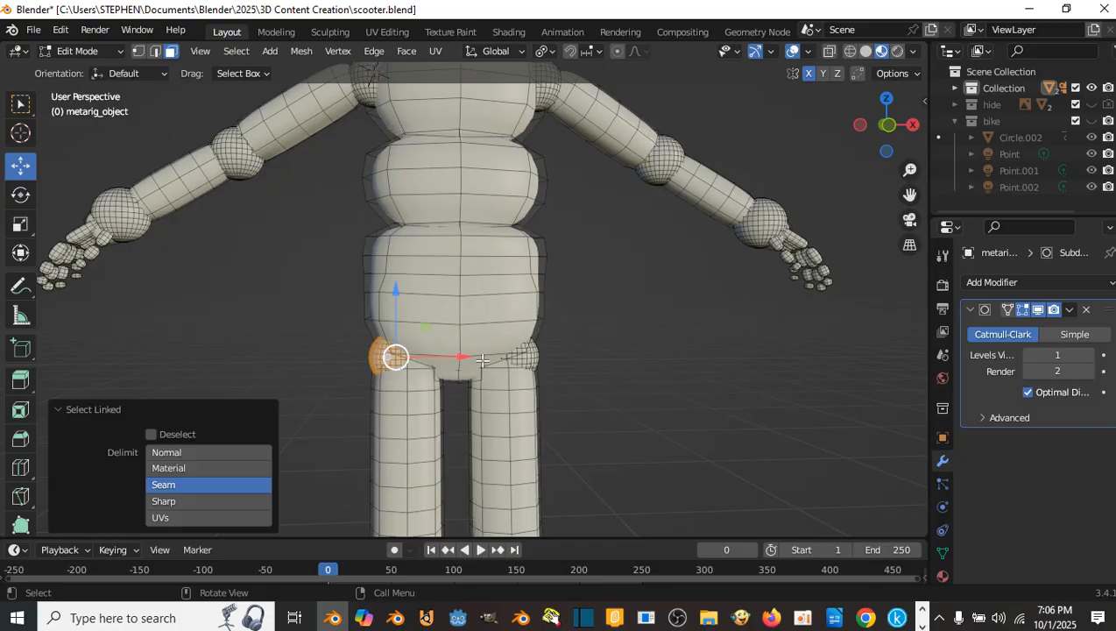
shift+click(528, 356)
key(ctrl+l)
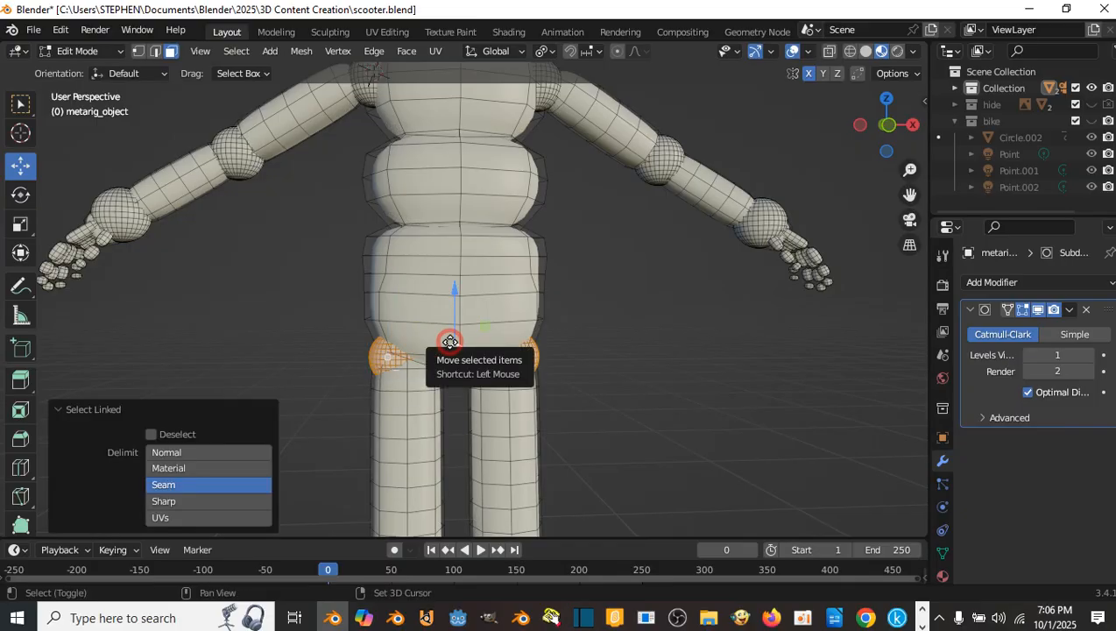
key(shift+d)
key(Escape)
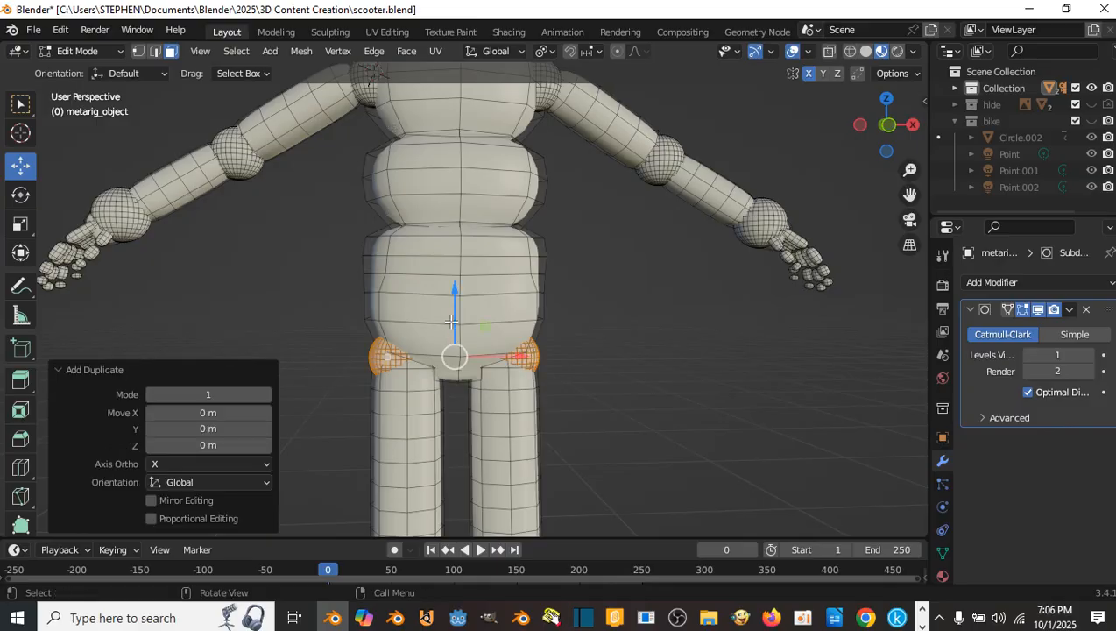
- Lower the duplicated hip spheres to the knee gaps in two moves, finishing with about -0.268 m in Z
drag(453, 310, 451, 411)
shift+middle_drag(451, 411, 463, 260)
drag(463, 260, 456, 400)
shift+middle_drag(456, 400, 473, 272)
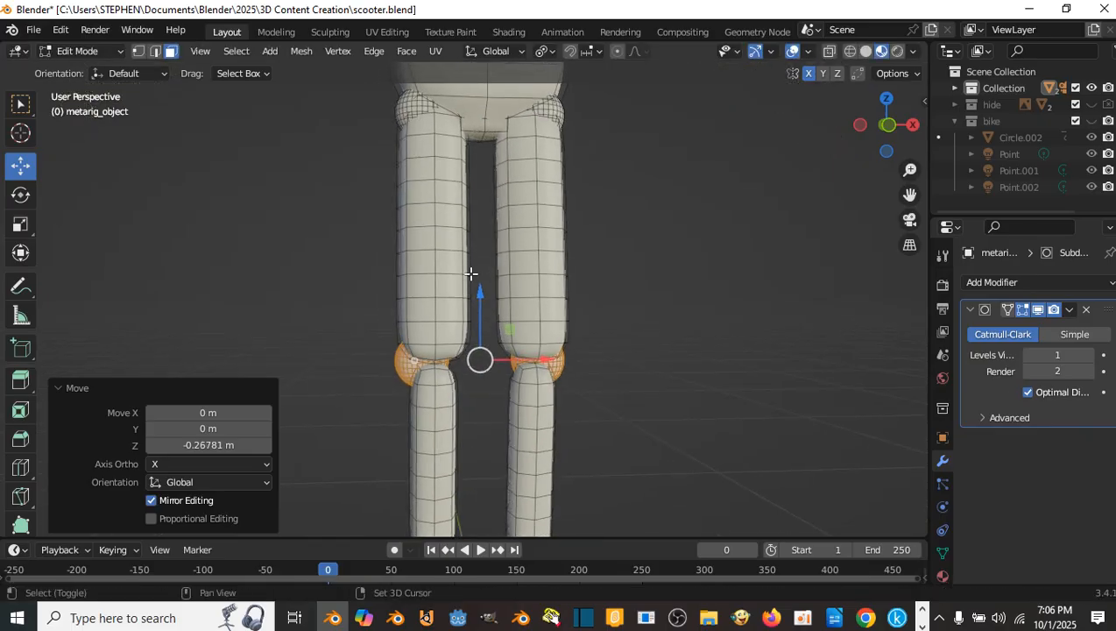
scroll(469, 338, up, 2)
shift+middle_drag(469, 341, 481, 231)
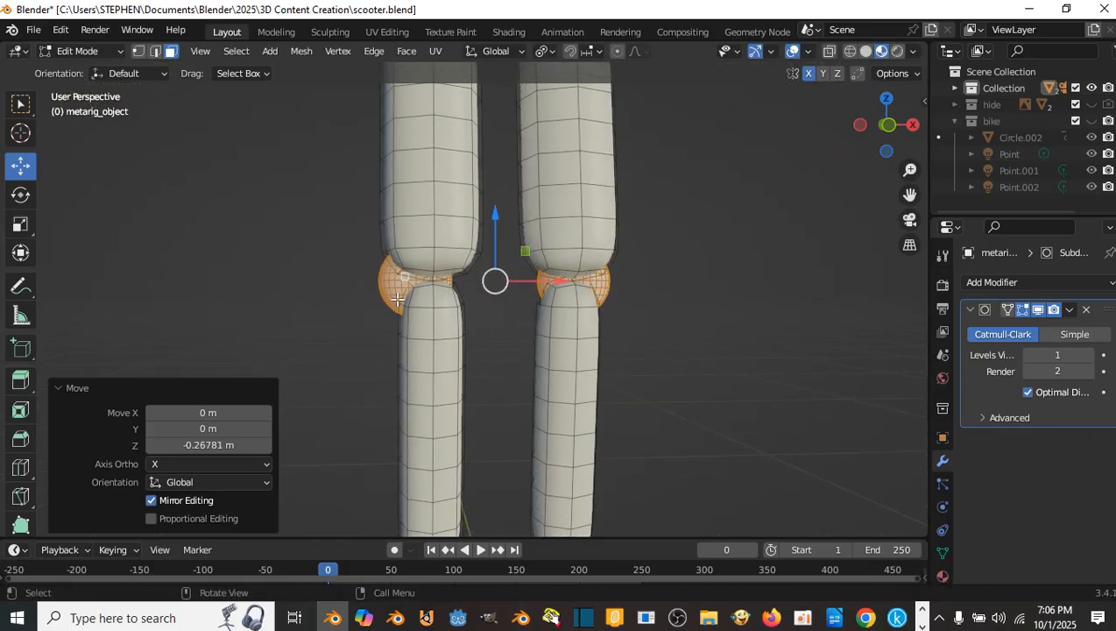
- Center the knee spheres on their legs, moving the -X side one about 0.018 m and the +X side one about -0.019 m in X
click(393, 292)
key(ctrl+l)
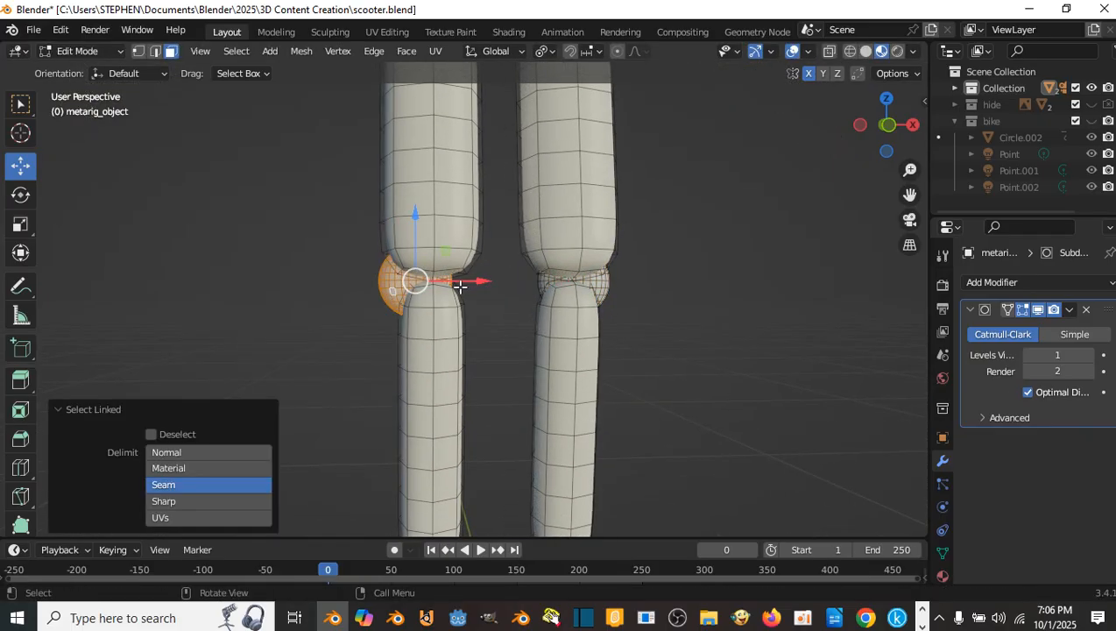
drag(471, 281, 485, 281)
key(KP_1)
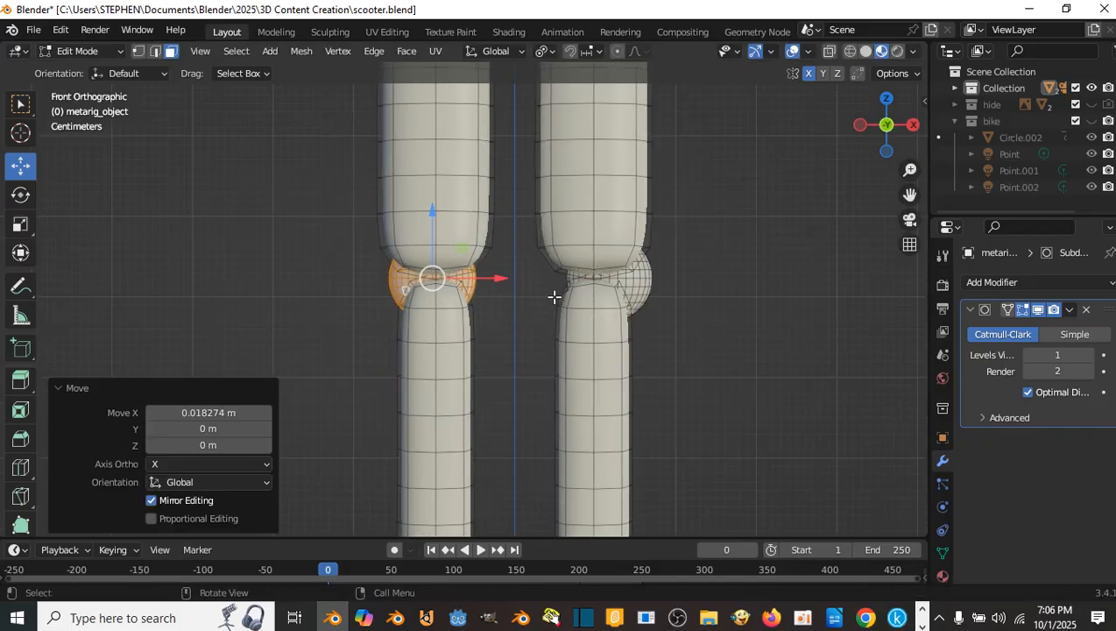
click(641, 289)
key(ctrl+l)
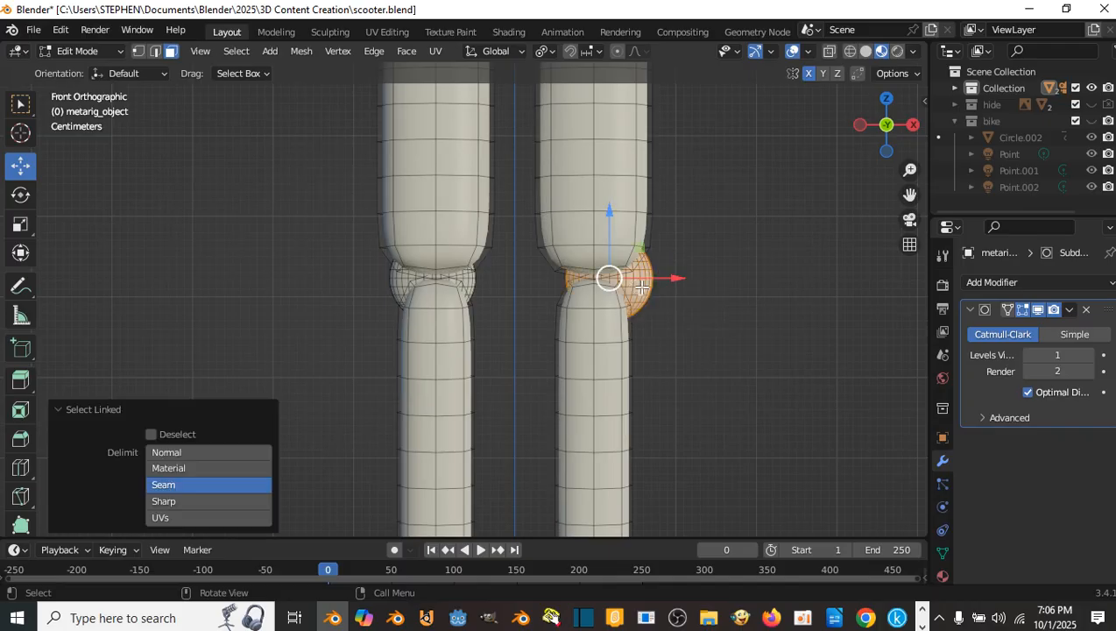
drag(666, 279, 645, 281)
middle_drag(645, 281, 534, 293)
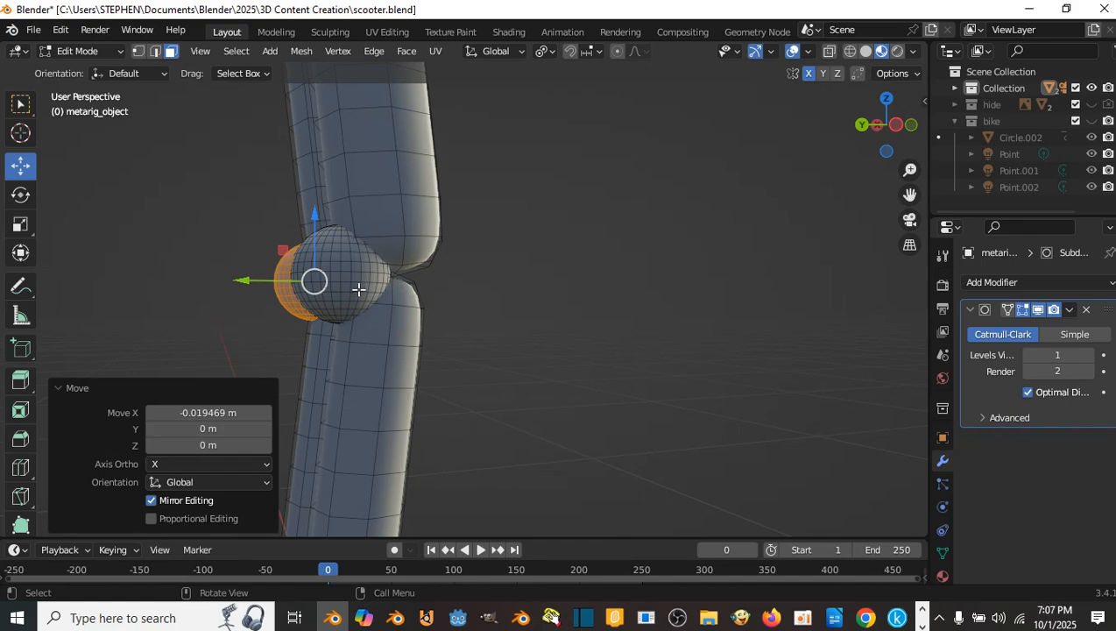
- Select both knee spheres together and move them about -0.052 m in Y into the knee gaps
key(l)
middle_drag(351, 277, 265, 280)
drag(265, 280, 311, 281)
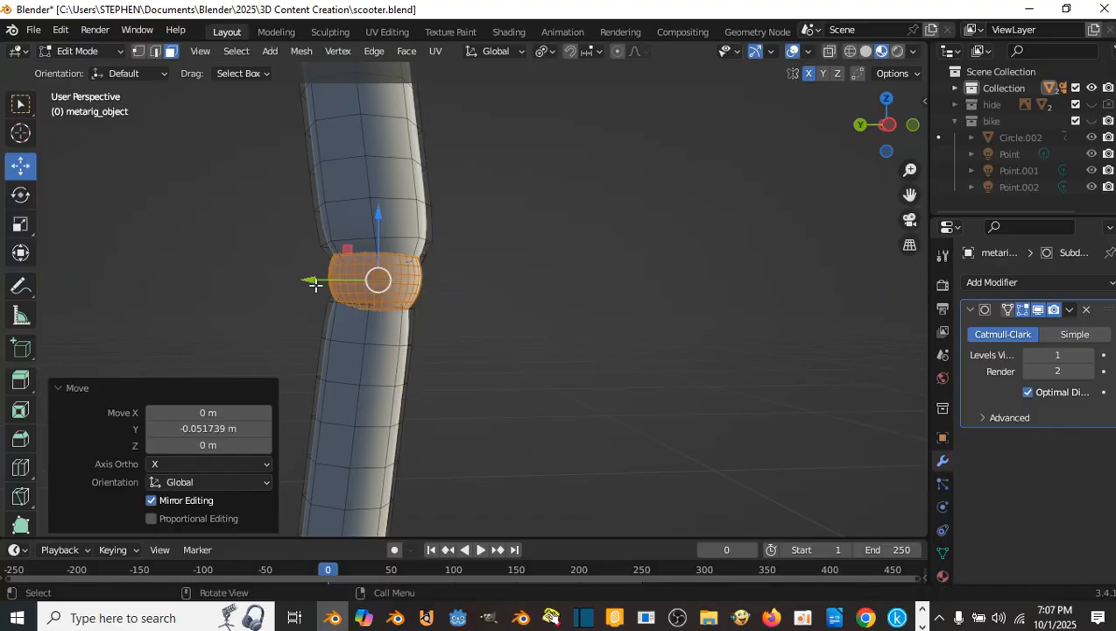
scroll(478, 324, down, 3)
middle_drag(478, 324, 403, 301)
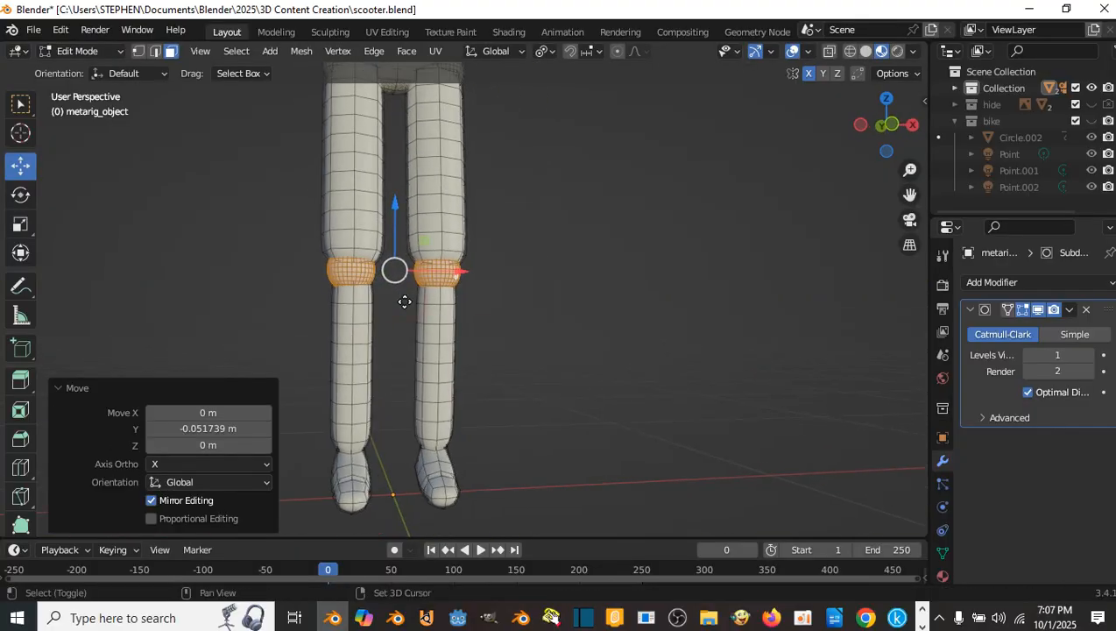
- Duplicate both knee spheres and move the copies about -0.388 m in Z down to the ankles
key(shift+d)
right_click(415, 255)
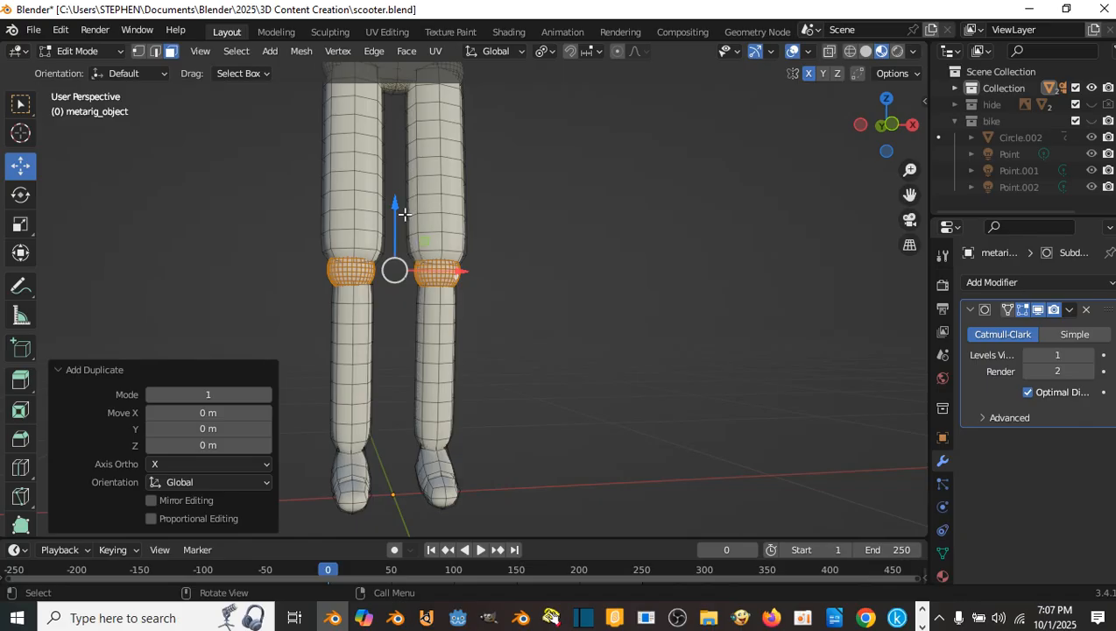
drag(405, 214, 394, 380)
scroll(388, 353, down, 5)
scroll(389, 351, up, 4)
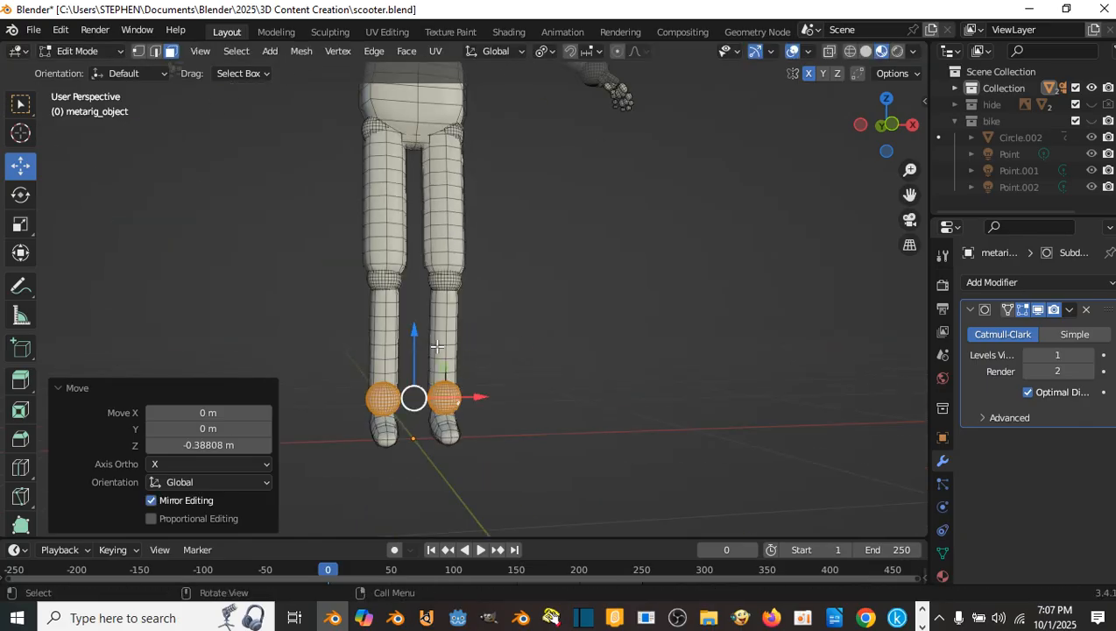
middle_drag(437, 347, 604, 345)
shift+middle_drag(418, 405, 515, 343)
scroll(514, 344, up, 3)
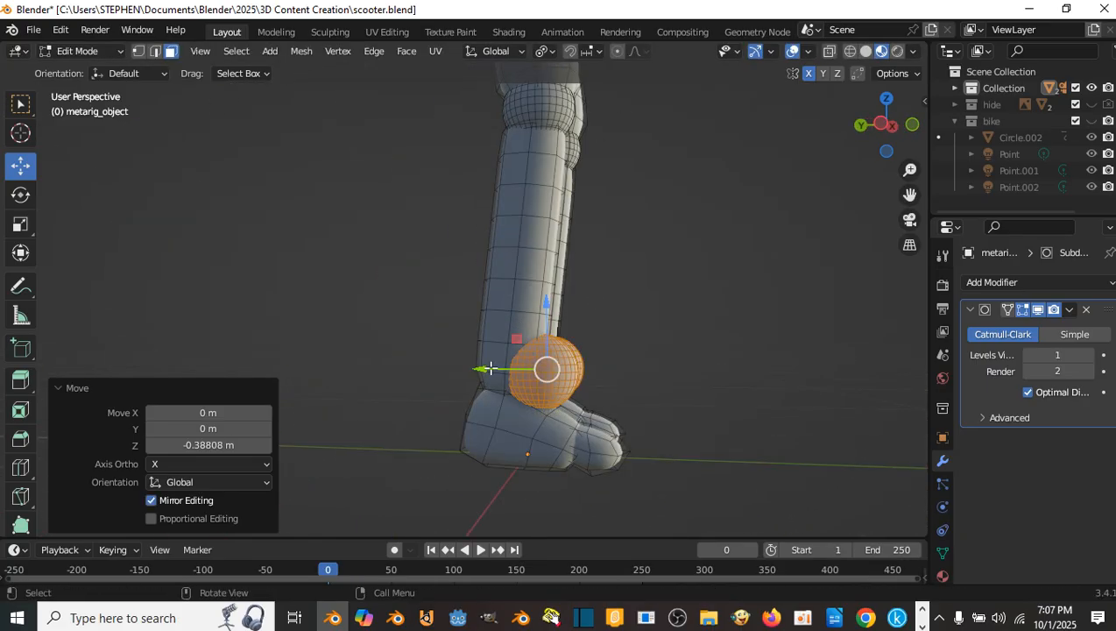
- Align the ankle spheres with the lower legs by moving them in +Y and about -0.029 m in Z
drag(491, 368, 455, 367)
middle_drag(475, 365, 416, 327)
drag(400, 298, 403, 323)
scroll(414, 344, down, 4)
scroll(436, 348, down, 6)
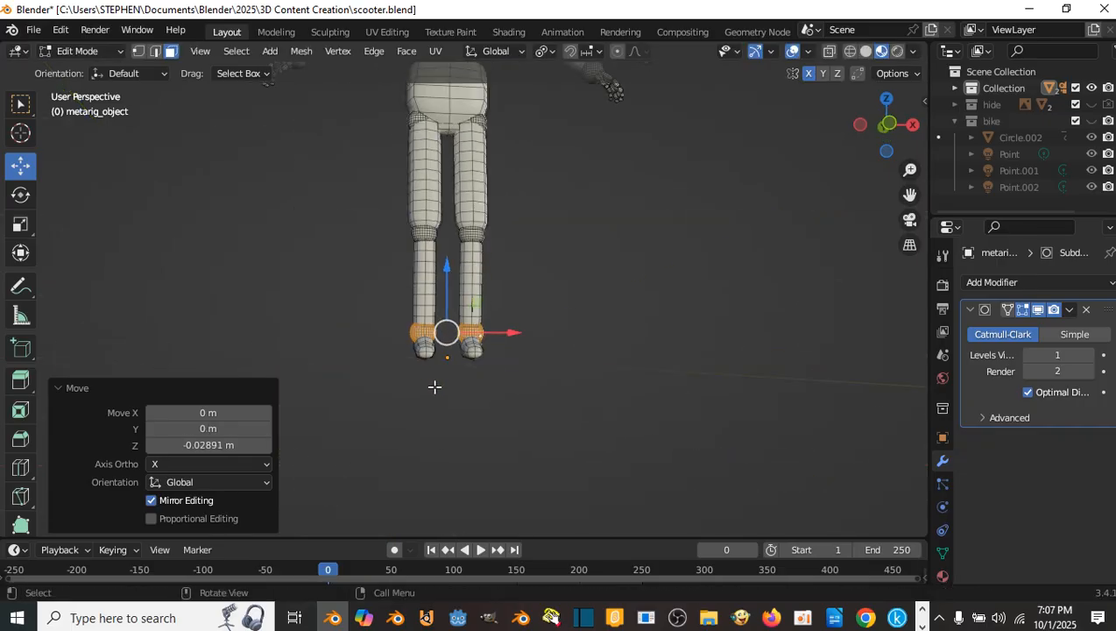
scroll(413, 326, up, 6)
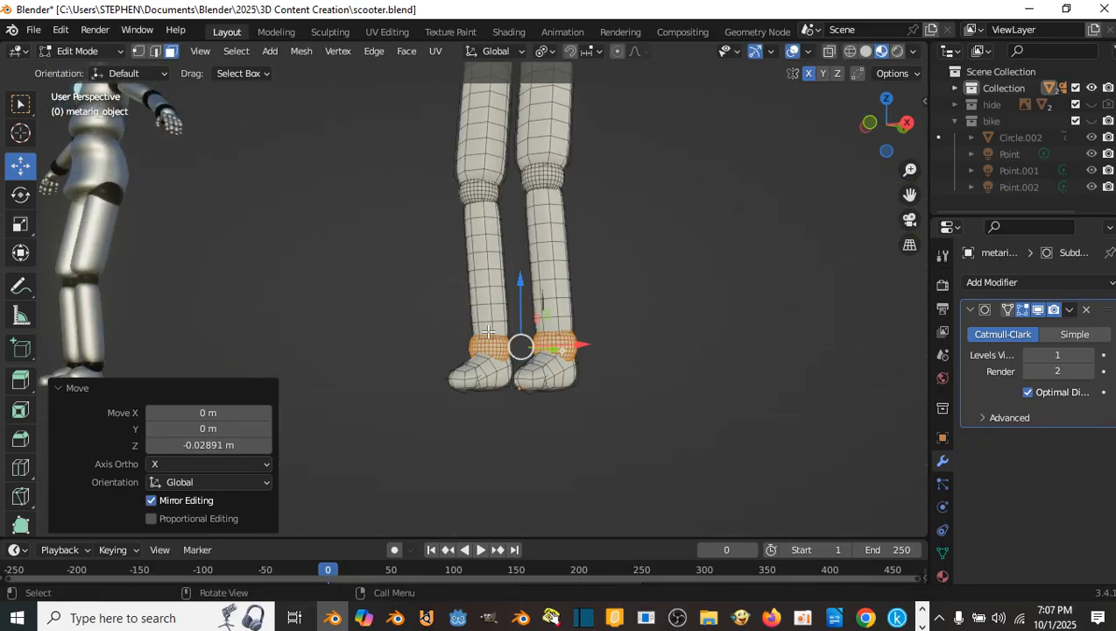
- Lower the ankle spheres about -0.023 m in Z with a further small Z nudge, and save the file
middle_drag(414, 326, 445, 320)
drag(454, 278, 455, 289)
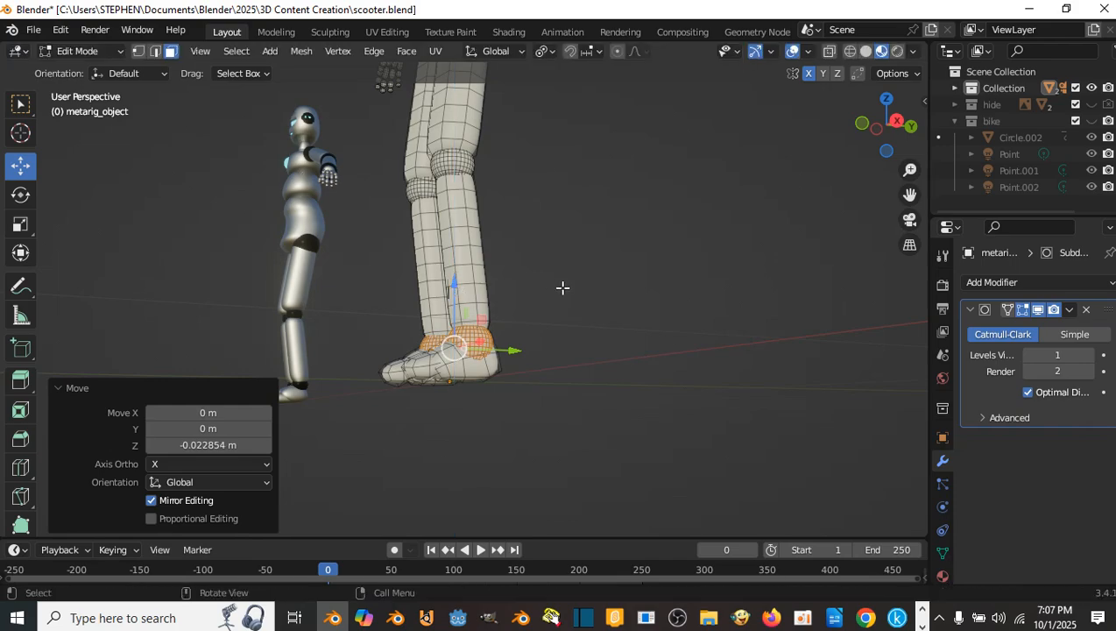
middle_drag(562, 287, 533, 307)
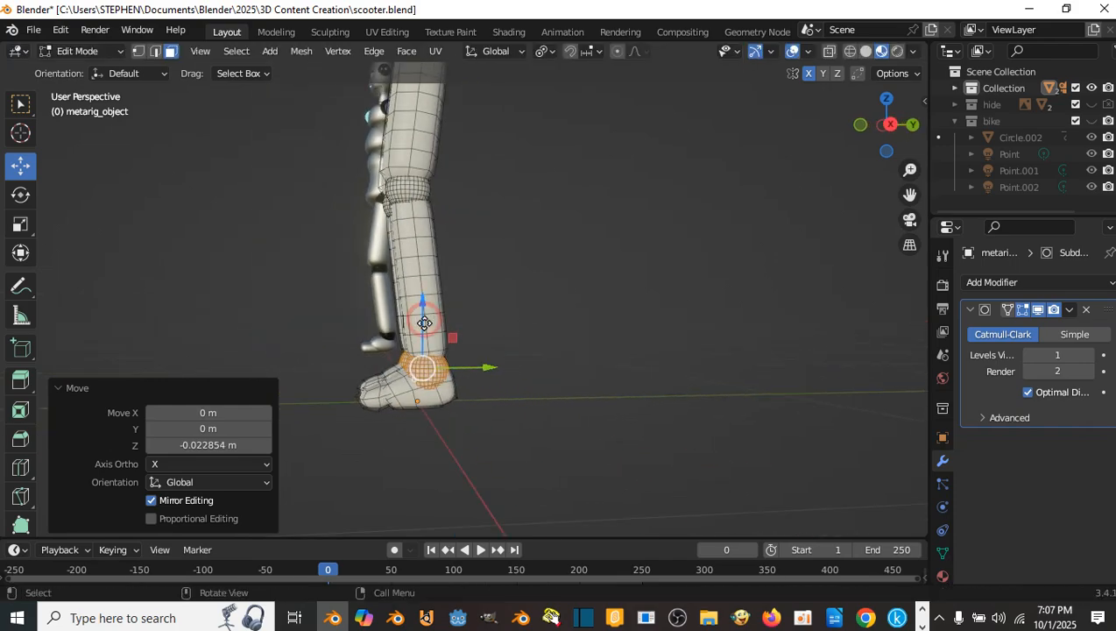
drag(424, 323, 424, 325)
middle_drag(424, 325, 684, 289)
key(ctrl+s)
key(Tab)
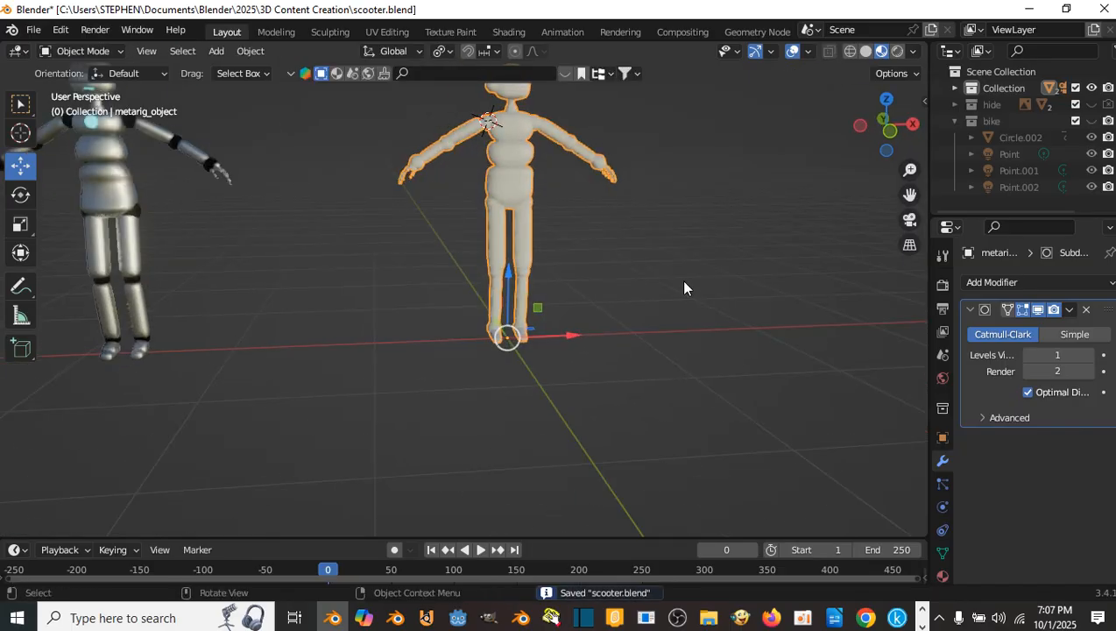
- Examine the mannequin's head, shoulder, elbow and wrist joints from the front in Object Mode
shift+middle_drag(595, 245, 562, 319)
scroll(586, 343, up, 3)
shift+middle_drag(563, 219, 508, 349)
scroll(471, 238, up, 5)
scroll(457, 222, down, 5)
middle_drag(478, 254, 512, 313)
key(KP_5)
scroll(514, 311, up, 4)
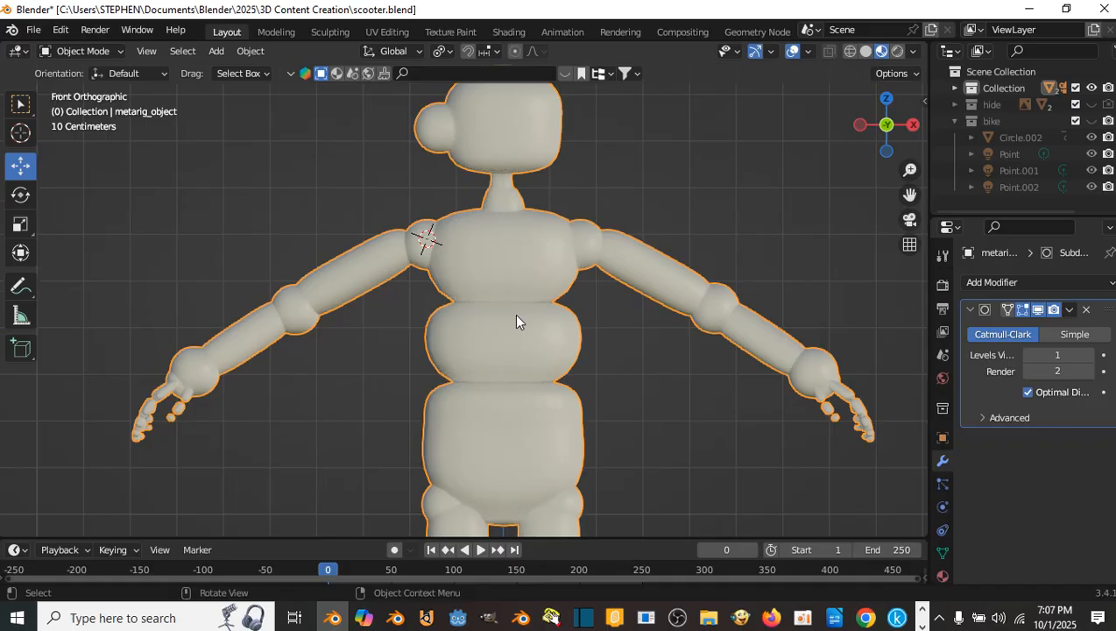
key(Tab)
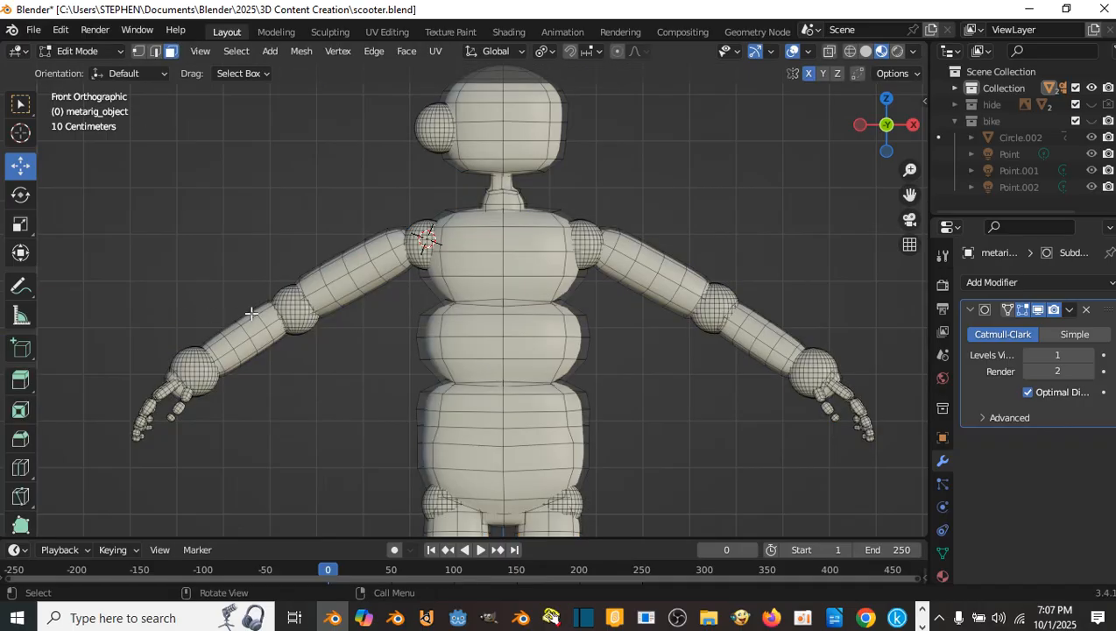
click(280, 313)
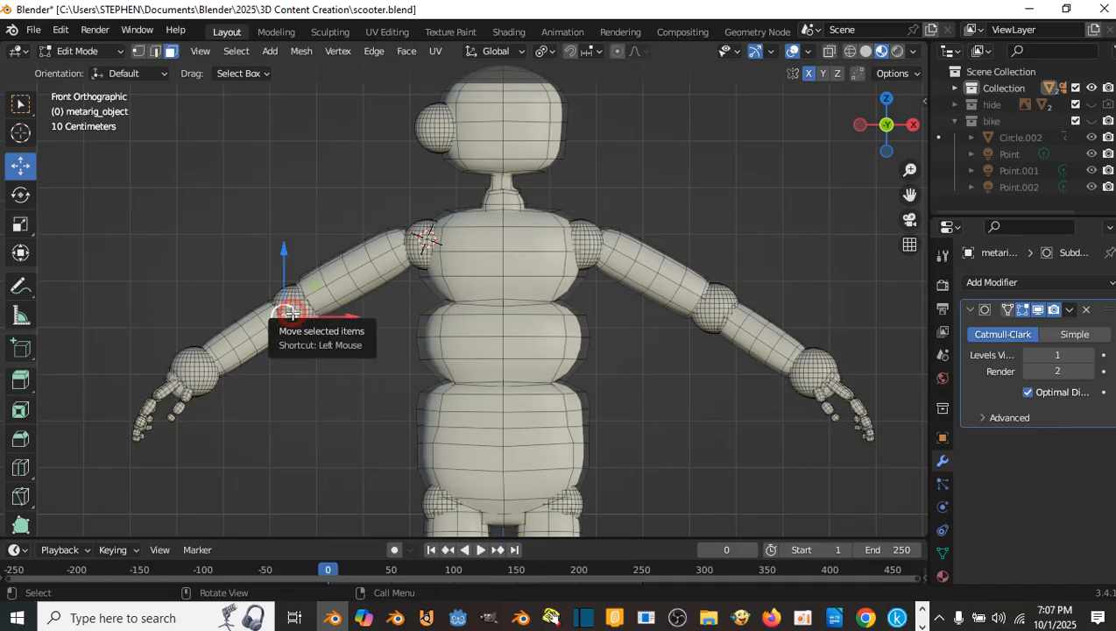
key(l)
drag(291, 254, 296, 264)
key(Tab)
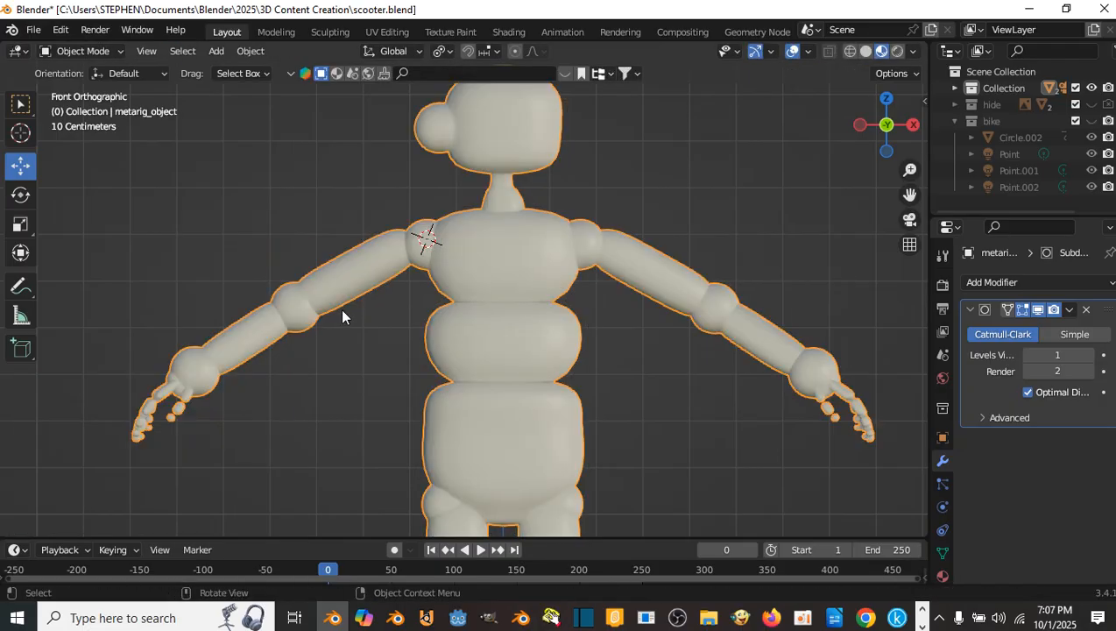
key(Tab)
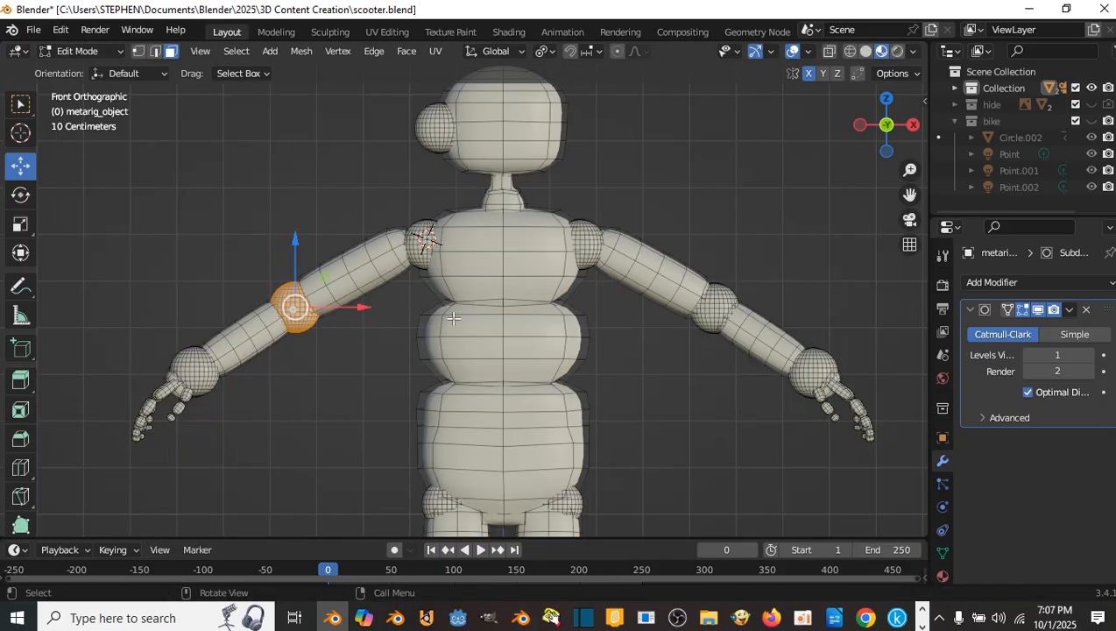
- Select both whole wrist spheres and scale them to 0.827 around their individual origins
click(204, 366)
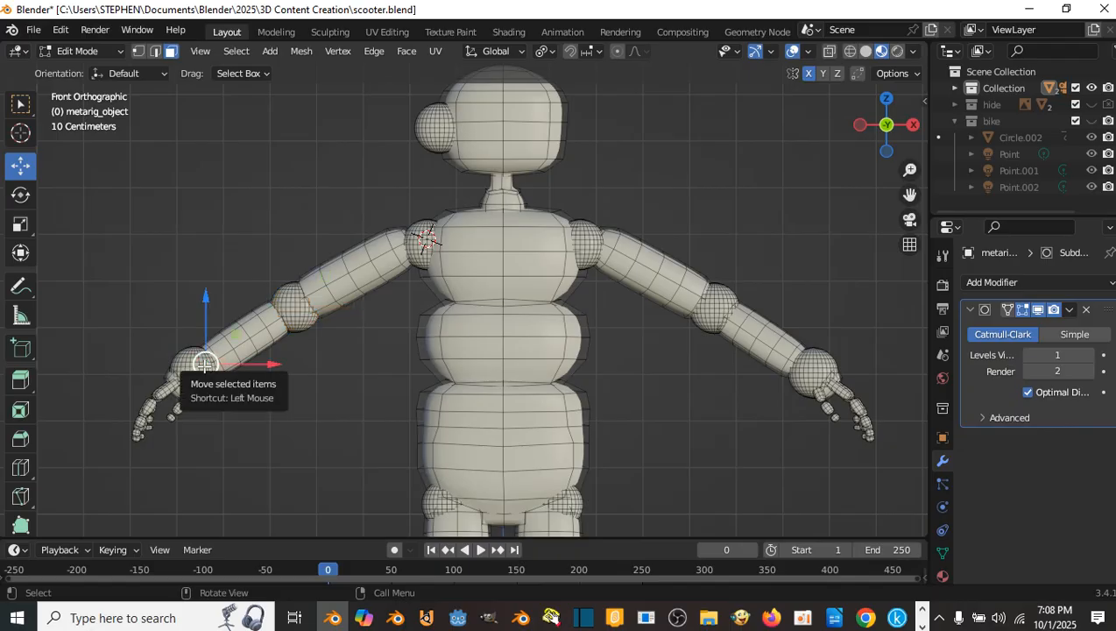
key(l)
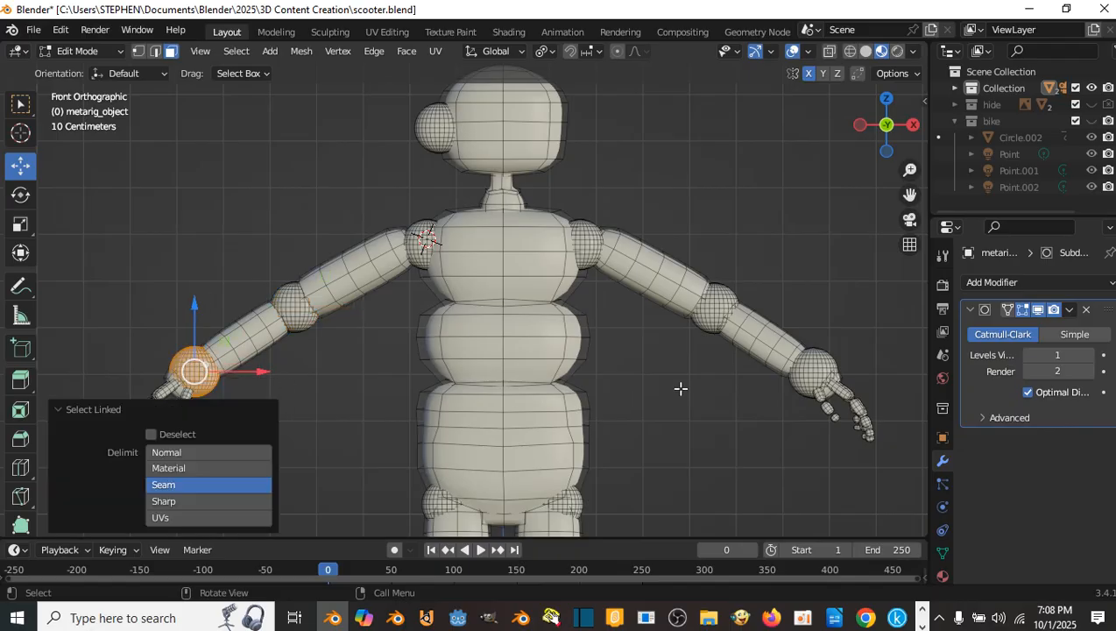
key(l)
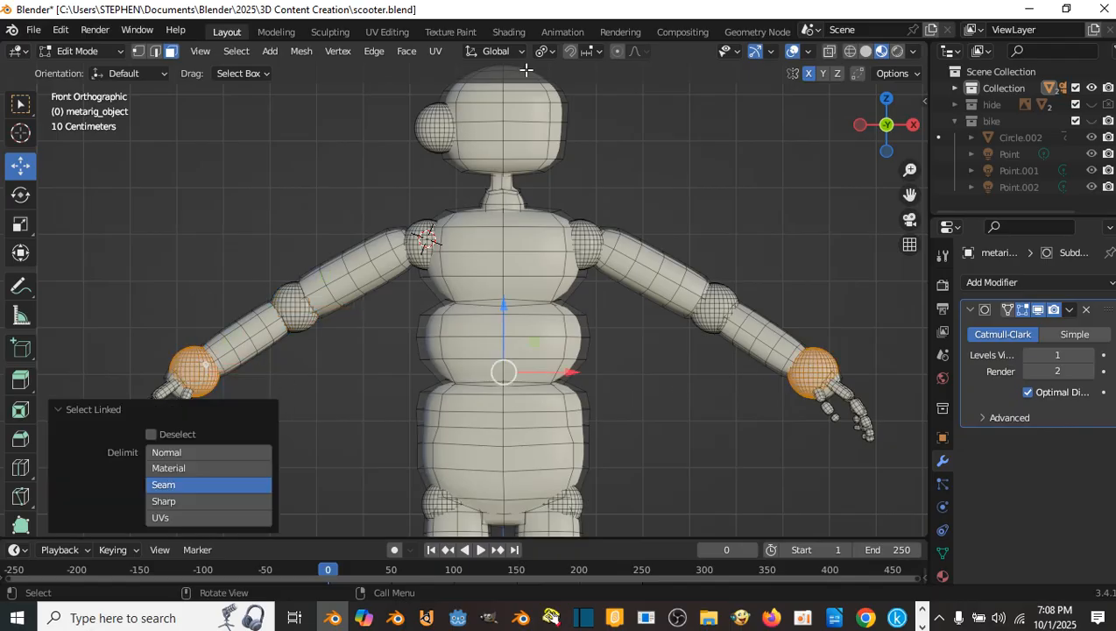
click(486, 50)
click(548, 49)
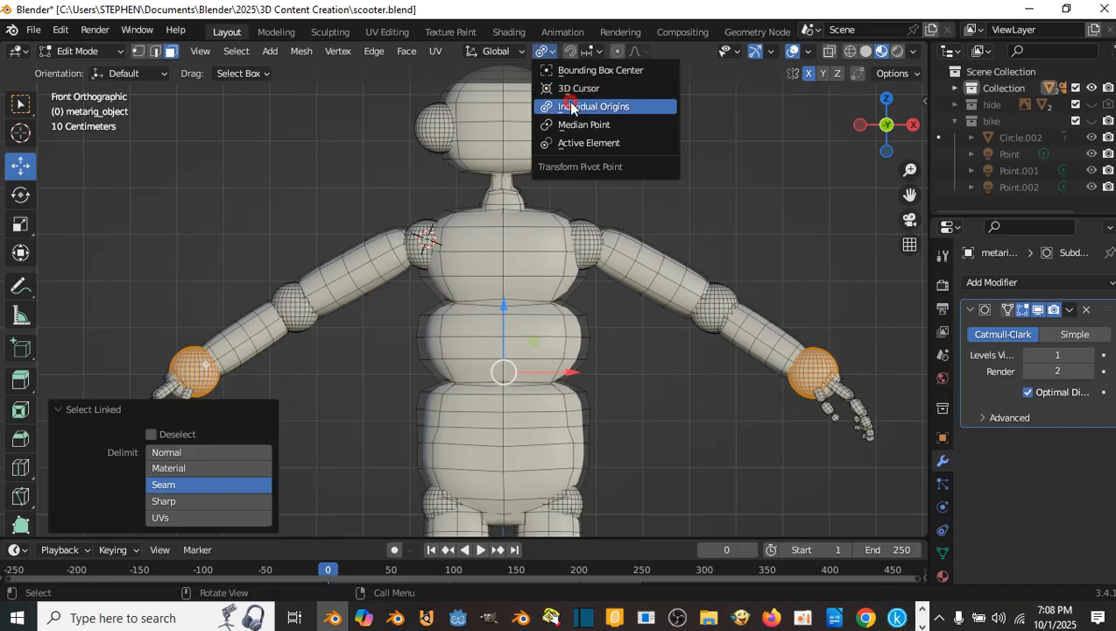
click(565, 130)
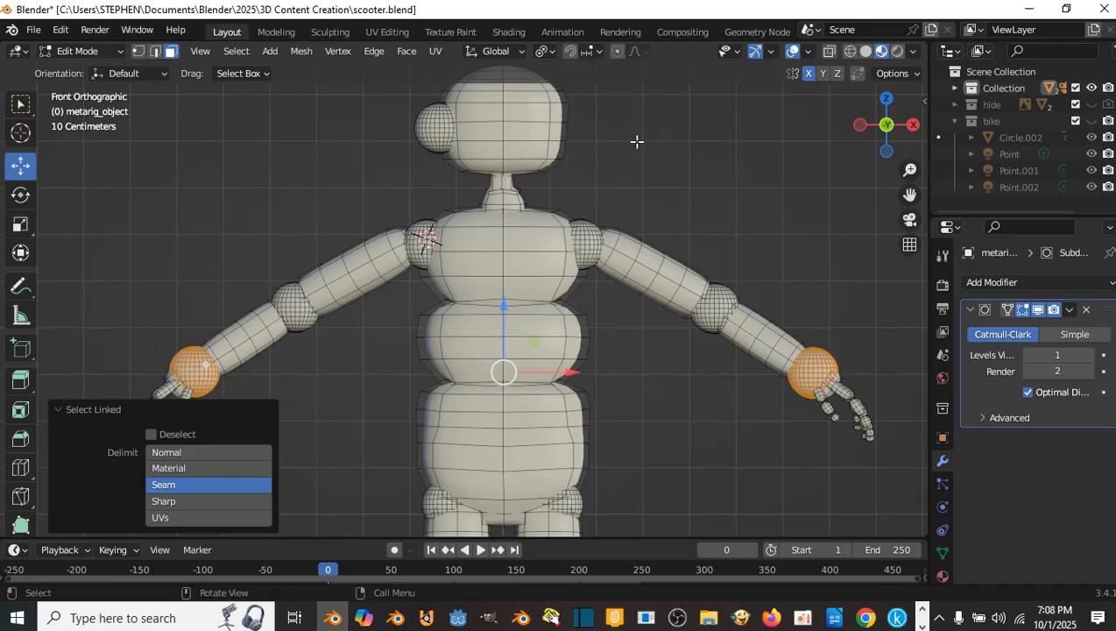
key(s)
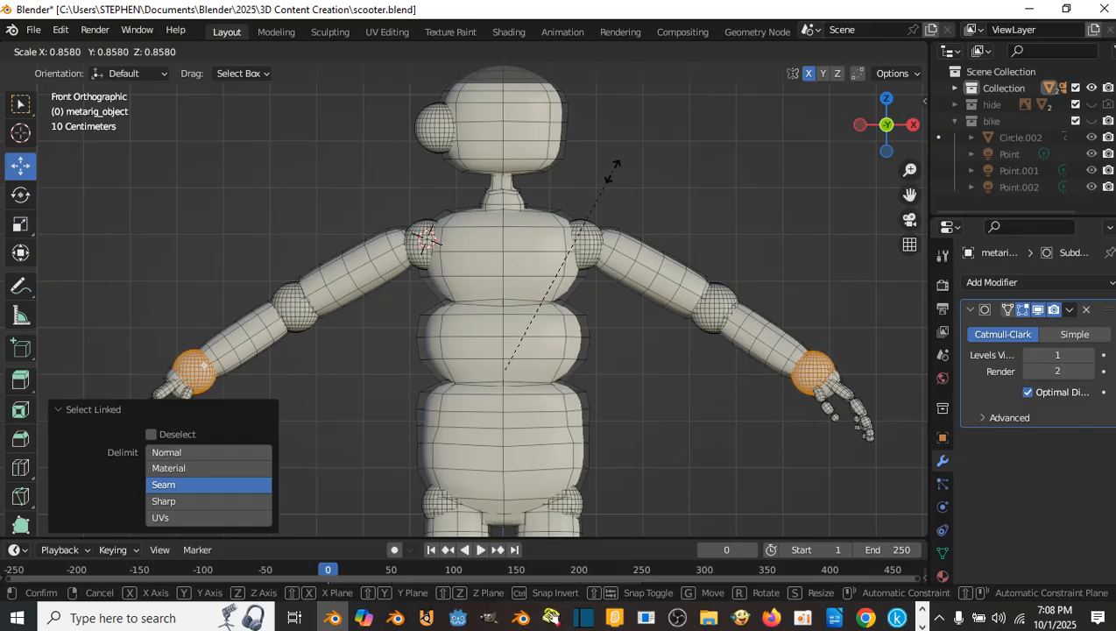
click(604, 177)
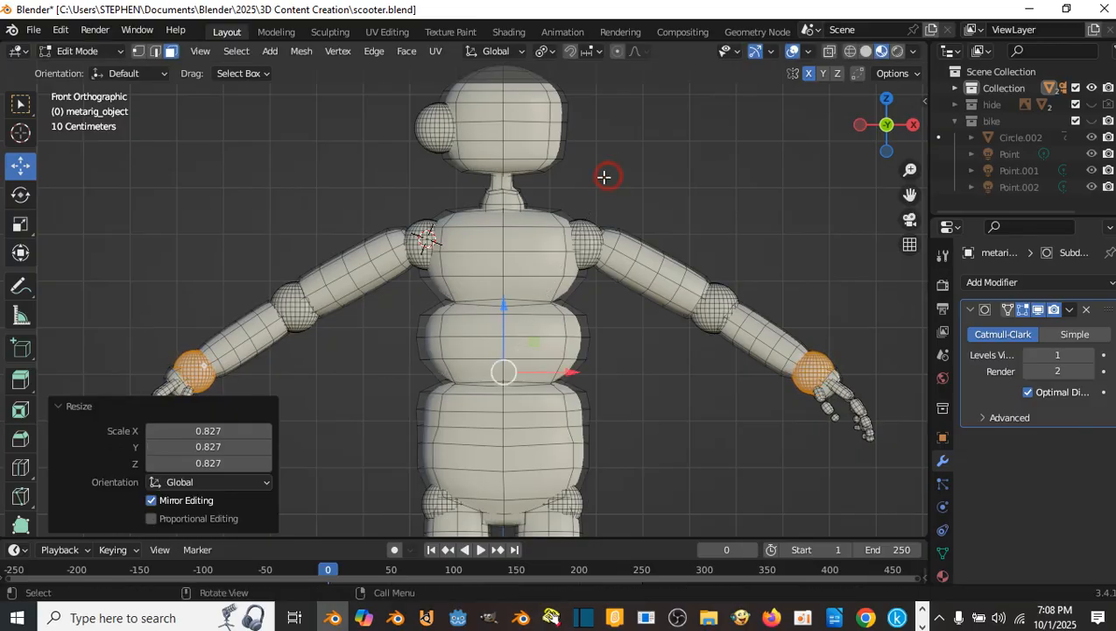
- Select both whole elbow spheres and scale them to 0.913 around their individual origins
click(287, 305)
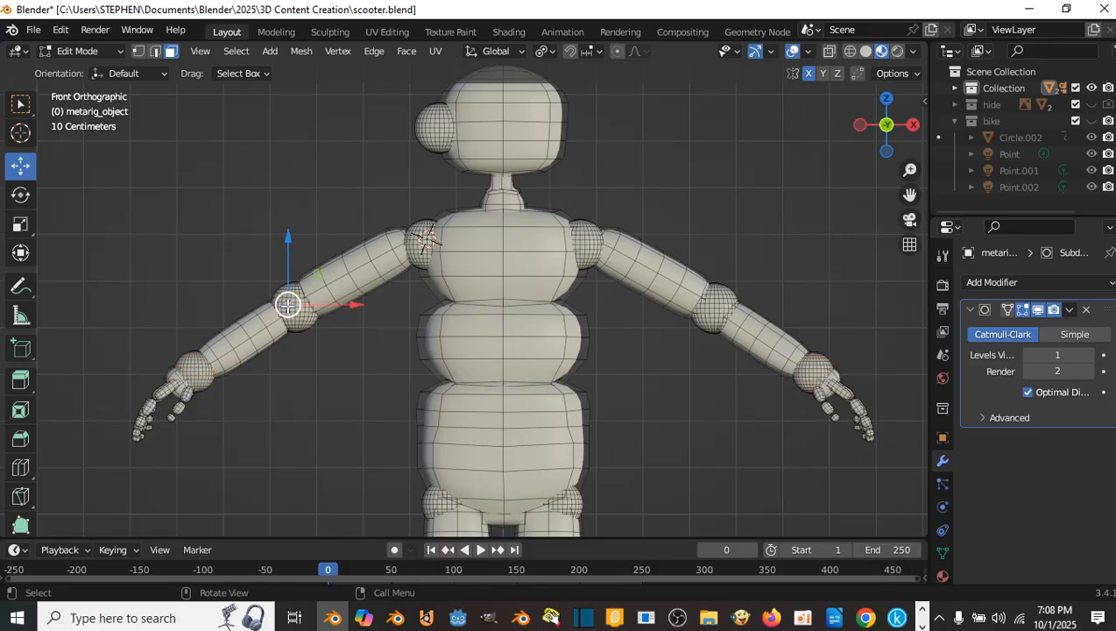
key(l)
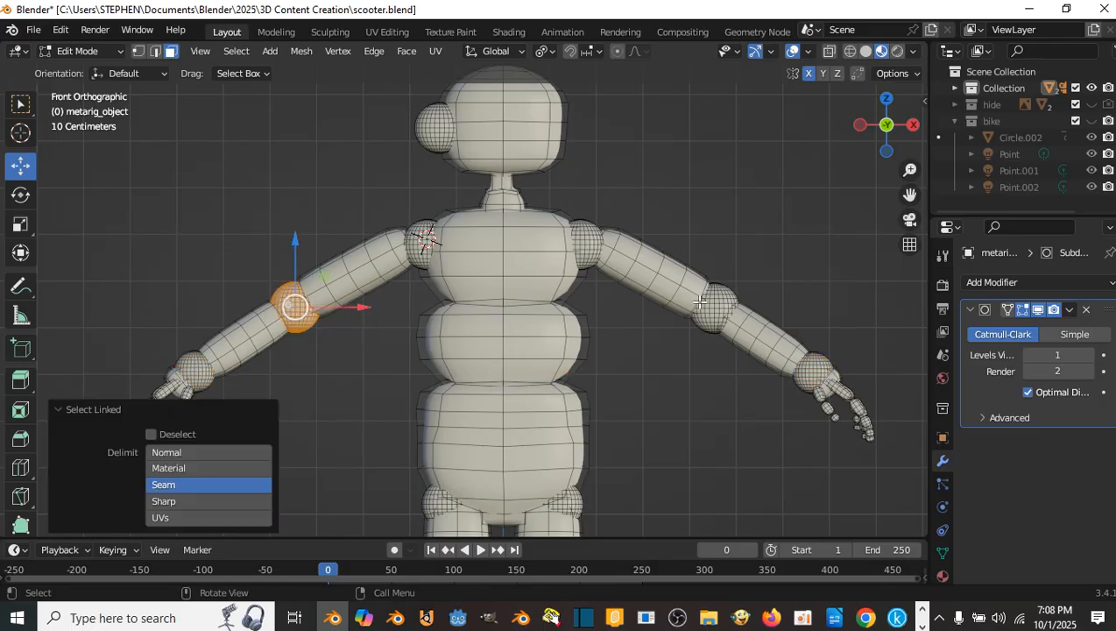
key(l)
key(s)
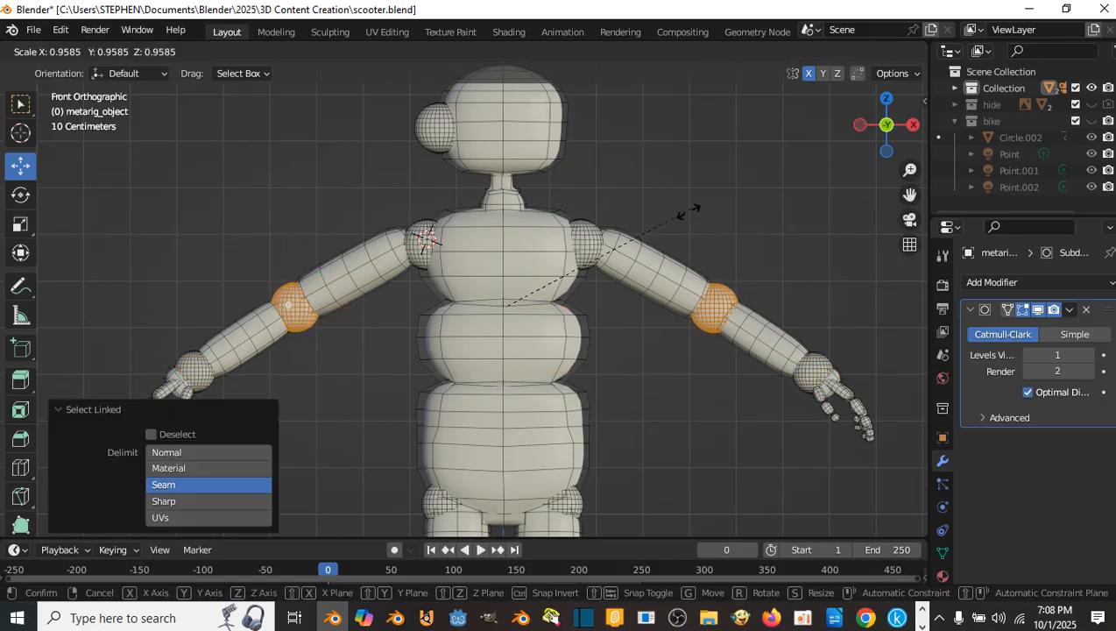
click(682, 218)
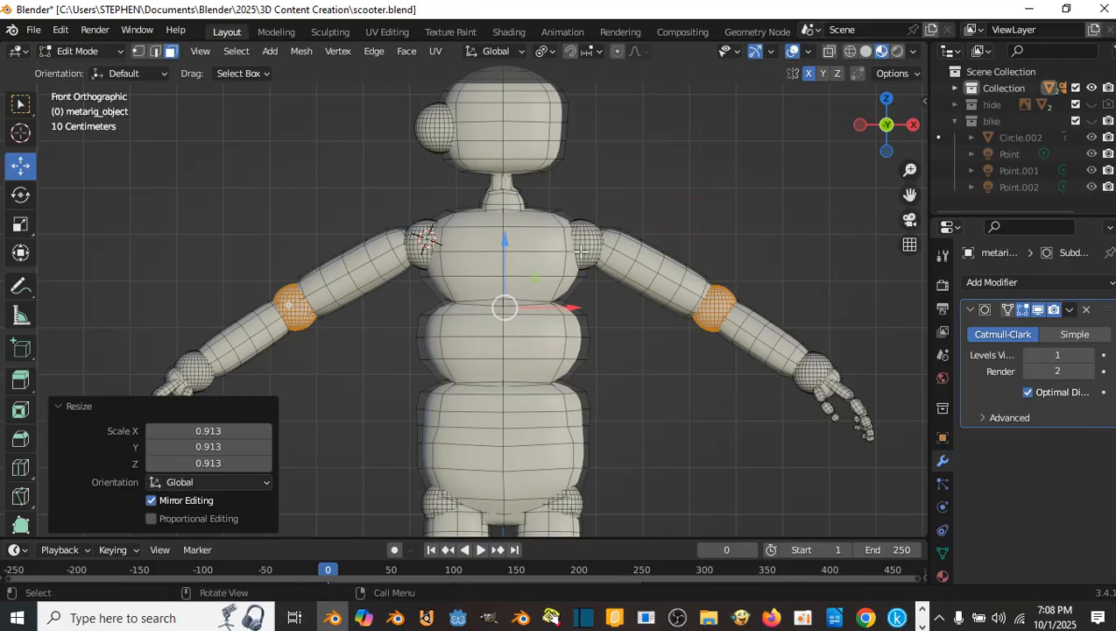
- Select both whole shoulder spheres and enlarge them to a scale of 1.188
click(590, 239)
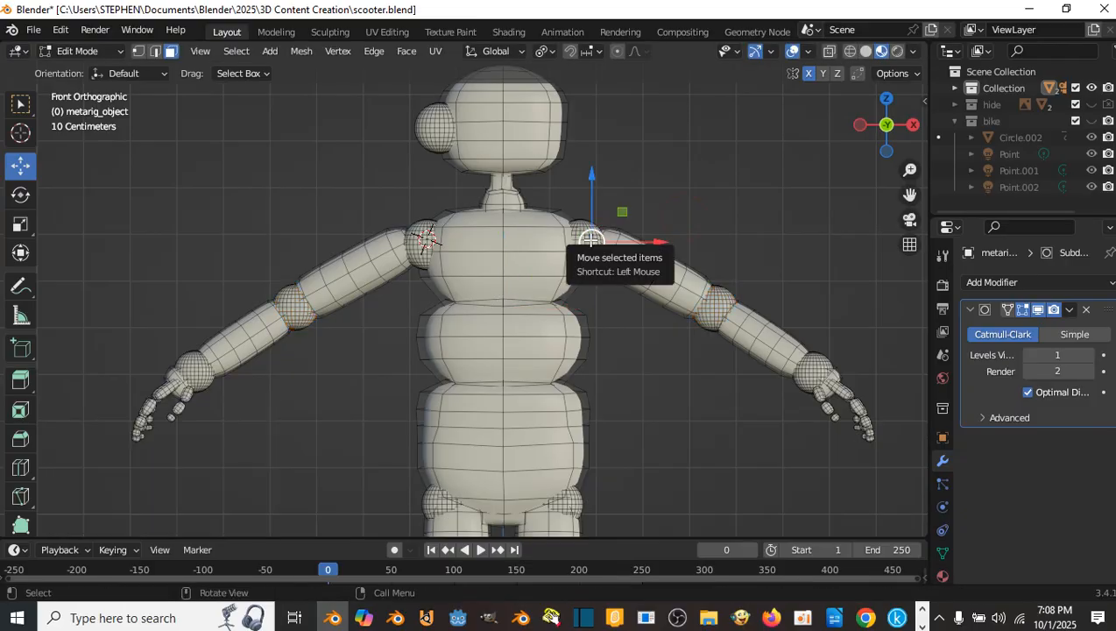
key(ctrl+l)
shift+click(421, 237)
key(ctrl+l)
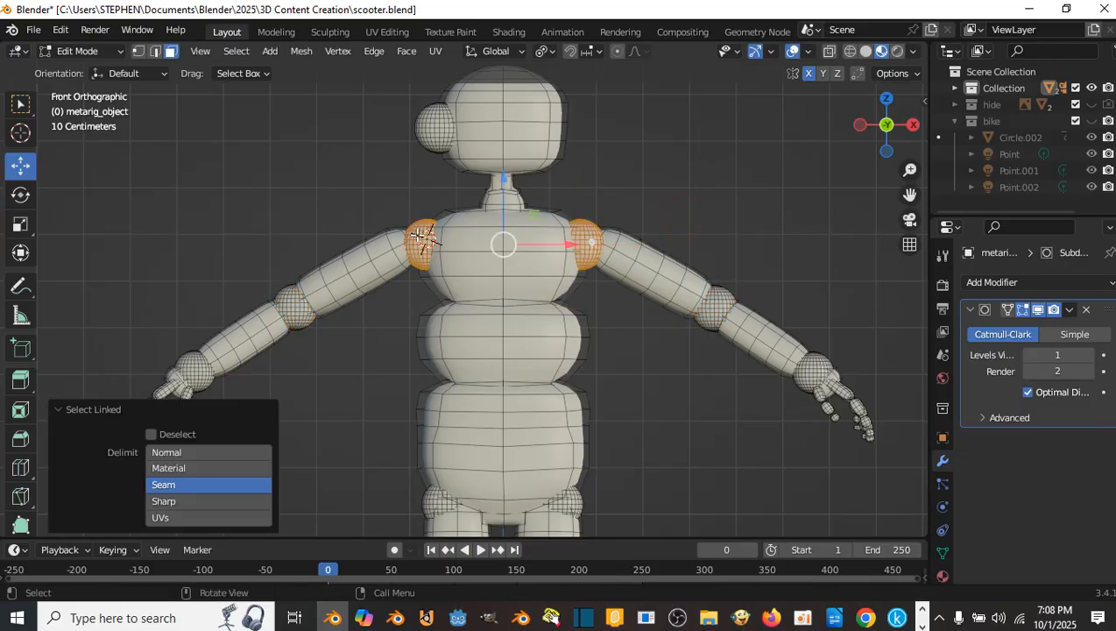
key(s)
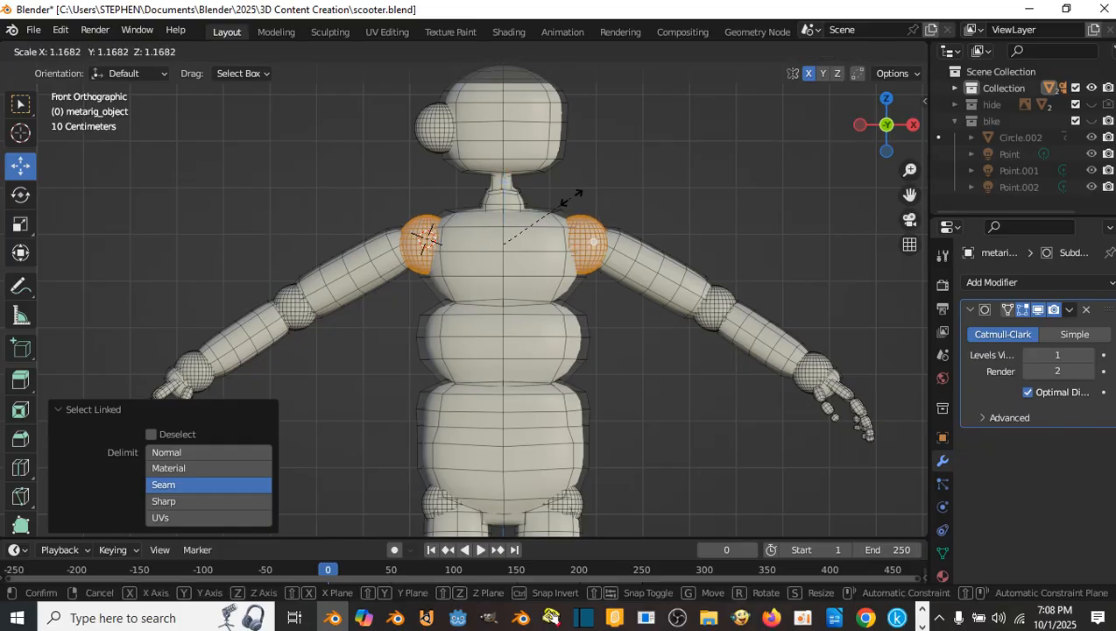
click(573, 198)
- Select both whole hip spheres and scale them up to 1.213
scroll(578, 209, down, 3)
shift+middle_drag(585, 225, 585, 179)
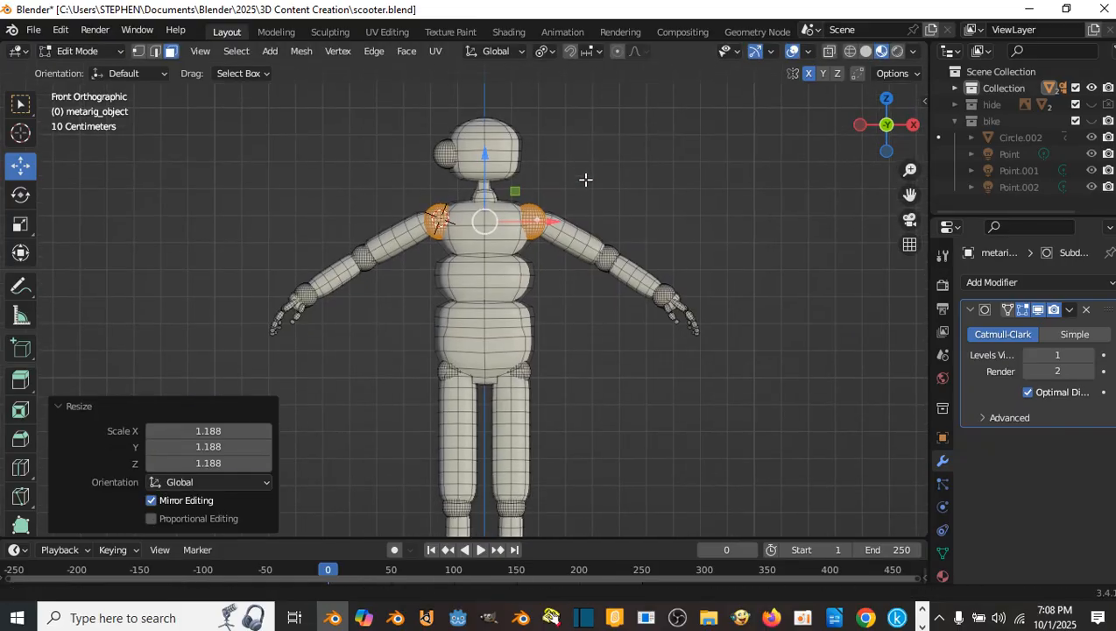
scroll(578, 215, up, 2)
shift+middle_drag(565, 312, 560, 206)
click(545, 287)
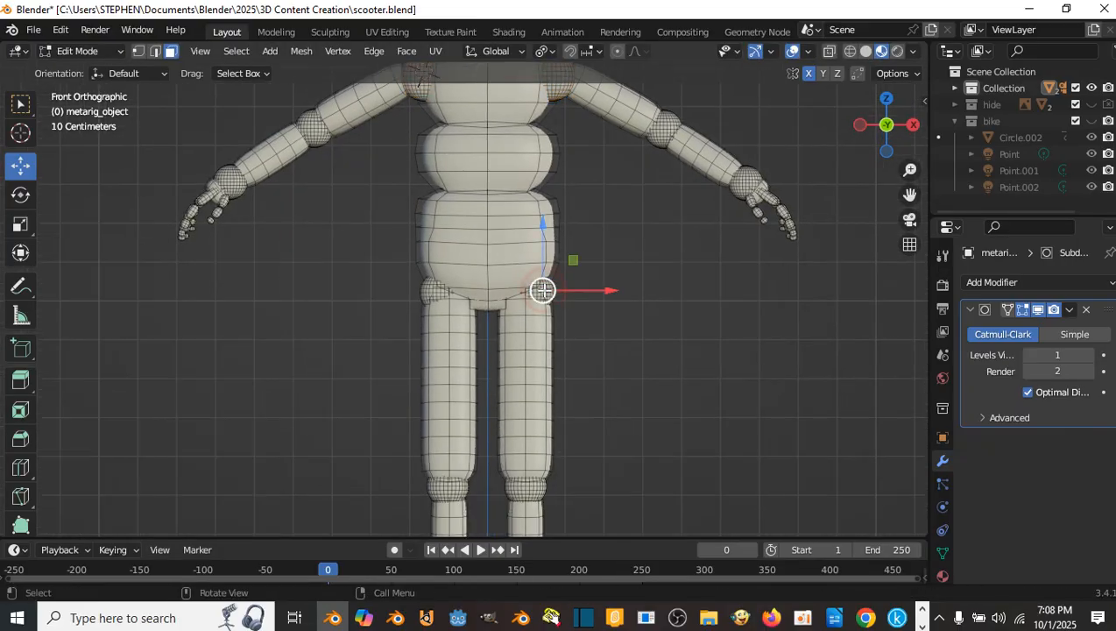
key(ctrl+l)
key(ctrl+z)
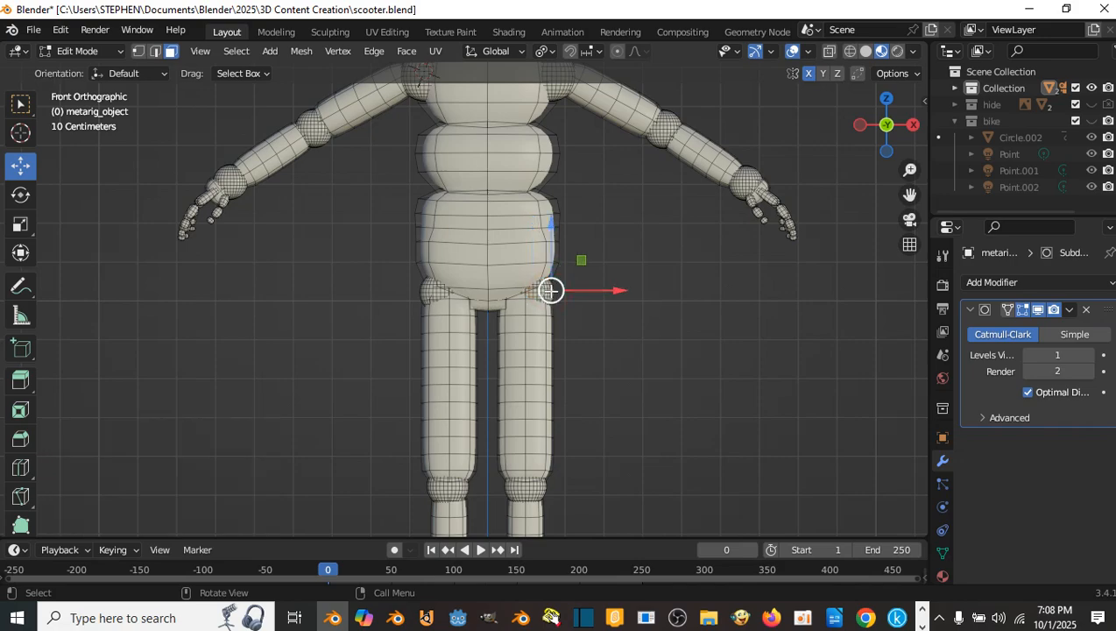
key(ctrl+l)
key(l)
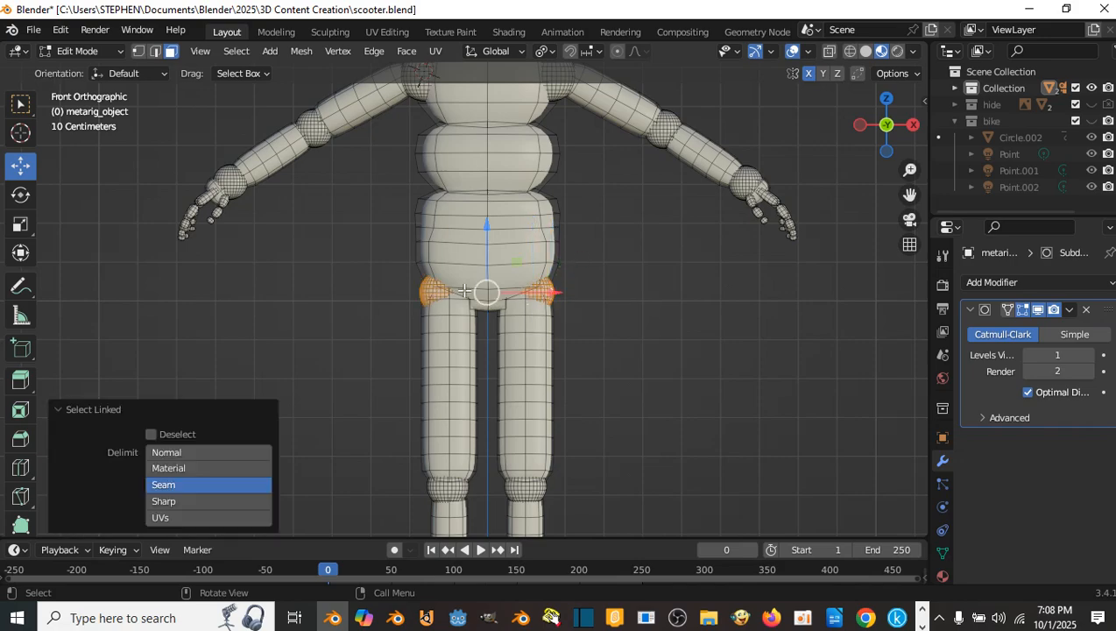
shift+middle_drag(513, 163, 502, 217)
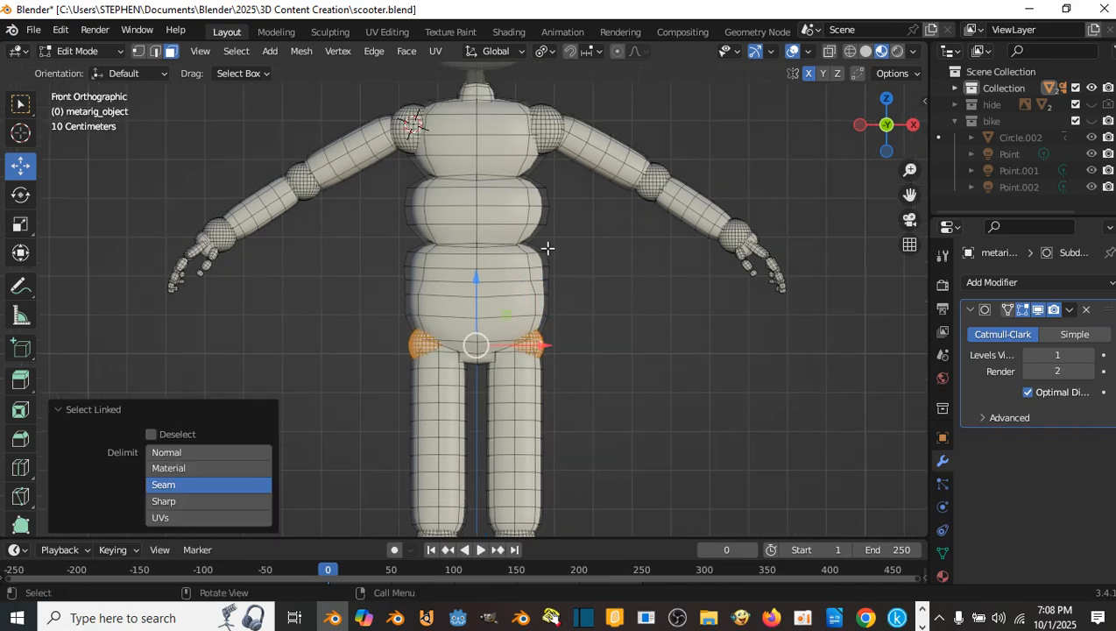
key(s)
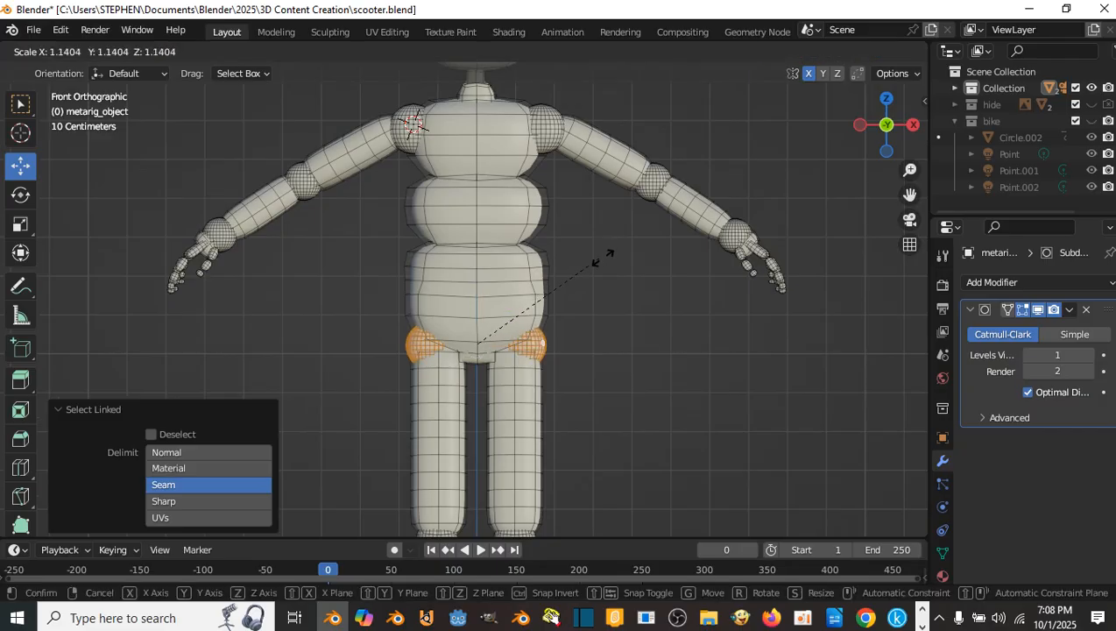
click(610, 258)
- Select both whole knee spheres and scale them up to 1.175
scroll(607, 273, down, 3)
shift+middle_drag(606, 272, 591, 187)
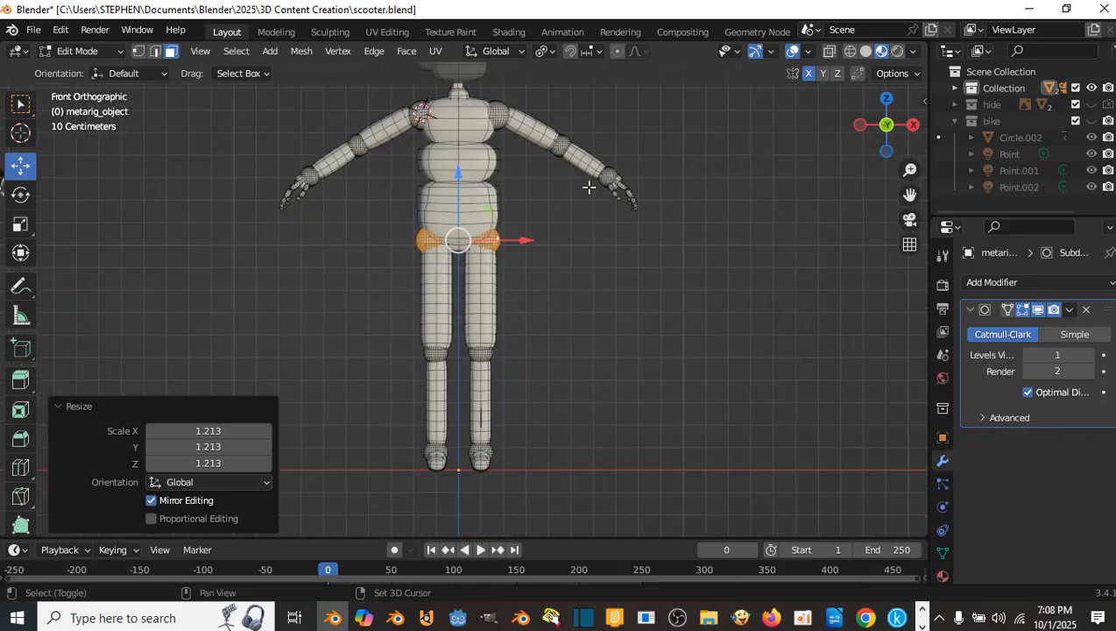
scroll(528, 304, up, 3)
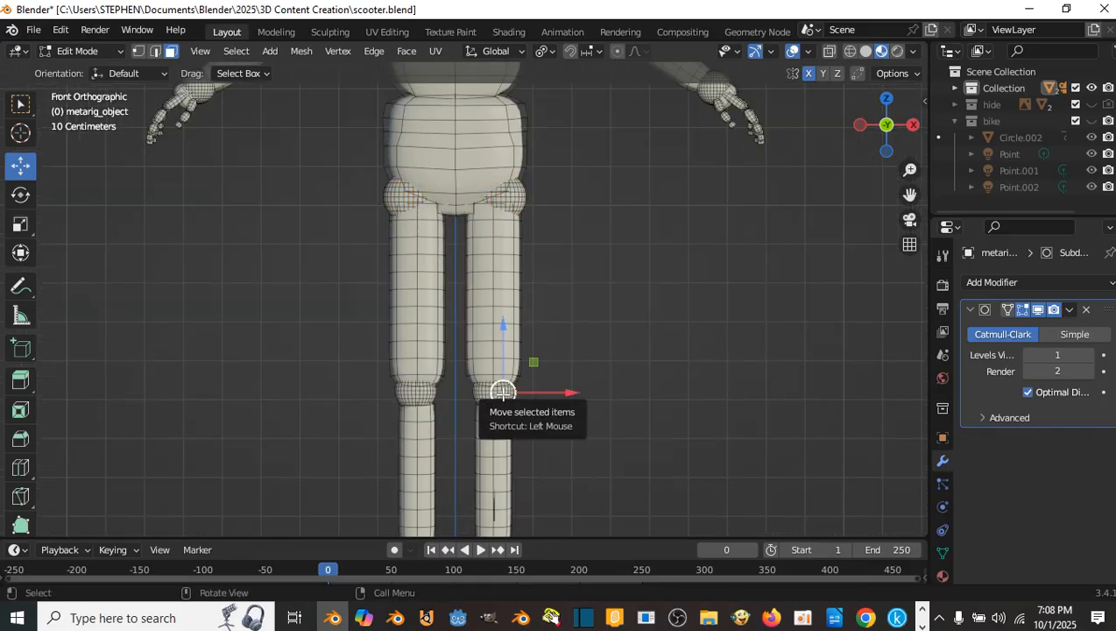
key(l)
key(l)
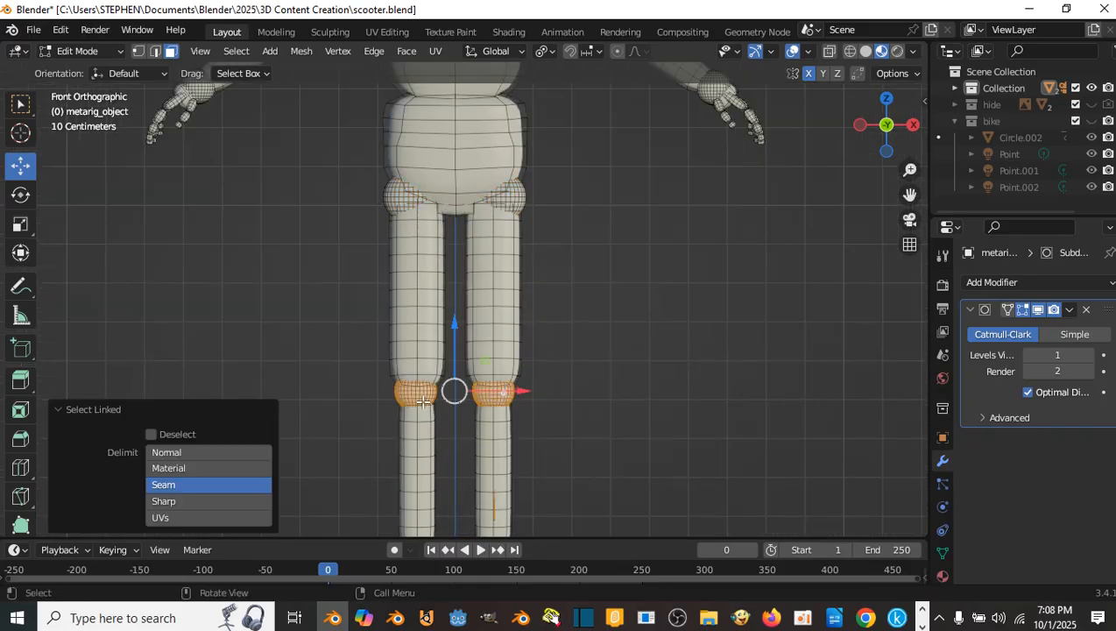
key(s)
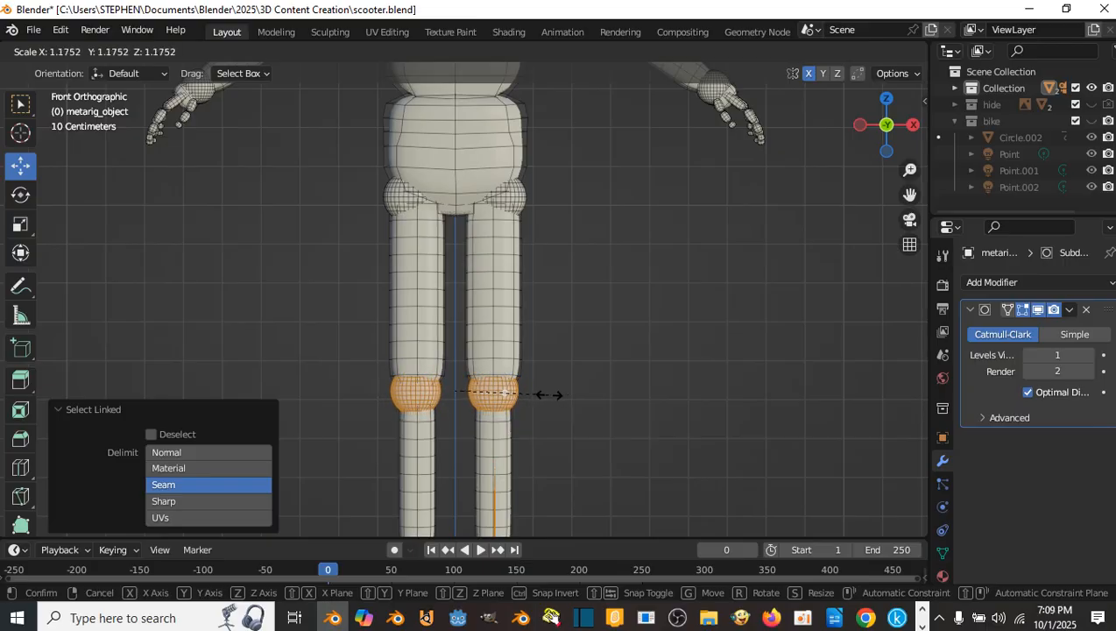
click(550, 395)
scroll(548, 393, down, 4)
scroll(558, 311, up, 3)
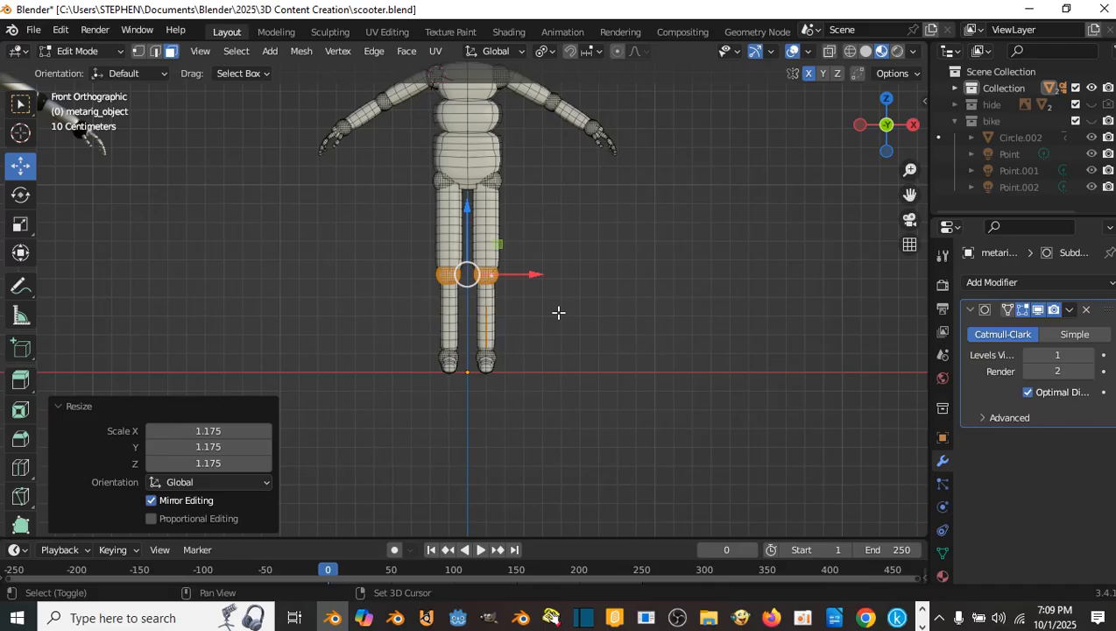
click(522, 395)
click(516, 395)
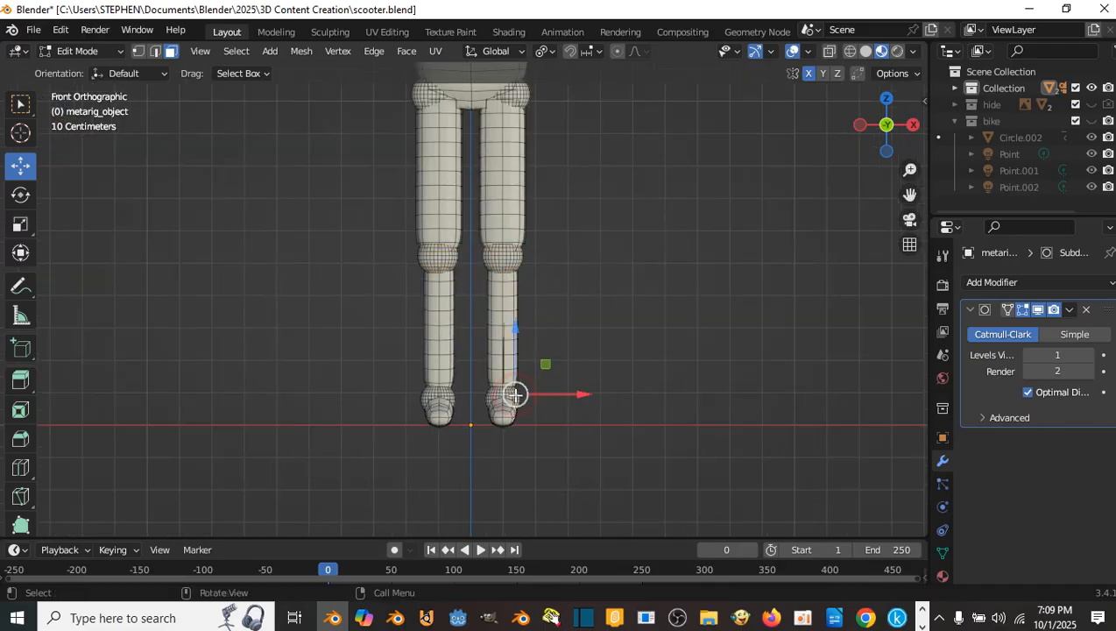
key(ctrl+l)
shift+click(435, 398)
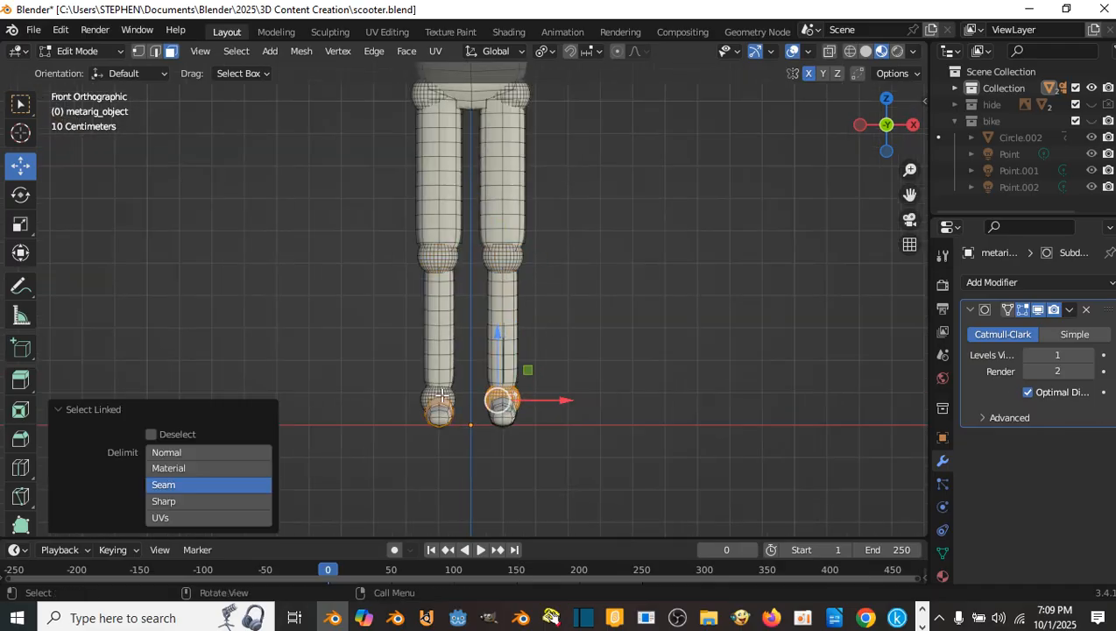
key(ctrl+z)
- Select both whole ankle spheres without the feet and scale them down to about 0.9
click(445, 392)
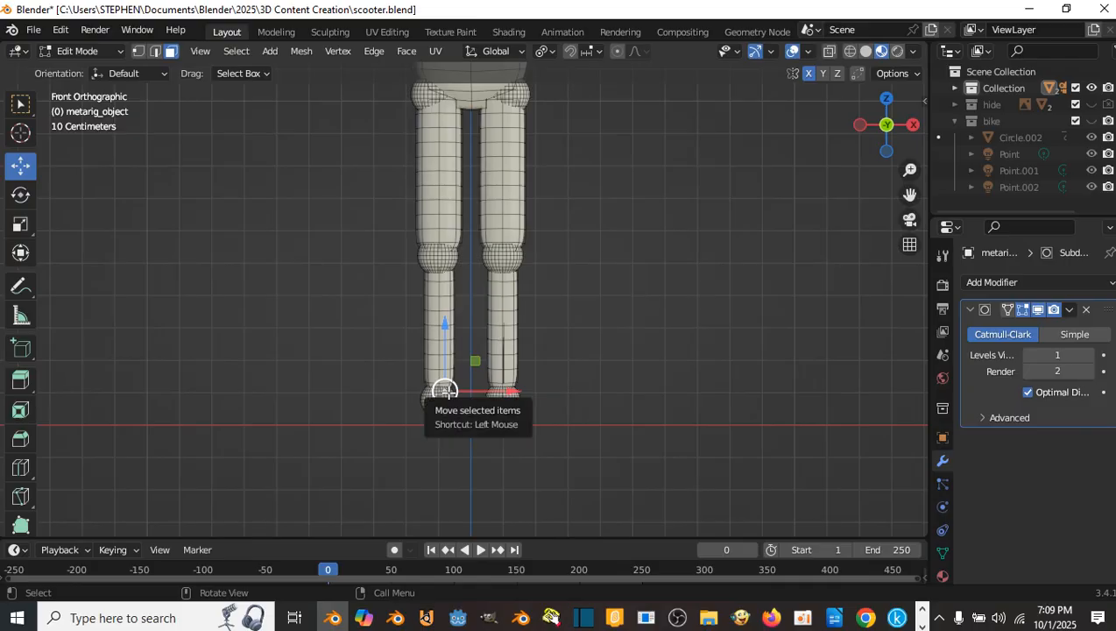
key(ctrl+l)
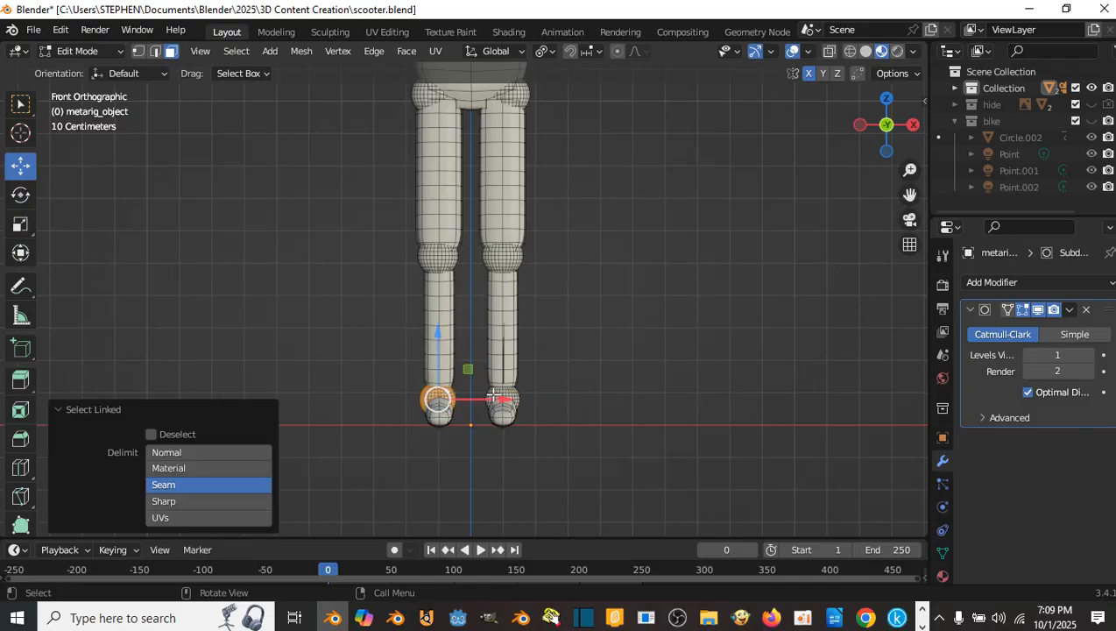
key(ctrl+z)
scroll(510, 372, up, 3)
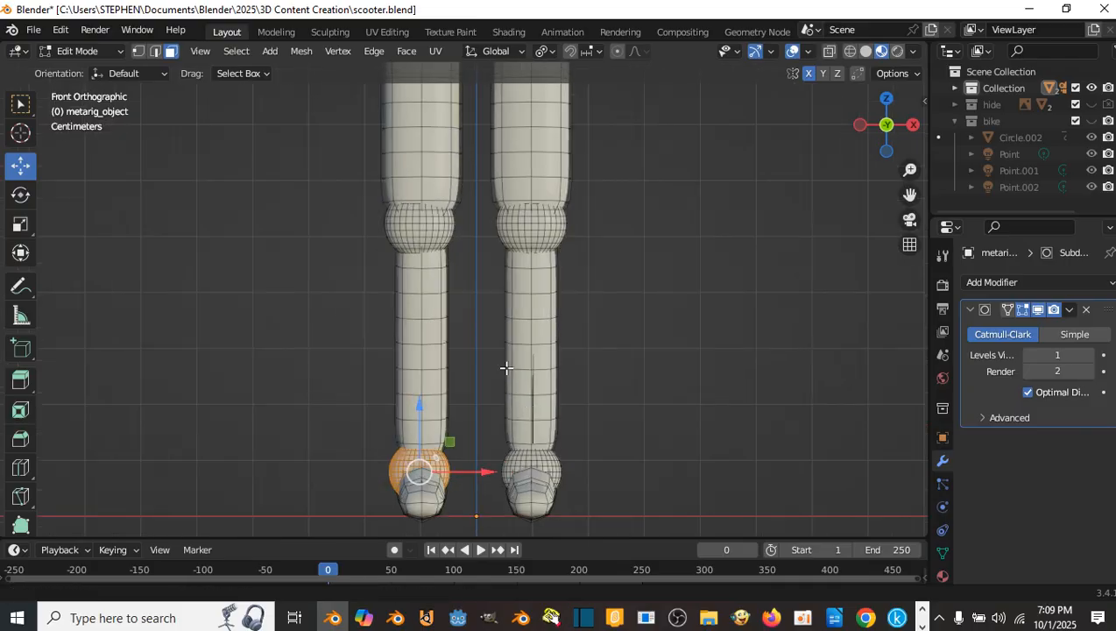
key(l)
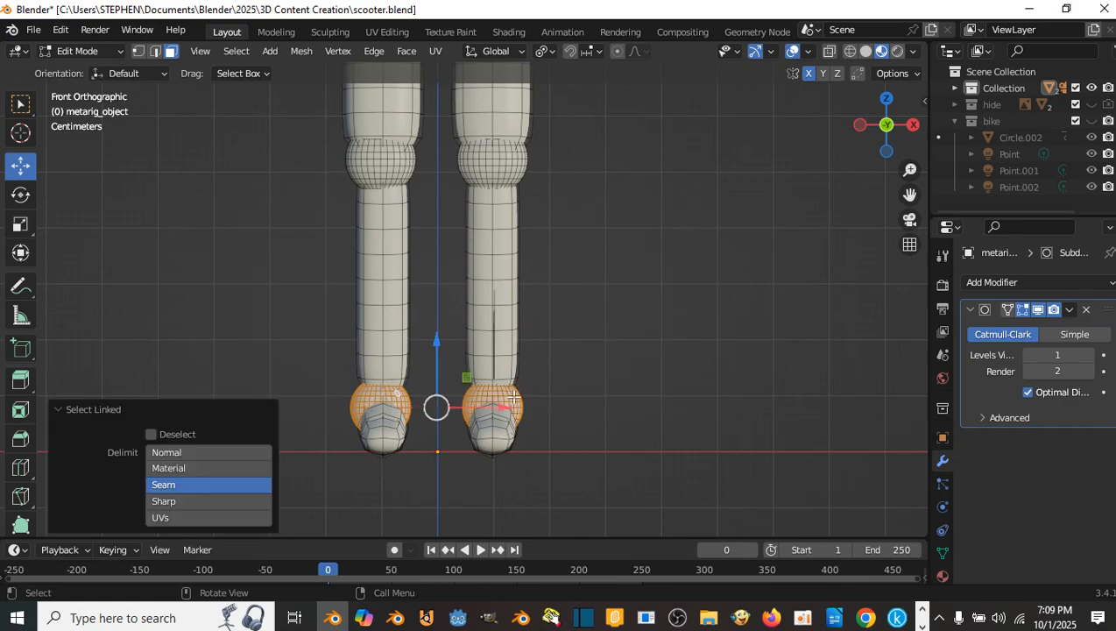
key(s)
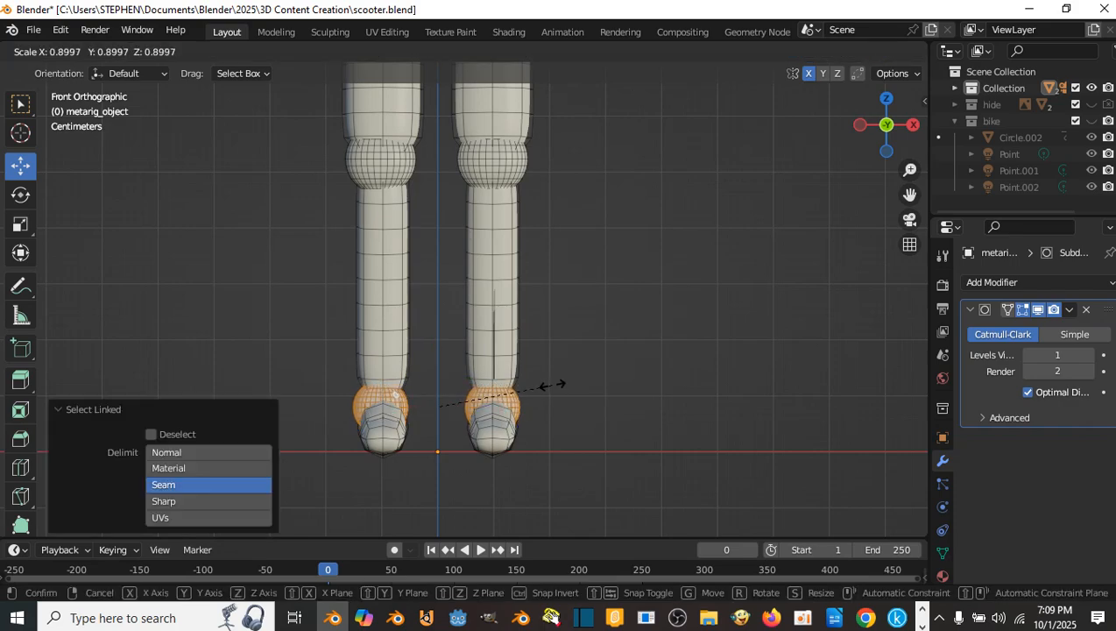
click(552, 384)
- Select the whole ankle sphere on the -X side and move it 0.004427 m along X
click(400, 400)
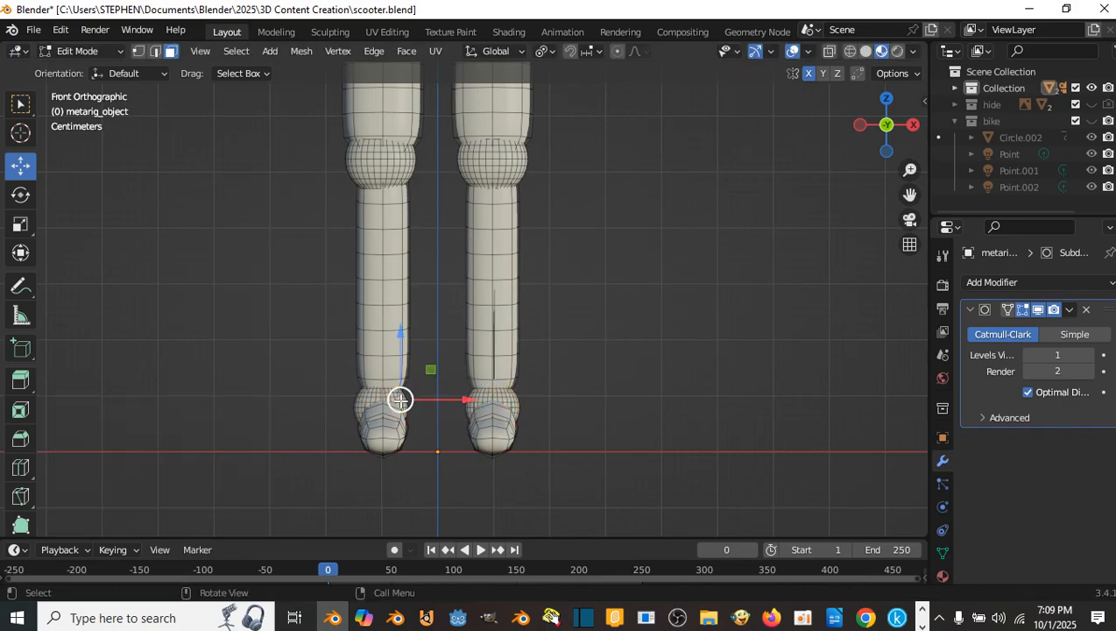
key(l)
drag(431, 404, 448, 406)
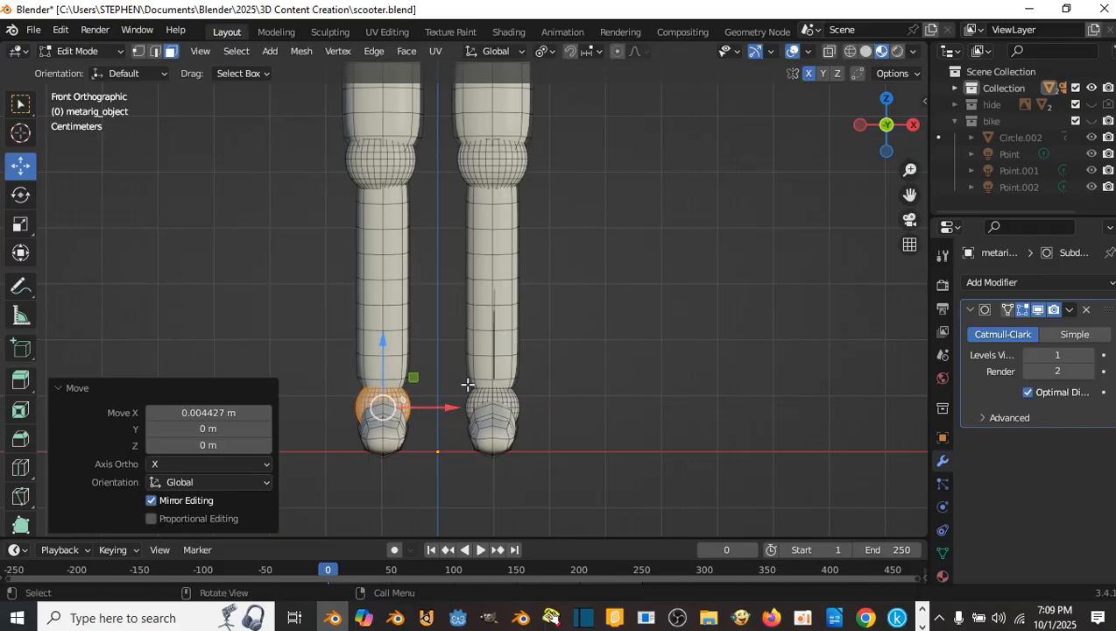
- Examine the reference robot's joints, head and dark ear up close in perspective
key(KP_7)
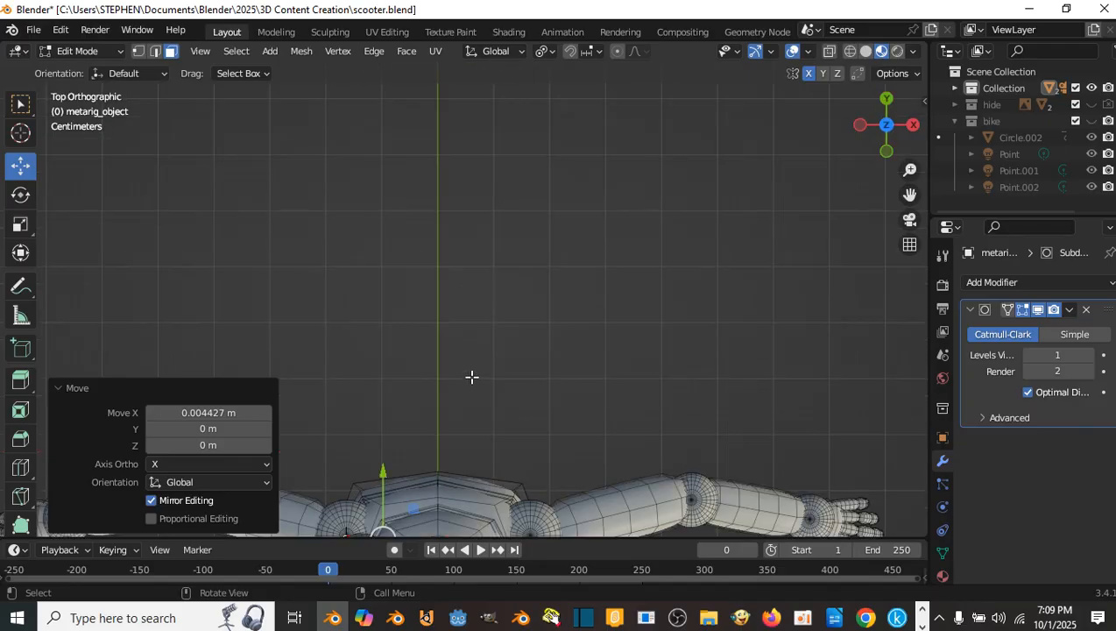
scroll(471, 376, down, 4)
scroll(487, 309, up, 4)
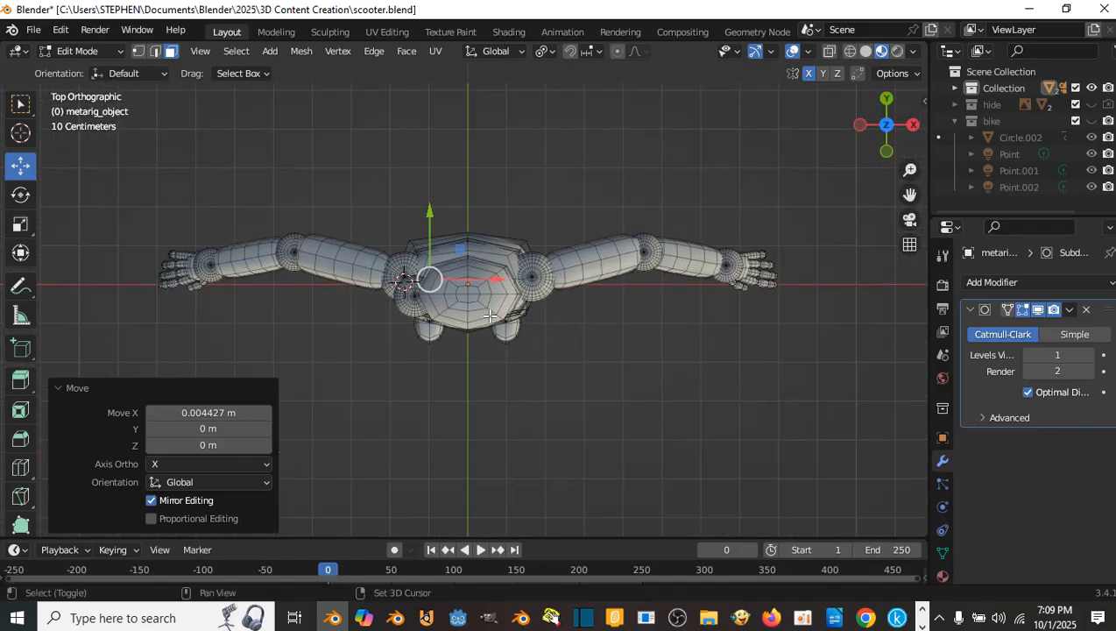
scroll(438, 303, down, 4)
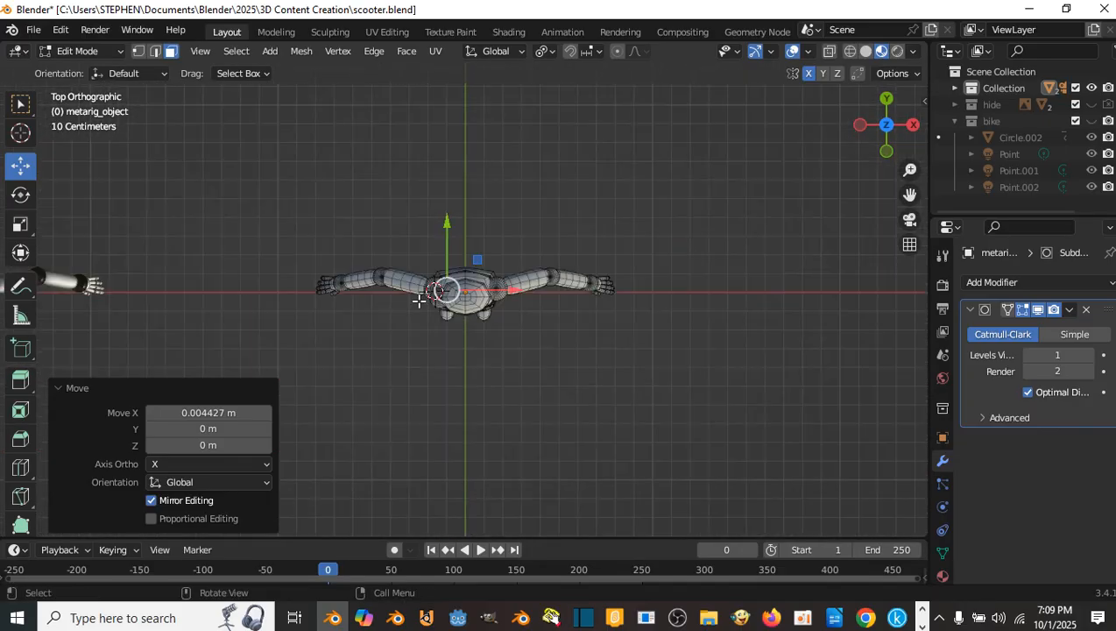
shift+middle_drag(408, 303, 640, 309)
middle_drag(502, 293, 491, 232)
scroll(467, 237, down, 4)
scroll(508, 230, up, 3)
scroll(540, 296, up, 2)
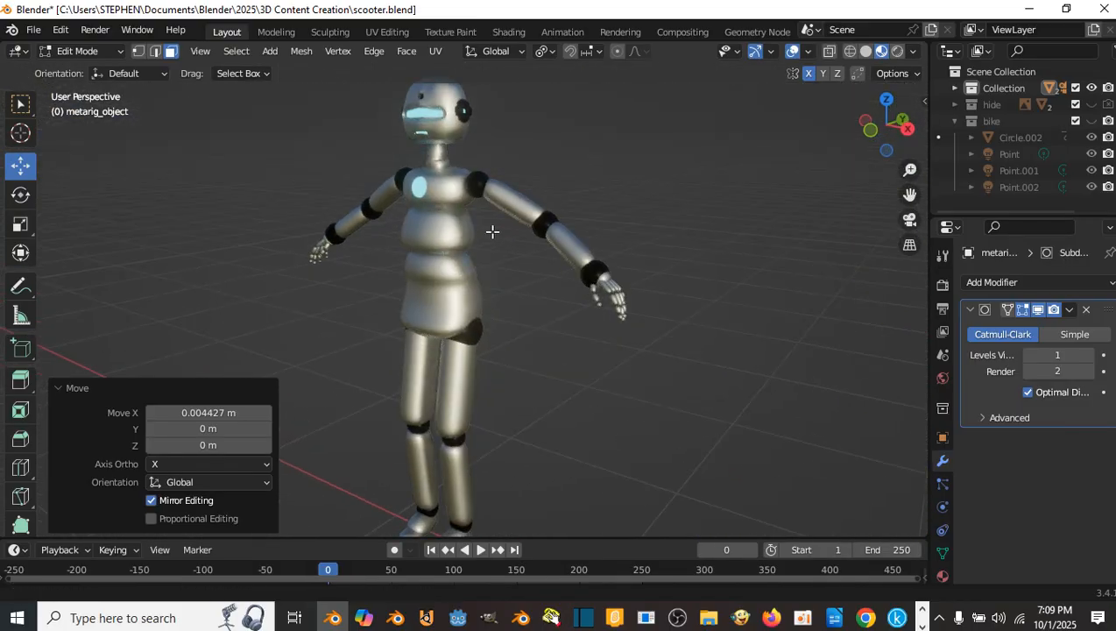
shift+middle_drag(479, 170, 511, 262)
scroll(512, 262, up, 4)
shift+middle_drag(484, 219, 493, 262)
scroll(493, 263, up, 8)
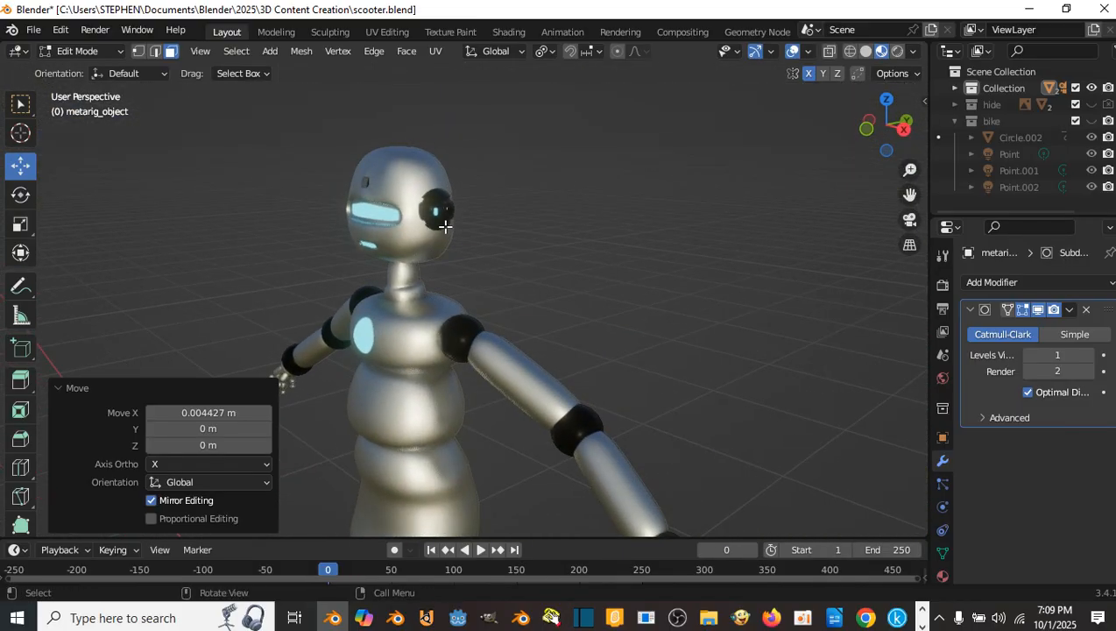
scroll(479, 286, down, 5)
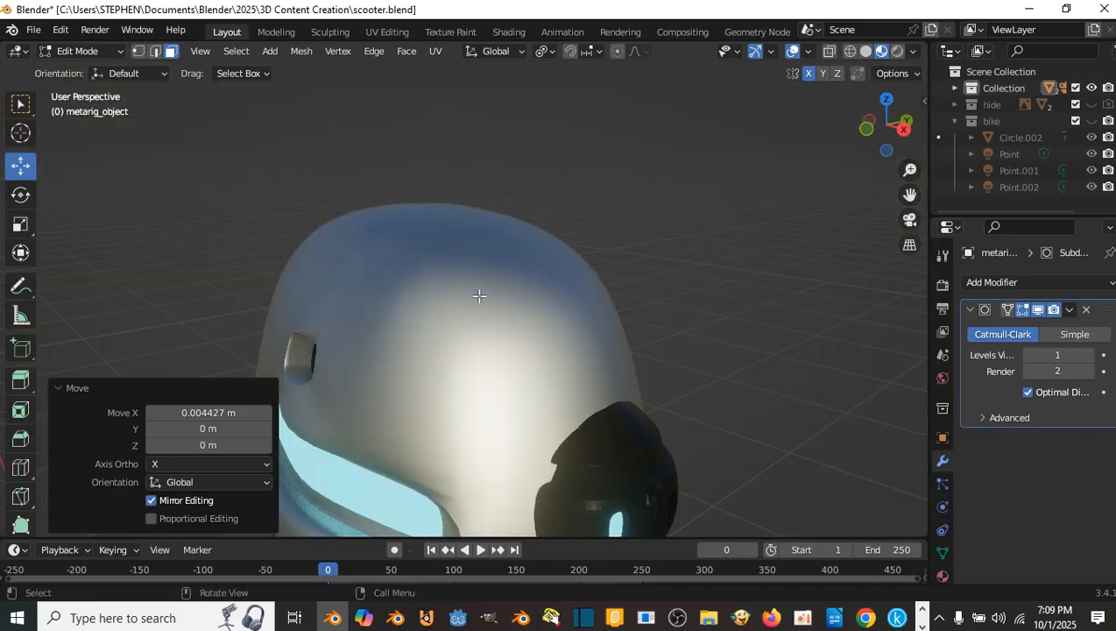
mouse_move(478, 291)
middle_down()
mouse_move(515, 346)
mouse_move(553, 334)
mouse_move(488, 327)
mouse_move(582, 334)
mouse_move(443, 331)
mouse_move(589, 336)
mouse_move(483, 329)
mouse_move(570, 334)
mouse_move(486, 294)
mouse_move(412, 294)
middle_up()
- Select the upper and lower face loops of the ear sphere, extrude them in place and scale them to 0.894
scroll(552, 336, down, 6)
scroll(570, 333, up, 2)
scroll(564, 295, up, 3)
shift+middle_drag(564, 295, 505, 326)
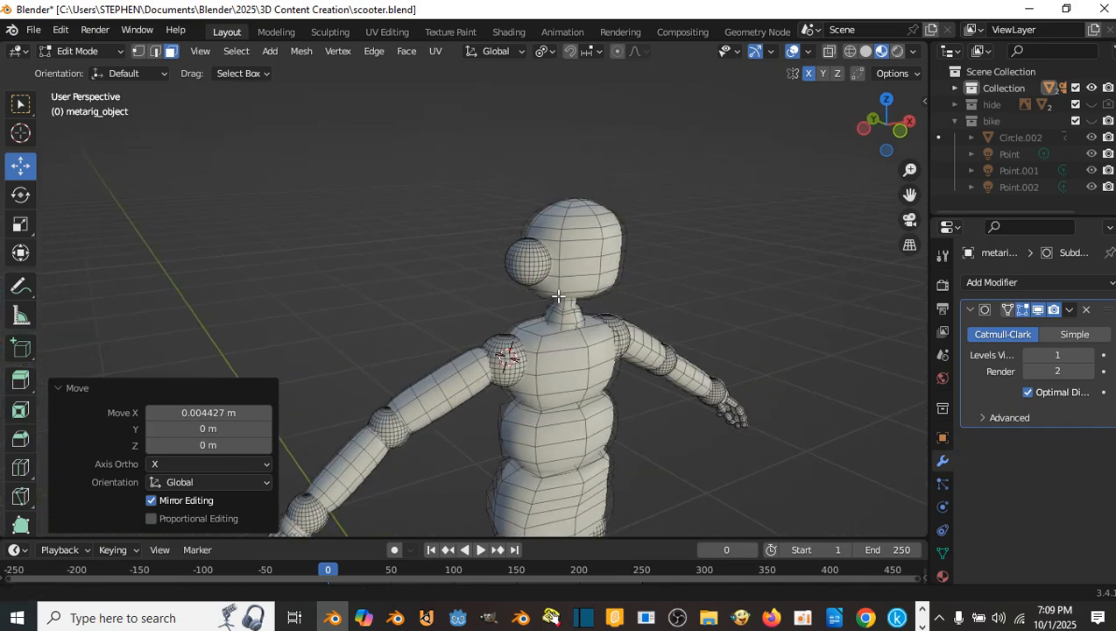
click(527, 260)
scroll(528, 260, up, 2)
shift+middle_drag(559, 254, 524, 264)
scroll(524, 263, up, 2)
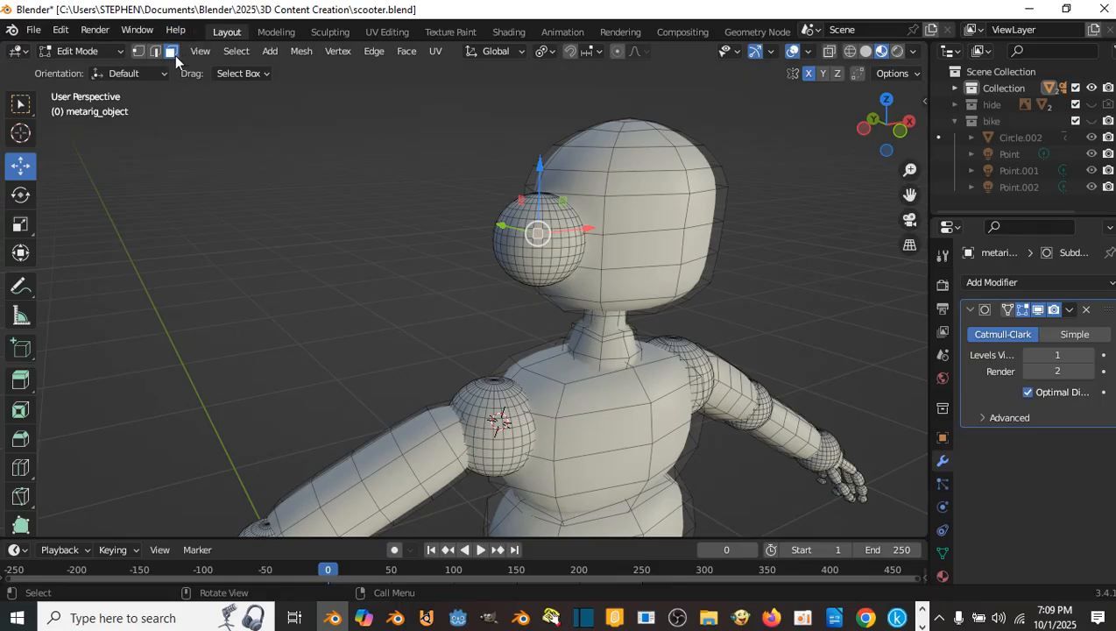
alt+click(555, 216)
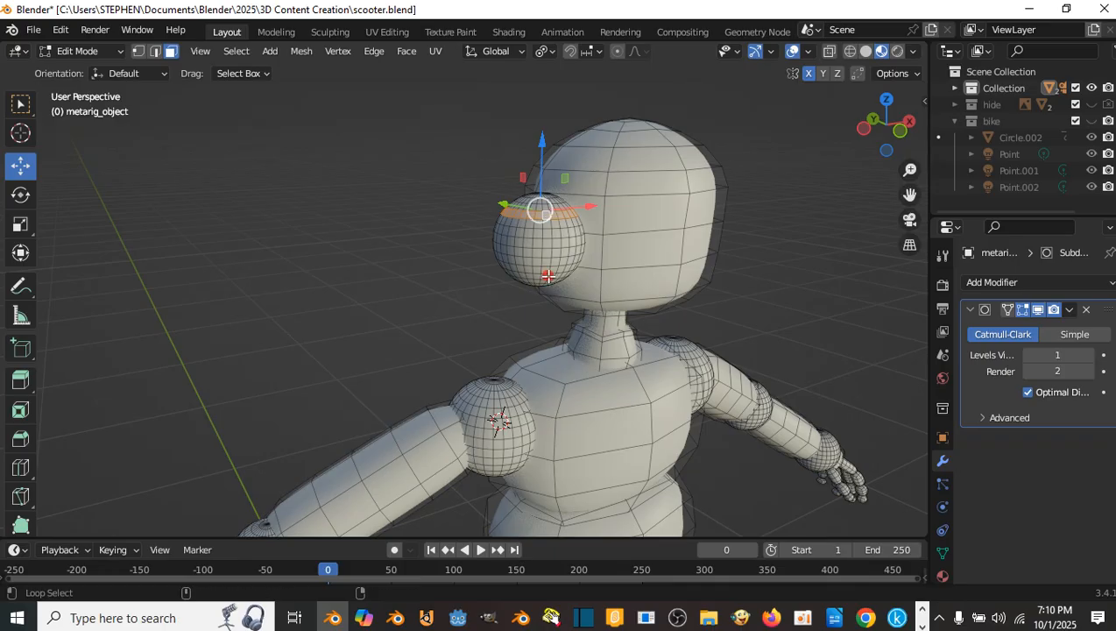
alt+shift+click(547, 275)
middle_drag(548, 275, 512, 235)
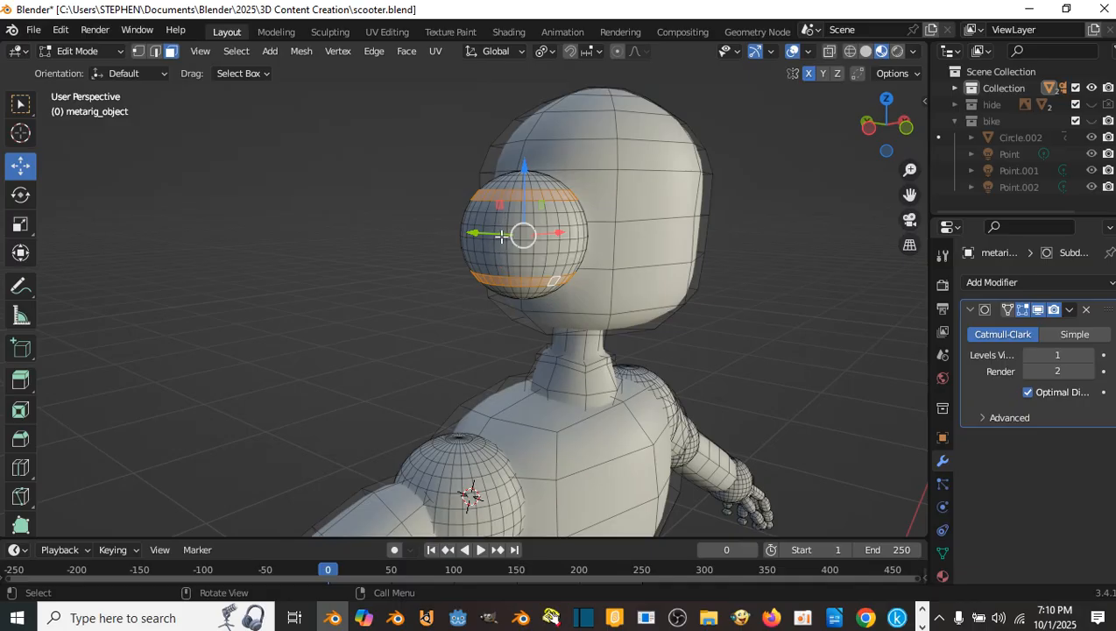
middle_drag(523, 238, 516, 239)
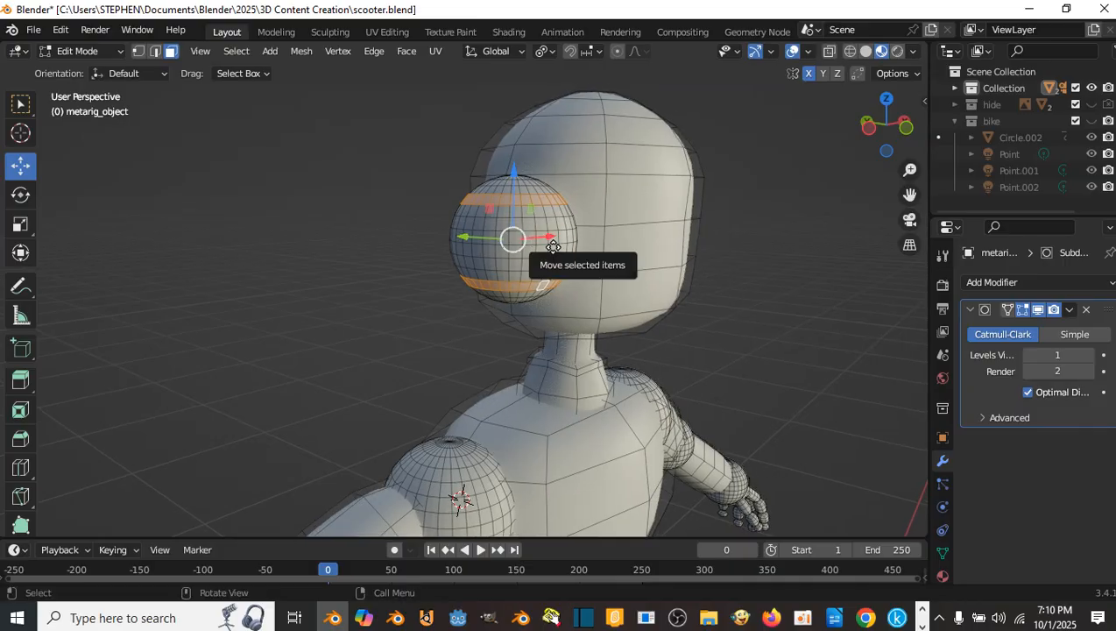
key(e)
key(s)
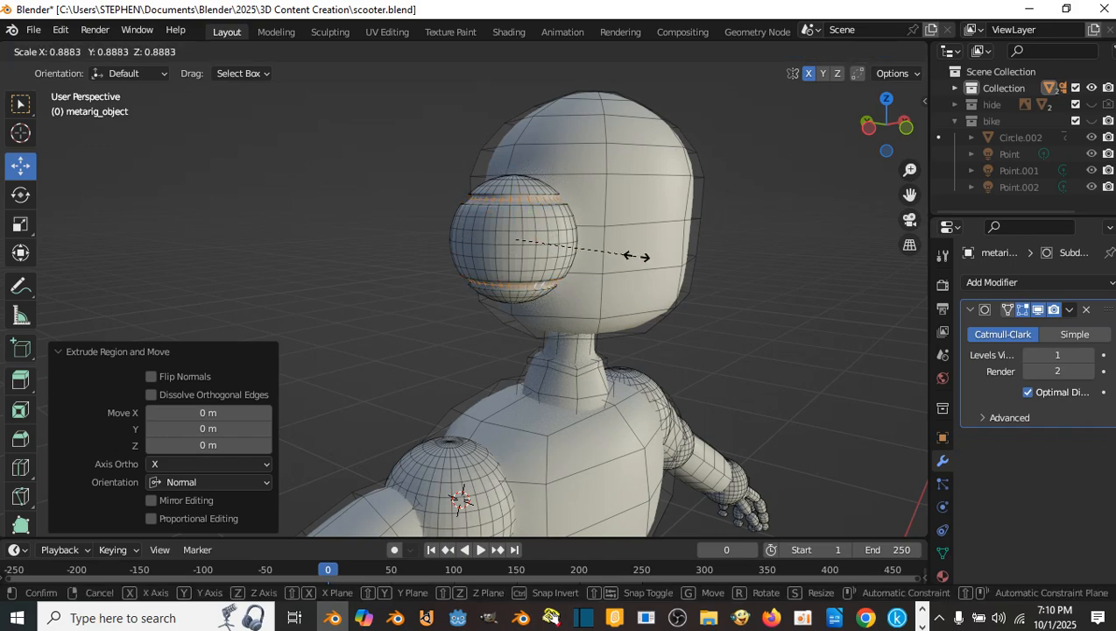
click(637, 255)
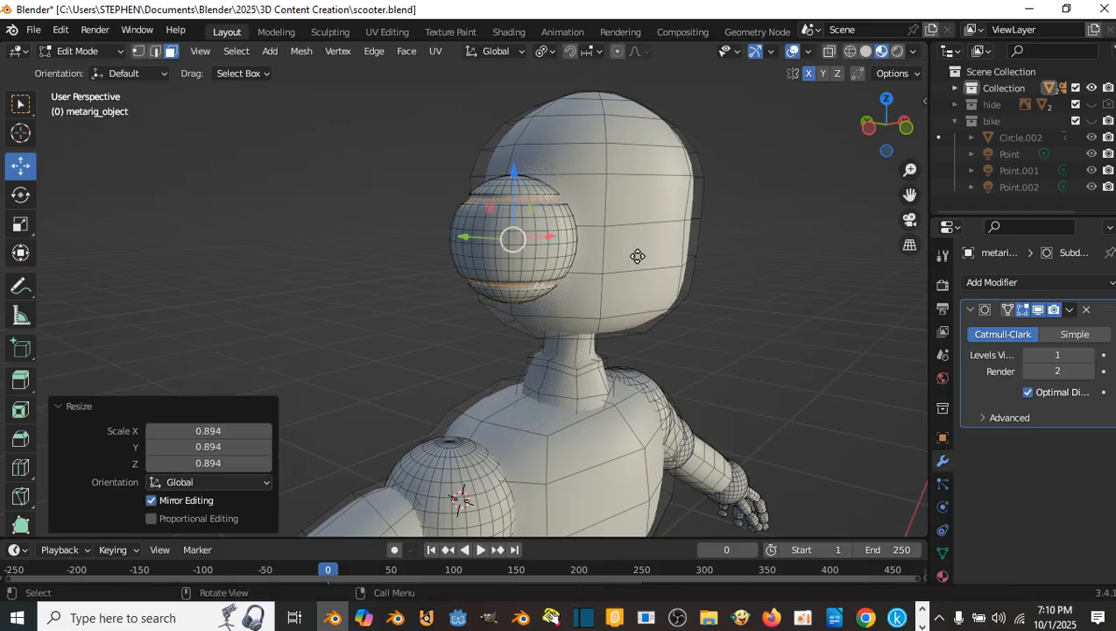
- Extrude the ear sphere's two face loops in place again and scale them to 0.832 to deepen the grooves
key(e)
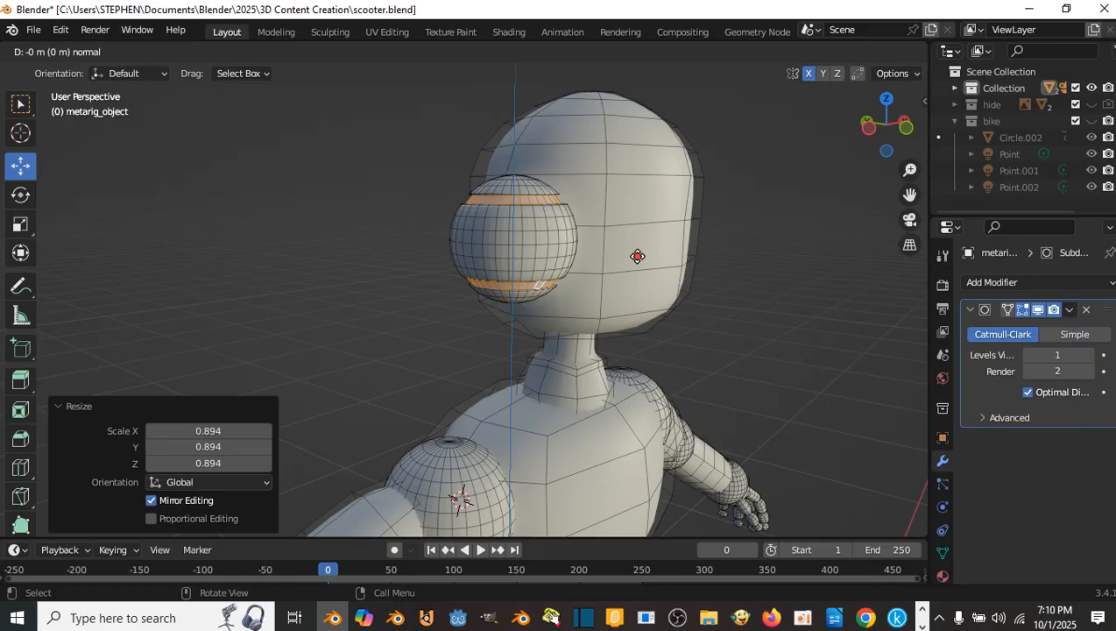
right_click(638, 256)
key(s)
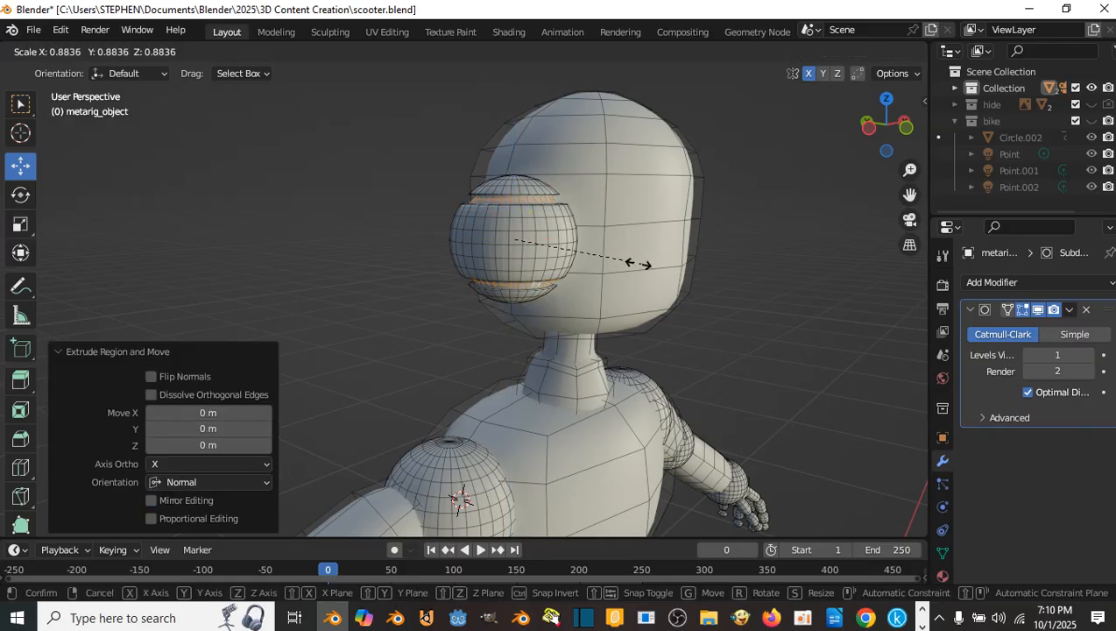
click(634, 258)
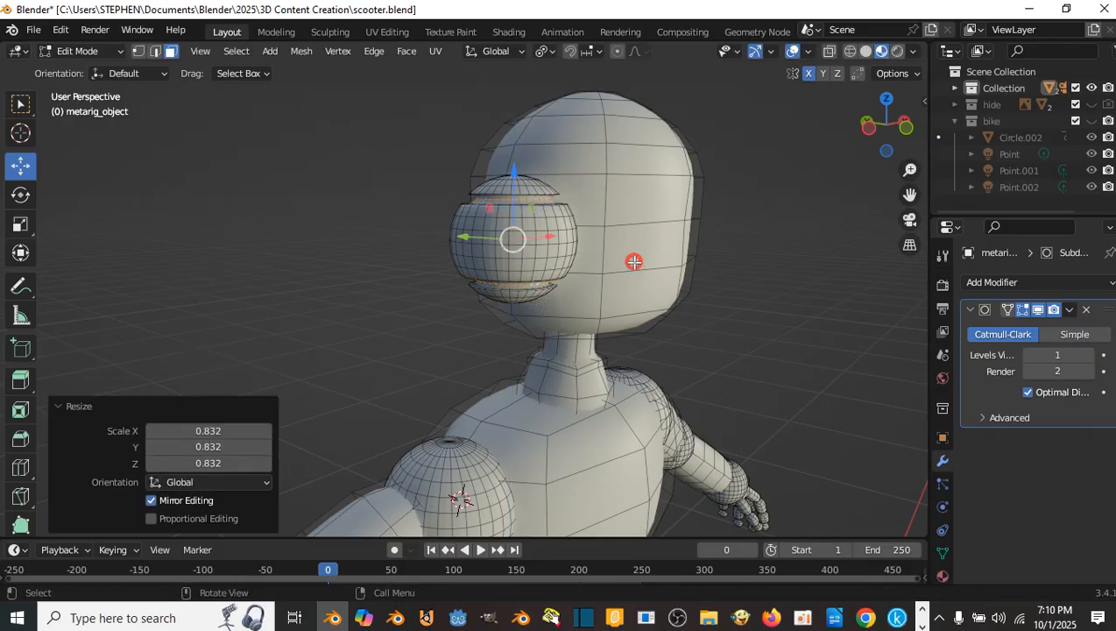
key(Tab)
middle_drag(622, 275, 591, 274)
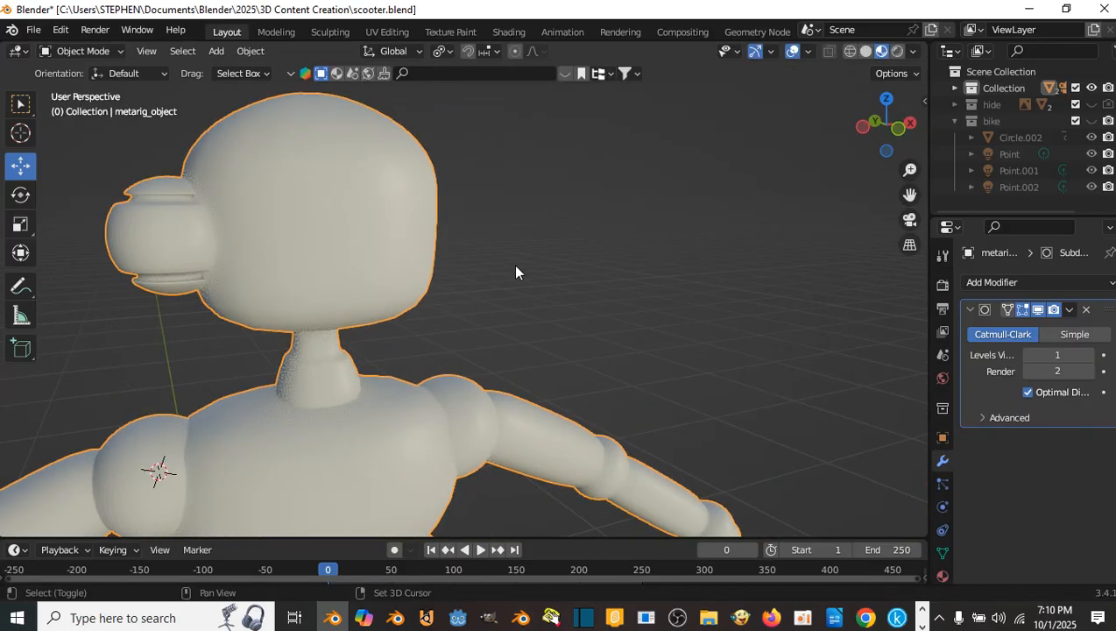
middle_drag(518, 269, 598, 274)
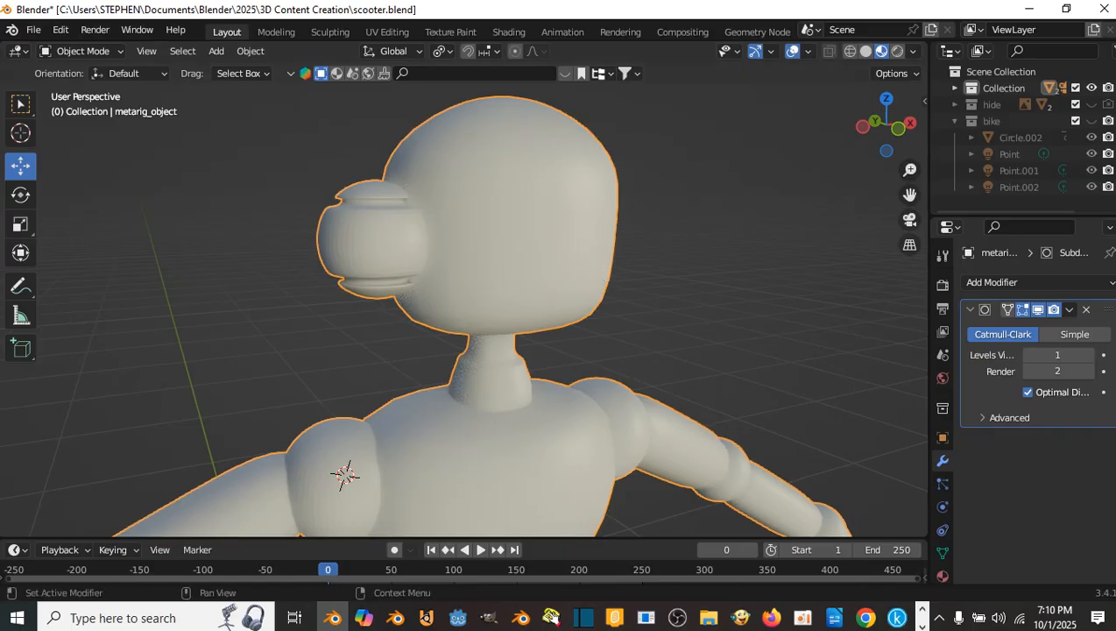
key(alt+Tab)
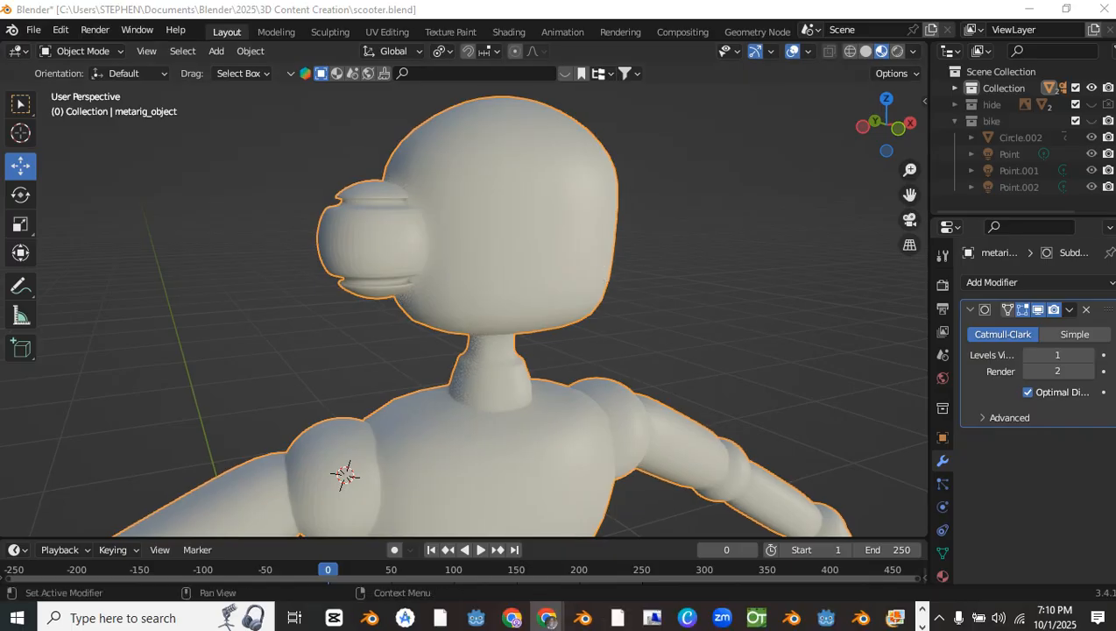
key(alt+Tab)
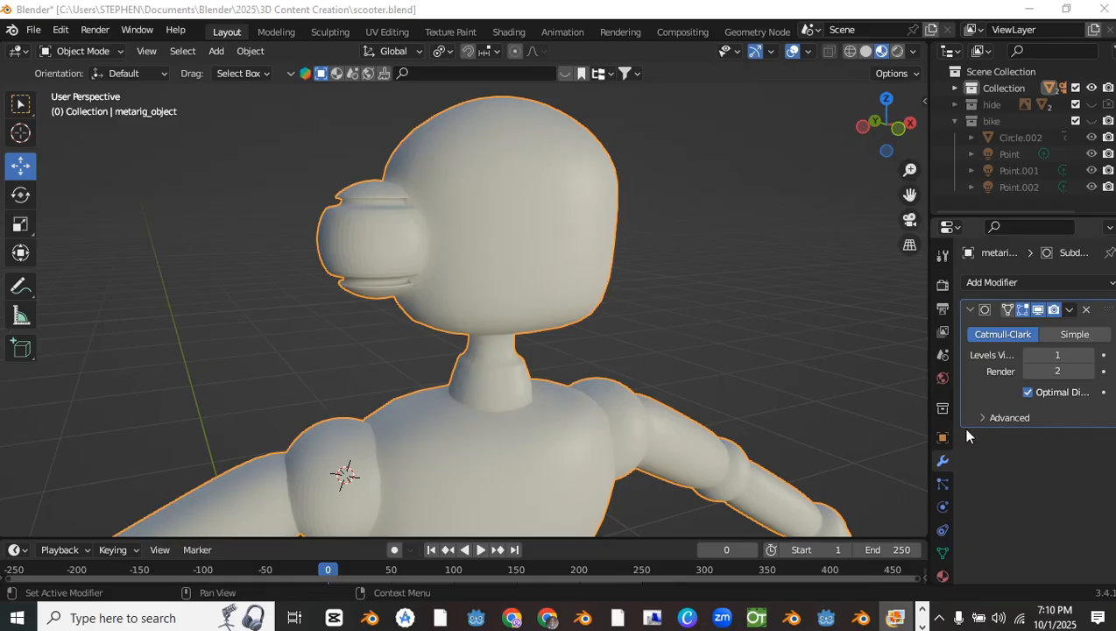
middle_drag(502, 218, 593, 273)
key(Tab)
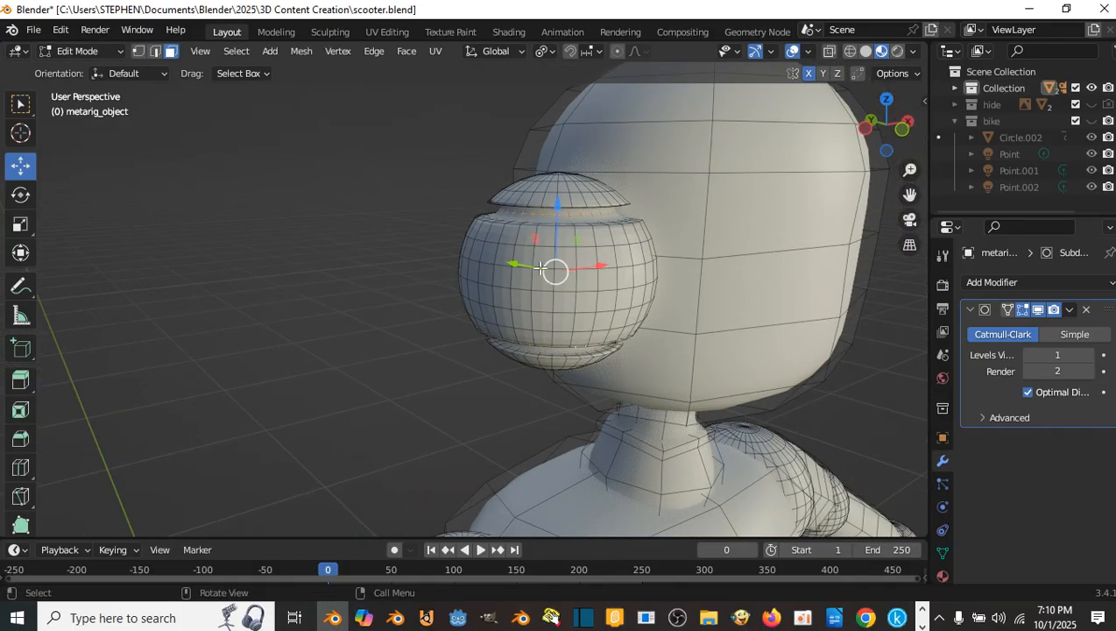
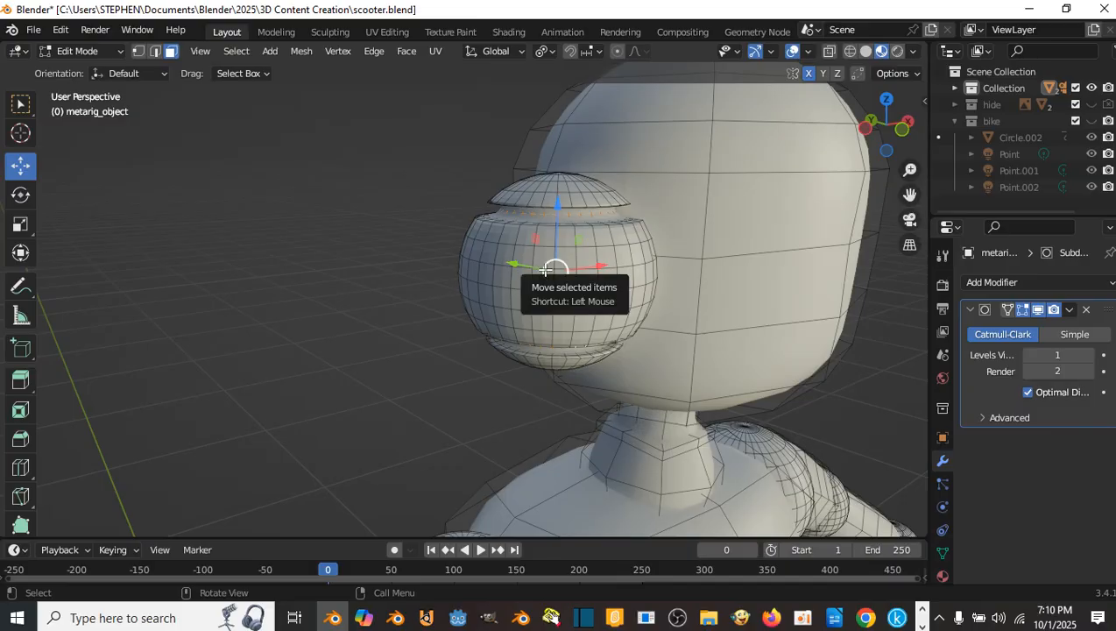
key(l)
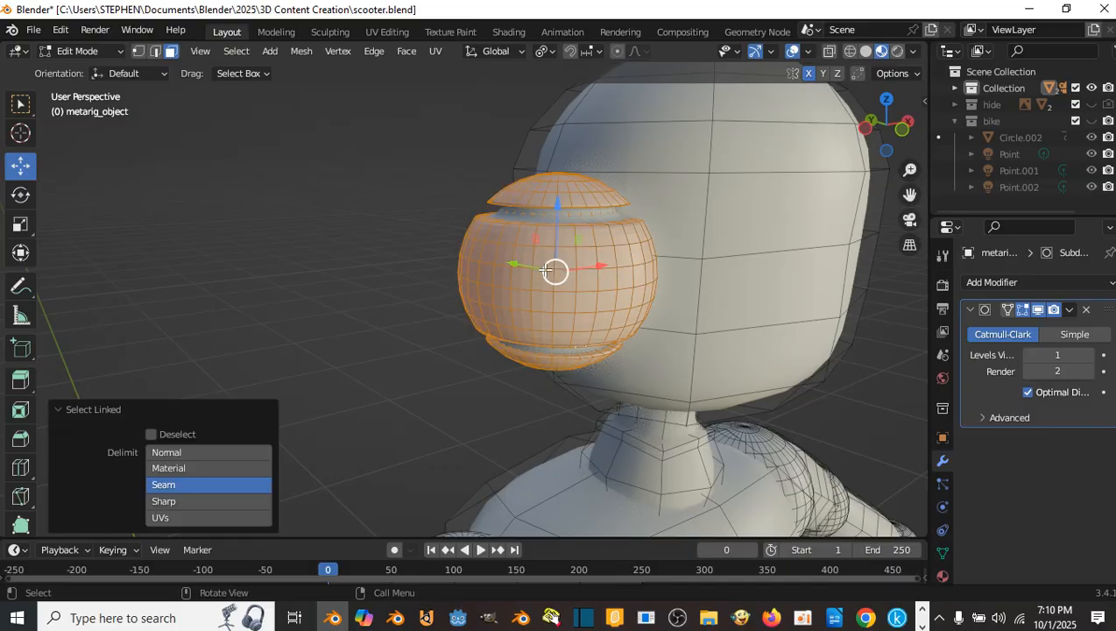
right_click(545, 269)
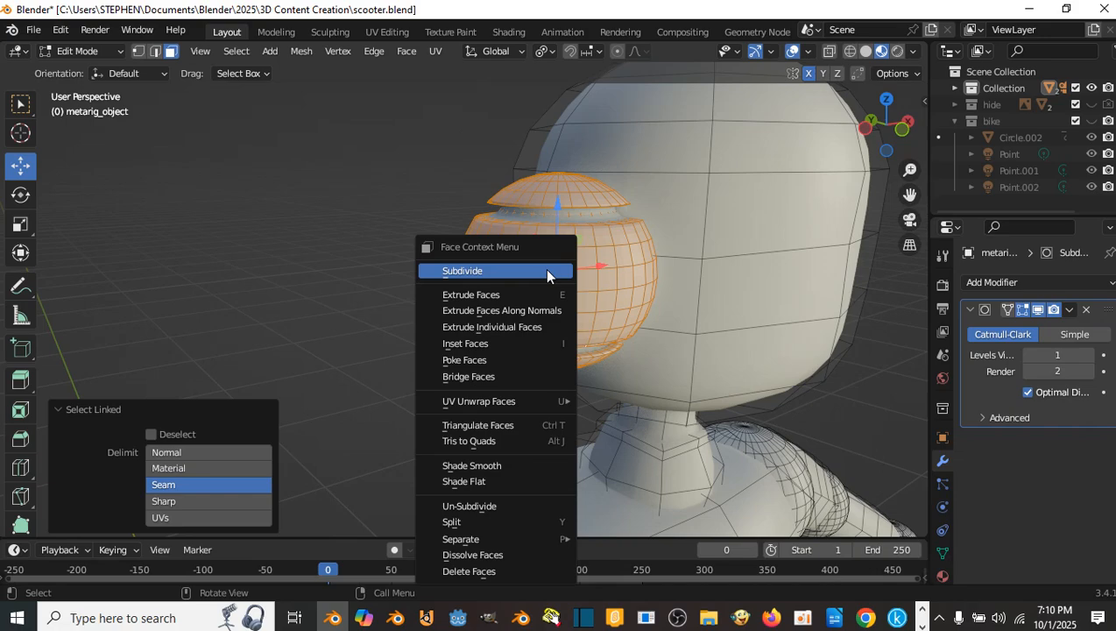
key(Escape)
key(Tab)
key(Tab)
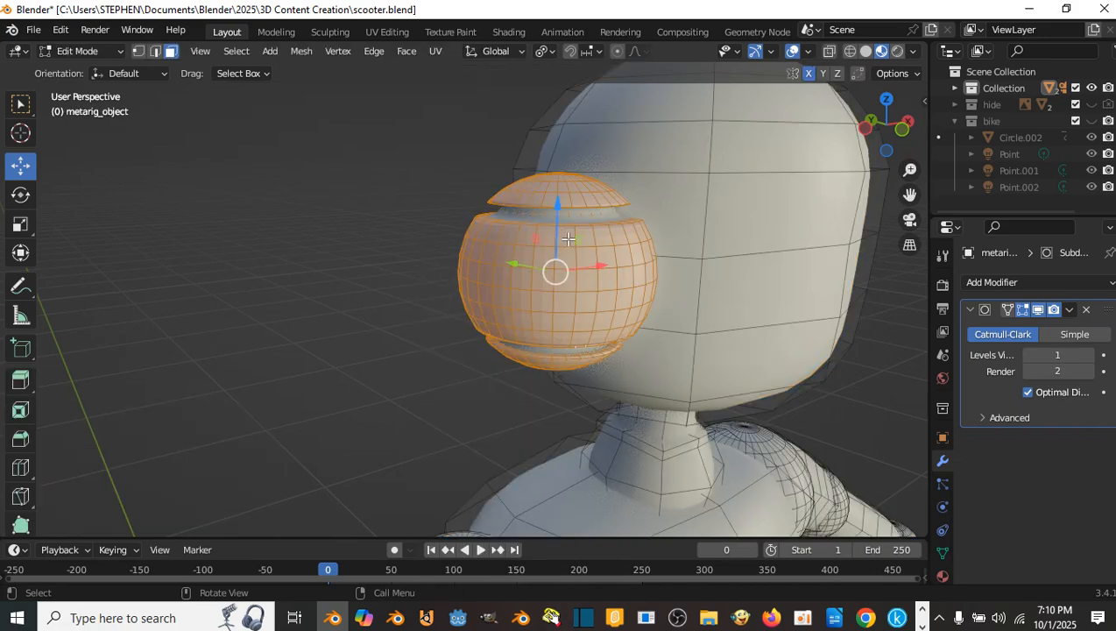
- Examine the reference robot's head and dark ear in perspective for comparison with the mannequin
scroll(545, 254, down, 8)
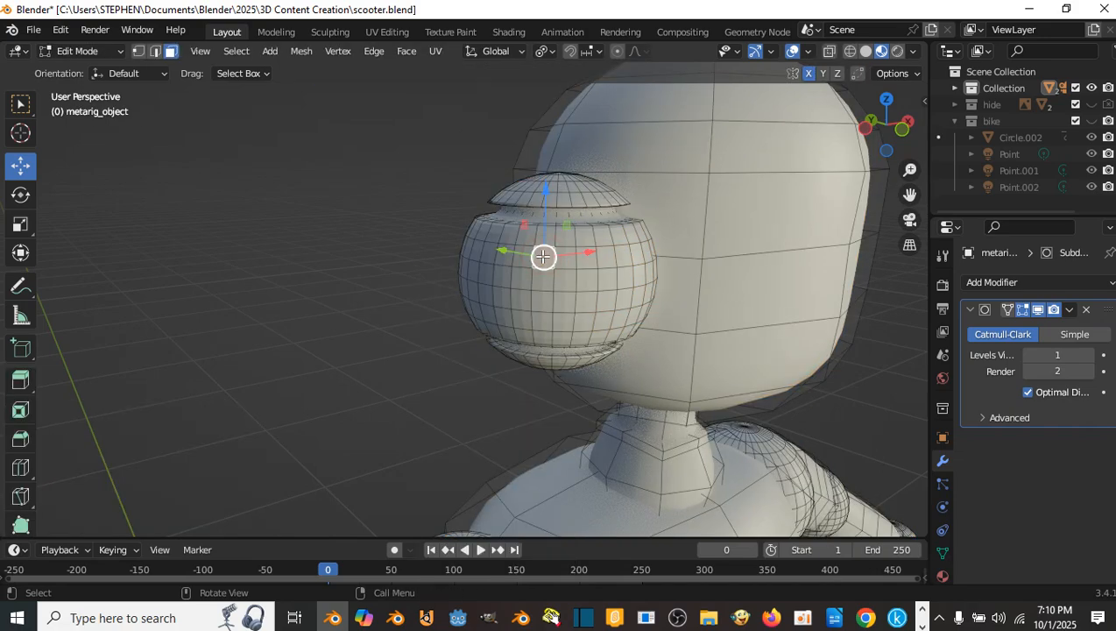
shift+middle_drag(637, 266, 722, 246)
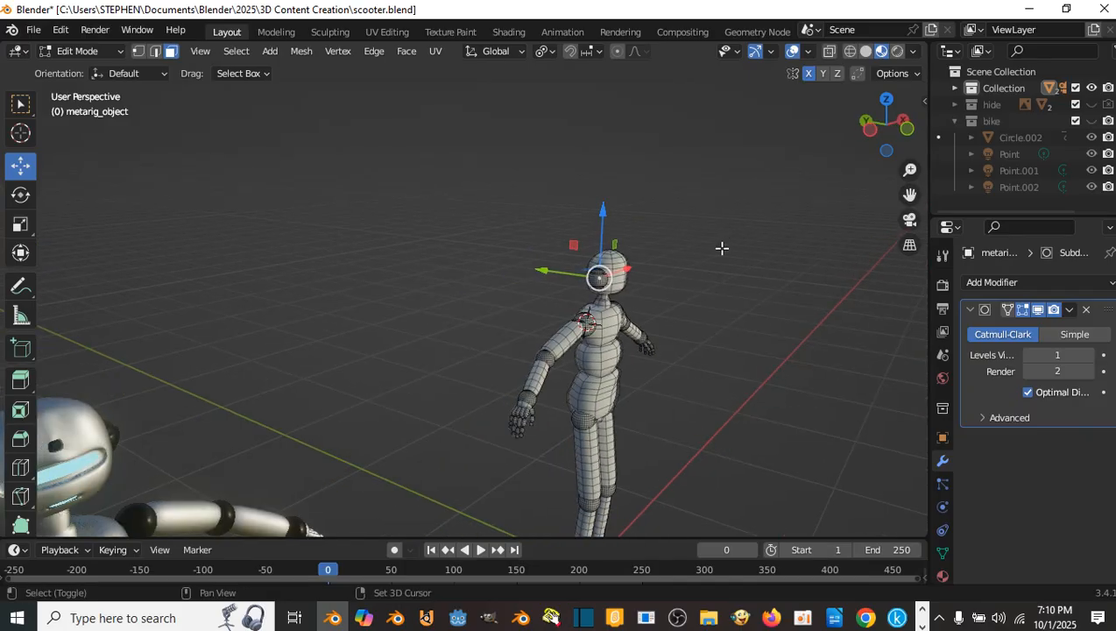
scroll(653, 251, down, 4)
shift+middle_drag(519, 302, 600, 277)
scroll(600, 277, up, 7)
scroll(578, 286, down, 5)
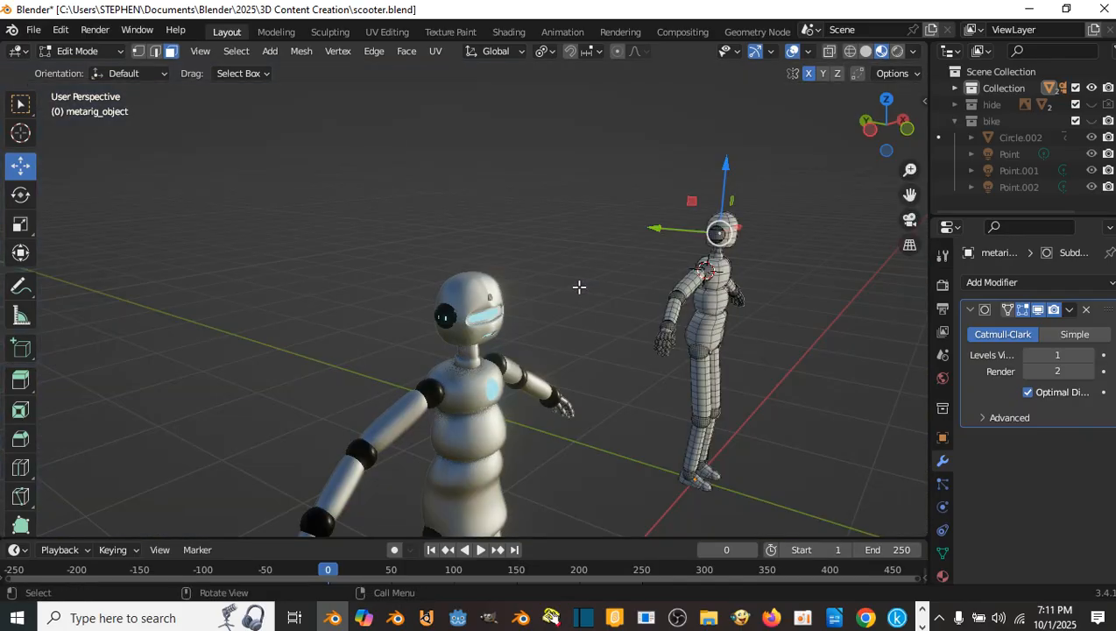
scroll(580, 286, up, 6)
middle_drag(611, 283, 588, 283)
scroll(602, 282, down, 4)
middle_drag(673, 274, 627, 280)
scroll(627, 279, up, 3)
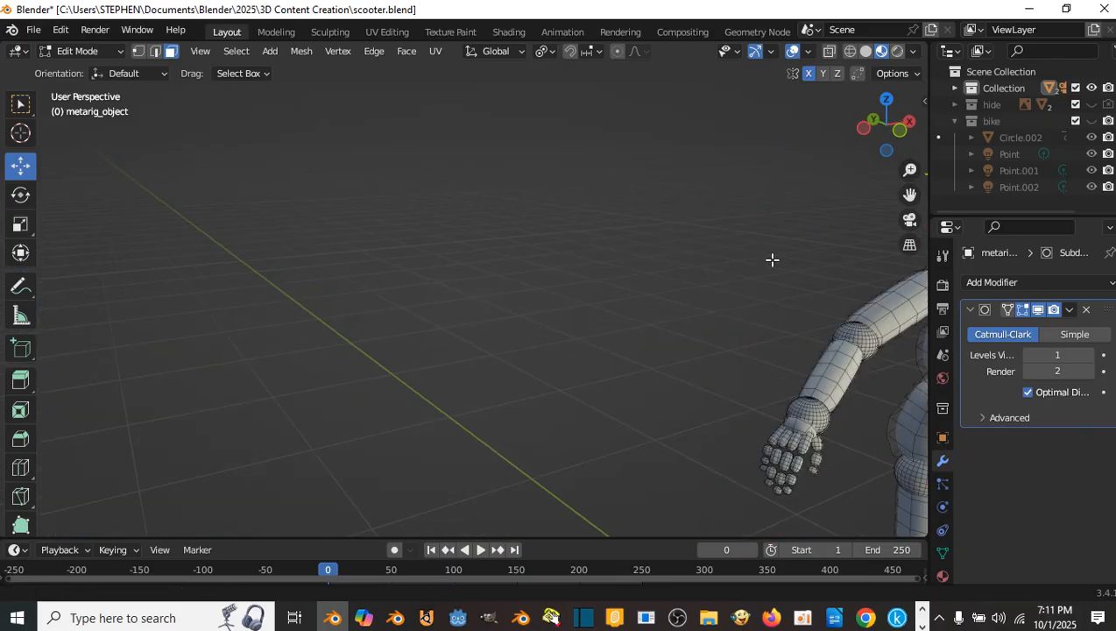
- Select a vertical strip of four faces on the ear sphere's outer side and extrude it outward about 0.029 m
shift+middle_drag(772, 259, 637, 306)
scroll(610, 308, up, 1)
scroll(659, 306, up, 3)
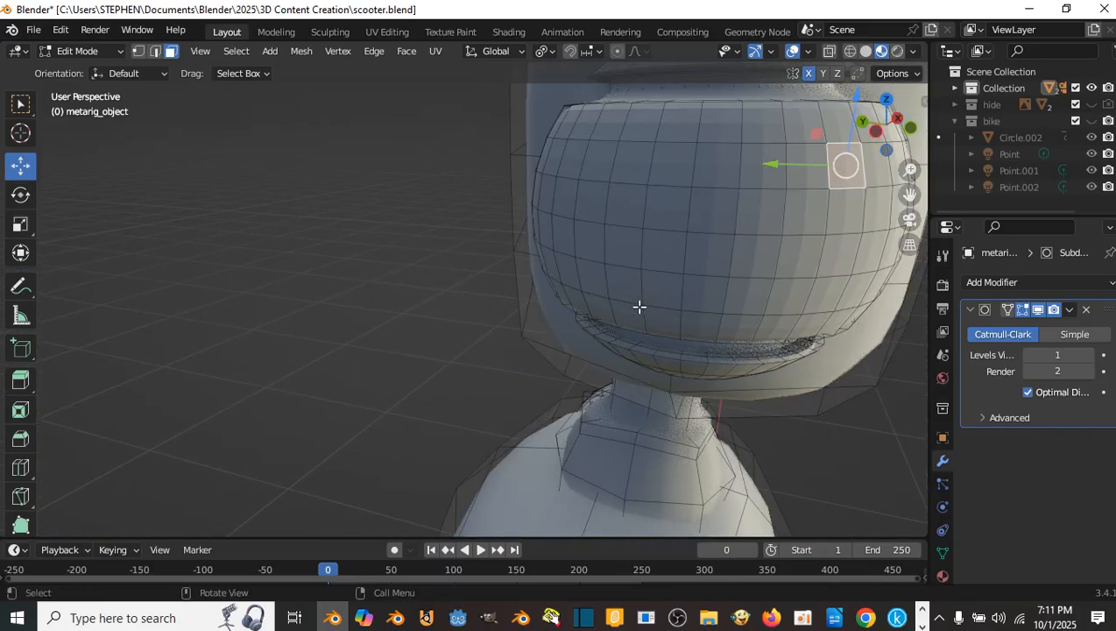
scroll(638, 306, down, 1)
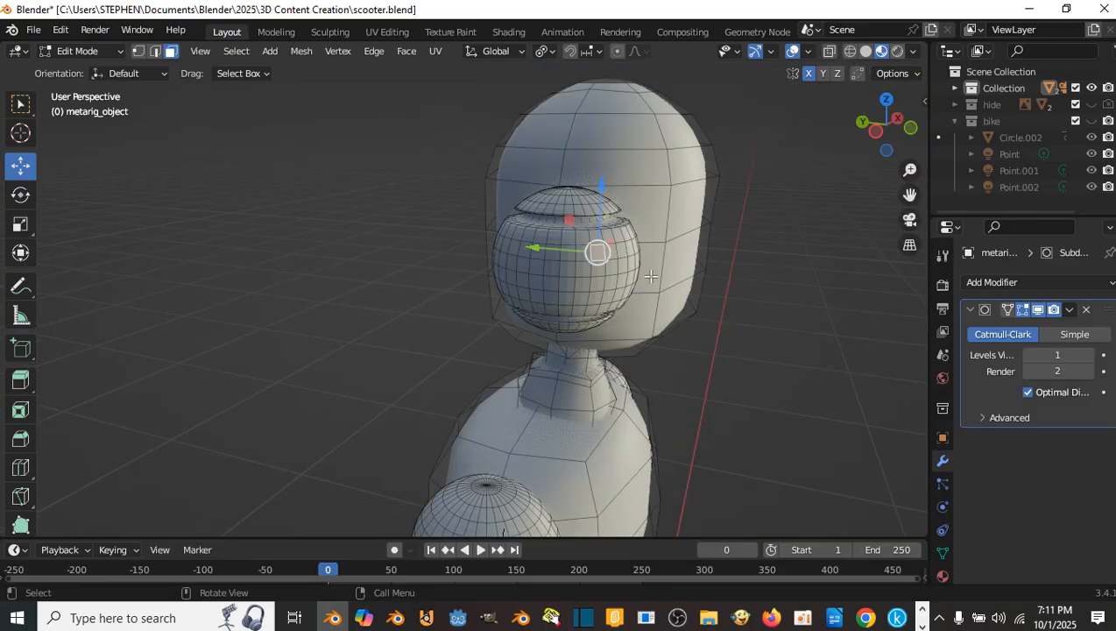
click(535, 254)
shift+click(535, 268)
shift+click(533, 284)
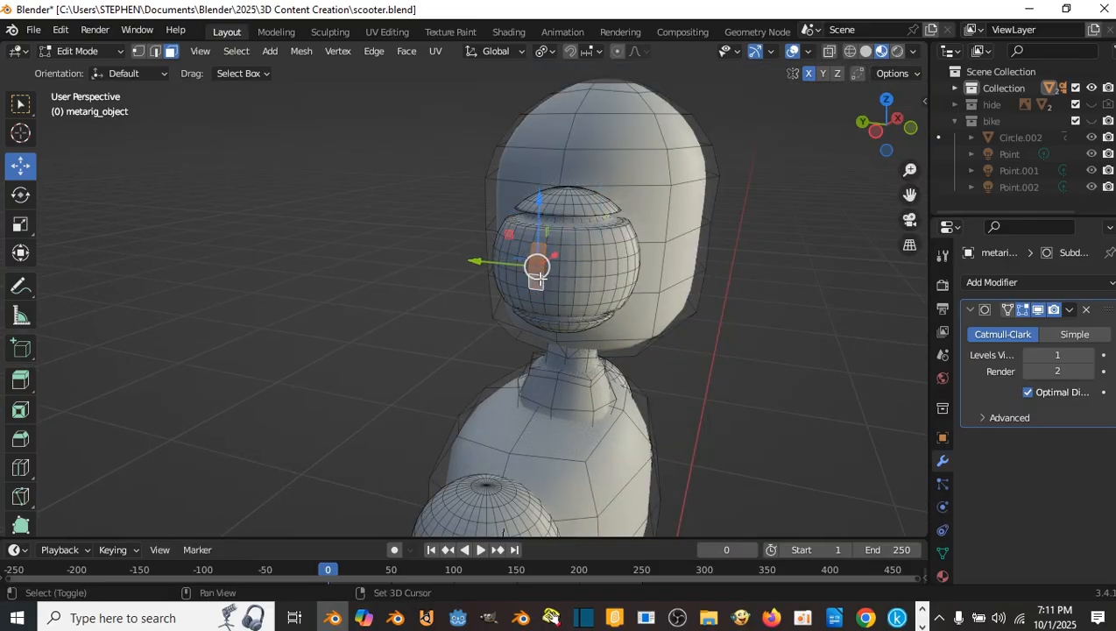
middle_drag(533, 283, 553, 269)
shift+middle_drag(704, 232, 647, 271)
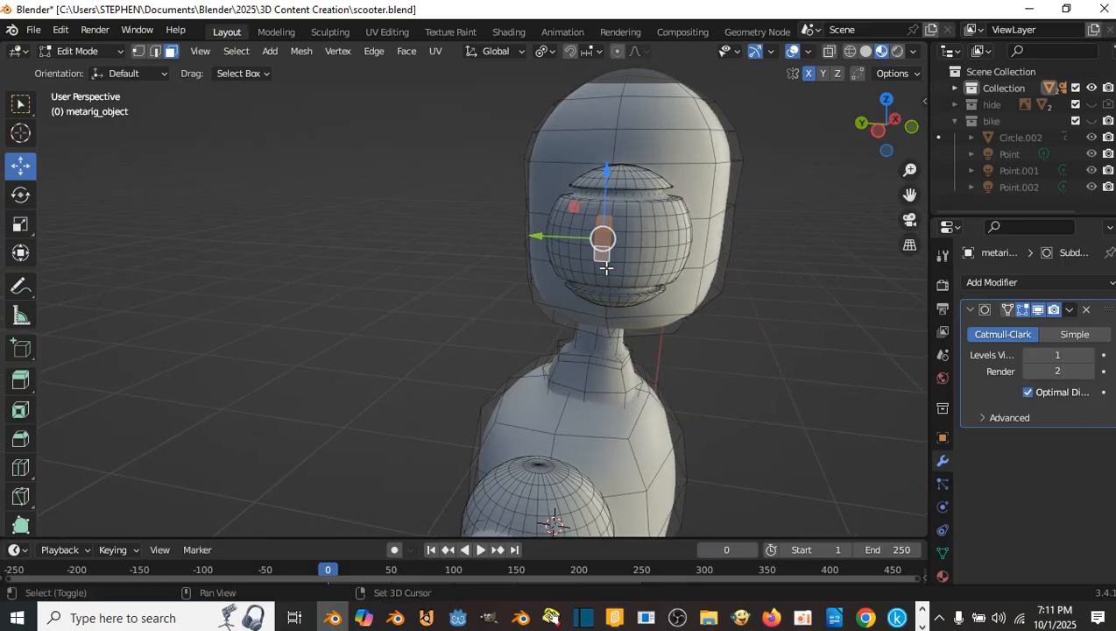
shift+click(605, 267)
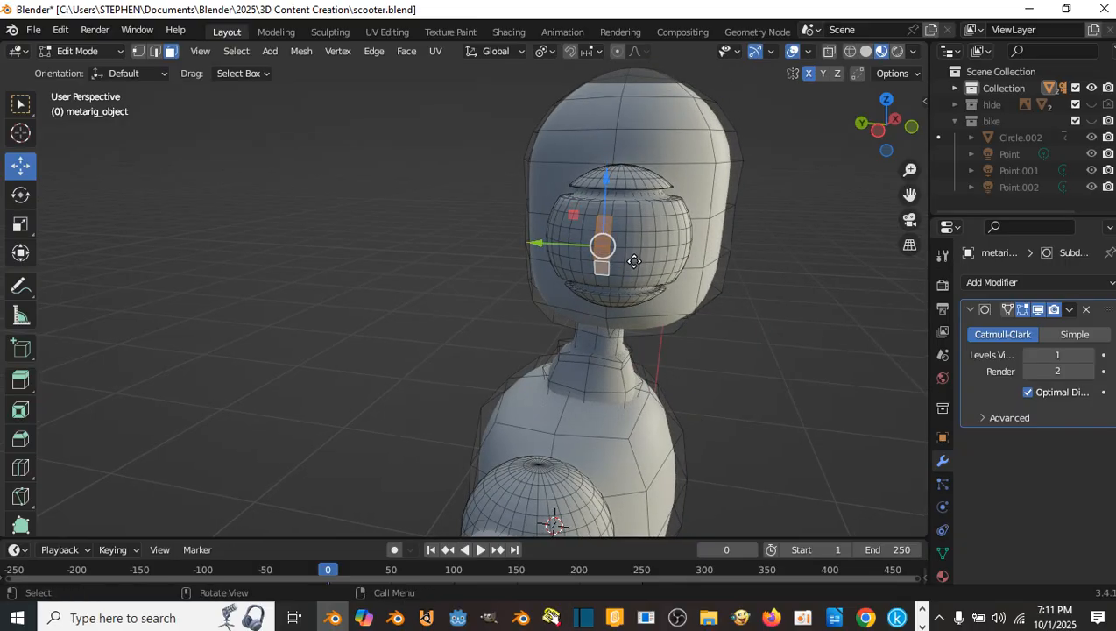
key(e)
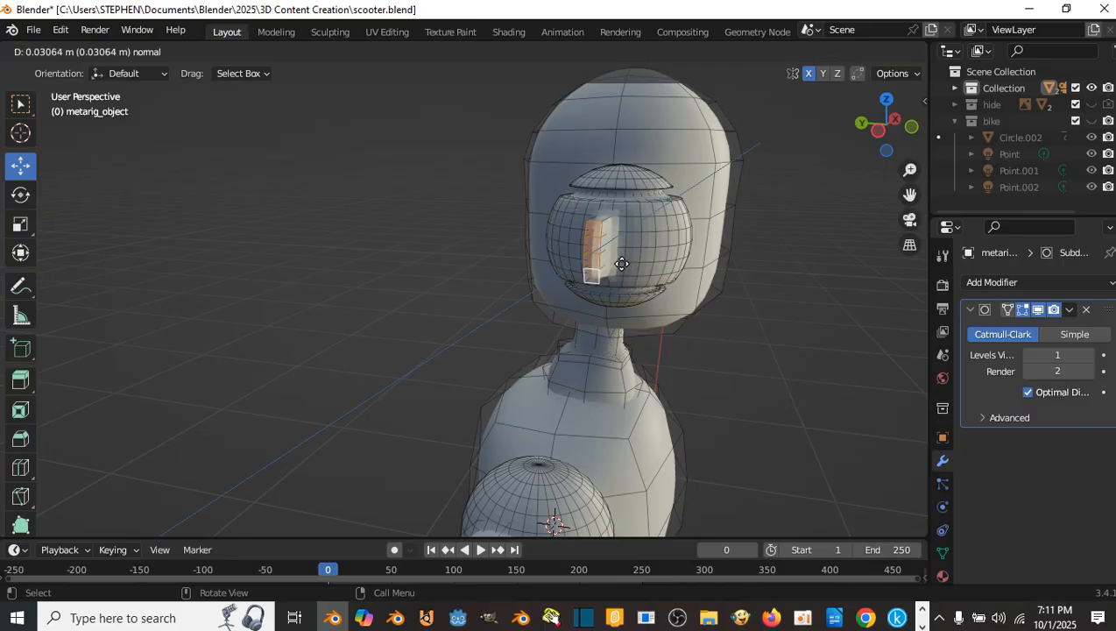
click(618, 265)
- Move the extruded strip's outer faces 0.017602 m along X toward the ear sphere
middle_drag(631, 248, 481, 315)
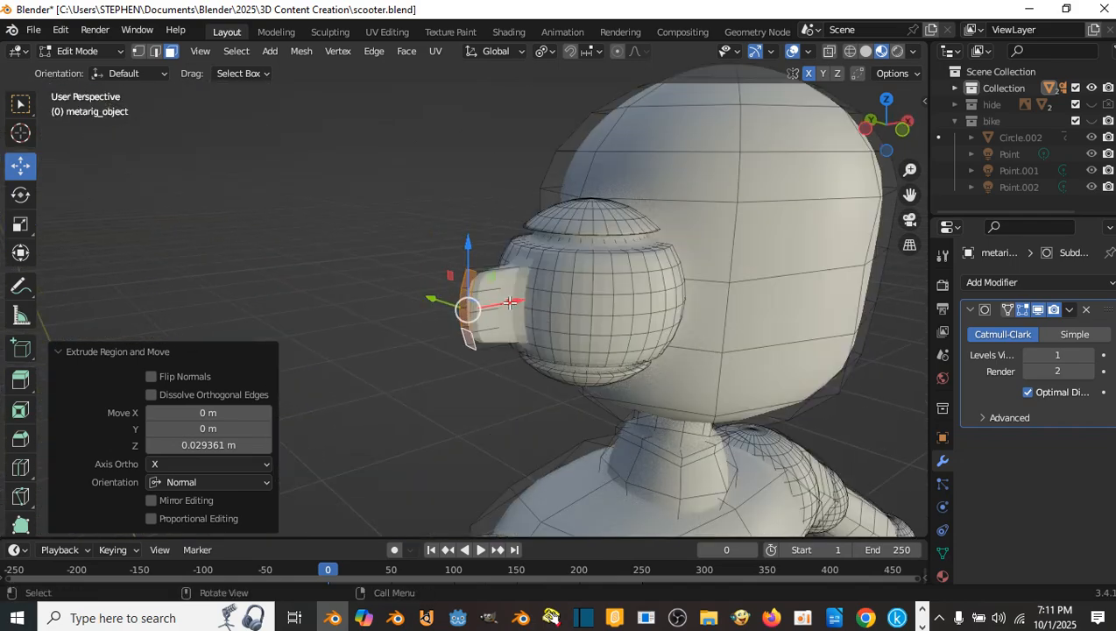
key(g)
key(x)
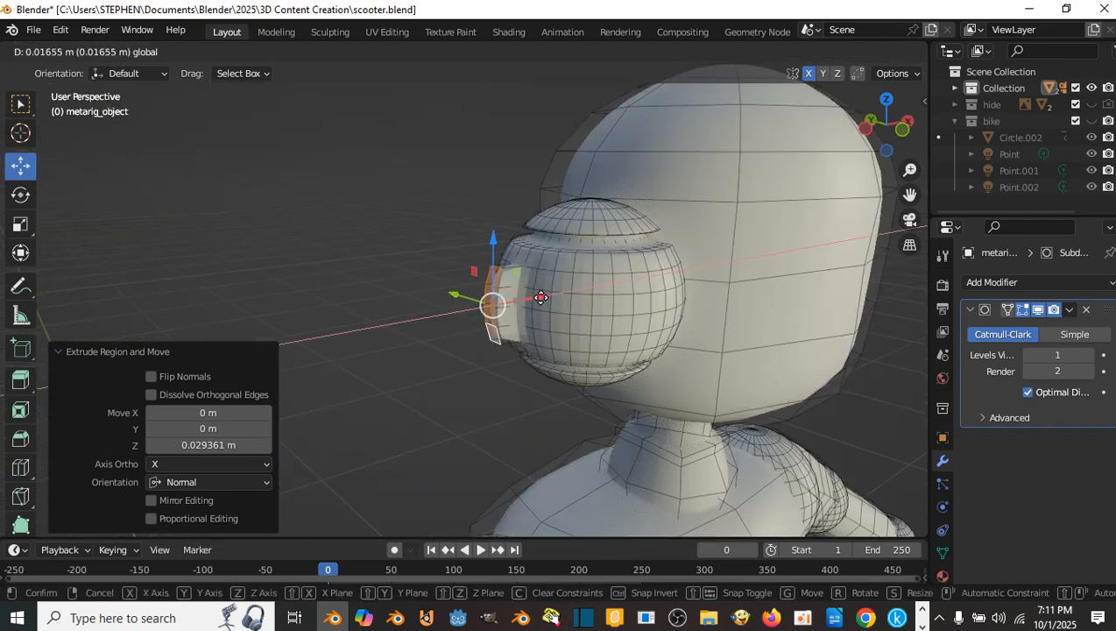
click(541, 298)
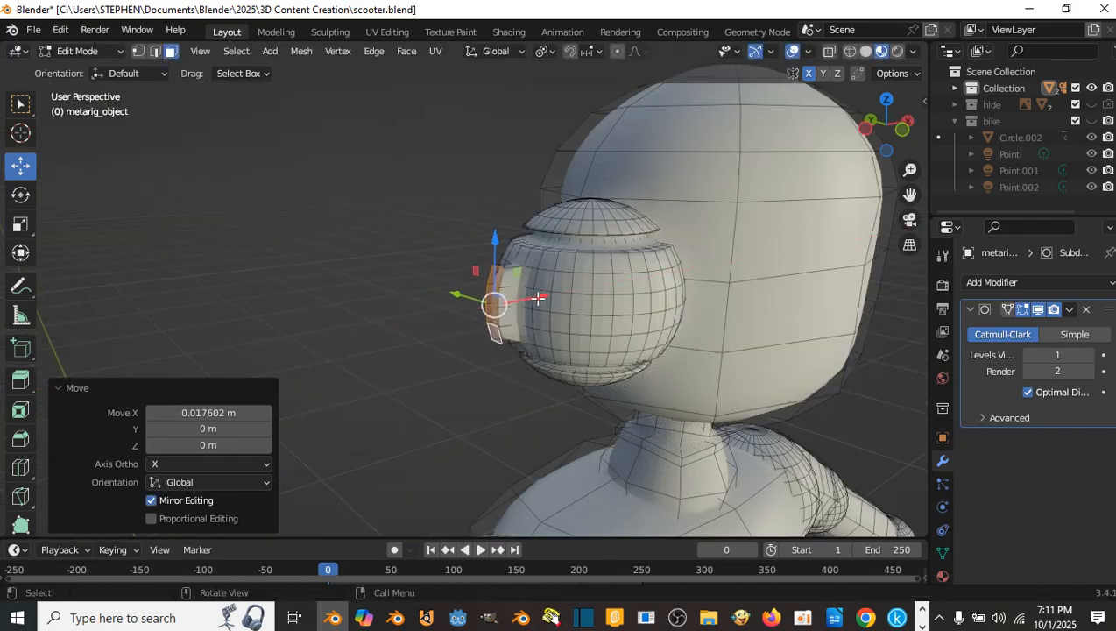
- Apply Shade Smooth to the mannequin object and return to Edit Mode
scroll(542, 310, up, 5)
key(Tab)
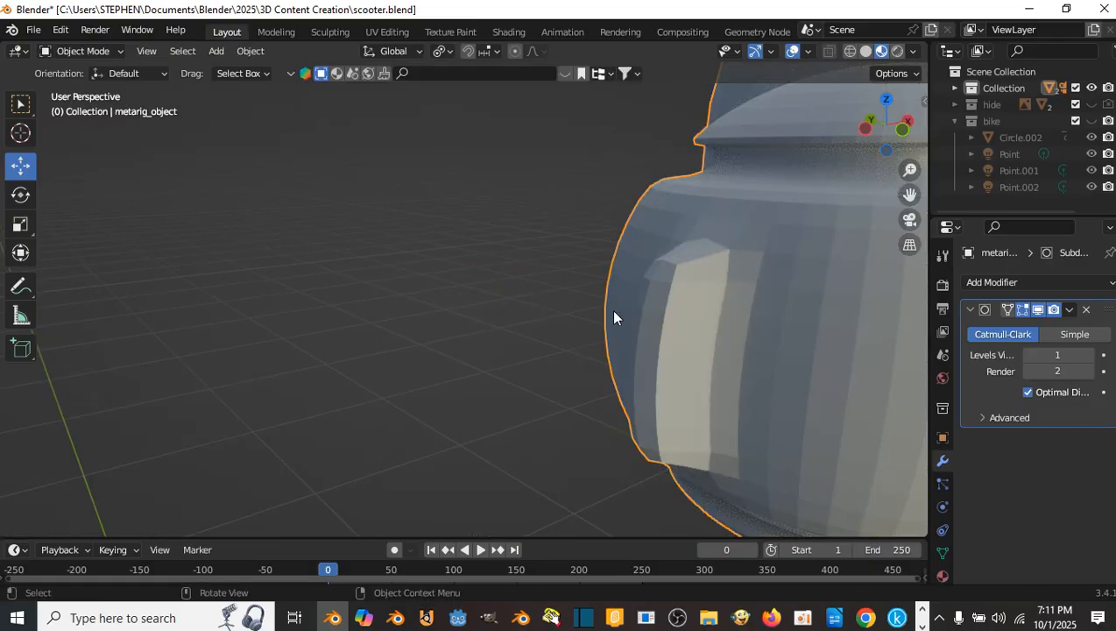
mouse_move(611, 309)
middle_down()
mouse_move(639, 301)
mouse_move(606, 298)
middle_up()
right_click(606, 299)
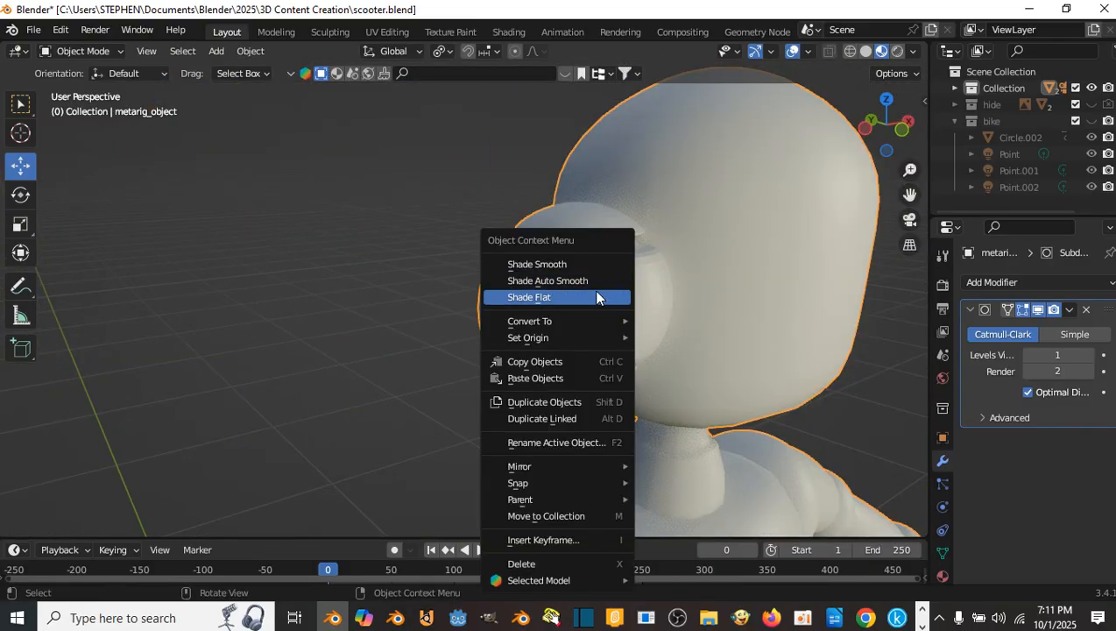
click(545, 263)
key(Tab)
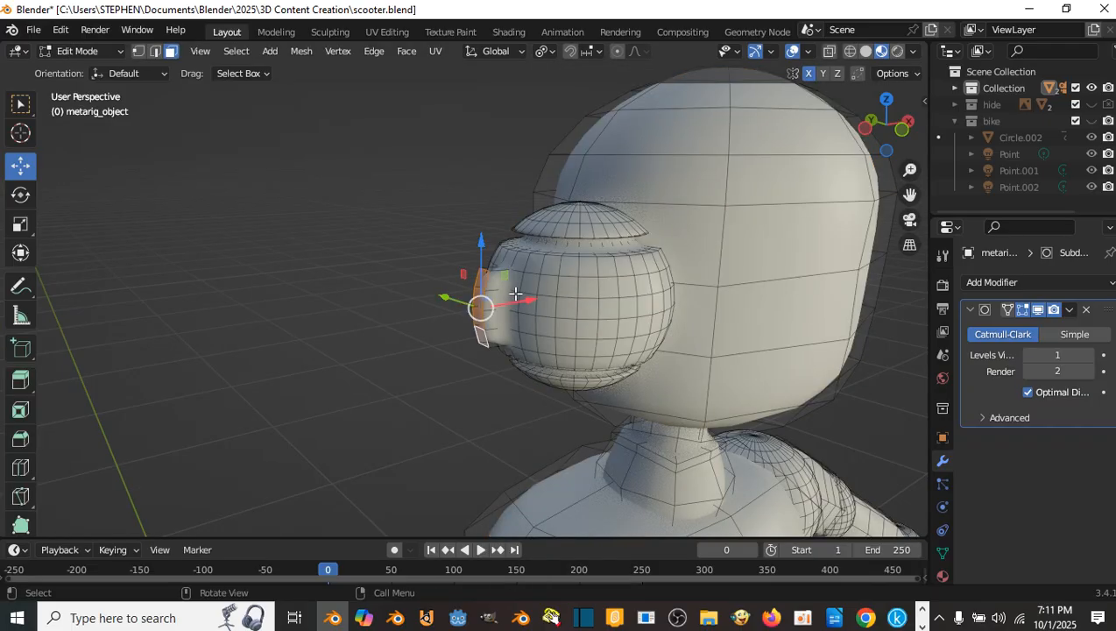
- Add a loop cut around the raised strip's side walls and move it along X toward the ear sphere
scroll(515, 294, up, 6)
key(ctrl+r)
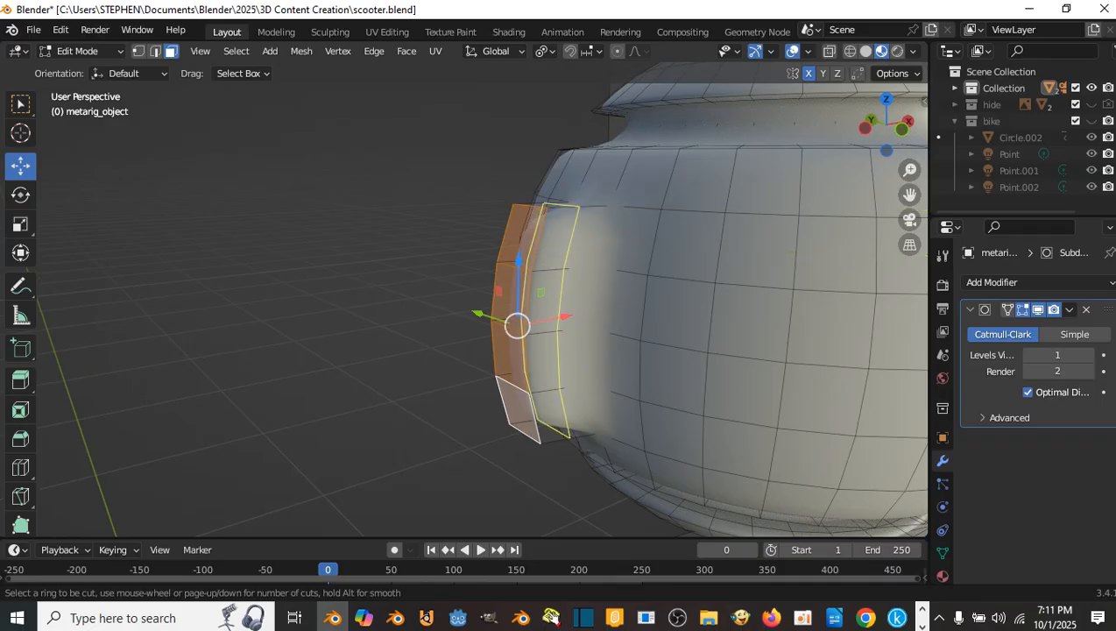
click(586, 251)
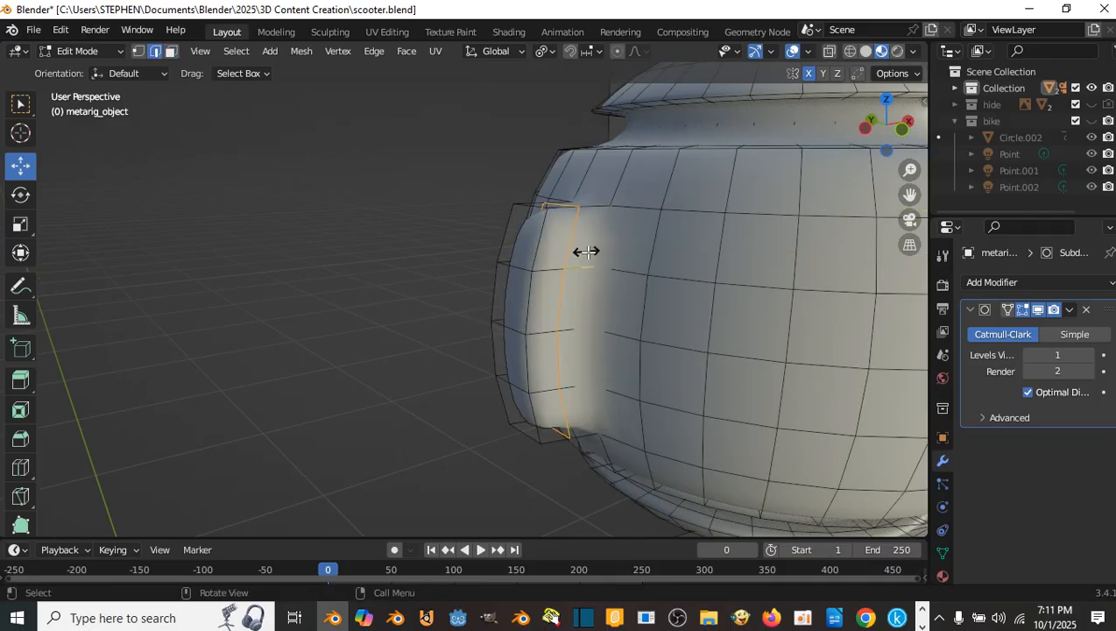
click(582, 252)
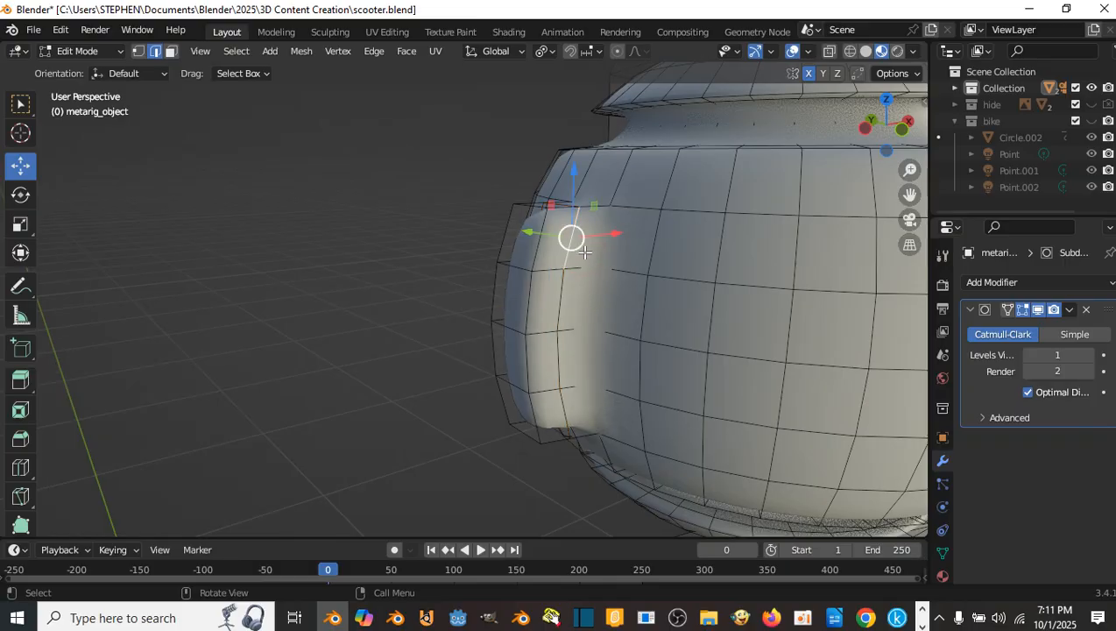
key(ctrl+z)
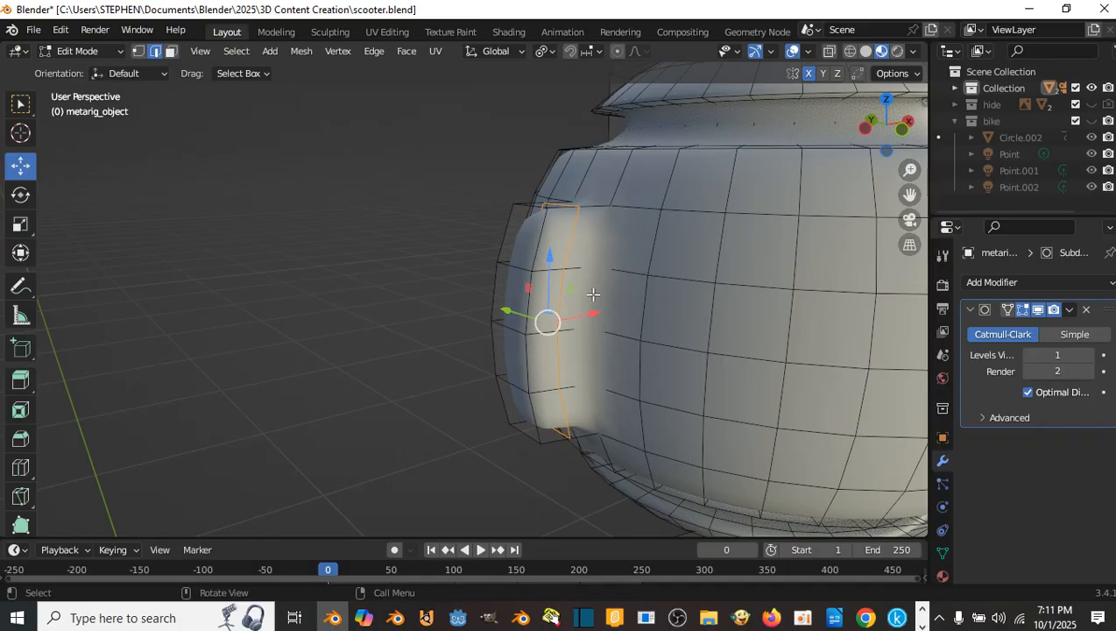
drag(595, 311, 619, 309)
key(Tab)
scroll(594, 285, down, 4)
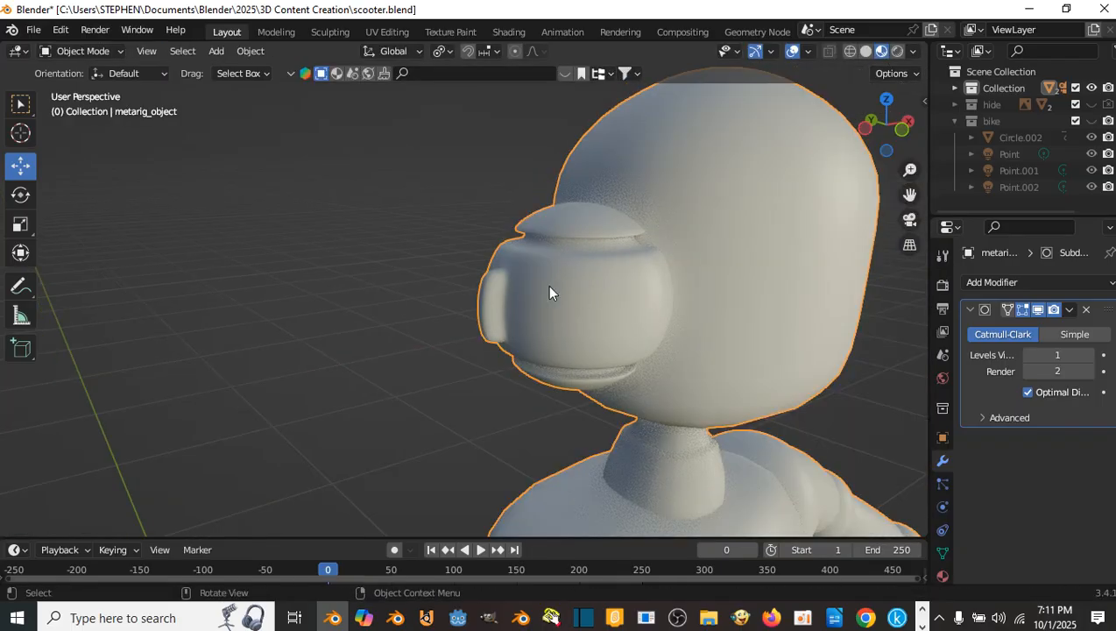
scroll(545, 289, up, 5)
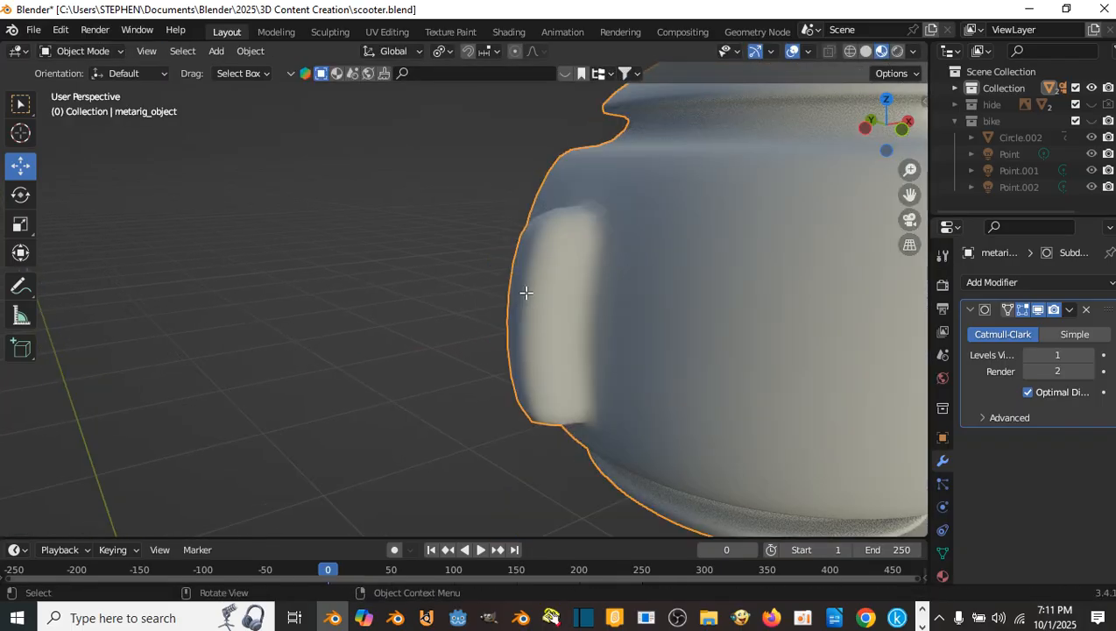
- Select the raised strip's four outer faces and move them along X toward the ear sphere to make the strip shallower
key(Tab)
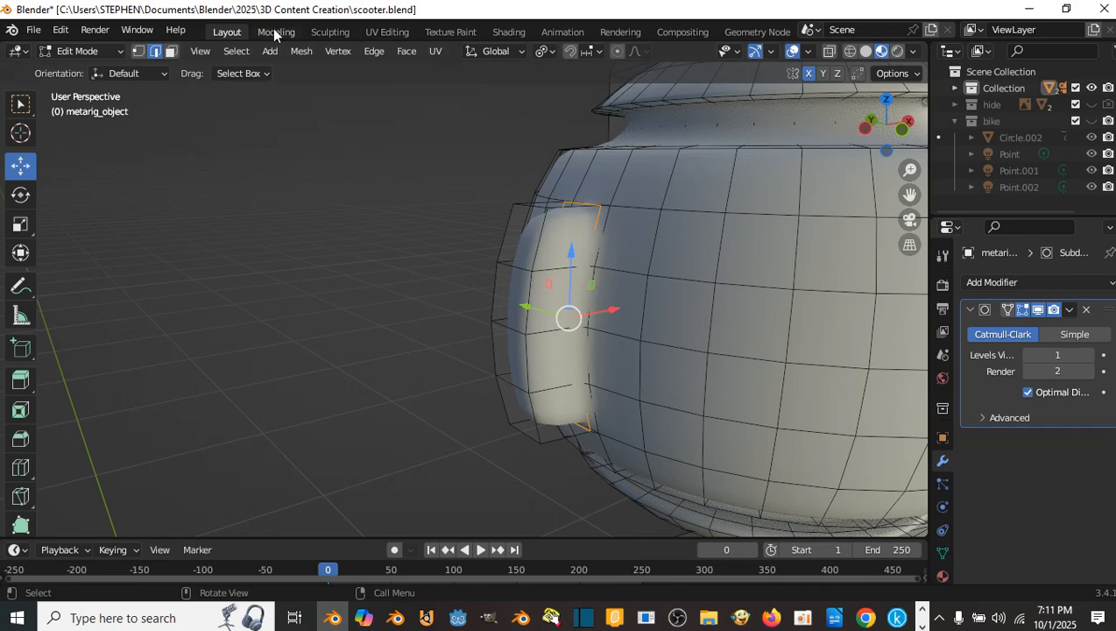
click(520, 254)
shift+click(515, 325)
shift+click(512, 352)
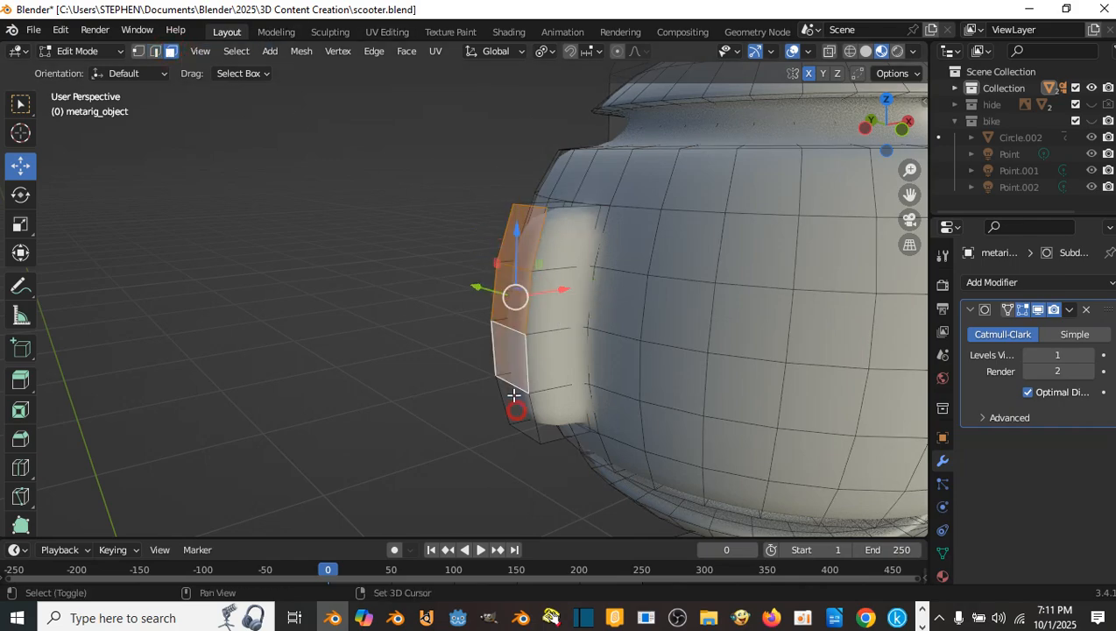
shift+click(515, 405)
drag(560, 316, 583, 313)
scroll(585, 314, down, 9)
middle_drag(589, 314, 662, 318)
key(Tab)
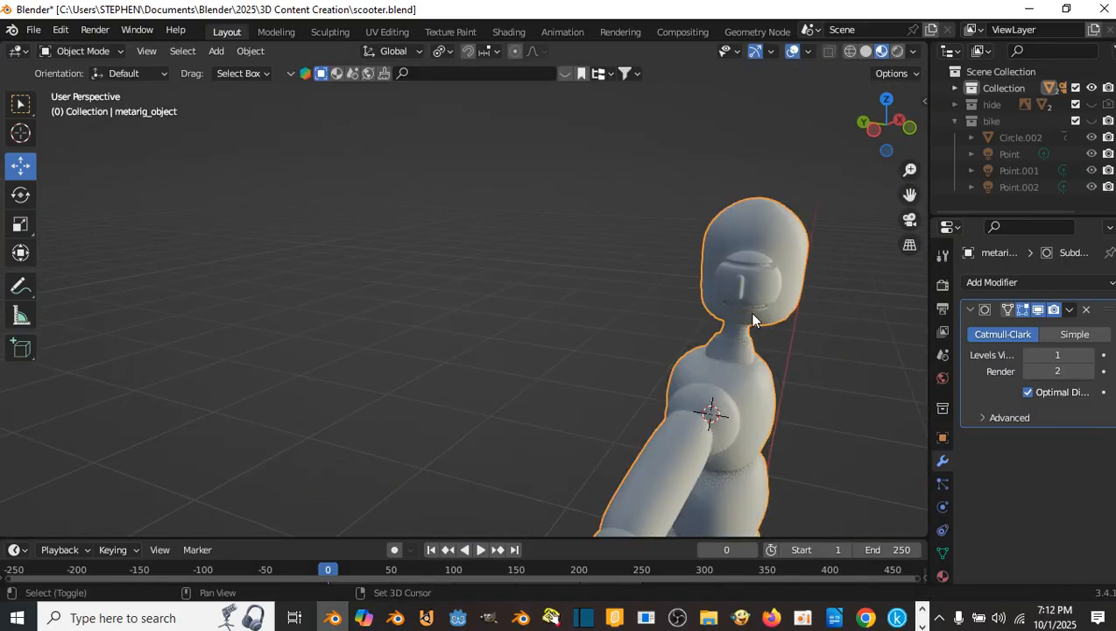
scroll(703, 315, up, 6)
shift+middle_drag(786, 318, 669, 312)
scroll(706, 315, down, 6)
- Select two stacked faces and a two-by-two face block on opposite sides of the ear's strip, and set the pivot to Individual Origins
key(Tab)
key(KP_Decimal)
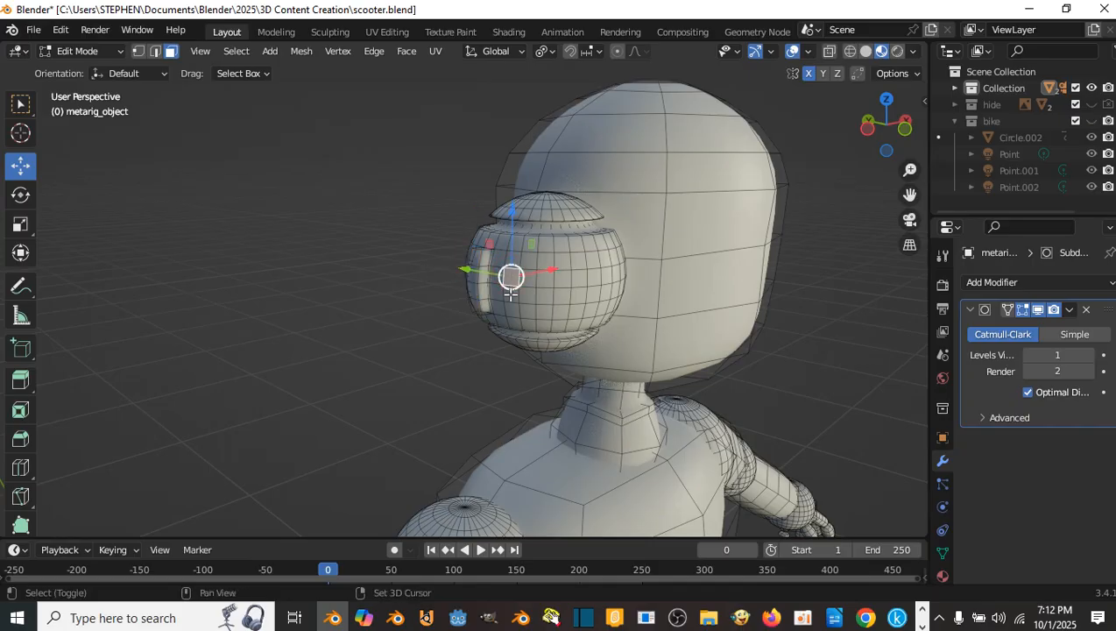
shift+click(511, 294)
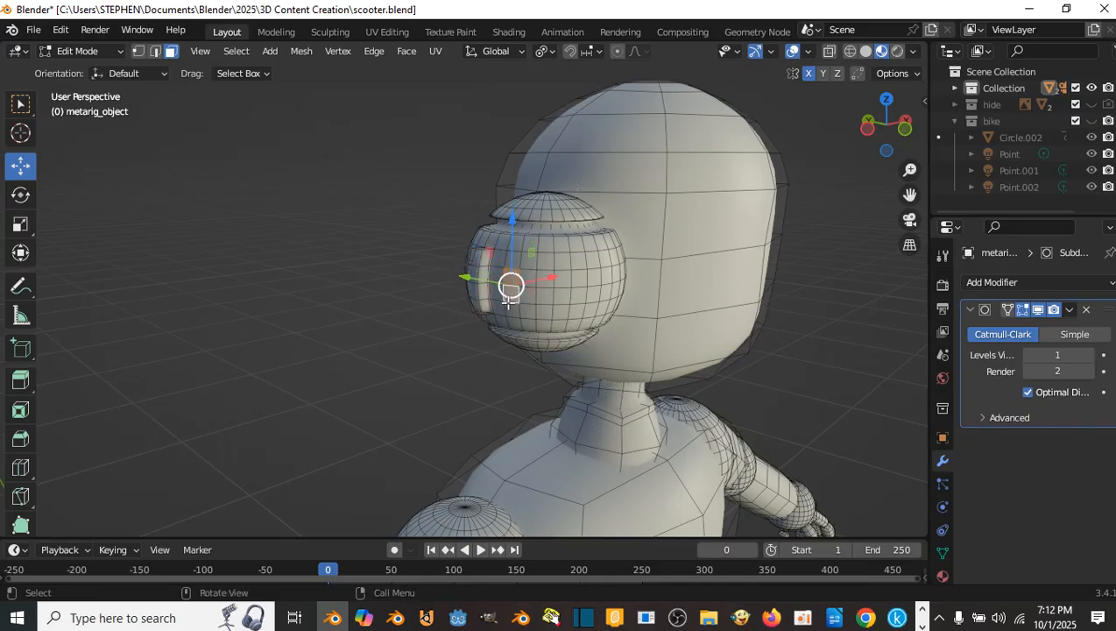
mouse_move(508, 300)
middle_down()
mouse_move(605, 296)
mouse_move(508, 296)
middle_up()
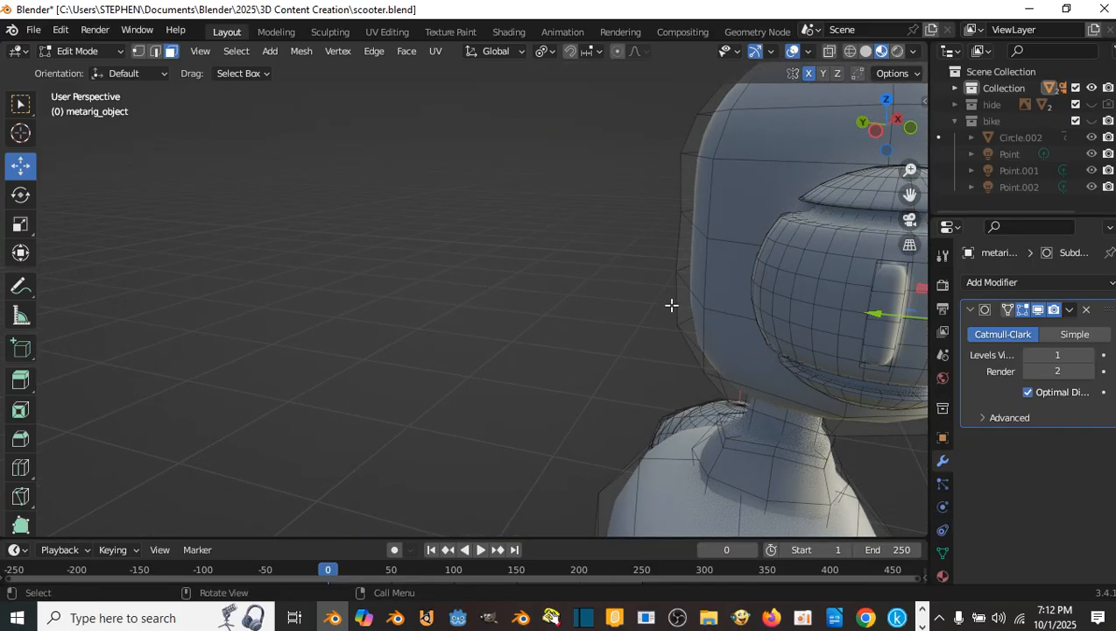
shift+middle_drag(671, 304, 701, 310)
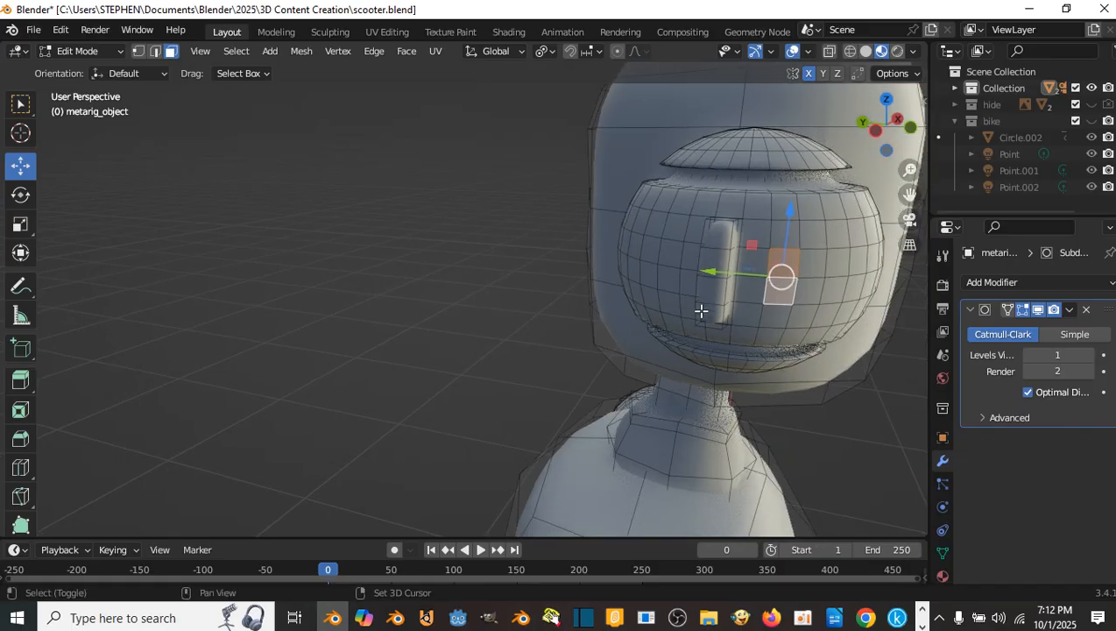
shift+click(668, 257)
shift+click(667, 275)
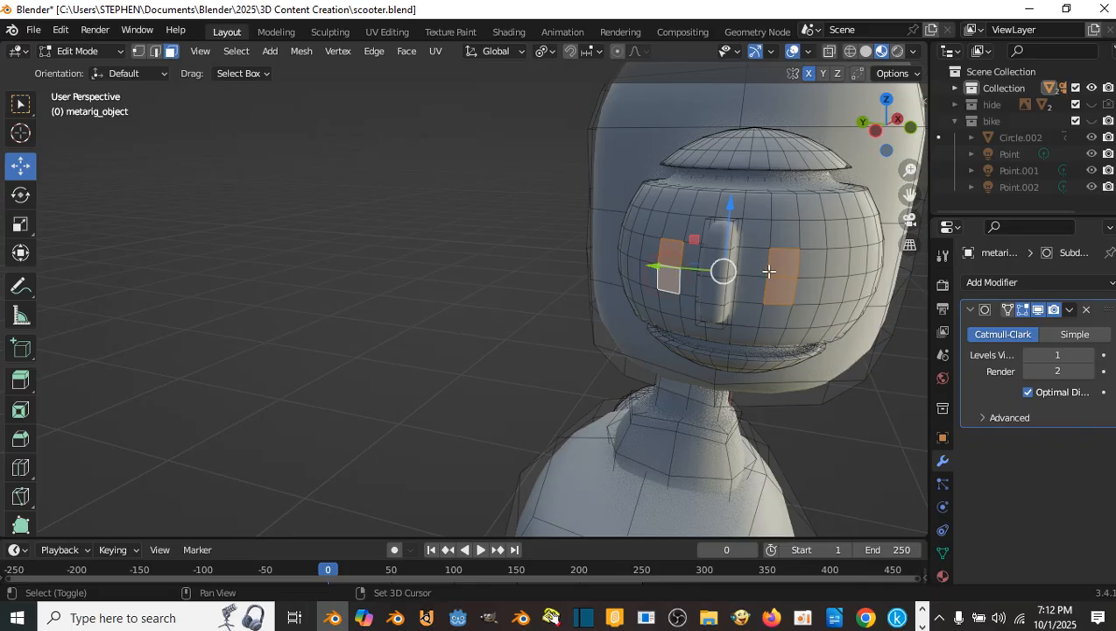
shift+click(806, 263)
shift+click(807, 289)
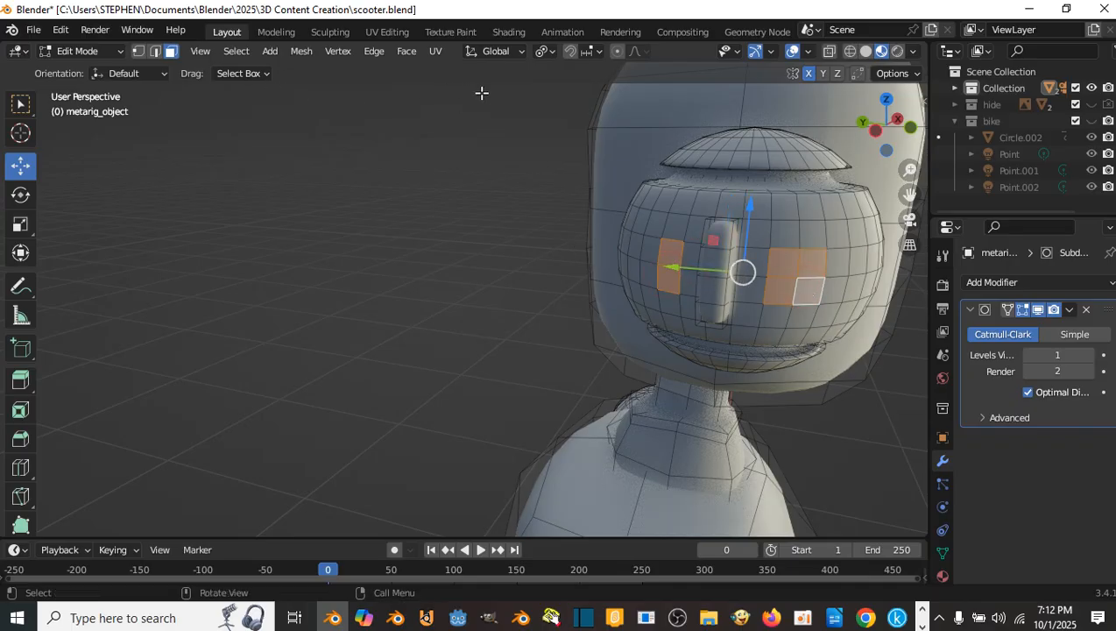
click(542, 52)
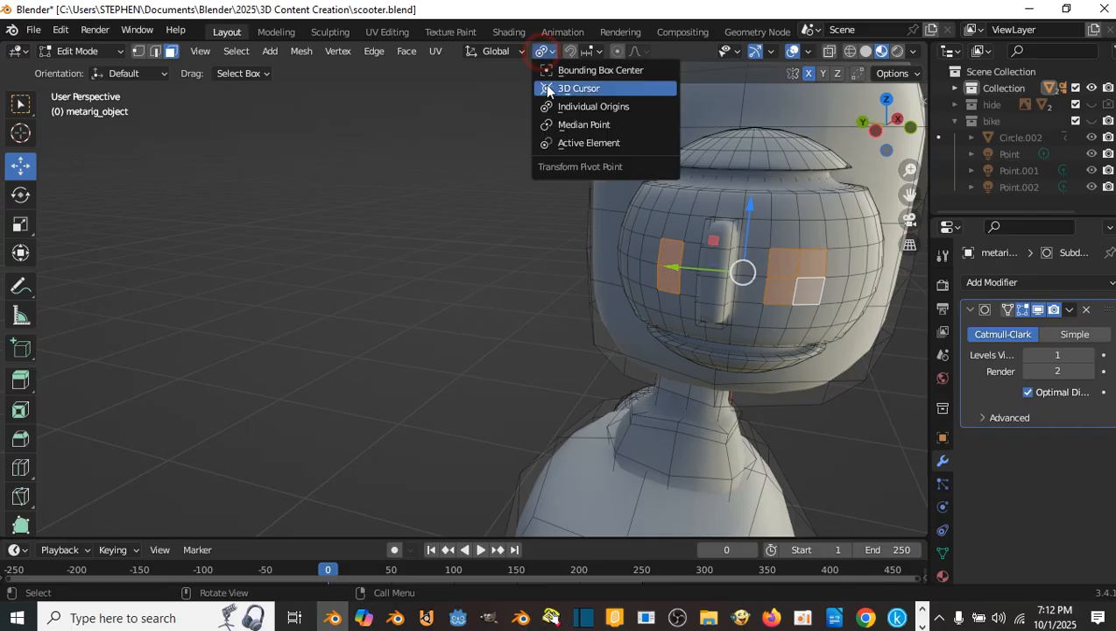
click(574, 107)
- Extrude the selected ear faces inward along their normals by 0.003174 m, and again by 0.010738 m
scroll(573, 112, down, 5)
middle_drag(573, 112, 503, 195)
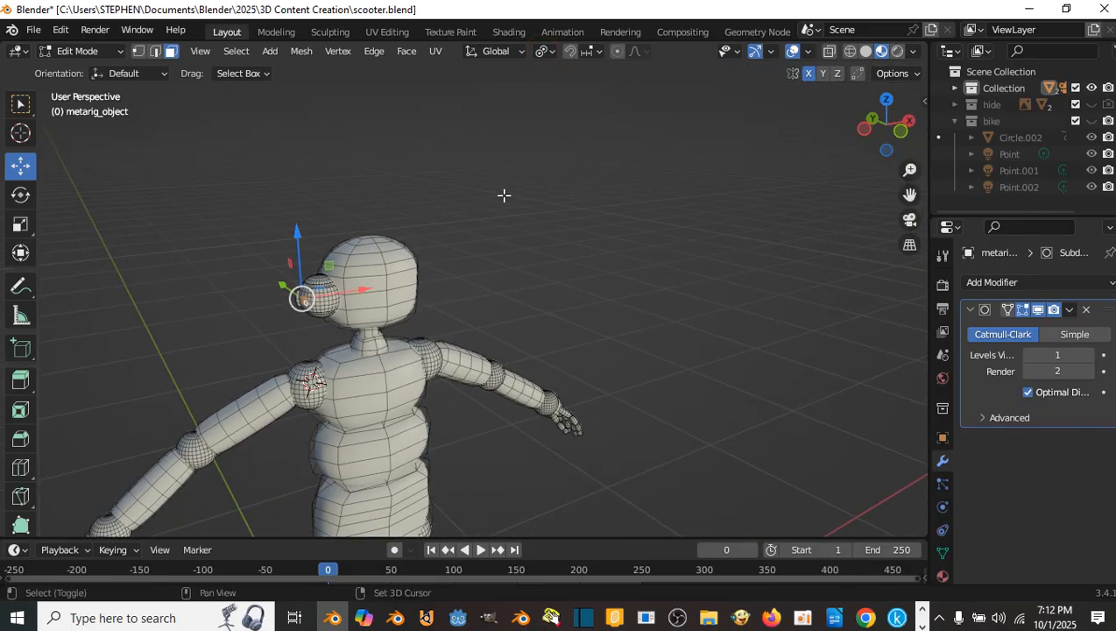
scroll(525, 192, up, 8)
middle_drag(483, 262, 556, 294)
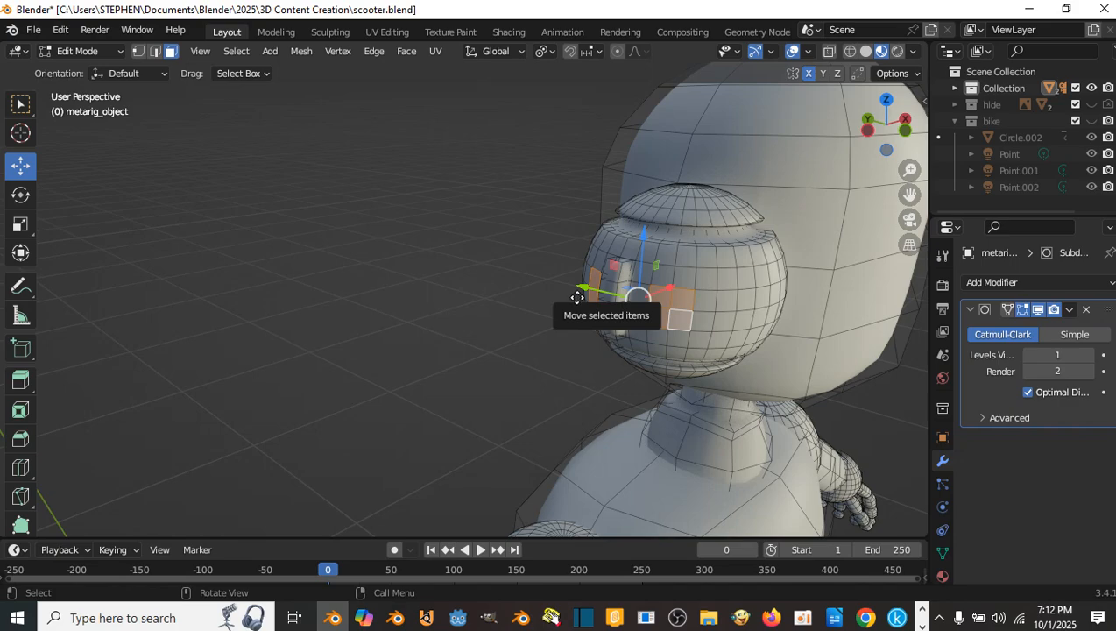
drag(577, 297, 582, 298)
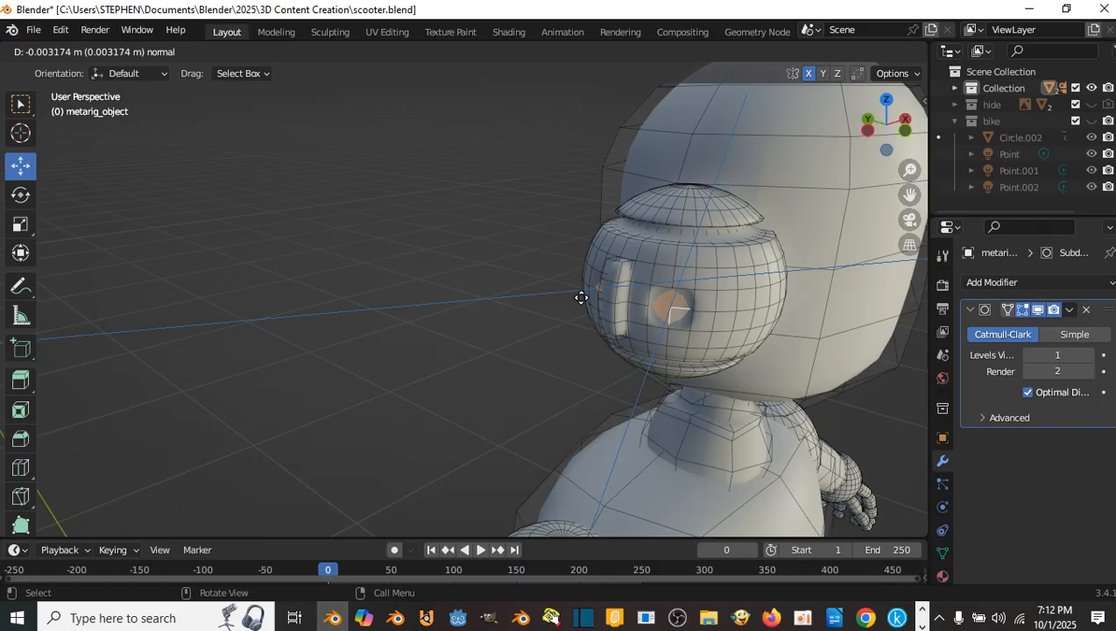
drag(582, 298, 581, 297)
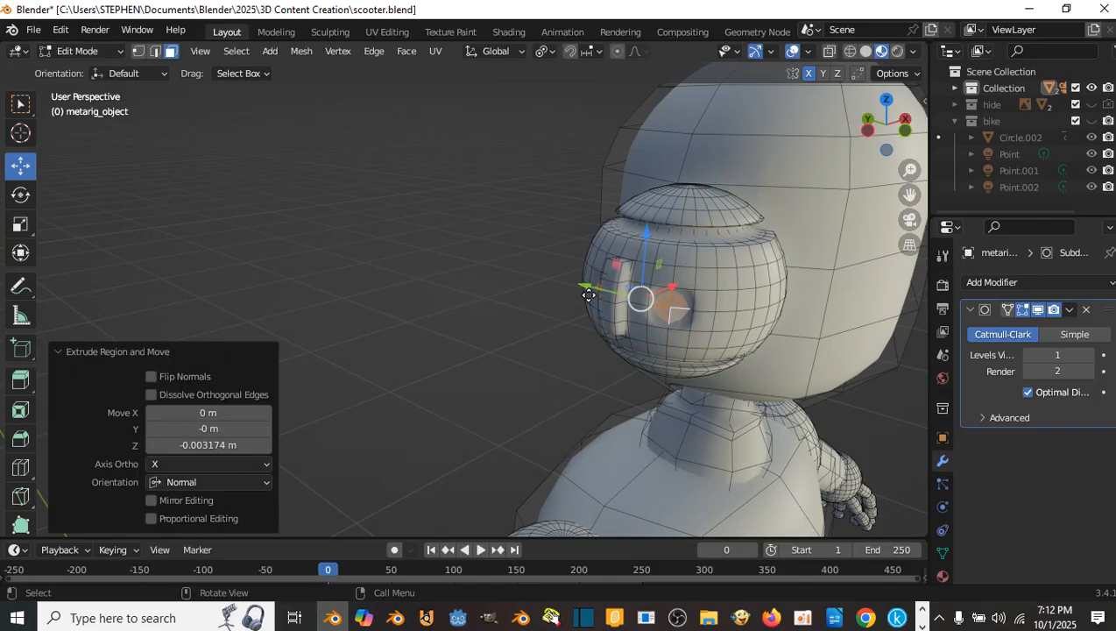
drag(592, 294, 595, 295)
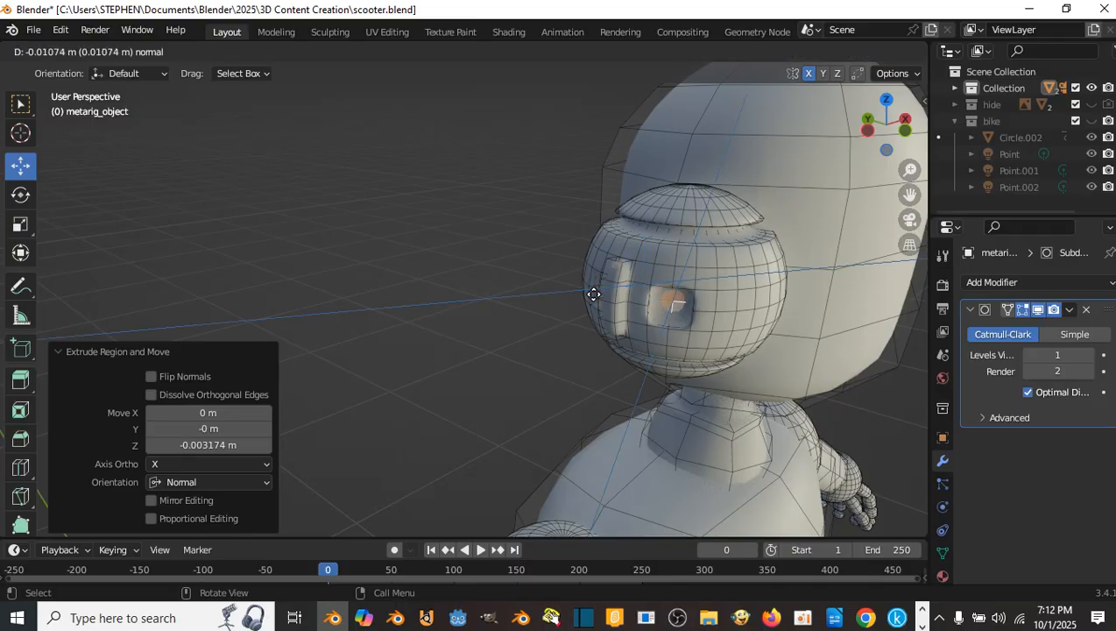
drag(593, 294, 594, 294)
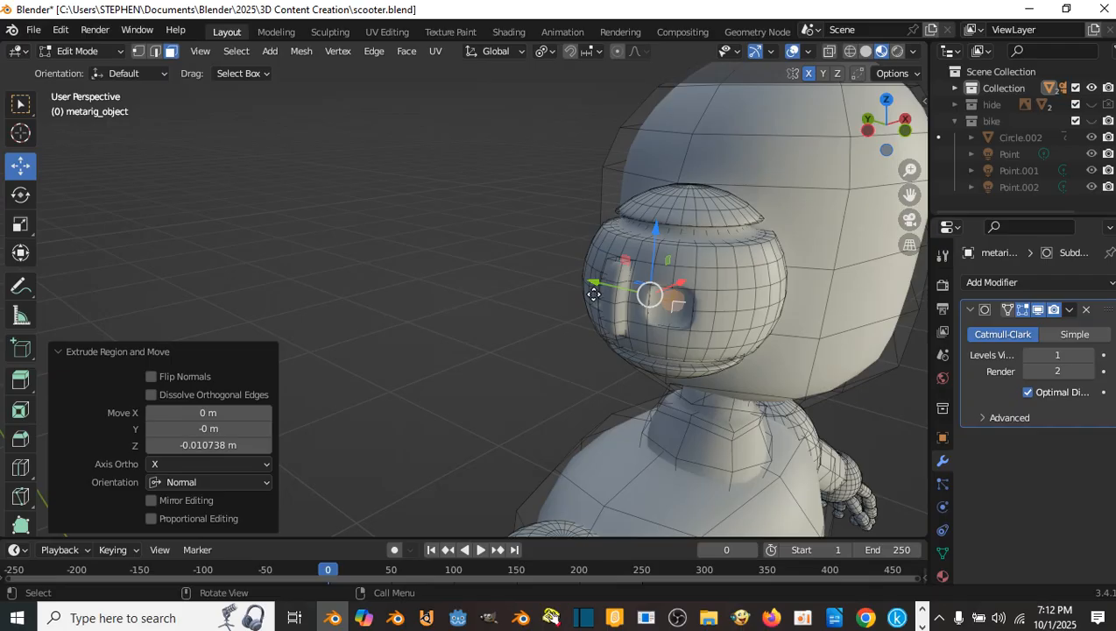
drag(593, 294, 594, 294)
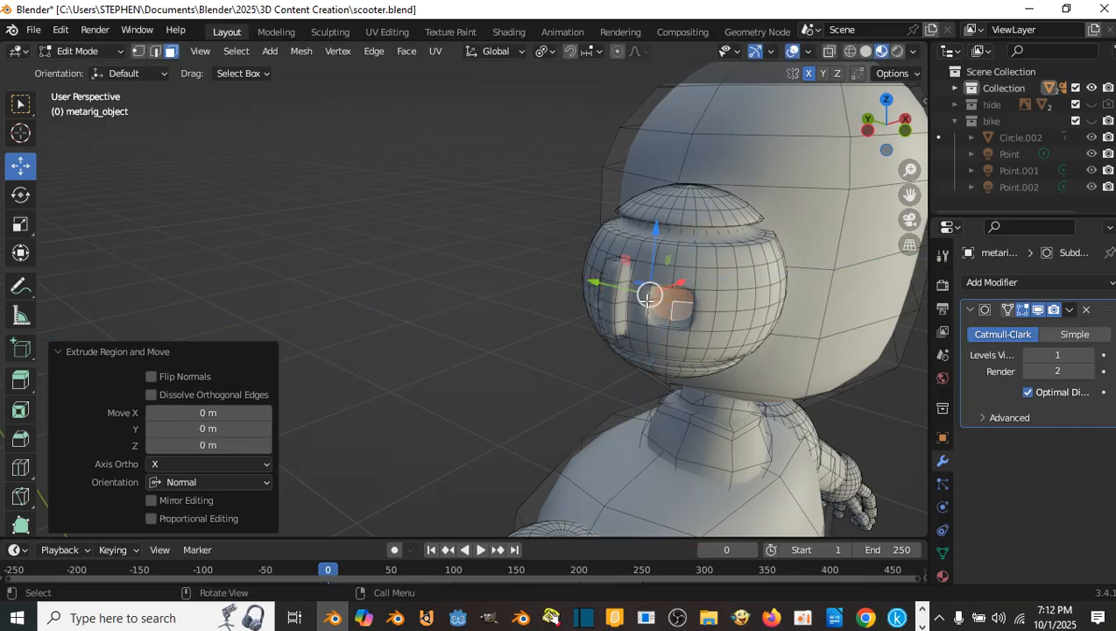
- Examine the recesses beside the ear's raised strip up close in Object Mode
middle_drag(594, 295, 666, 290)
scroll(680, 281, up, 4)
ctrl+scroll(683, 278, up, 4)
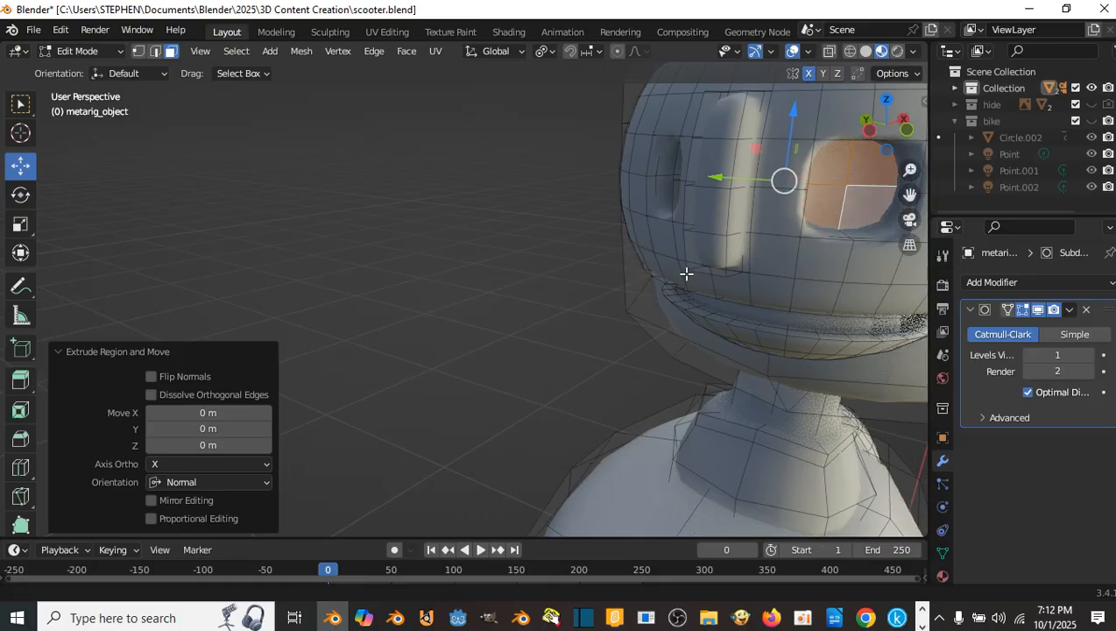
ctrl+scroll(705, 247, up, 3)
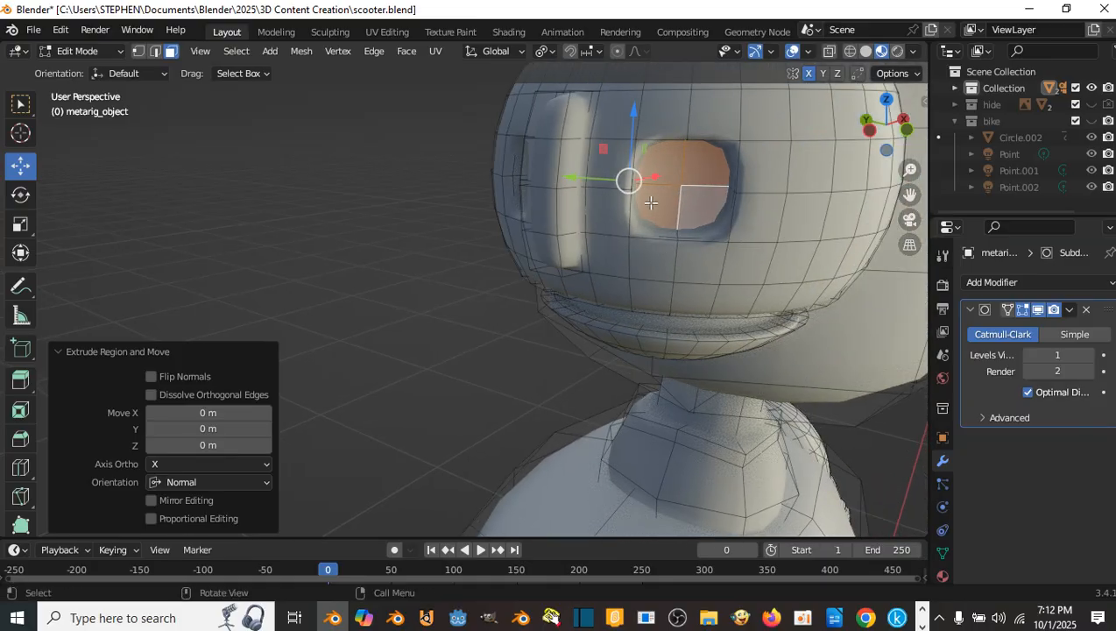
ctrl+scroll(651, 203, up, 4)
key(Tab)
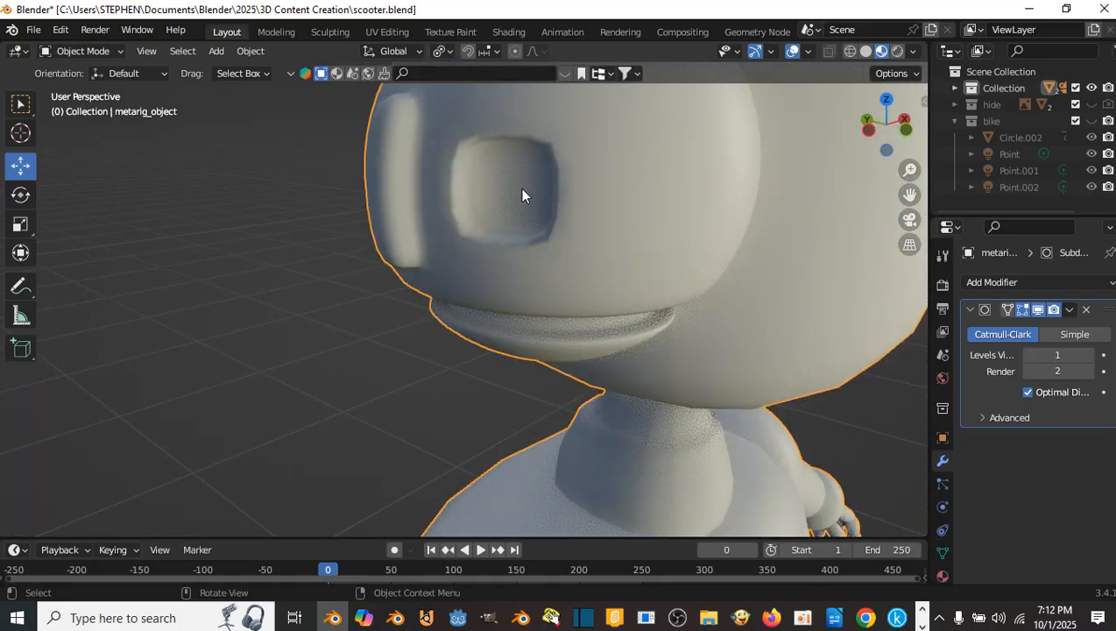
middle_drag(519, 188, 408, 288)
scroll(678, 237, down, 5)
- Try to recess two stacked faces farther around the ear sphere beyond the square recess, extruding them inward about 0.008 m
key(Tab)
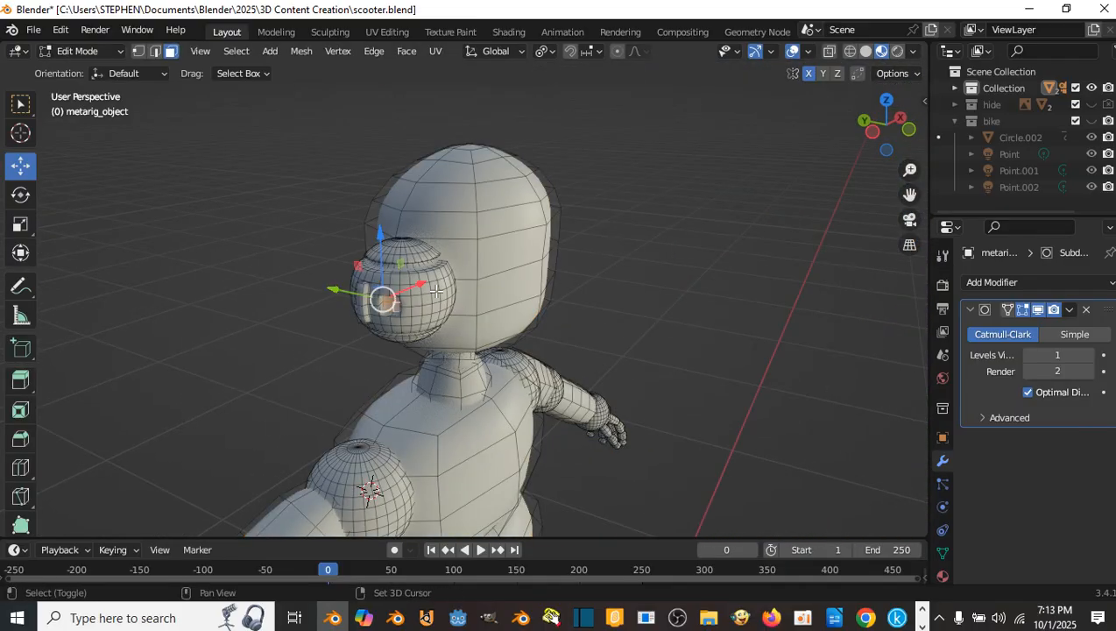
scroll(435, 290, up, 3)
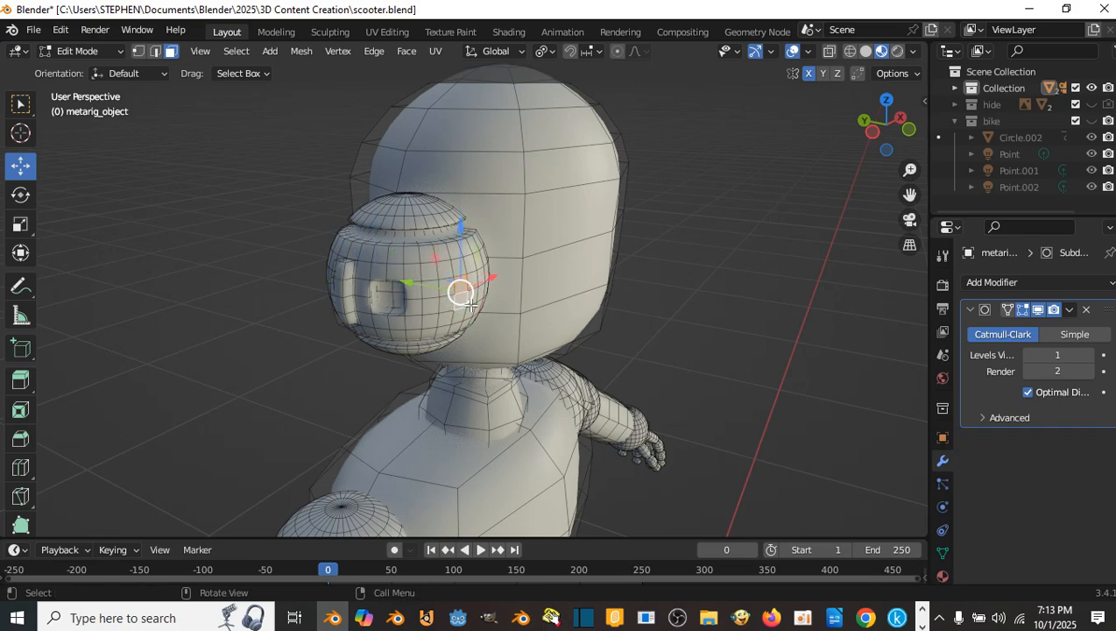
scroll(470, 304, up, 2)
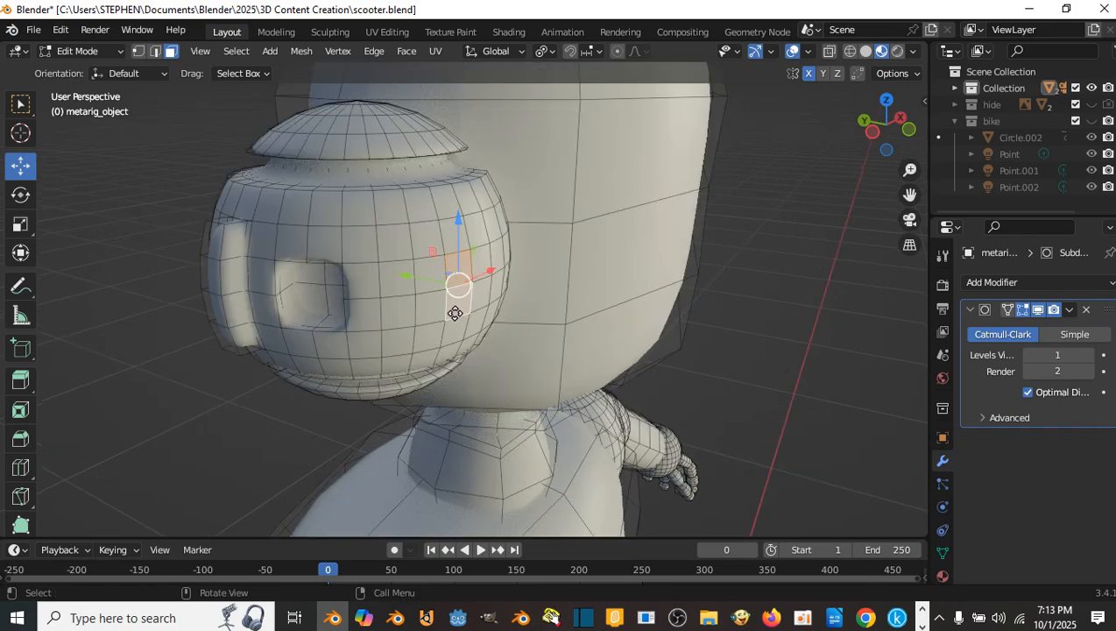
key(e)
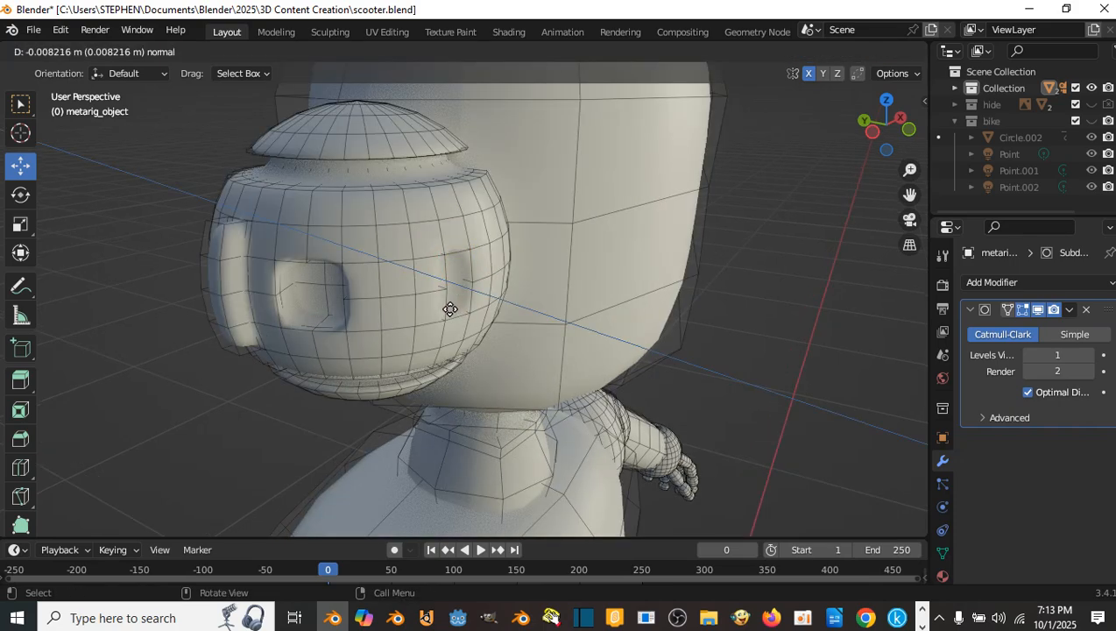
click(444, 308)
key(Tab)
middle_drag(451, 319, 435, 314)
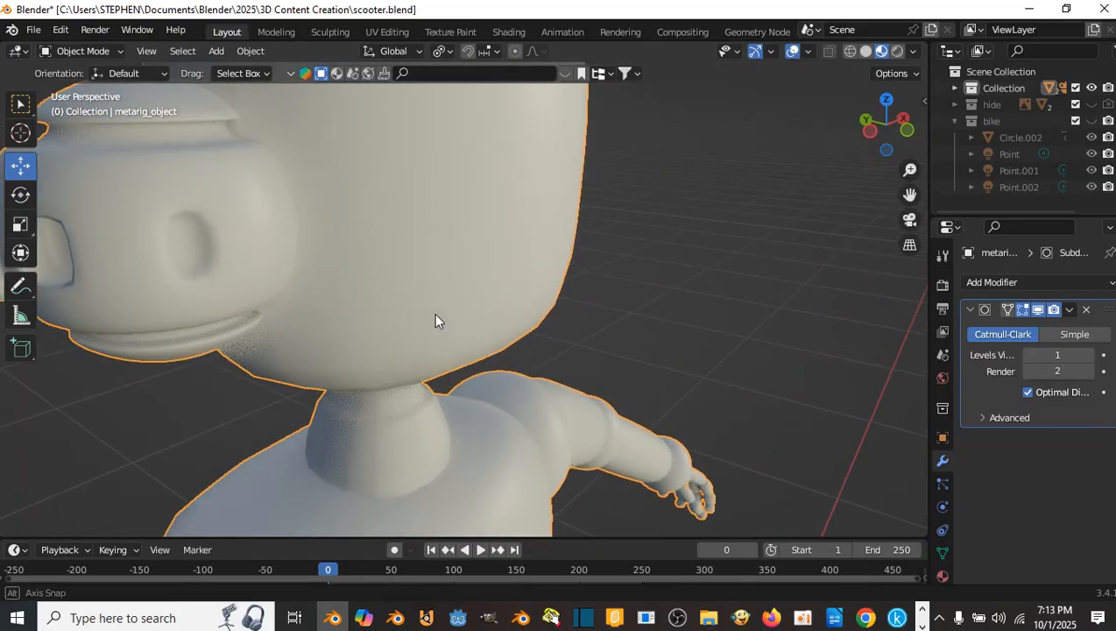
scroll(181, 251, down, 4)
middle_drag(183, 249, 228, 265)
scroll(306, 296, up, 4)
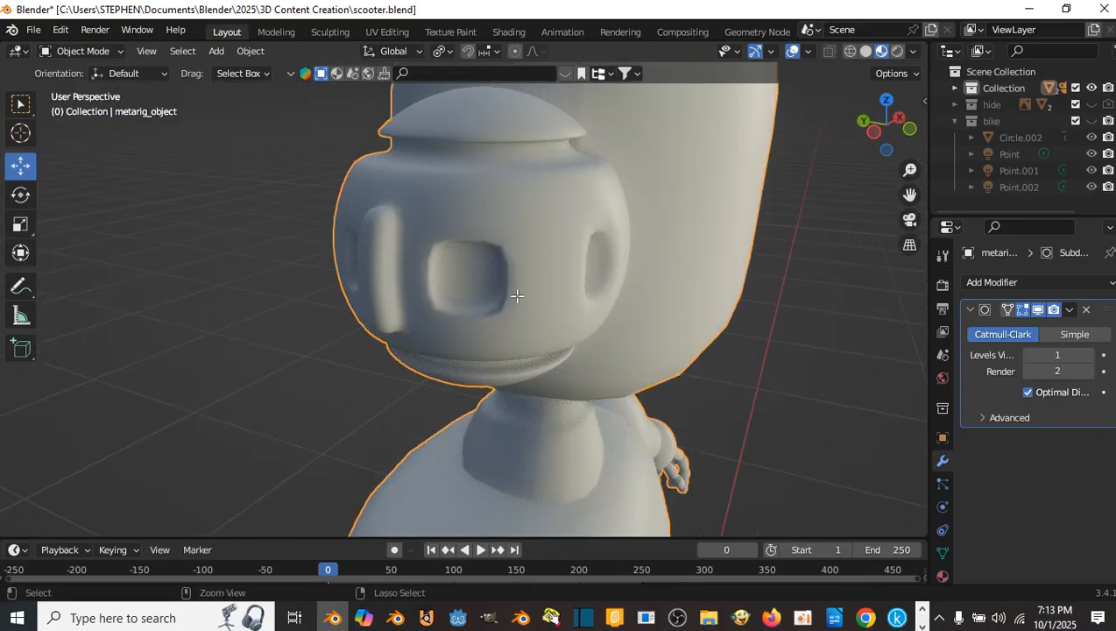
- Undo the latest inward extrusion on the ear sphere and return to Object Mode
key(Tab)
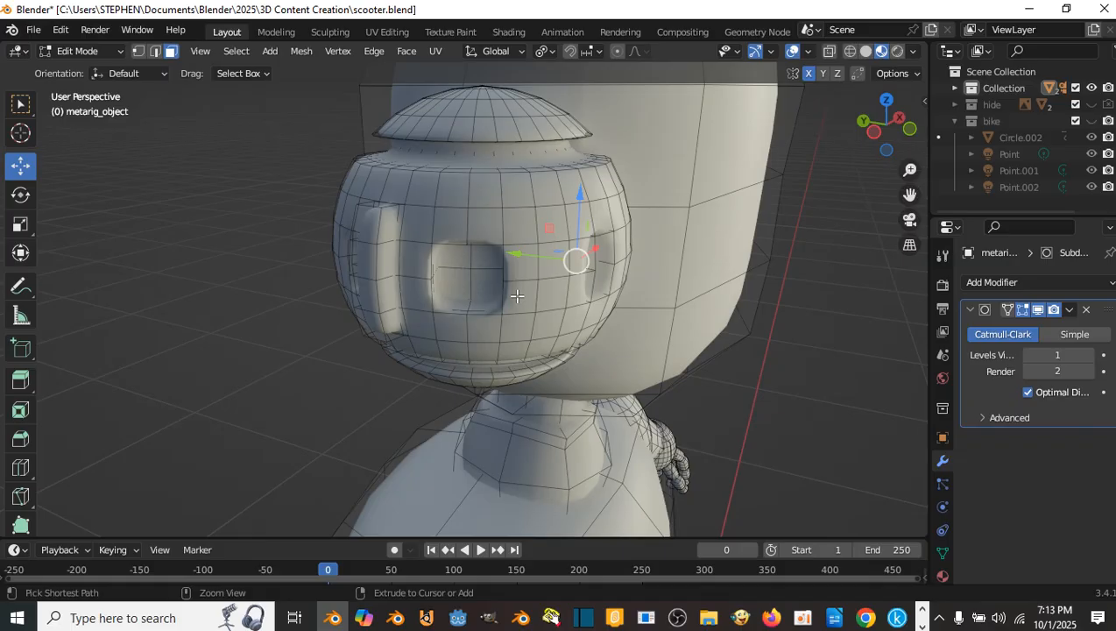
key(ctrl+z)
key(ctrl+z)
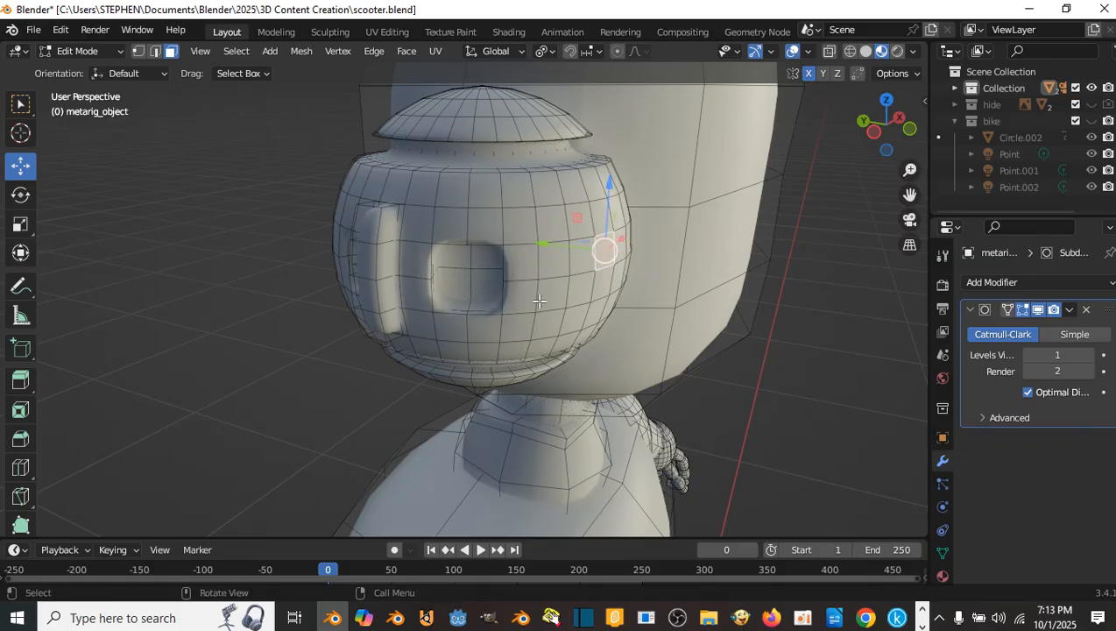
scroll(542, 302, down, 6)
scroll(542, 302, up, 7)
key(Tab)
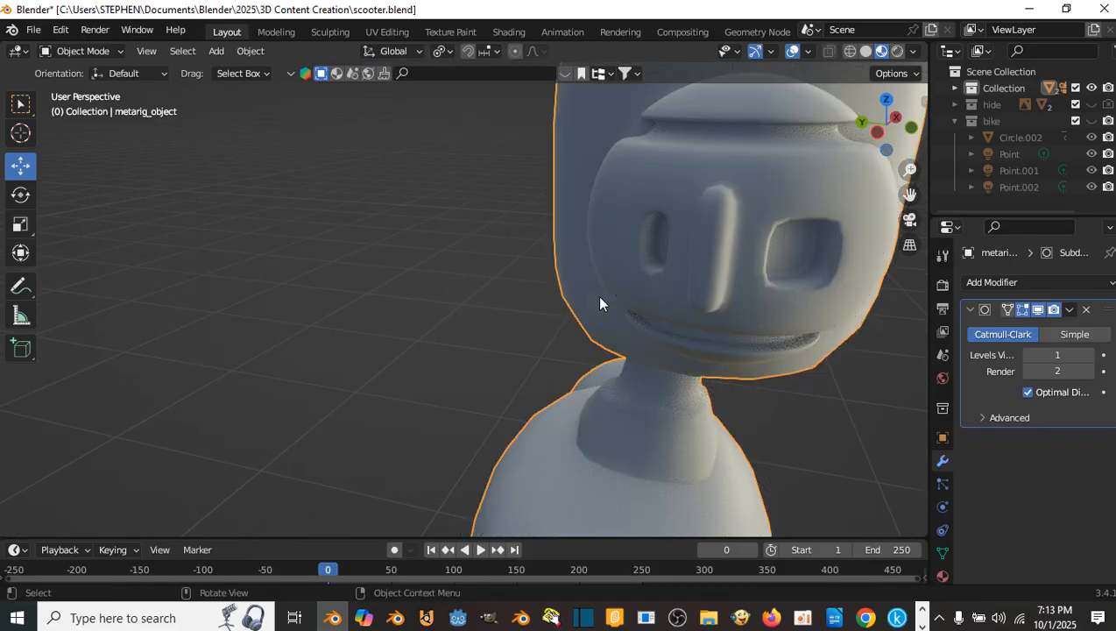
- Compare the mannequin's ear and head with the reference robot in Solid shading, then return to Material Preview shading in Edit Mode
middle_drag(602, 286, 523, 292)
key(Tab)
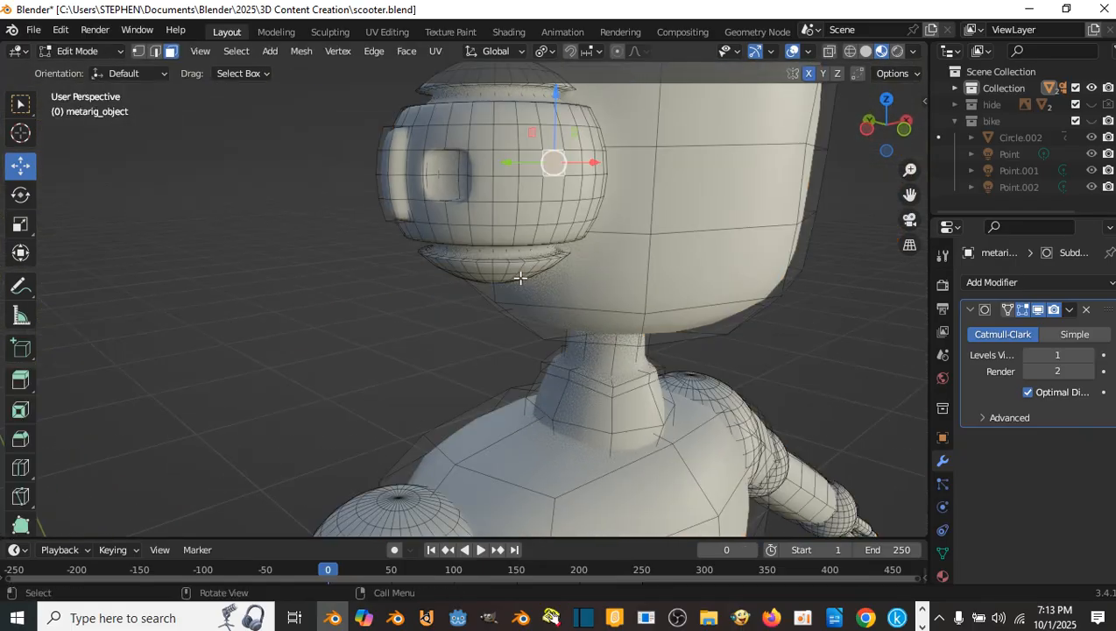
middle_drag(529, 236, 543, 230)
scroll(578, 280, down, 8)
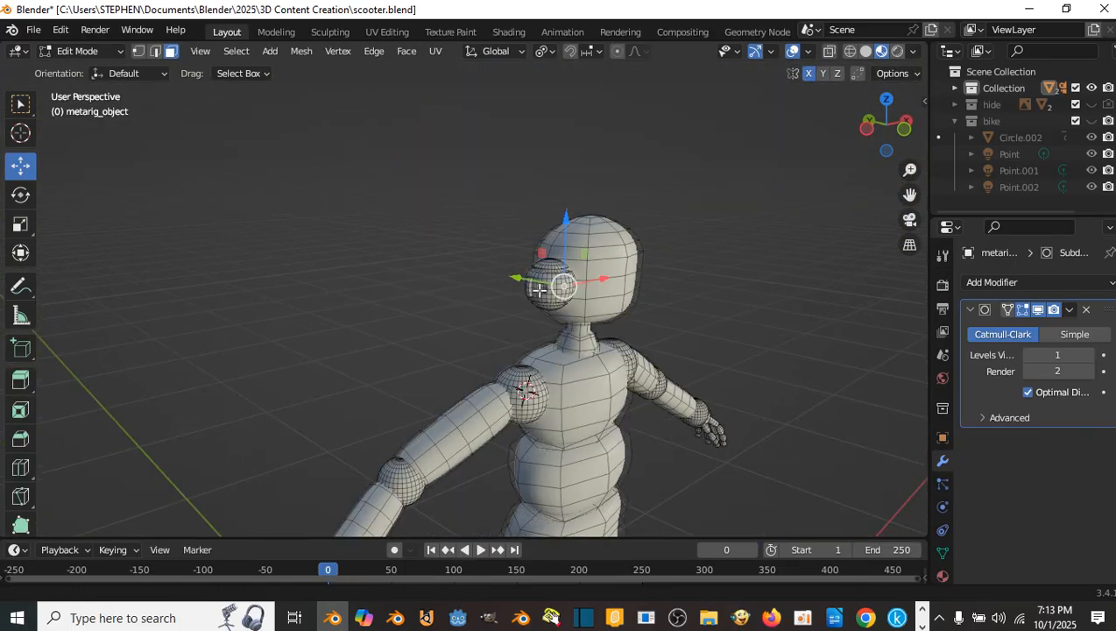
middle_drag(602, 300, 568, 276)
right_click(710, 215)
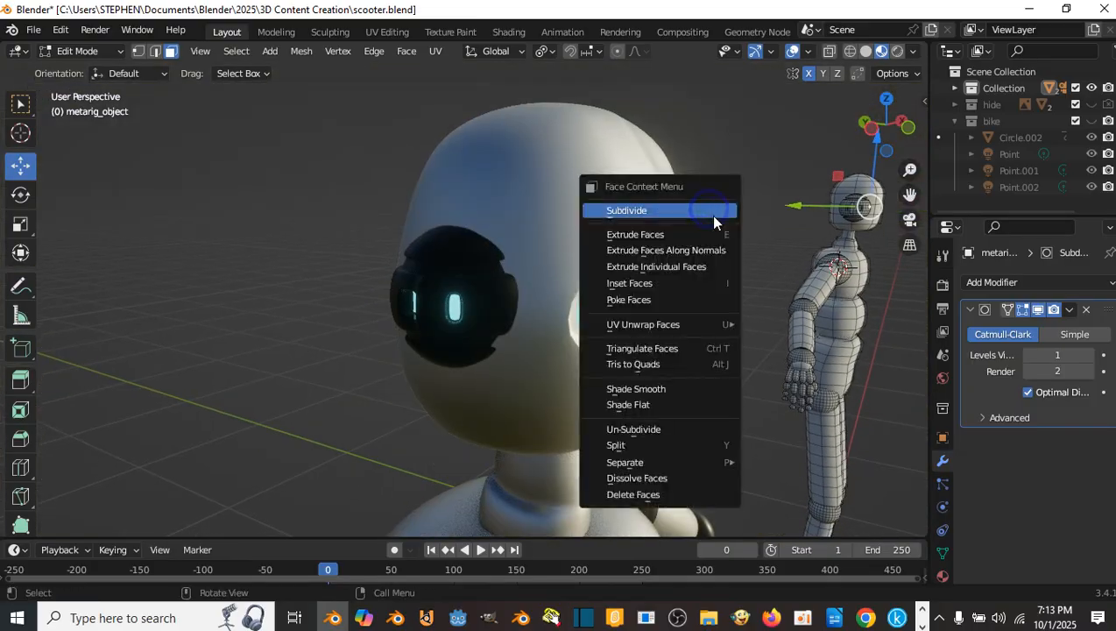
click(865, 51)
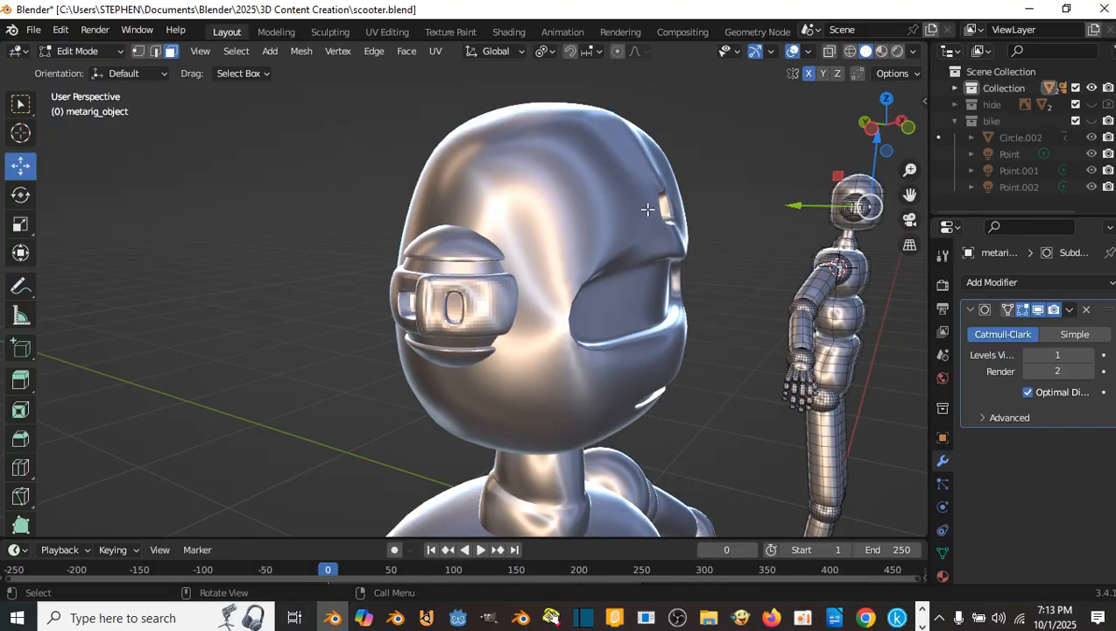
middle_drag(647, 206, 537, 226)
scroll(544, 294, up, 6)
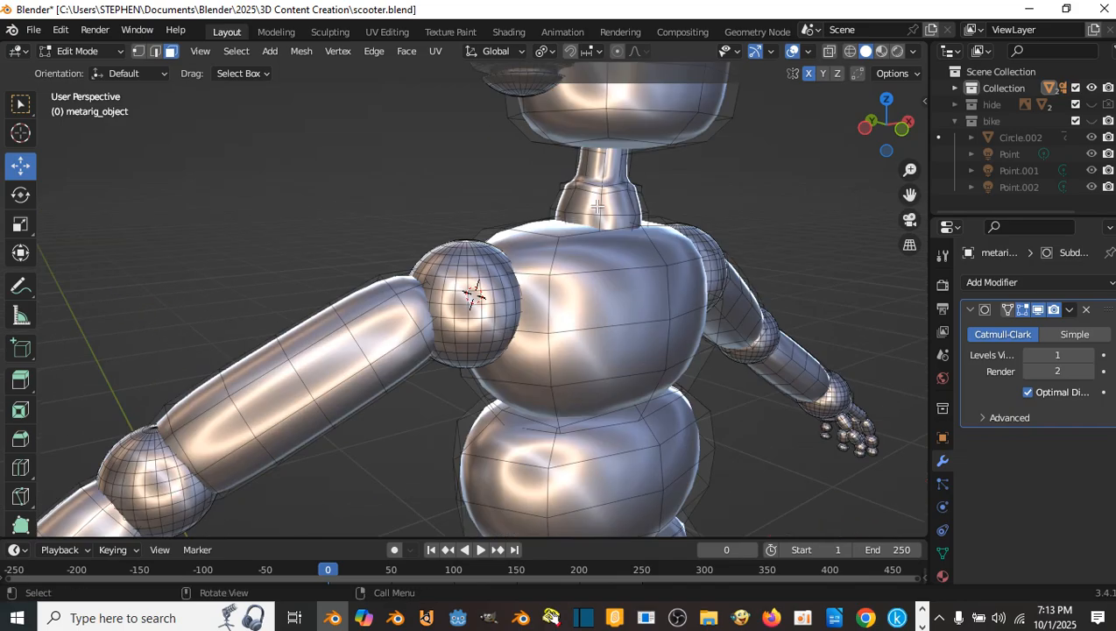
shift+middle_drag(546, 297, 444, 507)
click(882, 53)
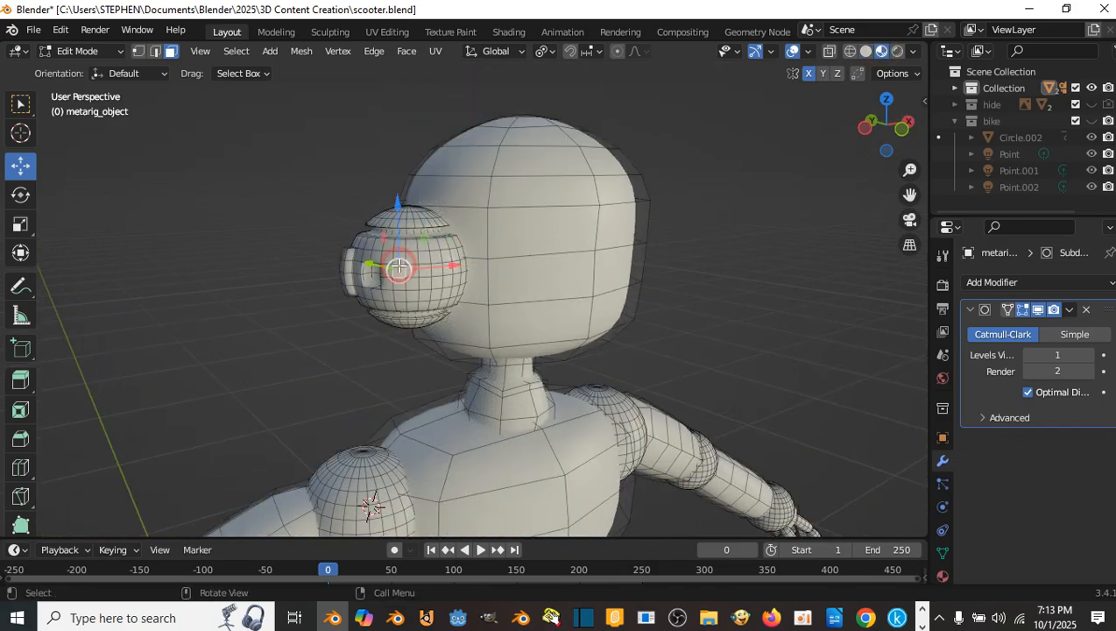
- Select the whole linked ear sphere and scale it uniformly by 0.762
key(l)
middle_drag(402, 267, 478, 231)
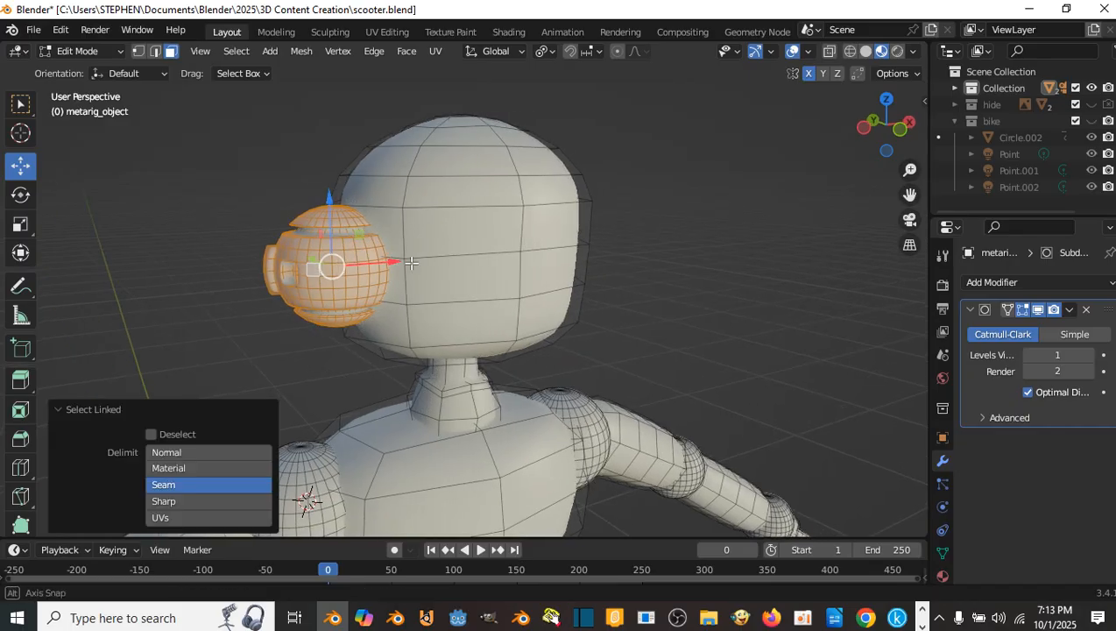
key(s)
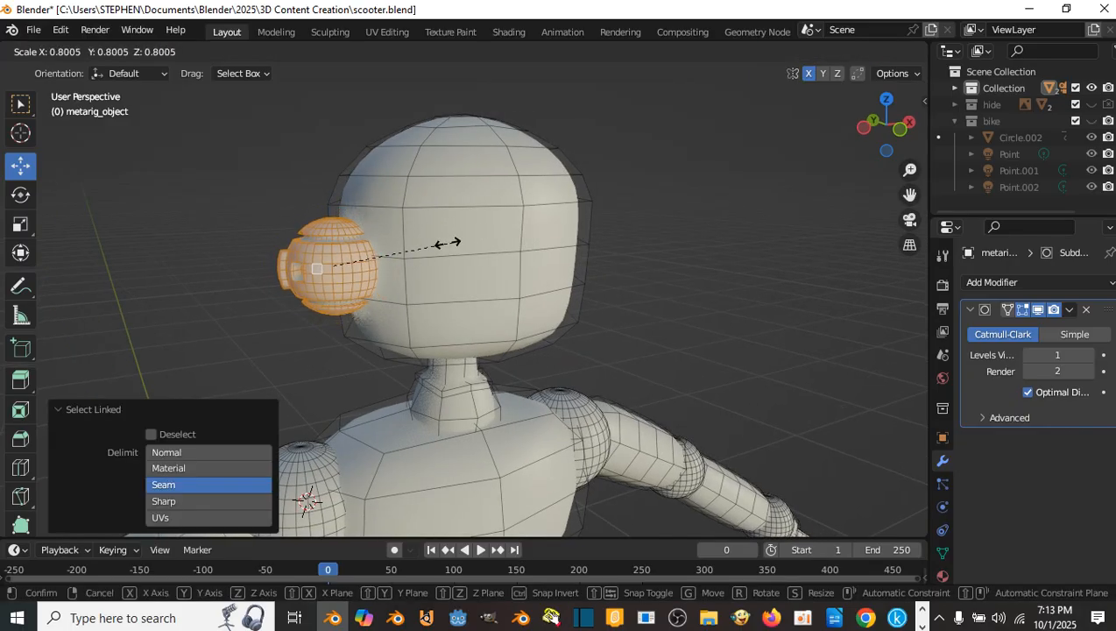
click(449, 241)
- Move the ear sphere 0.020705 m along X toward the head and raise it 0.007122 m along Z
middle_drag(364, 262, 281, 258)
key(g)
key(x)
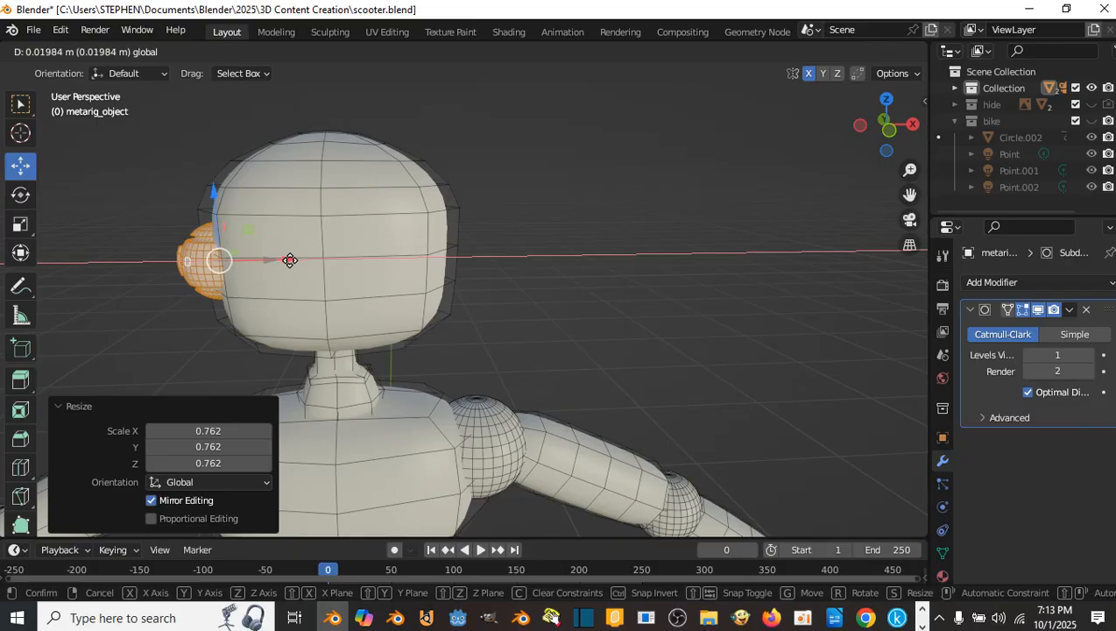
click(292, 260)
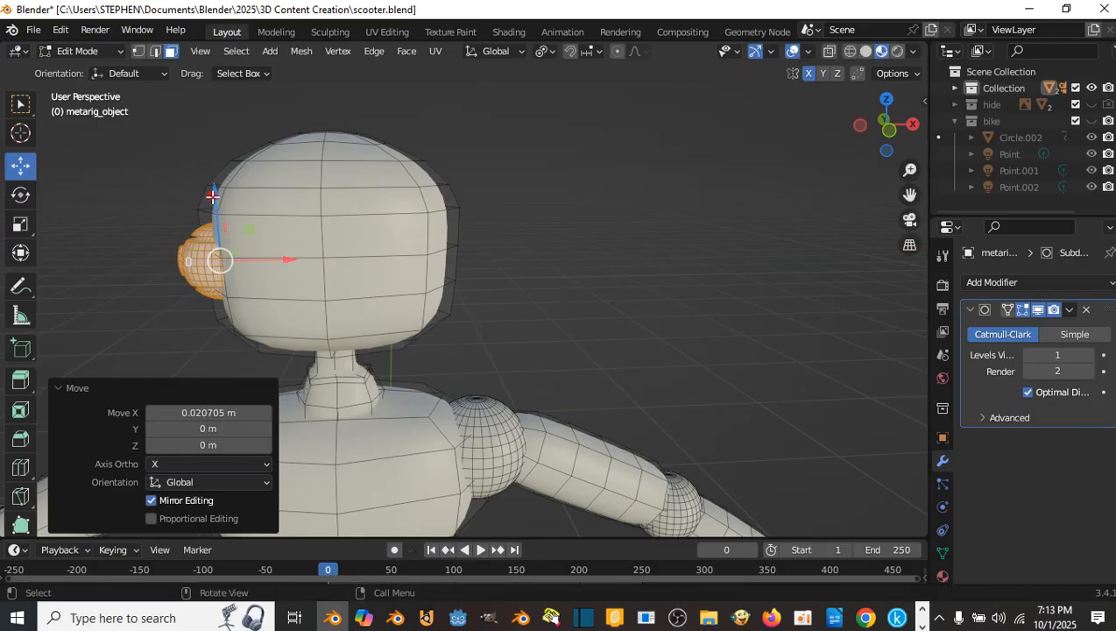
key(g)
key(z)
click(215, 250)
scroll(281, 234, down, 3)
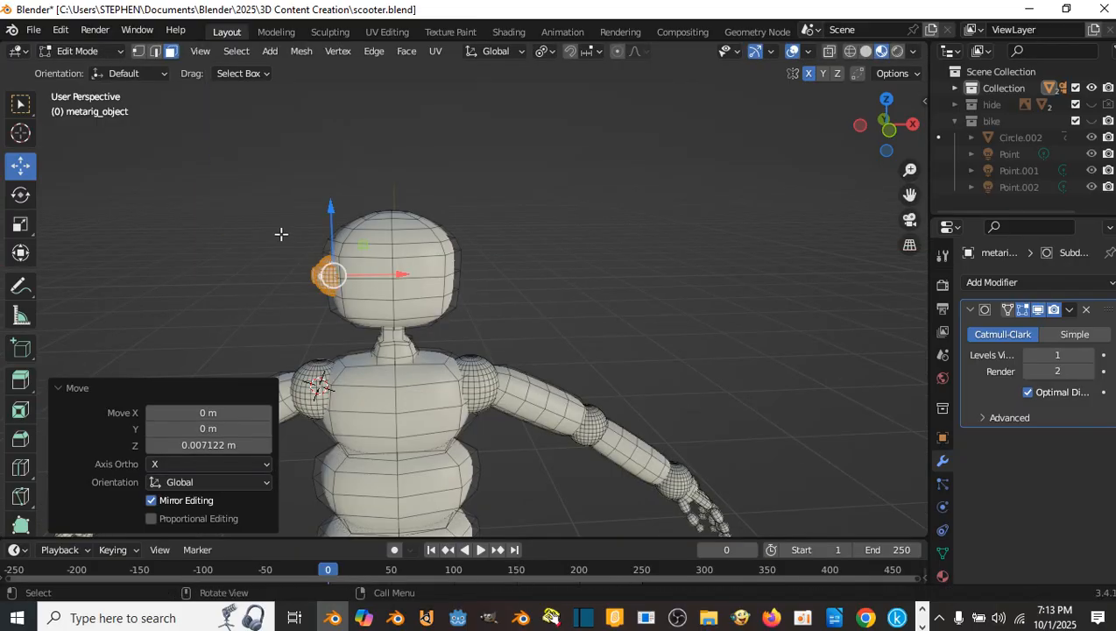
- Turn on X-ray and center the ear on the head in side view, moving it 0.003541 m and another 0.00123 m along Y
middle_drag(282, 233, 366, 246)
scroll(483, 288, up, 3)
middle_drag(483, 288, 512, 271)
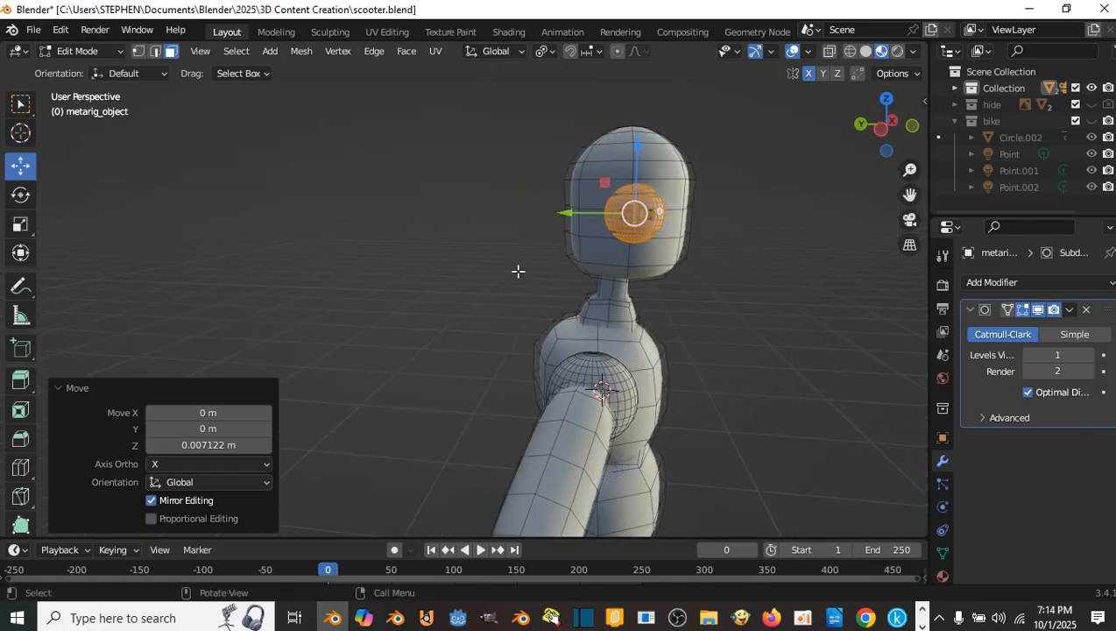
key(KP_3)
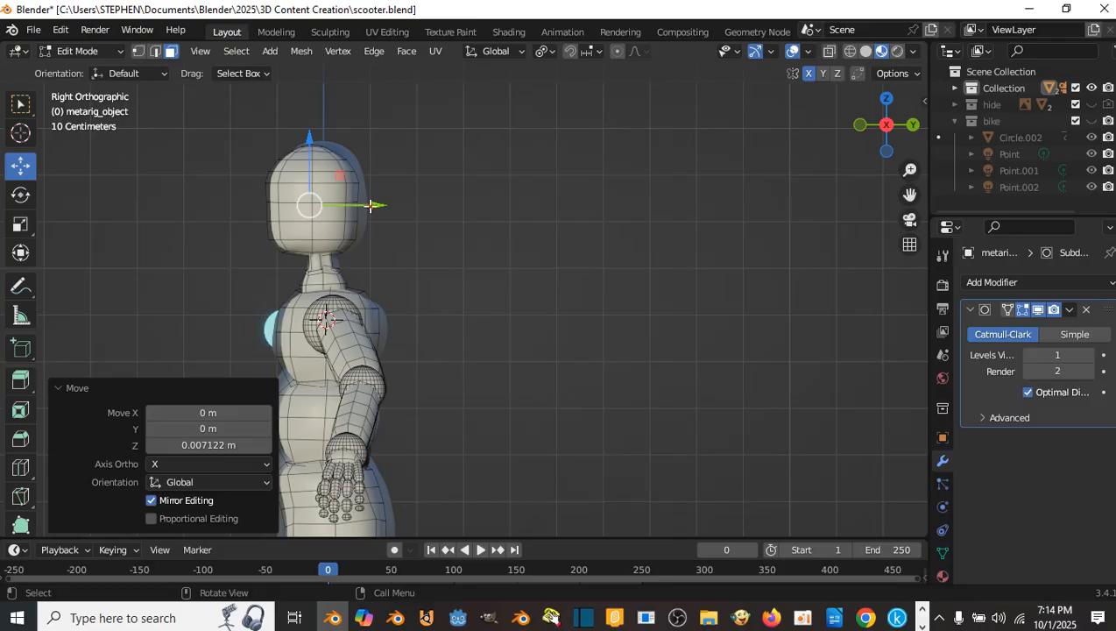
drag(370, 205, 374, 205)
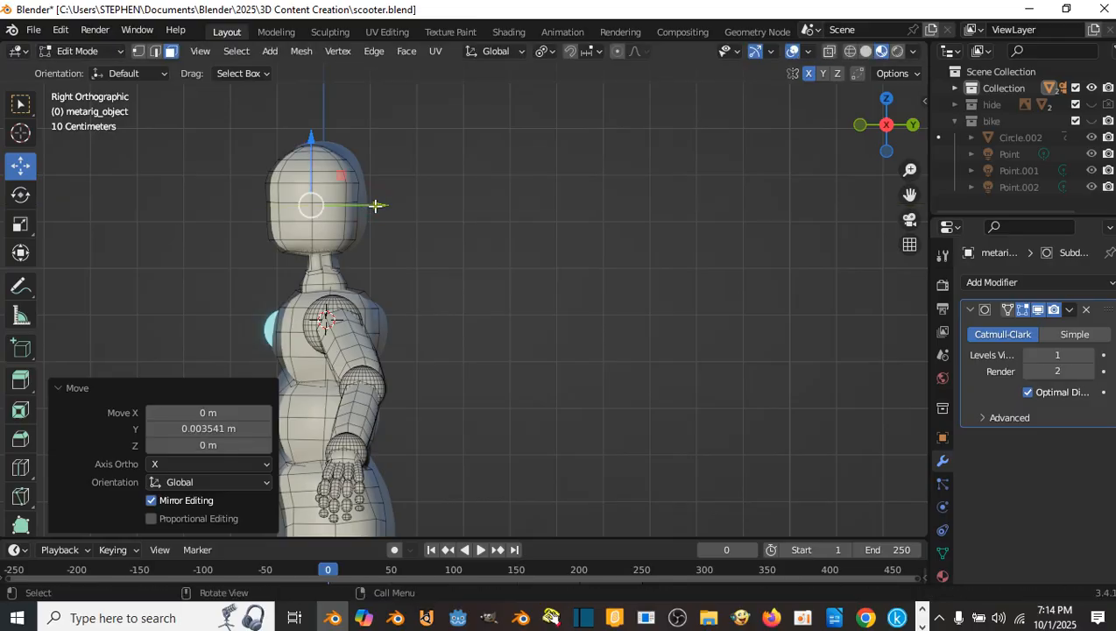
click(827, 56)
scroll(428, 159, up, 3)
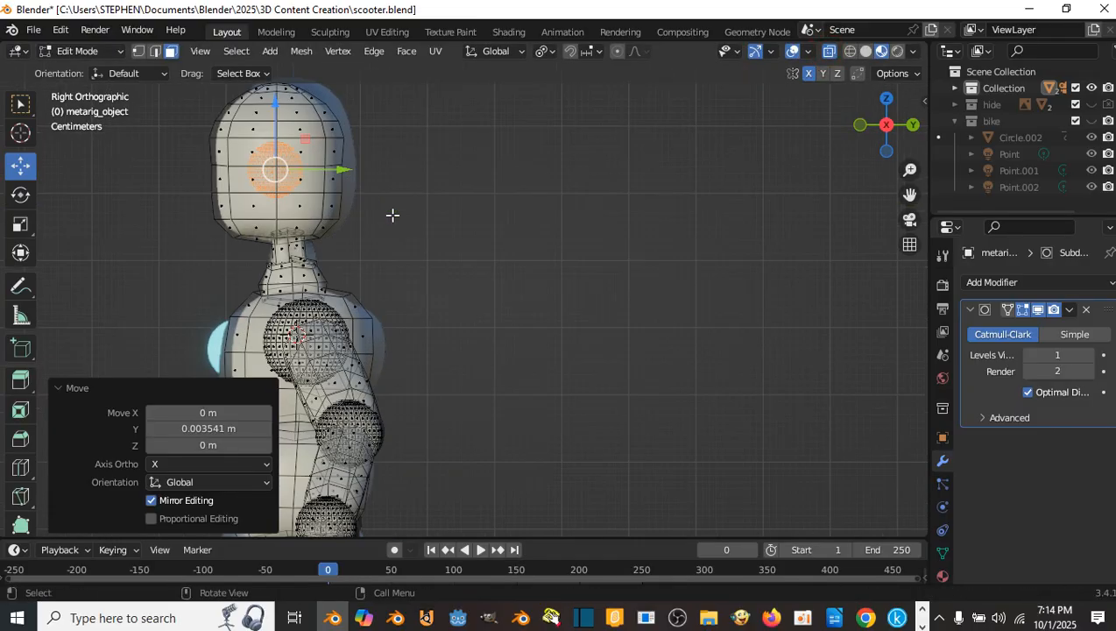
shift+middle_drag(368, 189, 406, 199)
drag(383, 179, 384, 179)
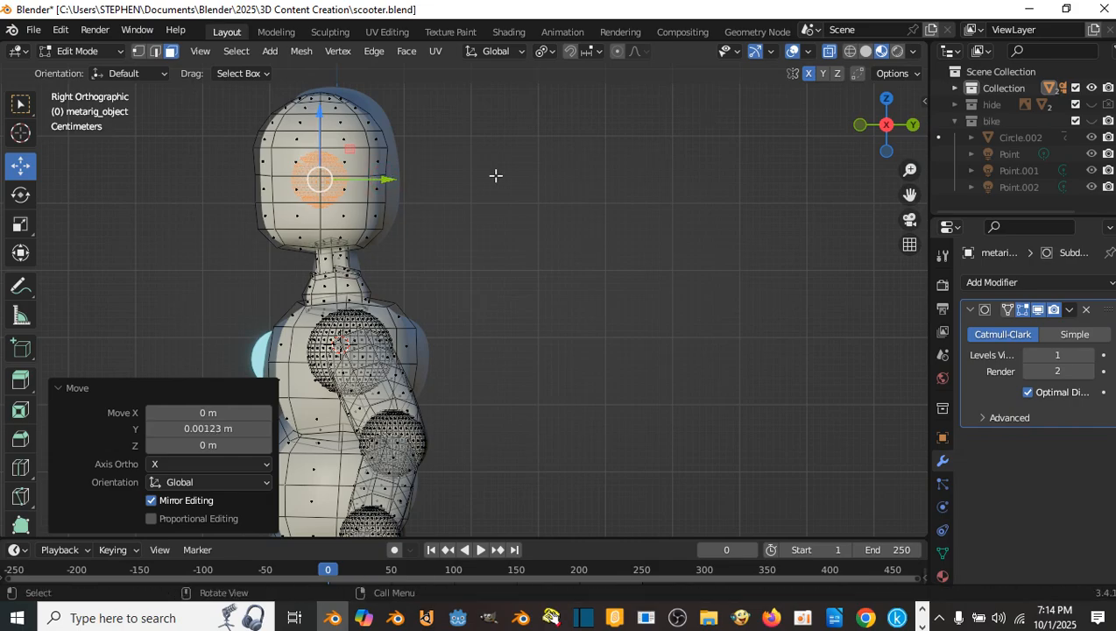
- Duplicate the ear sphere in place and move the copy 0.21748 m along X to the opposite side of the head
middle_drag(495, 176, 541, 219)
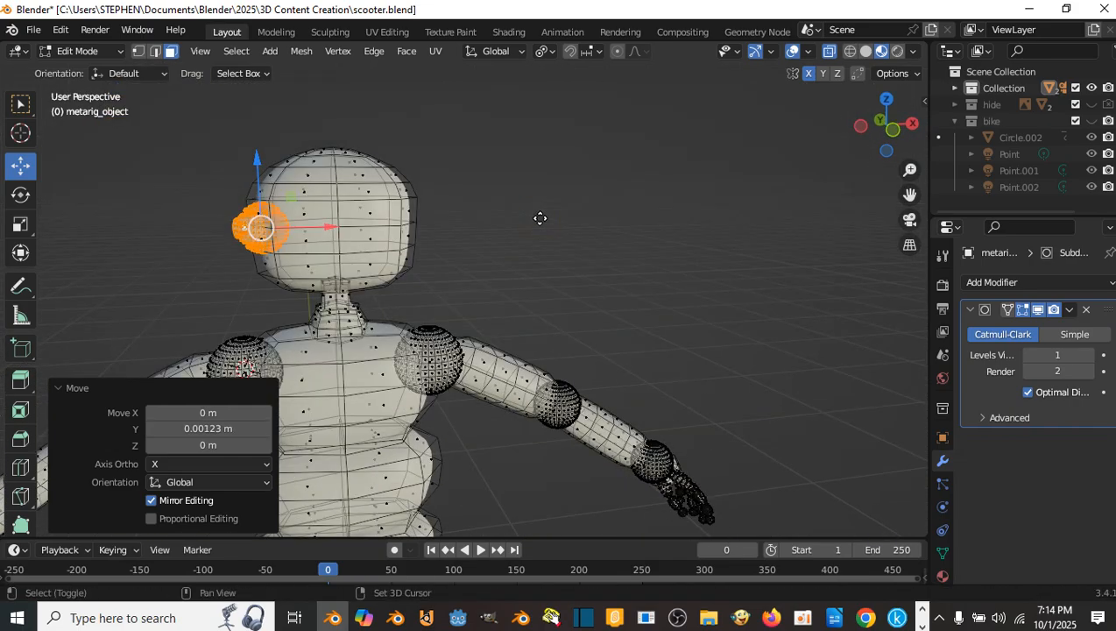
key(shift+d)
right_click(541, 219)
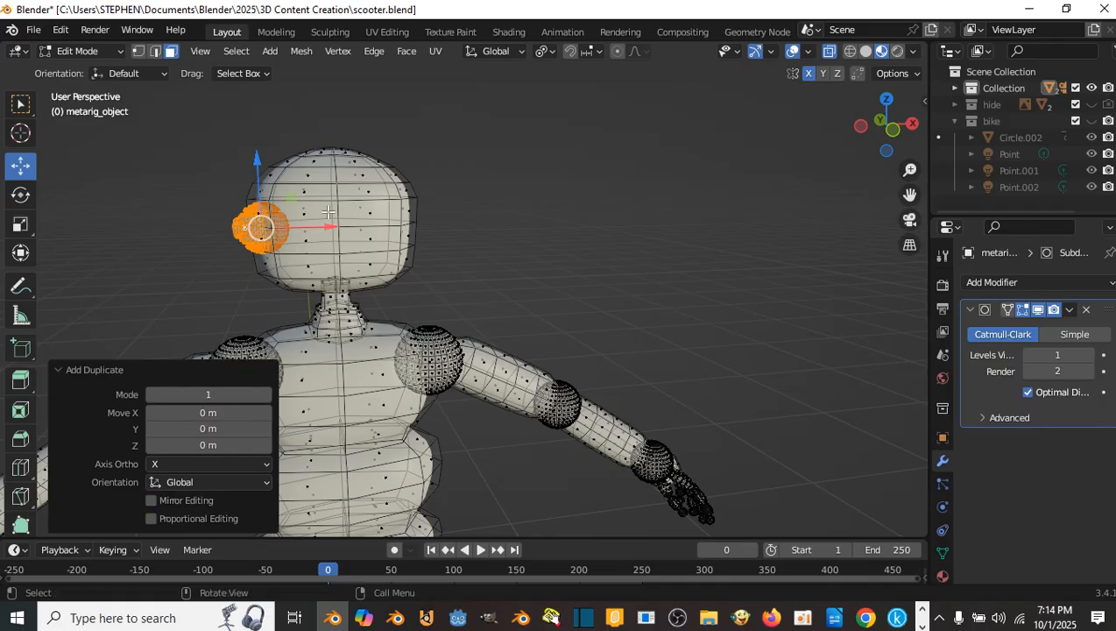
drag(322, 224, 460, 236)
- Turn off X-ray and shift the copied ear another 0.013526 m outward along X in front view
key(KP_1)
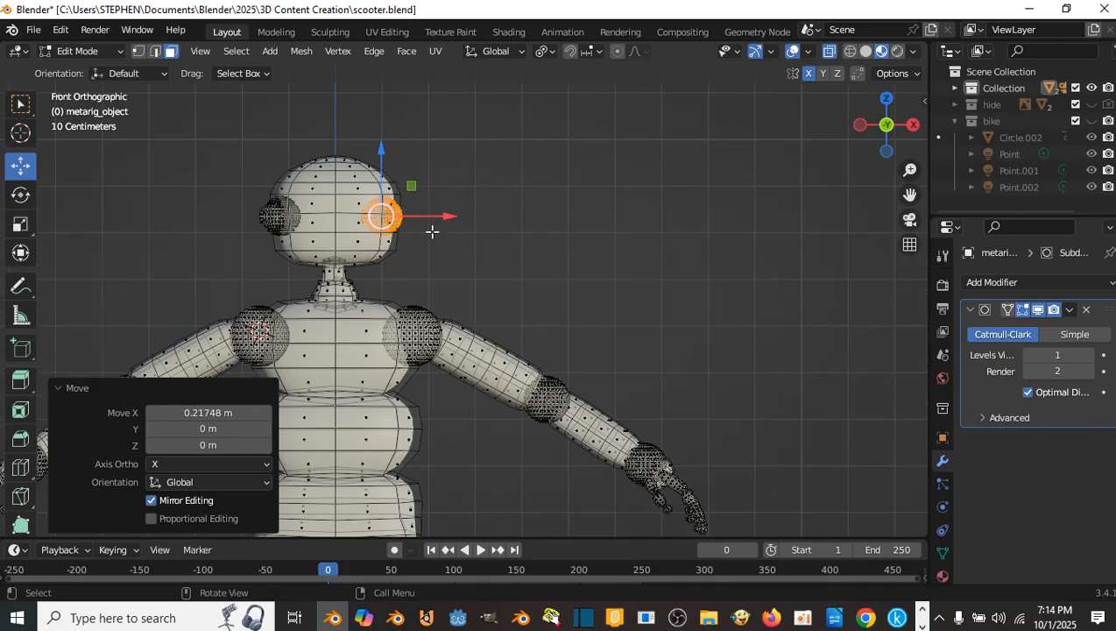
click(832, 52)
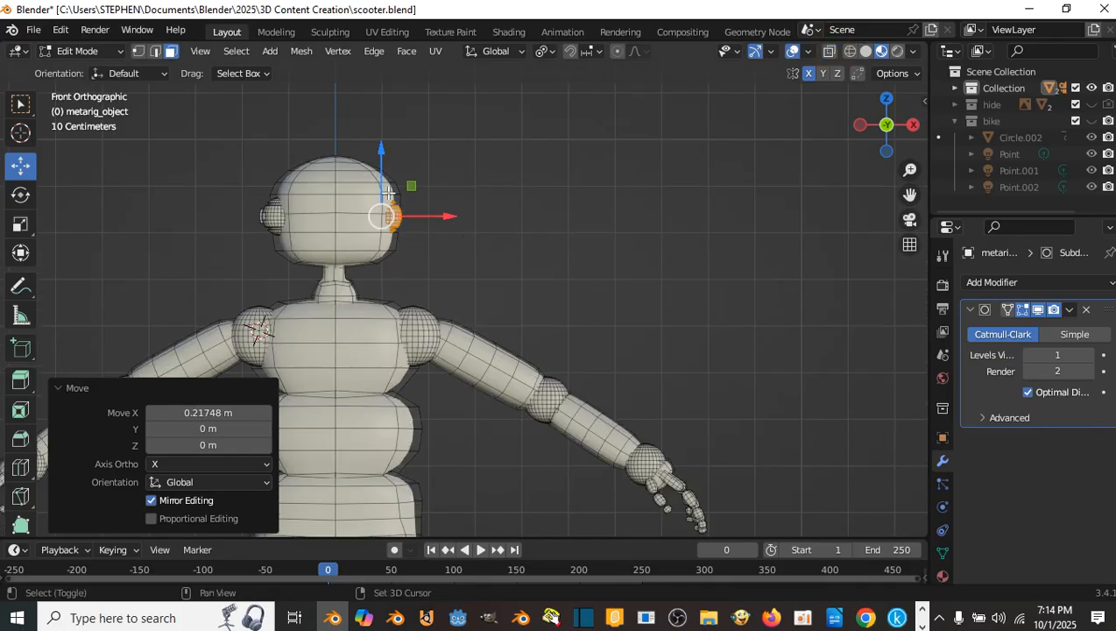
scroll(460, 219, up, 2)
drag(496, 193, 500, 194)
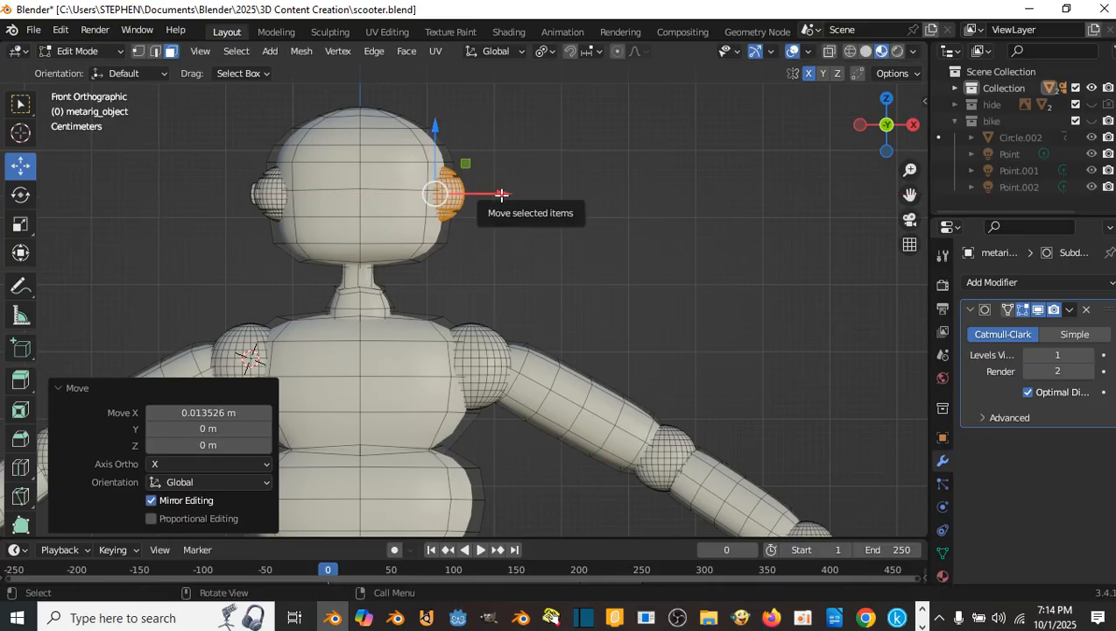
- Rotate the copied ear 180° about Z so its details face outward, and move it 0.006148 m along X
text(rz18)
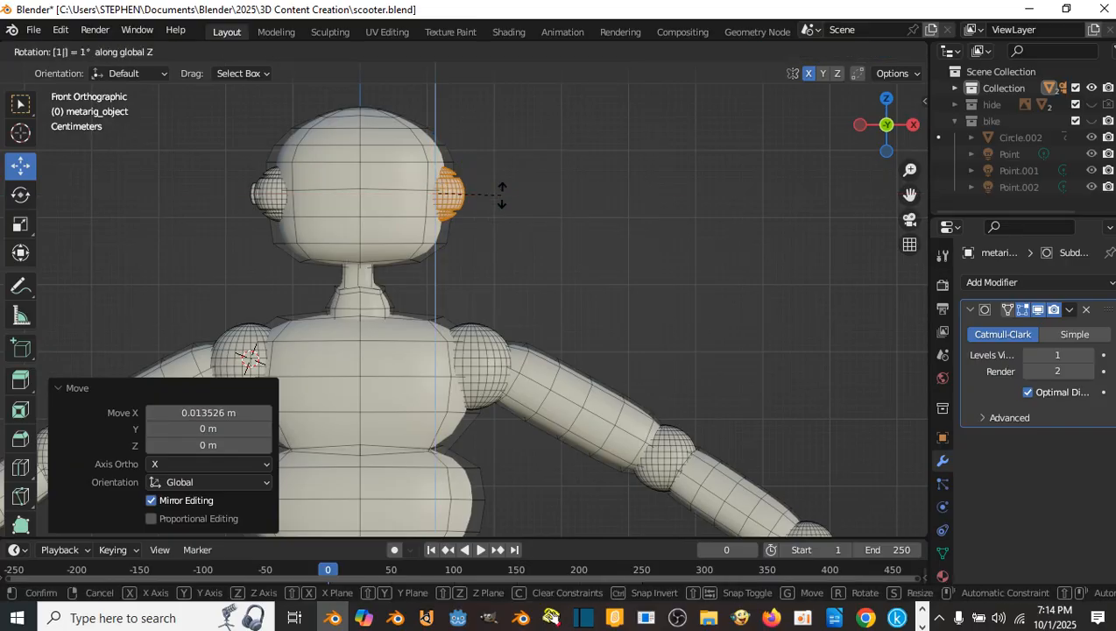
text(0)
key(Return)
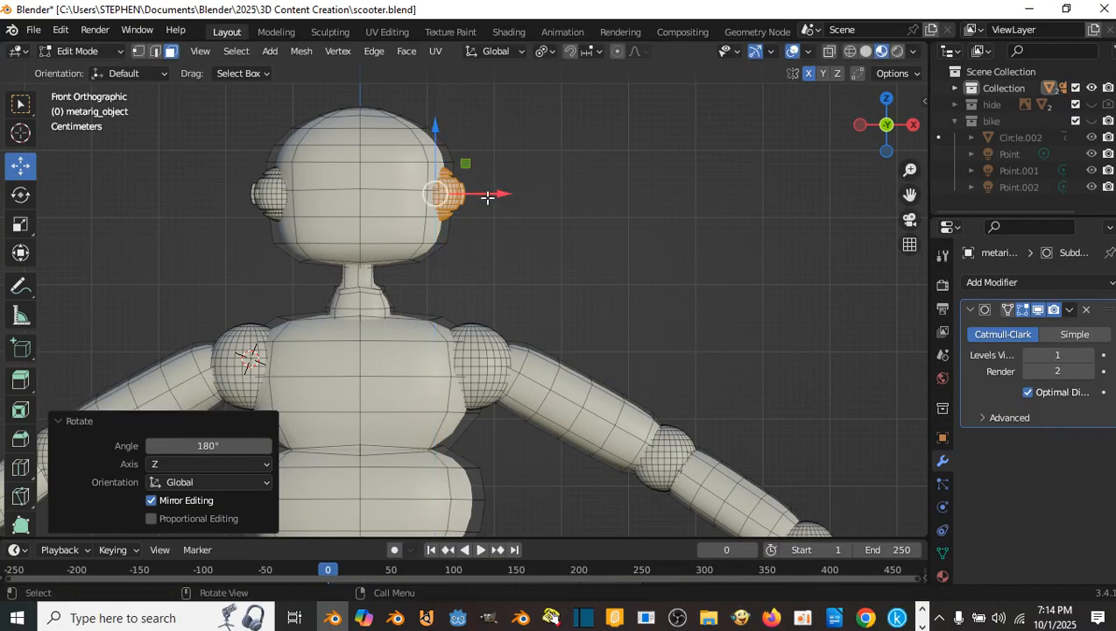
drag(488, 197, 499, 195)
- Rotate the copied ear 180° about the X axis so its square recess mirrors the original ear's
middle_drag(543, 204, 471, 309)
scroll(418, 242, up, 3)
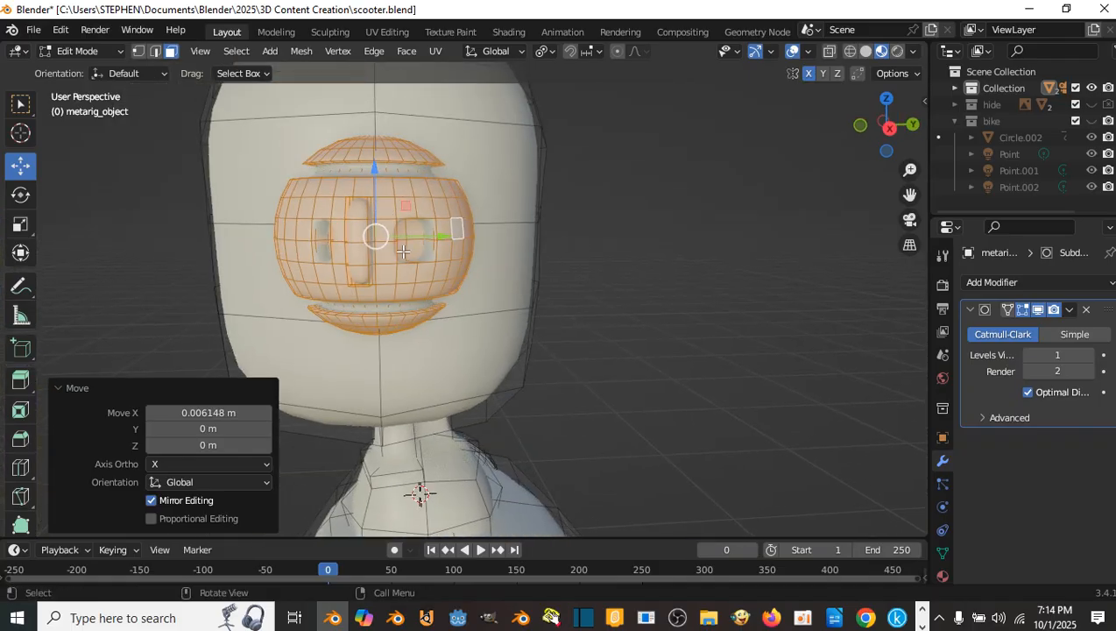
key(r)
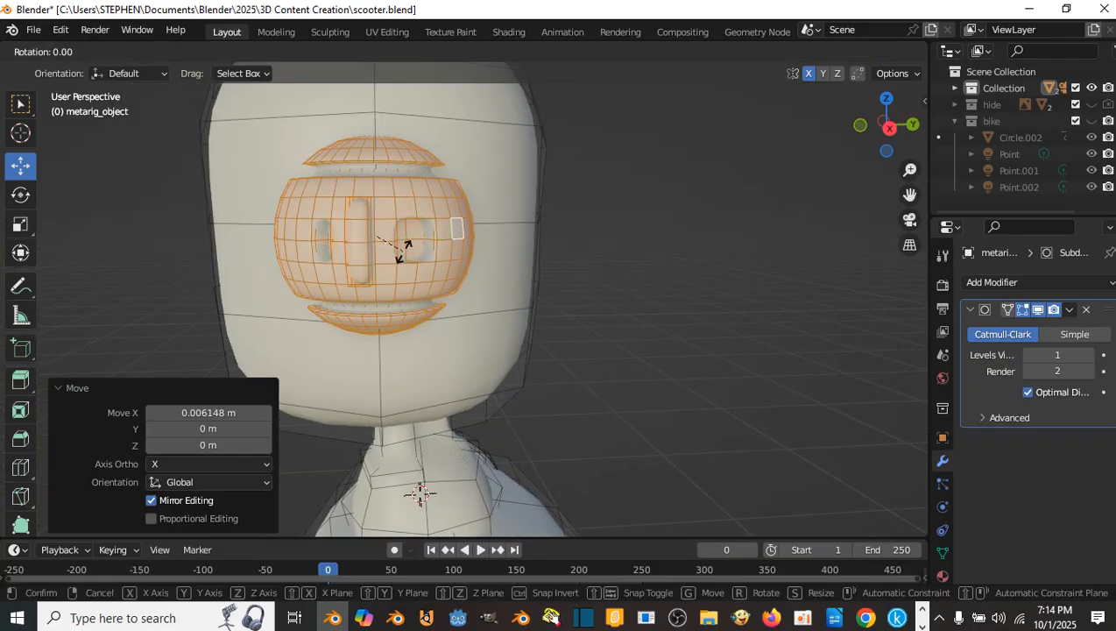
key(x)
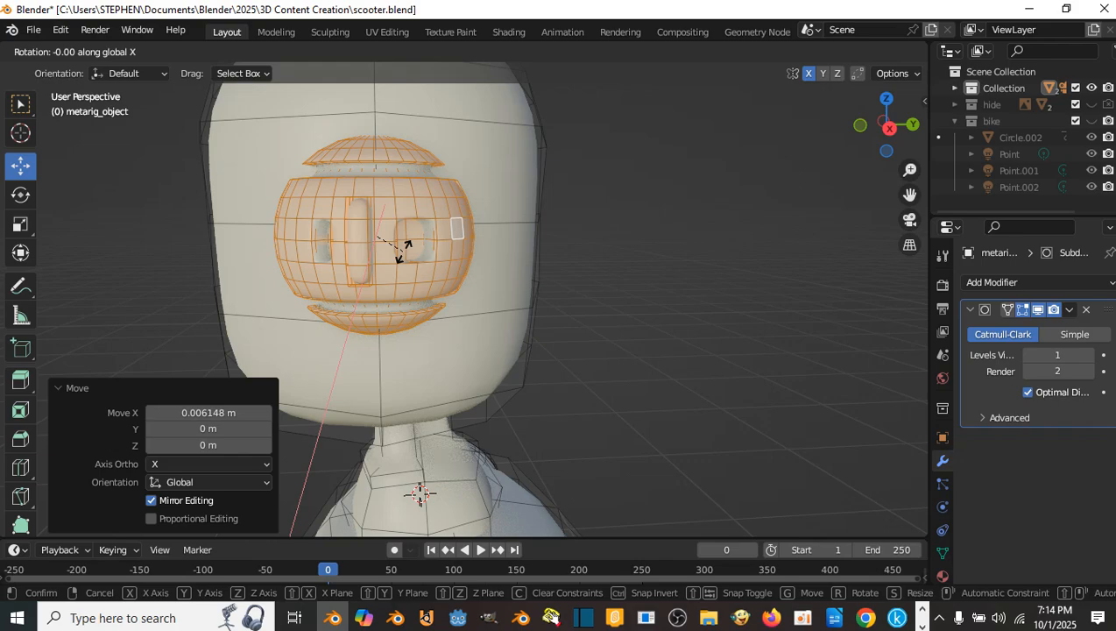
text(1)
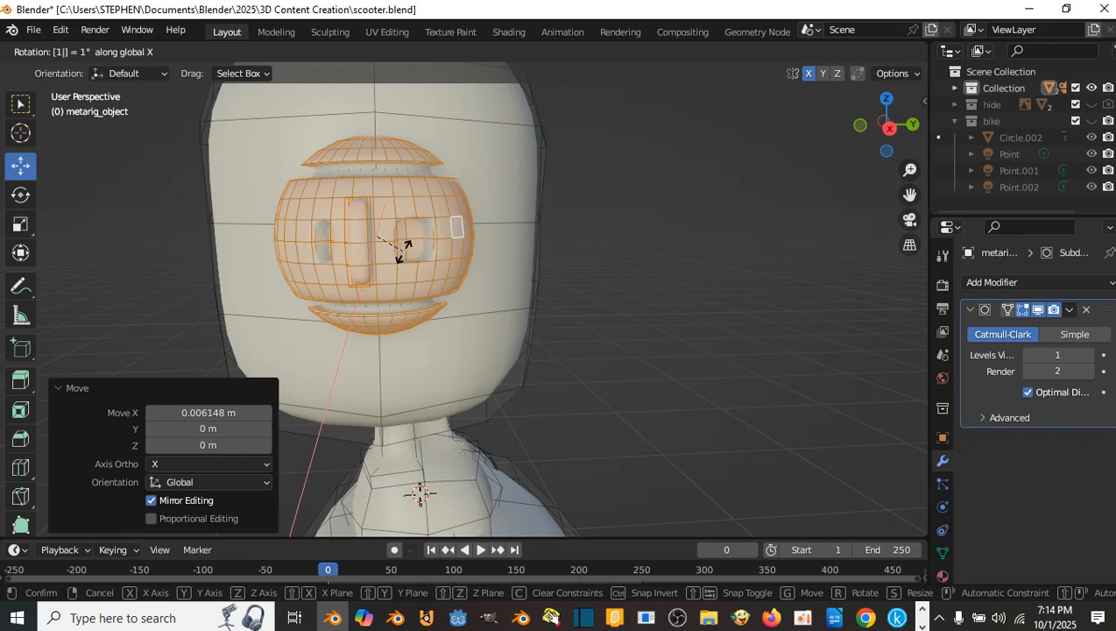
text(80)
key(Return)
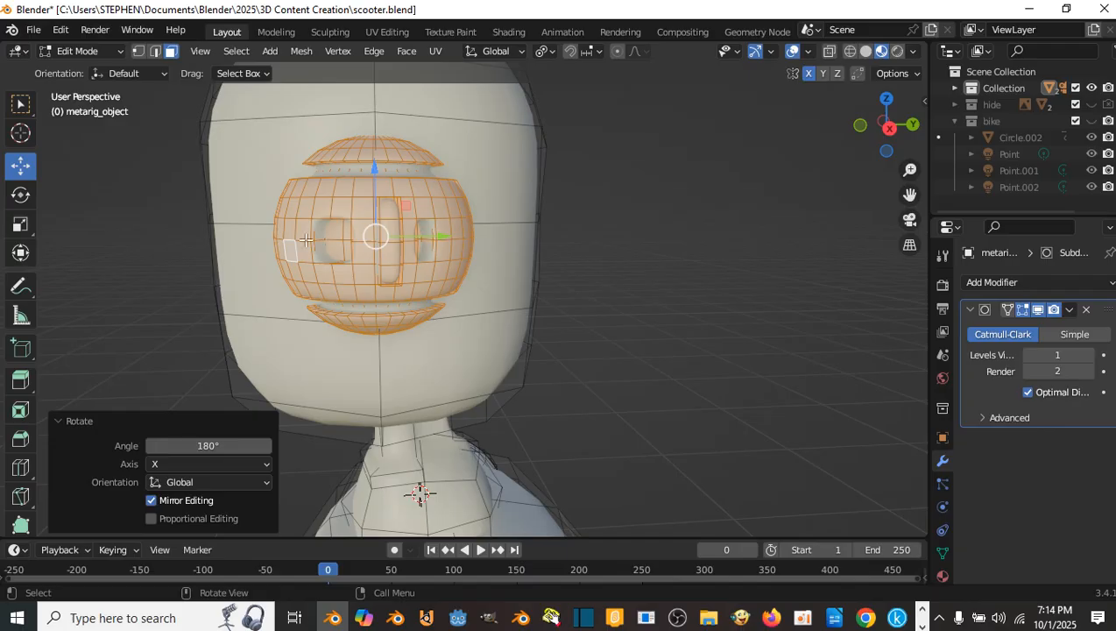
- Compare both ears from the front and nudge the copied ear slightly inward along X to match the other ear's protrusion
scroll(325, 235, down, 4)
middle_drag(372, 360, 585, 242)
middle_drag(453, 377, 510, 392)
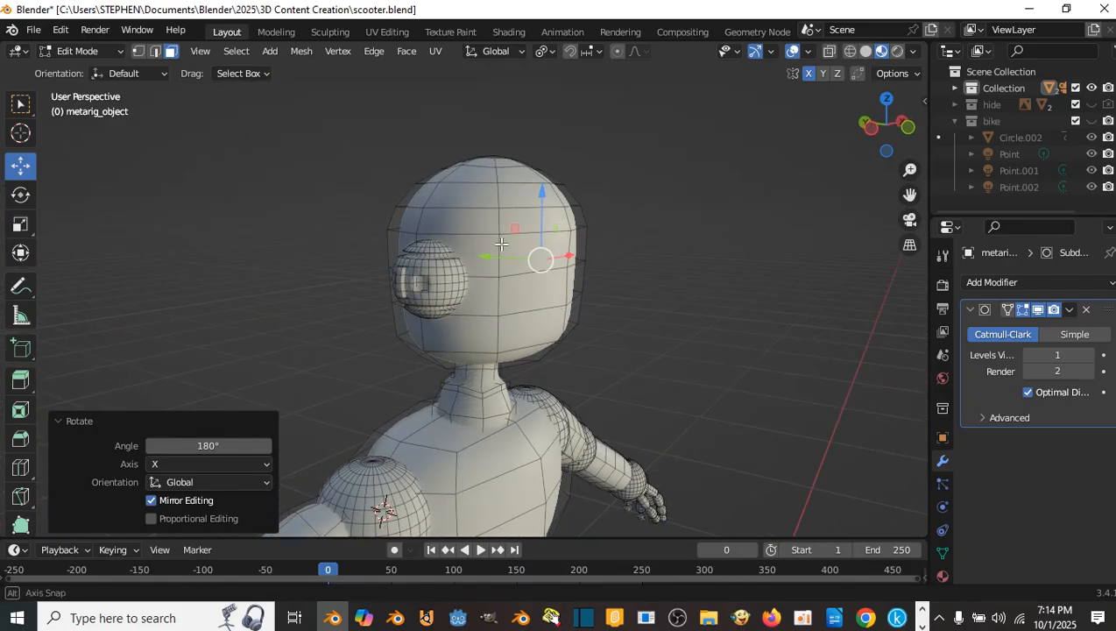
scroll(510, 392, up, 1)
middle_drag(503, 270, 593, 276)
key(Tab)
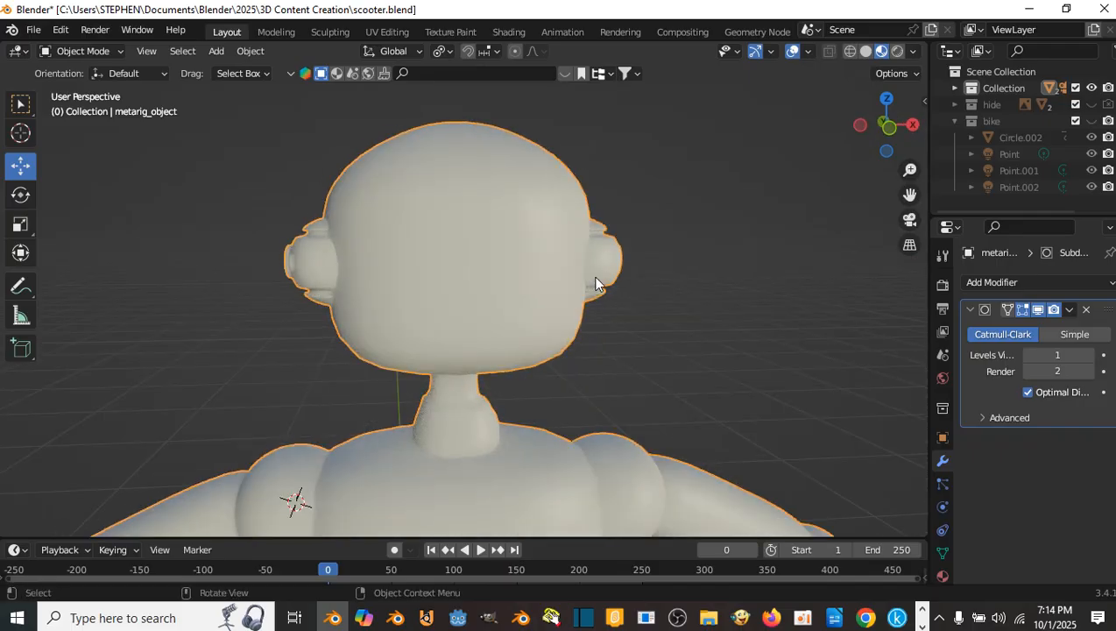
middle_click(597, 277)
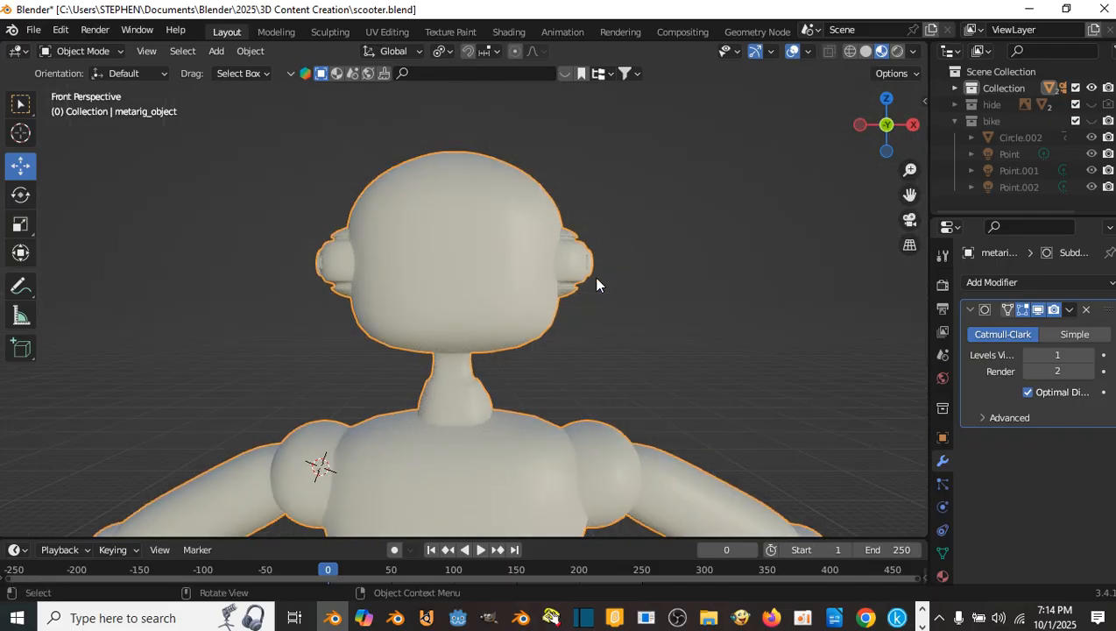
key(grave)
click(499, 262)
key(Tab)
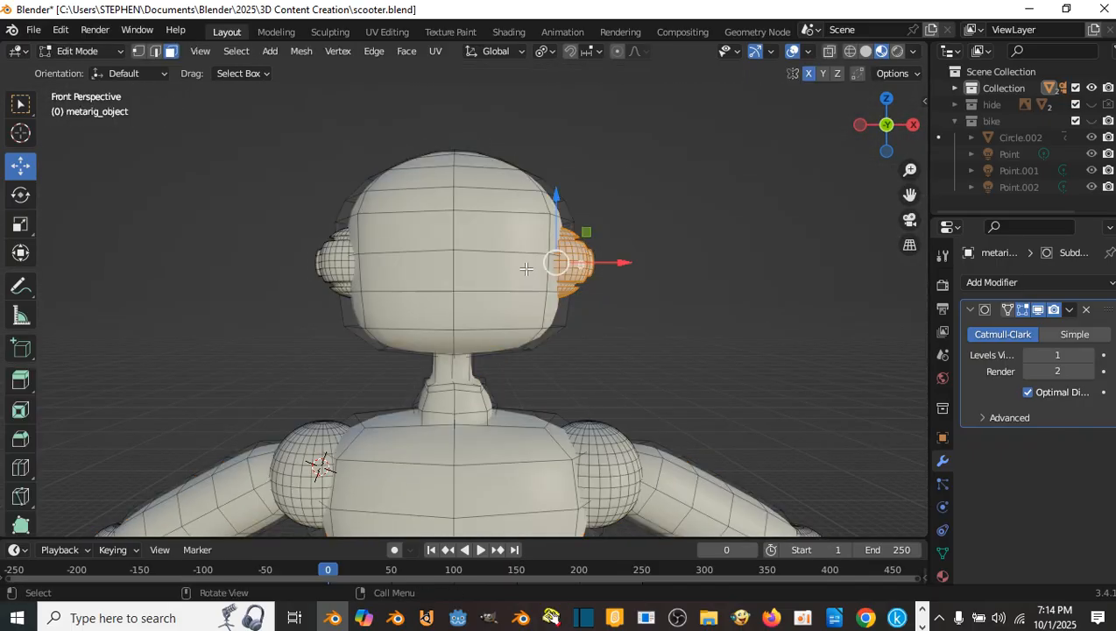
drag(618, 263, 613, 264)
key(Tab)
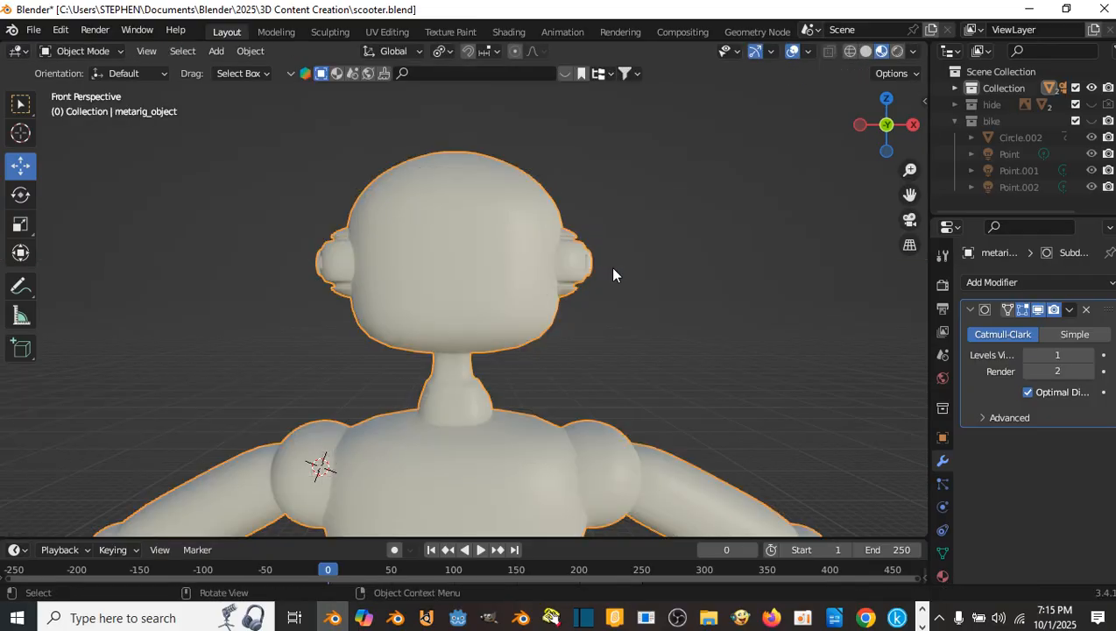
- Save scooter.blend with both ears in place
middle_drag(609, 266, 460, 276)
key(ctrl+s)
scroll(496, 303, down, 4)
scroll(481, 304, up, 2)
scroll(568, 264, down, 3)
scroll(518, 286, up, 3)
- Add a vertical loop cut midway through each half of the head, one on either side of the center line
key(Tab)
scroll(486, 268, up, 2)
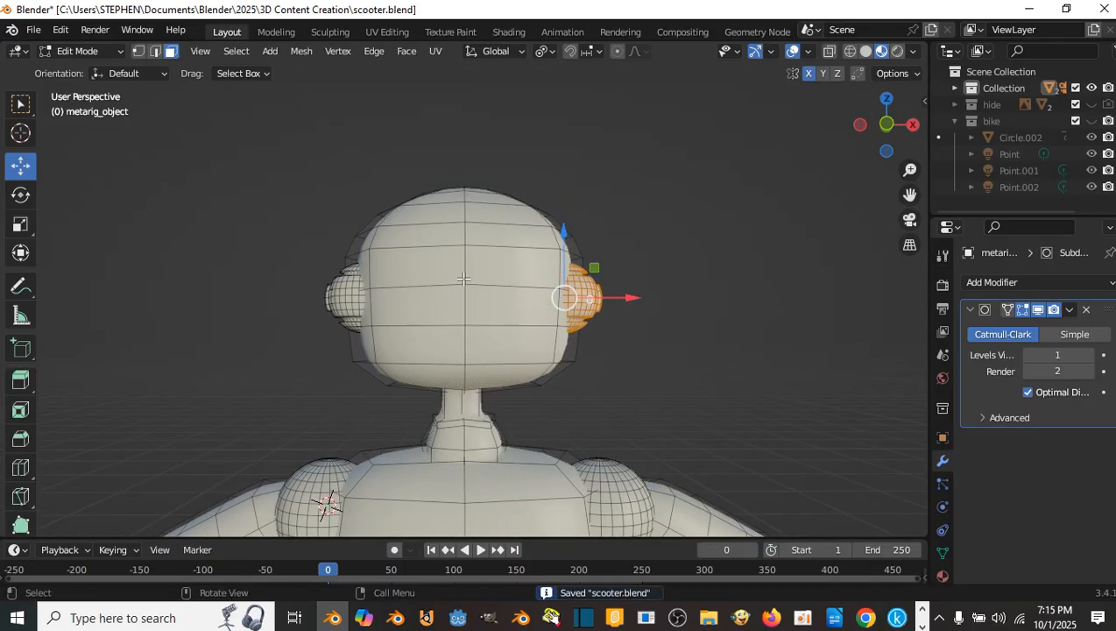
click(447, 273)
shift+click(486, 278)
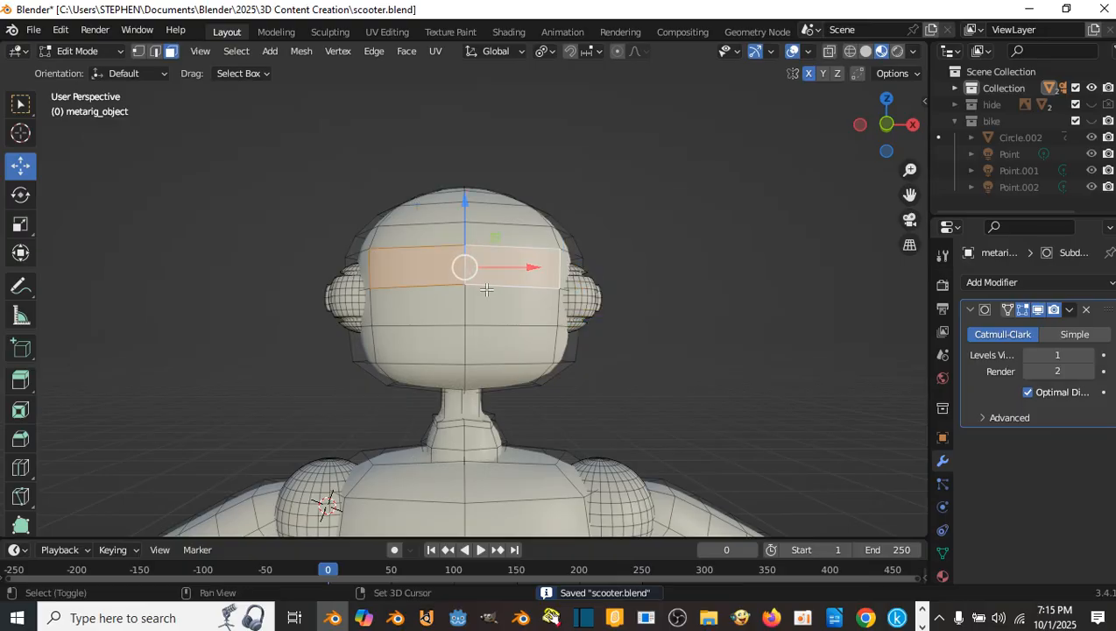
middle_drag(484, 288, 514, 306)
shift+right_click(525, 312)
shift+click(526, 312)
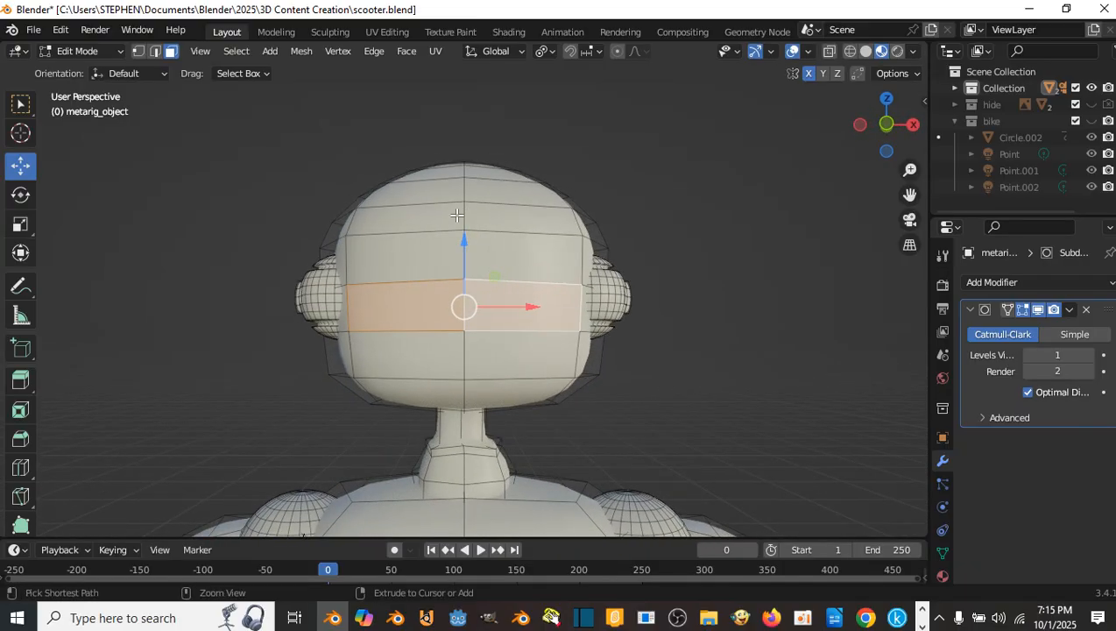
key(ctrl+r)
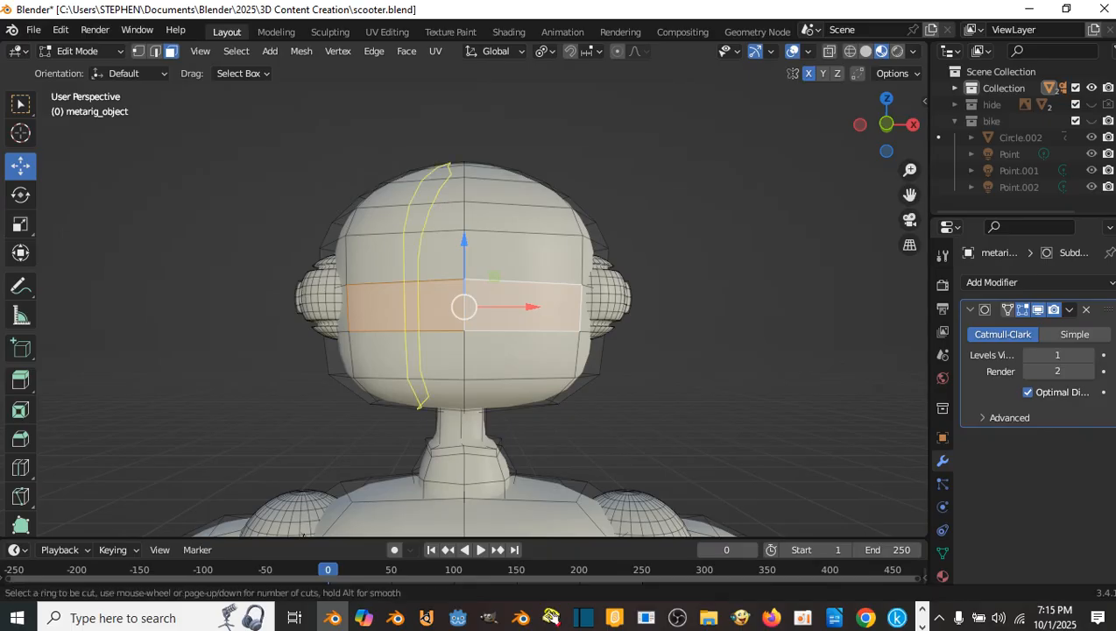
click(446, 205)
click(446, 205)
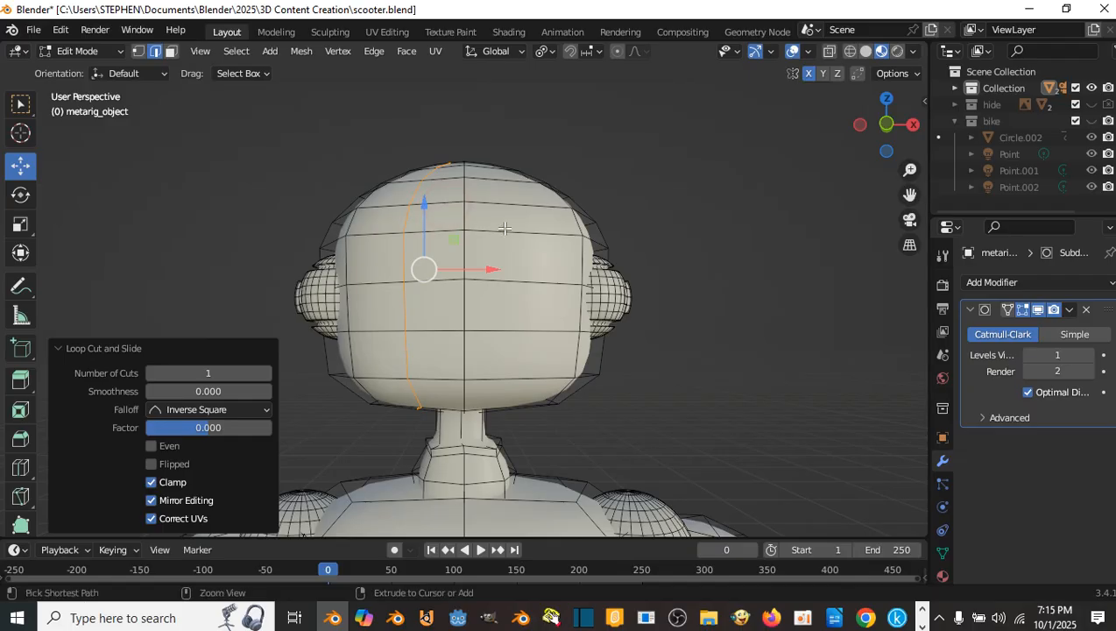
key(ctrl+r)
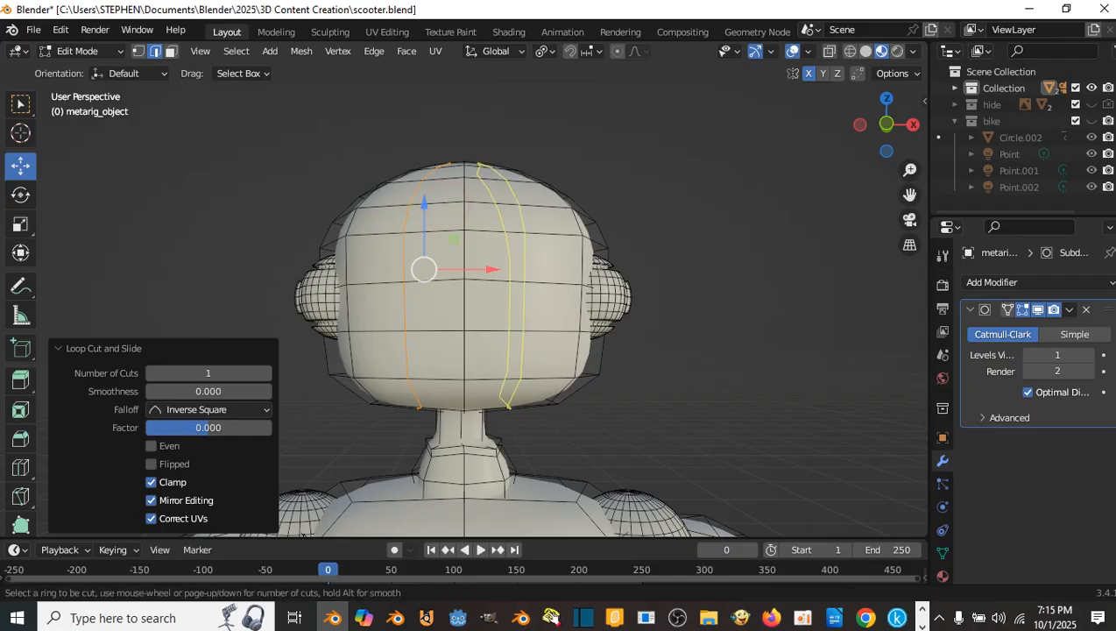
click(472, 229)
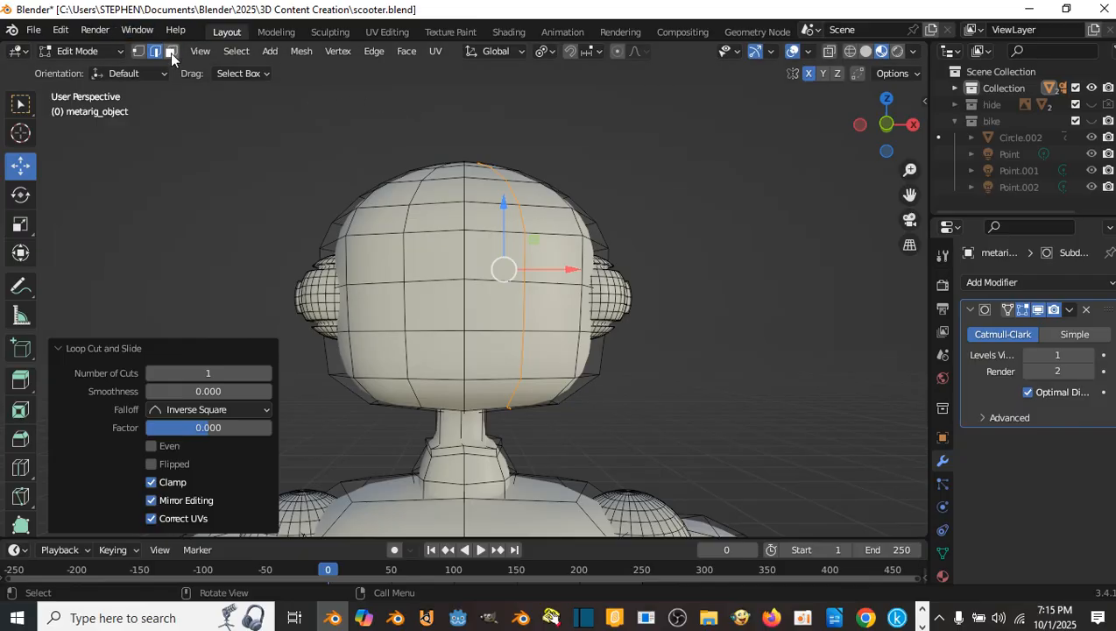
- Select the four adjacent front faces that span the head at eye level between the ears
click(425, 304)
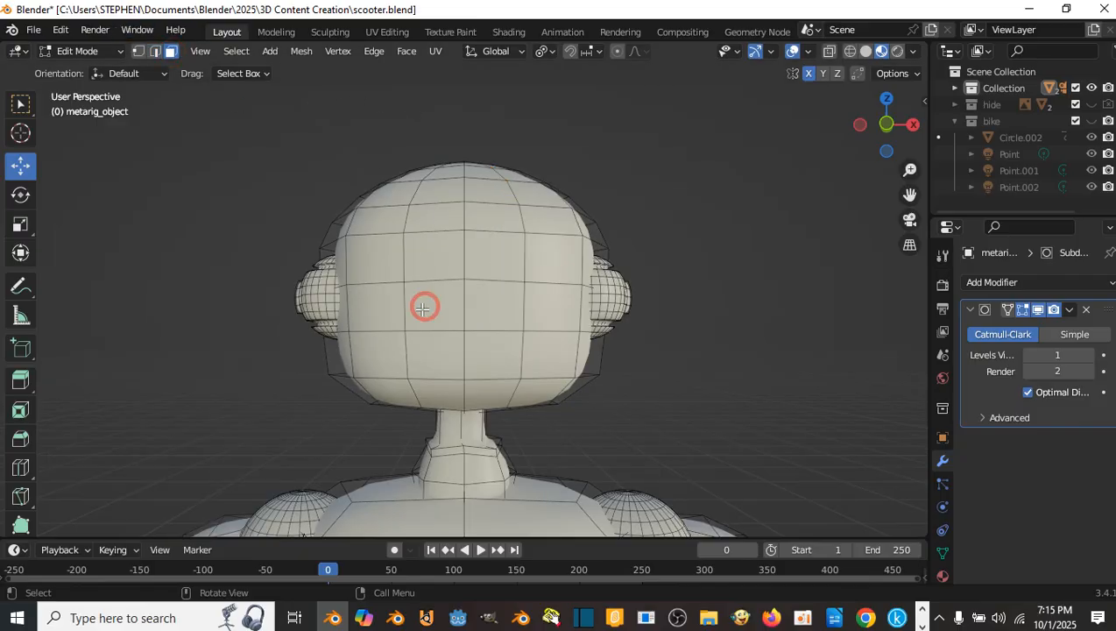
shift+click(383, 297)
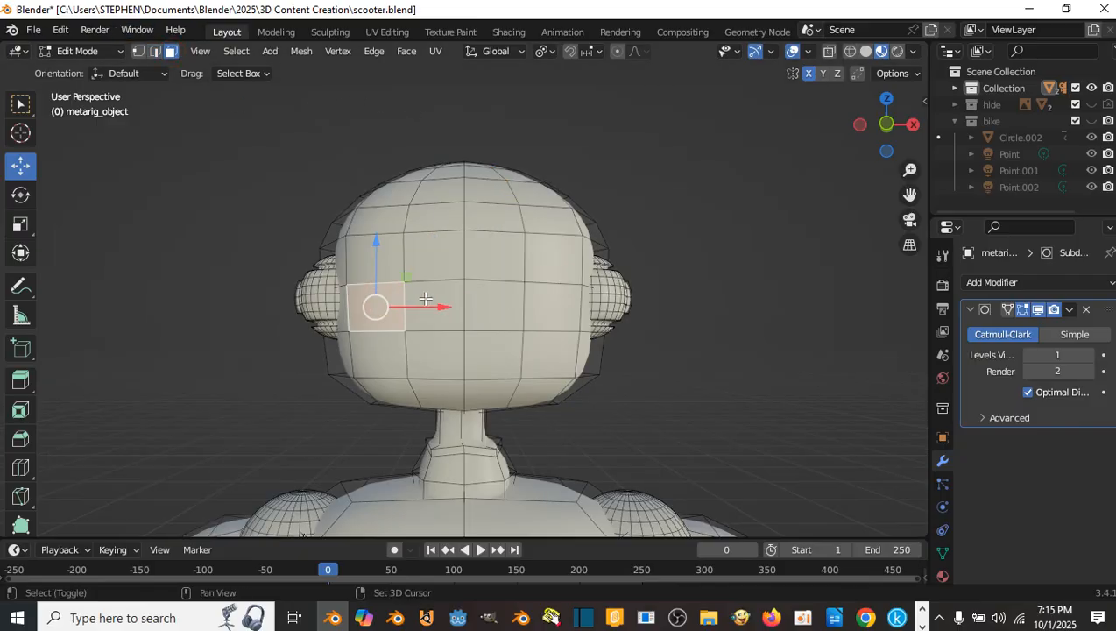
shift+click(450, 300)
shift+click(481, 304)
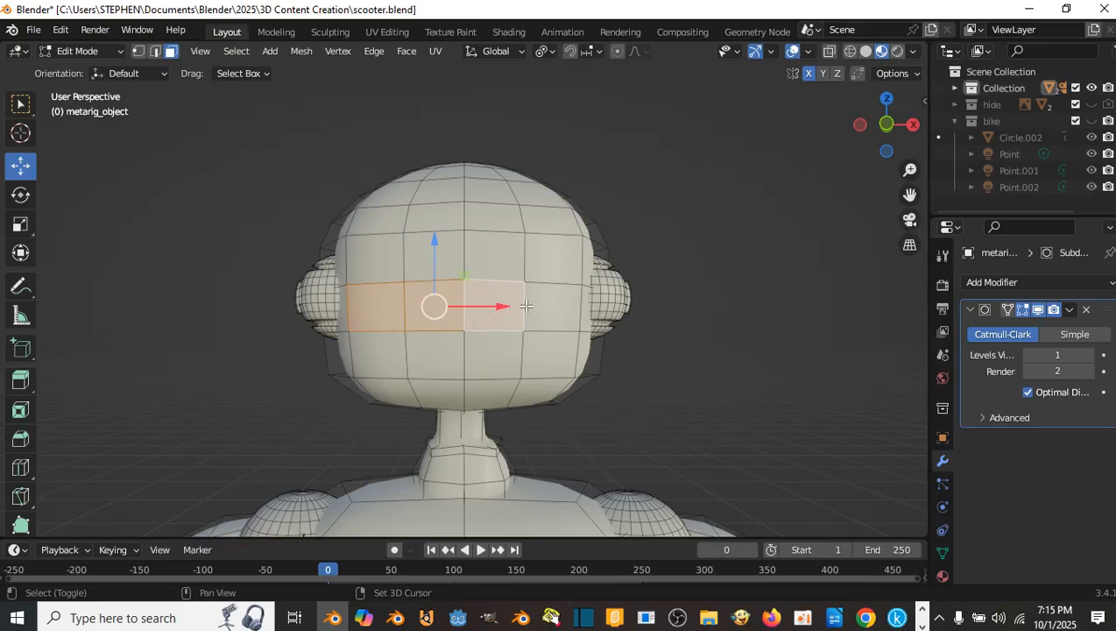
shift+click(552, 304)
middle_drag(490, 296, 515, 305)
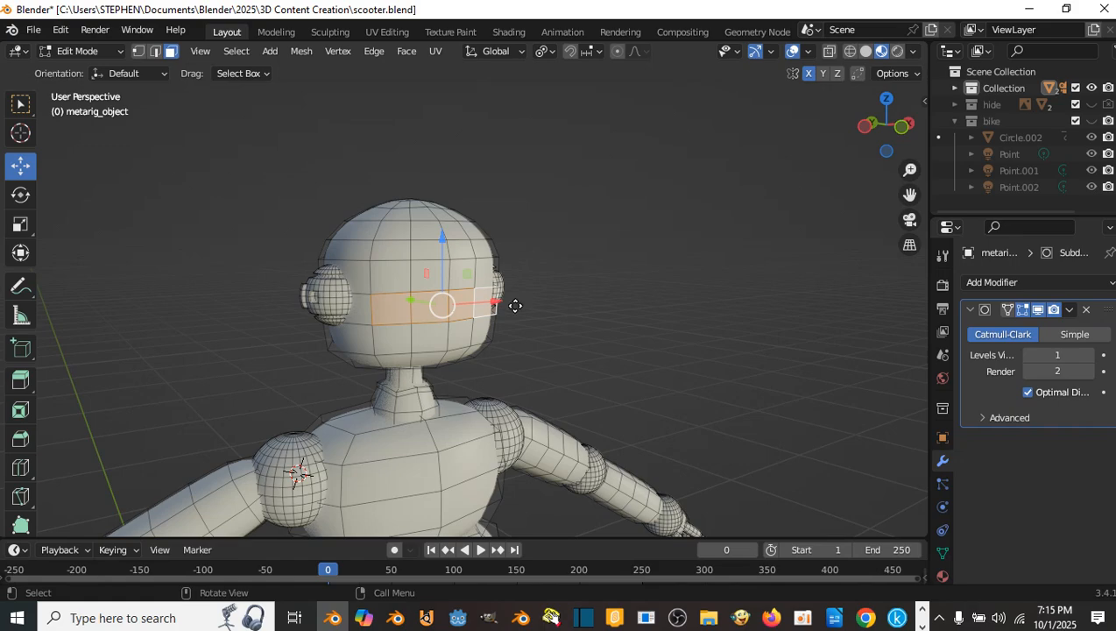
key(e)
right_click(515, 306)
middle_drag(565, 286, 577, 253)
key(s)
right_click(551, 289)
scroll(577, 253, up, 3)
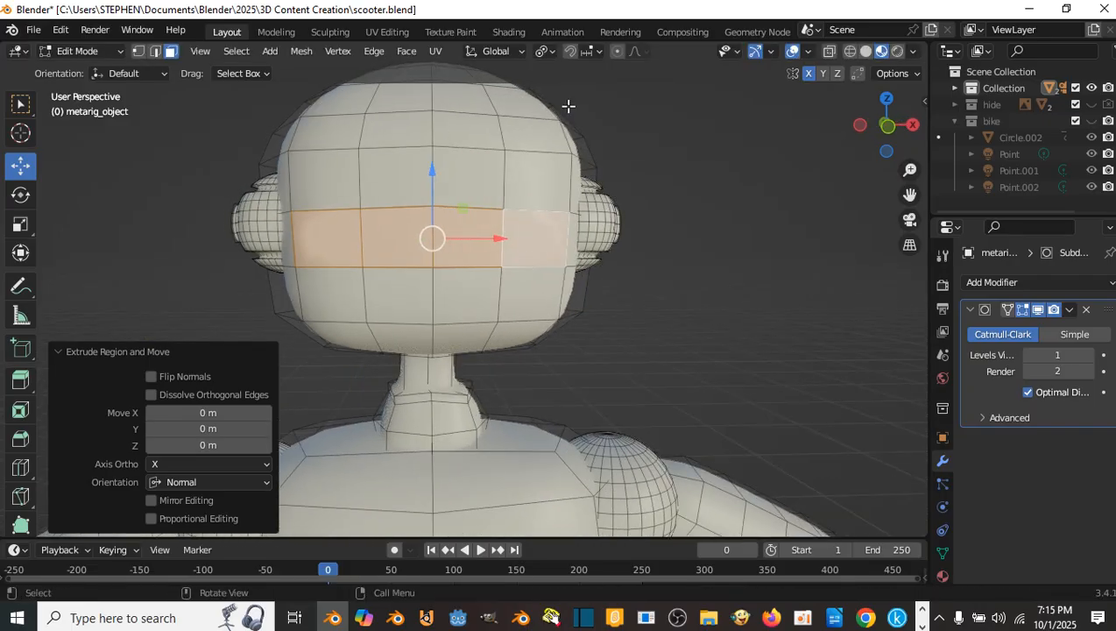
- Set the transform pivot to Median Point, then try scaling the eye-level faces to 0.890 and undo the scaling
click(545, 51)
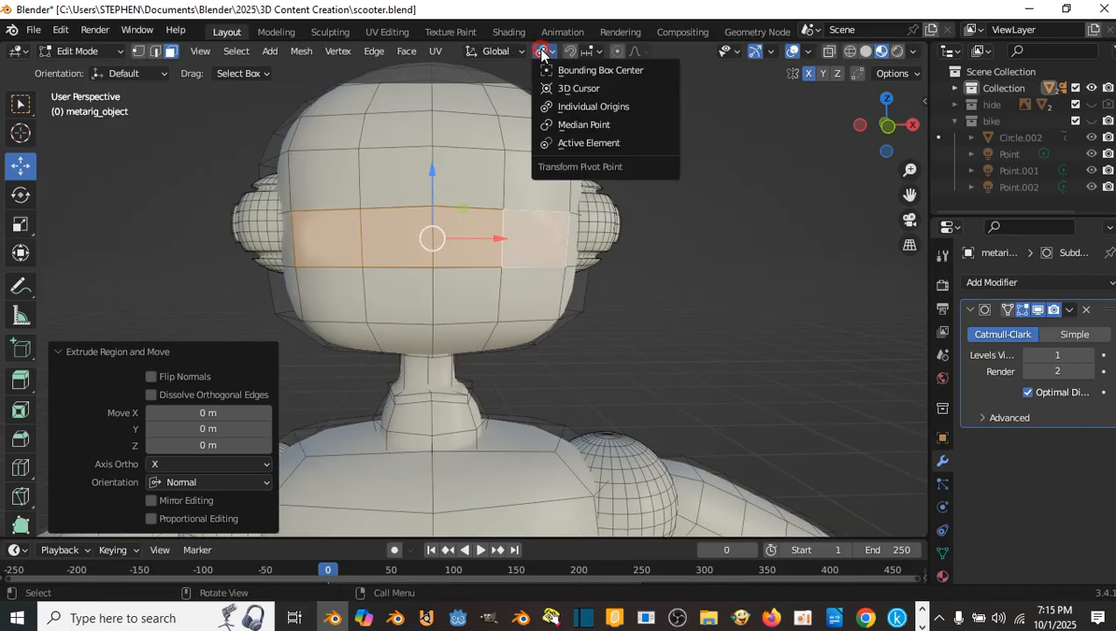
click(568, 124)
key(s)
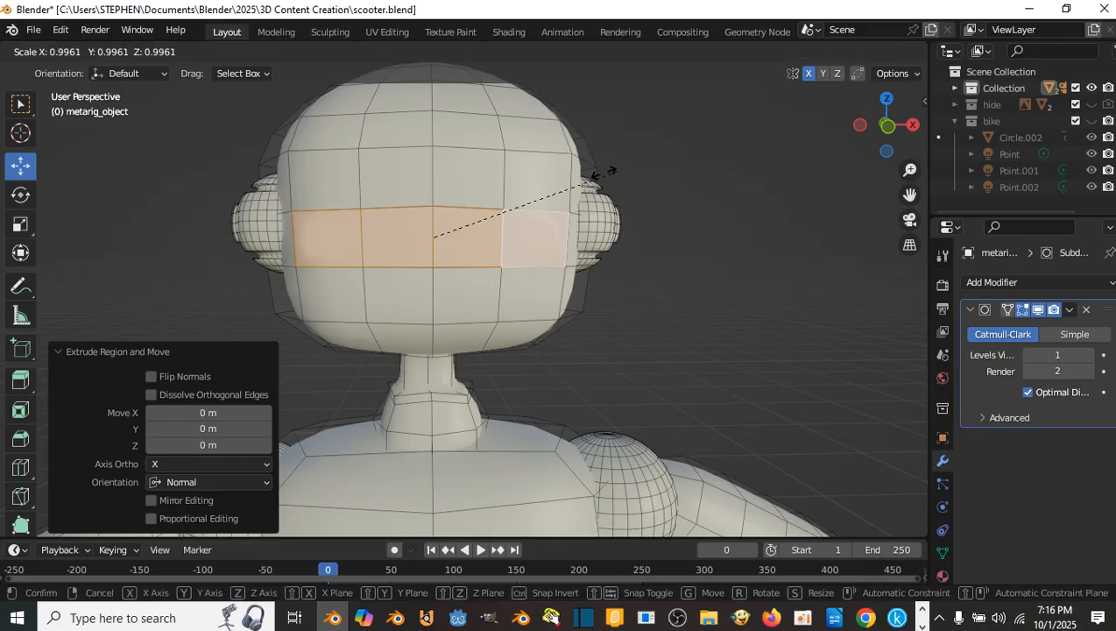
click(595, 173)
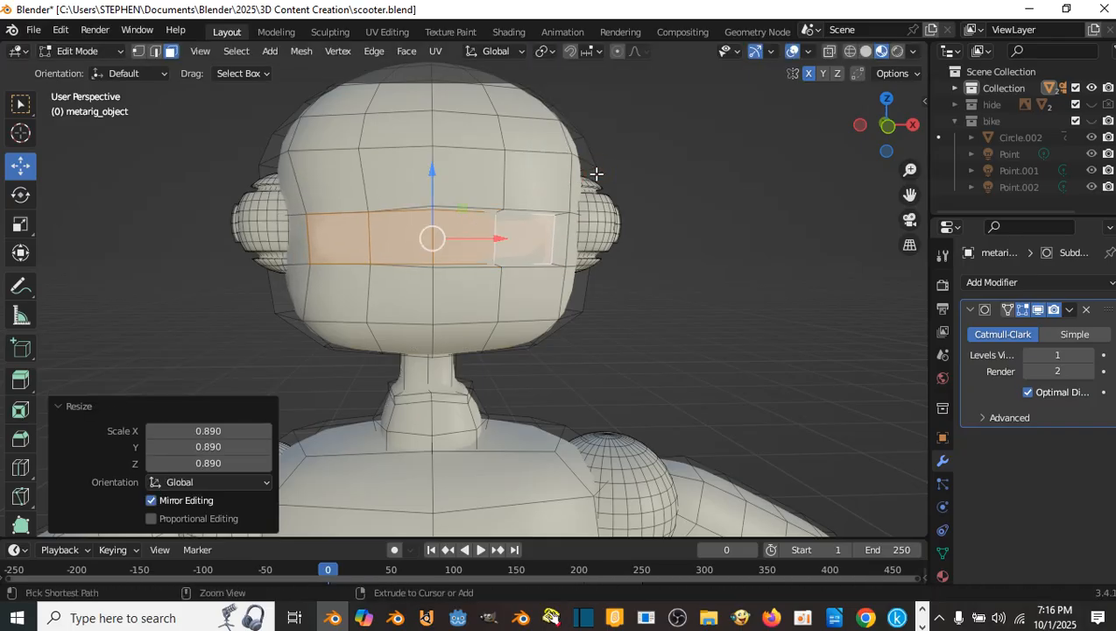
key(ctrl+z)
- Extrude the four eye-level faces in place and scale them to 0.933 to inset the visor band
middle_drag(492, 166, 547, 217)
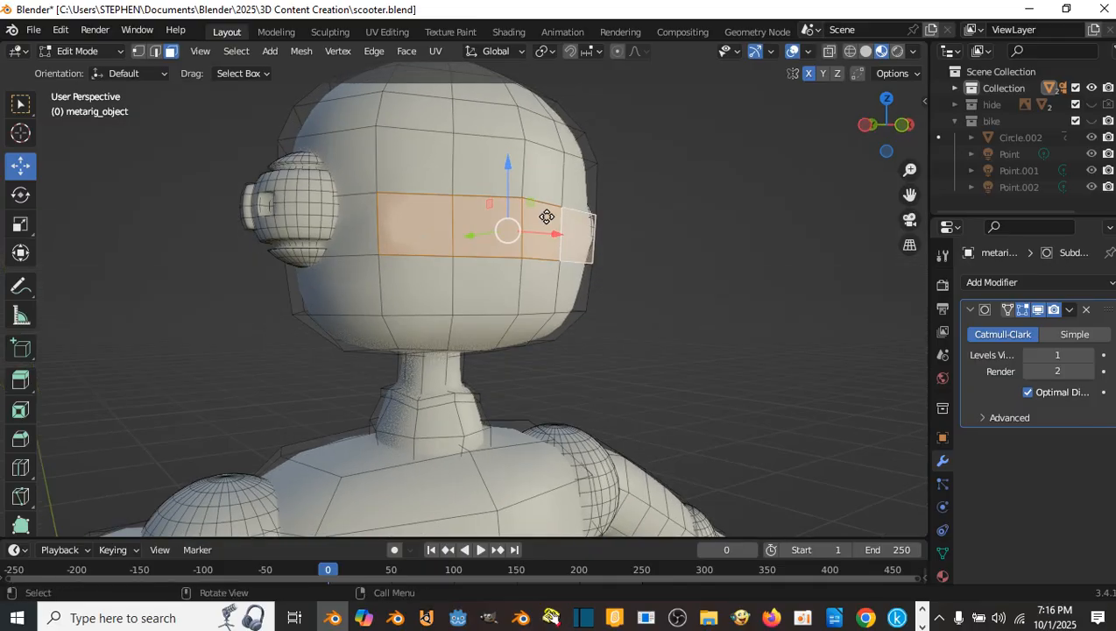
key(e)
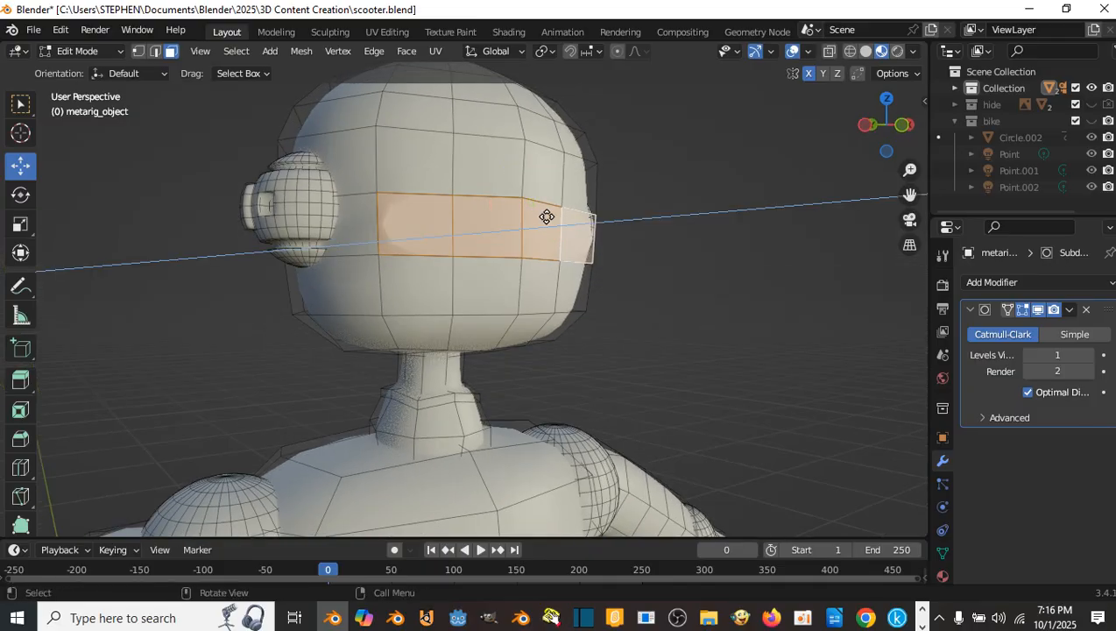
right_click(547, 217)
key(s)
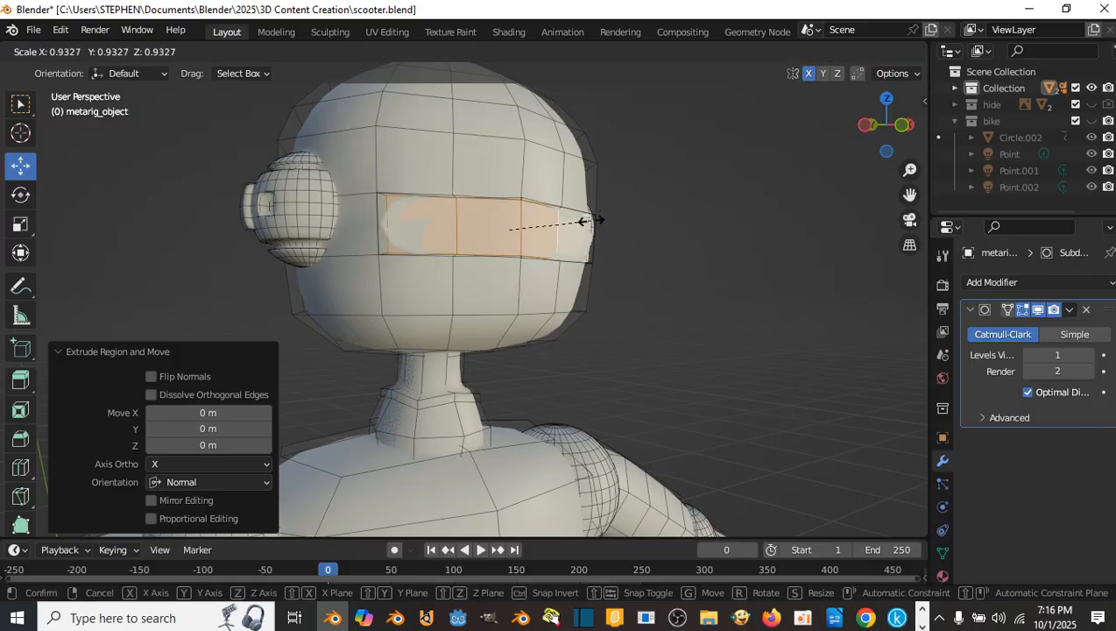
click(590, 221)
- Recess the visor band into the head, moving it 0.008558 m along Y and about 0.005 m inward along its normal
middle_drag(589, 219, 617, 251)
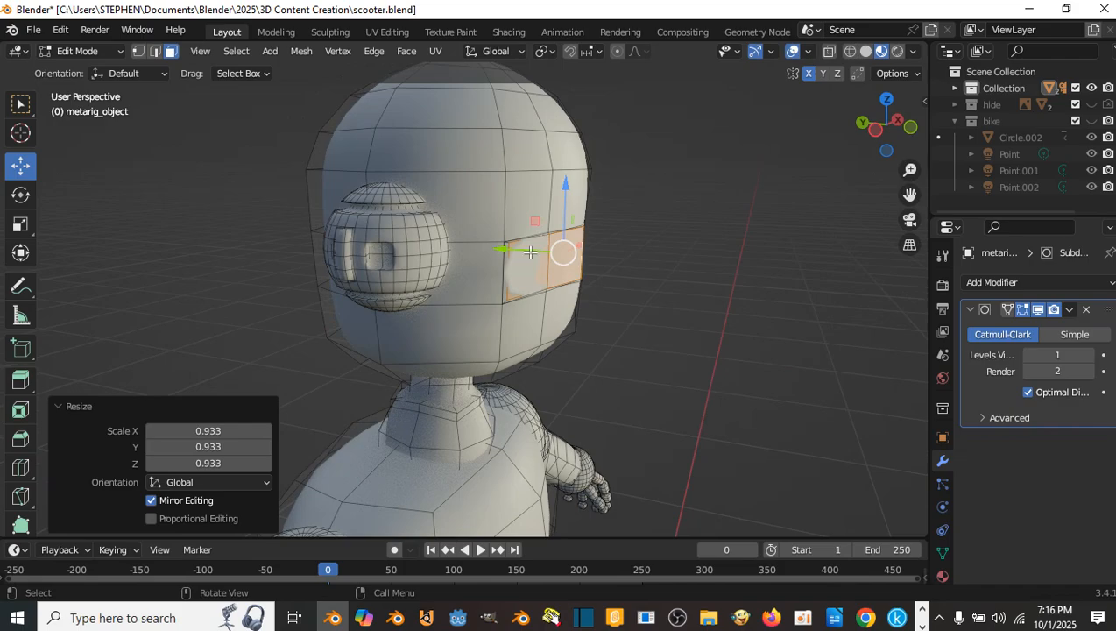
drag(499, 250, 486, 250)
mouse_move(582, 254)
middle_down()
mouse_move(437, 260)
mouse_move(589, 264)
middle_up()
scroll(548, 262, up, 3)
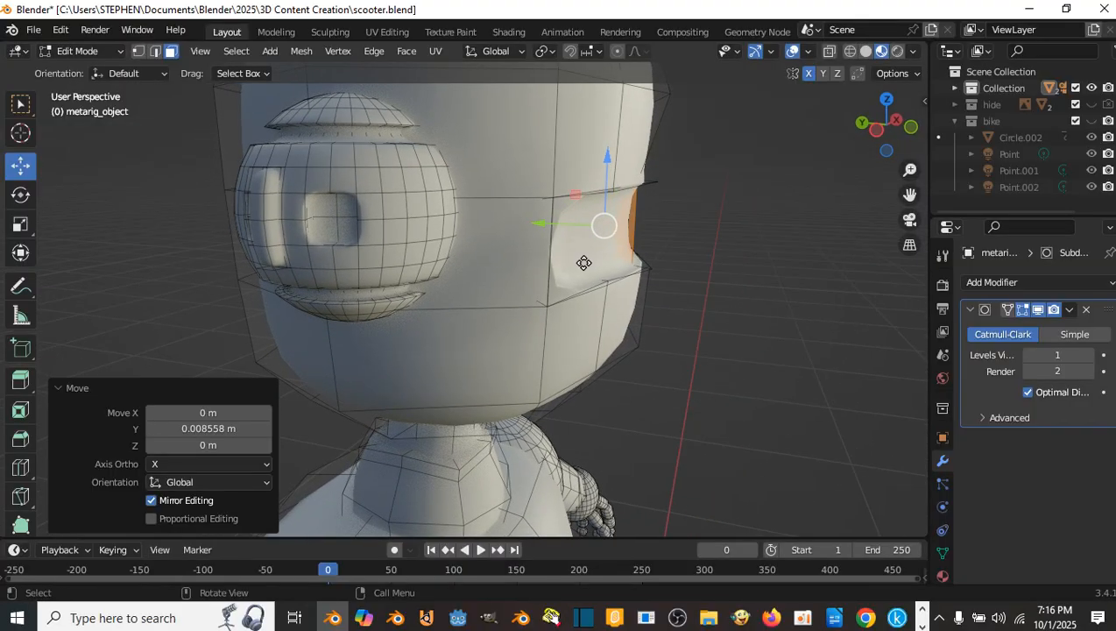
key(g)
key(z)
key(z)
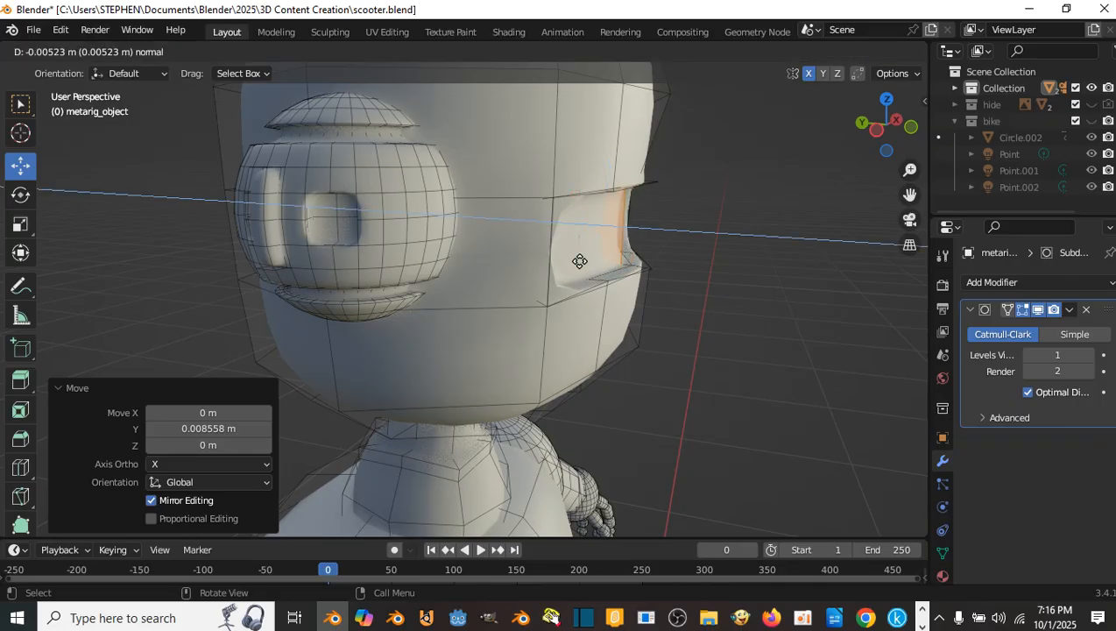
click(579, 261)
middle_drag(579, 261, 488, 268)
key(Tab)
scroll(495, 270, up, 5)
key(Tab)
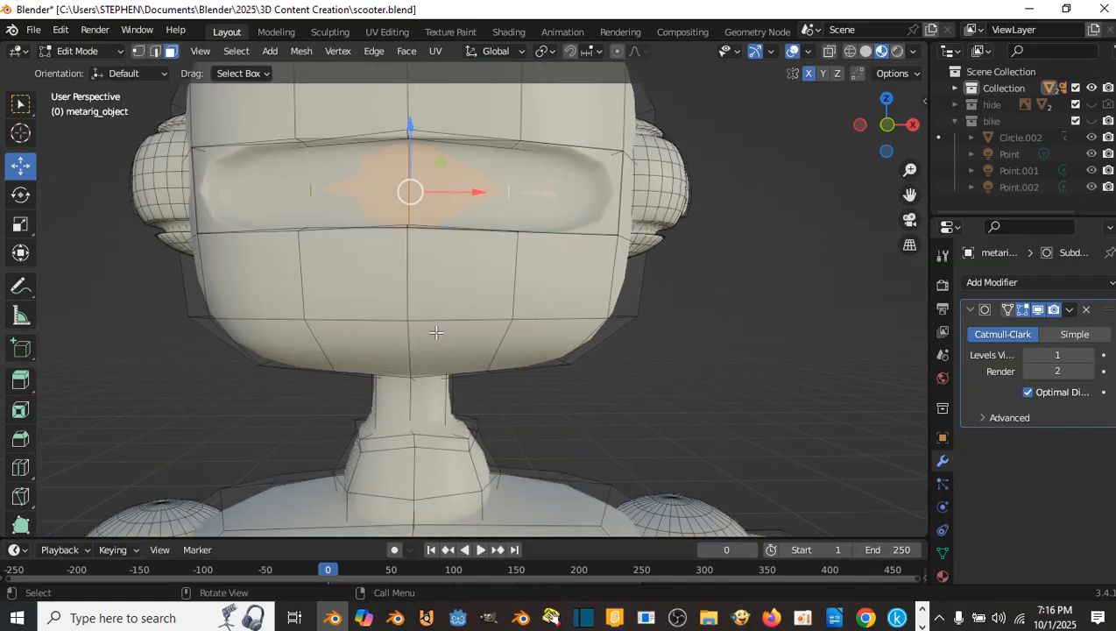
- Try a vertical loop cut beside the face's center line and undo it
click(385, 343)
key(ctrl+r)
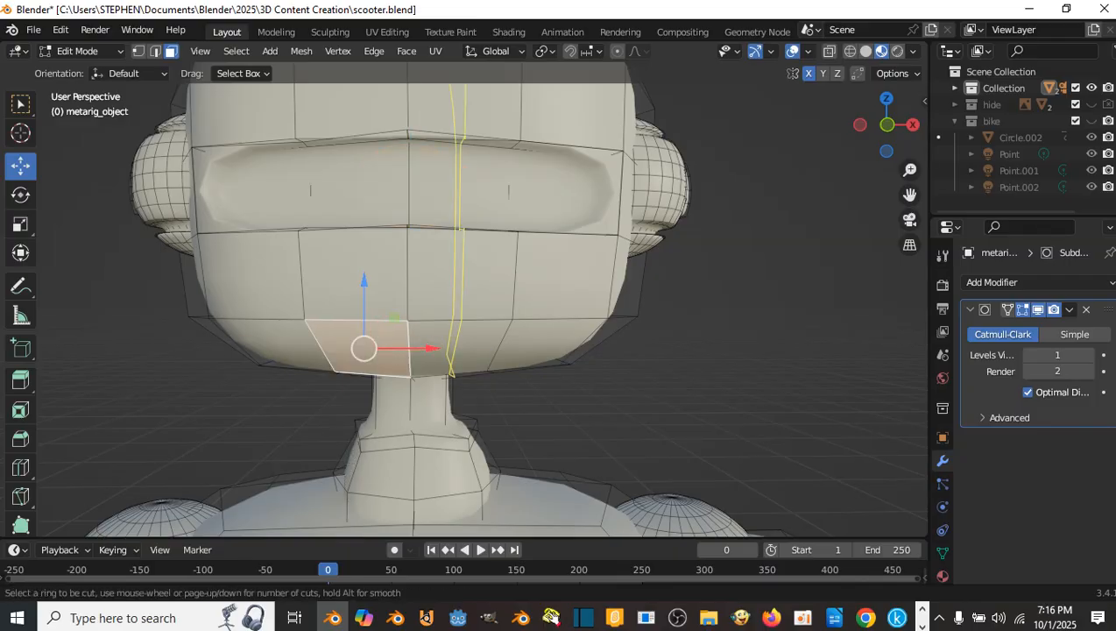
click(467, 313)
right_click(467, 312)
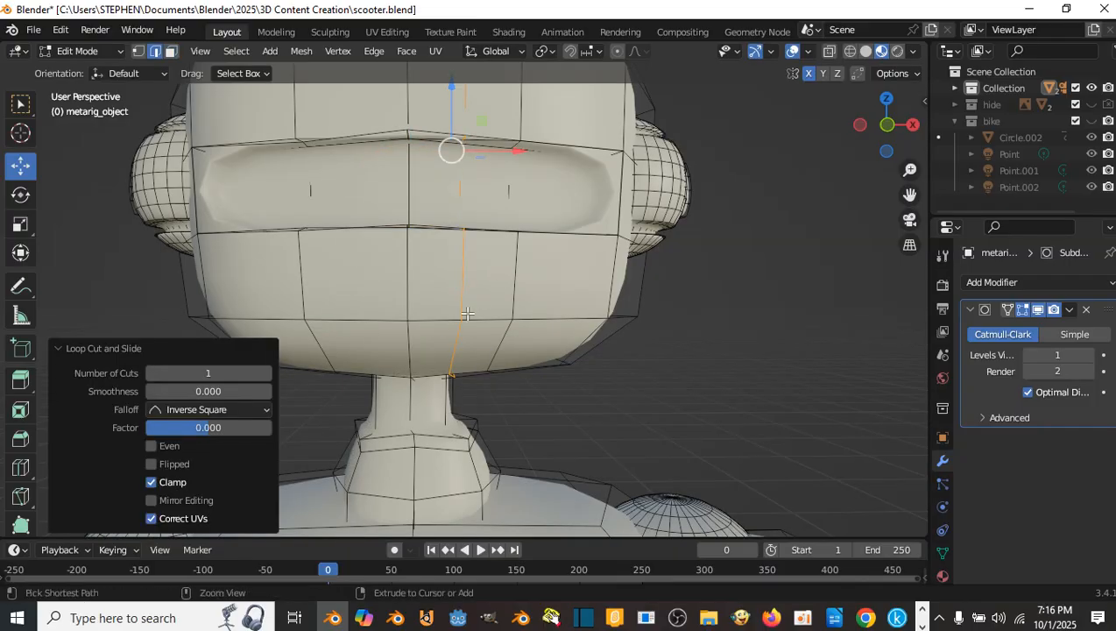
key(ctrl+z)
- Add a horizontal loop cut around the lower head above the chin, slid with a factor of 0.340
click(538, 333)
key(ctrl+r)
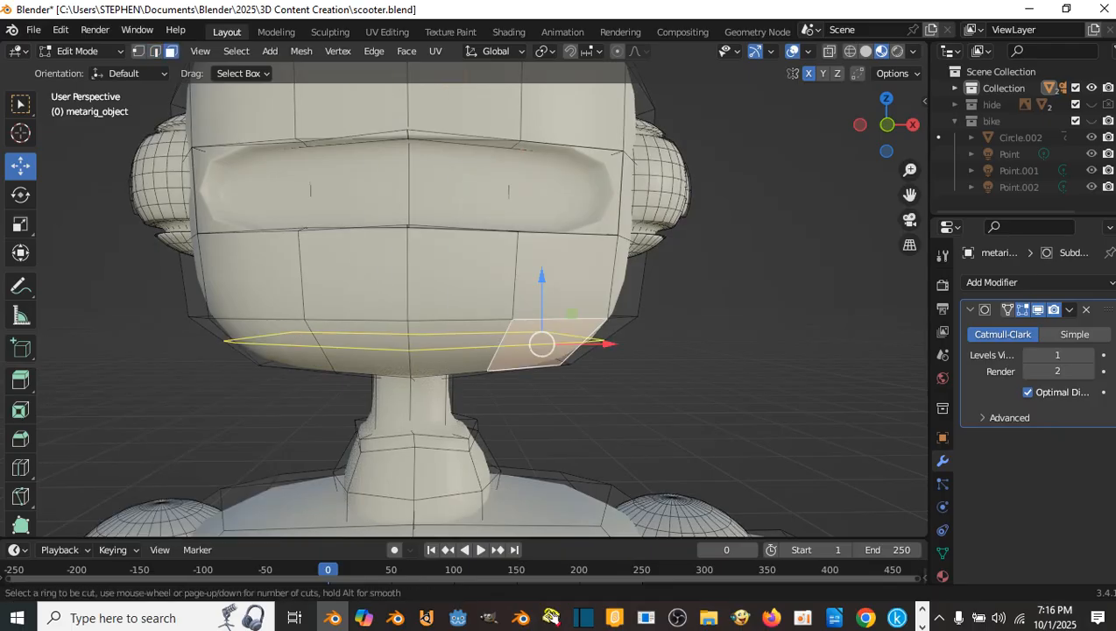
click(542, 343)
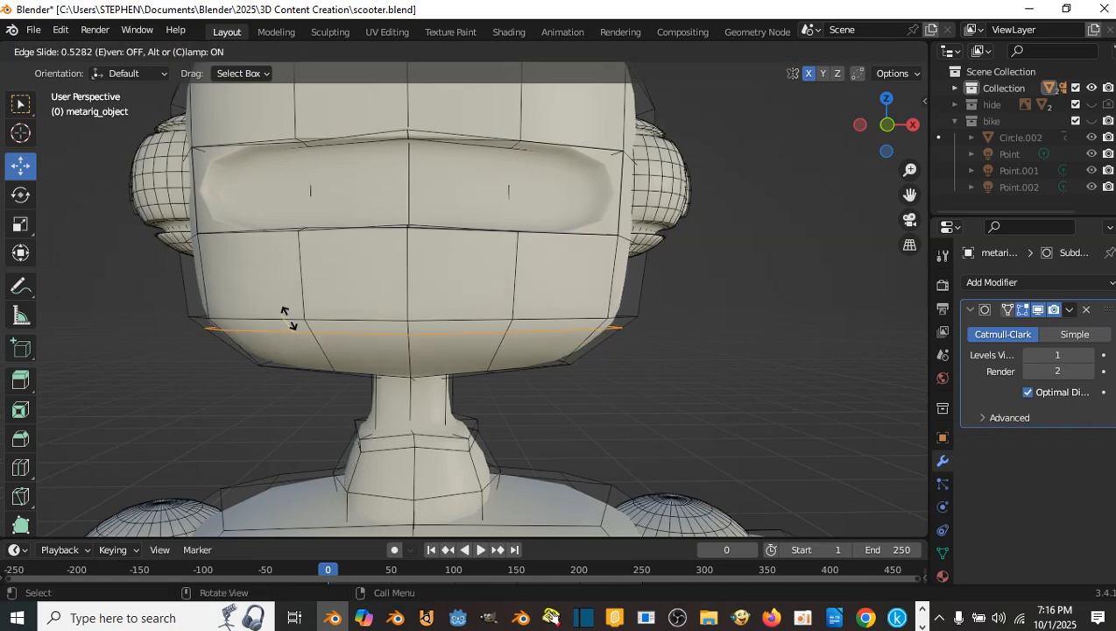
click(293, 321)
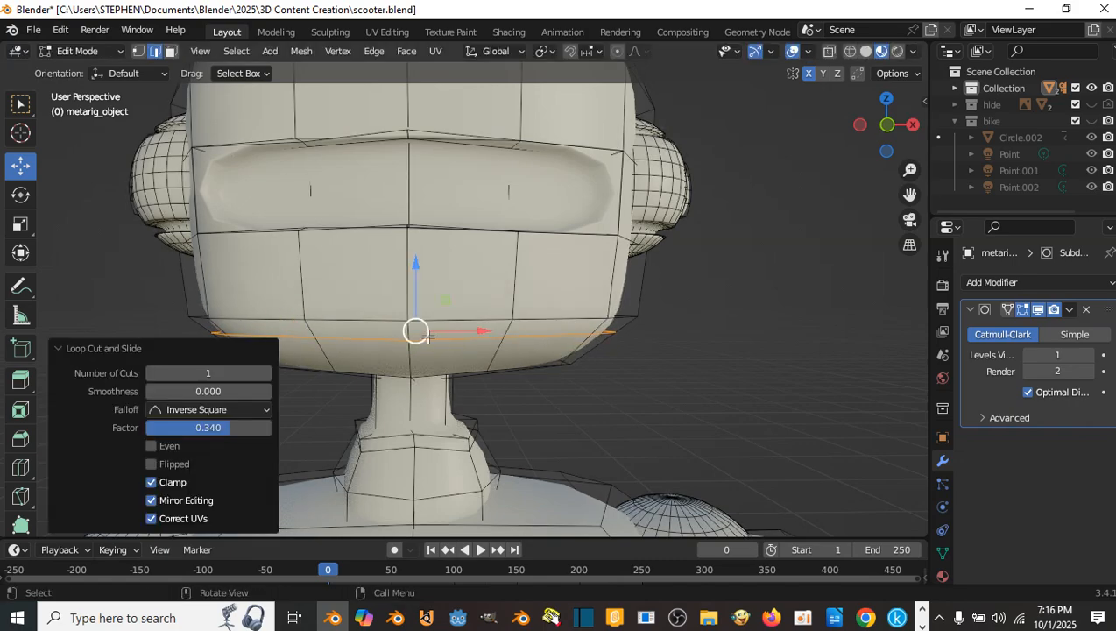
- Add an unslid vertical loop cut on each side of the face's center line, between it and the neighbouring edge loops
scroll(428, 336, down, 2)
key(ctrl+r)
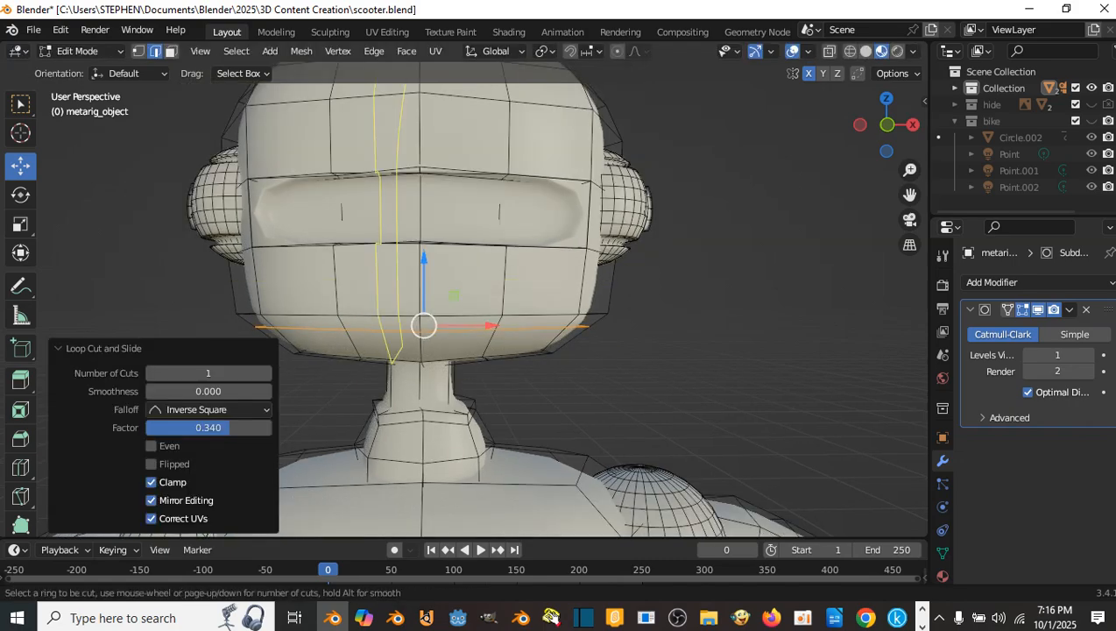
click(382, 217)
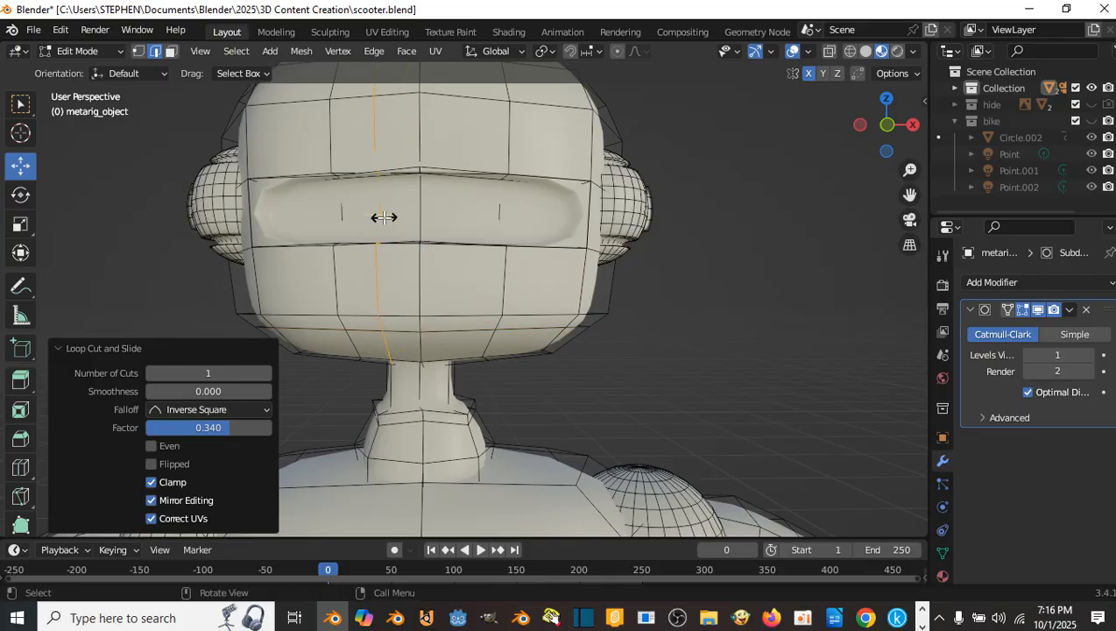
right_click(383, 217)
key(ctrl+r)
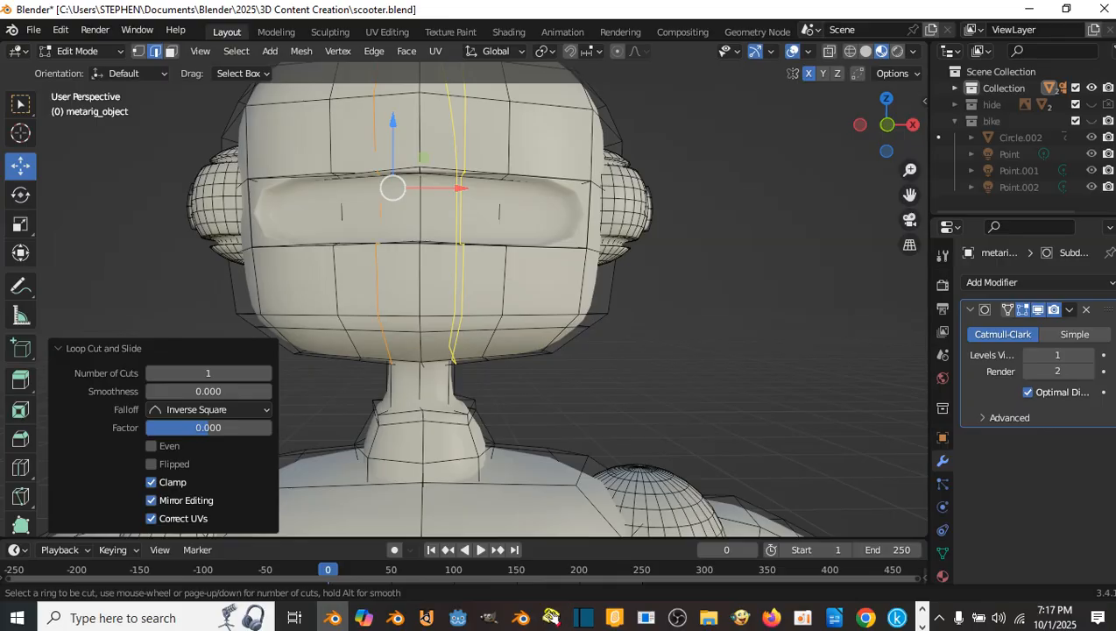
click(462, 273)
right_click(464, 275)
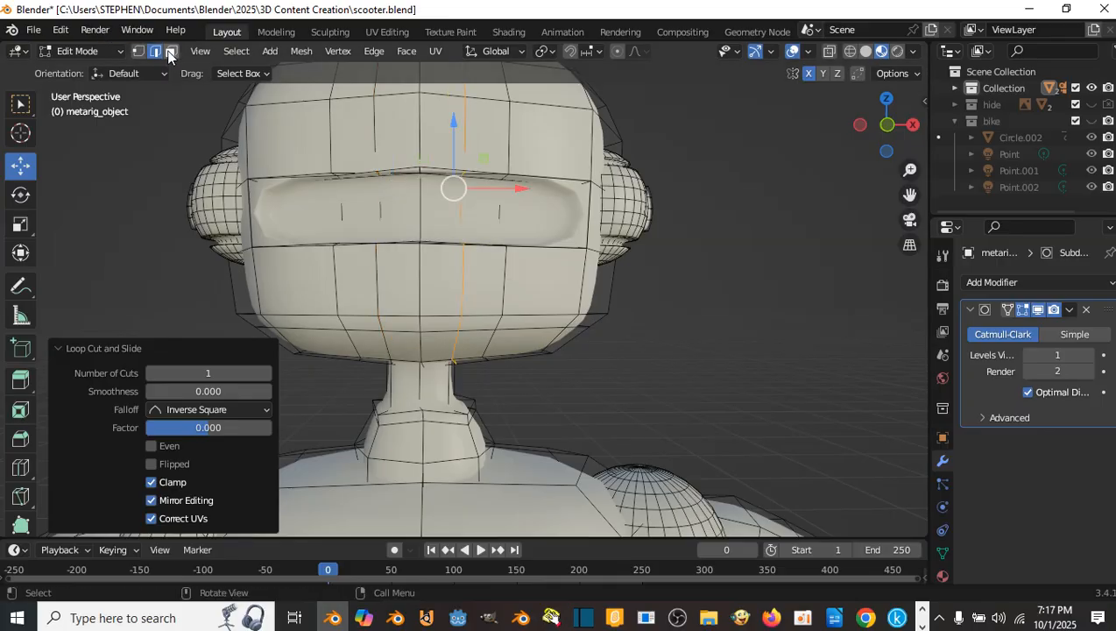
- Extrude the two faces beside the center line in the narrow strip above the chin by -0.000256 m along their normal
key(alt+a)
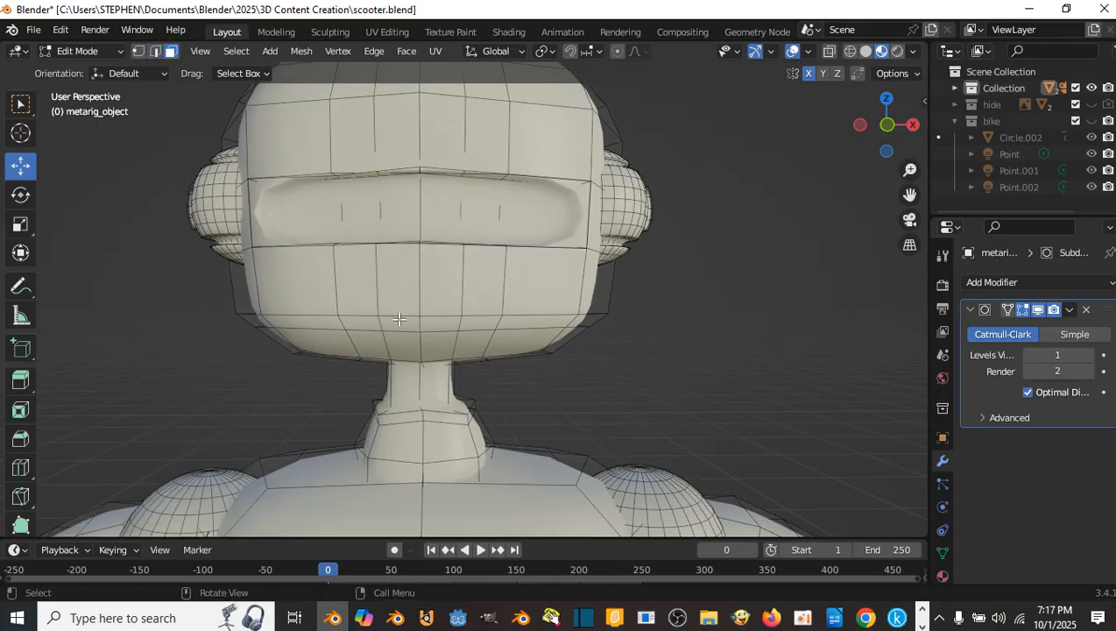
click(399, 319)
shift+click(437, 322)
middle_drag(438, 322, 412, 337)
scroll(421, 346, up, 4)
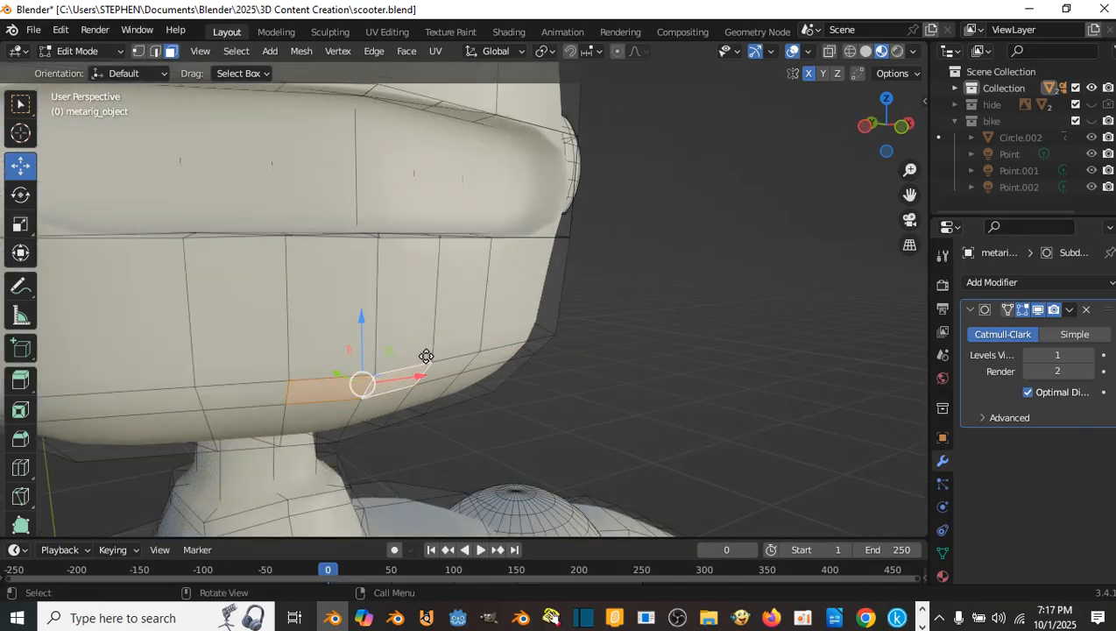
key(e)
click(425, 356)
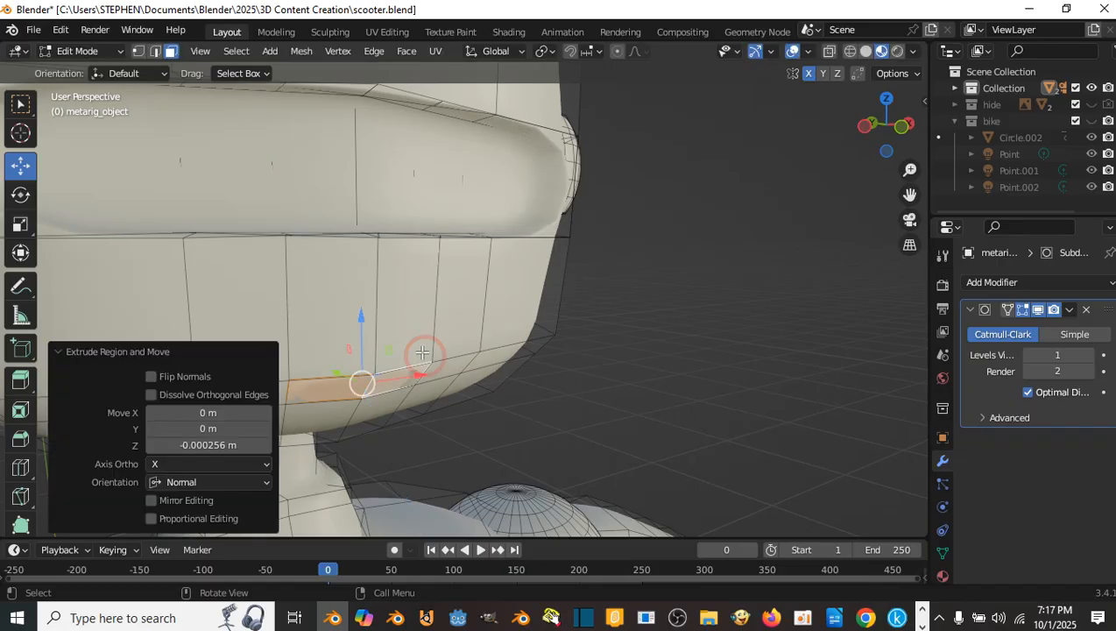
- Extrude the mouth faces again, about 0.011 m inward along their normal, and move them -0.003002 m along Z
mouse_move(426, 355)
middle_down()
mouse_move(427, 314)
mouse_move(436, 348)
middle_up()
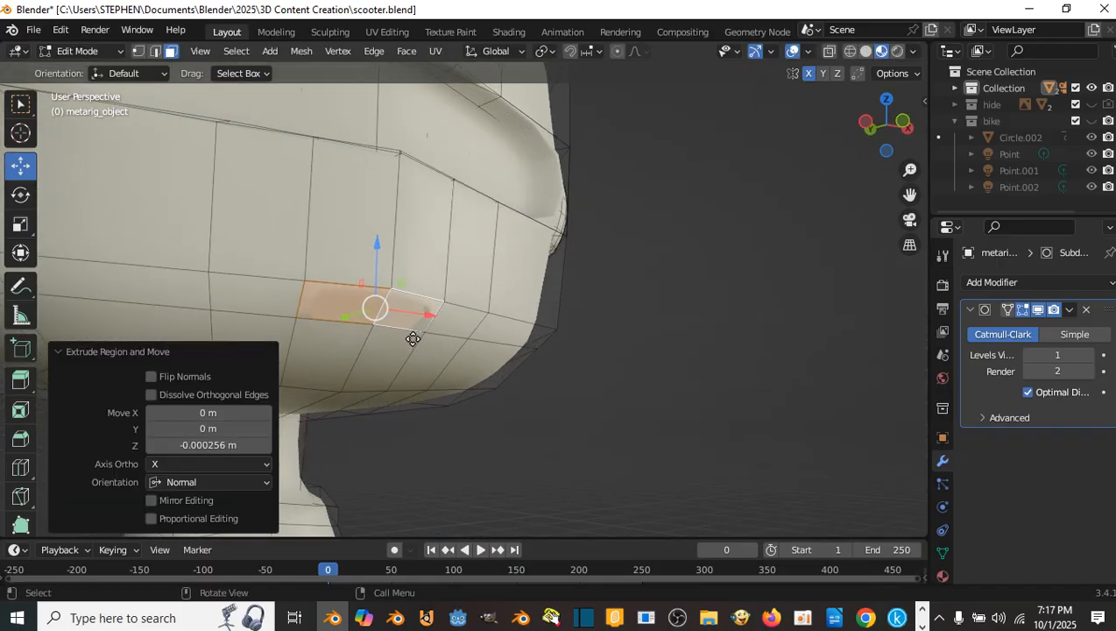
key(e)
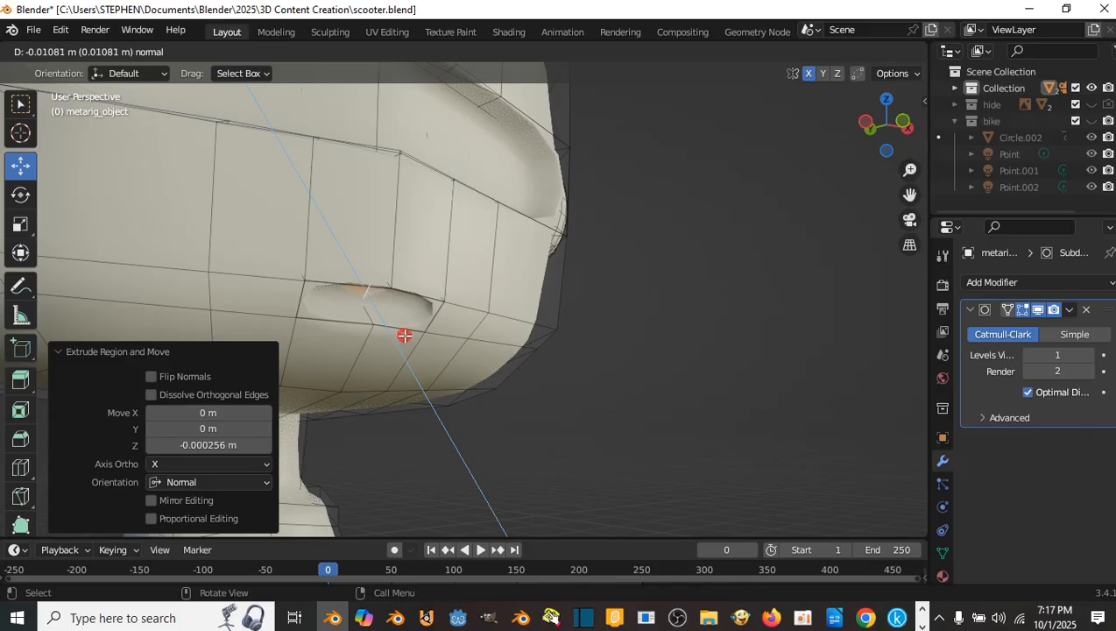
click(405, 335)
middle_drag(405, 336, 442, 278)
drag(441, 227, 442, 233)
middle_drag(442, 233, 434, 265)
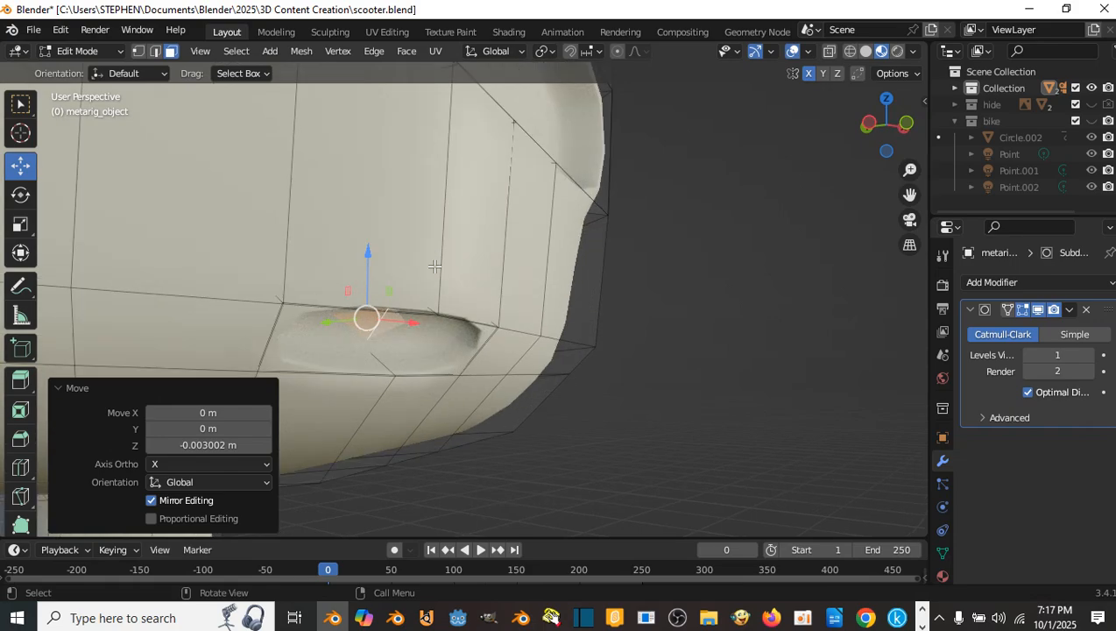
- Extrude the recessed mouth faces in place, scale the new faces slightly, and view the head in Object Mode
key(e)
click(429, 311)
middle_drag(429, 311, 407, 282)
scroll(303, 291, down, 1)
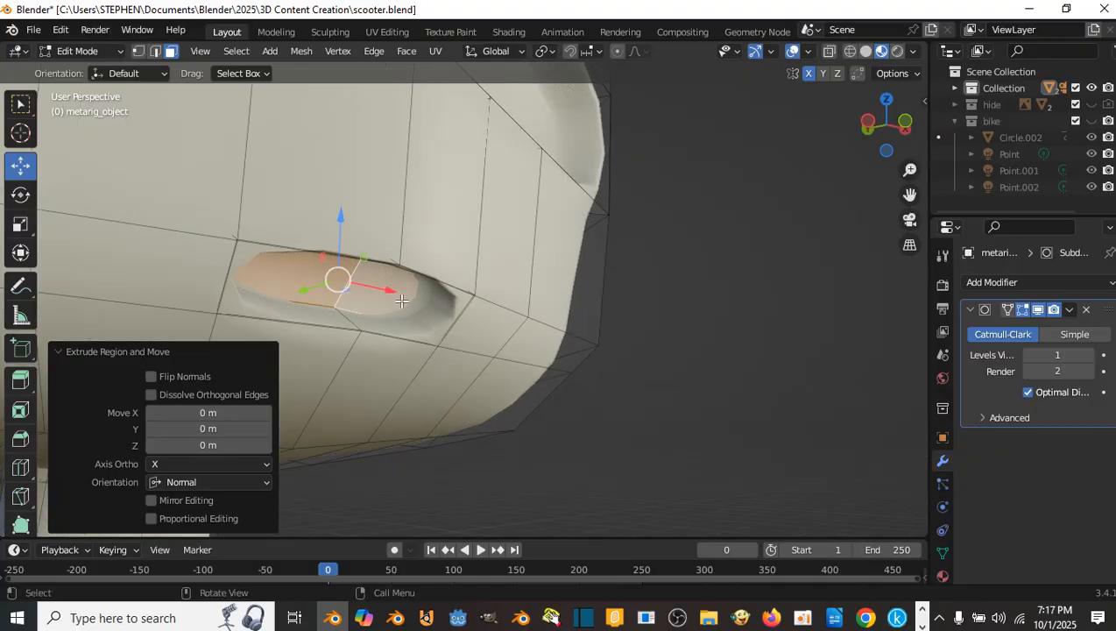
key(s)
click(405, 299)
scroll(405, 298, down, 5)
middle_drag(406, 297, 416, 226)
key(Tab)
scroll(366, 314, down, 4)
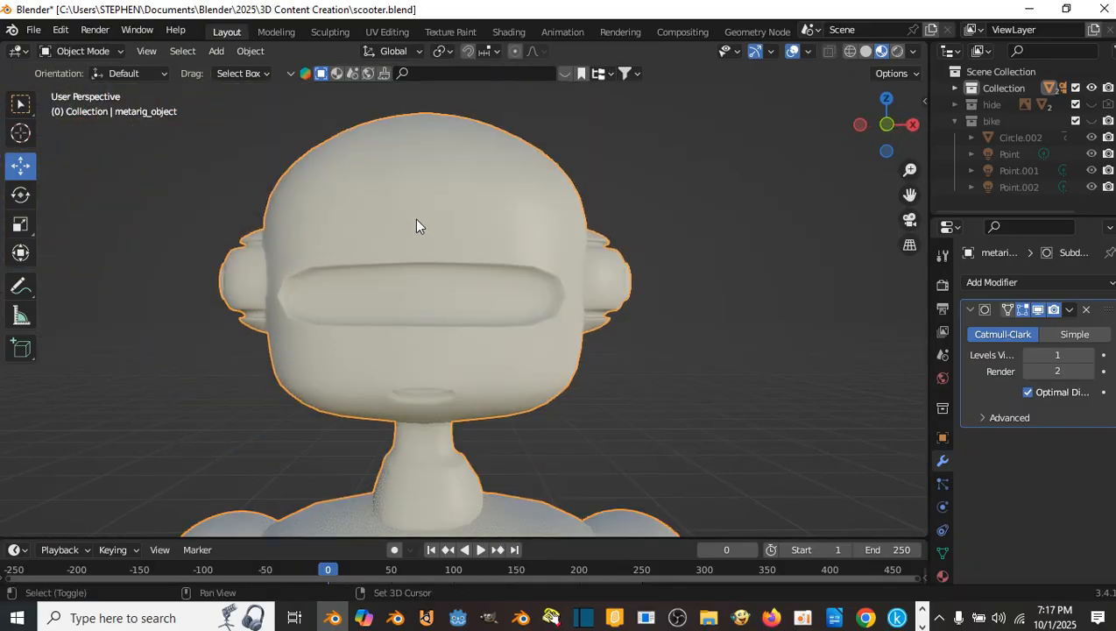
- Add a horizontal loop cut across the forehead above the visor band in Edit Mode, slid with a factor of 0.120
scroll(428, 282, up, 3)
key(Tab)
scroll(428, 285, up, 2)
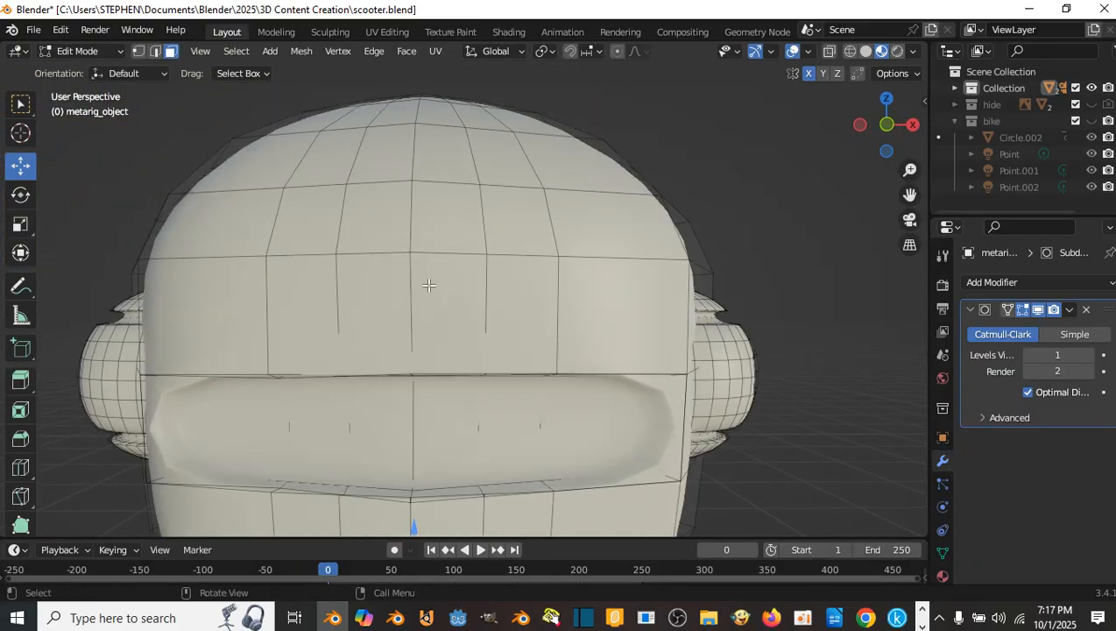
click(427, 275)
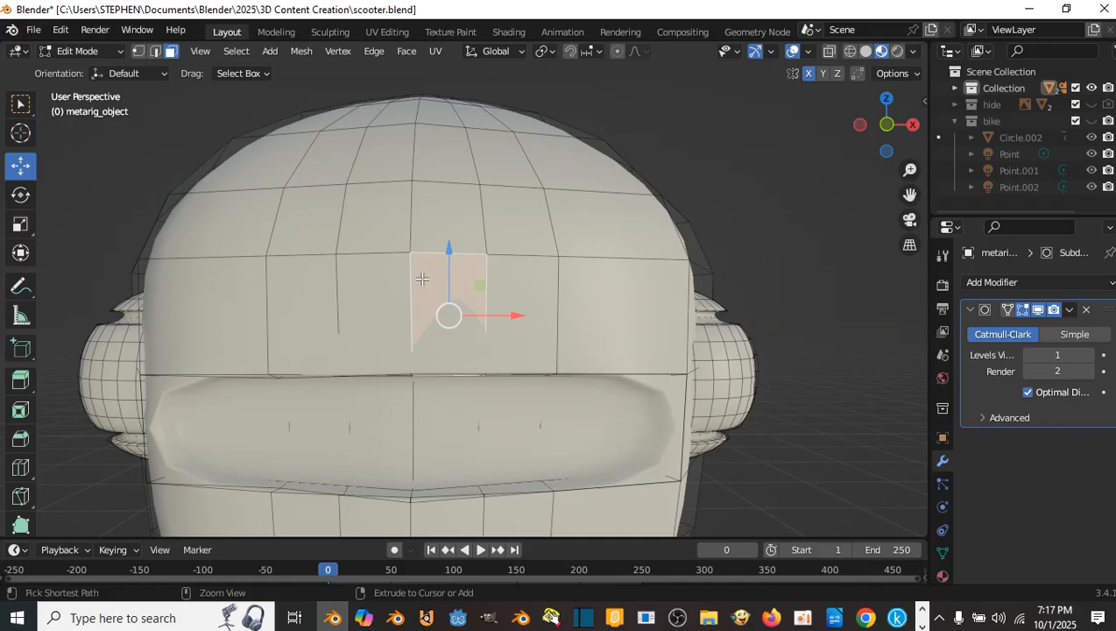
key(ctrl+r)
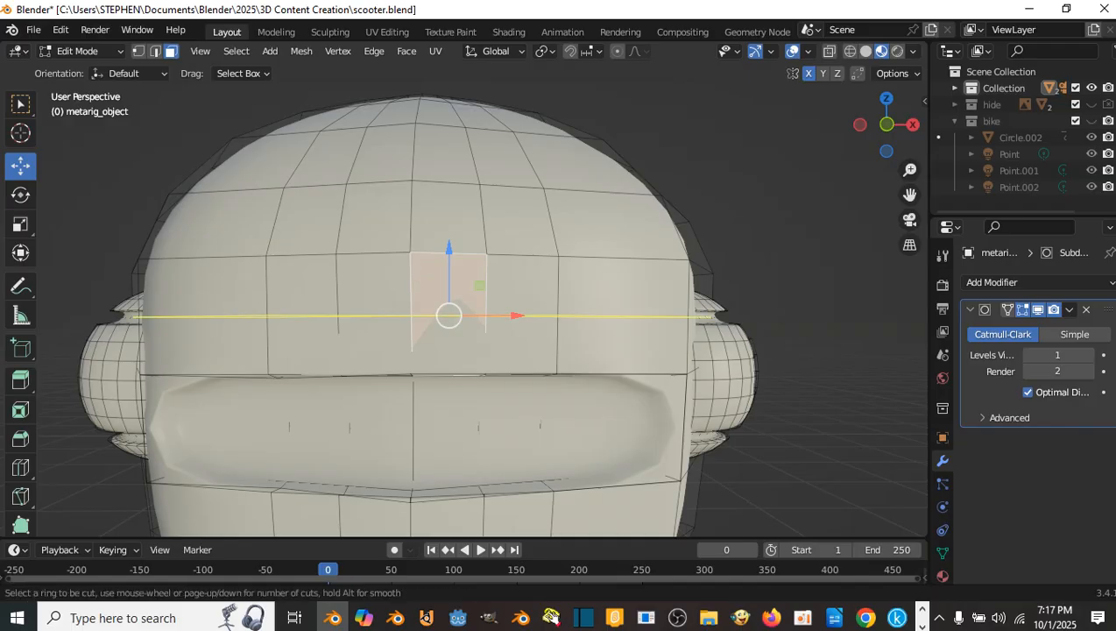
click(418, 266)
click(418, 266)
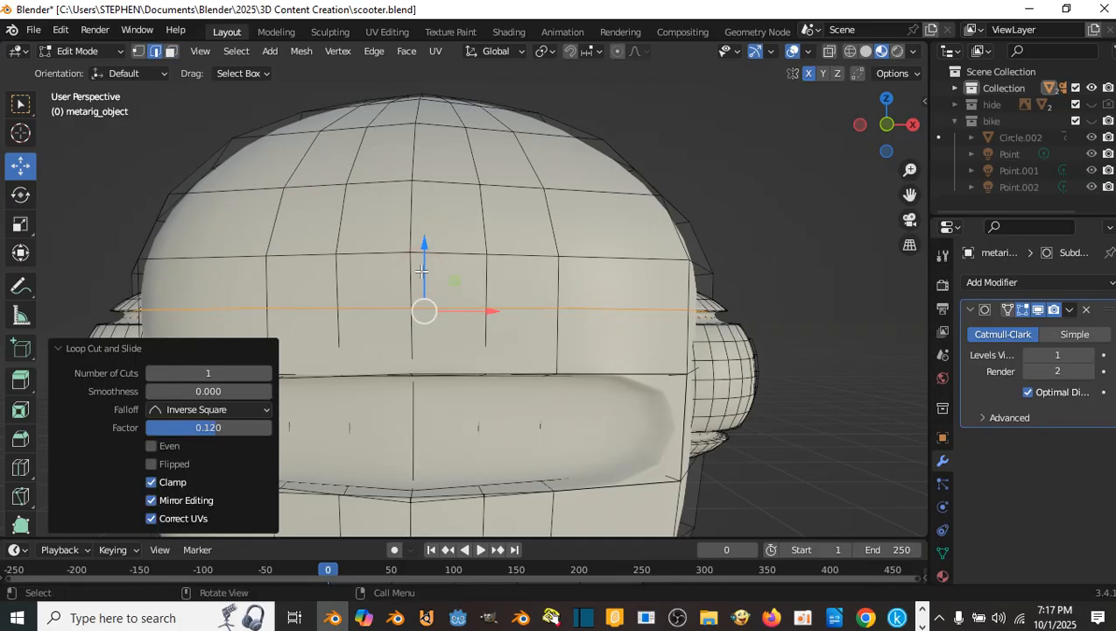
middle_drag(419, 267, 432, 255)
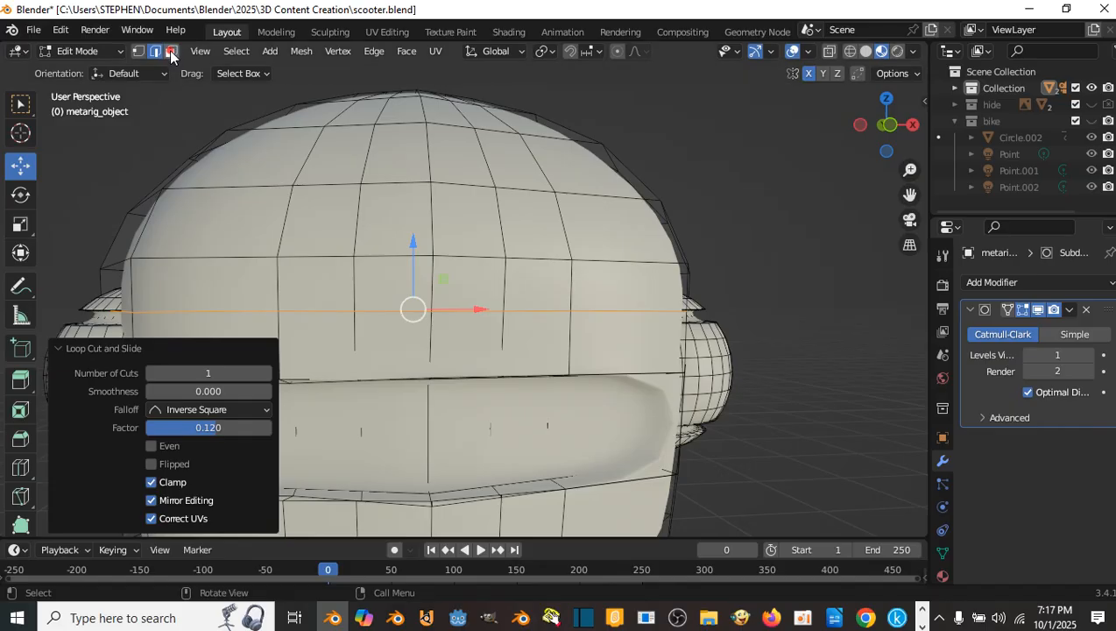
- Select the two forehead faces on either side of the center line, just above the new edge loop
click(171, 51)
click(402, 286)
shift+click(466, 282)
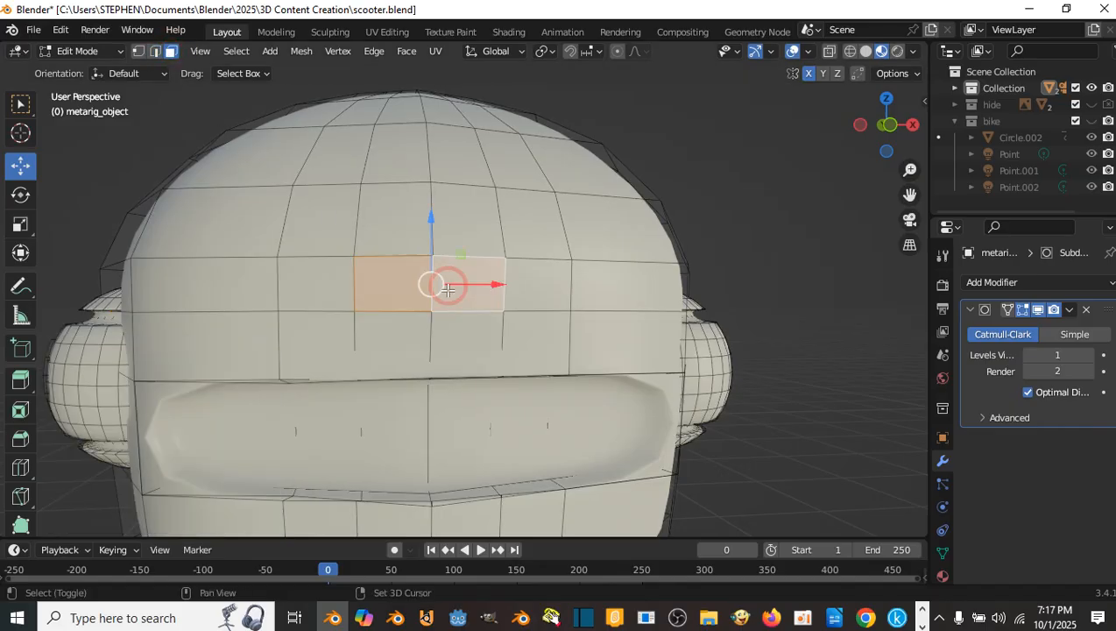
middle_drag(469, 283, 499, 298)
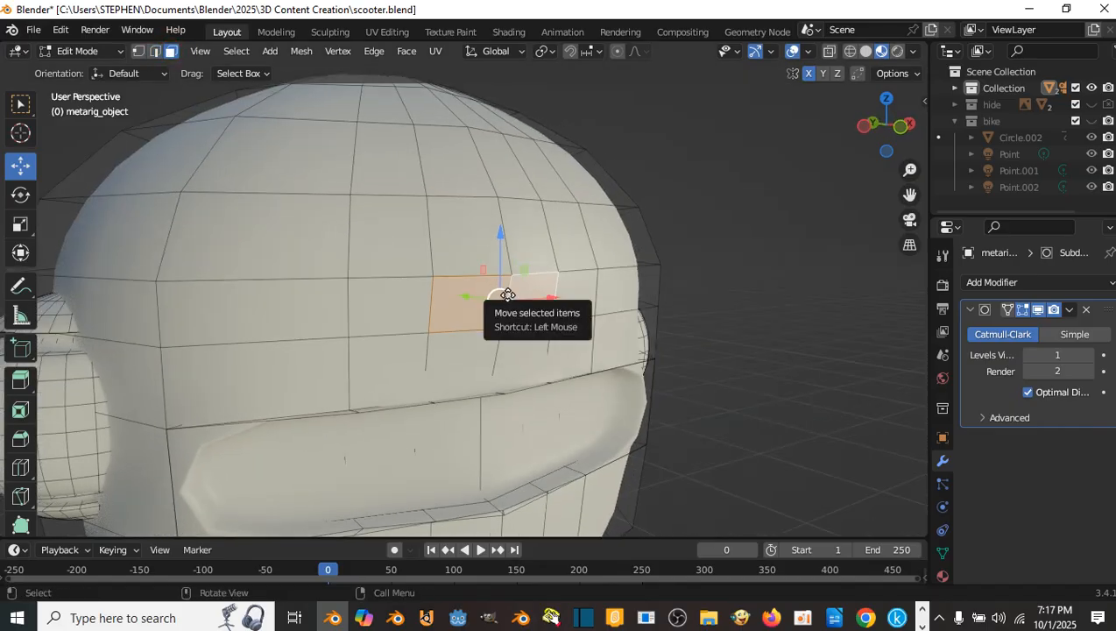
- Try extruding the two selected forehead faces in place and narrowing them along X, and undo it
key(e)
right_click(508, 294)
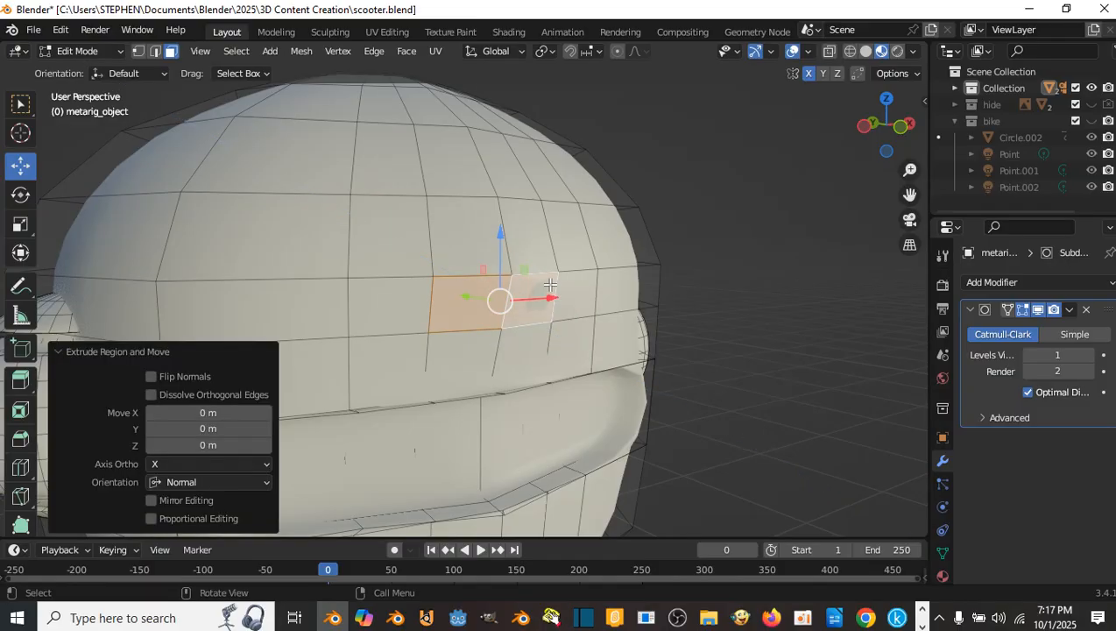
middle_drag(508, 294, 473, 268)
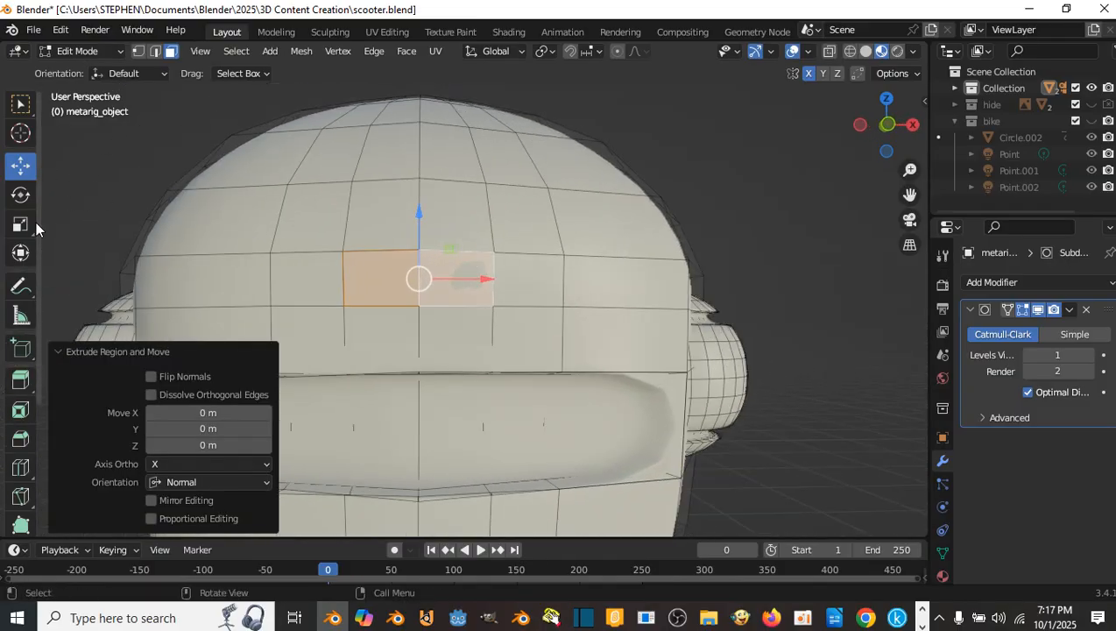
click(20, 223)
drag(477, 278, 455, 278)
scroll(452, 279, up, 3)
middle_drag(447, 281, 492, 298)
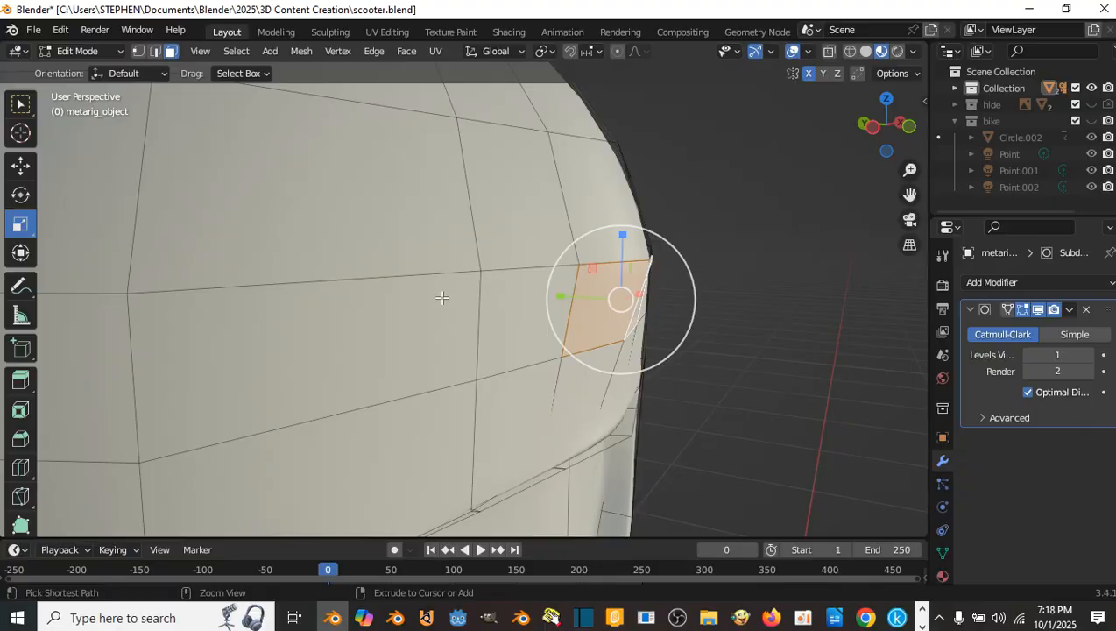
middle_drag(428, 295, 374, 289)
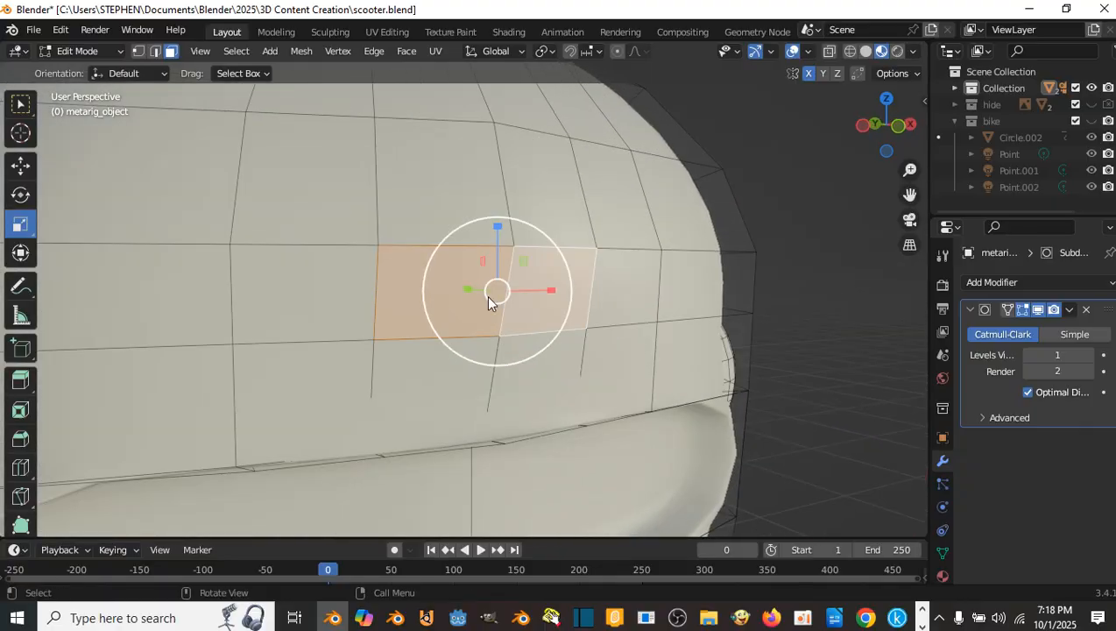
key(Tab)
scroll(483, 281, down, 5)
key(Tab)
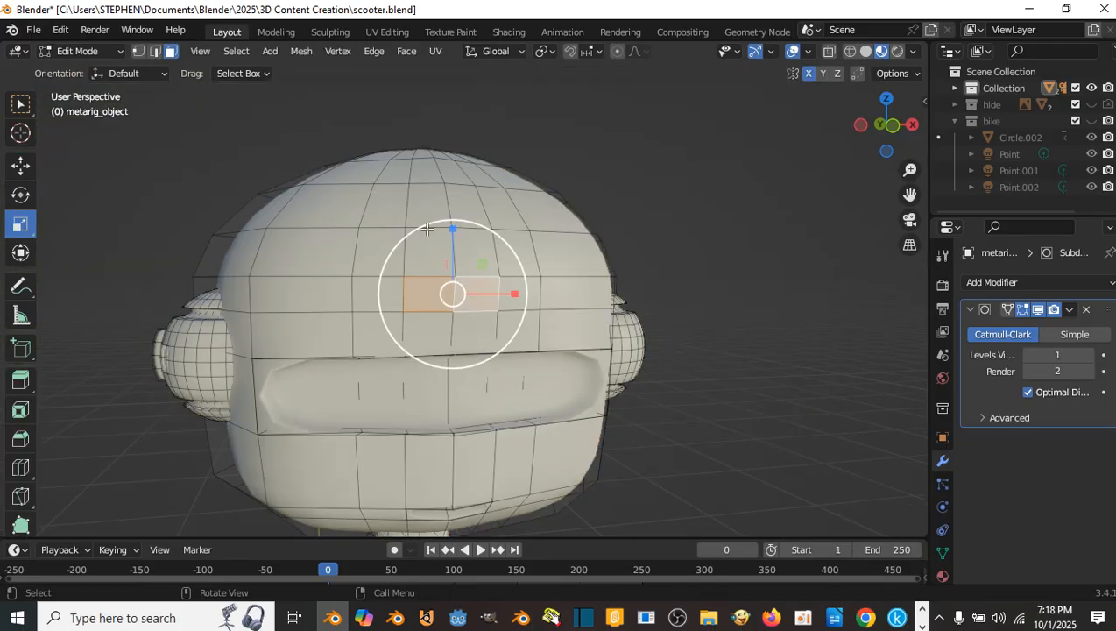
scroll(427, 229, up, 2)
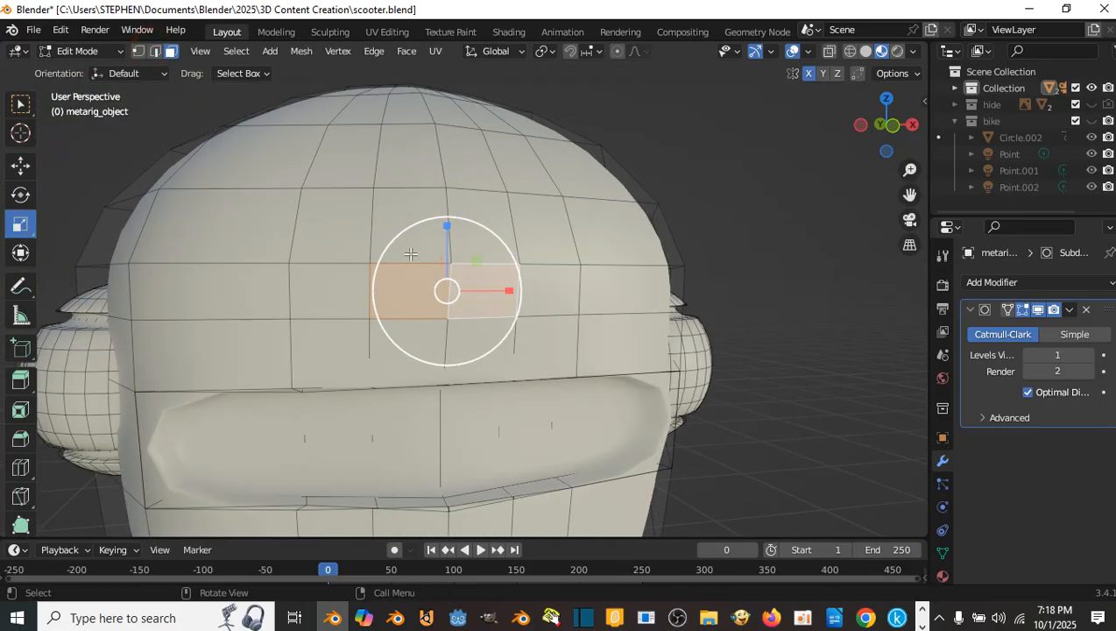
- Select the two central horizontal edges on the lower forehead and scale them inward along X
click(408, 343)
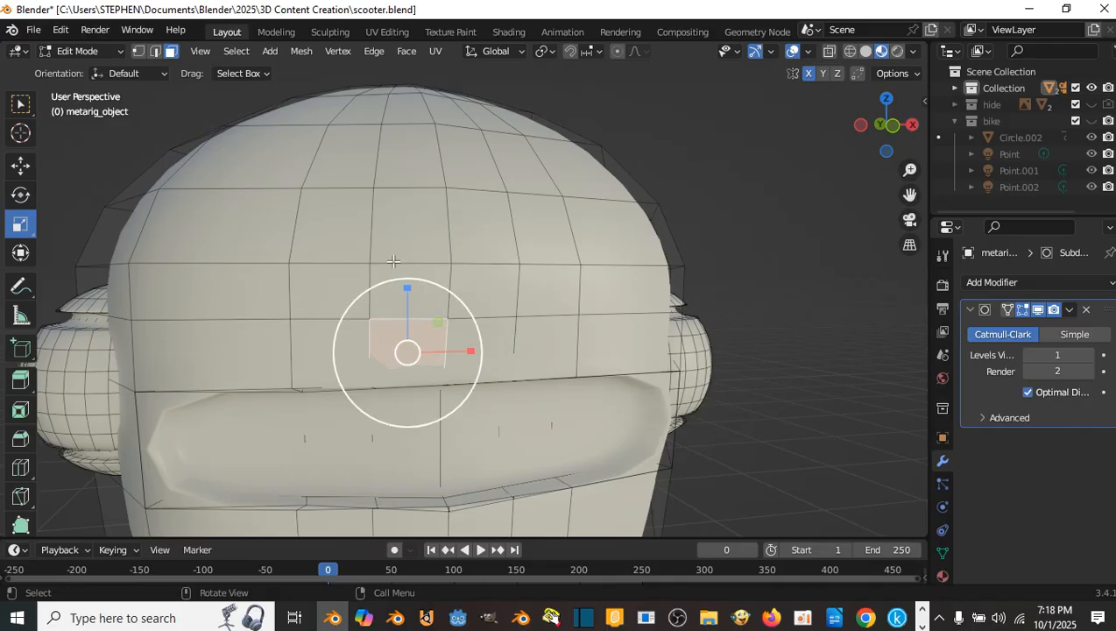
click(156, 51)
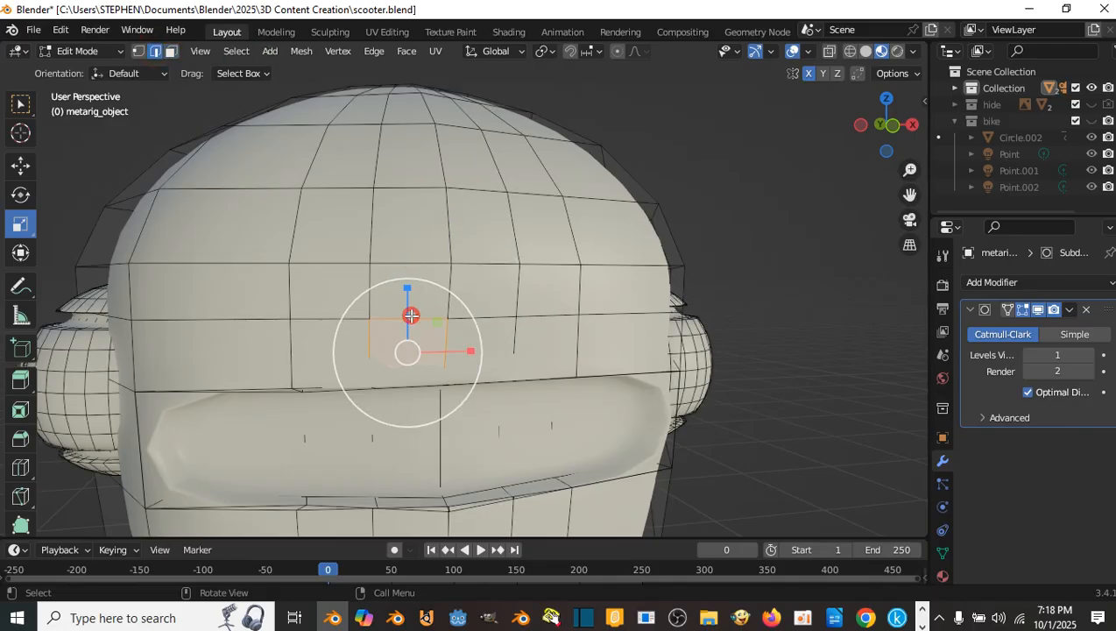
click(410, 315)
shift+click(469, 306)
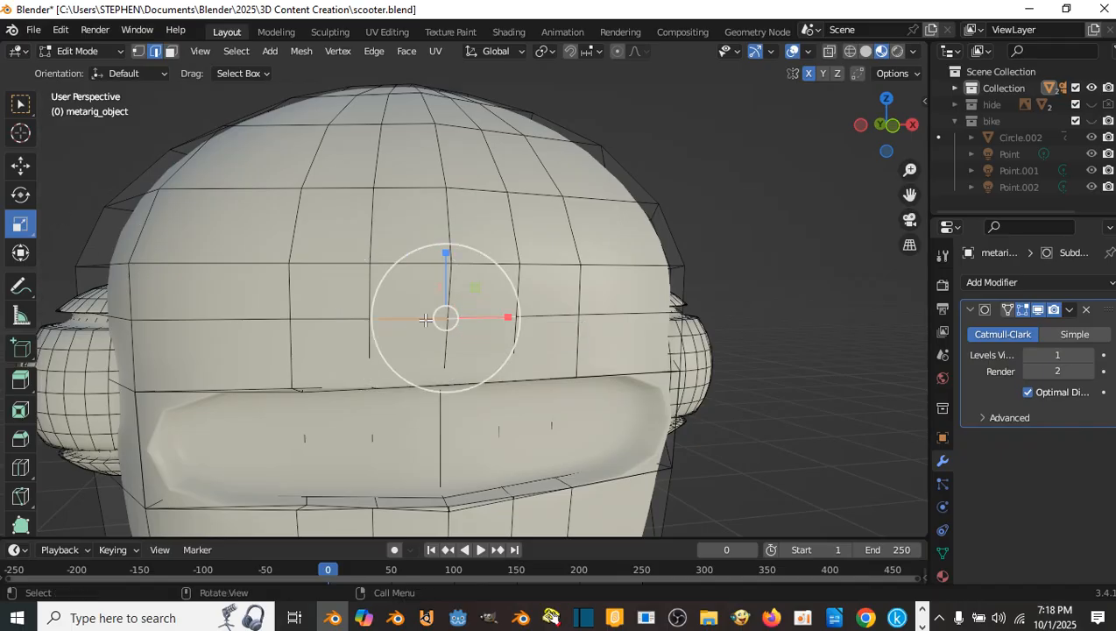
middle_drag(537, 292, 520, 294)
drag(481, 316, 448, 315)
middle_drag(455, 311, 669, 321)
key(Tab)
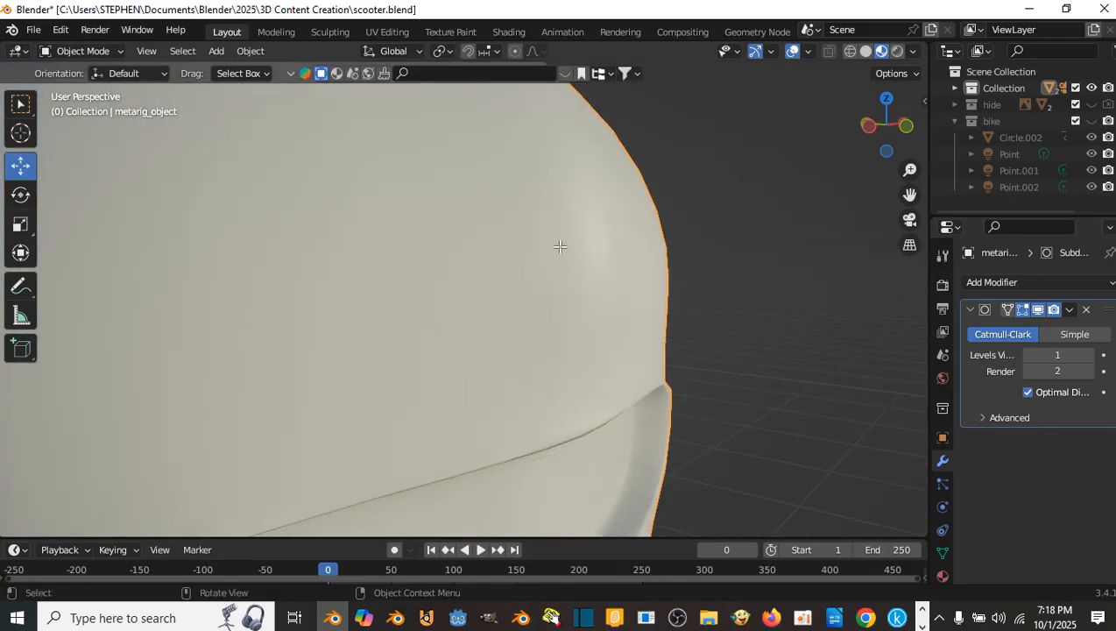
key(Tab)
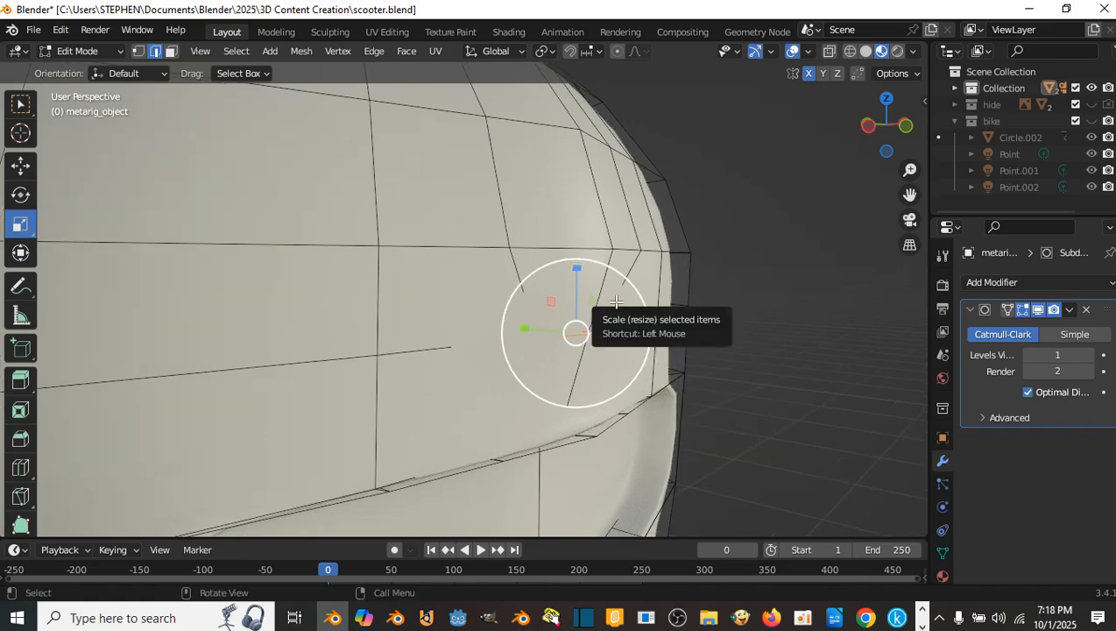
- Try a single horizontal loop cut around the head just above the narrowed forehead edges, and undo it
key(ctrl+r)
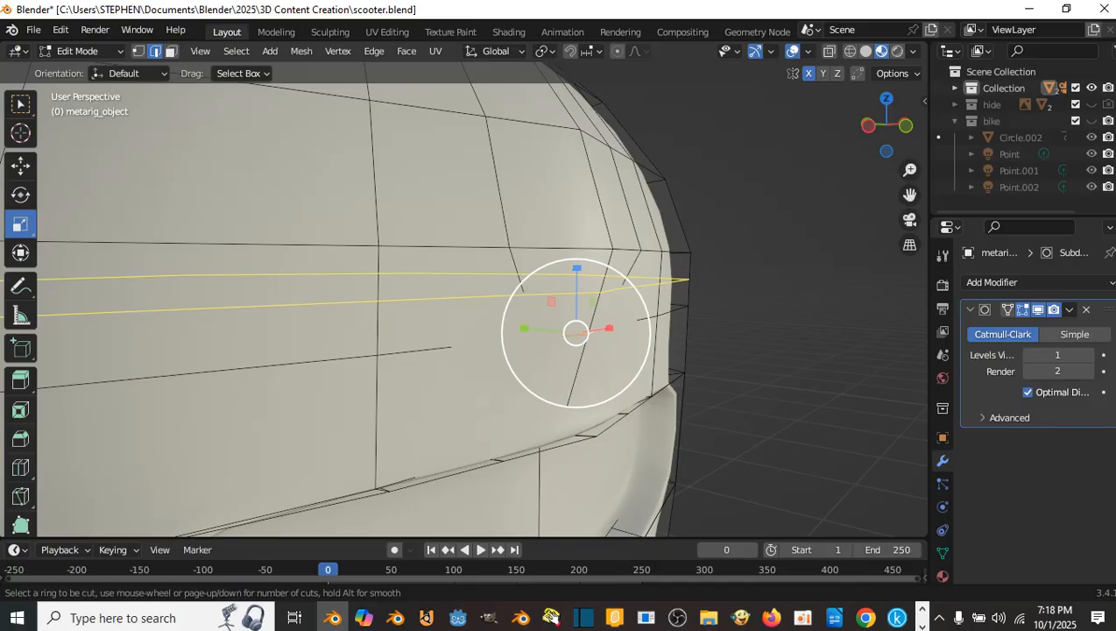
click(615, 314)
click(618, 324)
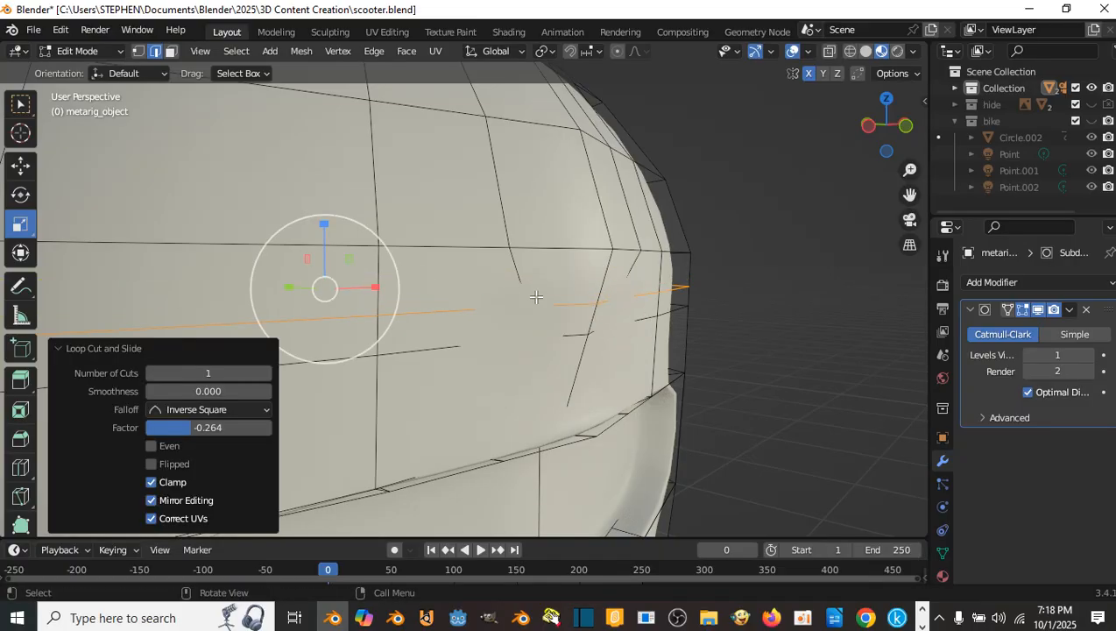
scroll(536, 297, down, 3)
middle_drag(536, 297, 365, 290)
scroll(446, 295, up, 3)
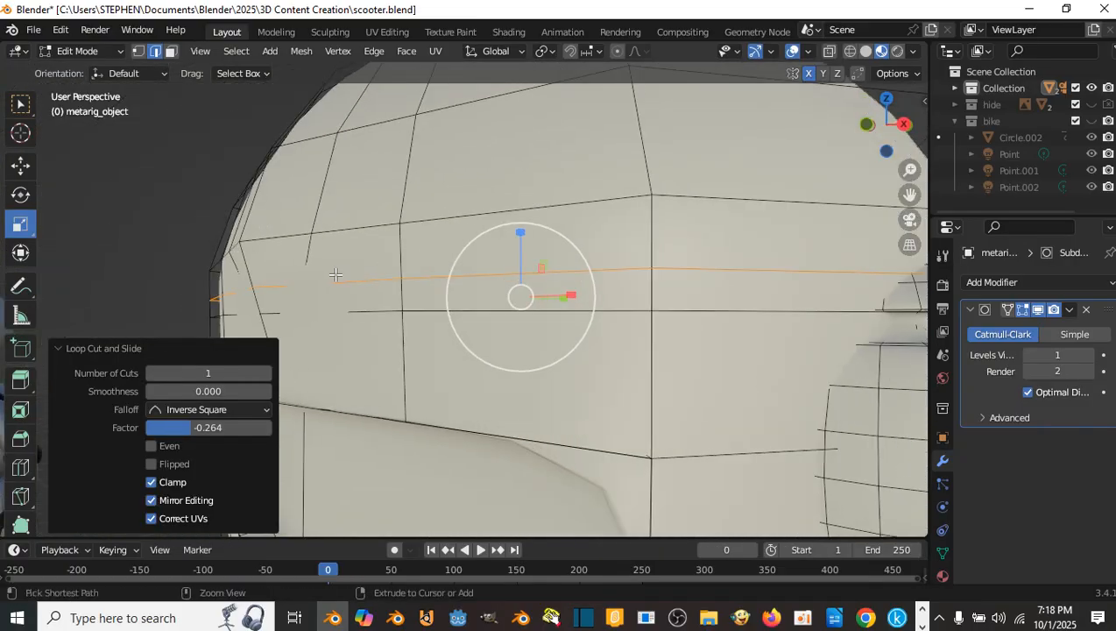
ctrl+click(411, 276)
- Scale the two central forehead edges along X by about 1.1
middle_drag(423, 274, 354, 188)
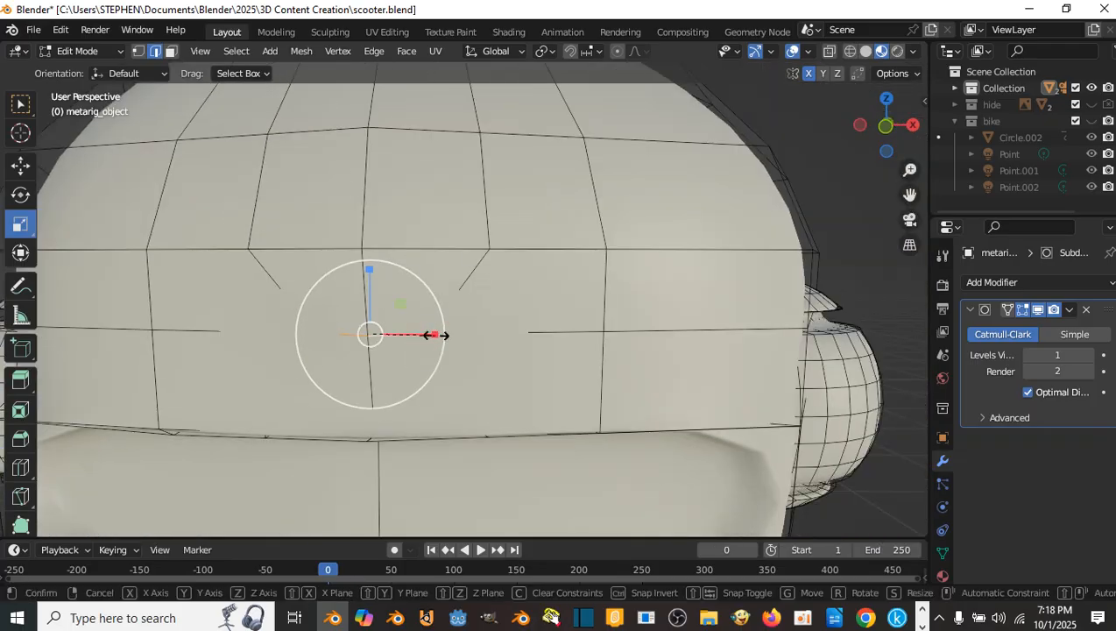
drag(432, 334, 440, 335)
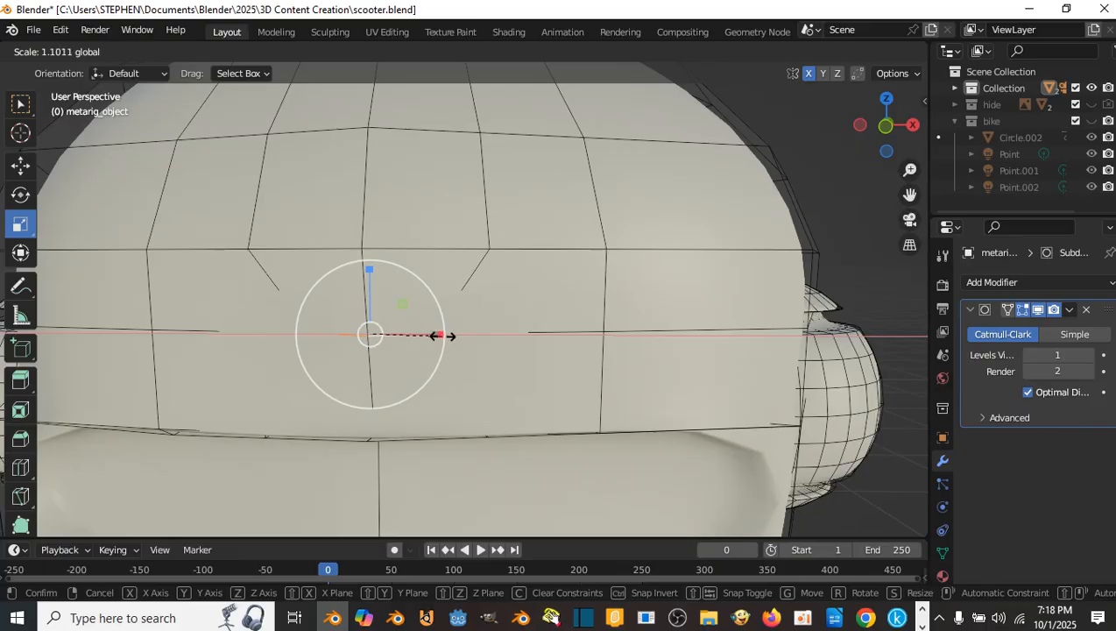
click(448, 331)
middle_drag(448, 331, 385, 299)
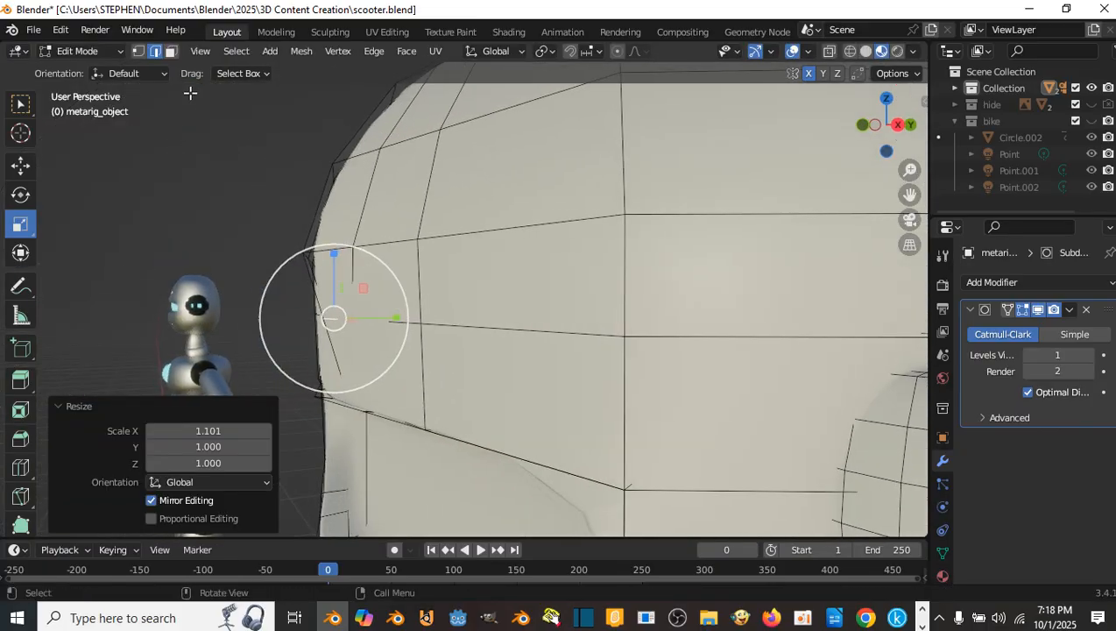
- Select the two central forehead faces above the narrowed edges and extrude them inward by about 0.0019 m
key(3)
click(361, 300)
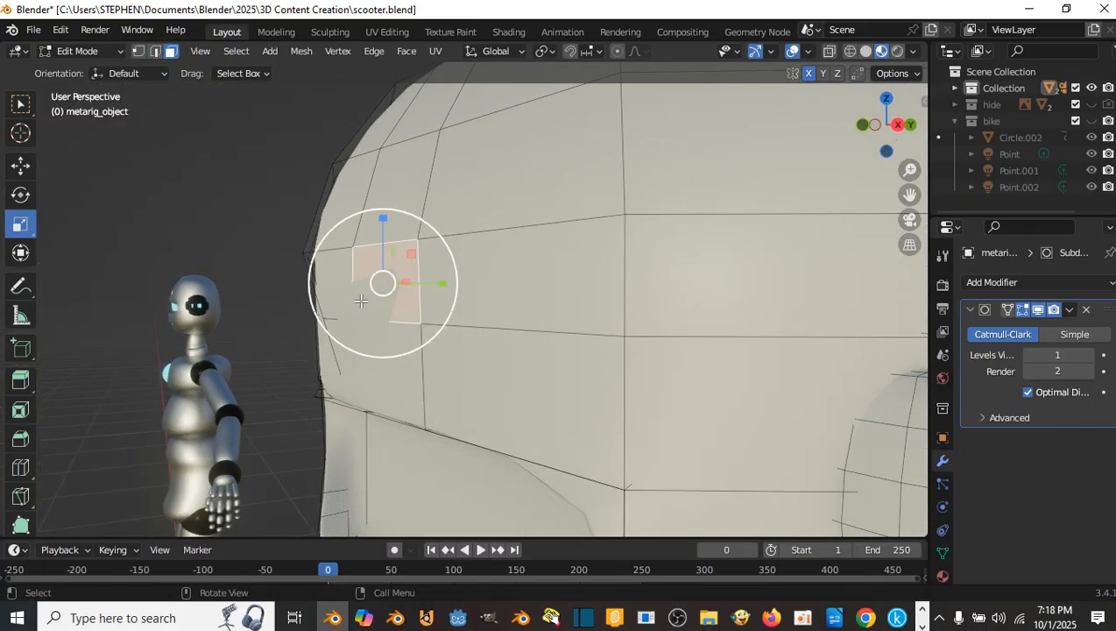
click(369, 323)
middle_drag(383, 299, 448, 289)
click(387, 307)
click(387, 319)
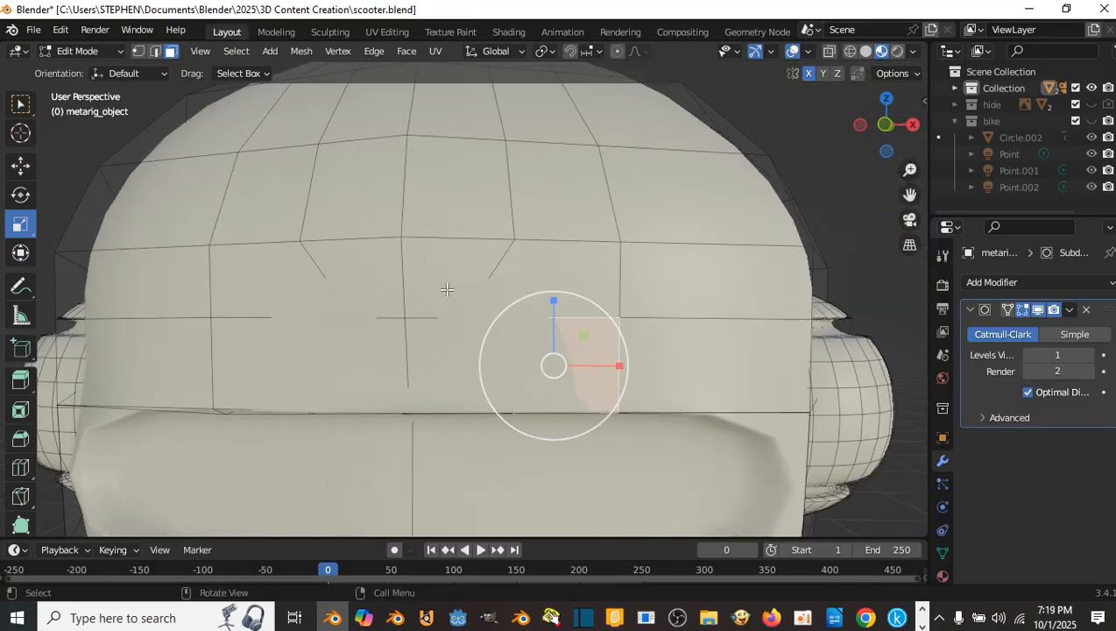
click(442, 285)
shift+click(371, 267)
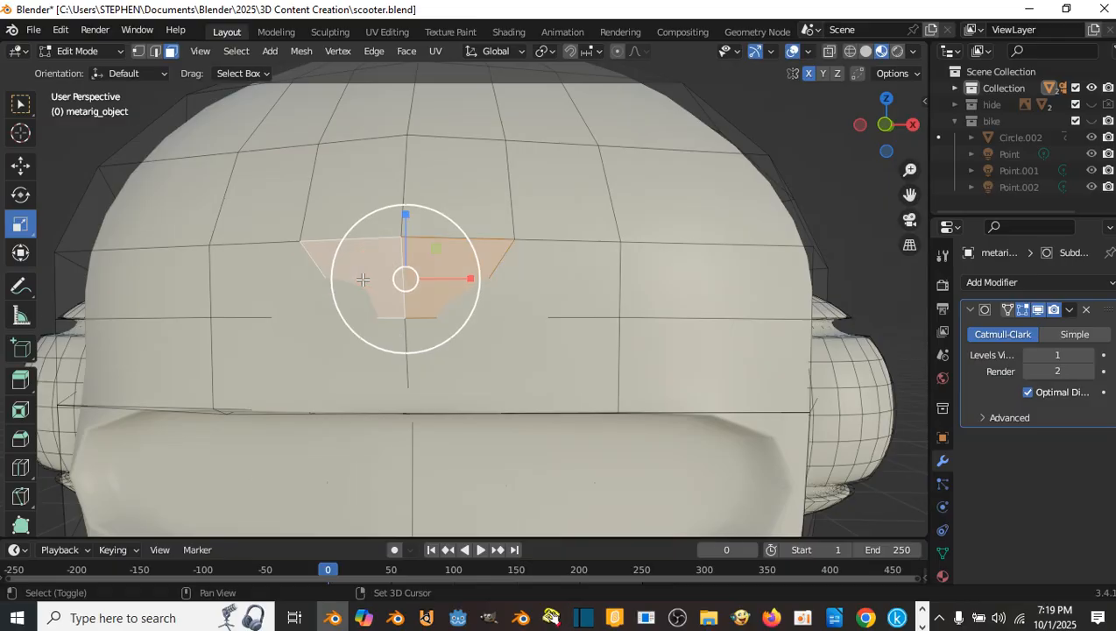
middle_drag(371, 267, 481, 312)
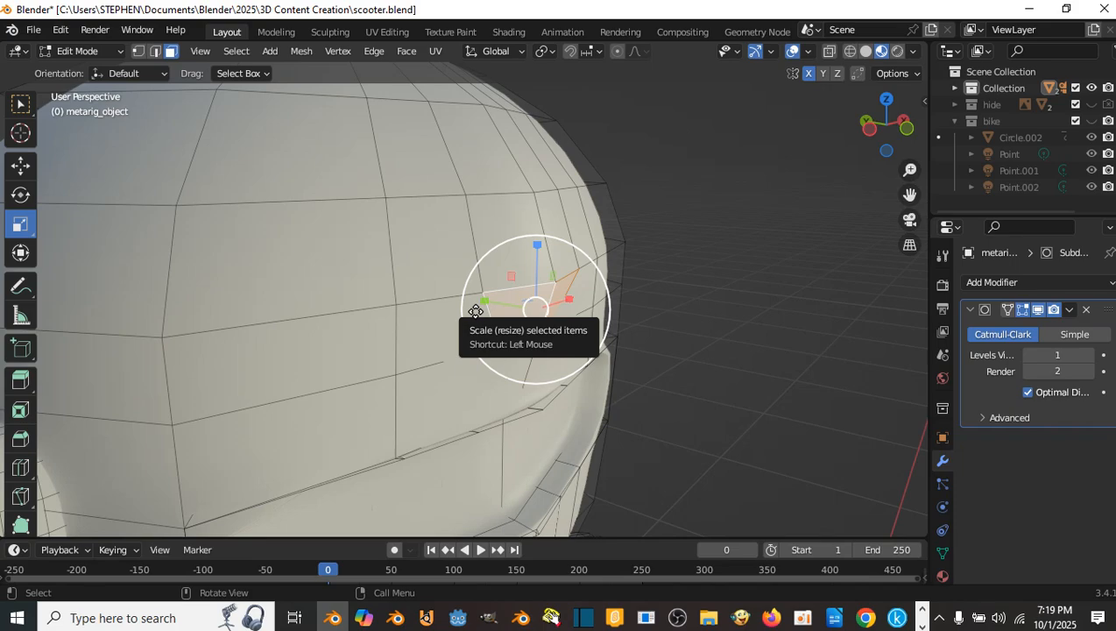
key(e)
click(476, 313)
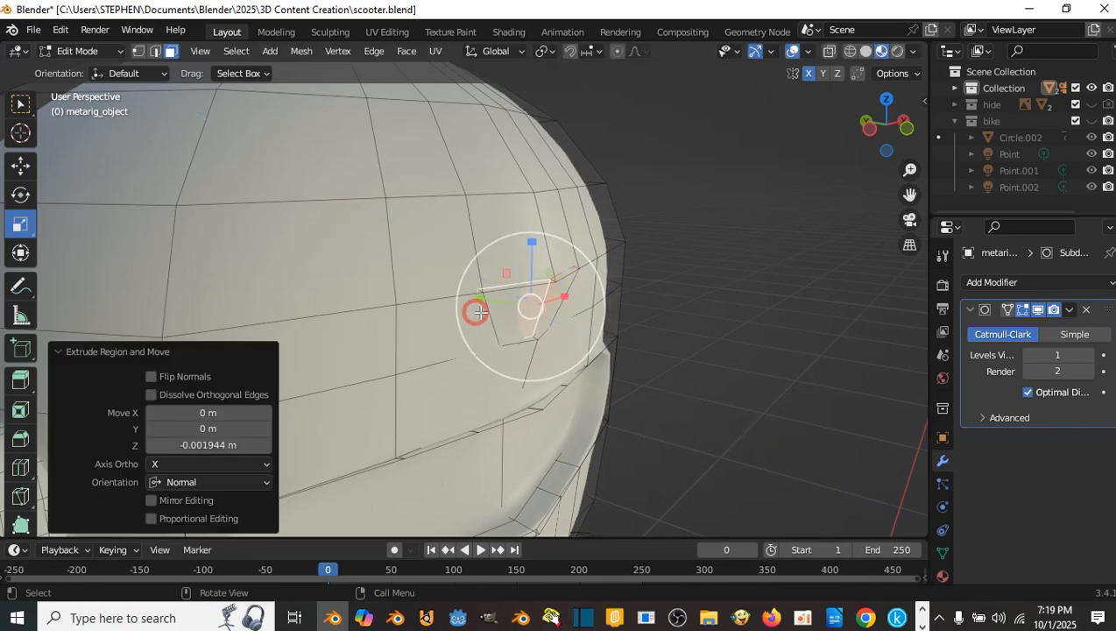
middle_drag(476, 313, 473, 263)
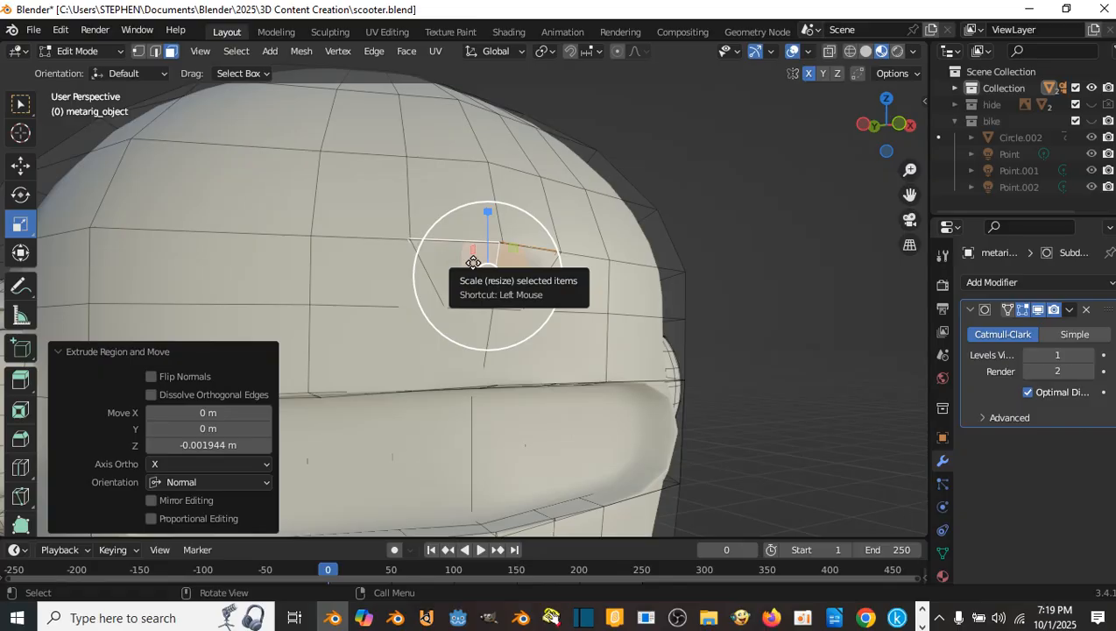
- Extrude the two recessed forehead faces again and scale them uniformly to 0.95
key(e)
click(473, 263)
middle_drag(600, 262, 581, 277)
key(s)
click(578, 257)
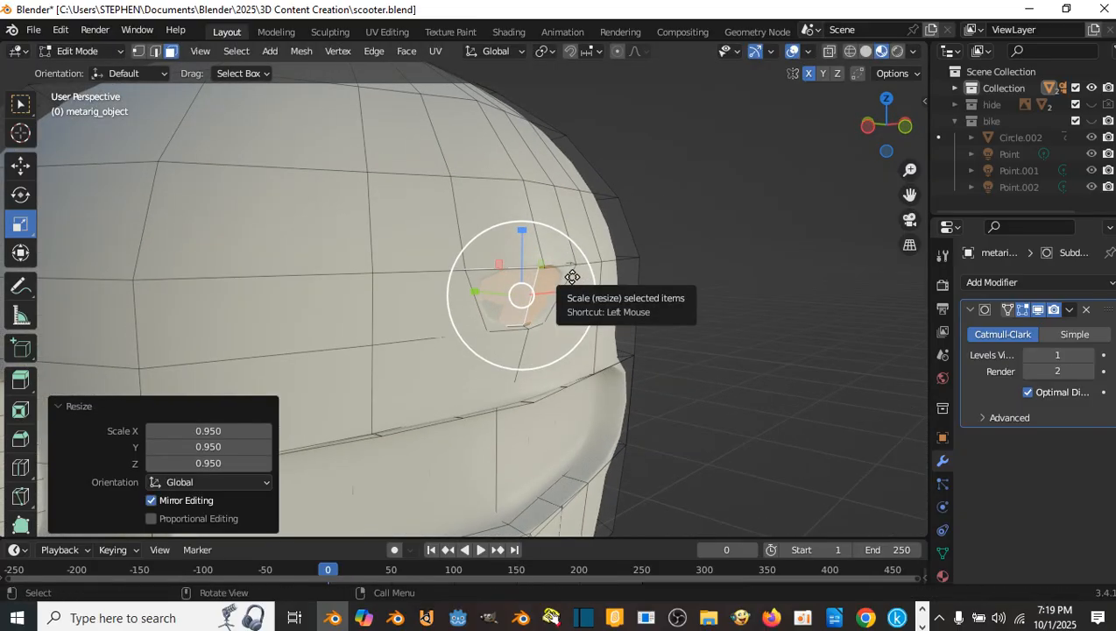
- Extrude the recessed faces inward by about 0.007 m and check the cavity in Object Mode
key(e)
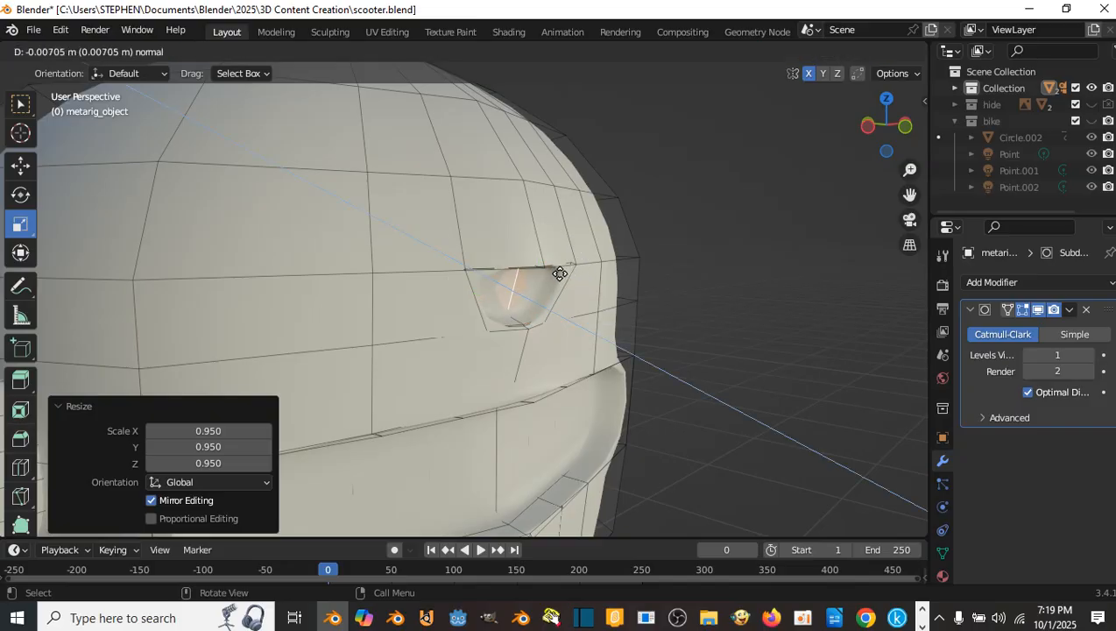
click(559, 273)
middle_drag(560, 274, 479, 282)
key(Tab)
key(Tab)
scroll(526, 304, up, 3)
scroll(493, 286, down, 1)
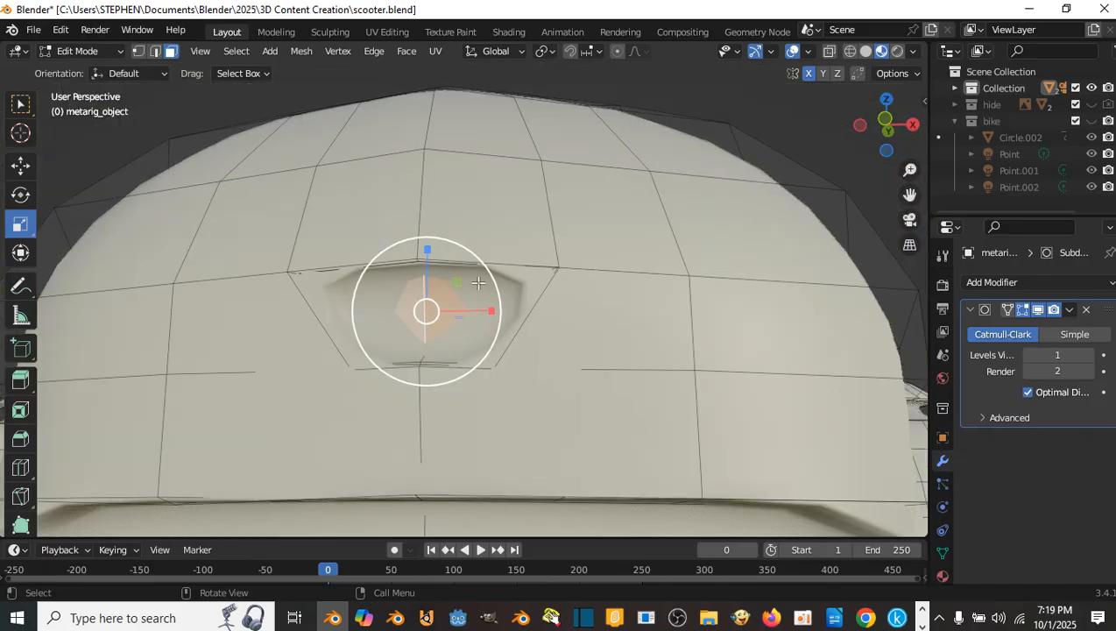
- Reselect the two innermost faces of the forehead cavity and move them outward along Y by about -0.0023 m
middle_drag(457, 323, 481, 327)
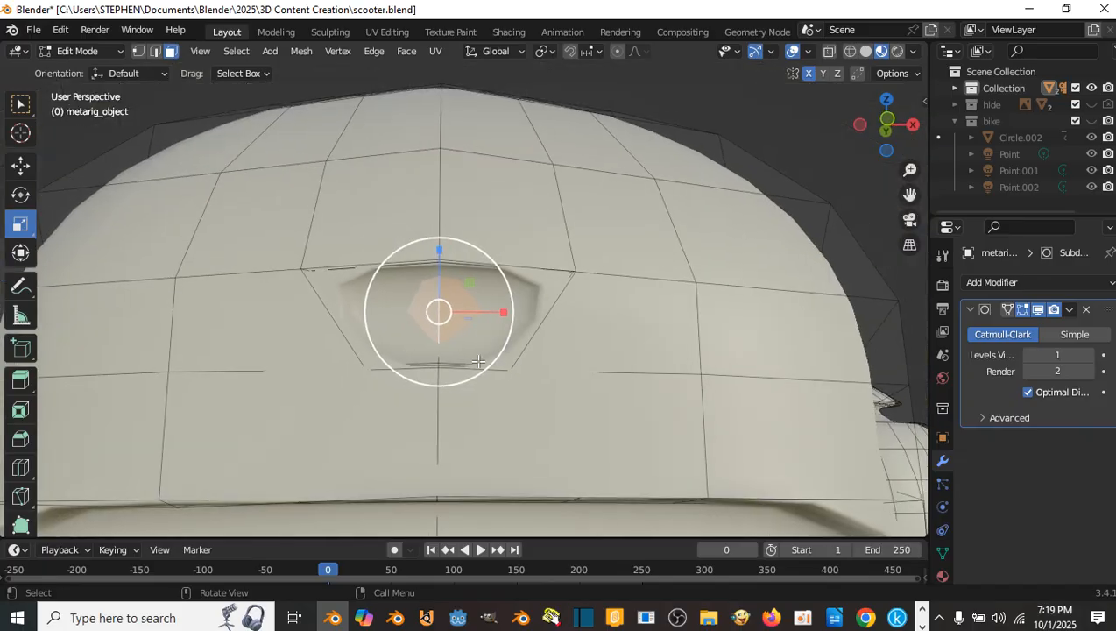
click(403, 346)
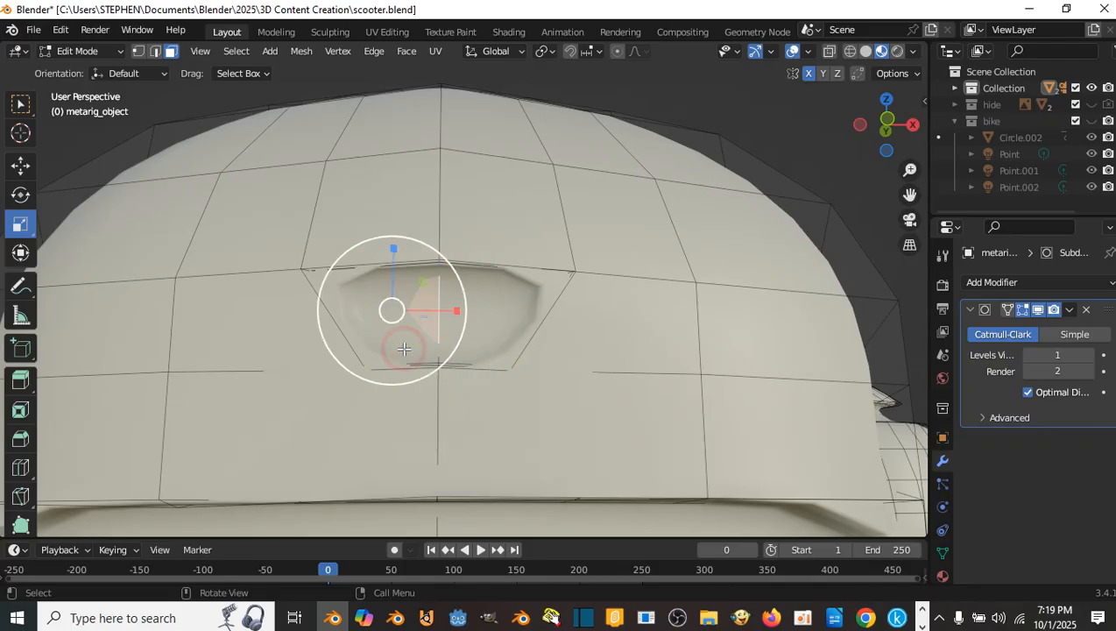
click(344, 308)
click(391, 331)
shift+click(480, 309)
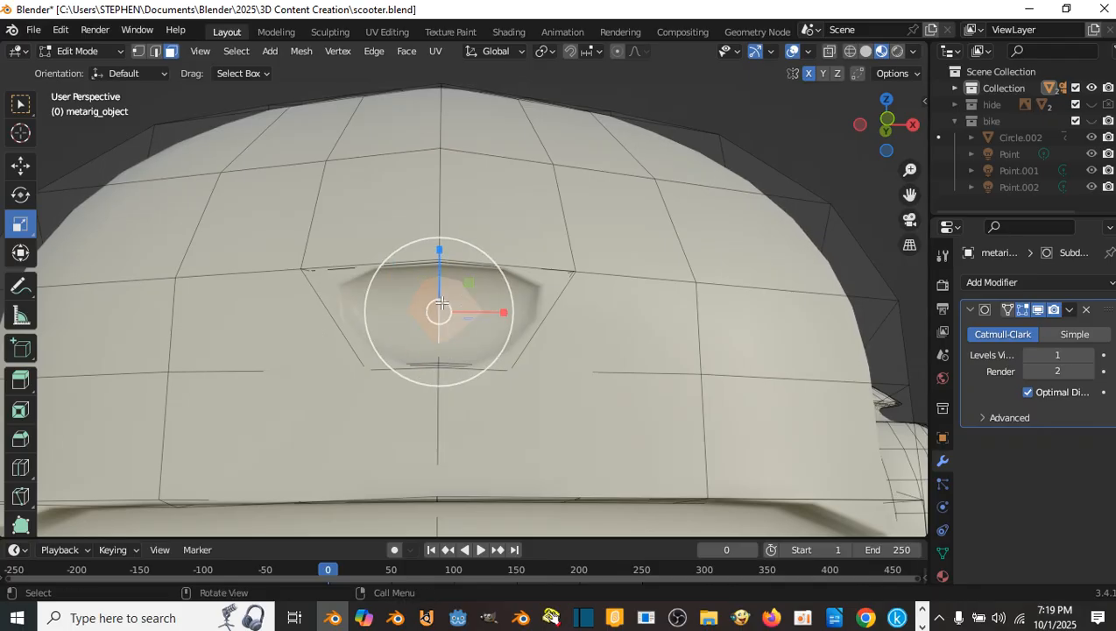
middle_drag(447, 302, 525, 311)
middle_drag(434, 260, 130, 145)
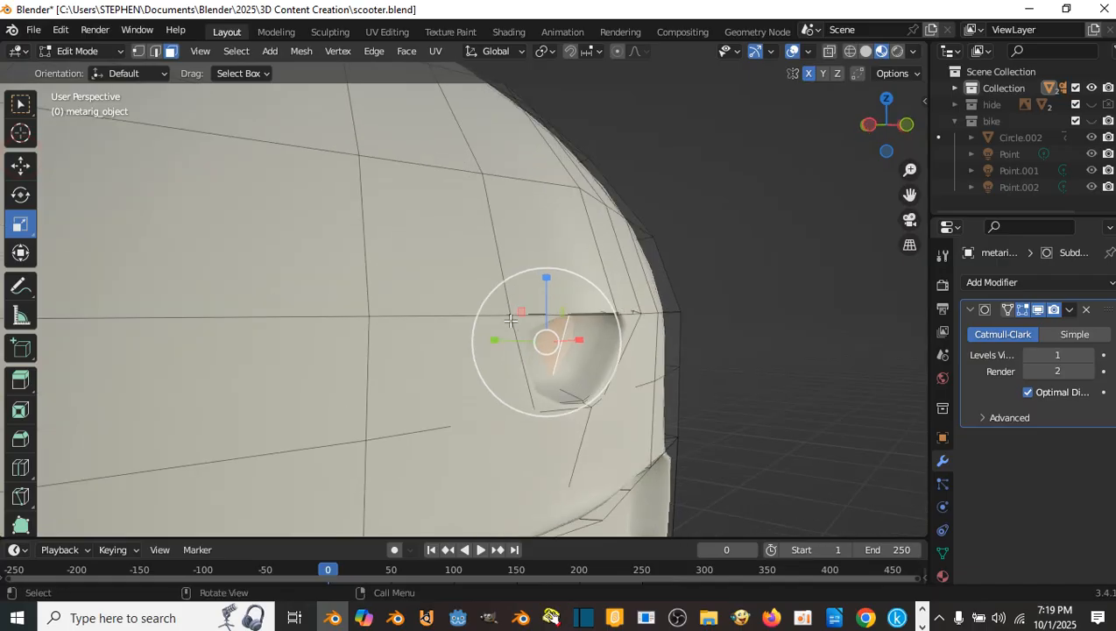
click(22, 168)
middle_drag(394, 333, 558, 349)
drag(518, 357, 513, 356)
middle_drag(513, 356, 495, 320)
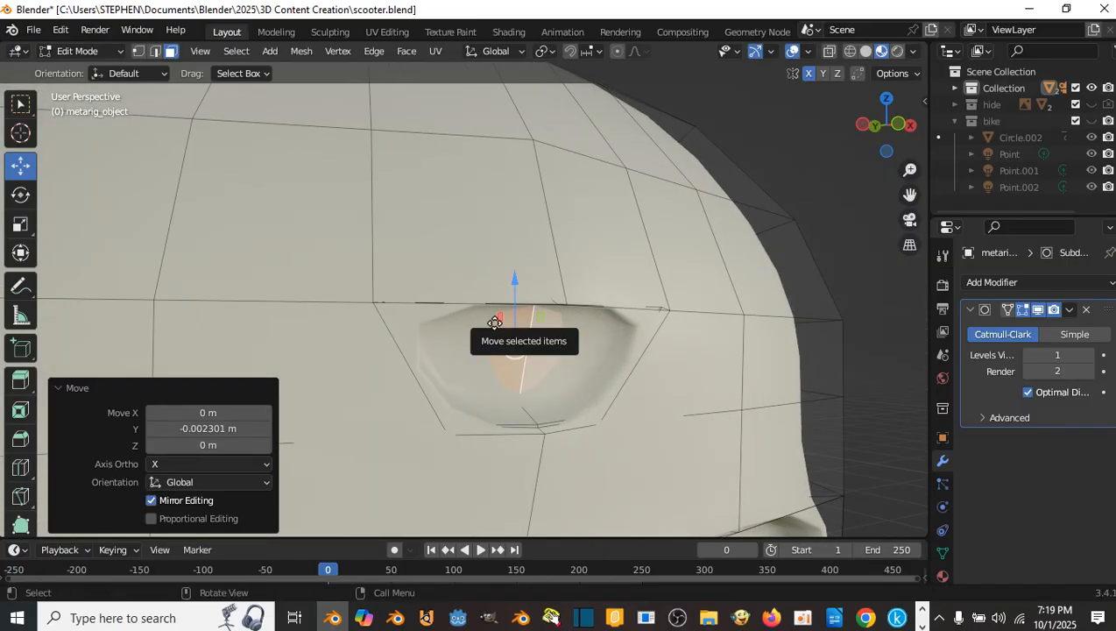
- Extrude the cavity's floor faces in place with zero offset and inspect the smoothed recess in Object Mode
key(e)
click(493, 323)
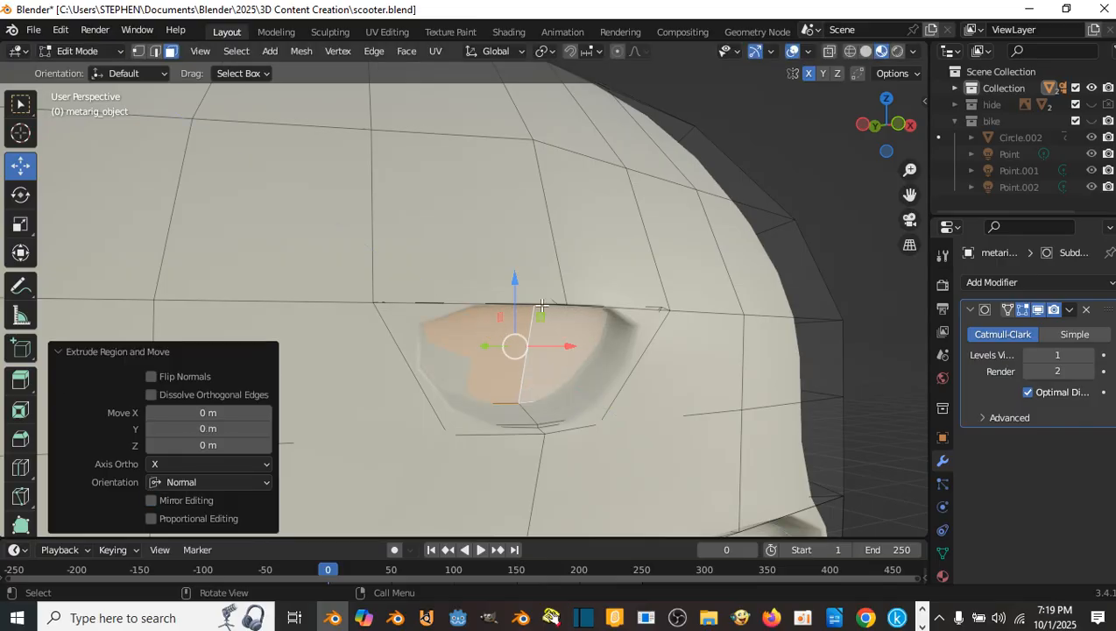
middle_drag(543, 320, 445, 315)
key(Tab)
scroll(497, 282, down, 4)
scroll(499, 303, up, 3)
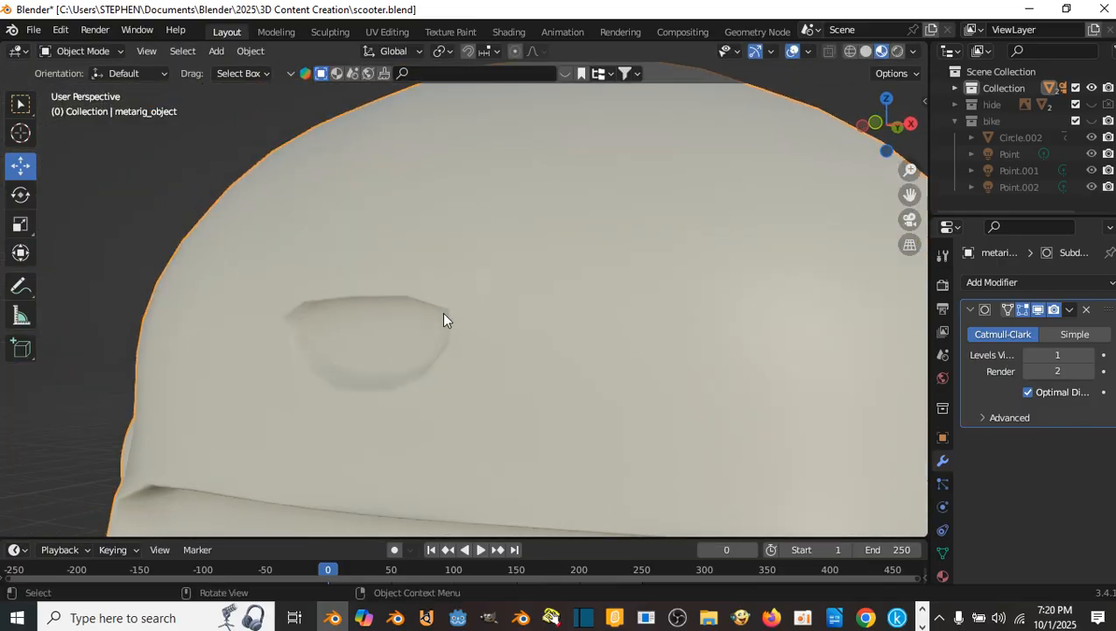
key(Tab)
middle_drag(376, 256, 404, 243)
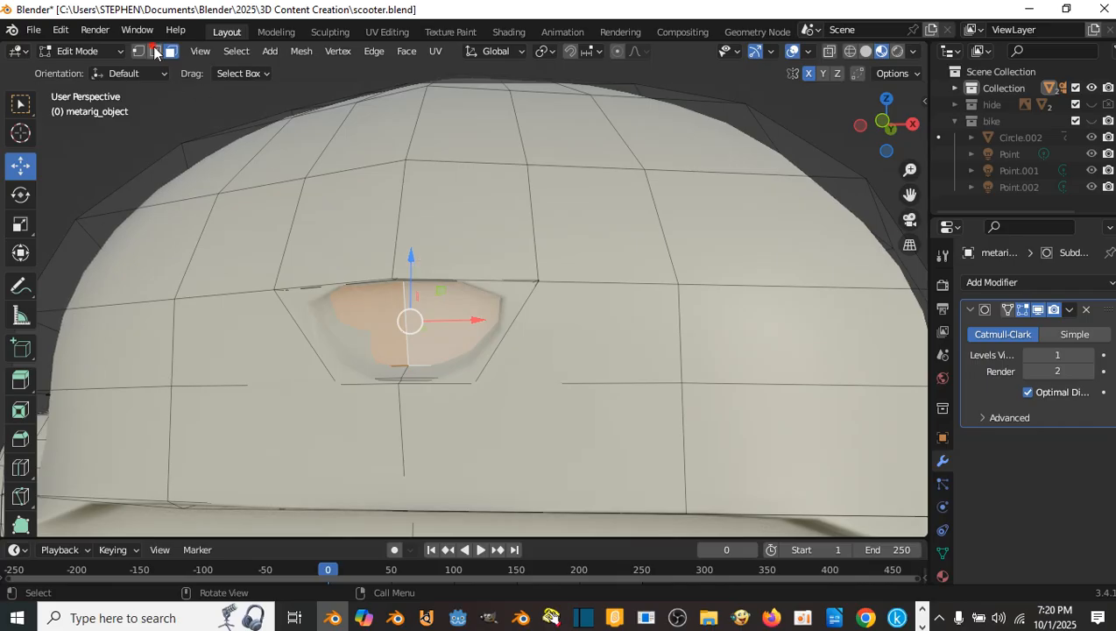
alt+click(456, 274)
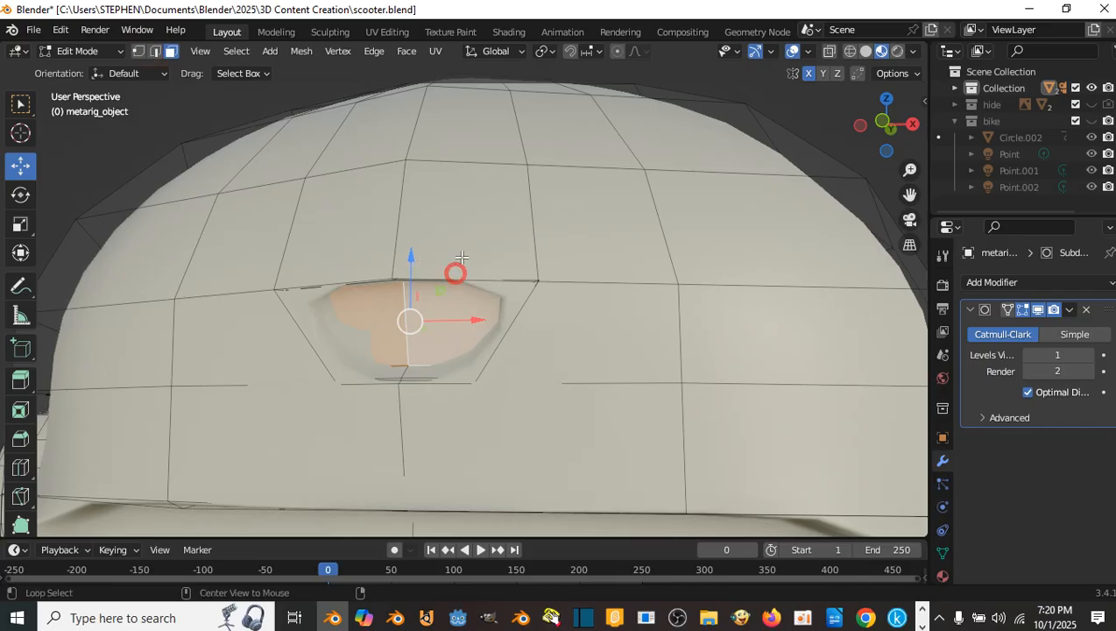
alt+click(461, 262)
click(465, 280)
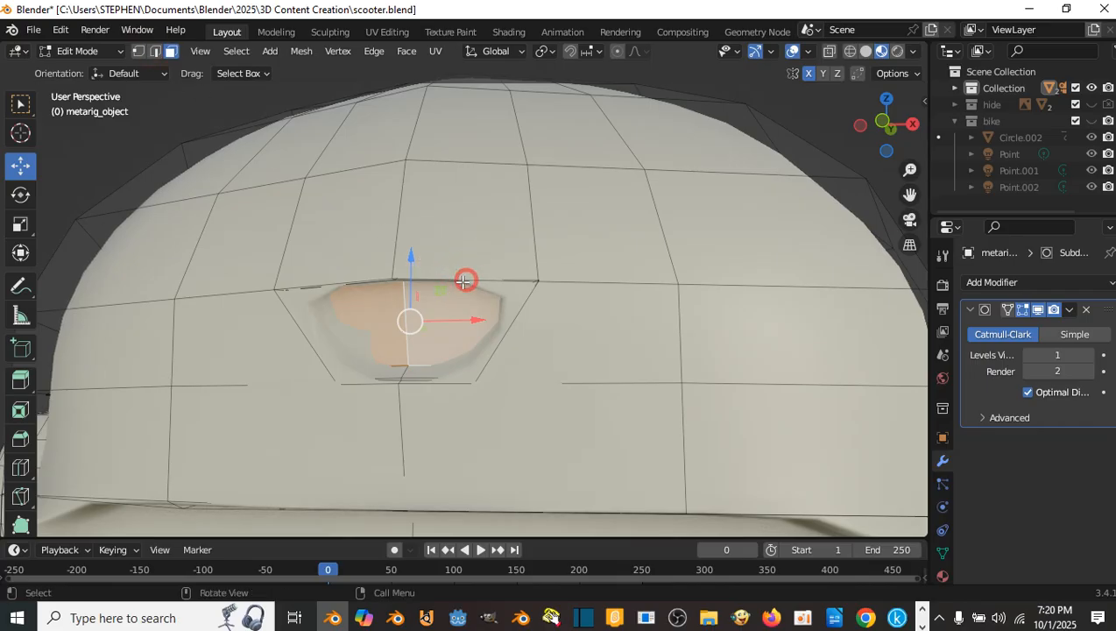
shift+click(517, 313)
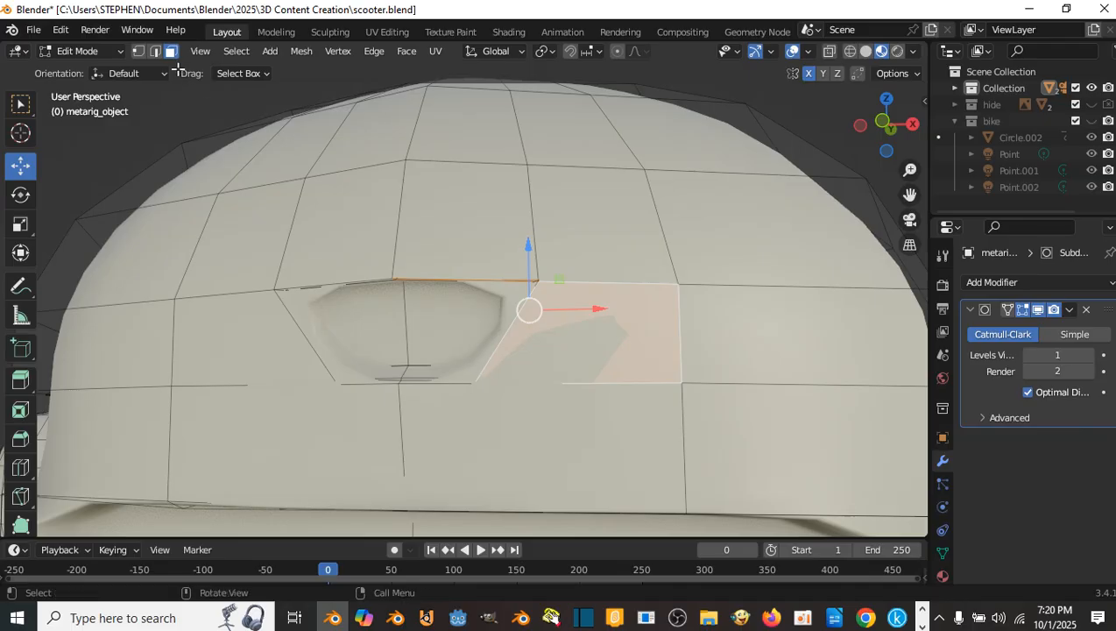
- Try a mean crease of 0.93 on the six edges around the forehead opening's outer rim, and reset it to 0
click(155, 51)
click(508, 315)
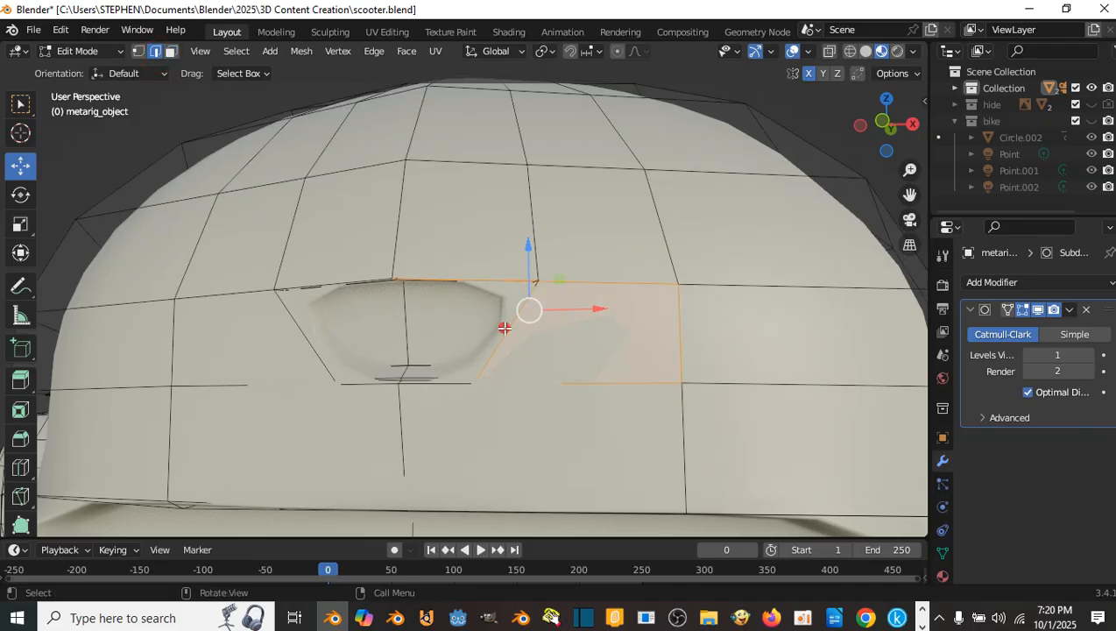
shift+click(476, 279)
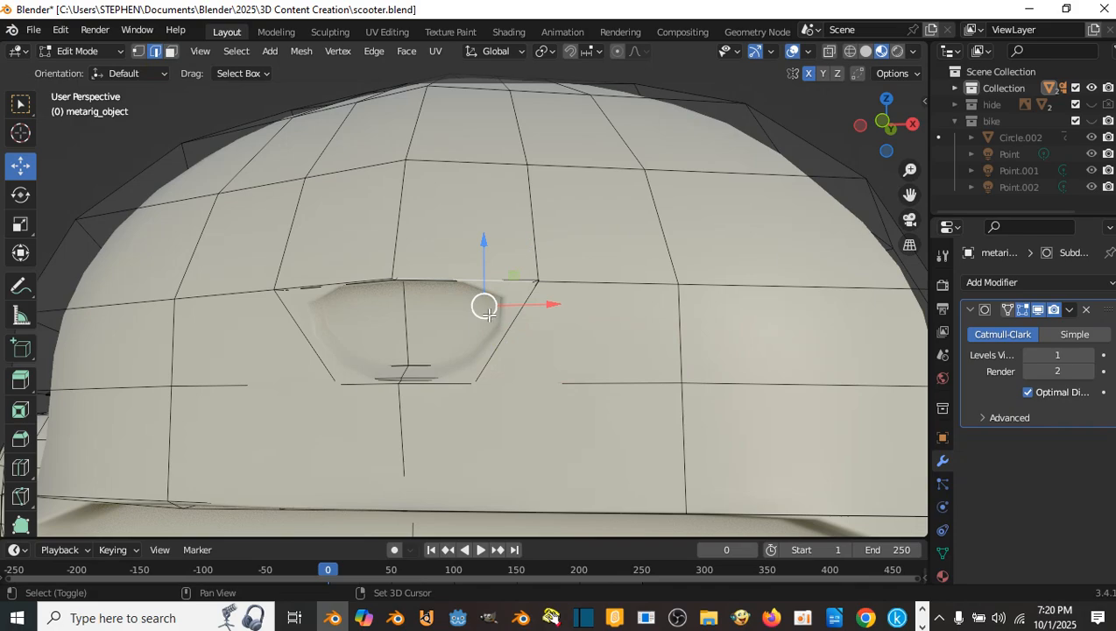
shift+click(501, 328)
click(507, 317)
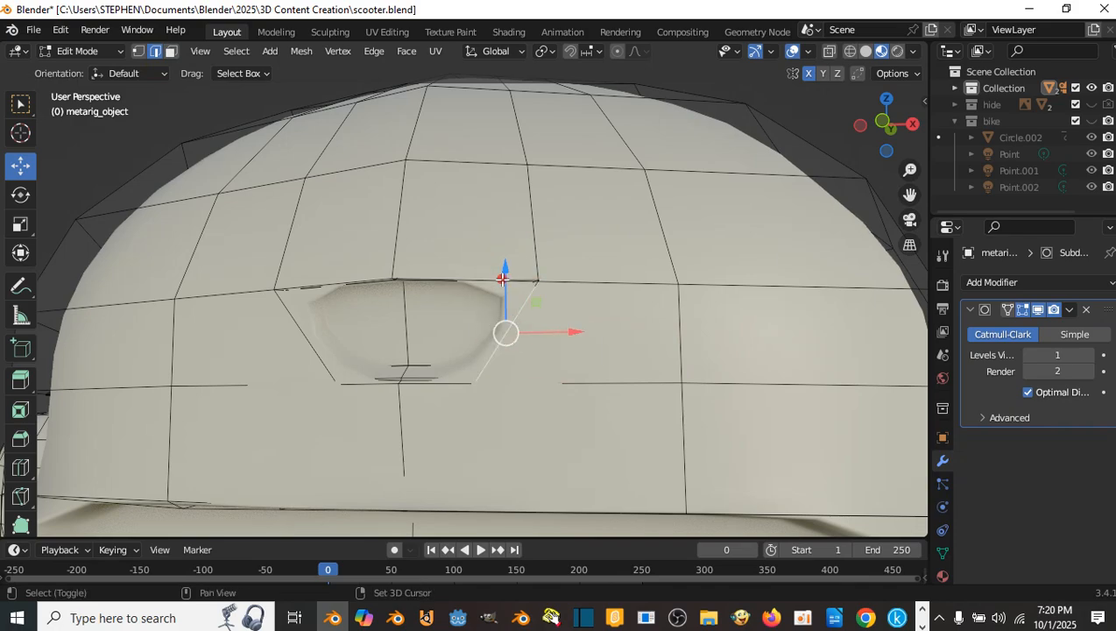
shift+click(496, 281)
shift+click(329, 285)
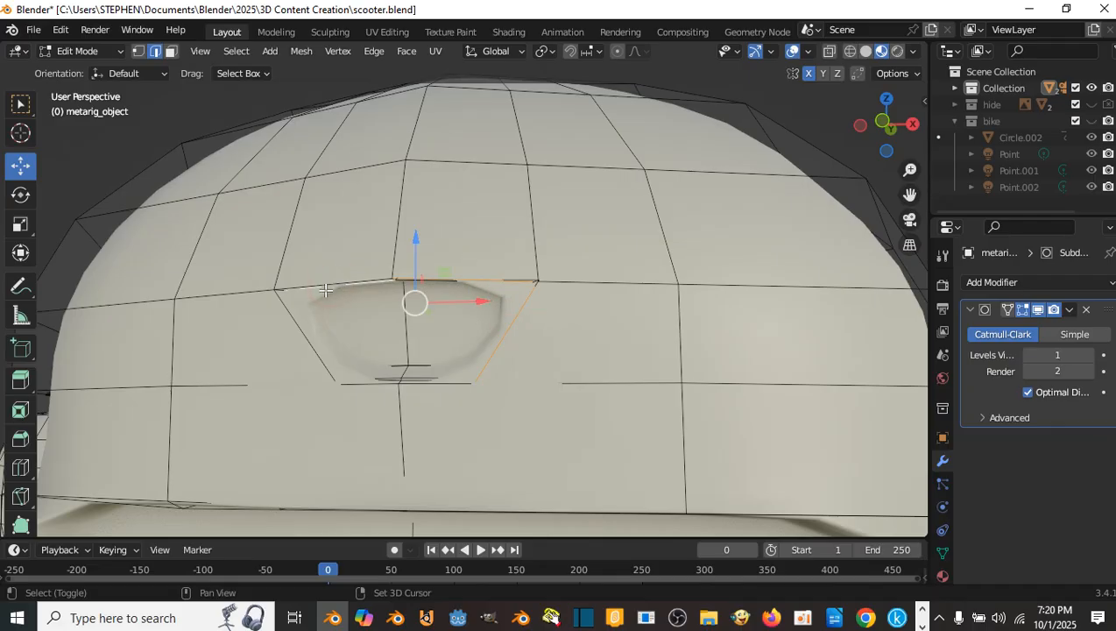
shift+click(302, 335)
shift+click(366, 383)
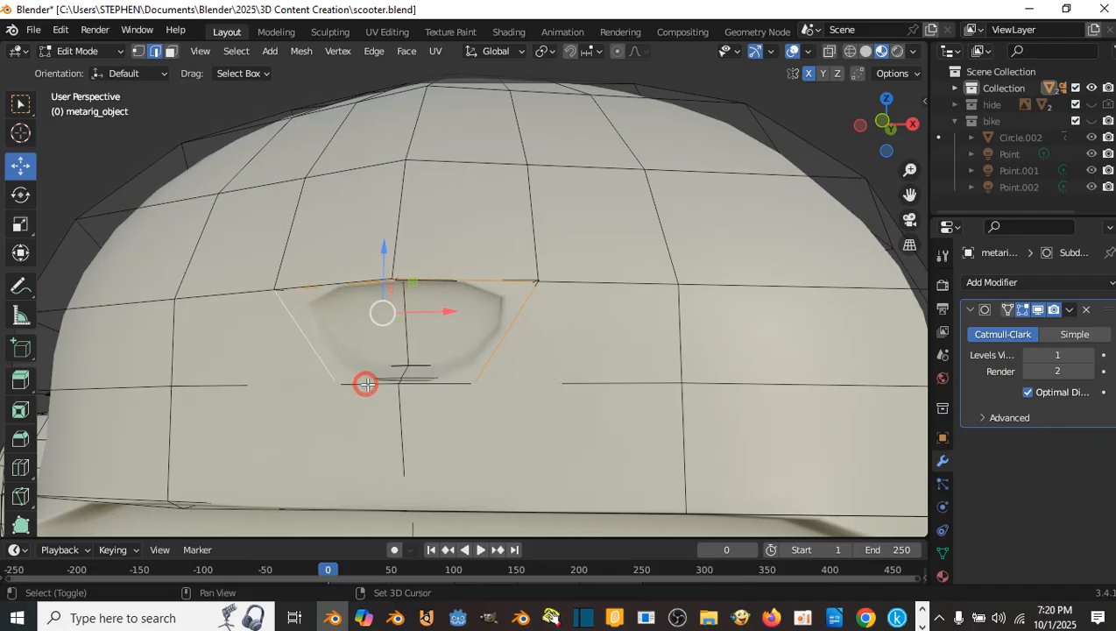
shift+click(438, 382)
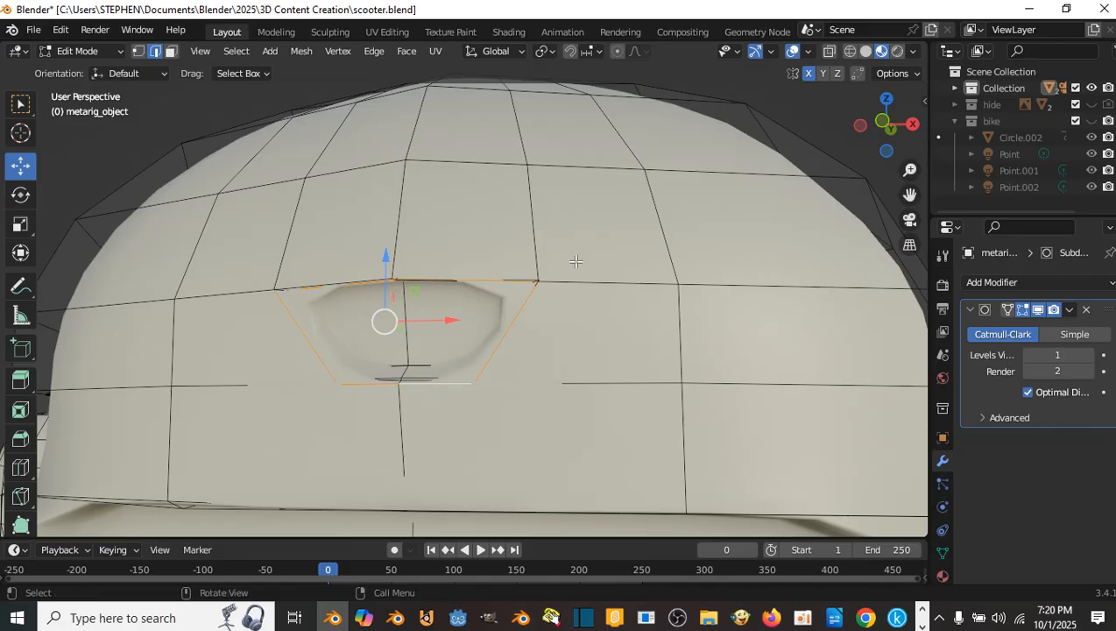
key(n)
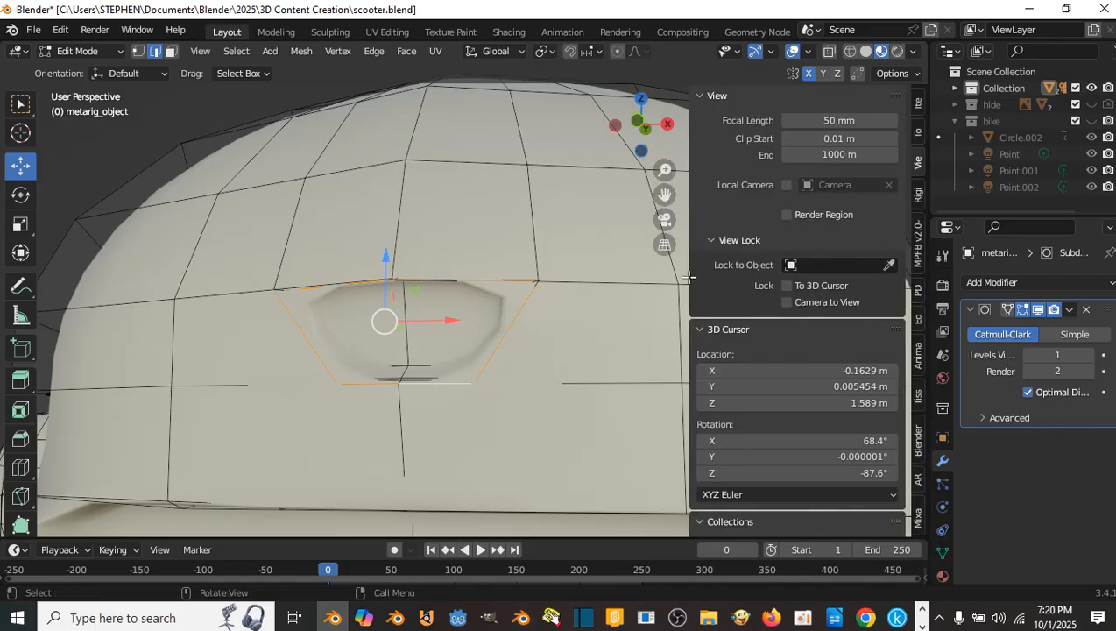
click(918, 105)
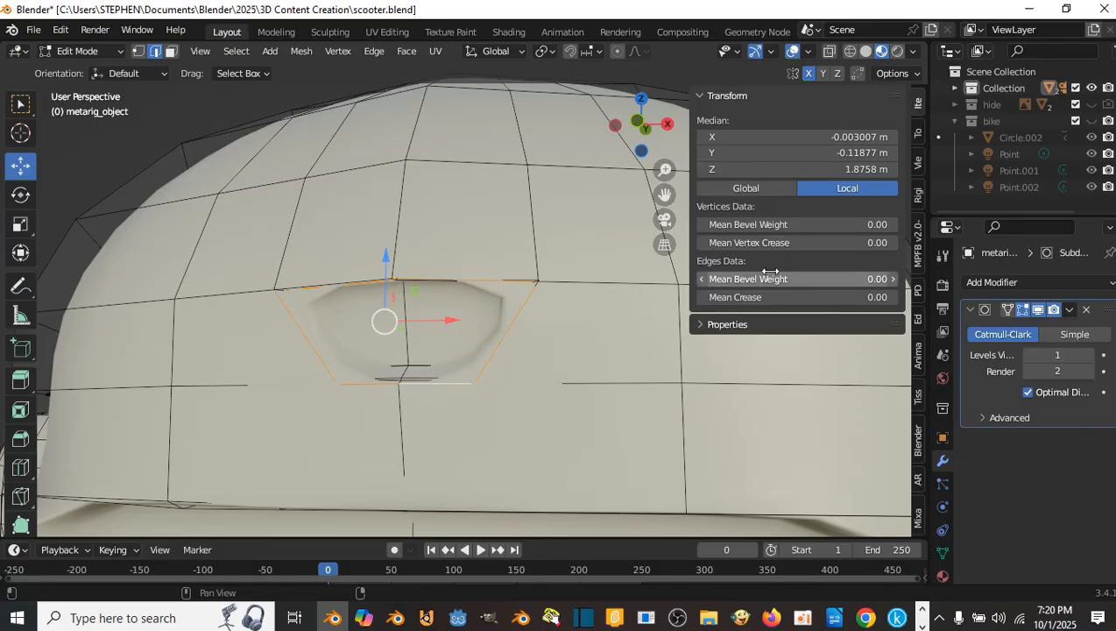
drag(788, 299, 790, 299)
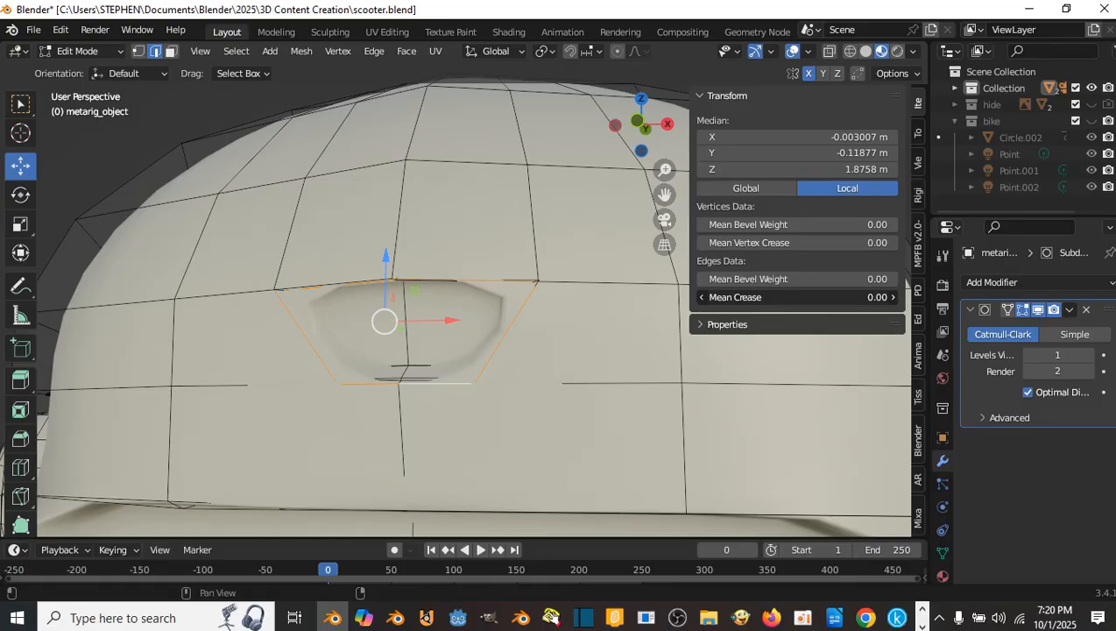
drag(790, 298, 788, 305)
click(775, 299)
click(742, 317)
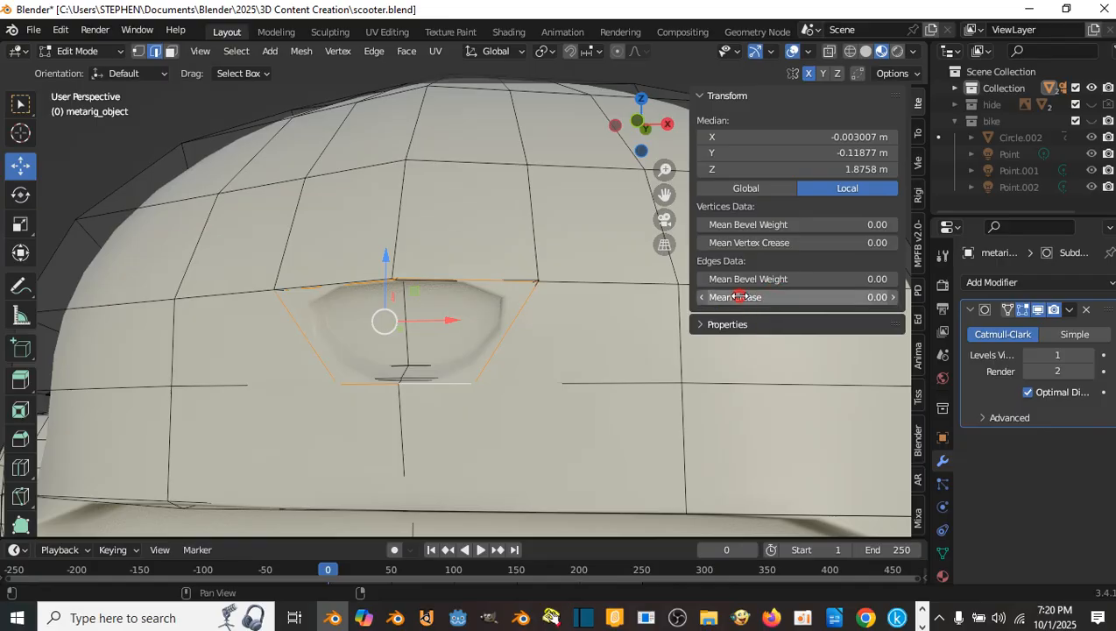
drag(740, 297, 862, 297)
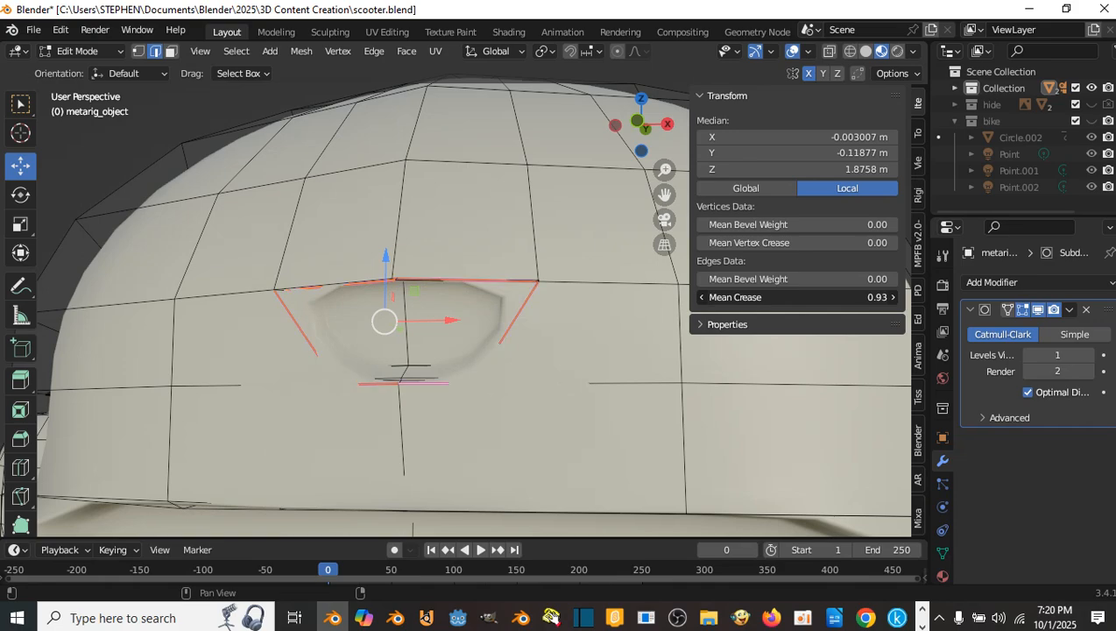
drag(752, 298, 753, 298)
drag(823, 297, 783, 297)
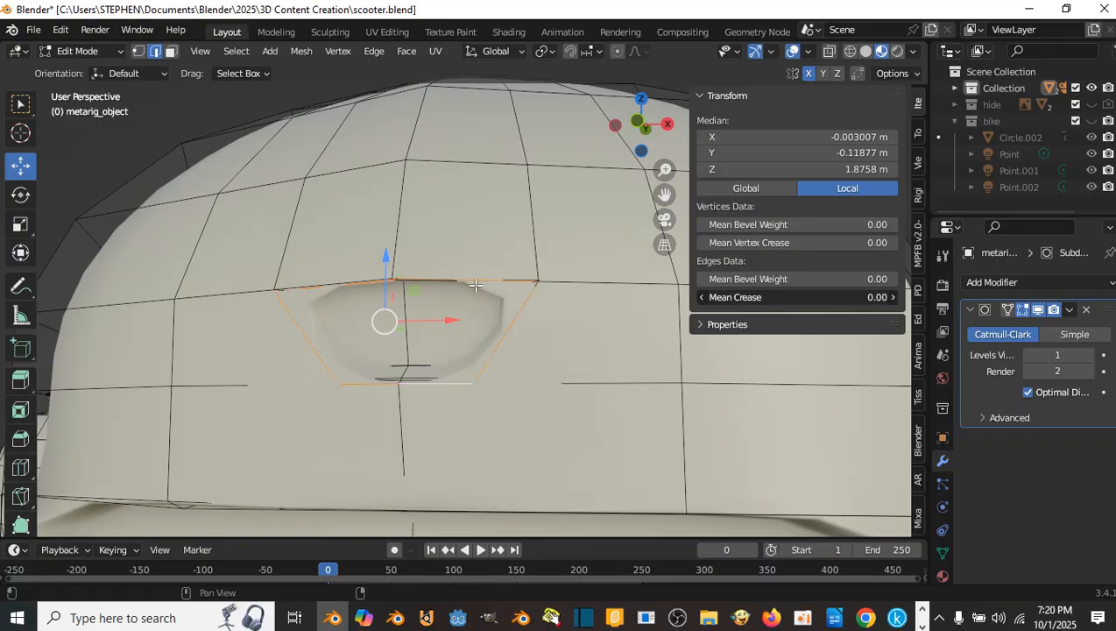
- Return to Object Mode, check the whole robot and save the scooter.blend file
key(Tab)
scroll(483, 277, down, 3)
middle_drag(484, 277, 570, 219)
scroll(492, 266, down, 3)
key(ctrl+s)
key(n)
scroll(598, 216, down, 2)
scroll(528, 207, down, 3)
key(ctrl+s)
scroll(547, 182, down, 2)
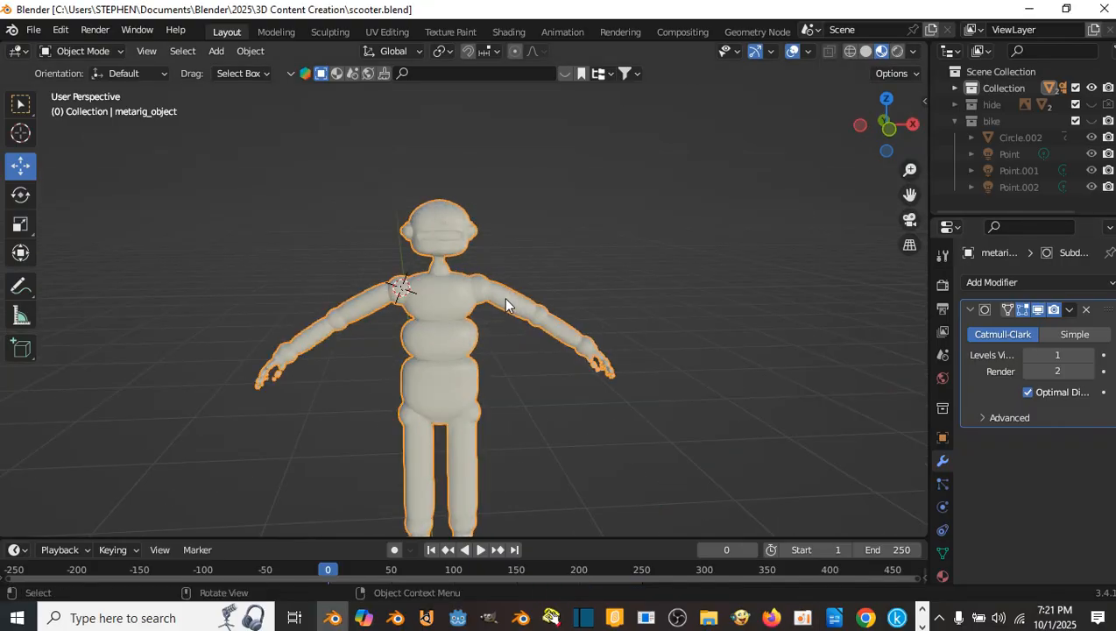
- Bring up the material settings for the robot mesh
shift+middle_drag(503, 296, 654, 295)
scroll(637, 316, up, 5)
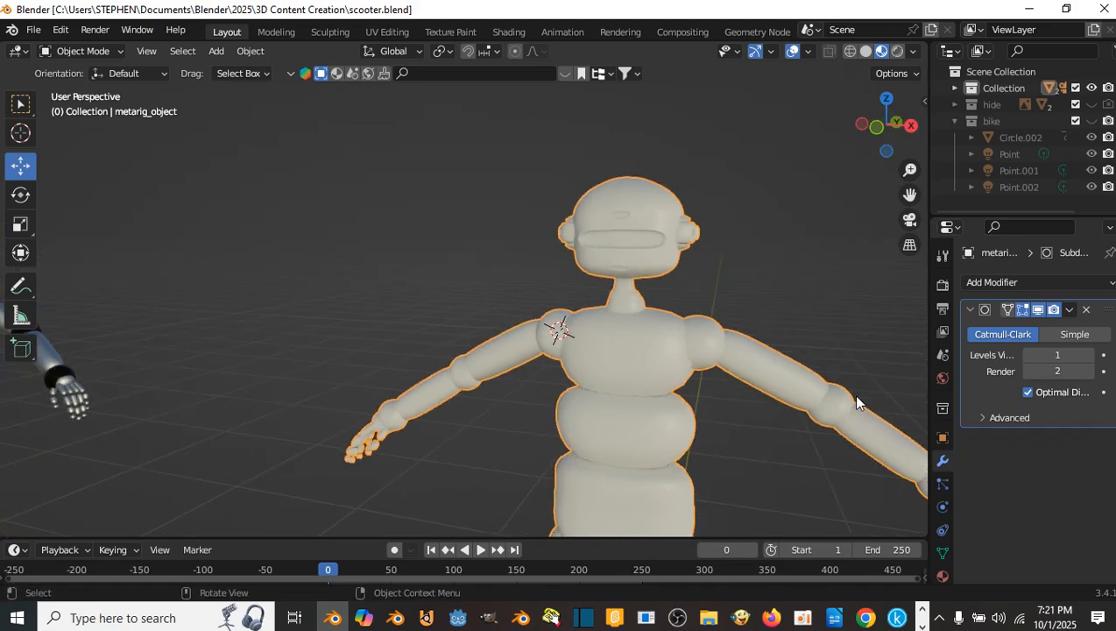
click(942, 575)
scroll(655, 317, down, 5)
middle_drag(655, 317, 888, 394)
scroll(663, 291, up, 3)
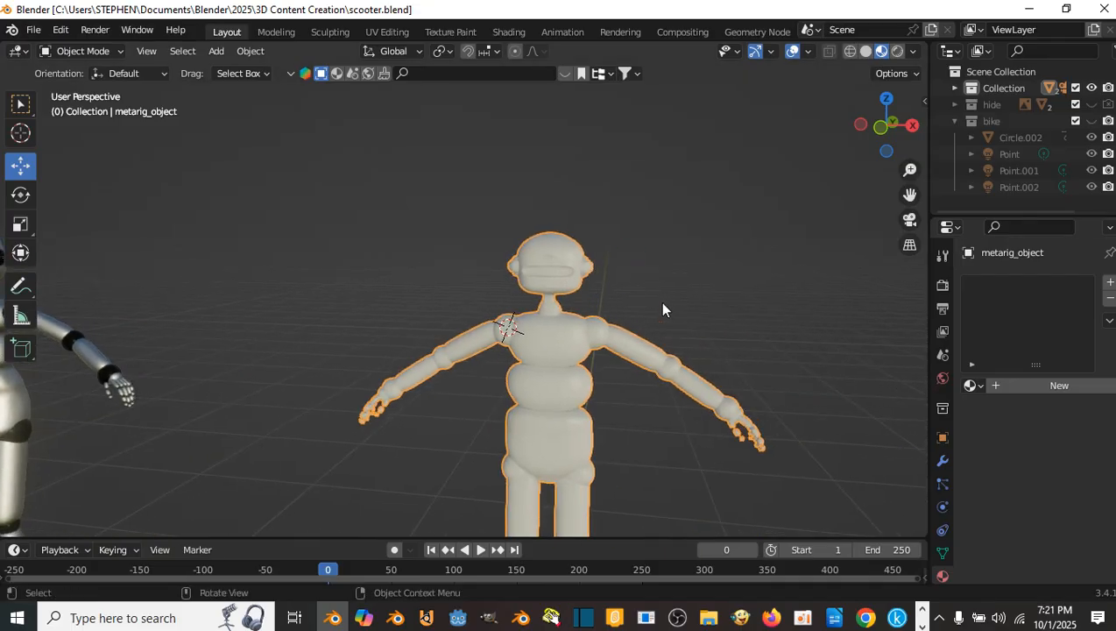
scroll(570, 280, up, 2)
scroll(511, 270, up, 2)
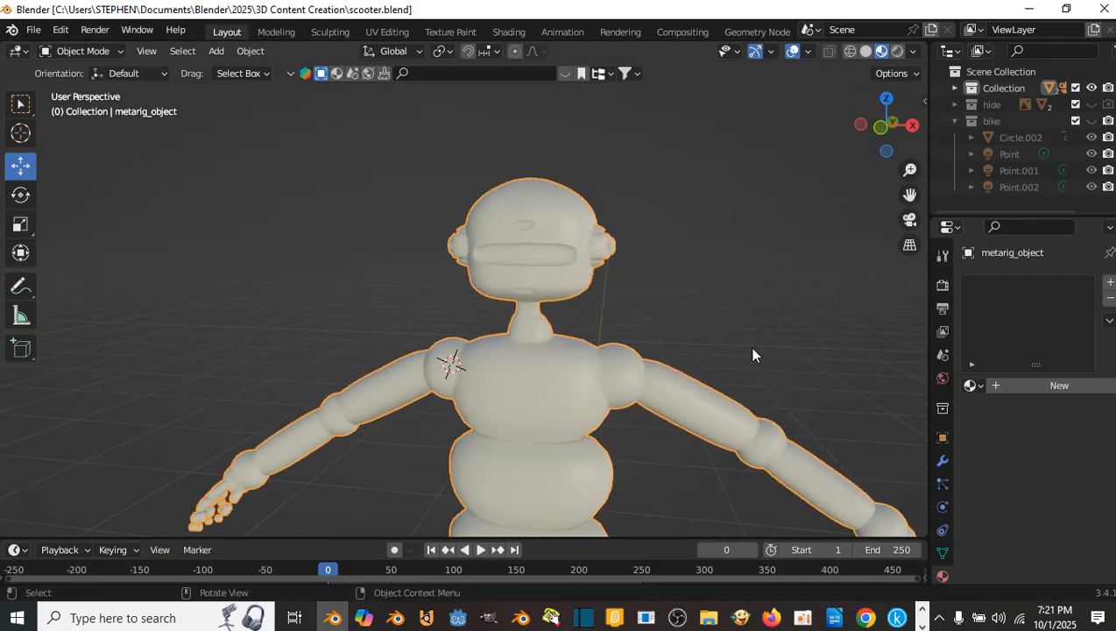
click(971, 386)
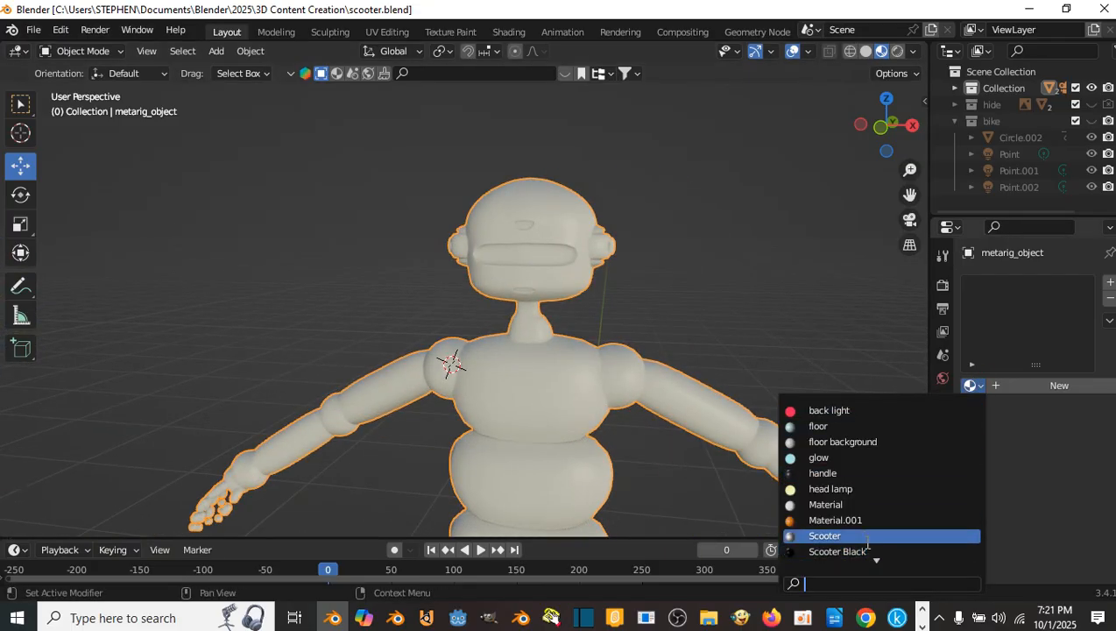
click(656, 310)
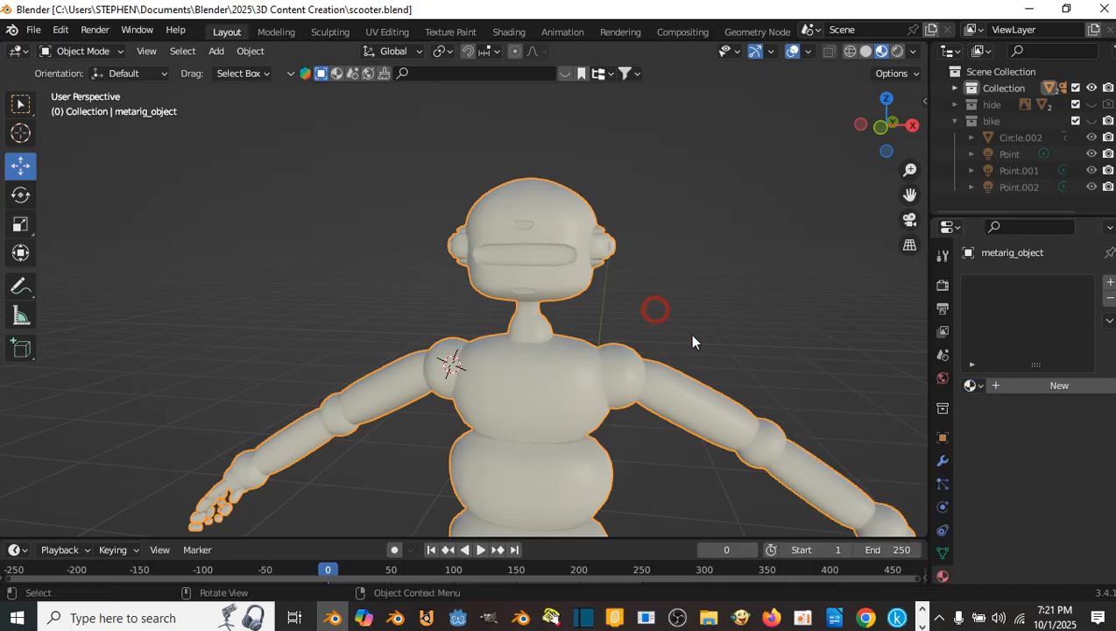
click(969, 386)
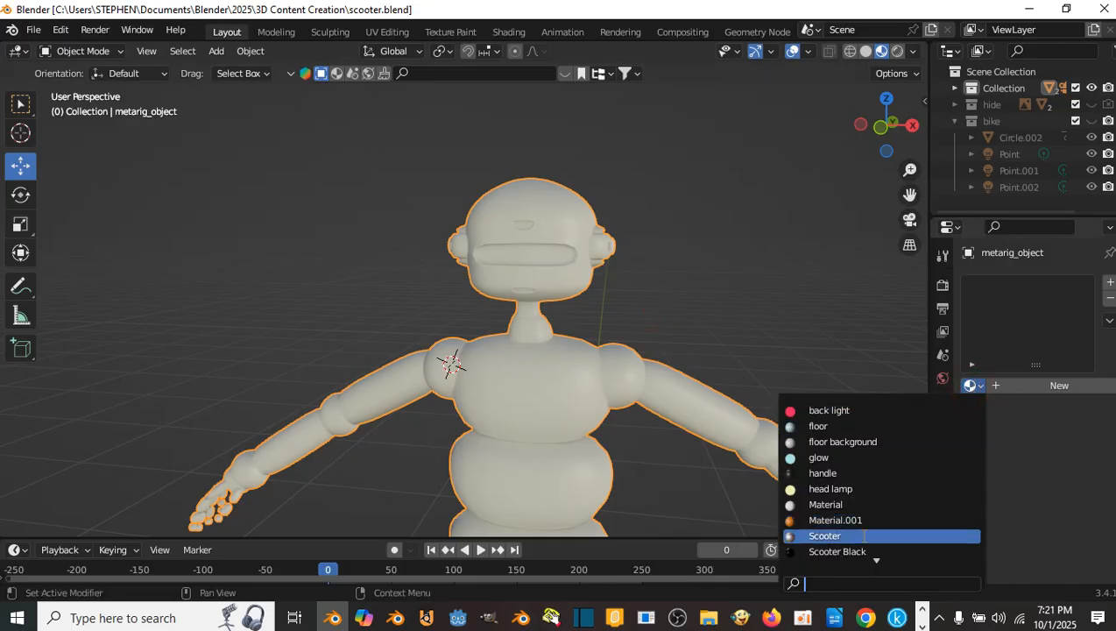
click(1042, 340)
- Create a new material for the robot mesh and name it Robot
shift+middle_drag(700, 325, 667, 304)
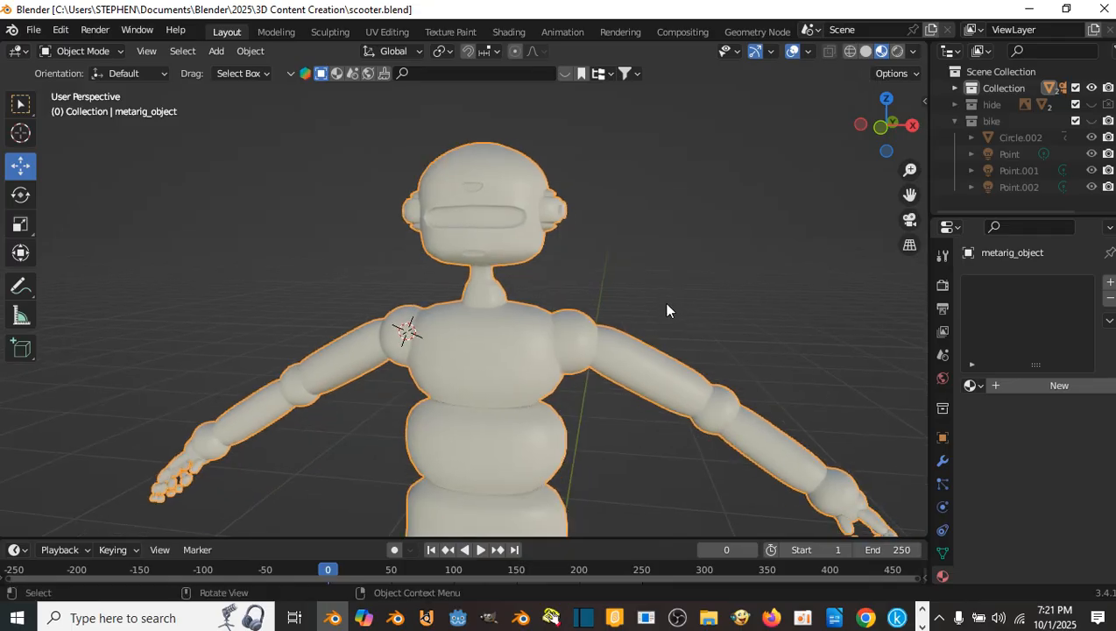
scroll(667, 310, down, 4)
click(1031, 389)
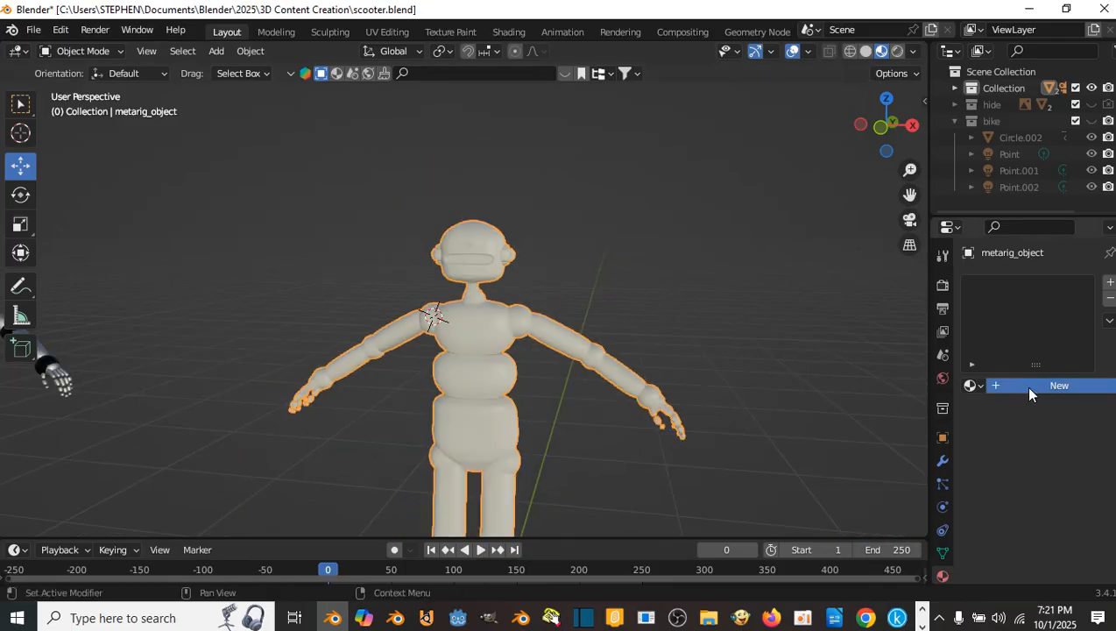
click(1019, 385)
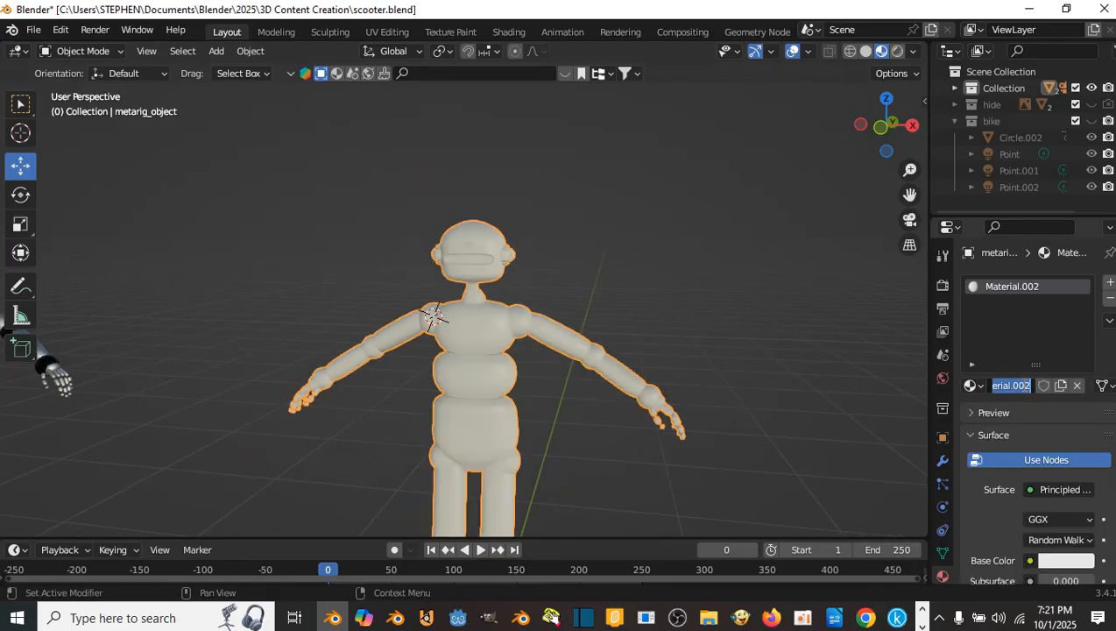
text(Robot)
key(Return)
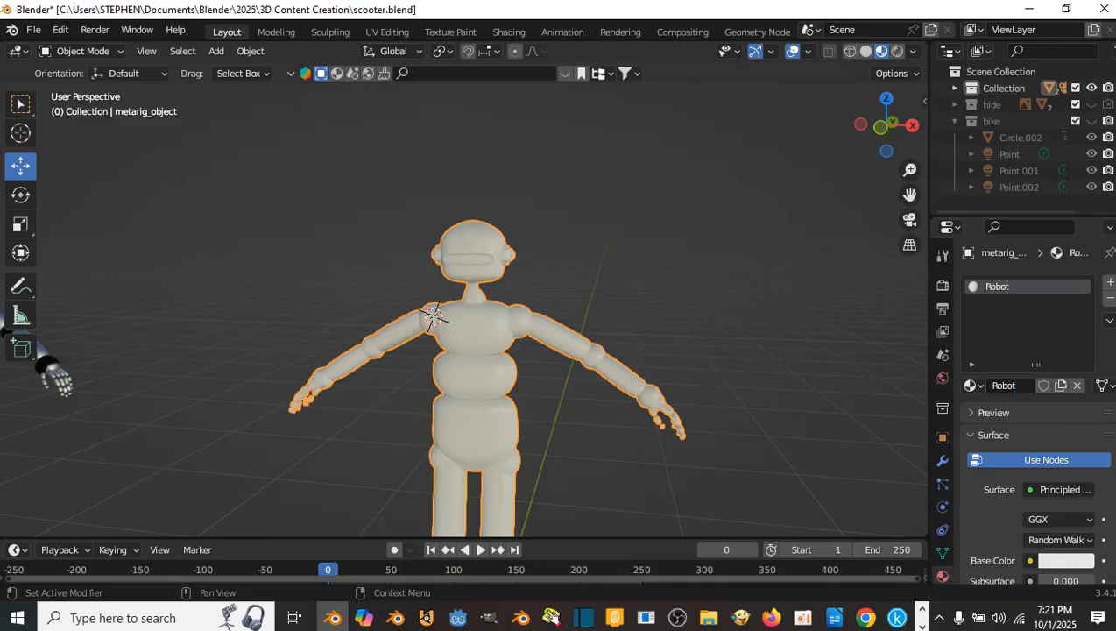
- Set the Robot material's metallic value to 0.855 and its roughness to 0.167
scroll(1045, 461, down, 5)
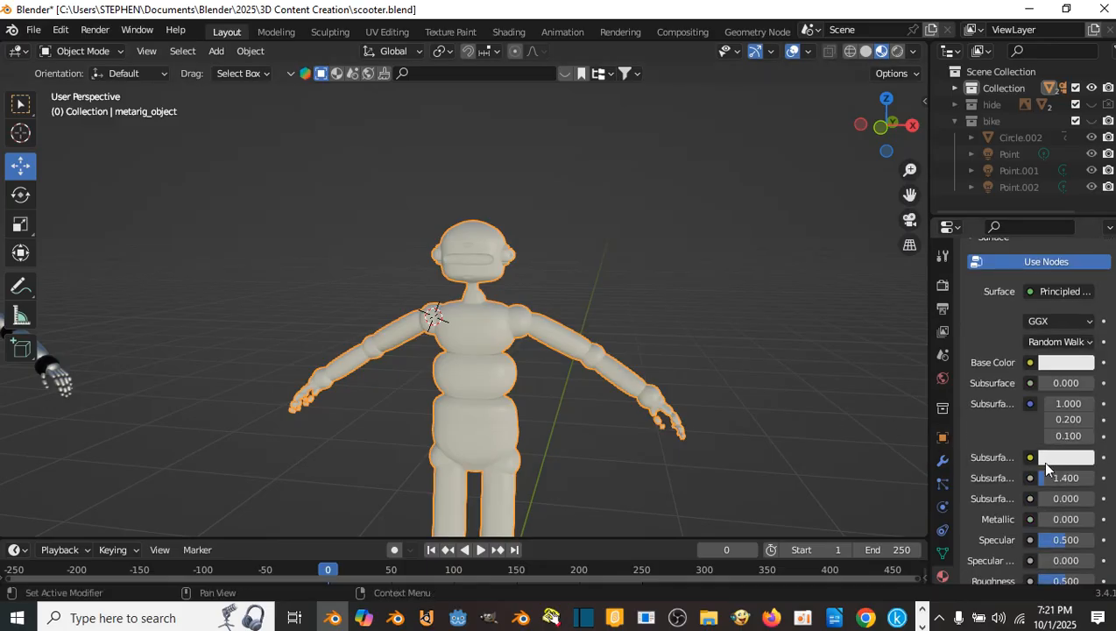
drag(1058, 518, 1087, 518)
scroll(529, 317, down, 3)
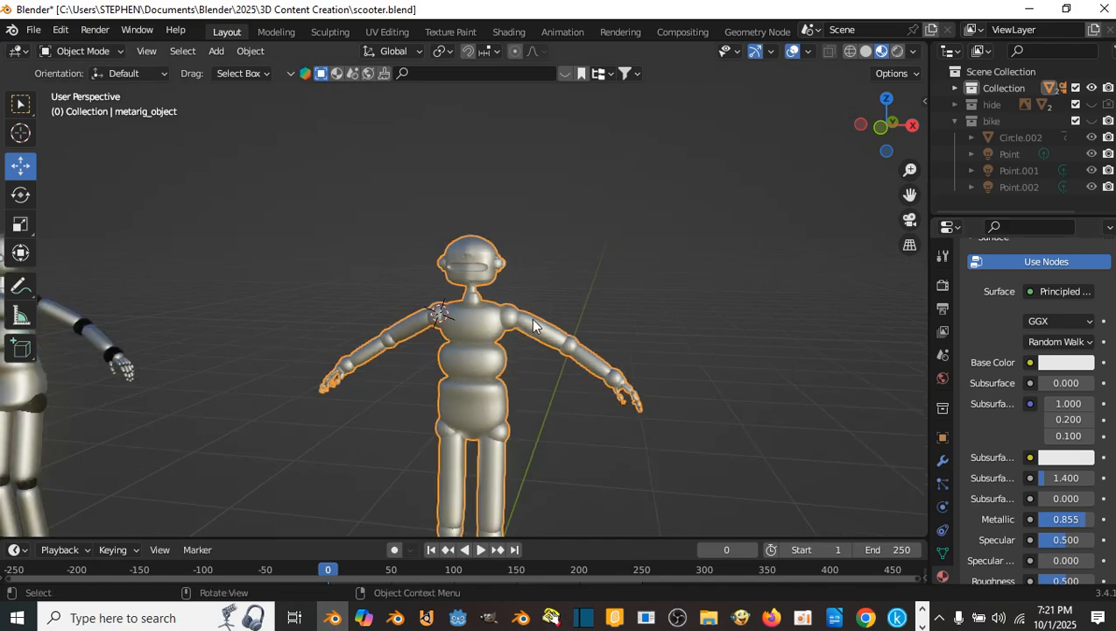
scroll(559, 322, up, 2)
scroll(1058, 482, down, 4)
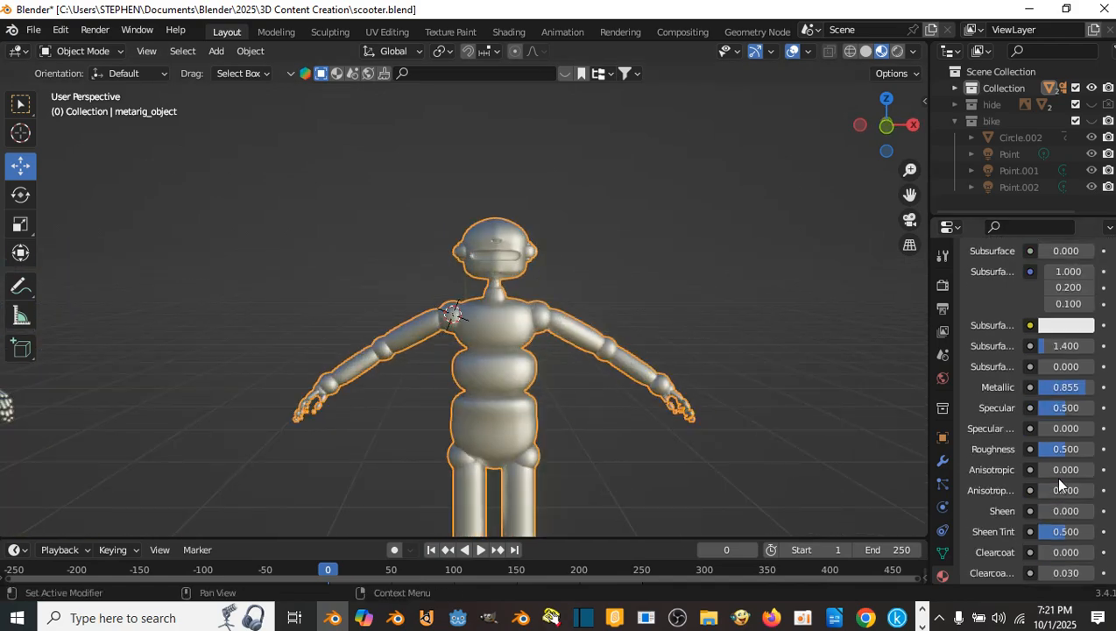
drag(1065, 449, 1049, 449)
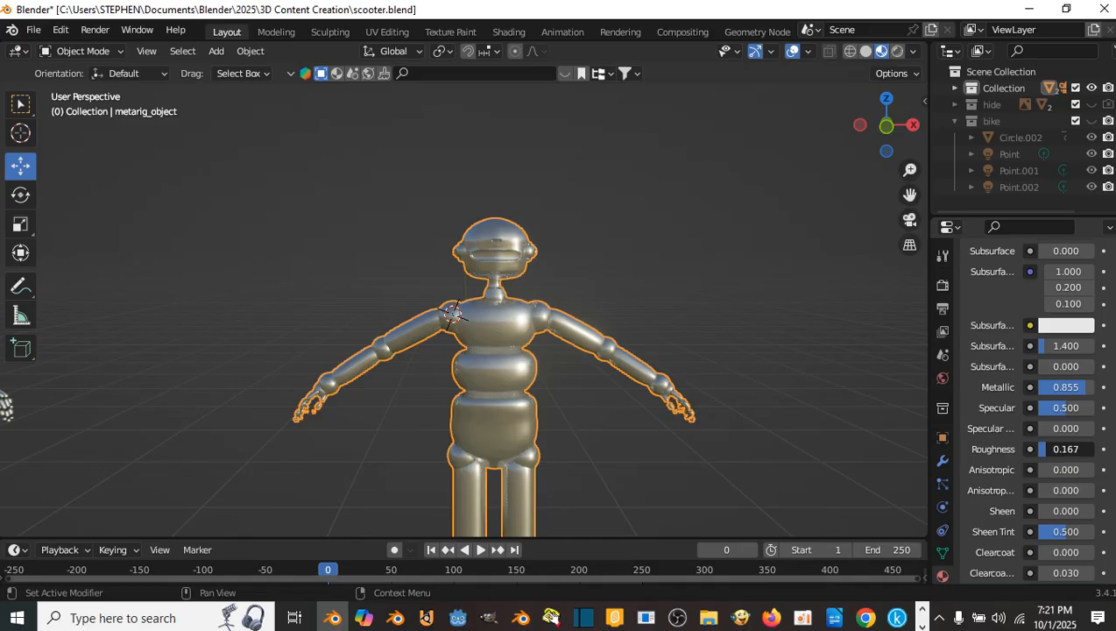
scroll(535, 319, up, 3)
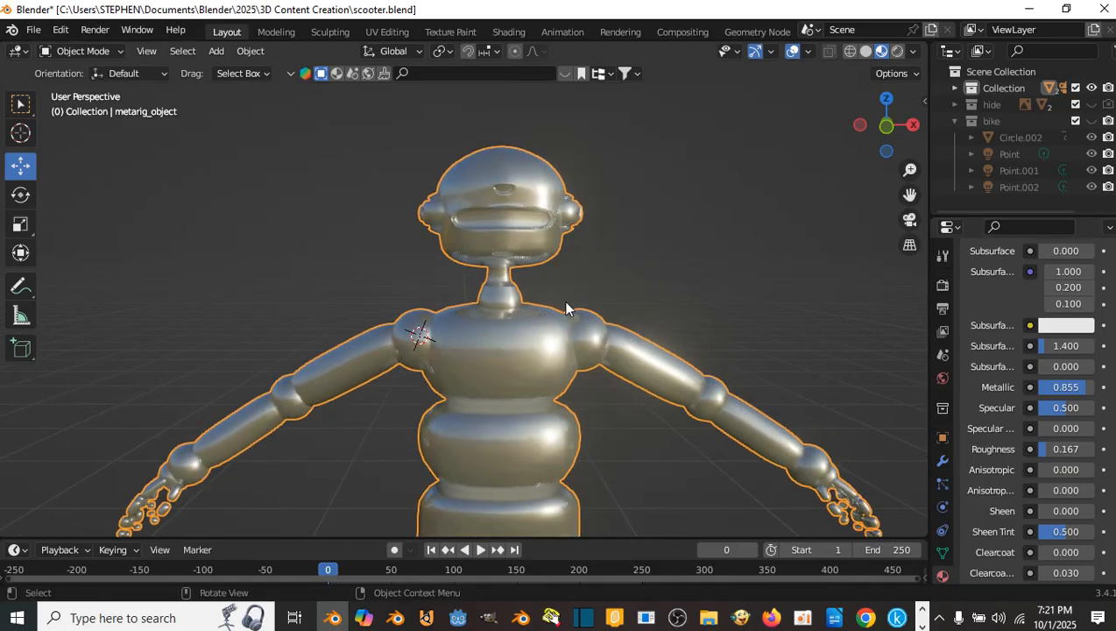
- Change the Robot material's base color to a strongly saturated golden yellow
scroll(1078, 385, up, 6)
click(1067, 429)
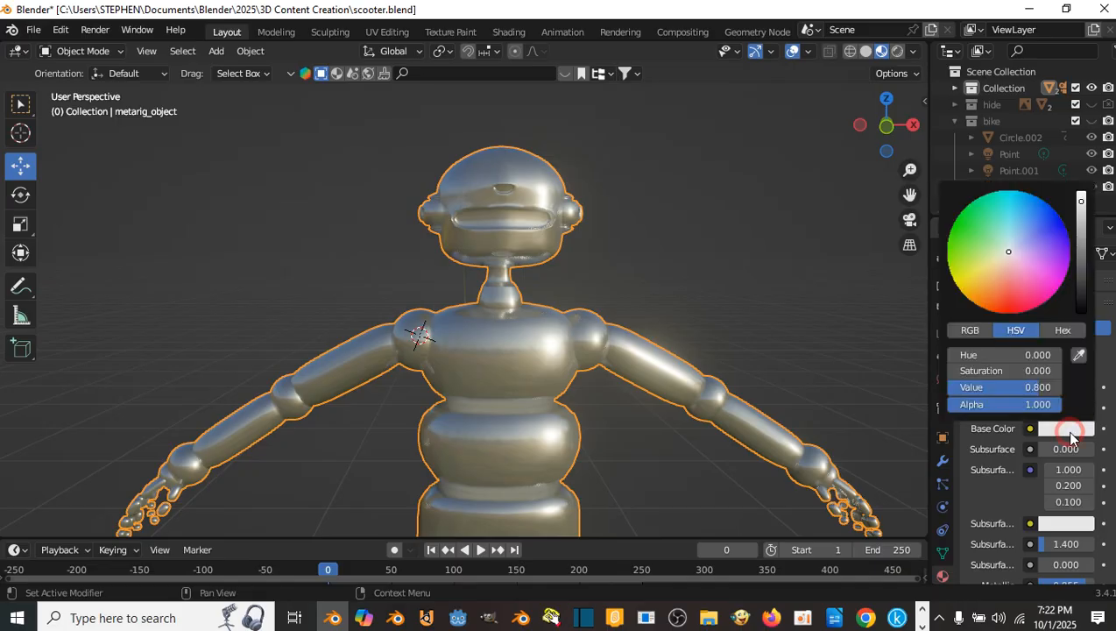
drag(985, 277, 980, 270)
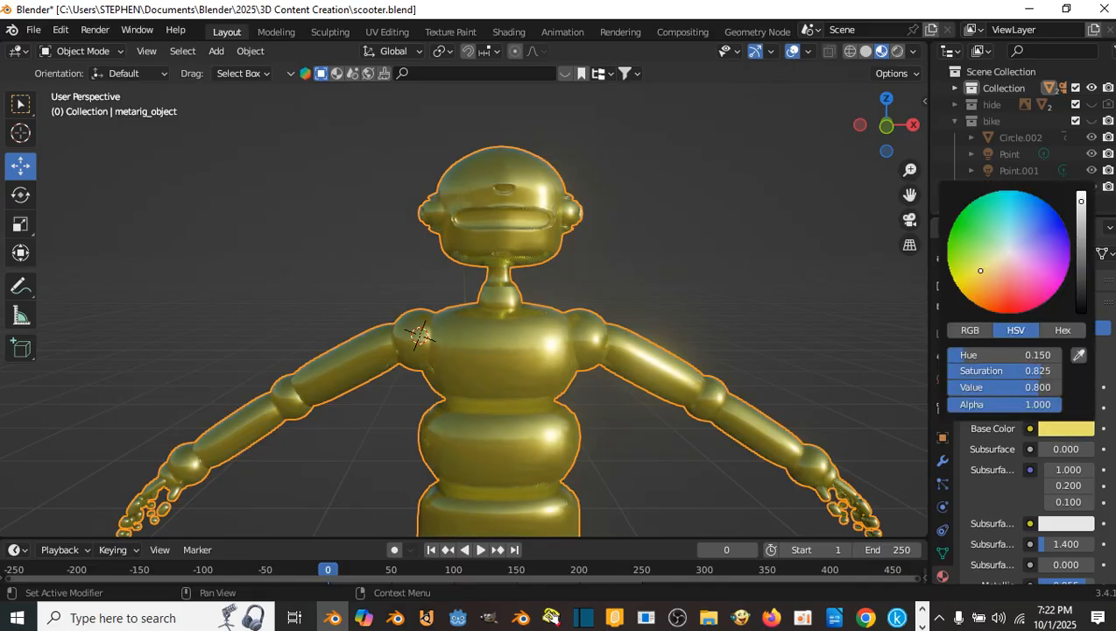
scroll(597, 316, down, 3)
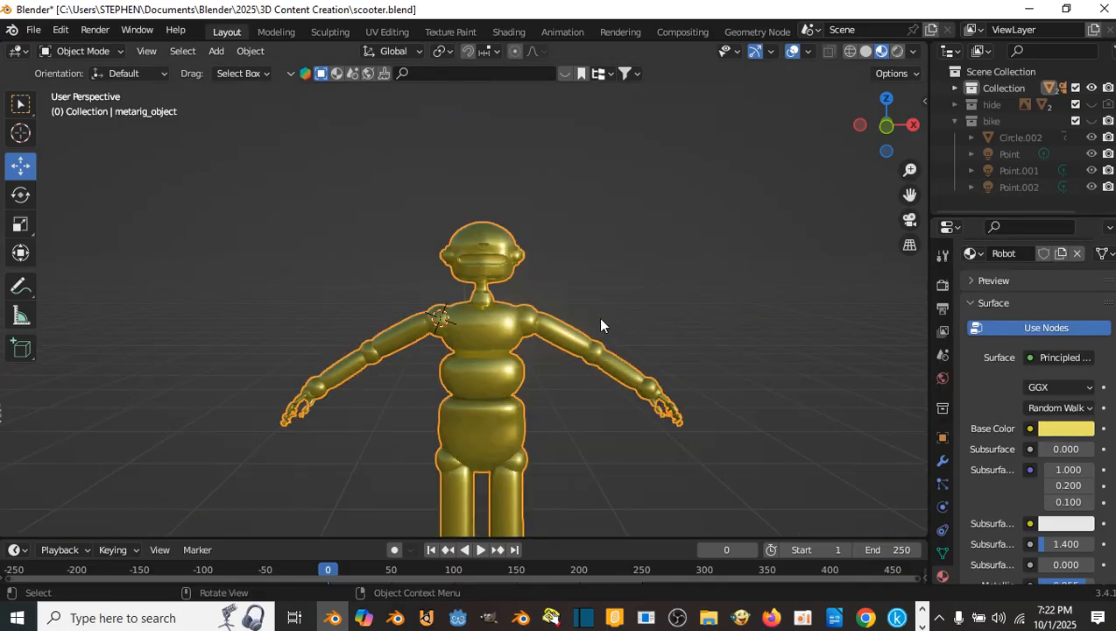
middle_drag(598, 316, 561, 342)
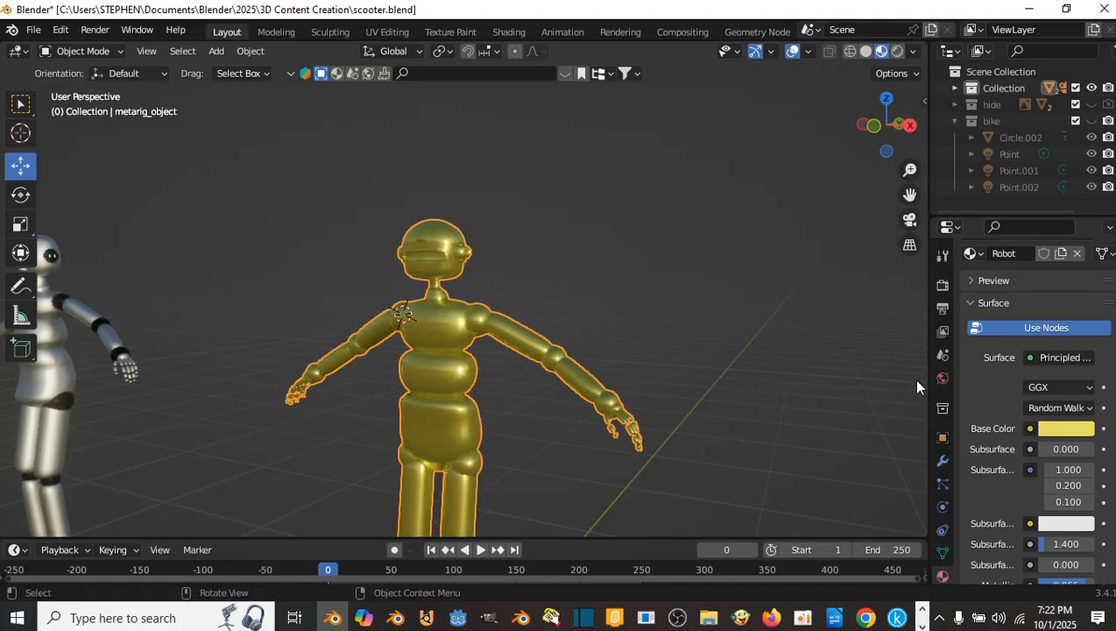
click(1051, 427)
drag(1005, 298, 971, 260)
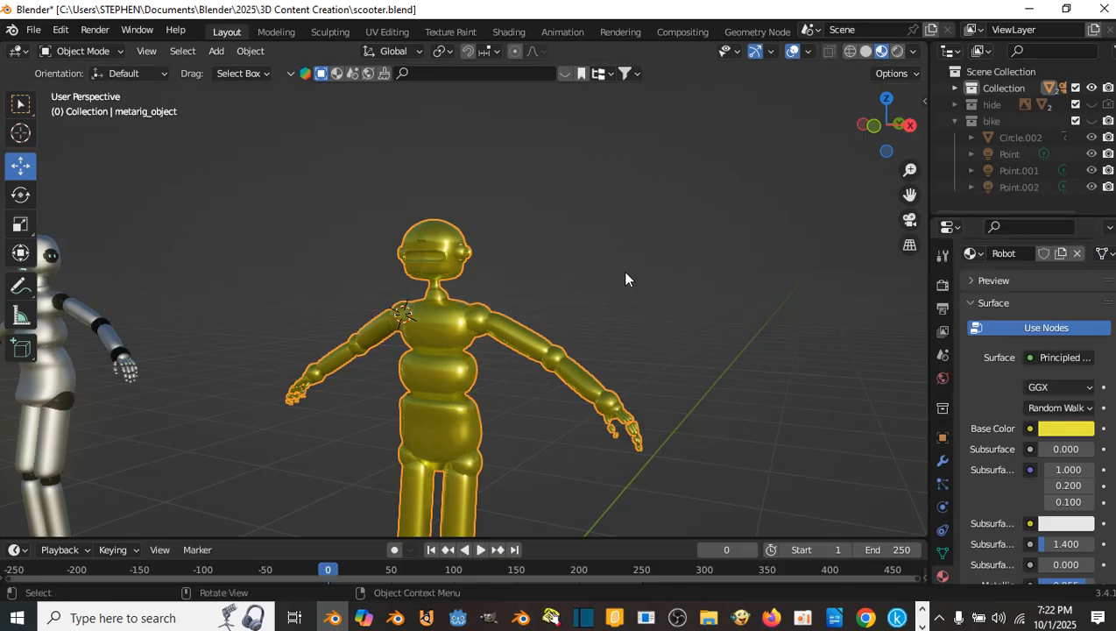
- Save the scooter.blend file and inspect the gold material on the robot's head and torso
middle_drag(626, 278, 650, 282)
scroll(665, 281, up, 4)
key(ctrl+s)
scroll(662, 281, down, 3)
scroll(650, 282, up, 3)
scroll(605, 289, down, 4)
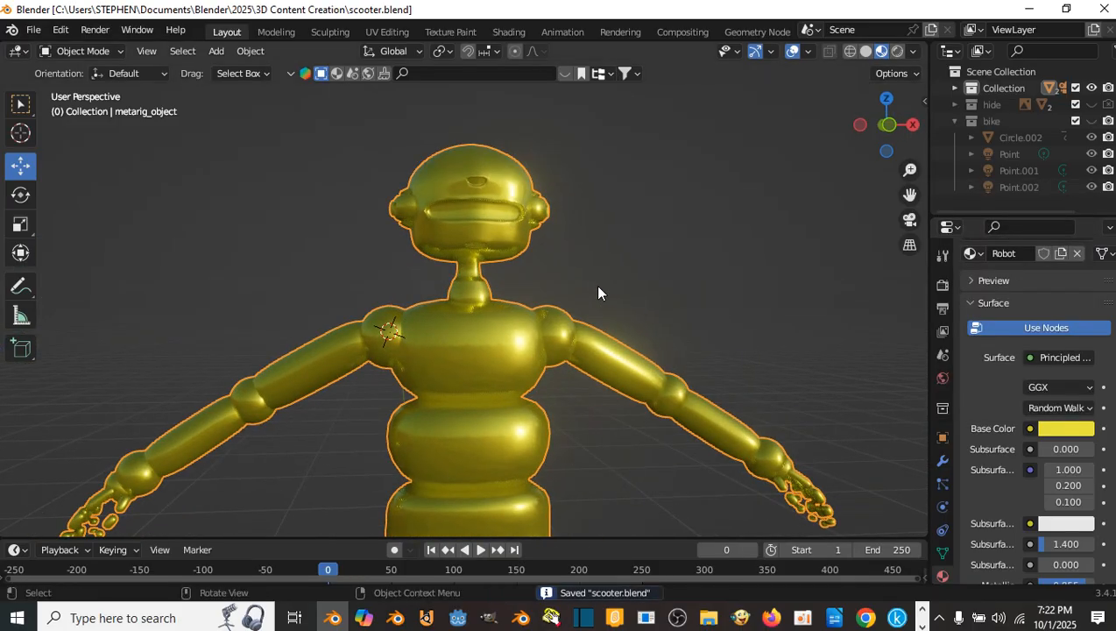
scroll(543, 324, up, 6)
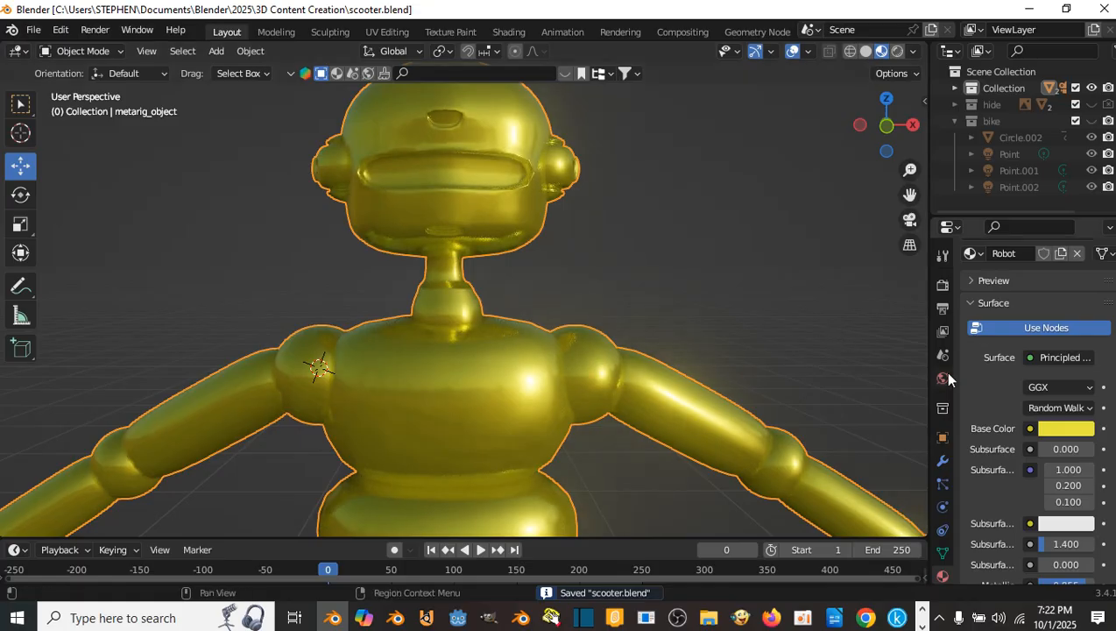
- Add a second material slot to the robot mesh with a new material named Robot black
scroll(1007, 308, up, 4)
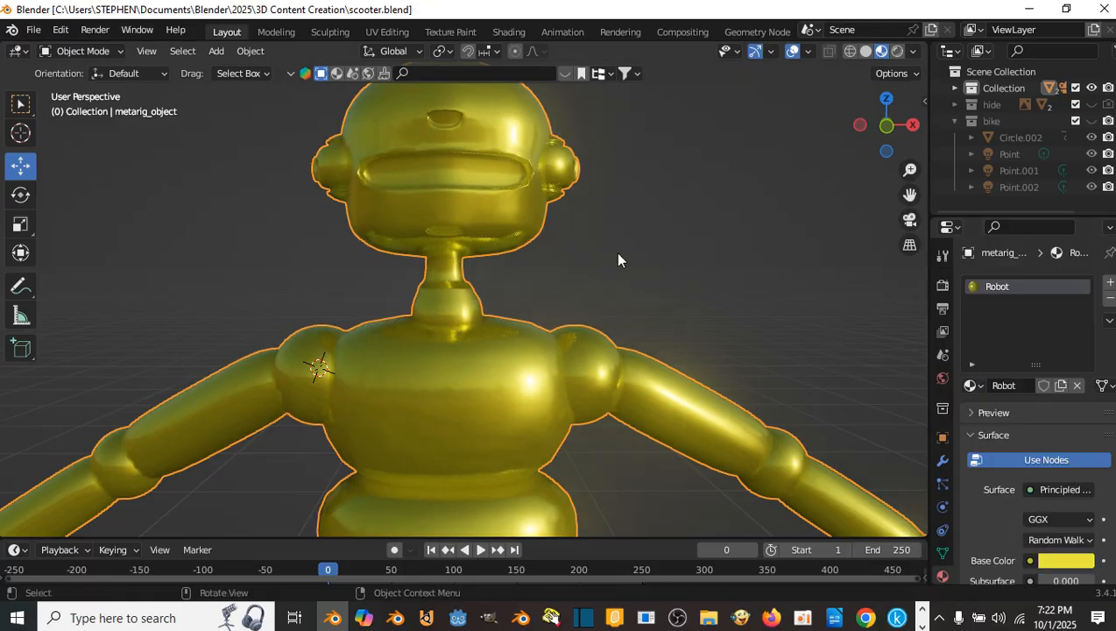
click(1110, 285)
click(1025, 386)
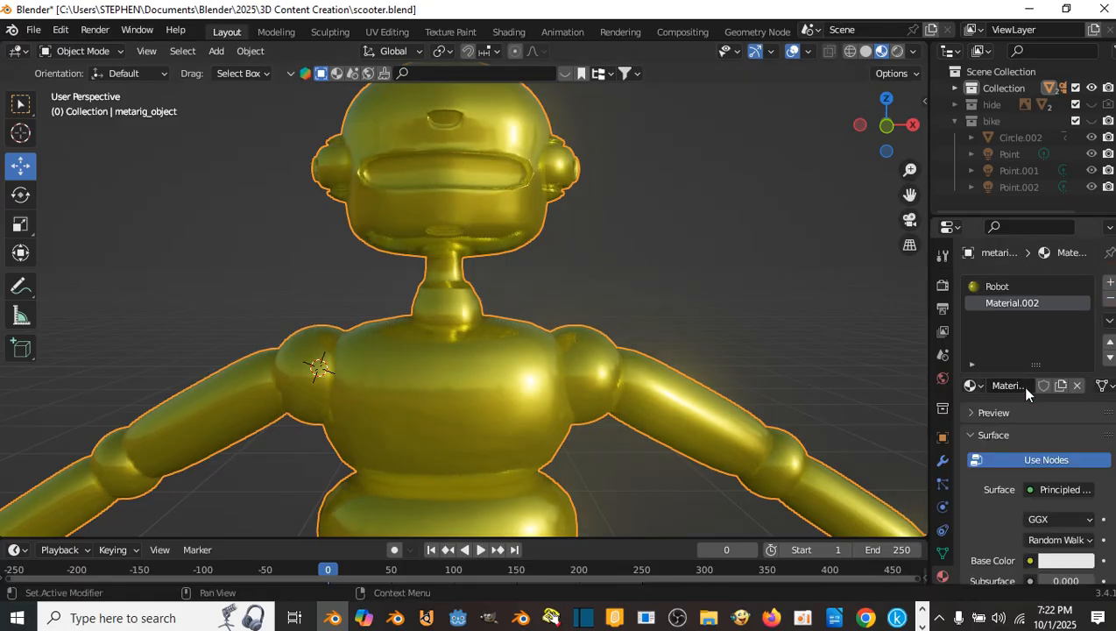
double_click(1022, 385)
click(999, 354)
text(Robot black)
key(Return)
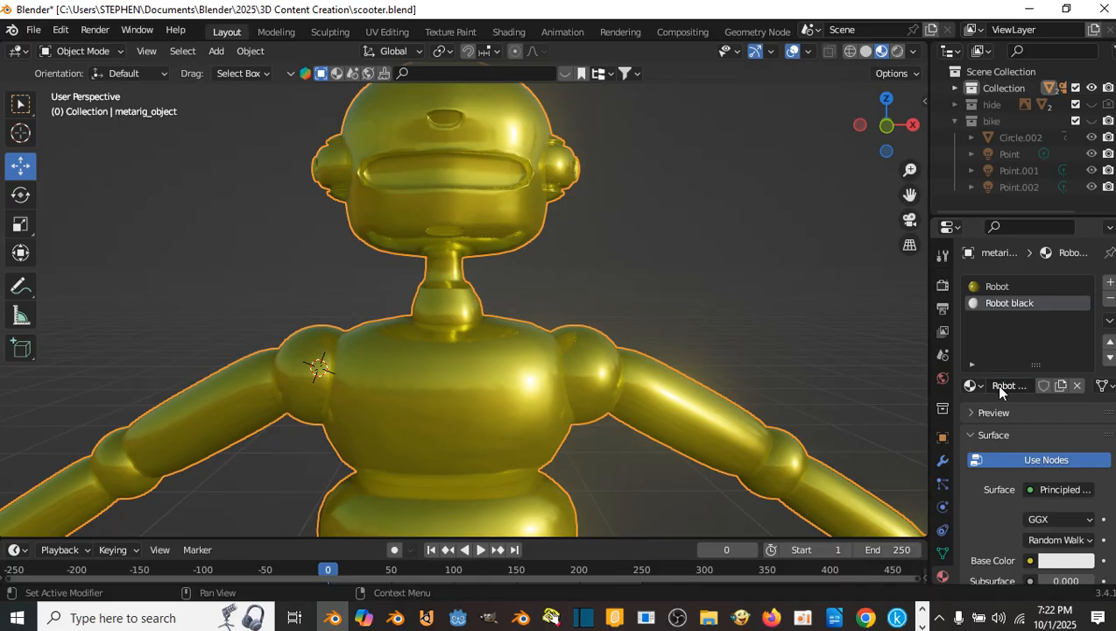
- In Edit Mode, select the complete linked geometry of both ear pieces and both shoulder spheres
key(Tab)
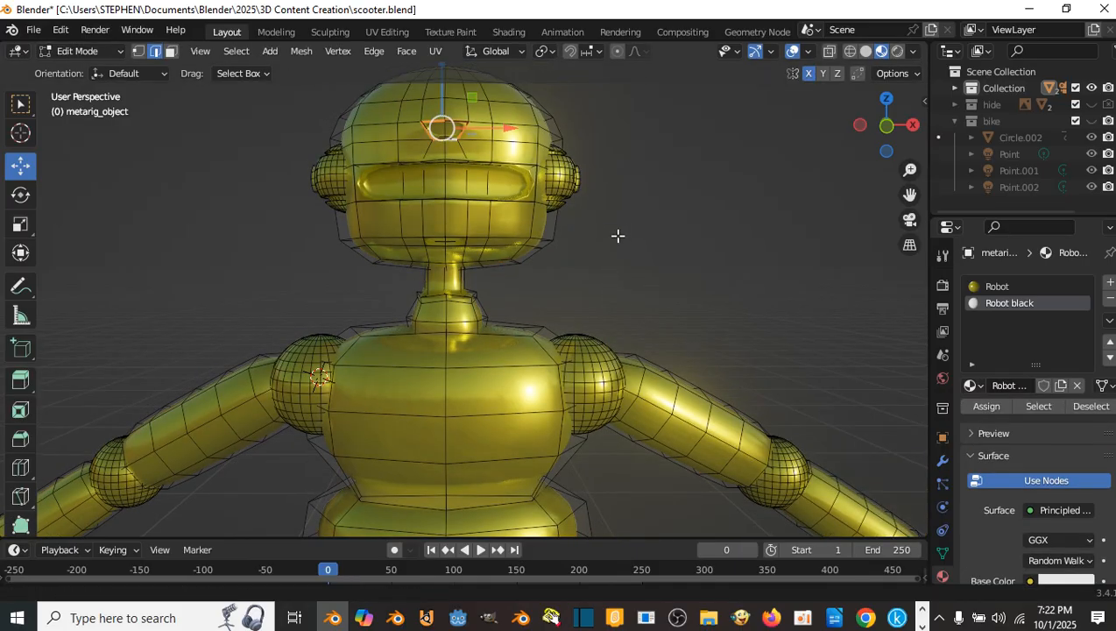
middle_drag(618, 236, 501, 201)
scroll(608, 221, up, 2)
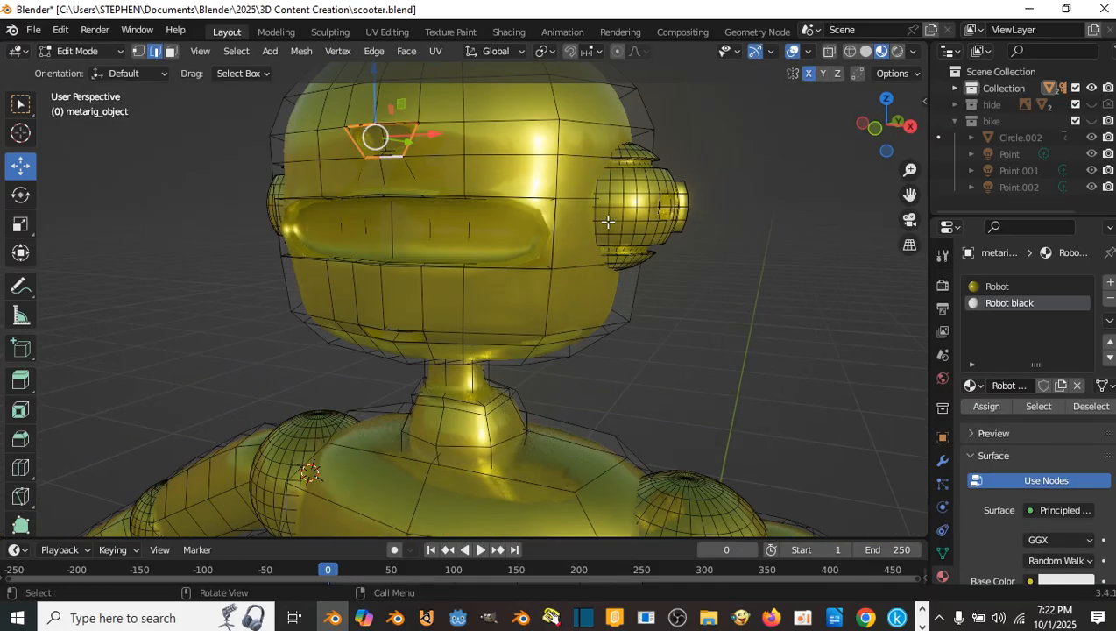
click(635, 213)
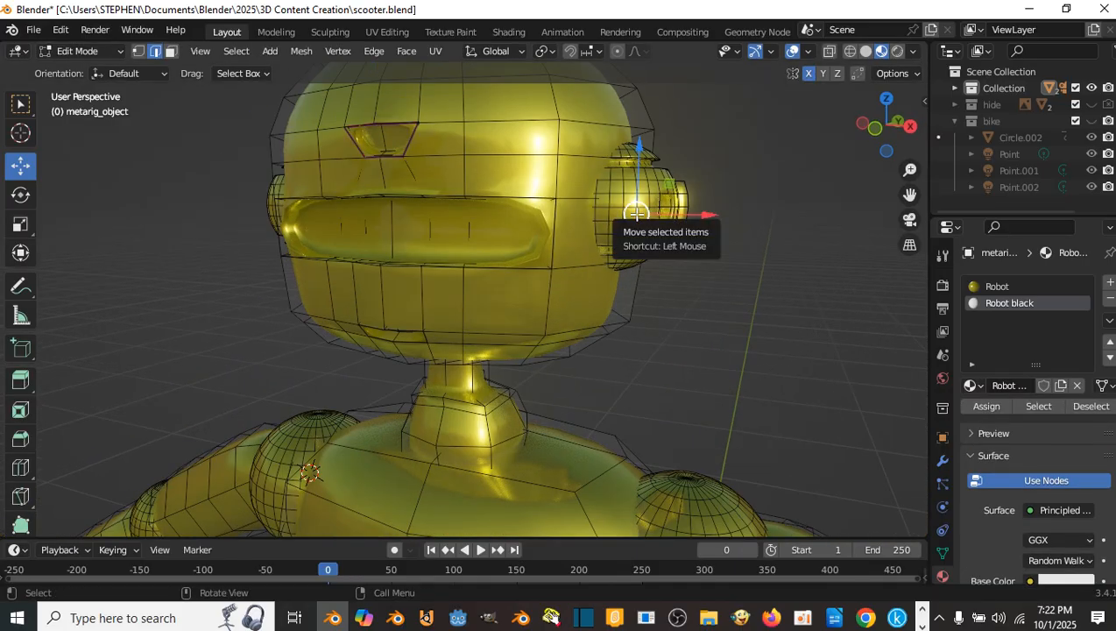
scroll(635, 212, down, 2)
scroll(605, 244, up, 2)
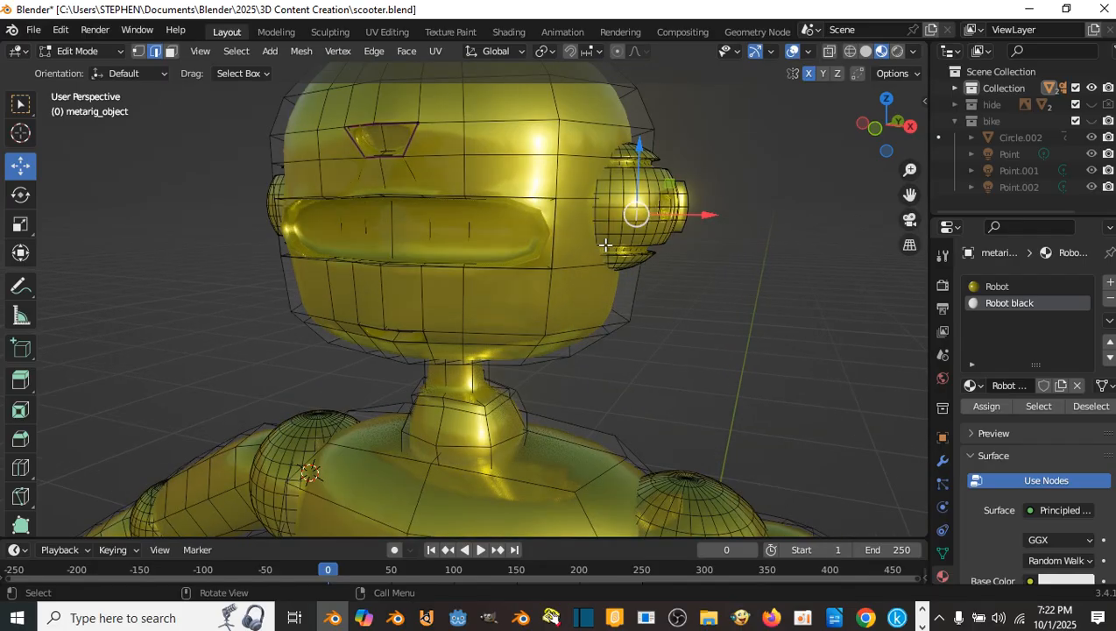
key(ctrl+l)
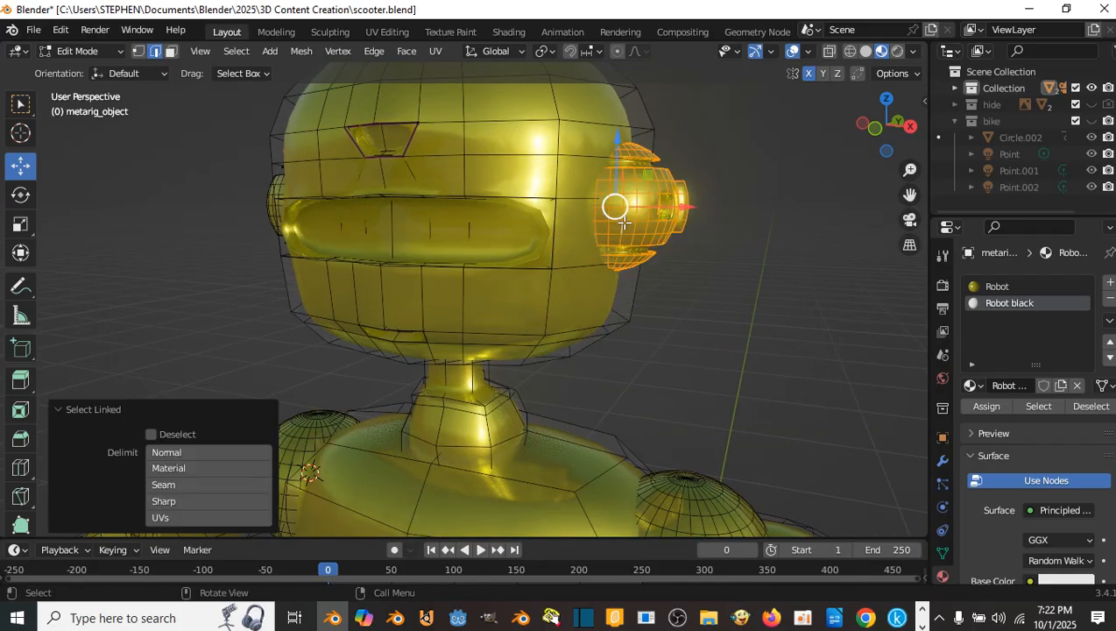
scroll(586, 226, down, 2)
middle_drag(586, 226, 491, 280)
key(l)
key(l)
key(l)
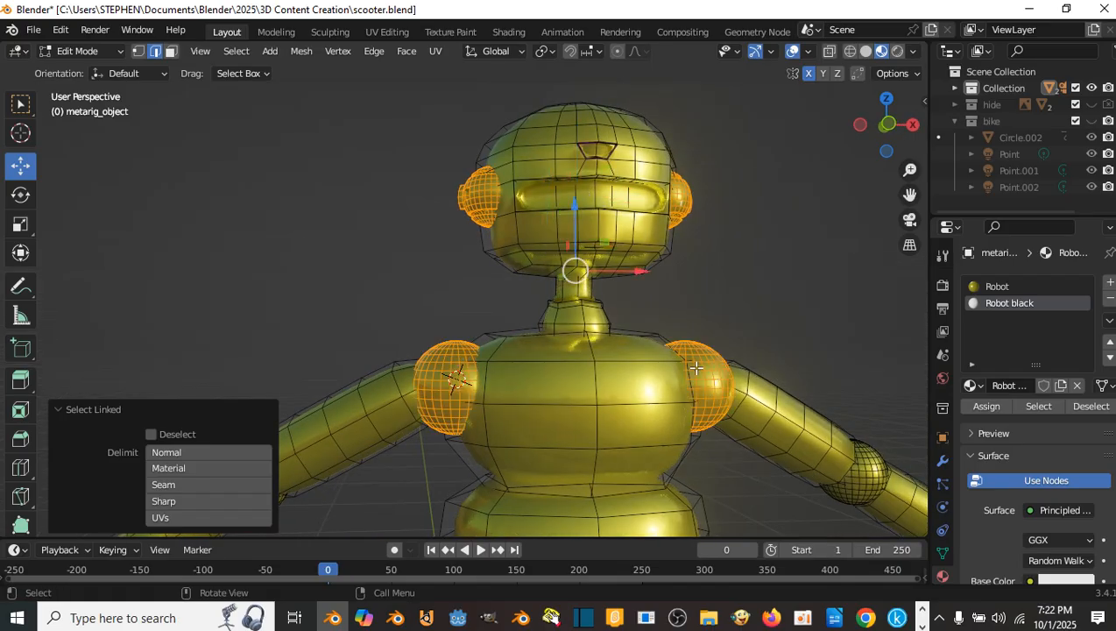
- Add the linked elbow and wrist spheres of both arms to the selection
scroll(714, 371, down, 4)
scroll(660, 372, up, 3)
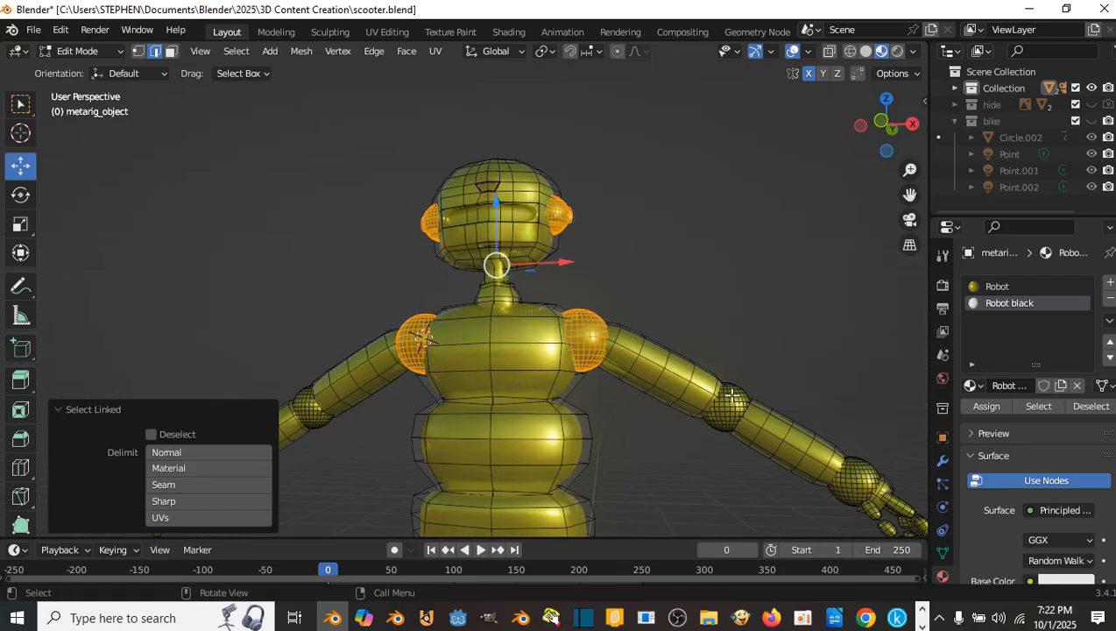
key(l)
scroll(745, 410, down, 2)
key(l)
scroll(572, 374, down, 2)
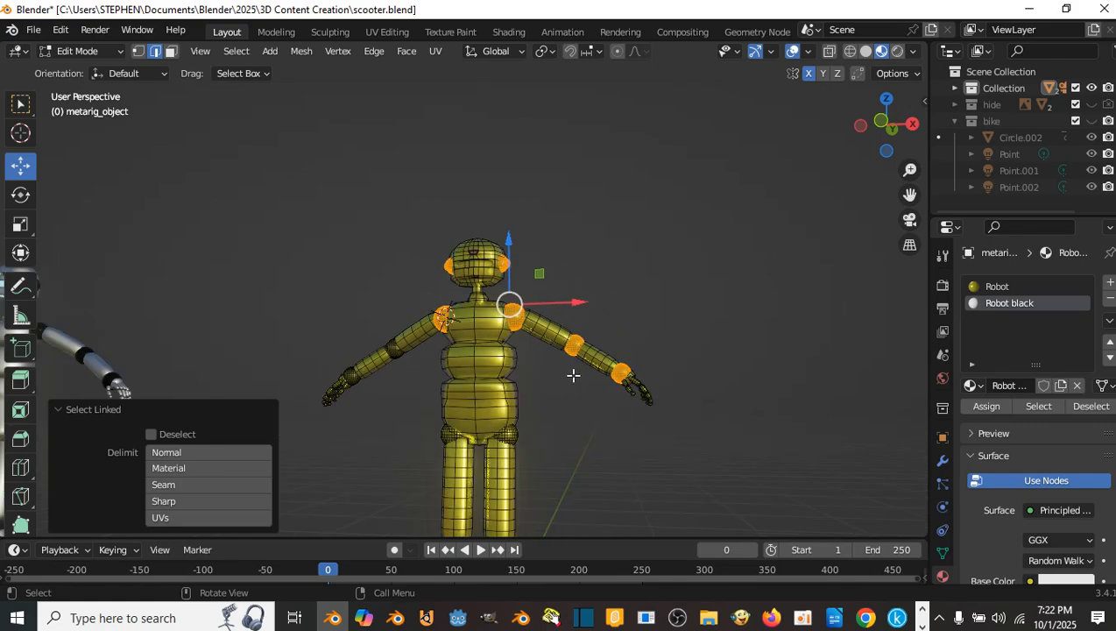
scroll(505, 360, up, 2)
key(l)
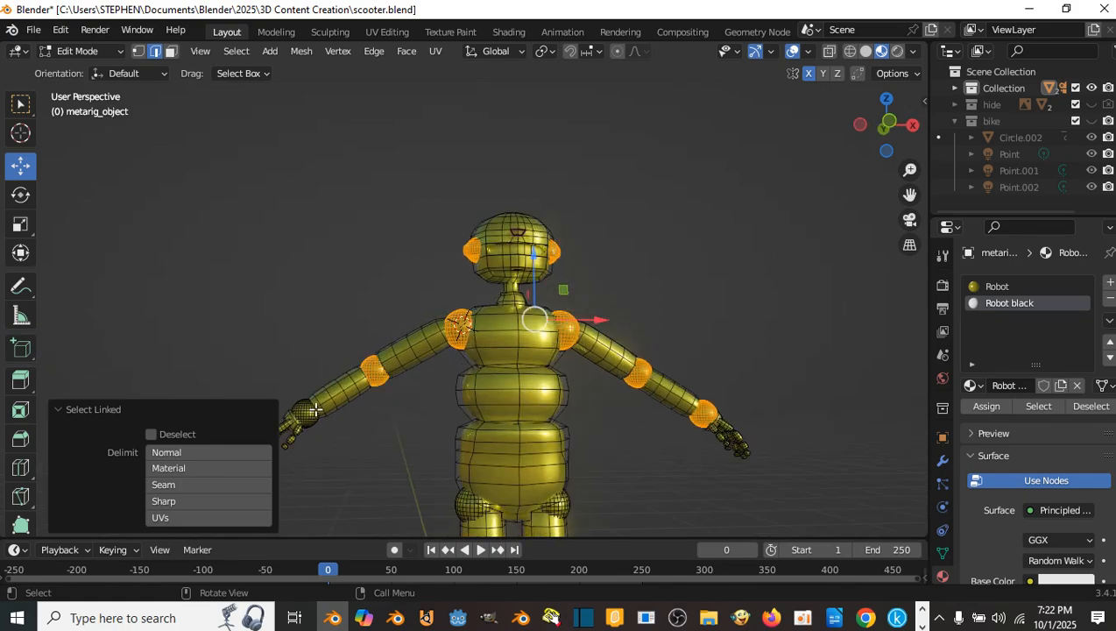
key(l)
- Extend the selection with the linked hip and knee spheres of both legs
shift+middle_drag(473, 488, 492, 331)
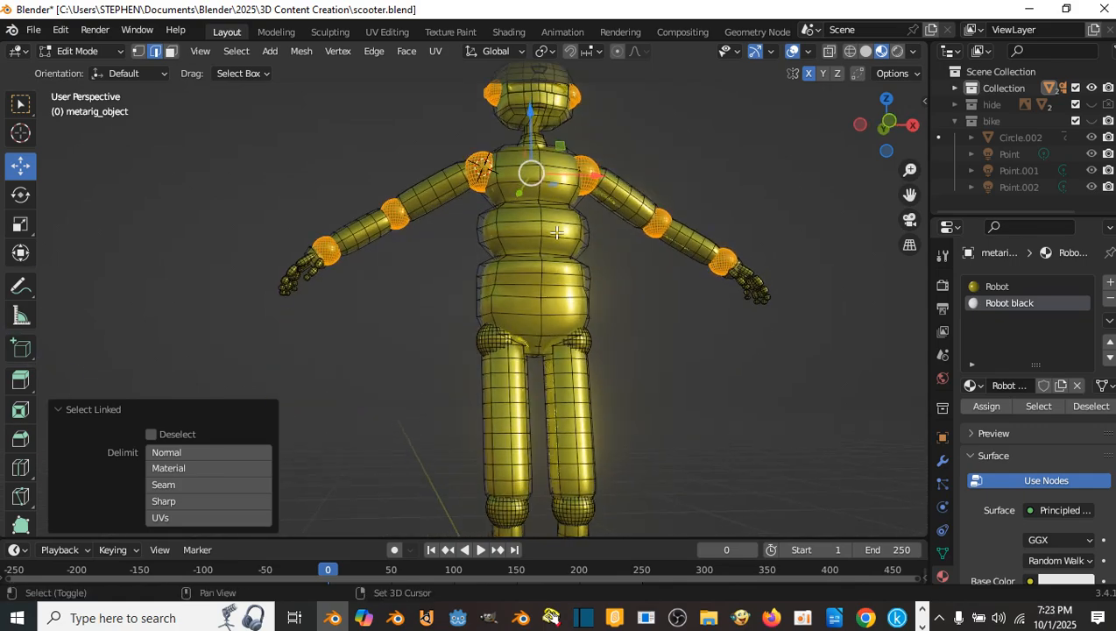
key(l)
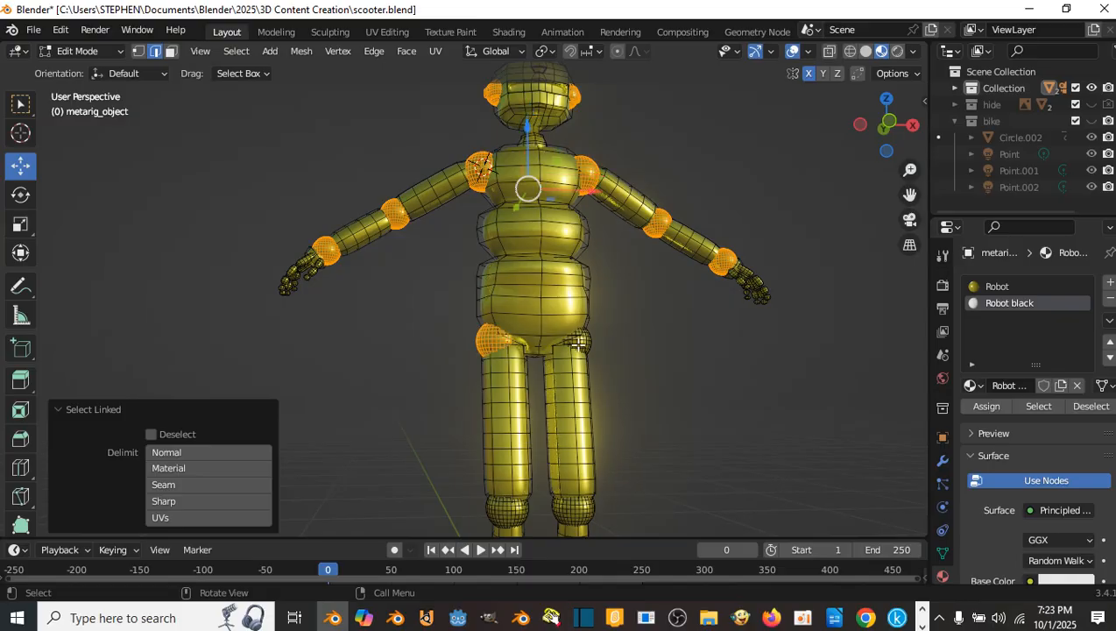
key(l)
shift+middle_drag(538, 459, 533, 356)
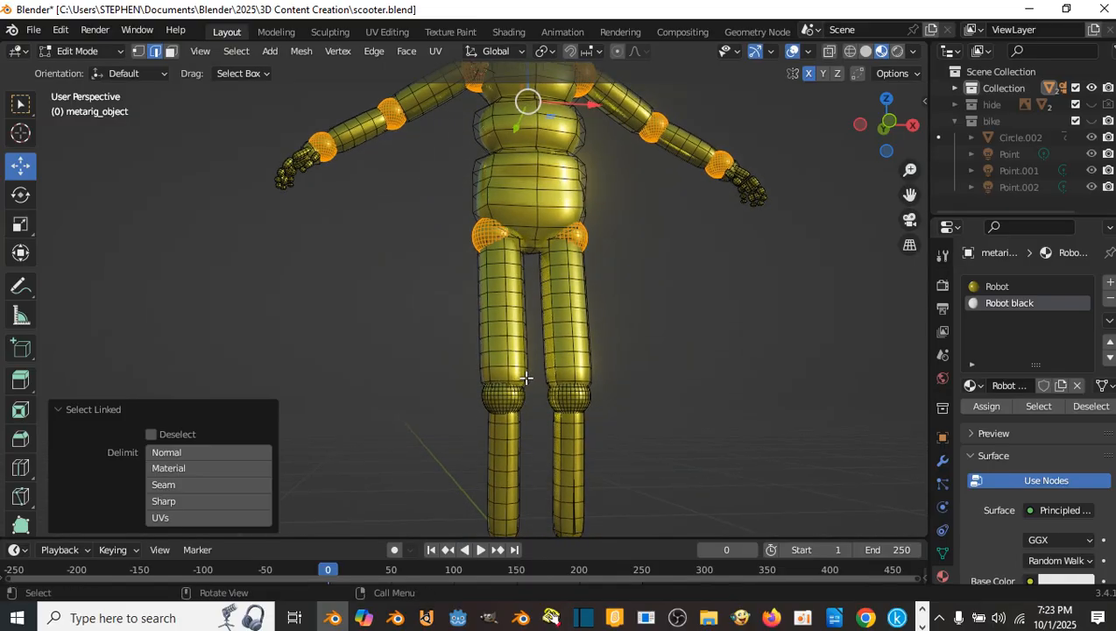
key(l)
key(l)
- Include the linked ankle spheres above both feet in the selection
scroll(569, 386, down, 3)
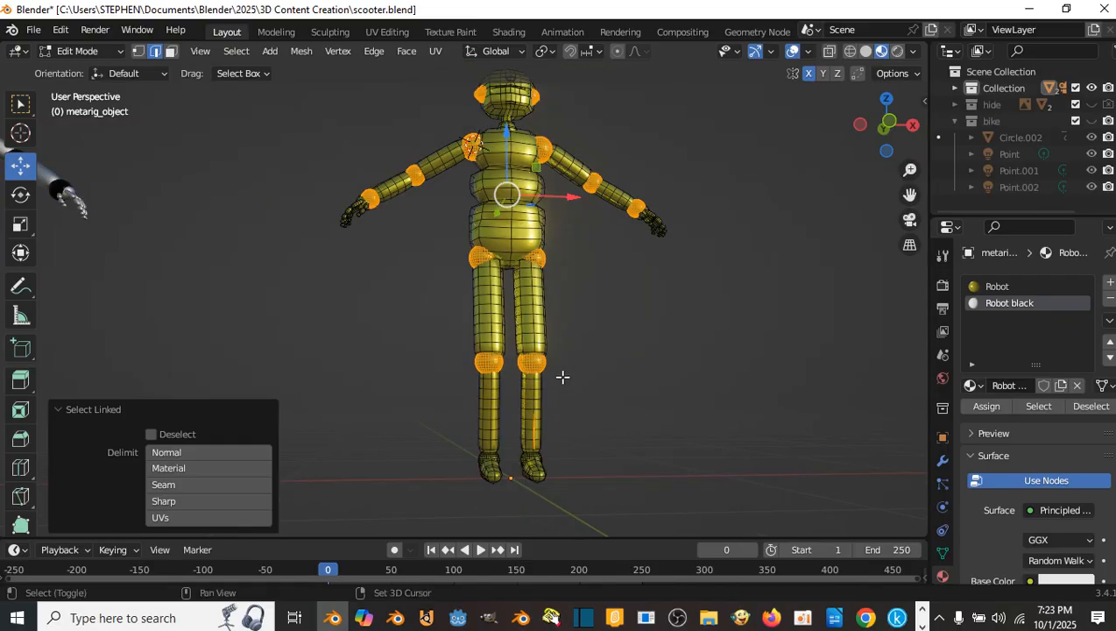
shift+middle_drag(551, 434, 535, 319)
scroll(535, 321, up, 1)
middle_drag(497, 368, 533, 373)
scroll(534, 375, up, 3)
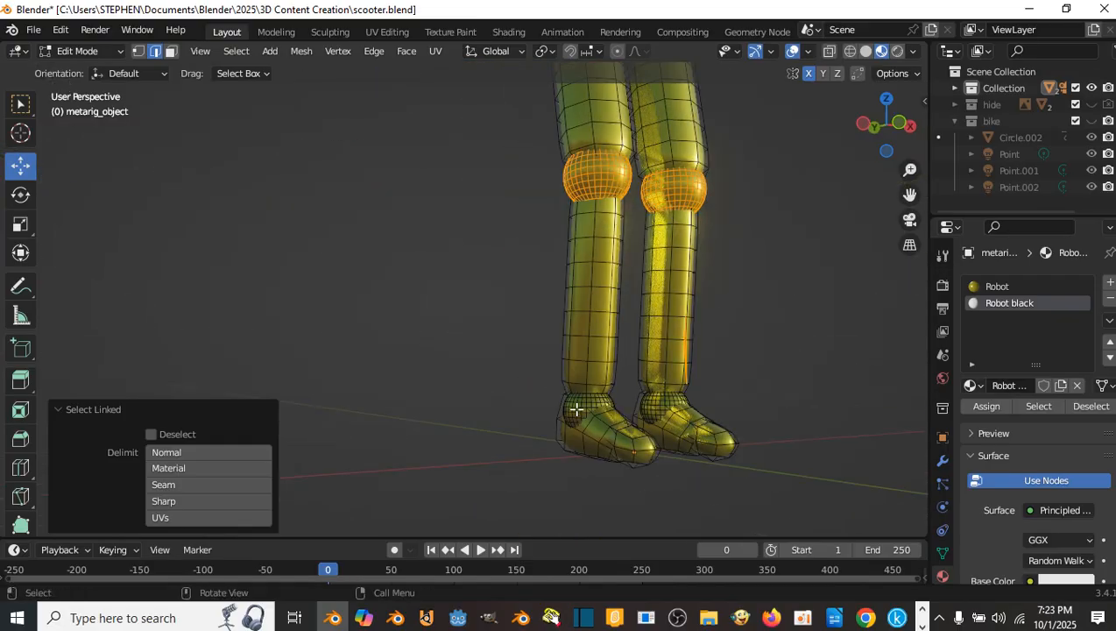
key(l)
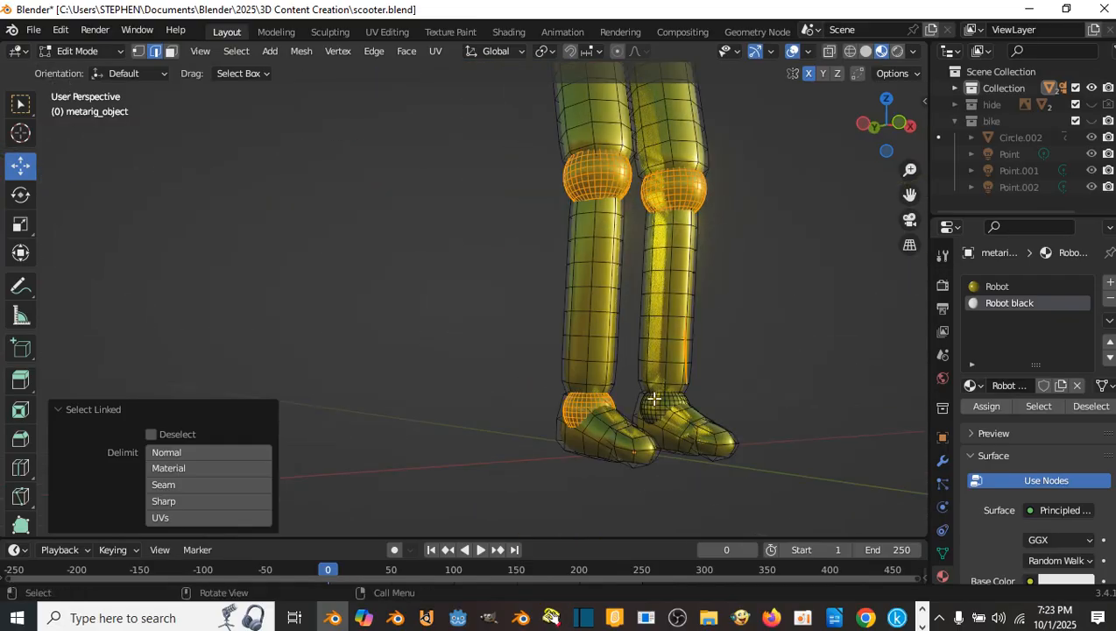
key(l)
- Assign the Robot black material to the selected ear pieces and joint spheres, and return to Object Mode
scroll(710, 327, down, 1)
middle_drag(710, 327, 664, 312)
shift+middle_drag(660, 243, 671, 407)
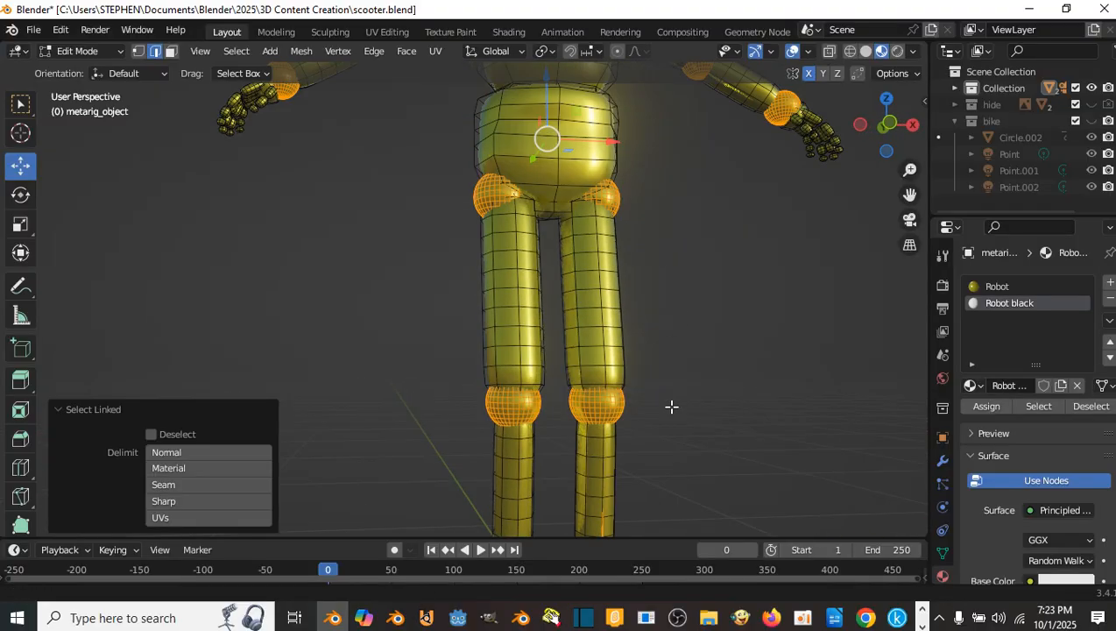
scroll(671, 406, down, 4)
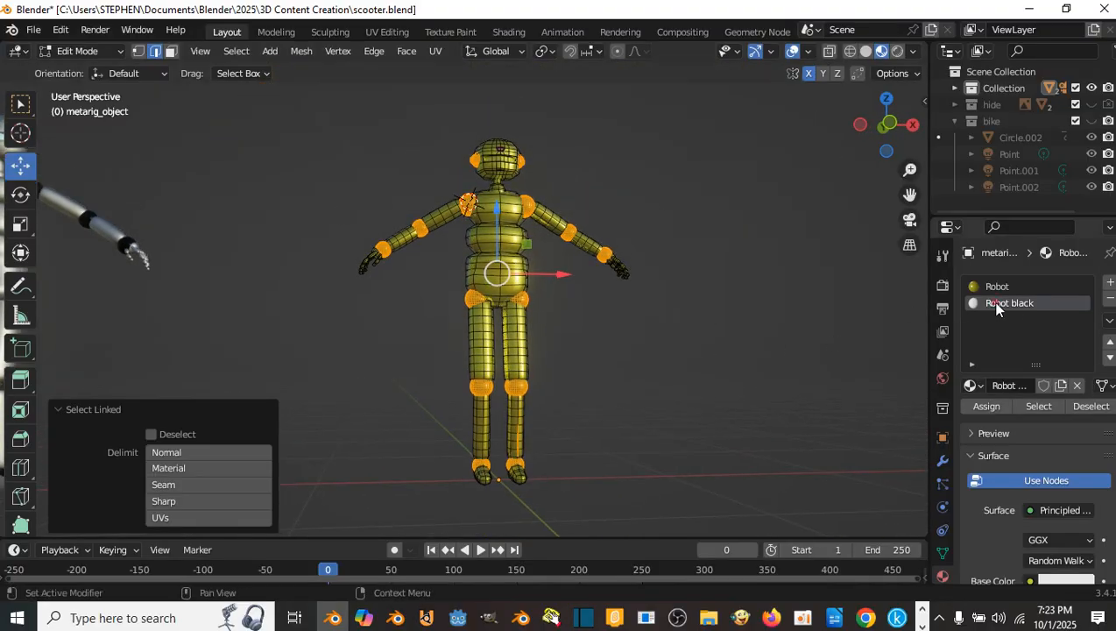
click(987, 407)
key(Tab)
middle_drag(681, 275, 631, 306)
scroll(782, 354, up, 3)
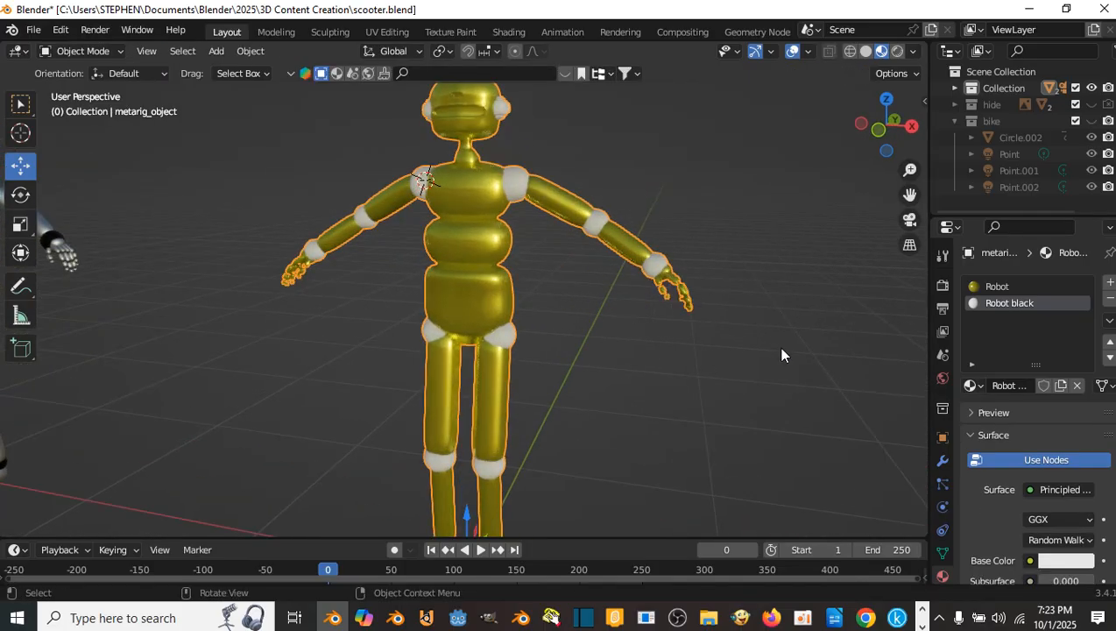
- Darken the Robot black material's base color to near black
scroll(1007, 411, down, 5)
click(1054, 362)
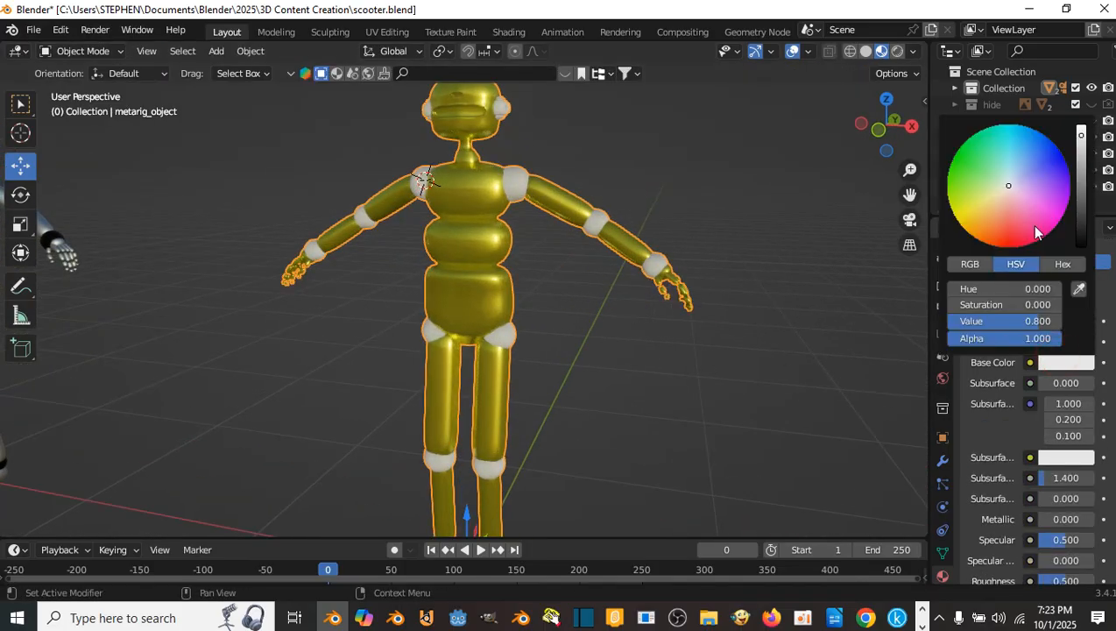
drag(1083, 182, 1081, 233)
scroll(670, 212, down, 1)
middle_drag(669, 211, 661, 234)
scroll(567, 278, down, 2)
scroll(566, 280, down, 2)
scroll(600, 274, up, 6)
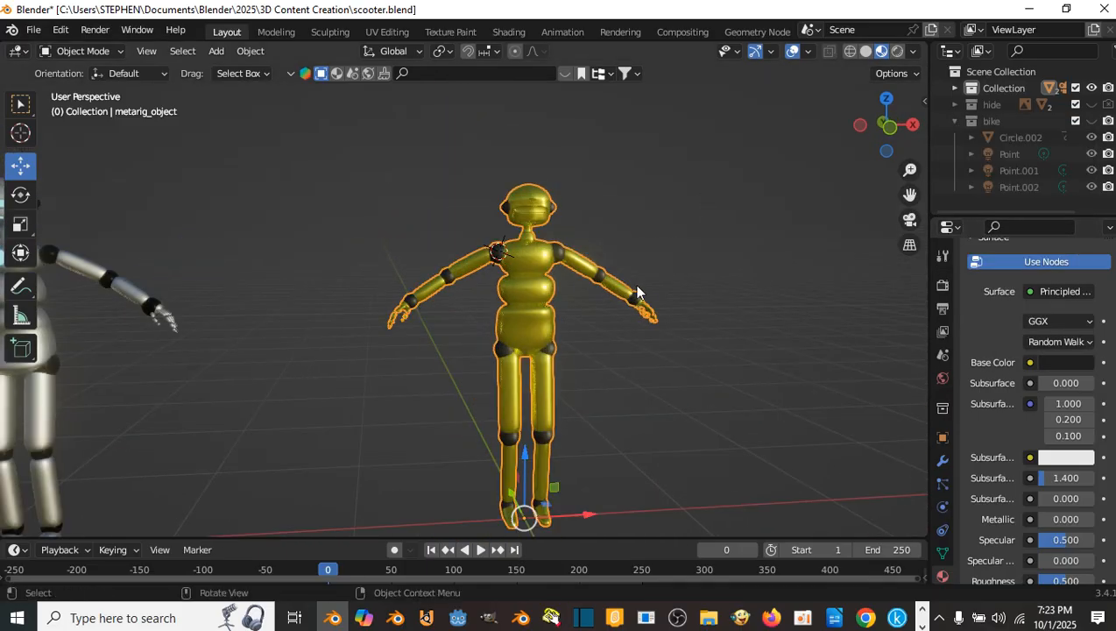
shift+middle_drag(601, 295, 533, 291)
- Set the Robot black material's metallic value to 0.638 and its roughness to 0.312
scroll(1023, 427, down, 3)
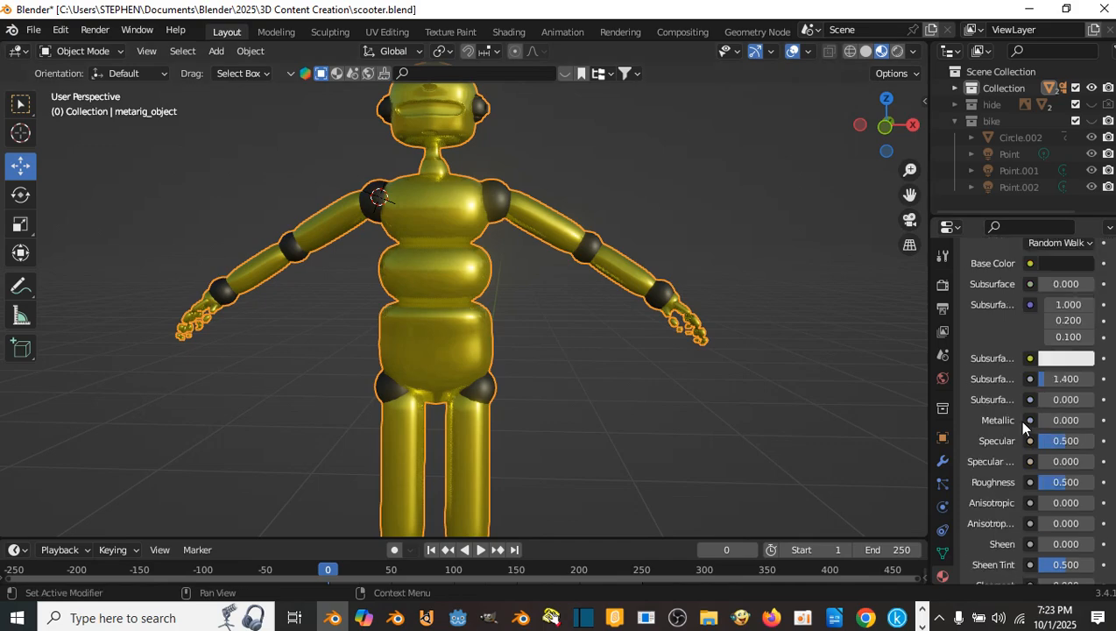
drag(1042, 420, 1073, 419)
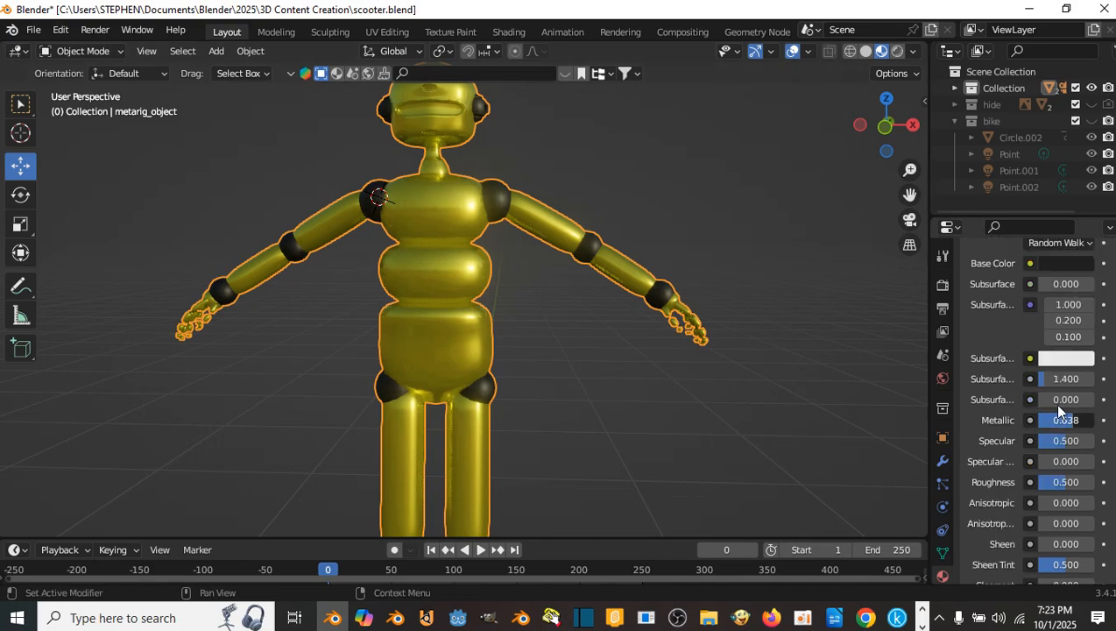
scroll(718, 354, up, 5)
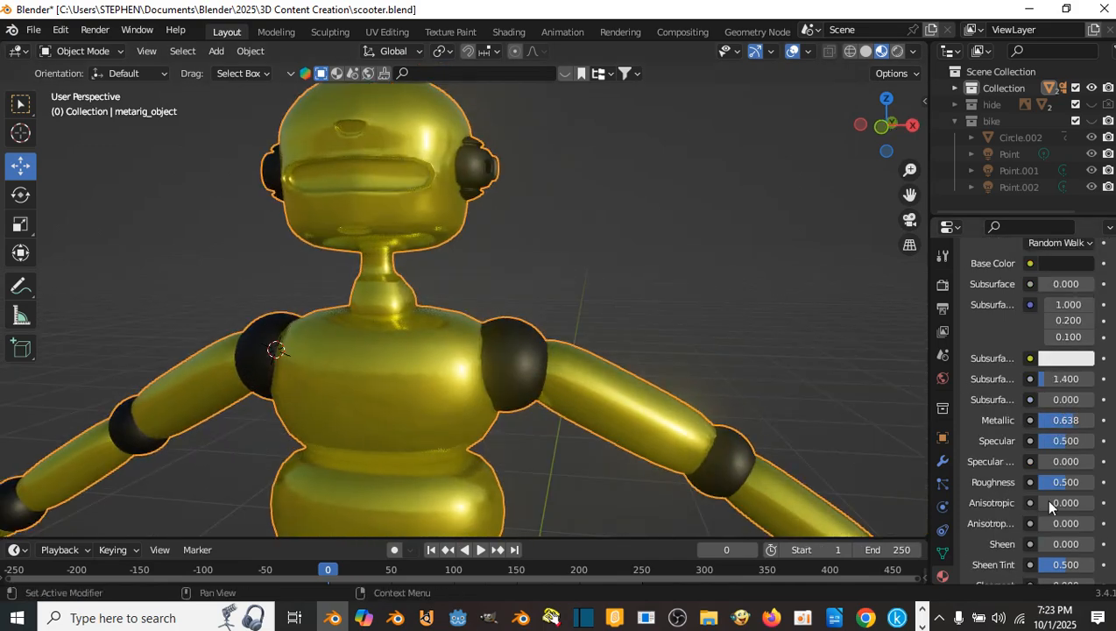
drag(1065, 484, 1053, 482)
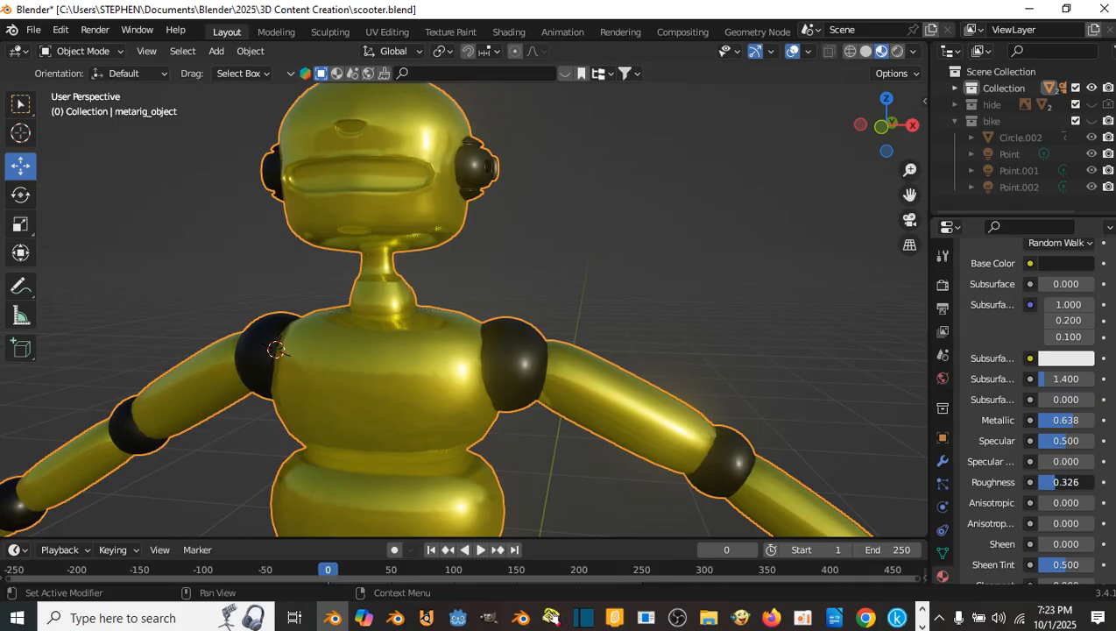
scroll(531, 294, down, 6)
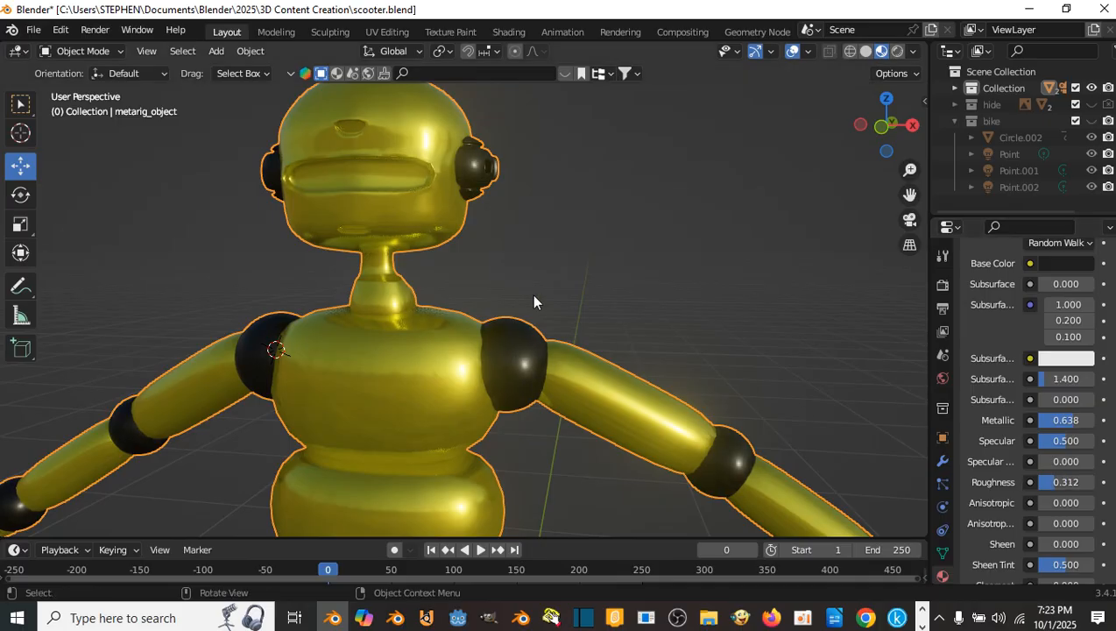
- Save the scooter.blend file and inspect the black joints against the gold body
middle_drag(543, 260, 724, 286)
key(ctrl+s)
scroll(565, 289, down, 4)
scroll(579, 293, up, 3)
shift+middle_drag(593, 273, 515, 287)
scroll(638, 277, up, 2)
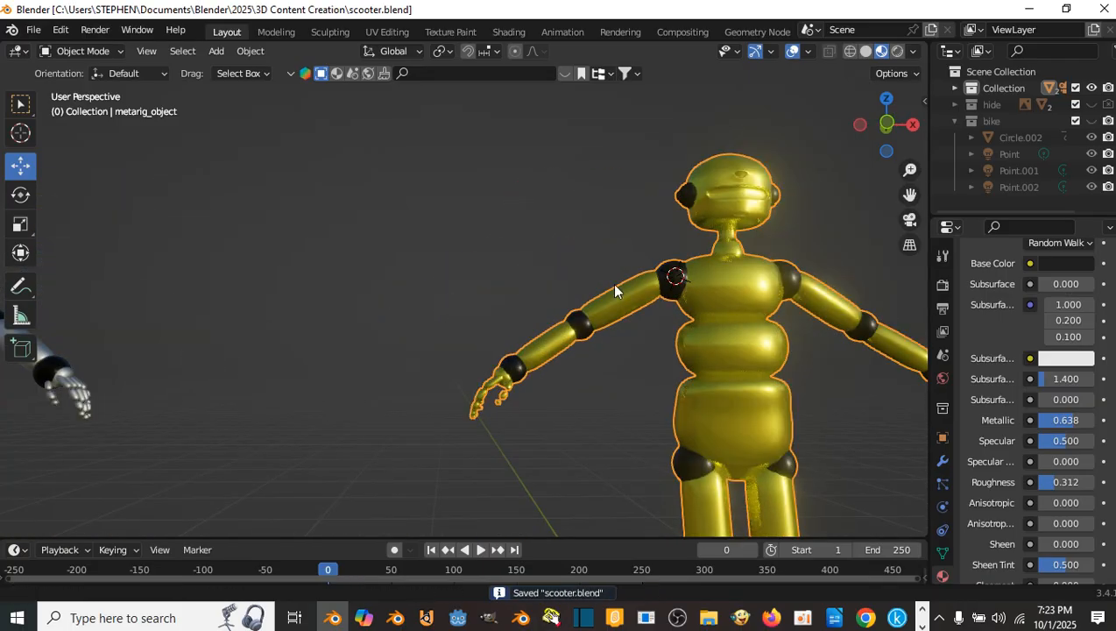
shift+drag(613, 282, 466, 290)
scroll(677, 300, up, 3)
- In Edit Mode, select the whole linked shoulder sphere of the robot's left arm and duplicate it in place
key(Tab)
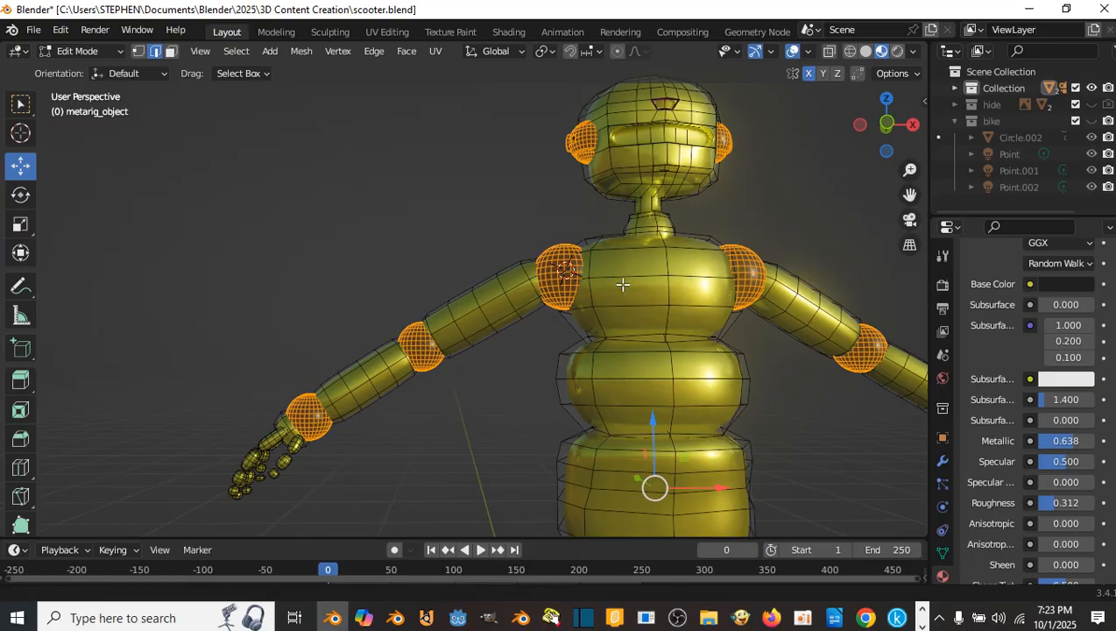
shift+middle_drag(623, 282, 536, 293)
click(664, 282)
shift+middle_drag(664, 283, 617, 313)
key(l)
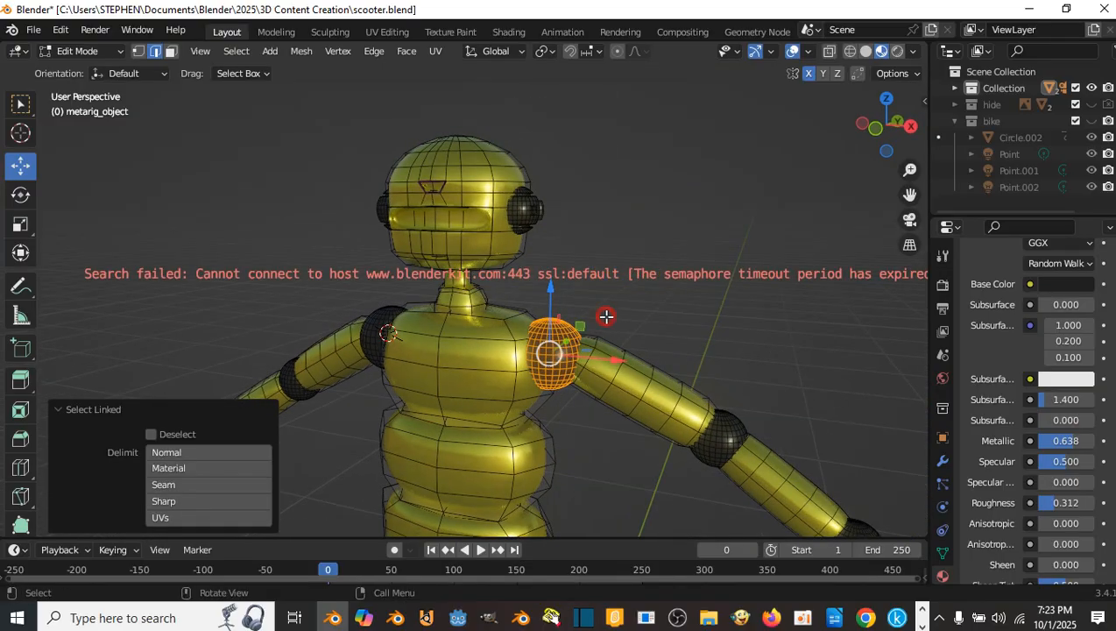
click(606, 316)
drag(574, 321, 564, 343)
click(564, 343)
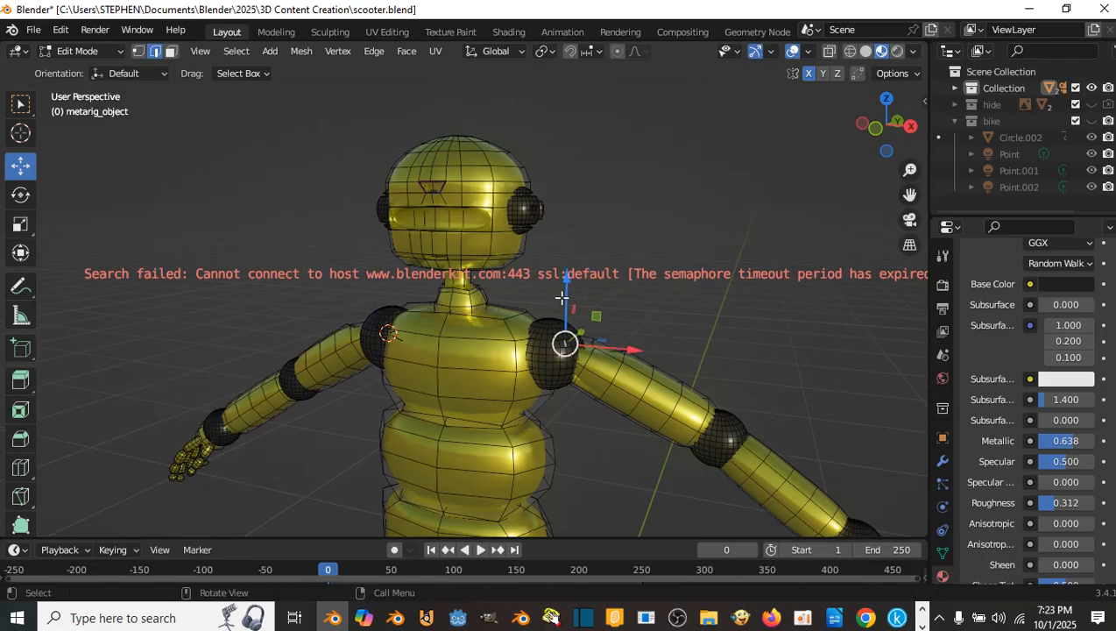
middle_drag(573, 273, 599, 249)
scroll(657, 231, down, 1)
key(l)
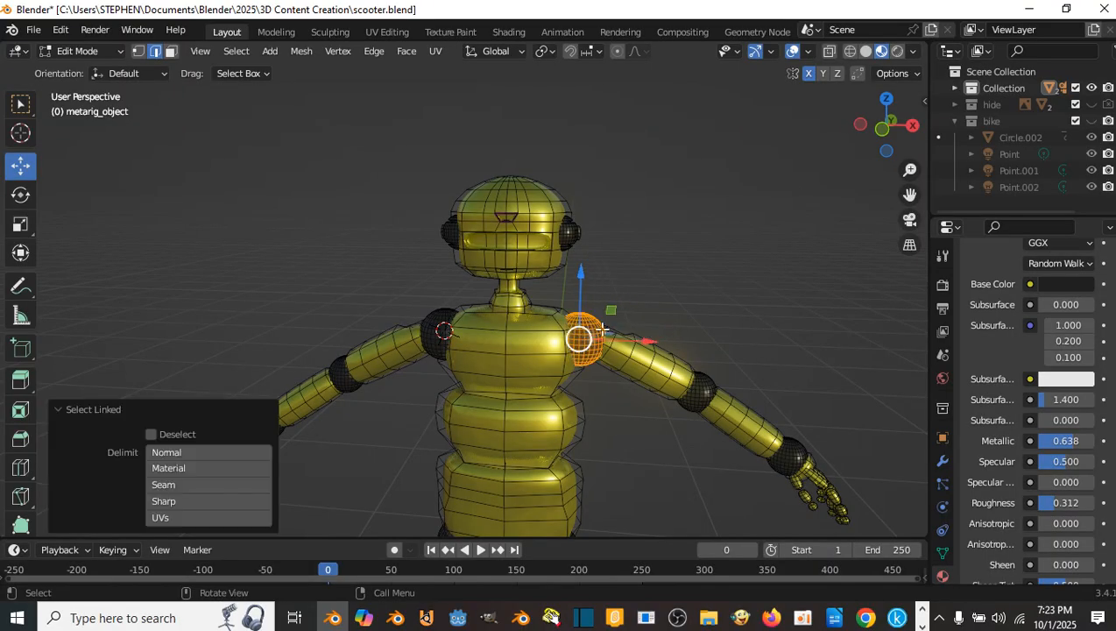
middle_drag(578, 331, 585, 319)
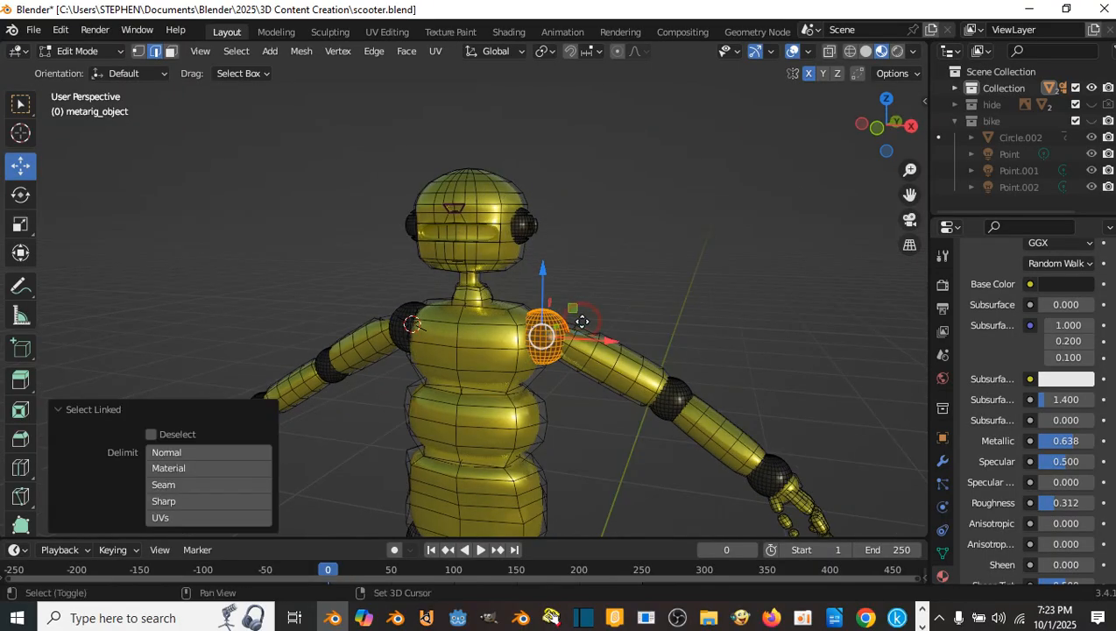
key(shift+d)
right_click(582, 321)
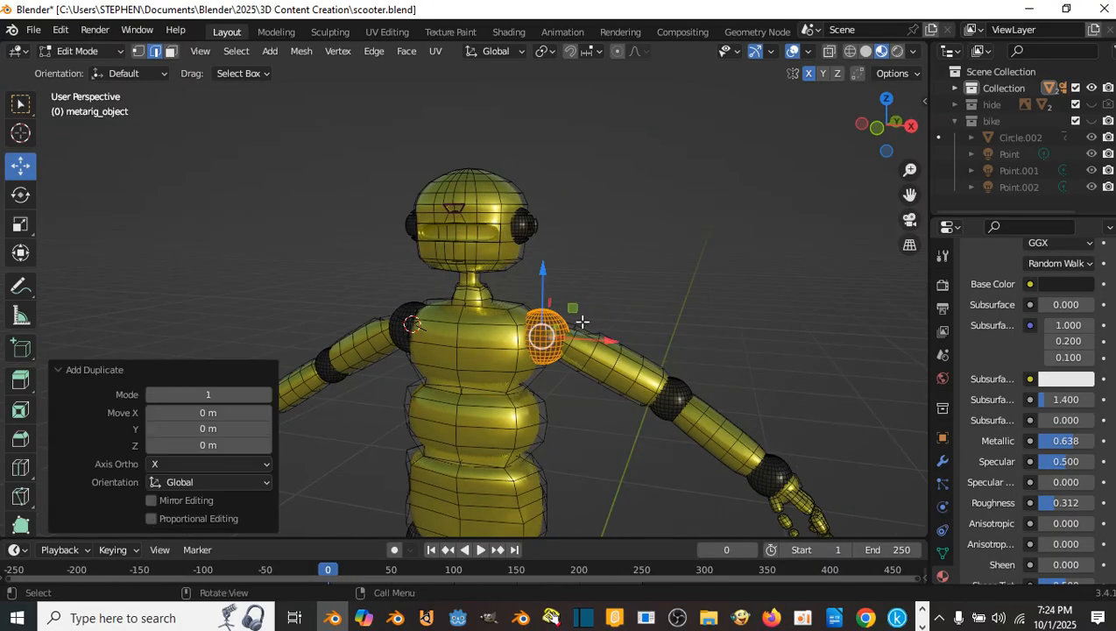
- Move the duplicated sphere about -0.2 m along X and about -0.078 m along Y, onto the front of the robot's chest
key(g)
key(x)
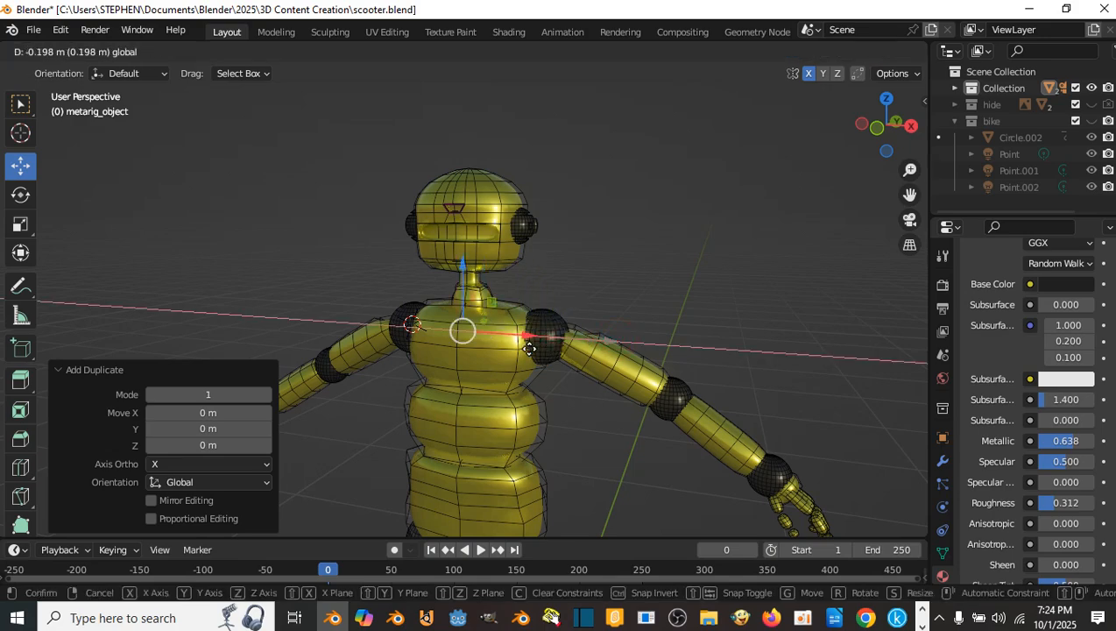
click(529, 344)
middle_drag(528, 343, 491, 332)
key(g)
key(y)
click(387, 344)
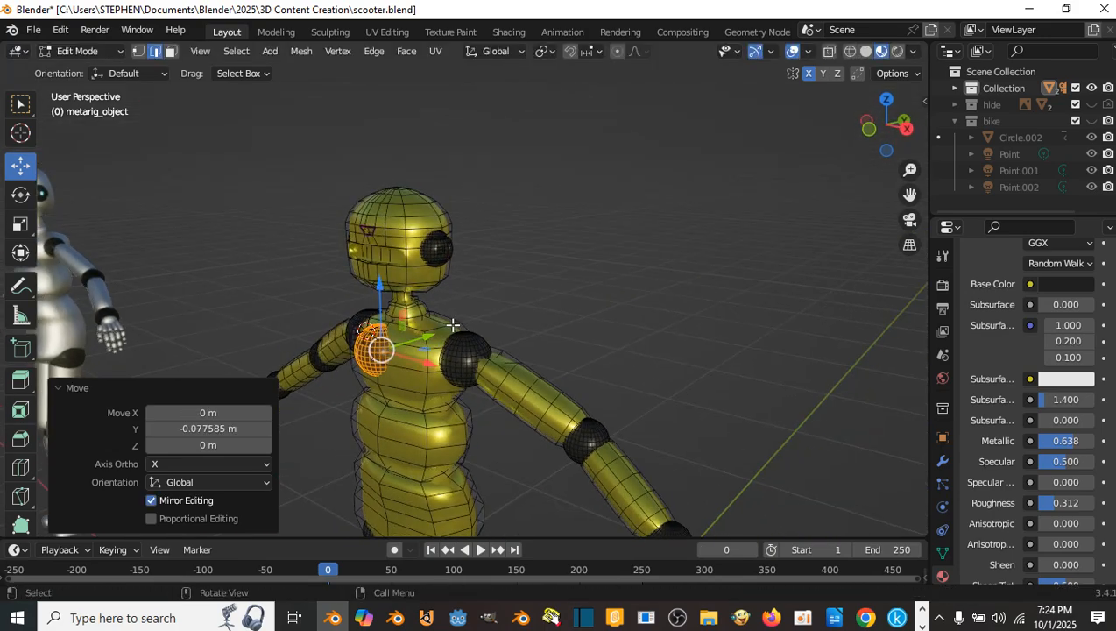
key(KP_1)
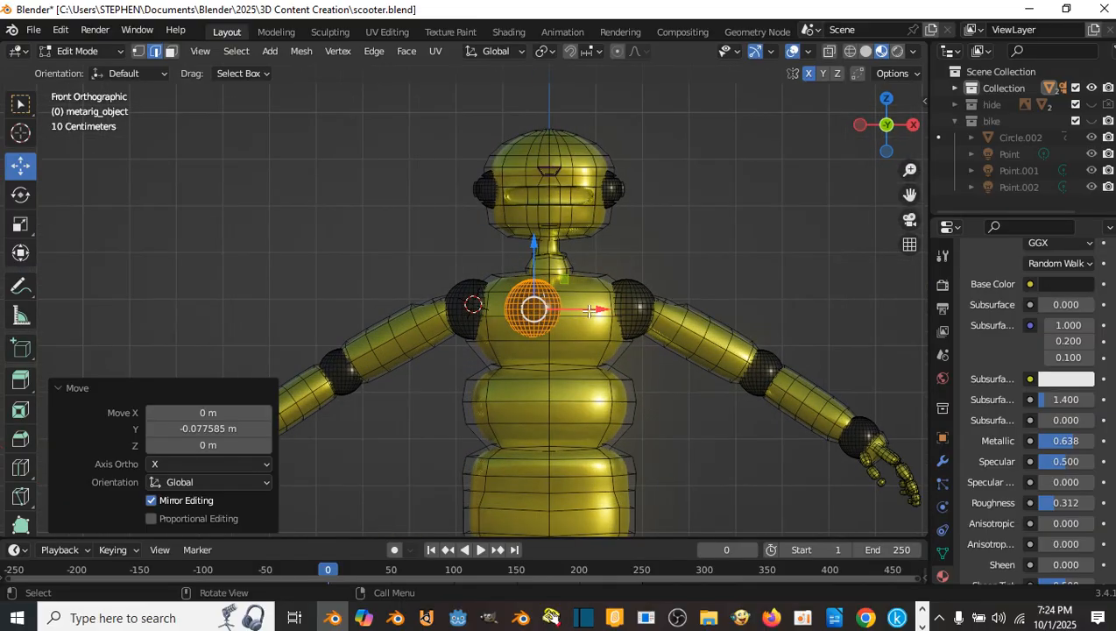
- Shift the chest sphere about 0.028 m along X toward the body's centre line and lower it about 0.016 m along Z
key(g)
key(x)
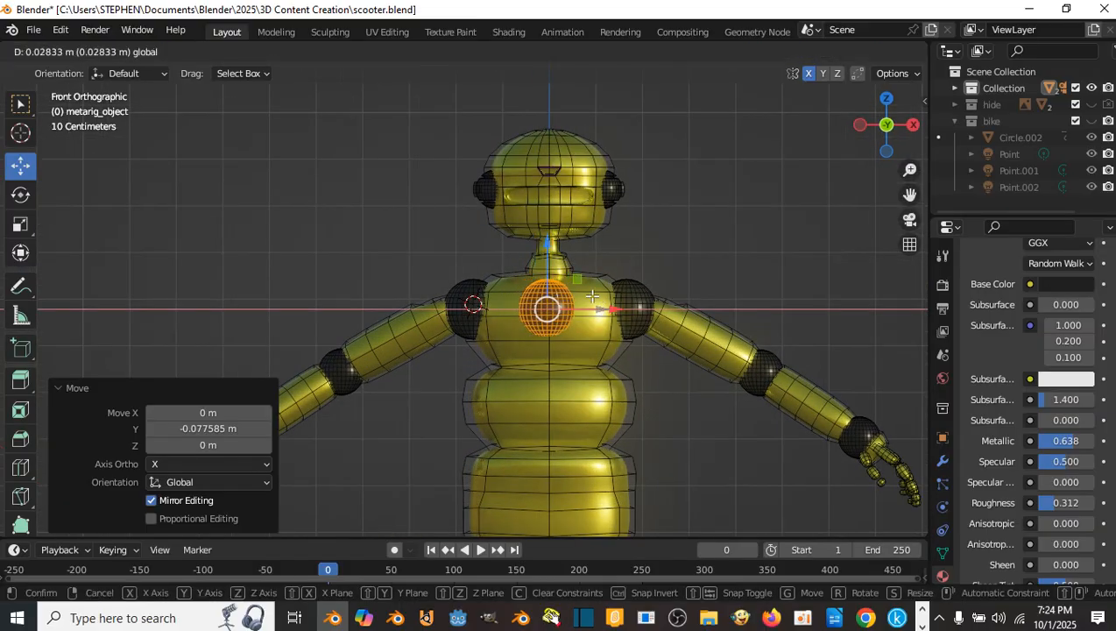
click(592, 296)
key(g)
key(z)
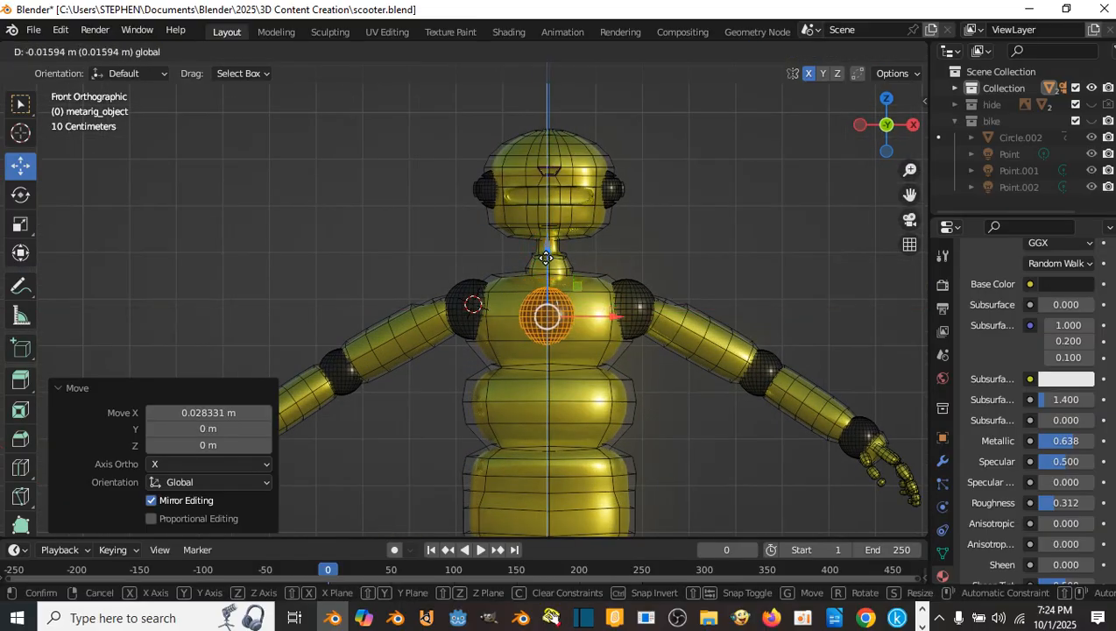
click(547, 257)
- Scale the chest sphere to about 0.972 and nudge it about 0.005 m along X to centre it on the chest
key(s)
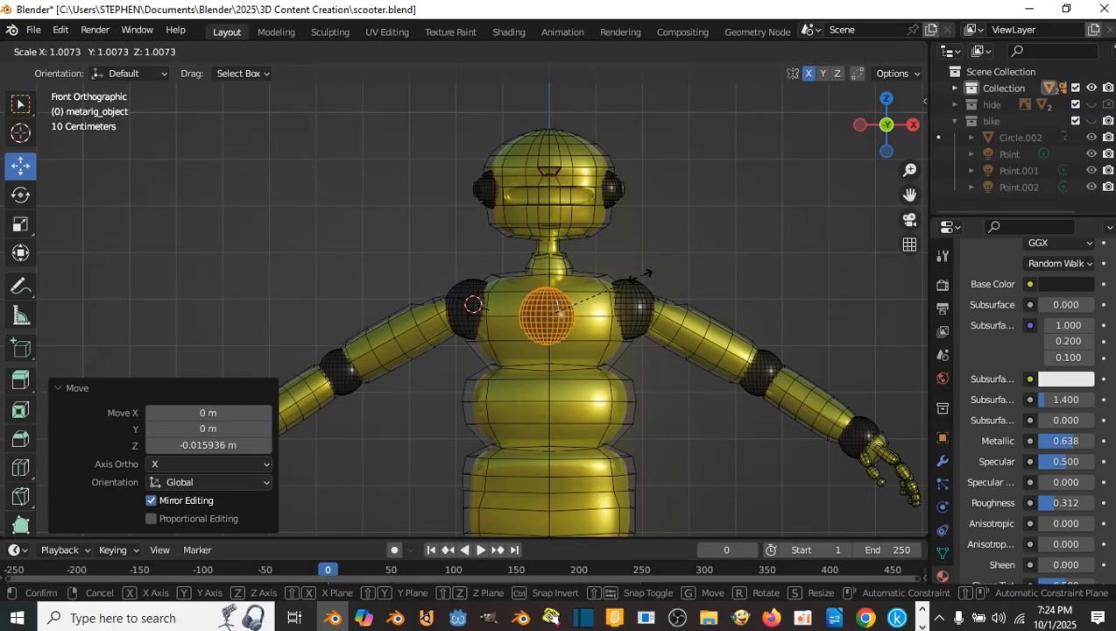
click(641, 276)
middle_drag(641, 276, 631, 302)
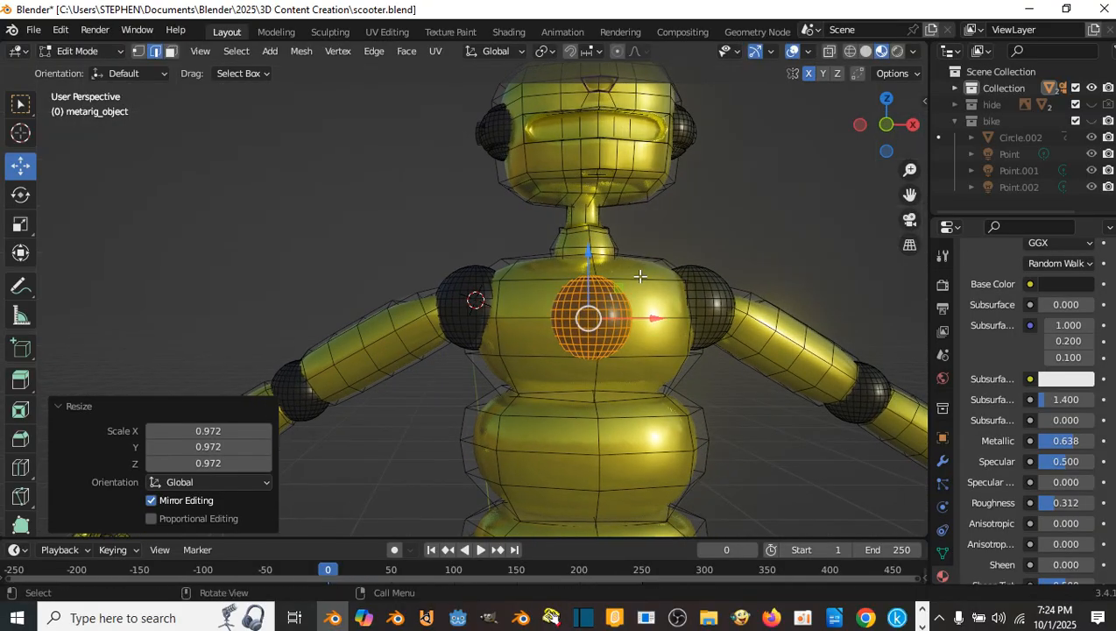
key(KP_1)
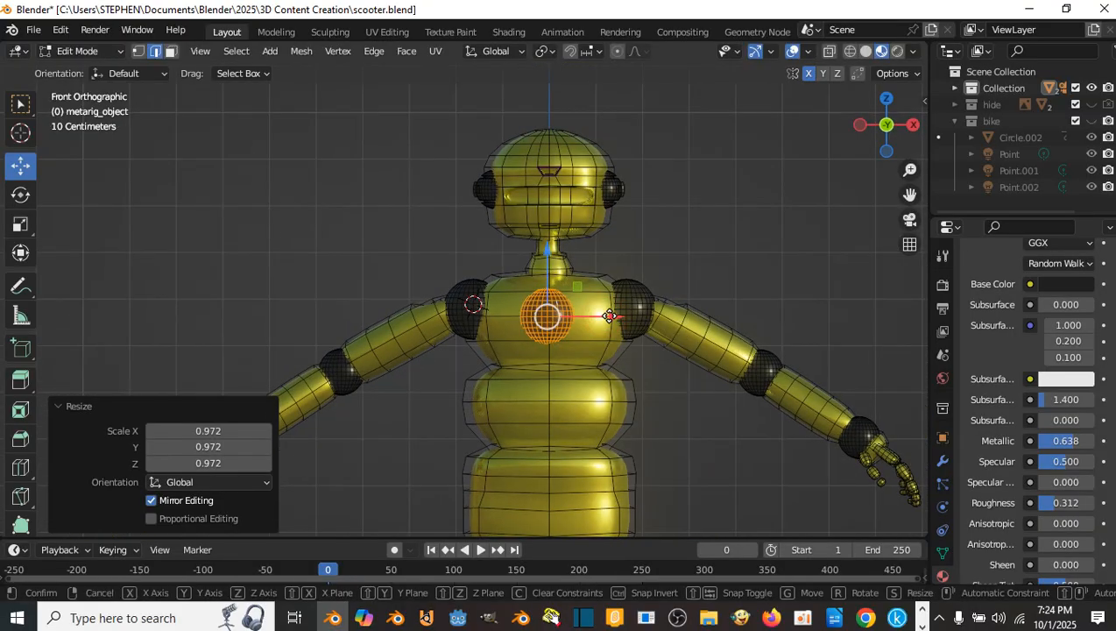
key(g)
key(x)
click(613, 317)
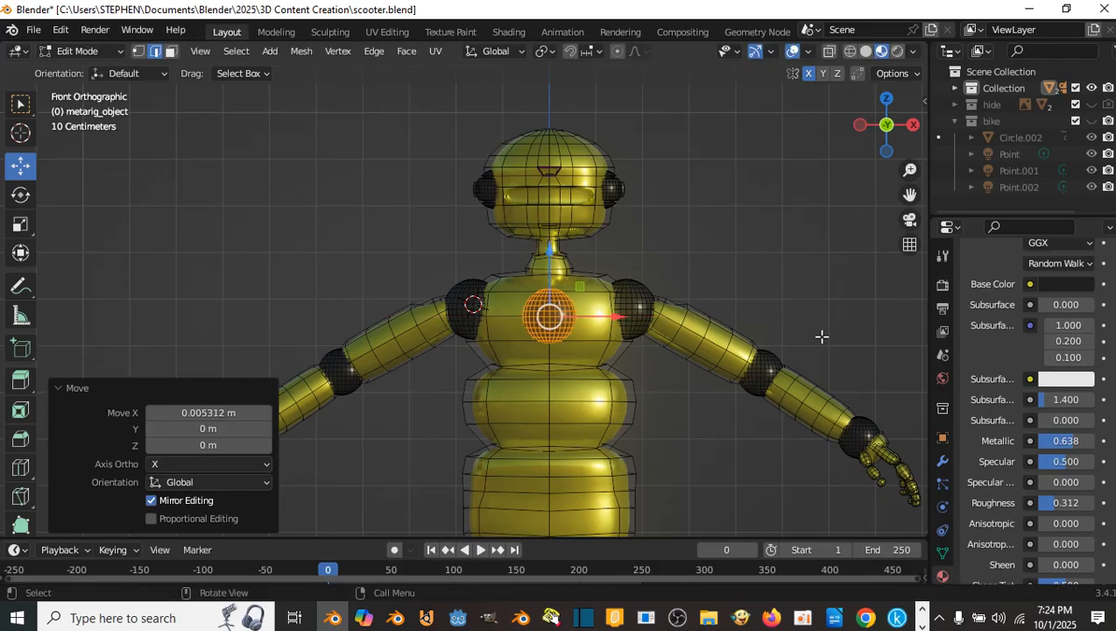
- Add a new material slot with a material named "glow" and assign it to the chest sphere
scroll(1068, 298, up, 8)
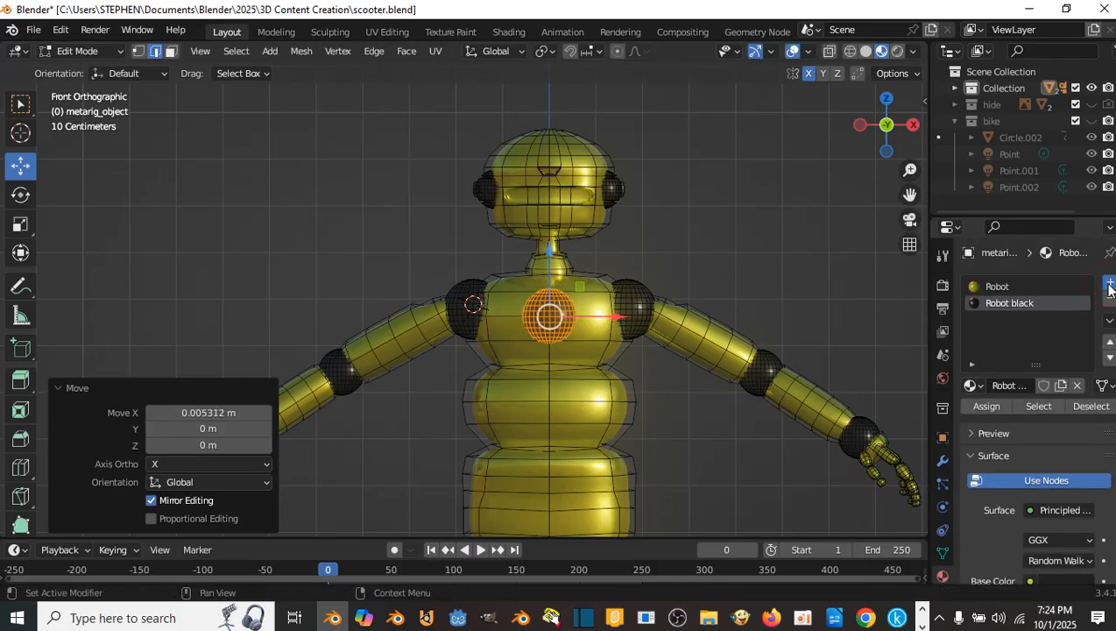
click(1109, 285)
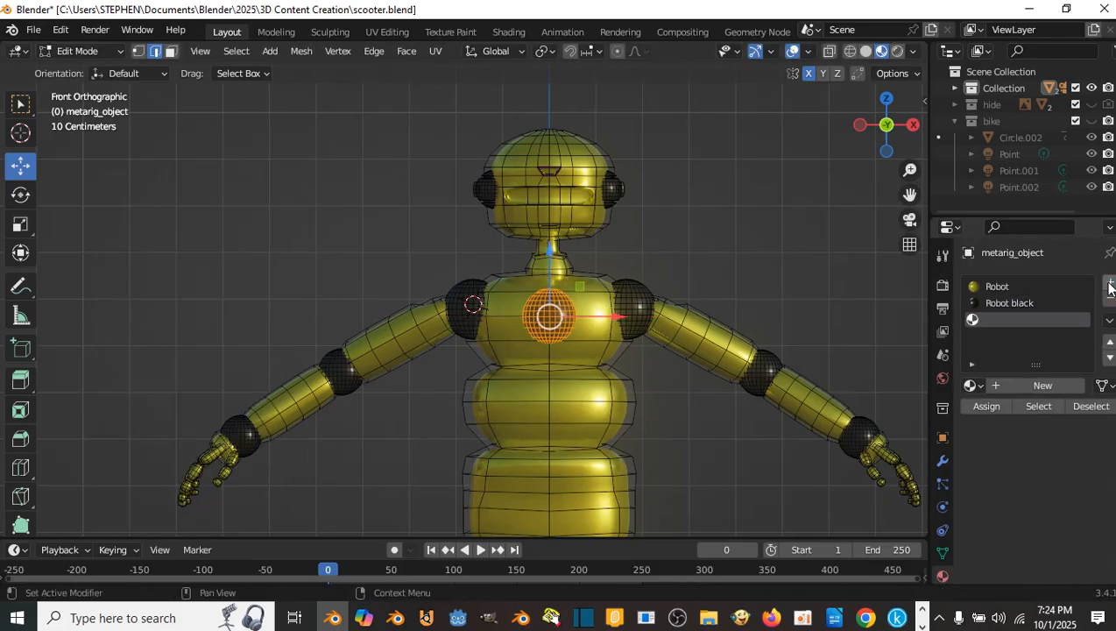
double_click(1025, 385)
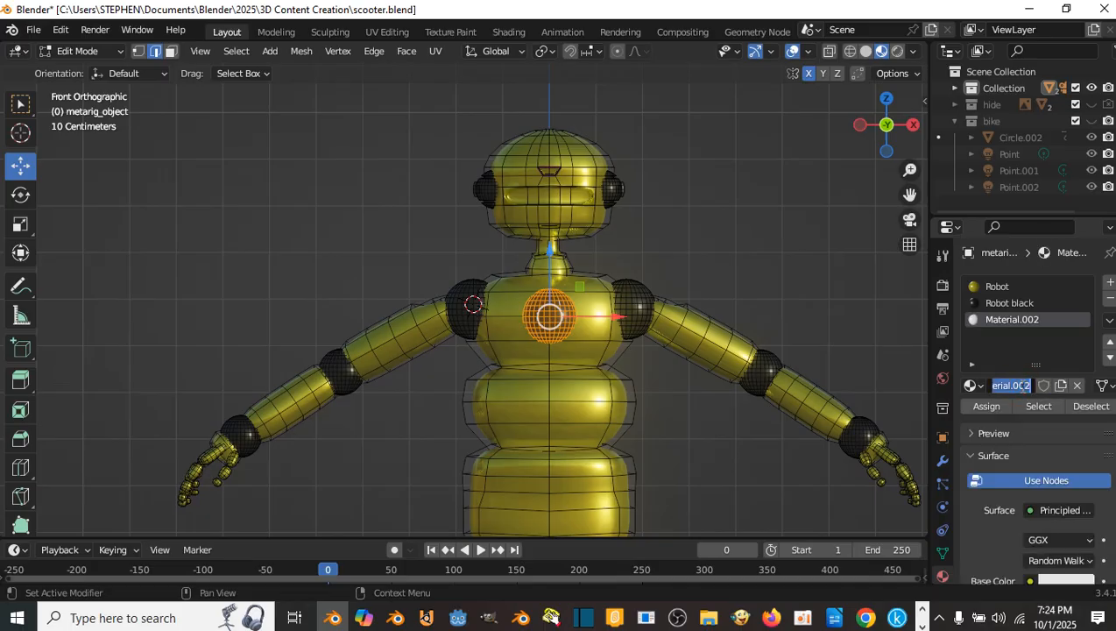
text(glow)
key(Return)
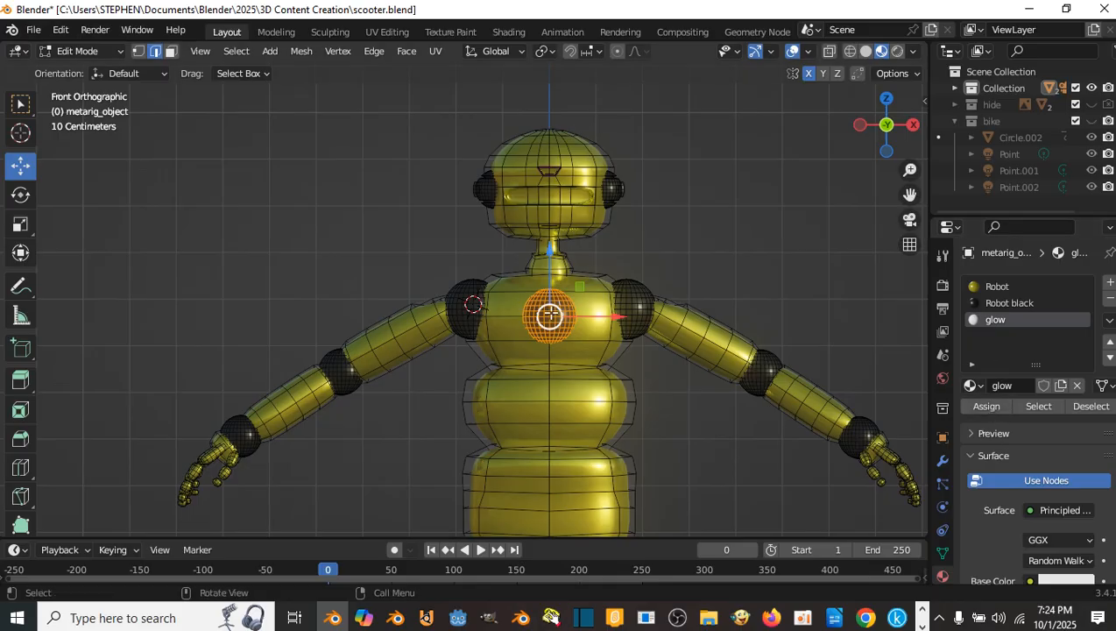
click(986, 406)
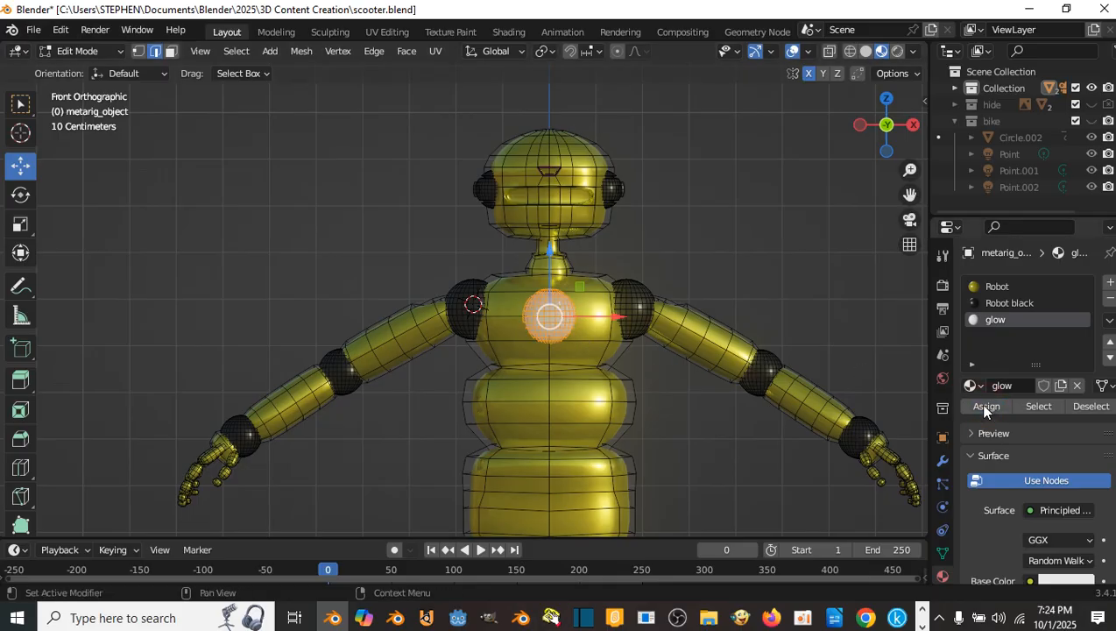
- Change the glow material's surface shader to Emission
click(1053, 511)
click(1050, 505)
scroll(1050, 505, down, 3)
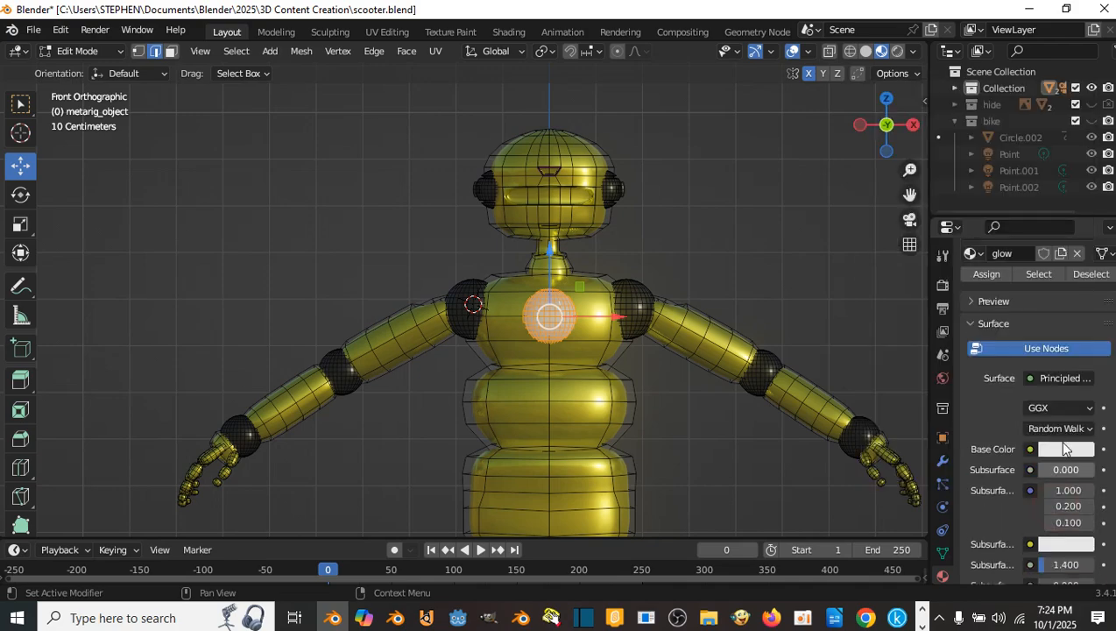
click(1047, 378)
scroll(916, 100, up, 3)
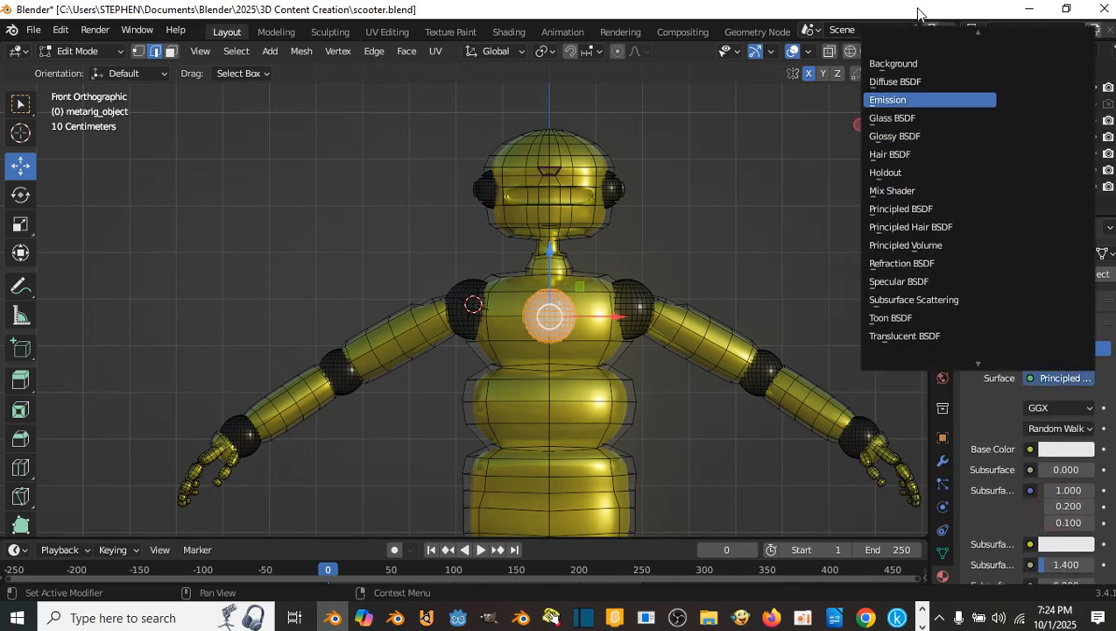
click(902, 117)
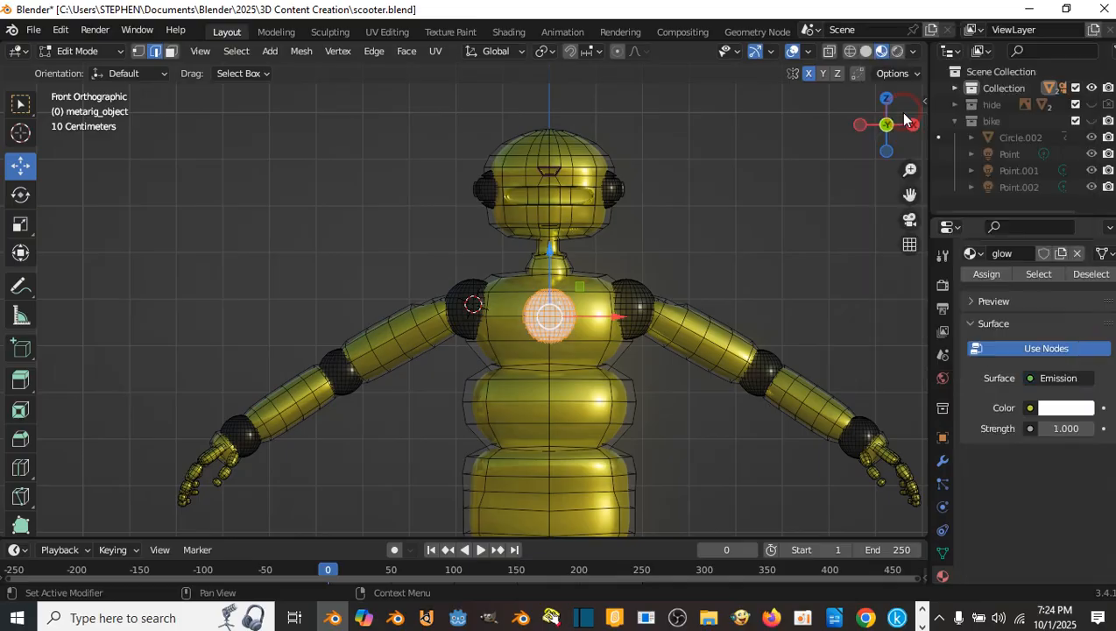
- Set the glow material's emission color to cyan, hue about 0.465 and saturation about 0.913, with strength 5
click(1070, 410)
click(1003, 190)
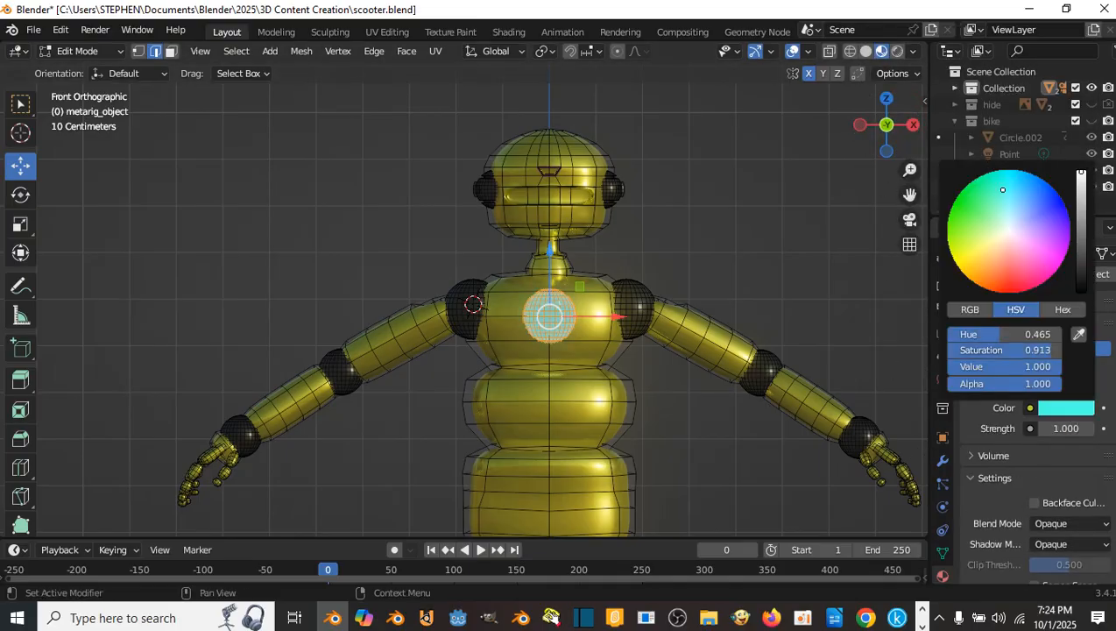
click(1065, 428)
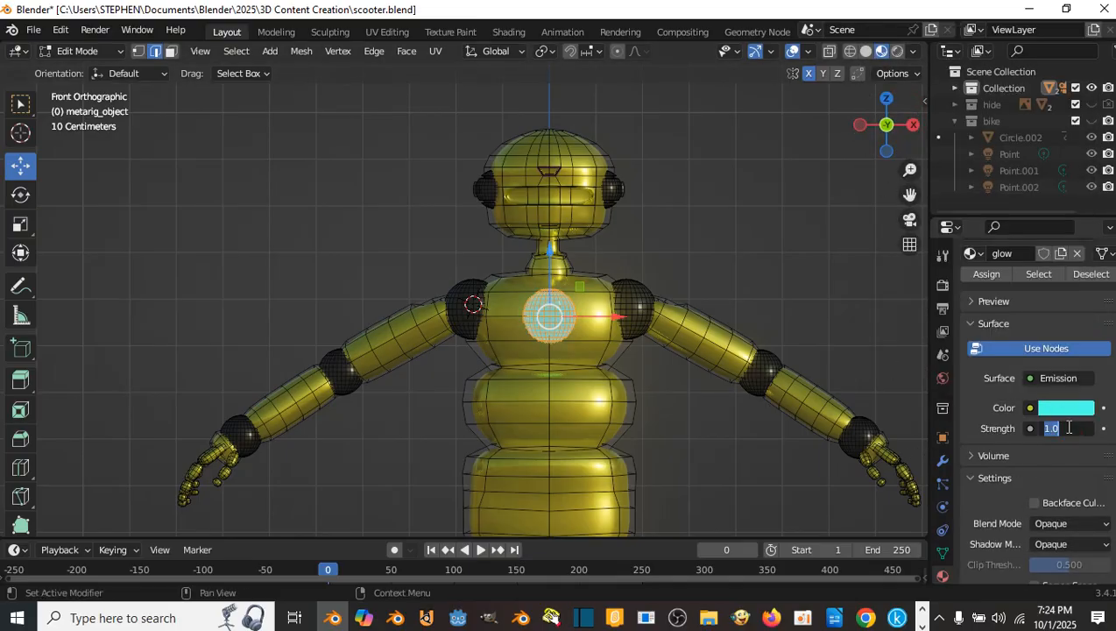
text(5)
click(1069, 456)
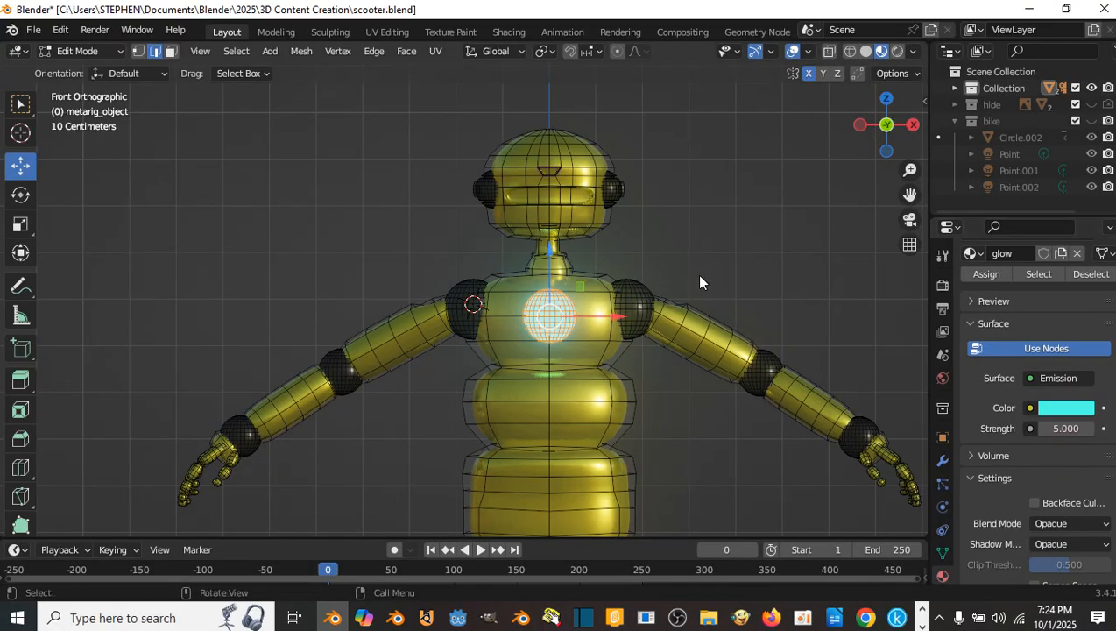
- Return to Object Mode, check the glowing chest sphere and save the scooter.blend file
key(Tab)
middle_drag(700, 280, 675, 280)
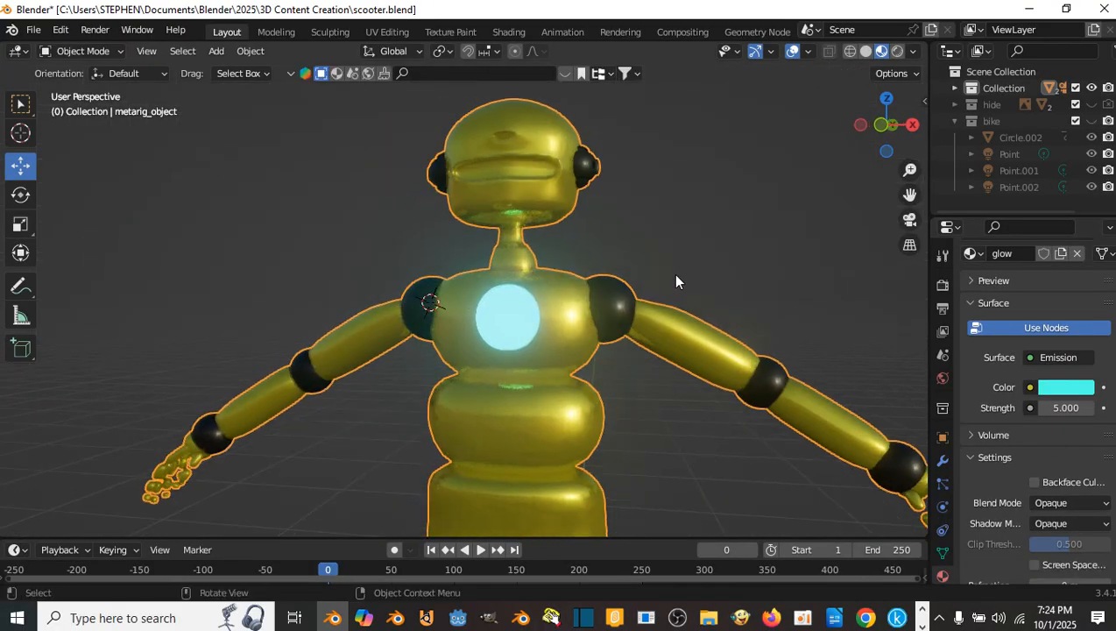
scroll(675, 280, down, 5)
key(ctrl+s)
- Try red for the glow material's emission color, settle on light blue and save the file
click(1060, 386)
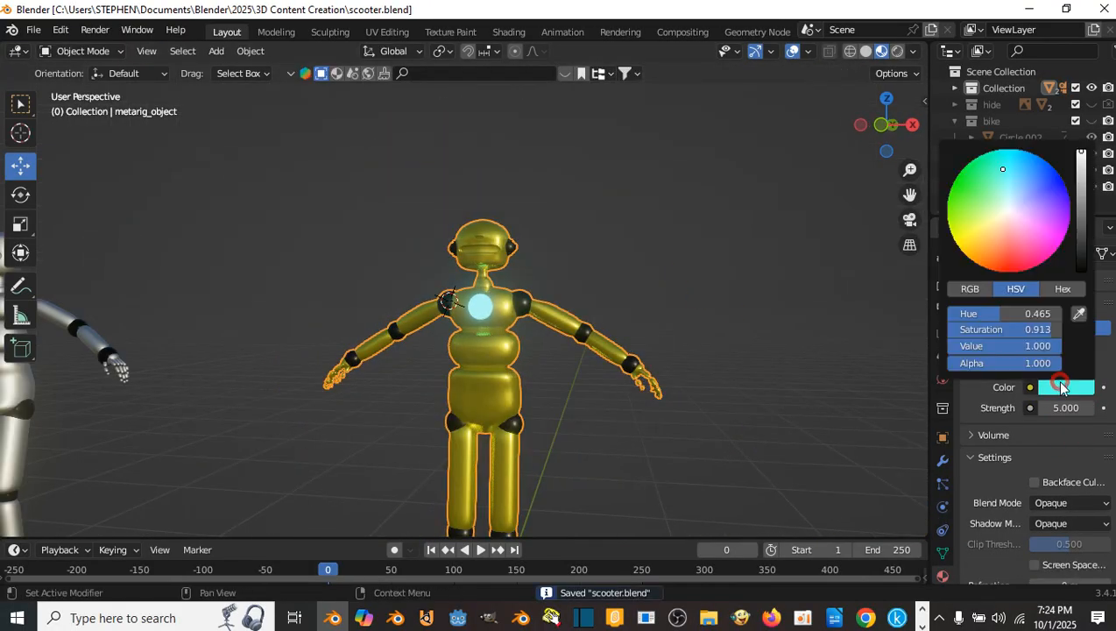
drag(1002, 227, 1014, 254)
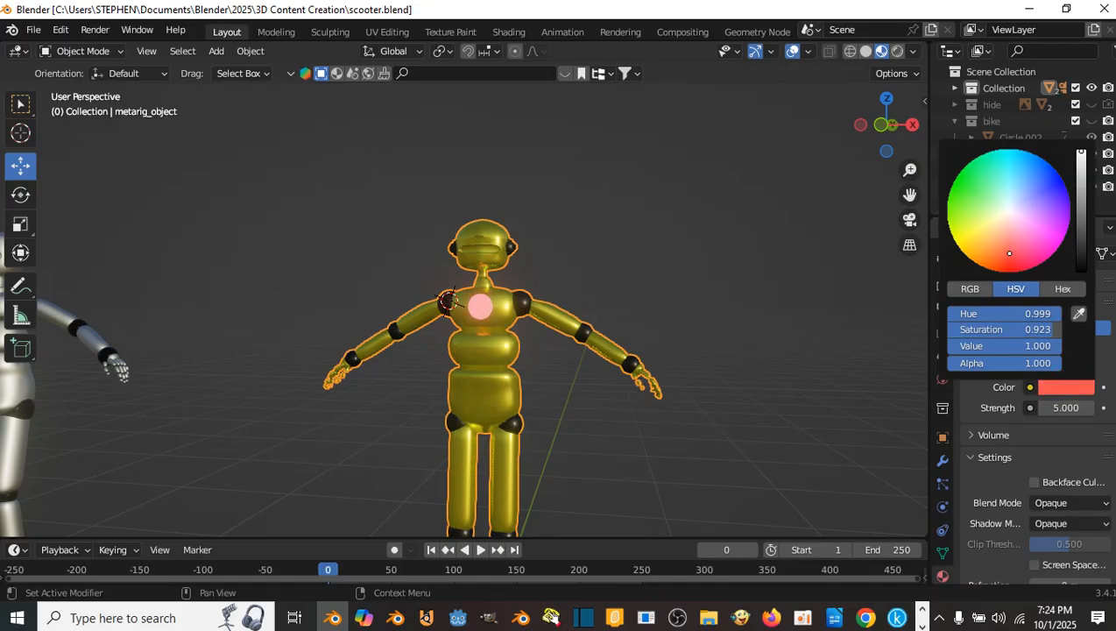
click(1062, 389)
mouse_move(1031, 208)
mouse_down()
mouse_move(1043, 185)
mouse_move(1026, 173)
mouse_up()
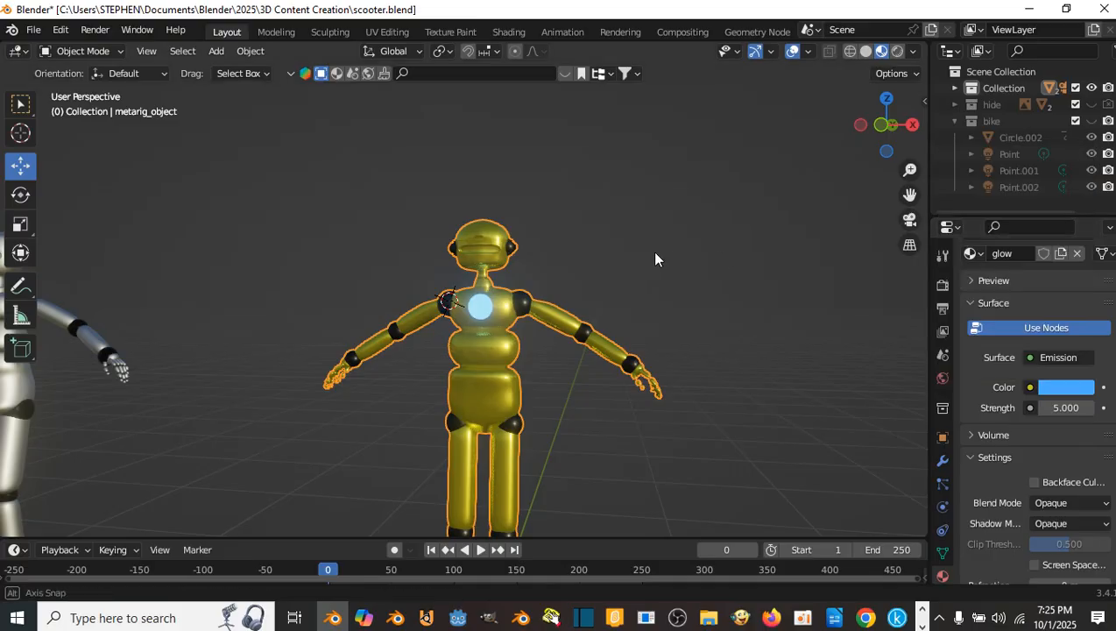
scroll(655, 255, up, 3)
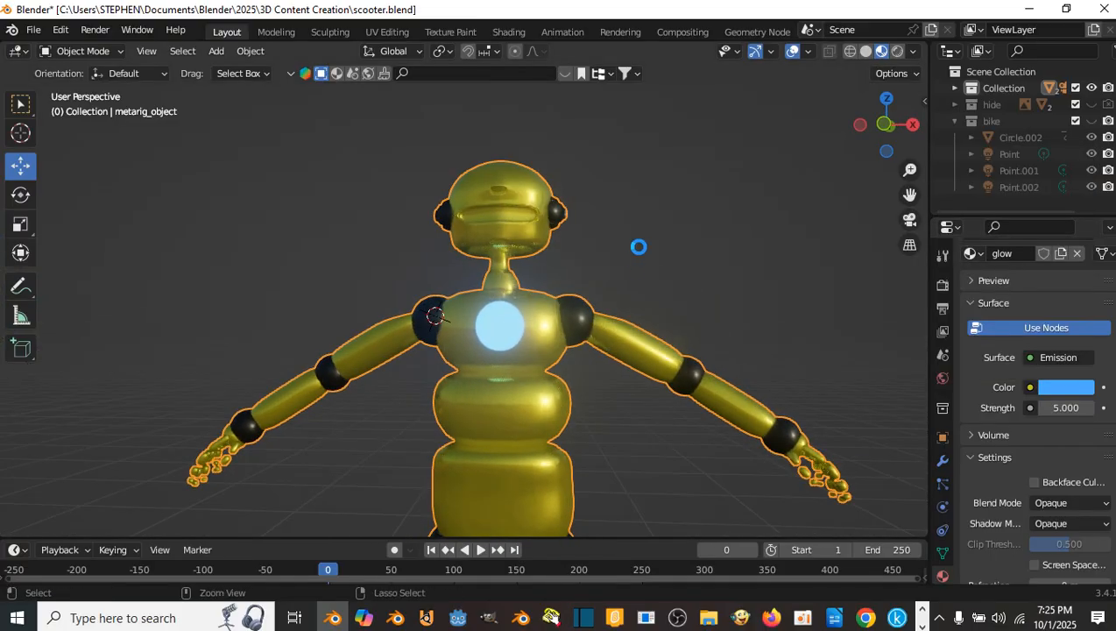
key(ctrl+s)
- In Edit Mode with face selection, select the recessed visor faces across the front of the robot's head
middle_drag(655, 277, 602, 277)
scroll(602, 278, up, 2)
shift+middle_drag(486, 218, 557, 263)
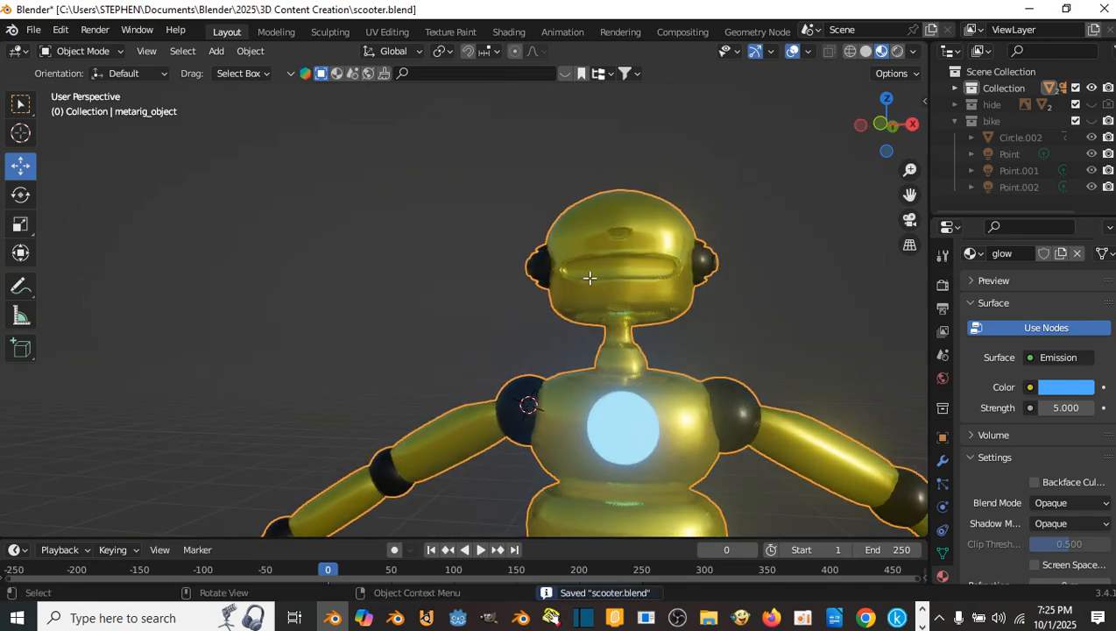
key(Tab)
scroll(556, 263, up, 2)
click(556, 262)
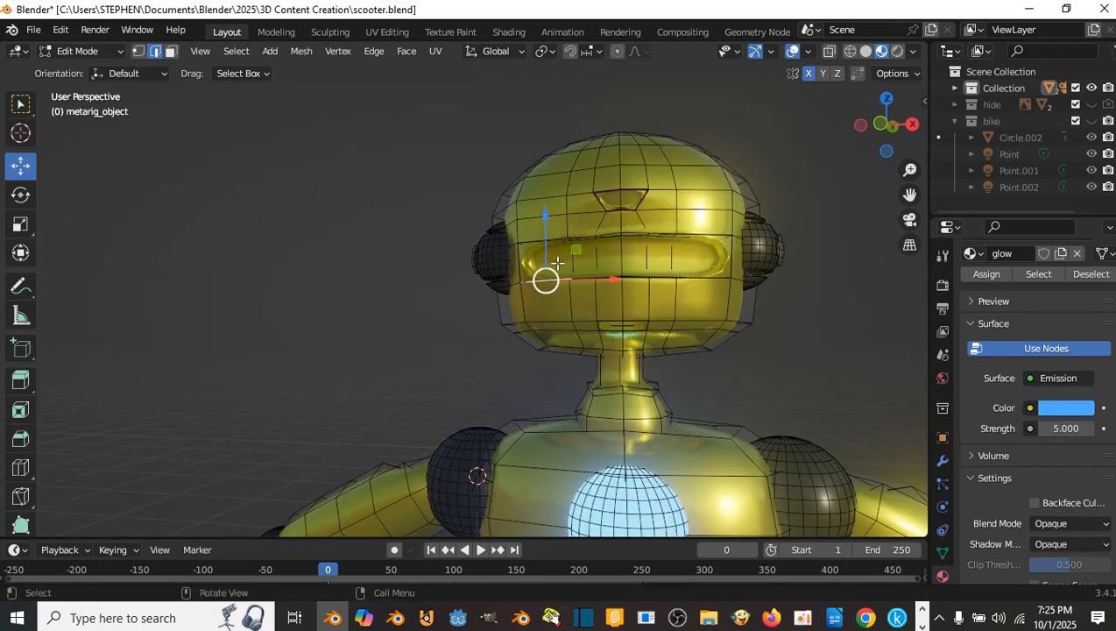
click(171, 50)
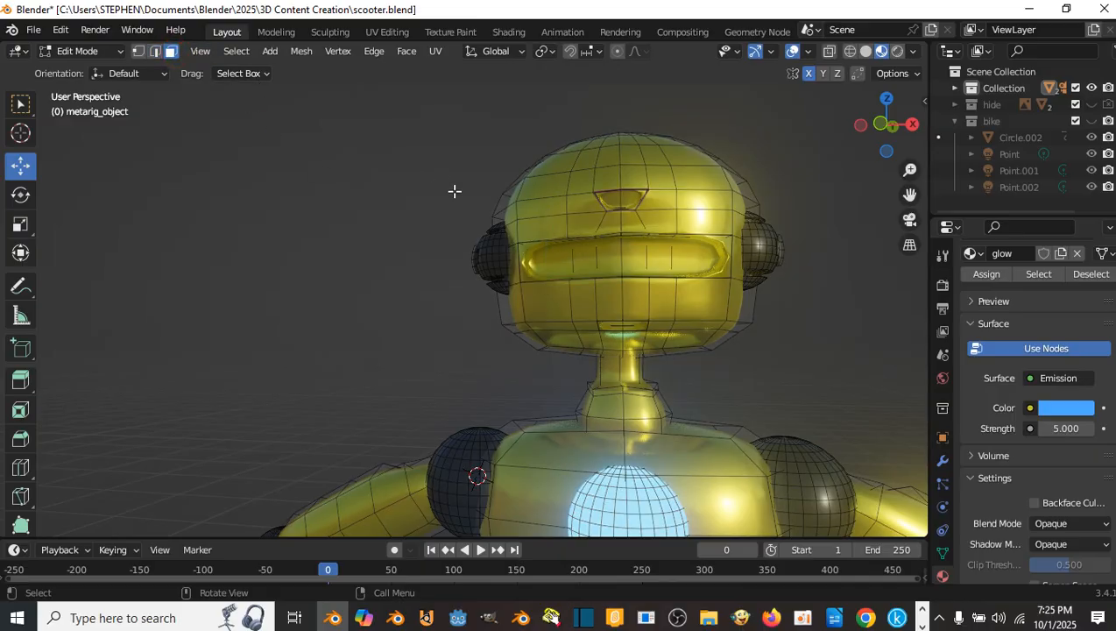
click(554, 259)
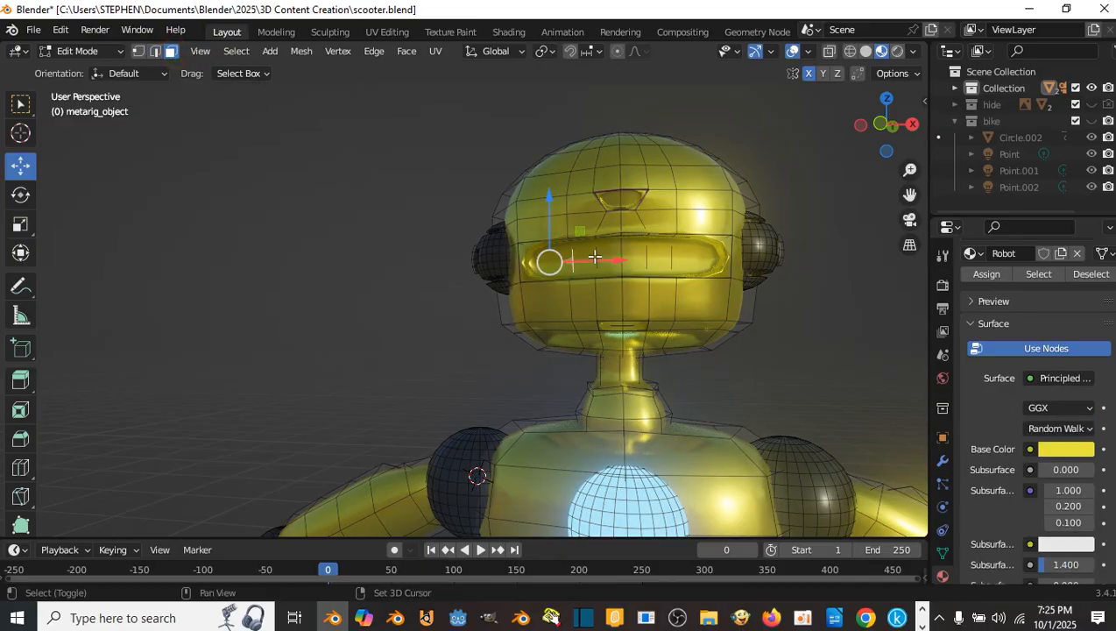
drag(607, 258, 661, 257)
shift+click(661, 257)
shift+click(683, 259)
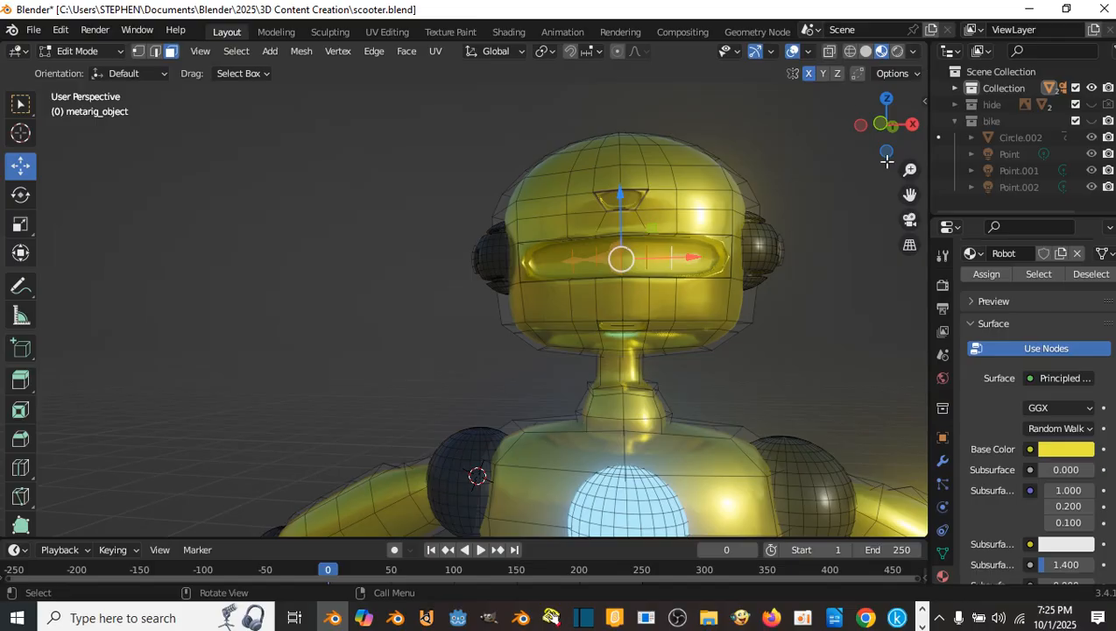
- Assign the glow material to the selected visor faces
key(n)
key(n)
scroll(1051, 376, up, 4)
click(997, 320)
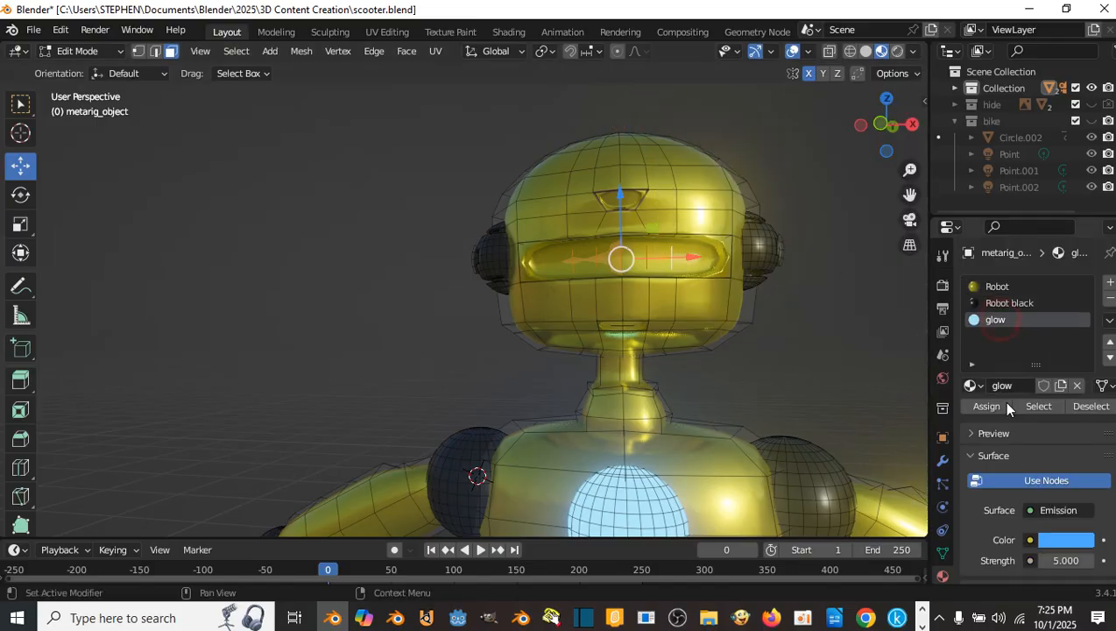
click(988, 405)
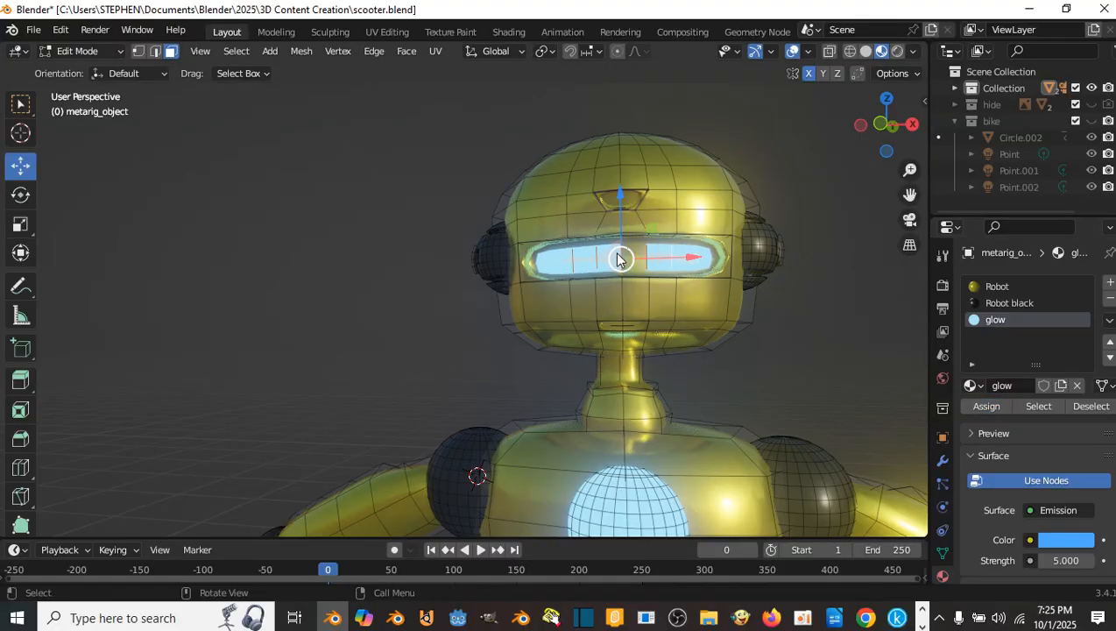
- Assign the glow material to the remaining gold visor face beside the centre line and inspect the visor in Object Mode
key(Tab)
key(Tab)
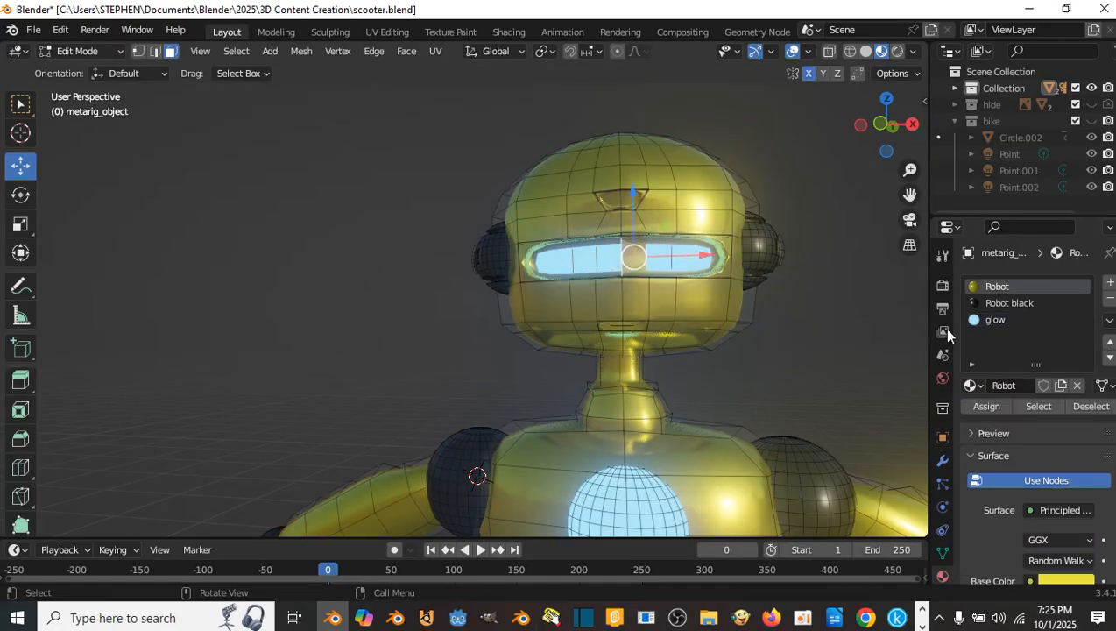
click(993, 321)
click(985, 406)
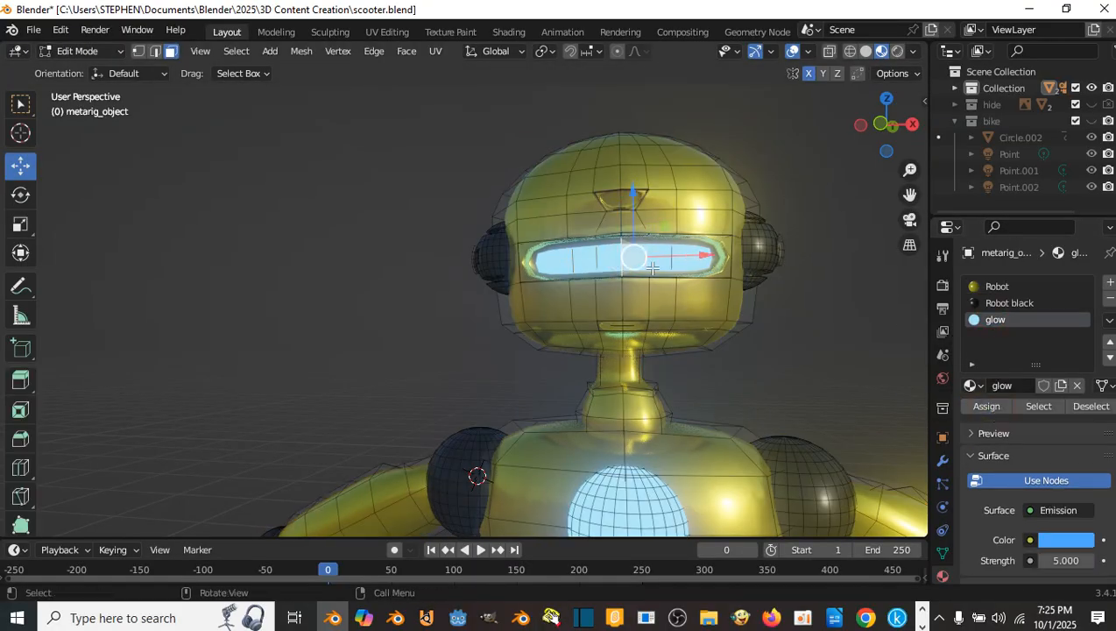
key(Tab)
middle_drag(677, 262, 655, 271)
scroll(655, 271, up, 2)
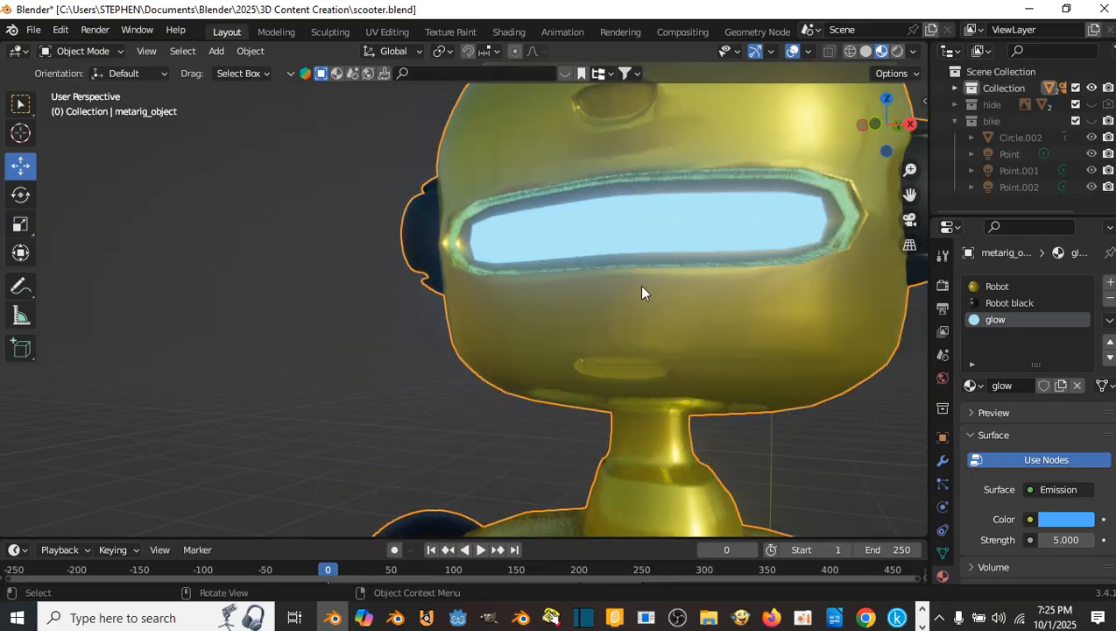
- In Edit Mode, assign the glow material to the recessed mouth face on the robot's lower head
key(Tab)
middle_drag(645, 343, 650, 315)
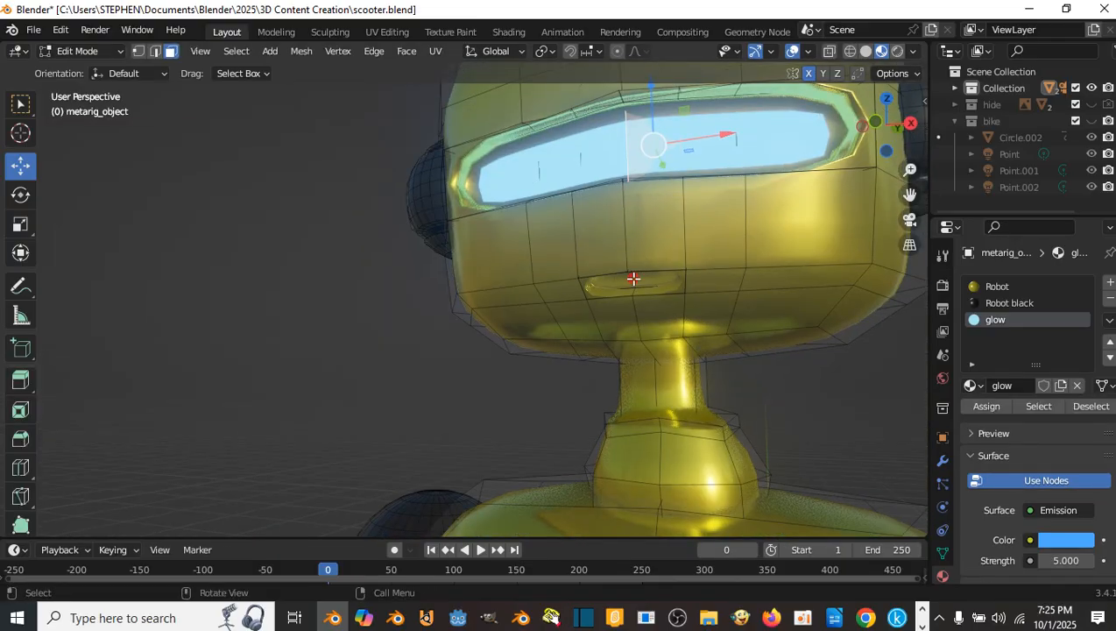
click(632, 279)
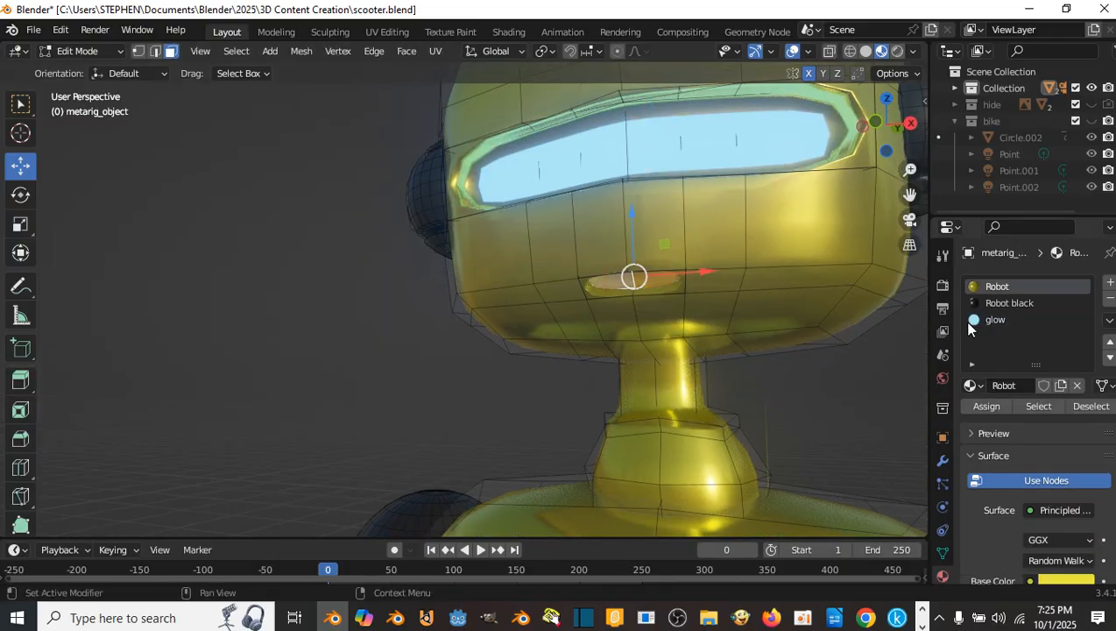
click(990, 319)
click(985, 406)
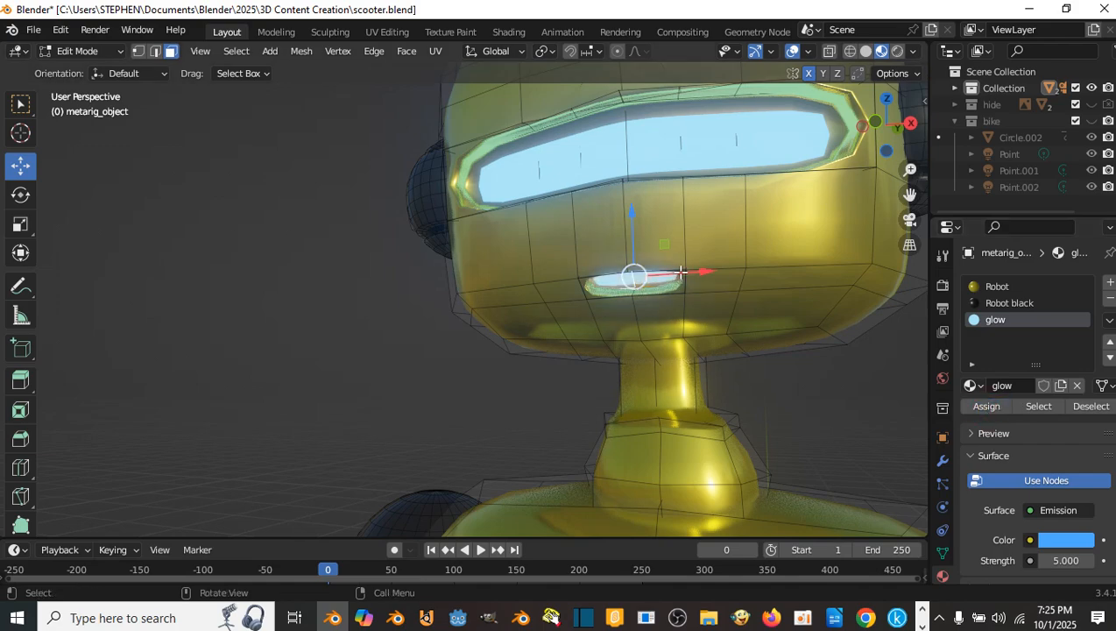
- Select the inner faces of both recessed slots on the first ear piece of the gold robot
middle_drag(643, 263, 536, 267)
scroll(610, 266, up, 3)
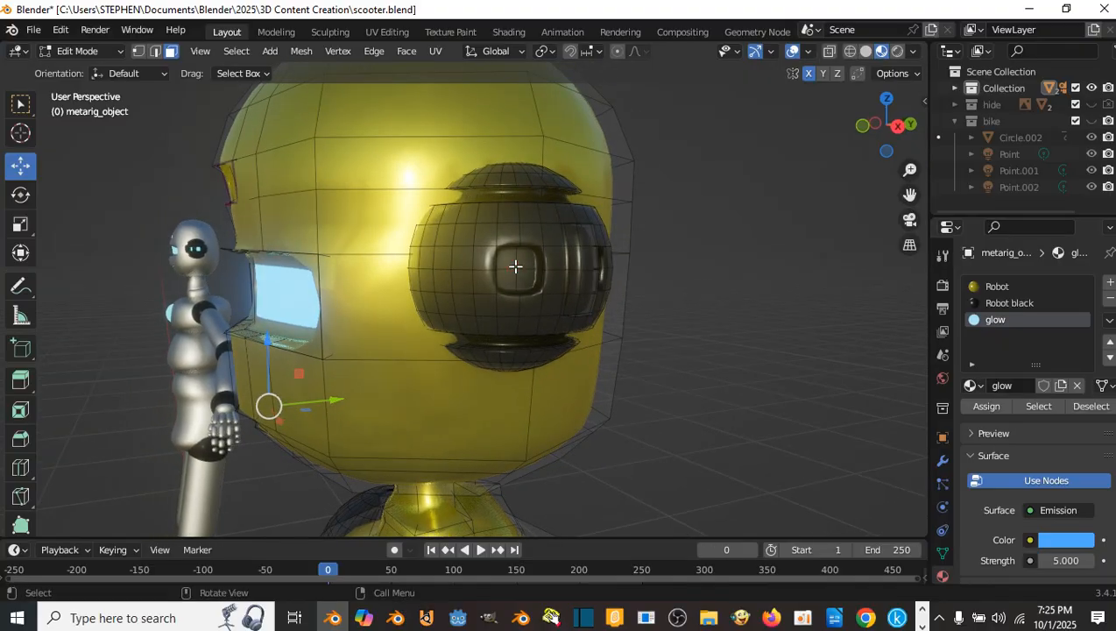
click(515, 266)
click(748, 195)
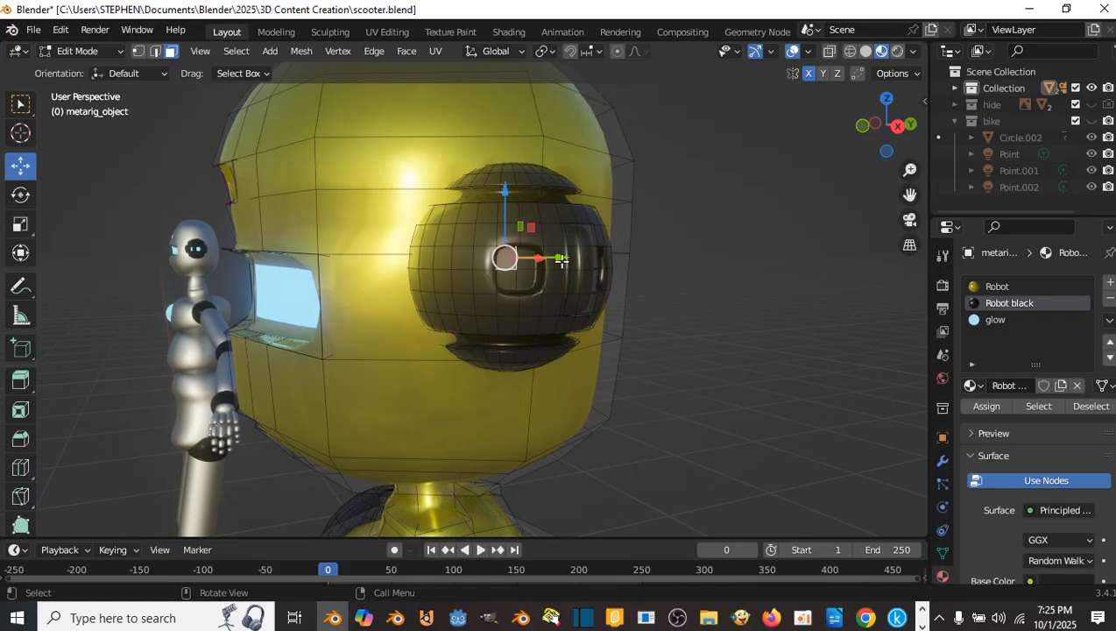
click(527, 261)
click(509, 262)
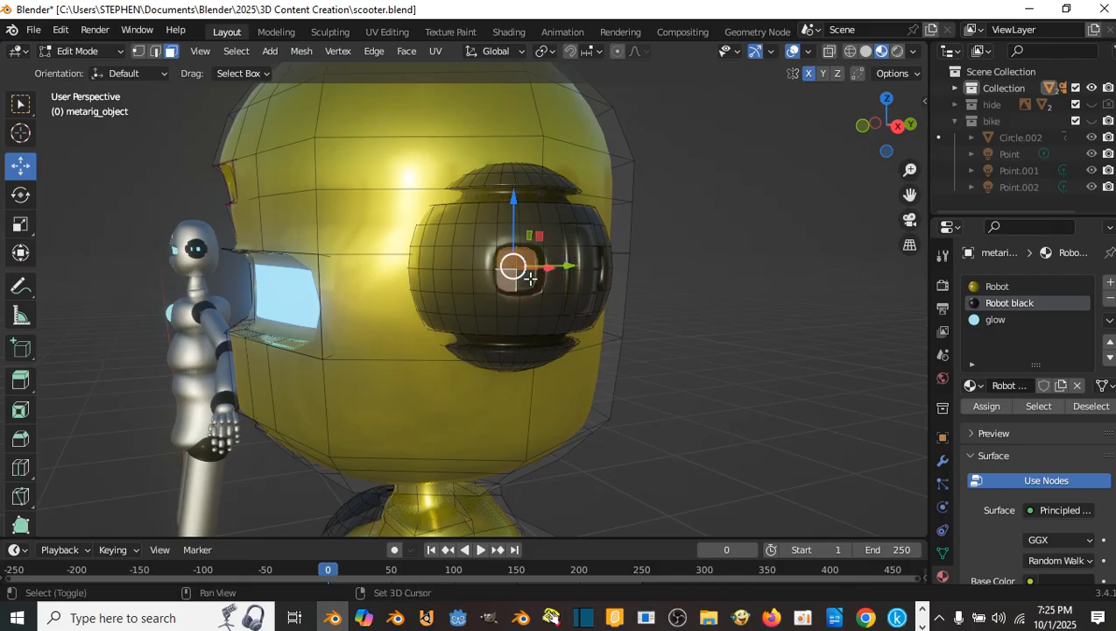
middle_drag(517, 277, 349, 239)
scroll(342, 259, up, 3)
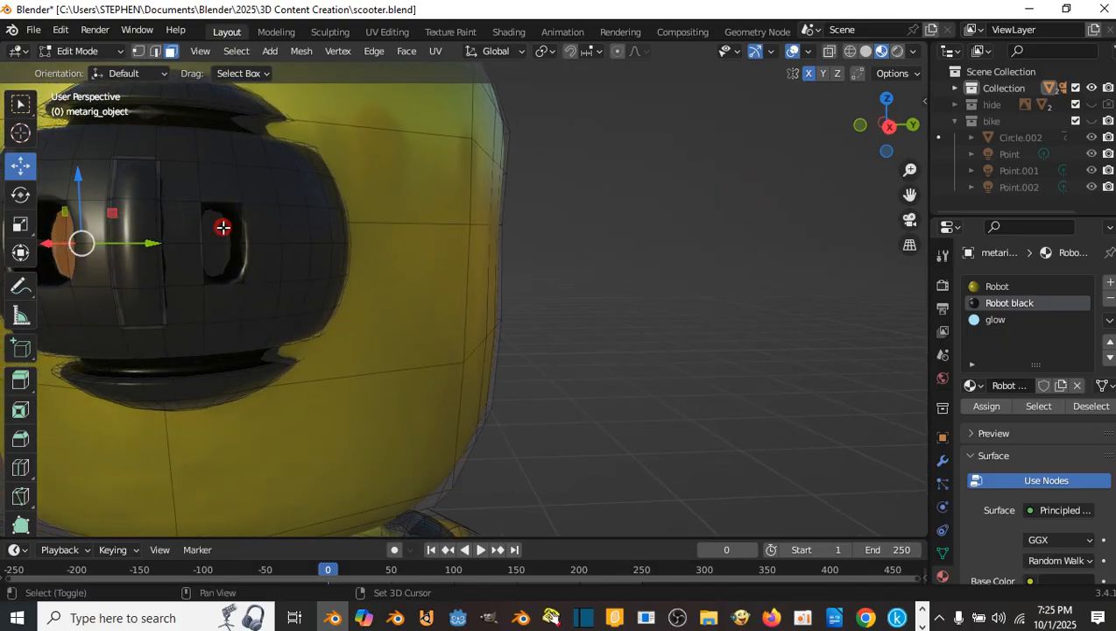
shift+click(220, 257)
shift+click(215, 228)
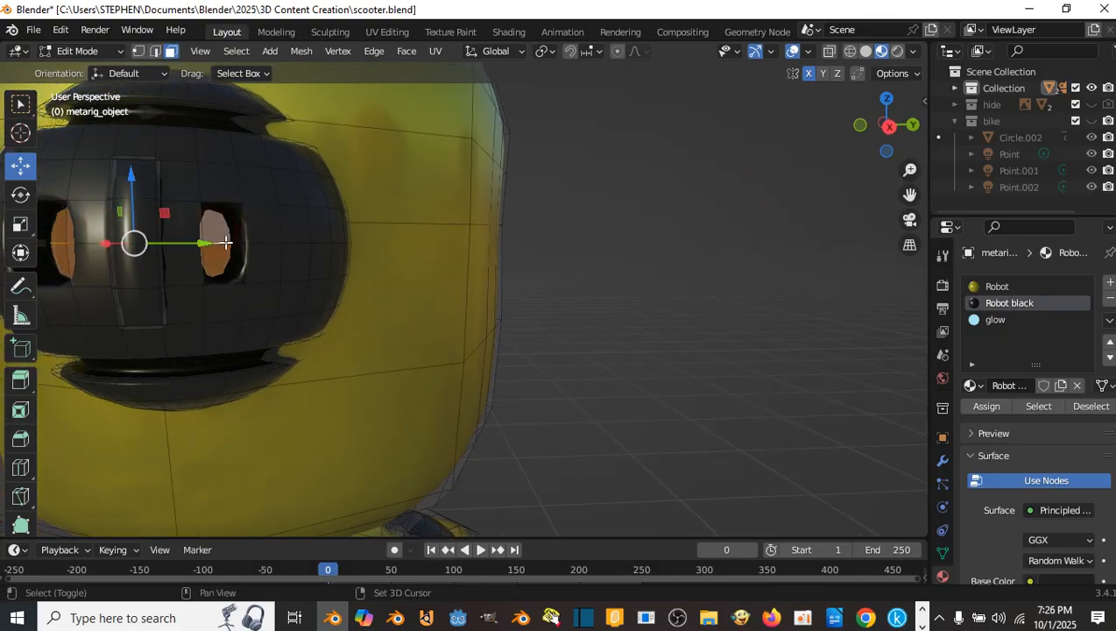
- Add the inner faces of the front recessed slot on the opposite ear piece to the selection
scroll(236, 244, down, 7)
scroll(522, 270, down, 2)
middle_drag(260, 245, 358, 272)
scroll(521, 270, up, 2)
scroll(438, 272, up, 2)
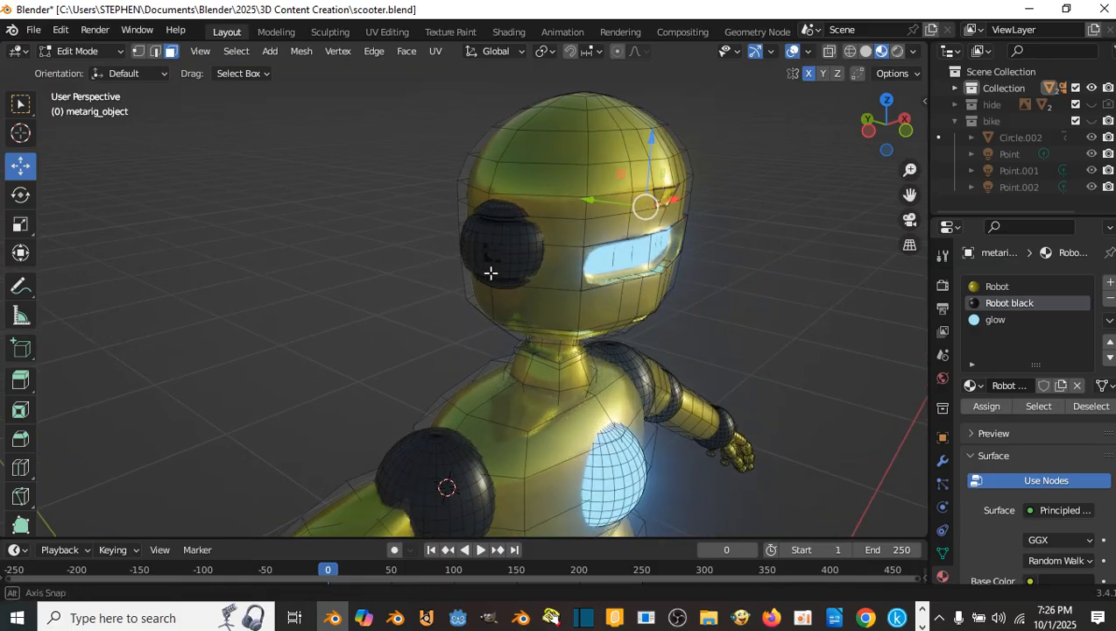
middle_drag(490, 271, 548, 262)
scroll(548, 262, up, 2)
shift+click(504, 214)
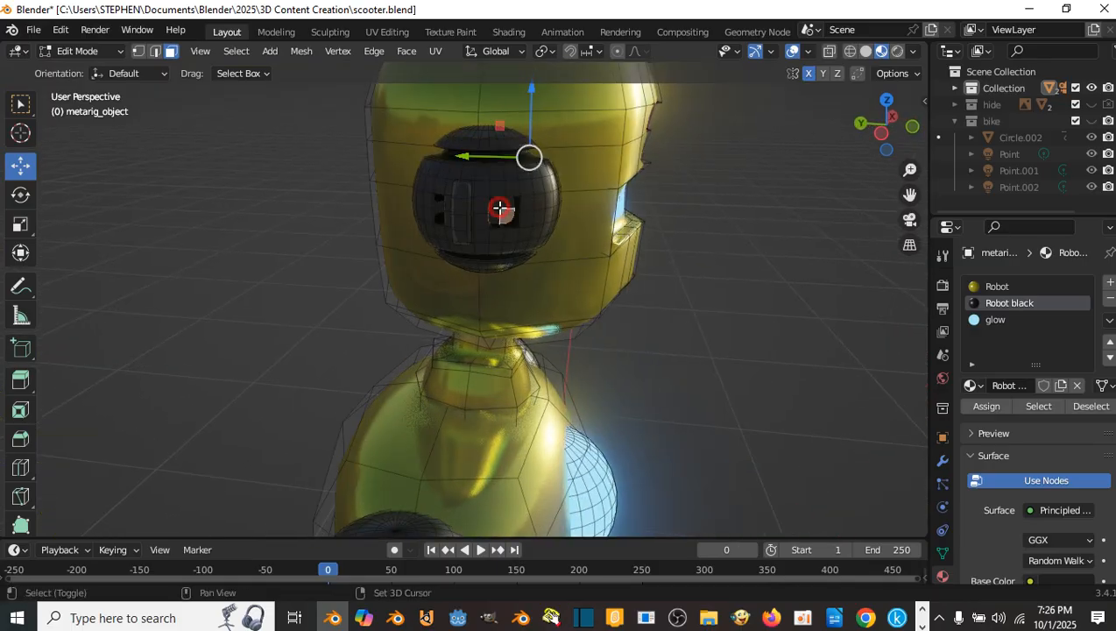
shift+click(497, 208)
shift+click(508, 203)
shift+click(497, 213)
- Add the inner faces of the rear recessed slot on the same ear piece to the selection
scroll(495, 217, down, 3)
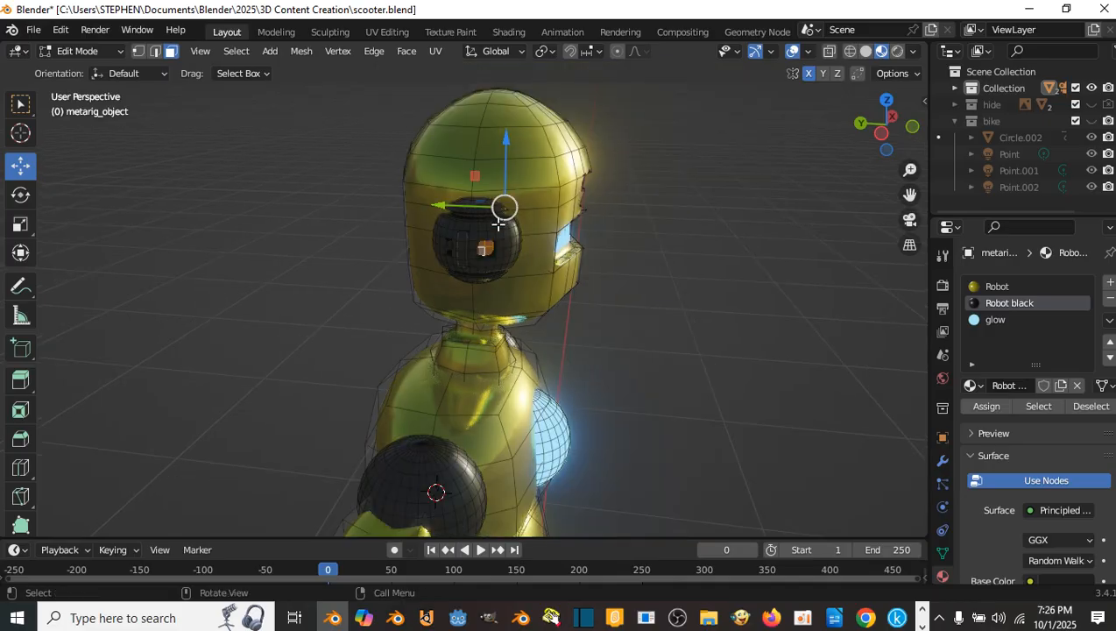
shift+middle_drag(488, 220, 587, 246)
scroll(654, 253, up, 4)
shift+click(706, 234)
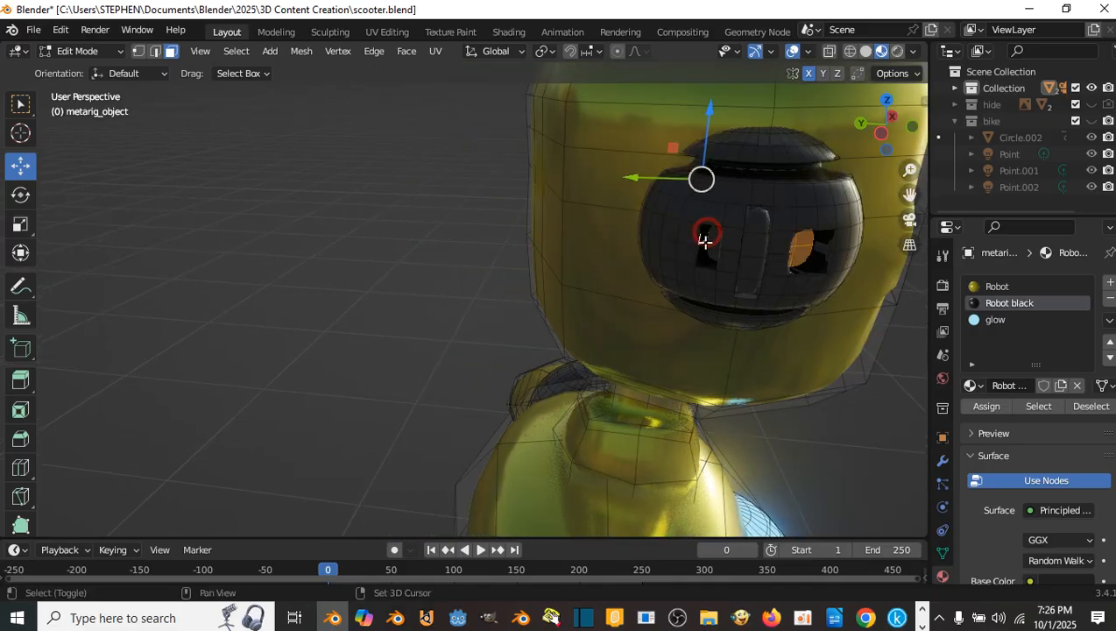
shift+click(712, 240)
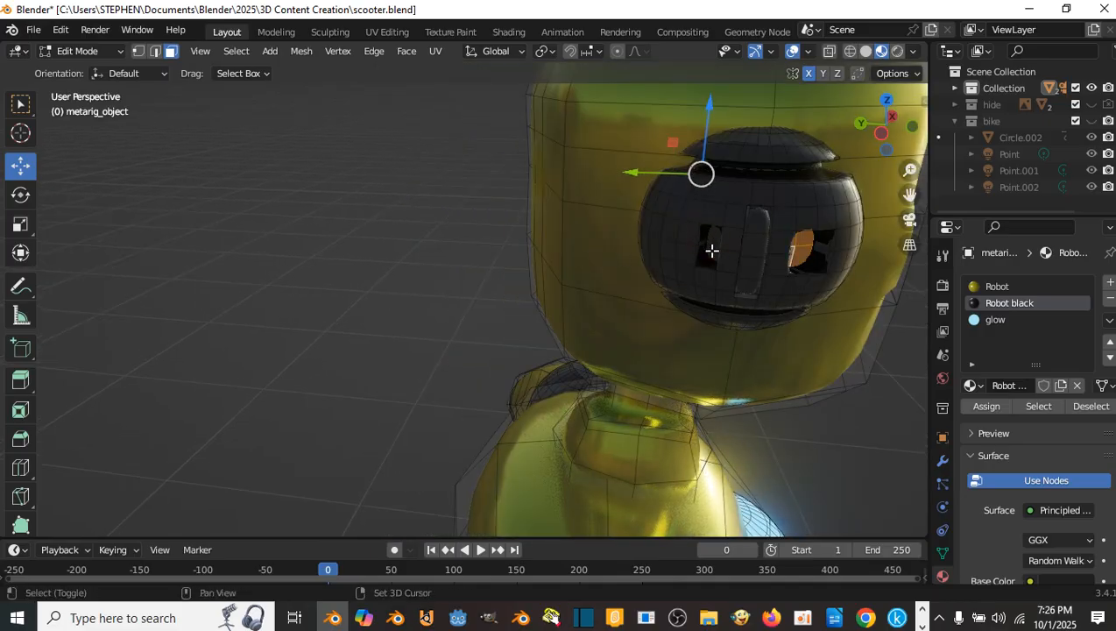
shift+click(710, 253)
shift+click(710, 238)
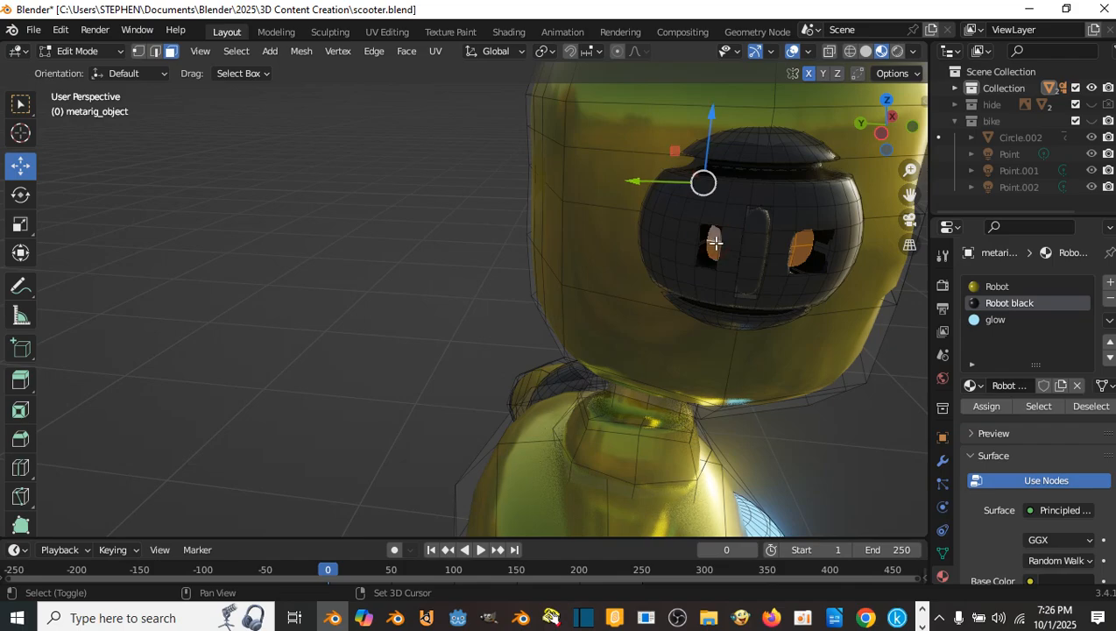
- Assign the glow material to the selected ear slot faces and check the head in Object Mode
scroll(723, 246, down, 4)
middle_drag(722, 246, 570, 230)
scroll(898, 318, down, 5)
shift+middle_drag(902, 320, 783, 299)
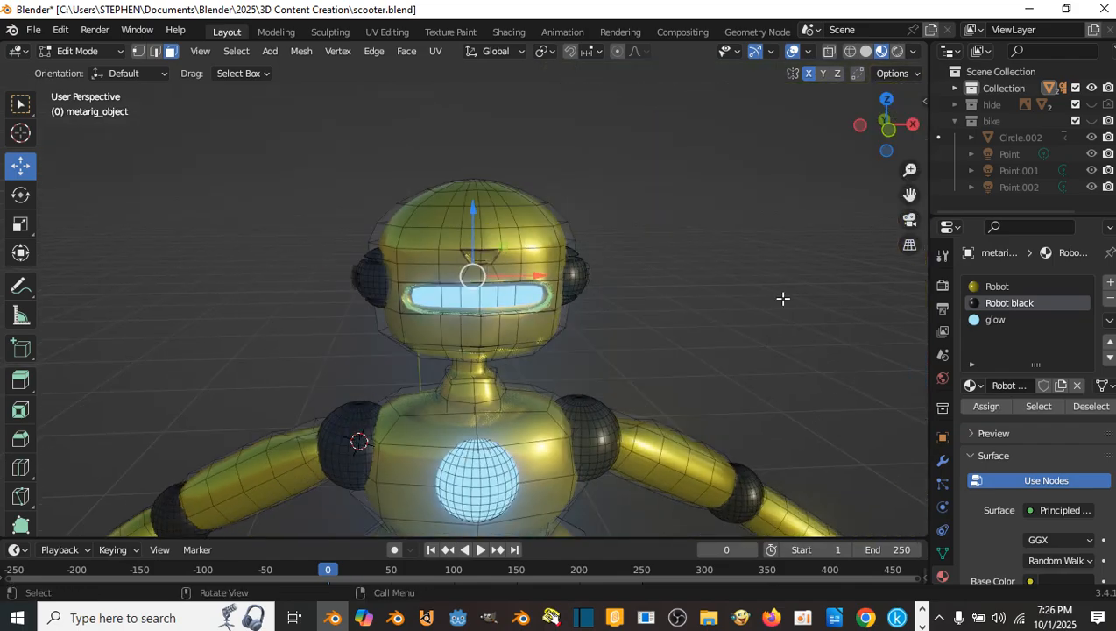
click(993, 321)
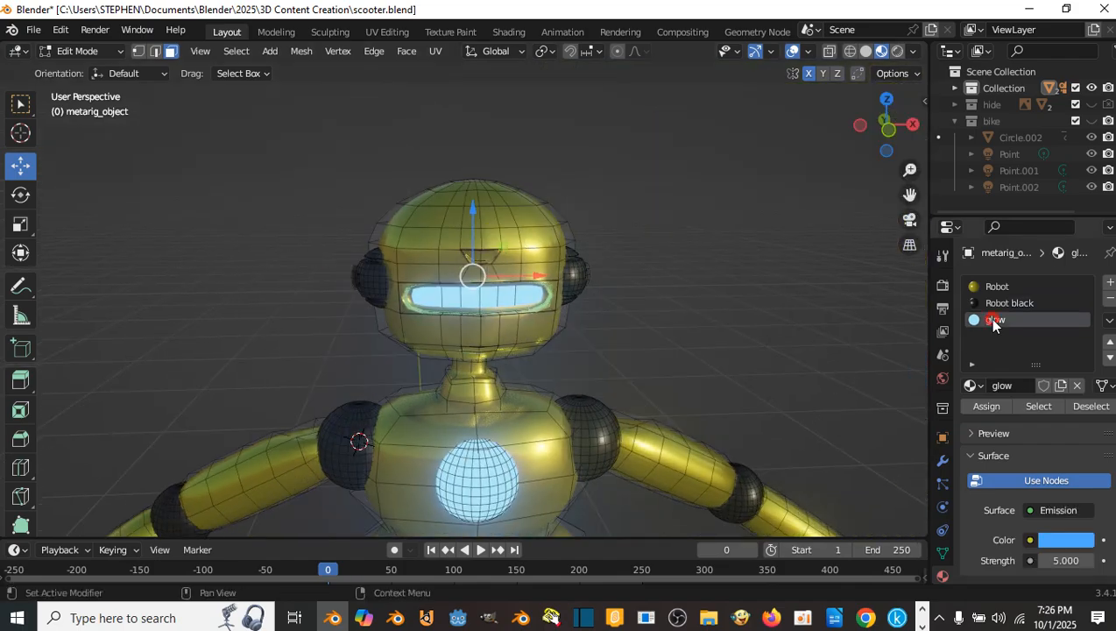
click(987, 405)
middle_drag(638, 251, 521, 253)
scroll(458, 237, up, 3)
key(Tab)
key(Tab)
- Assign the Robot black material to the recessed forehead faces above the visor and save the file
click(515, 232)
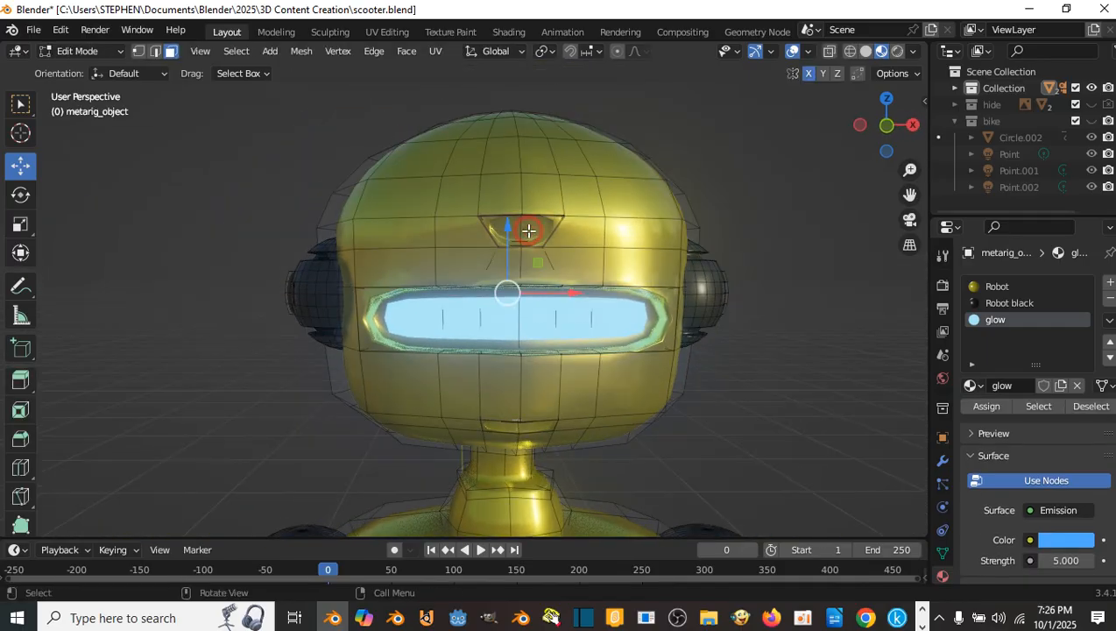
shift+click(512, 230)
click(995, 303)
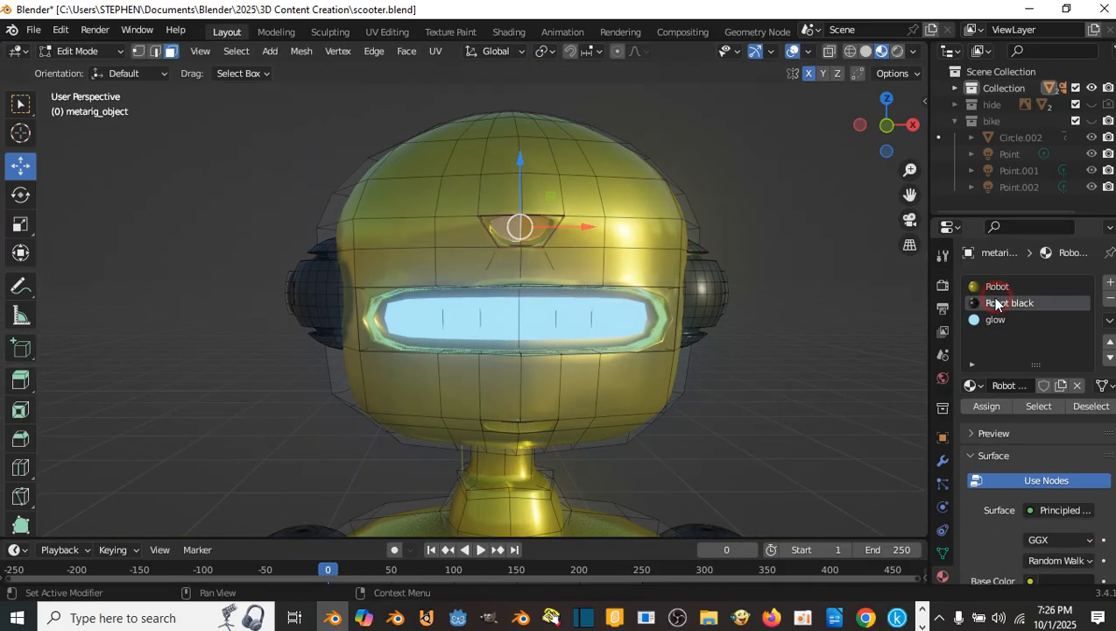
click(987, 407)
key(Tab)
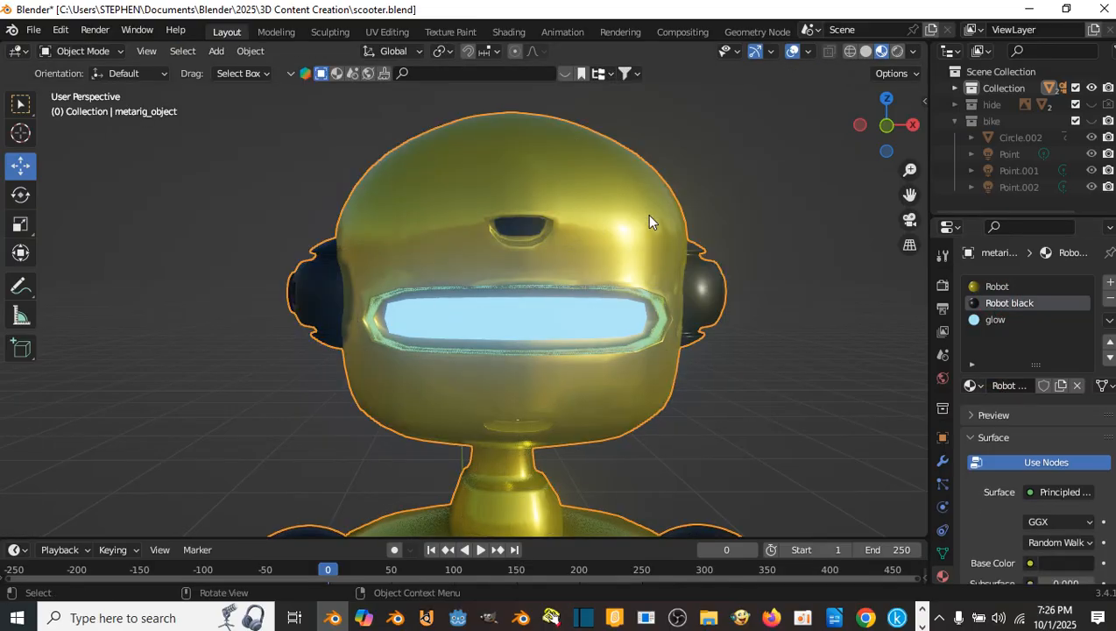
scroll(646, 214, down, 2)
mouse_move(628, 206)
middle_down()
mouse_move(530, 204)
mouse_move(658, 216)
mouse_move(594, 216)
mouse_move(641, 213)
middle_up()
scroll(663, 214, down, 3)
scroll(673, 219, up, 3)
scroll(641, 212, down, 2)
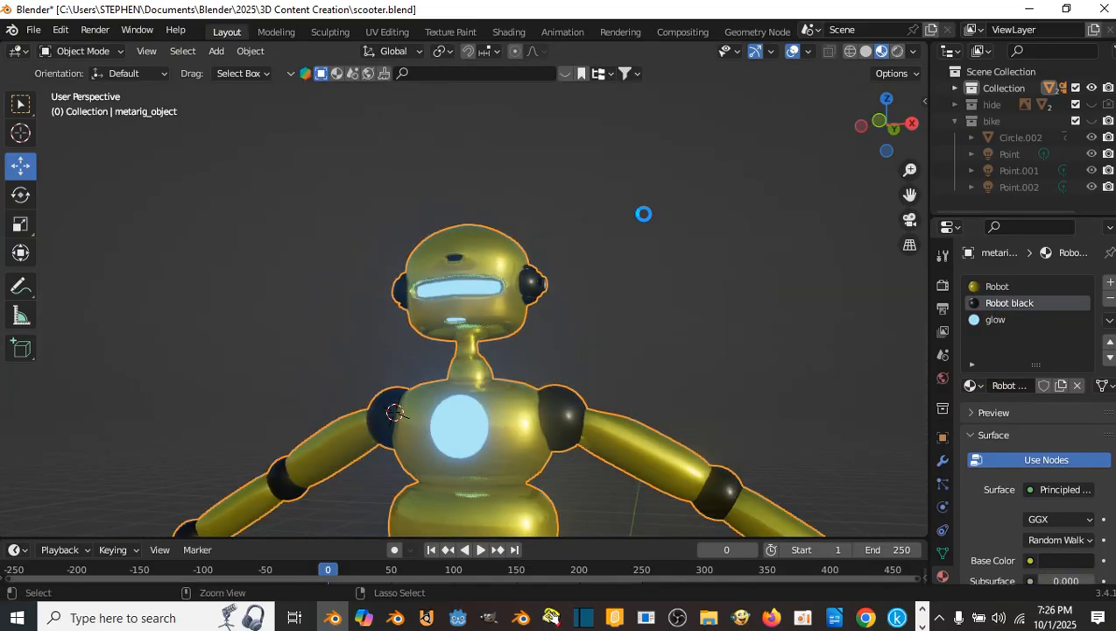
key(ctrl+s)
- Examine the silver robot and compare its materials and proportions with the gold robot
scroll(641, 213, down, 3)
shift+middle_drag(530, 233, 613, 201)
scroll(486, 267, down, 5)
middle_drag(456, 259, 515, 259)
scroll(578, 232, up, 2)
scroll(448, 243, up, 2)
scroll(512, 260, up, 5)
shift+middle_drag(381, 230, 524, 195)
scroll(526, 197, down, 3)
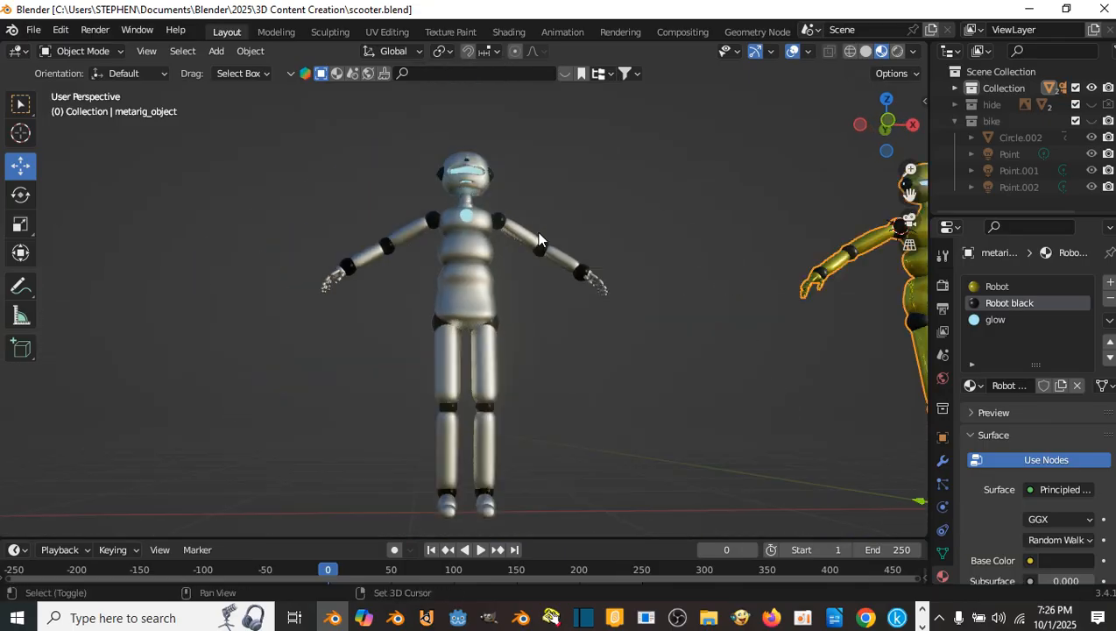
shift+middle_drag(541, 241, 491, 149)
middle_drag(630, 207, 605, 253)
scroll(605, 252, up, 2)
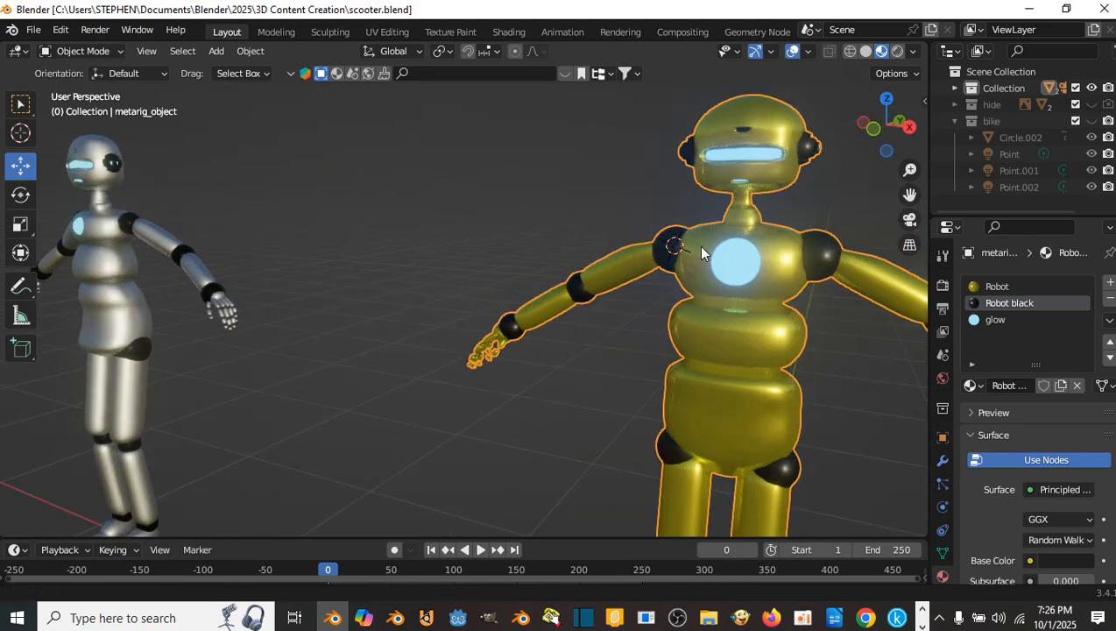
scroll(681, 249, up, 2)
shift+middle_drag(814, 242, 738, 277)
- Select the gold robot's whole linked neck mesh, scale it to 0.944 along X and narrow it slightly along Y
key(Tab)
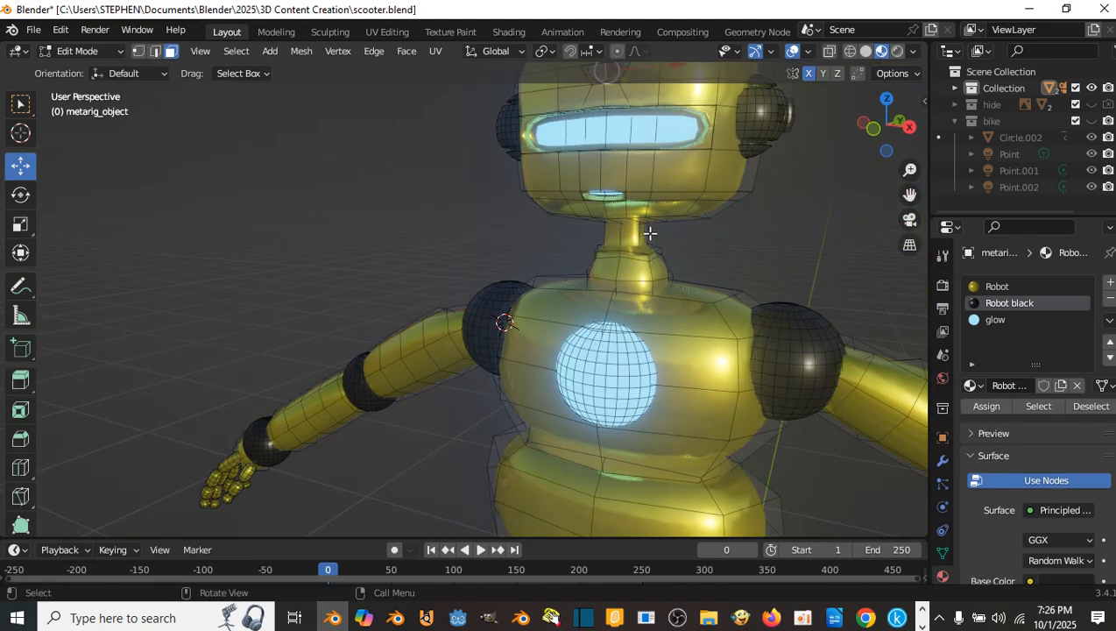
click(642, 234)
key(l)
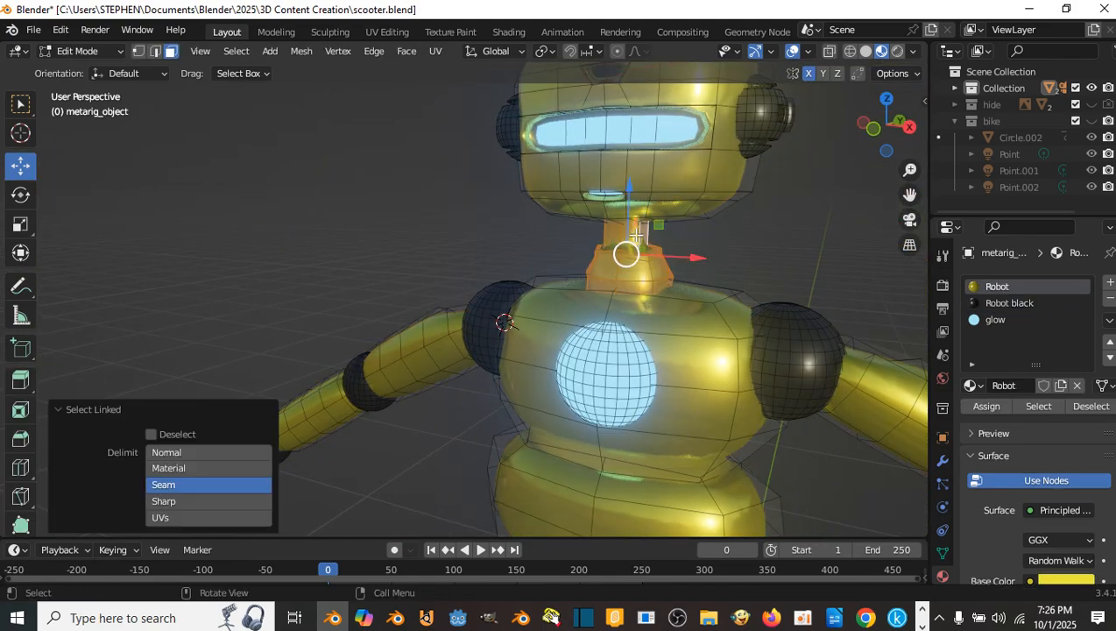
click(20, 223)
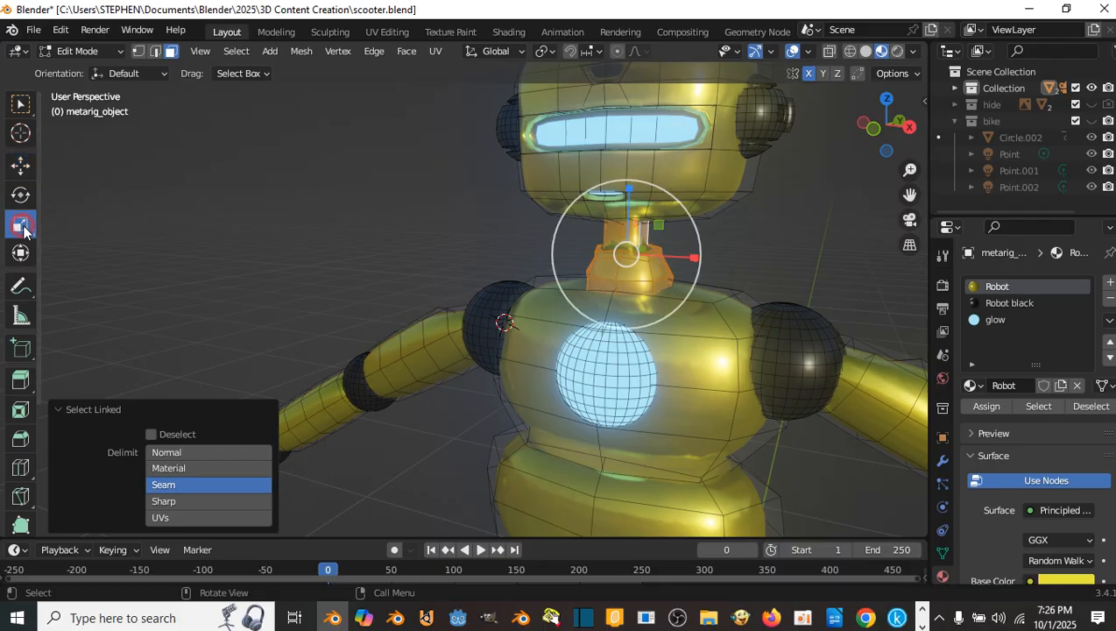
drag(692, 257, 690, 258)
middle_drag(690, 258, 456, 245)
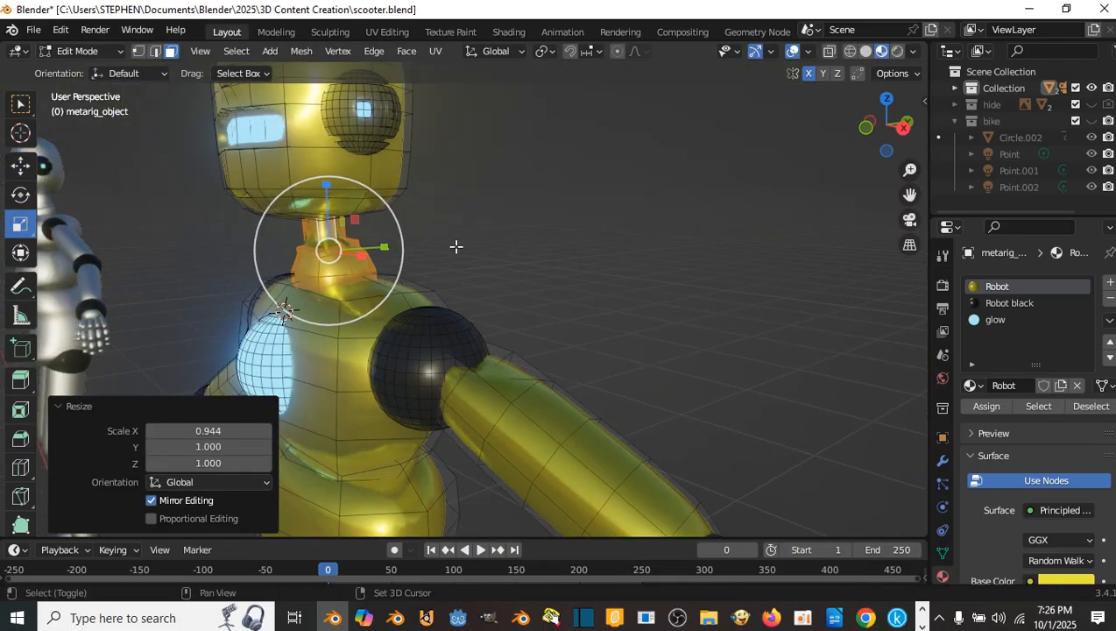
drag(398, 242, 394, 245)
- Return to Object Mode, review the whole gold robot and save the file
scroll(394, 244, down, 3)
key(Tab)
middle_drag(394, 244, 485, 242)
scroll(485, 243, down, 1)
key(ctrl+s)
scroll(586, 241, down, 3)
middle_drag(585, 241, 580, 266)
scroll(540, 276, down, 2)
key(ctrl+s)
scroll(572, 285, up, 3)
key(ctrl+s)
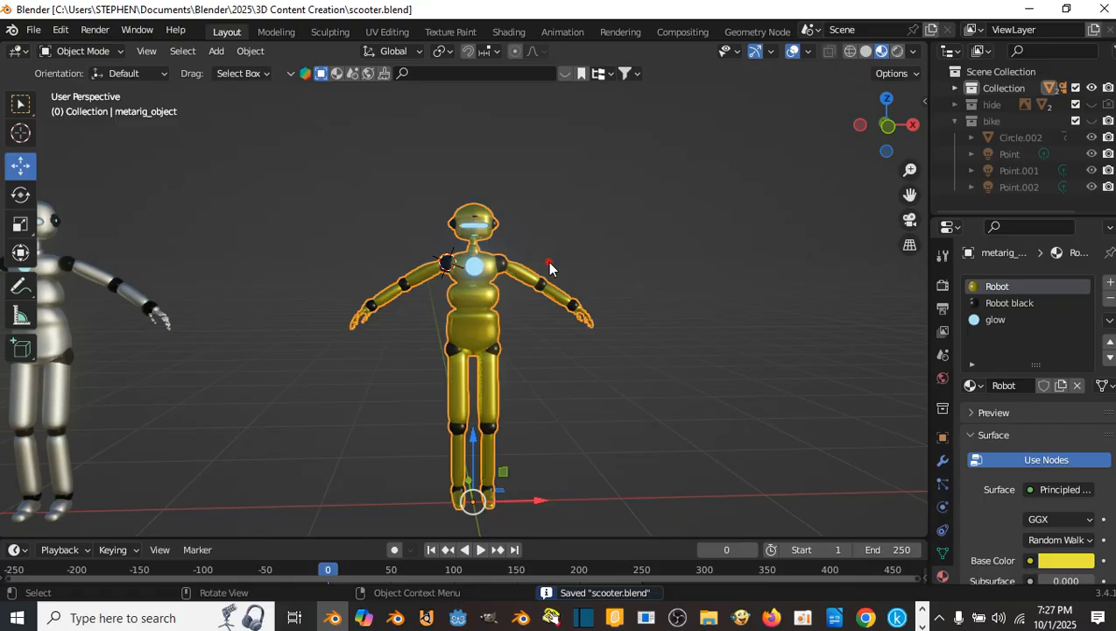
- Reveal the hidden armatures and hide only the silver robot's control rig
key(alt+a)
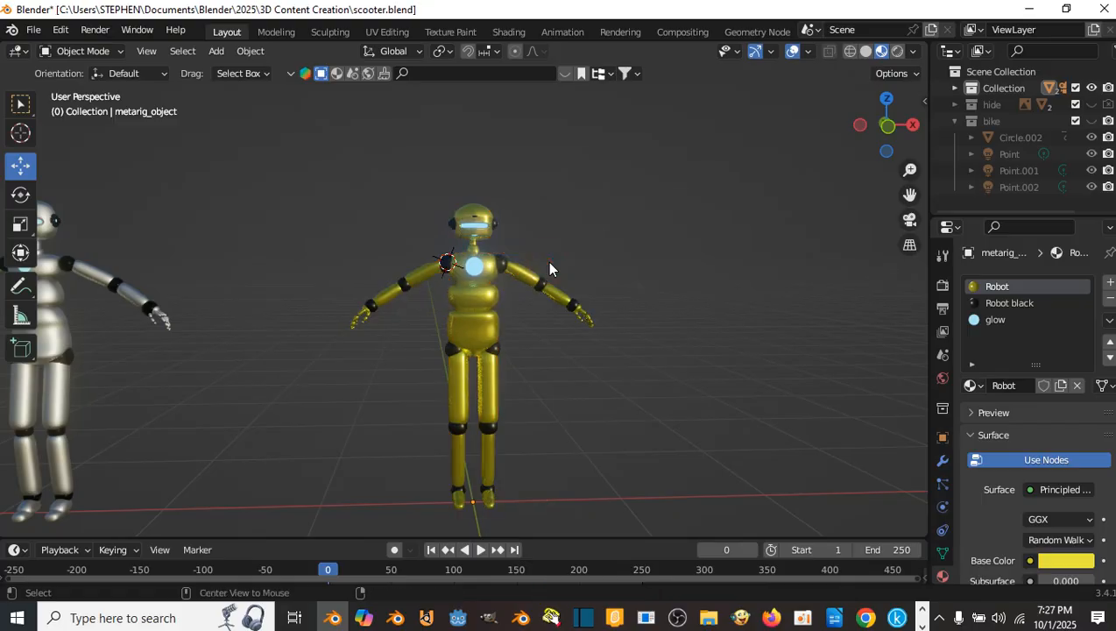
key(a)
scroll(547, 260, down, 4)
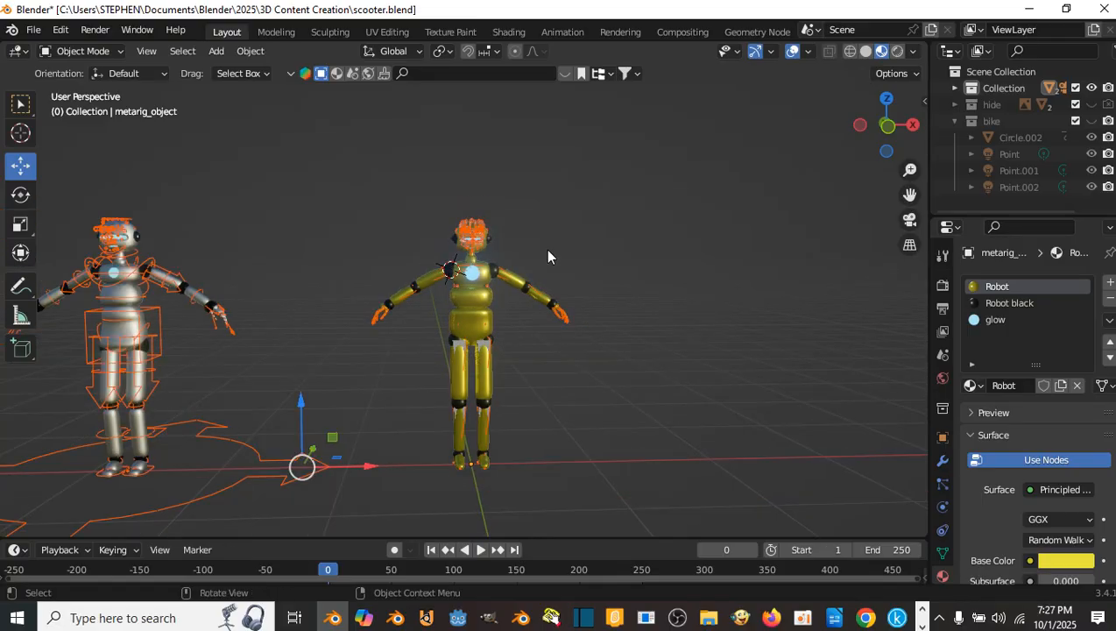
click(338, 224)
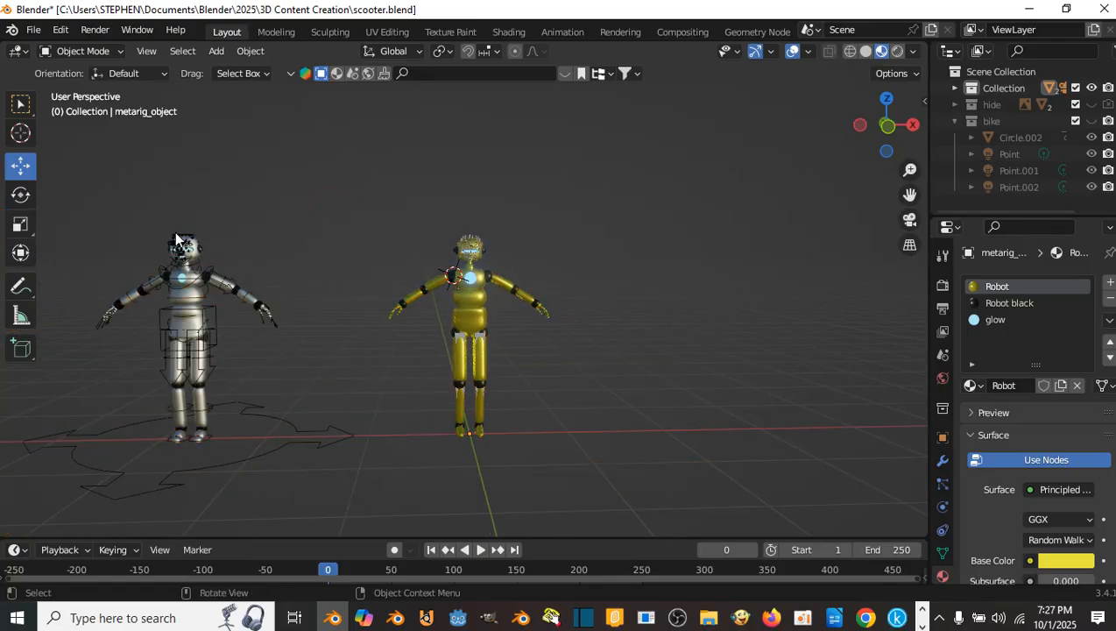
click(178, 242)
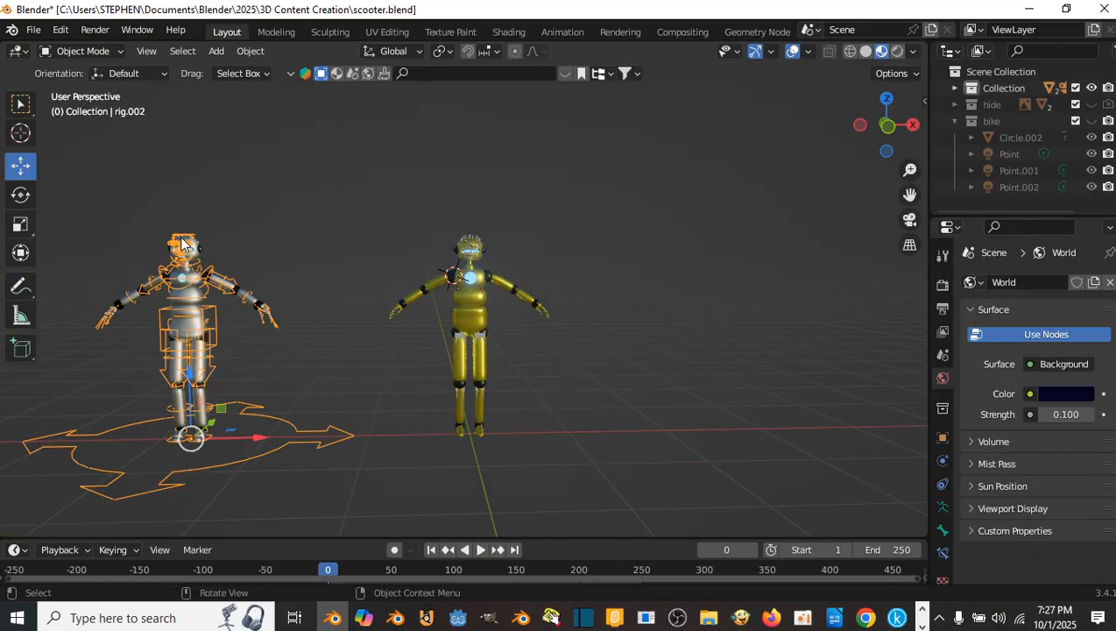
key(h)
- Select the gold robot's metarig armature and save the file
scroll(419, 254, up, 5)
mouse_move(494, 197)
shift+middle_down()
mouse_move(496, 250)
mouse_move(612, 253)
mouse_move(441, 237)
mouse_move(557, 238)
mouse_move(497, 208)
shift+middle_up()
click(495, 240)
click(494, 240)
scroll(496, 208, up, 3)
shift+middle_drag(441, 186, 415, 218)
key(ctrl+s)
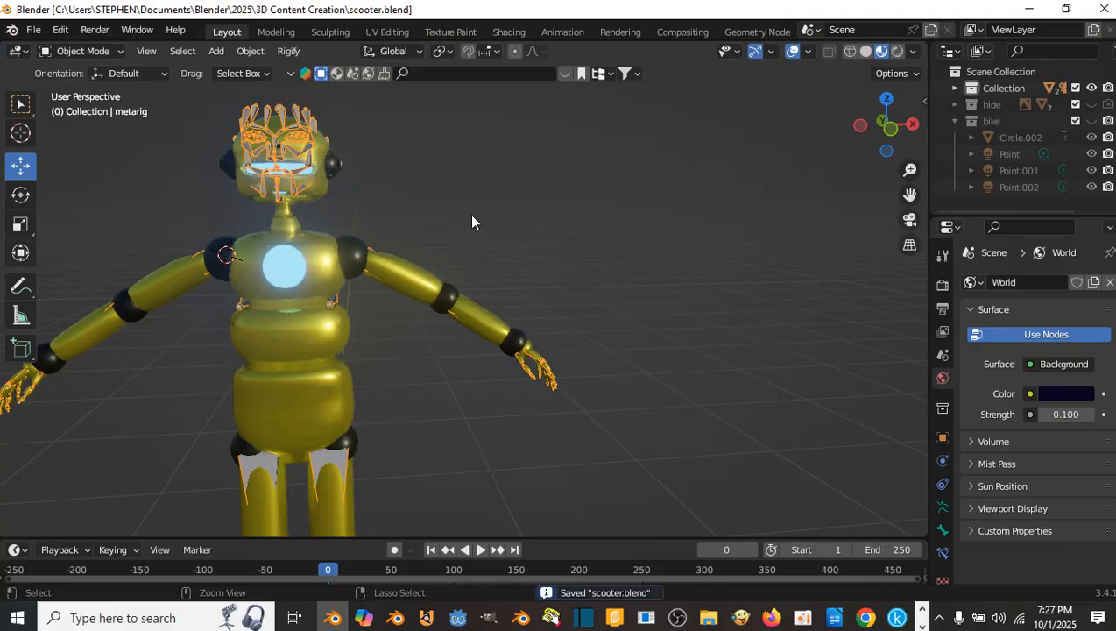
scroll(508, 226, down, 4)
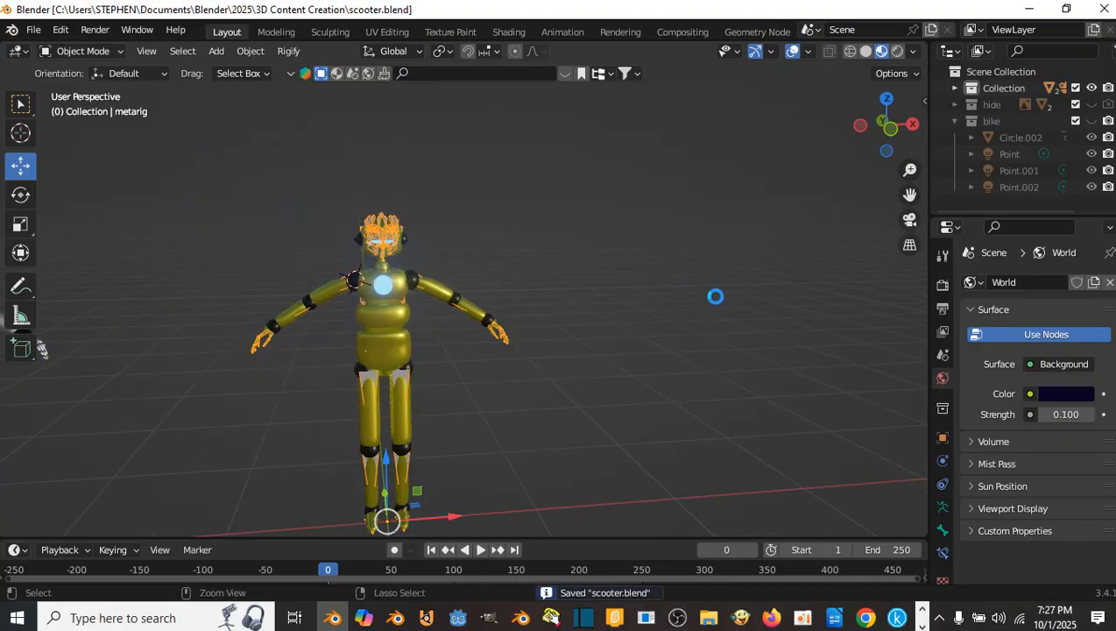
scroll(892, 438, down, 3)
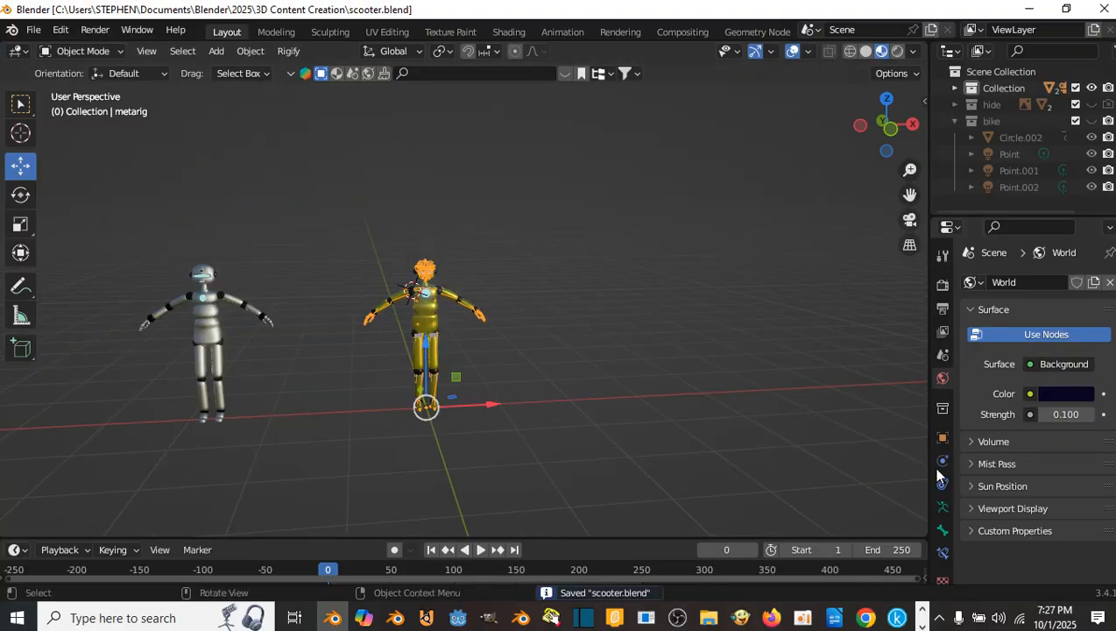
scroll(669, 325, up, 4)
shift+middle_drag(568, 309, 712, 306)
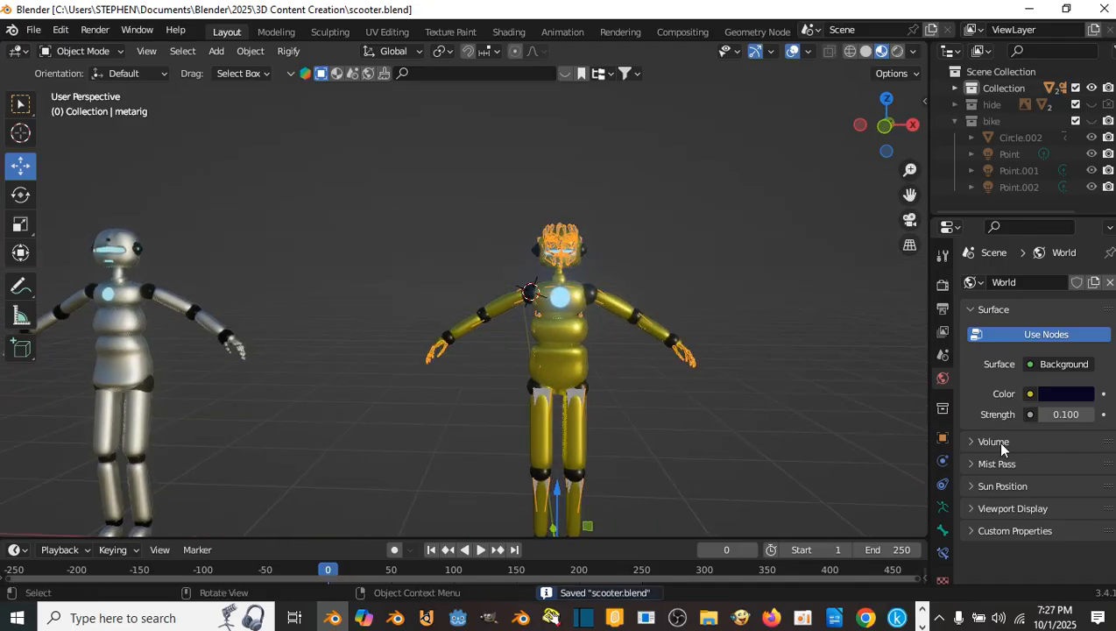
- Upgrade the old face rig of the gold robot's metarig in its Rigify settings
click(937, 492)
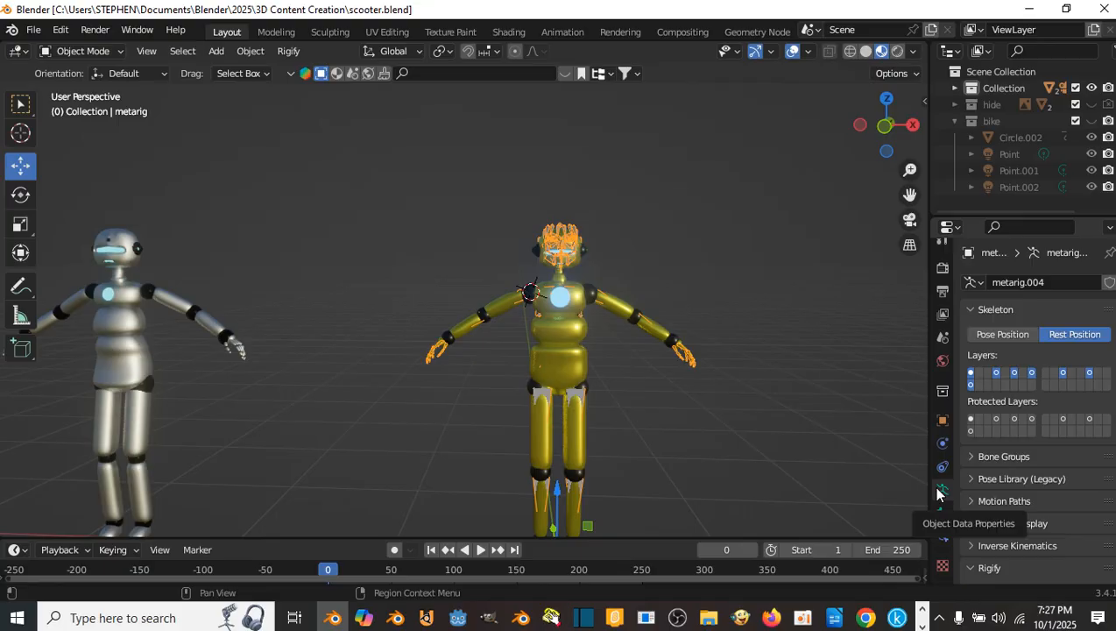
scroll(981, 504, down, 5)
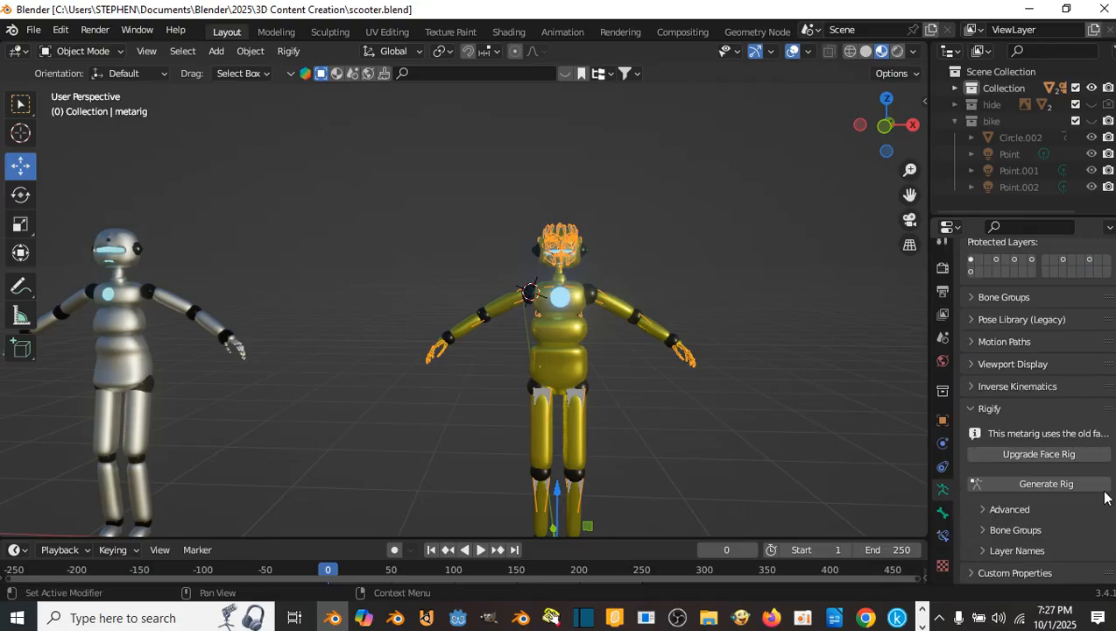
click(1037, 455)
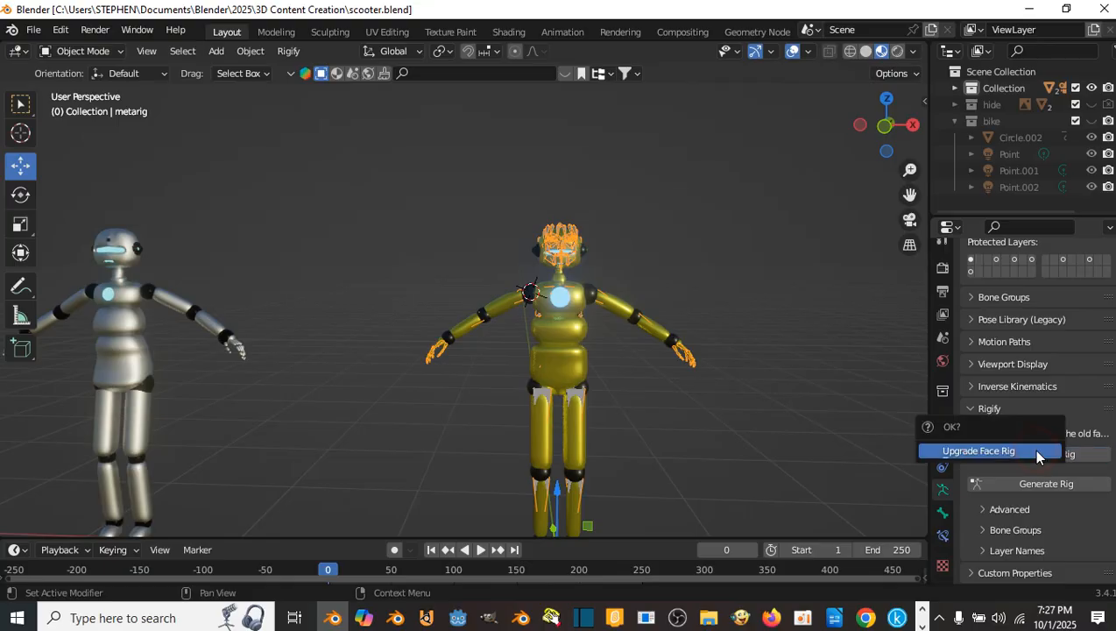
click(989, 451)
scroll(665, 362, up, 5)
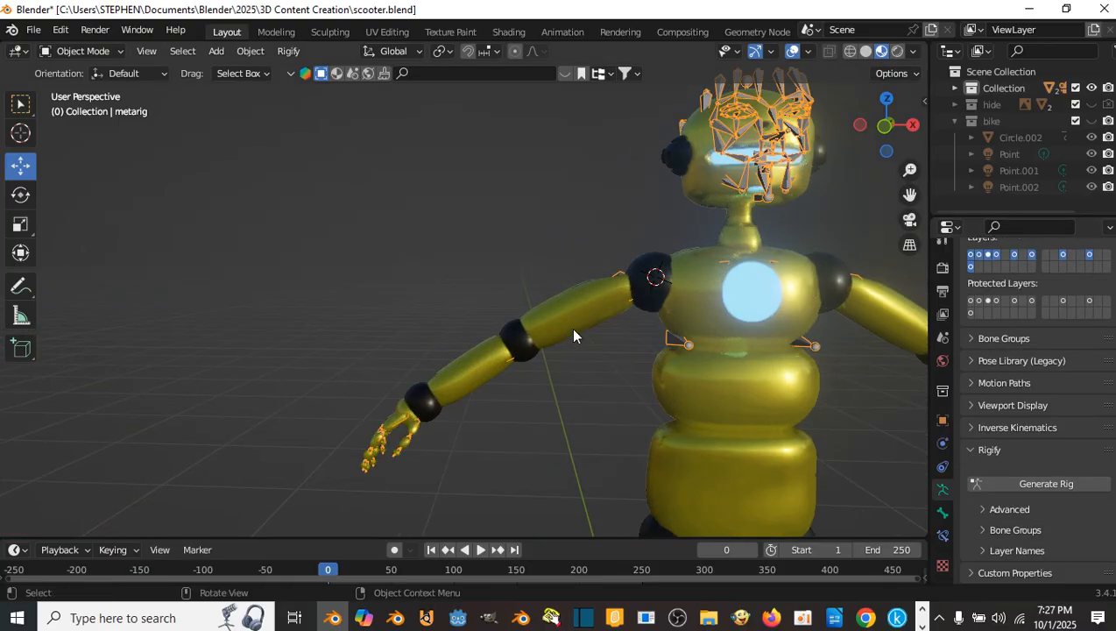
middle_drag(708, 252, 684, 278)
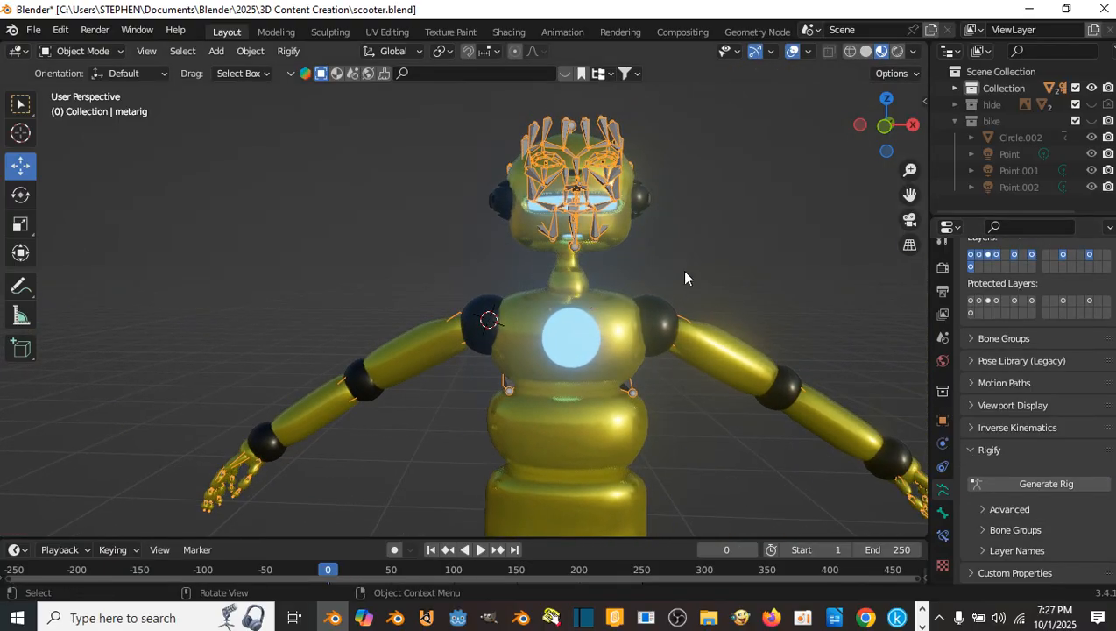
- Check how the upgraded metarig fits the gold robot from head to feet and save the file
click(1043, 484)
scroll(691, 298, down, 1)
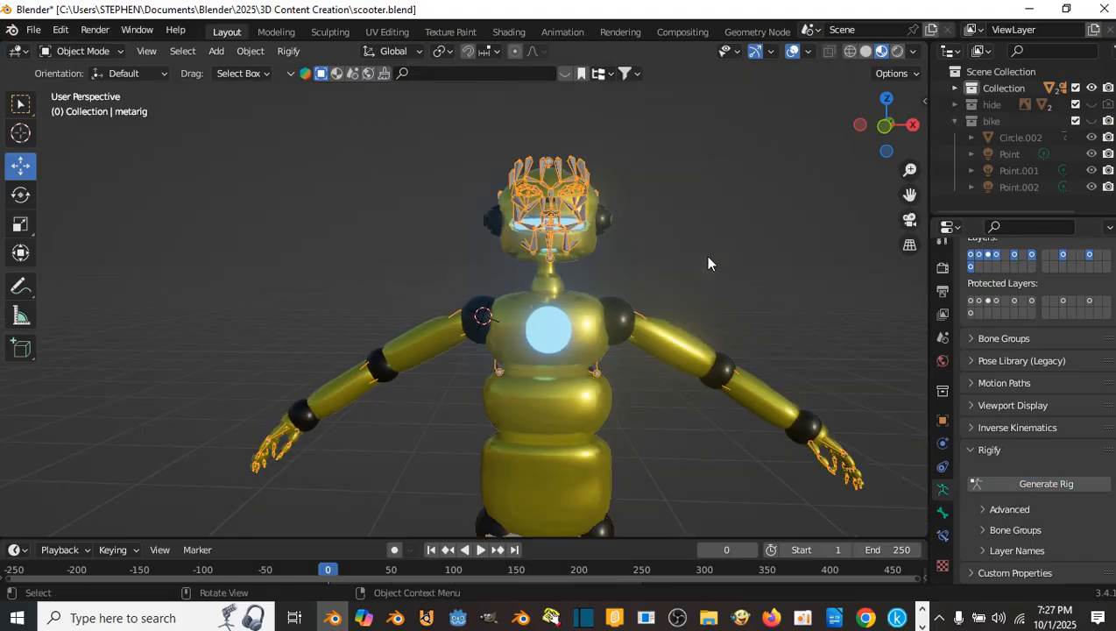
scroll(708, 263, down, 5)
shift+middle_drag(714, 151, 707, 83)
shift+middle_drag(508, 390, 520, 260)
scroll(520, 260, up, 5)
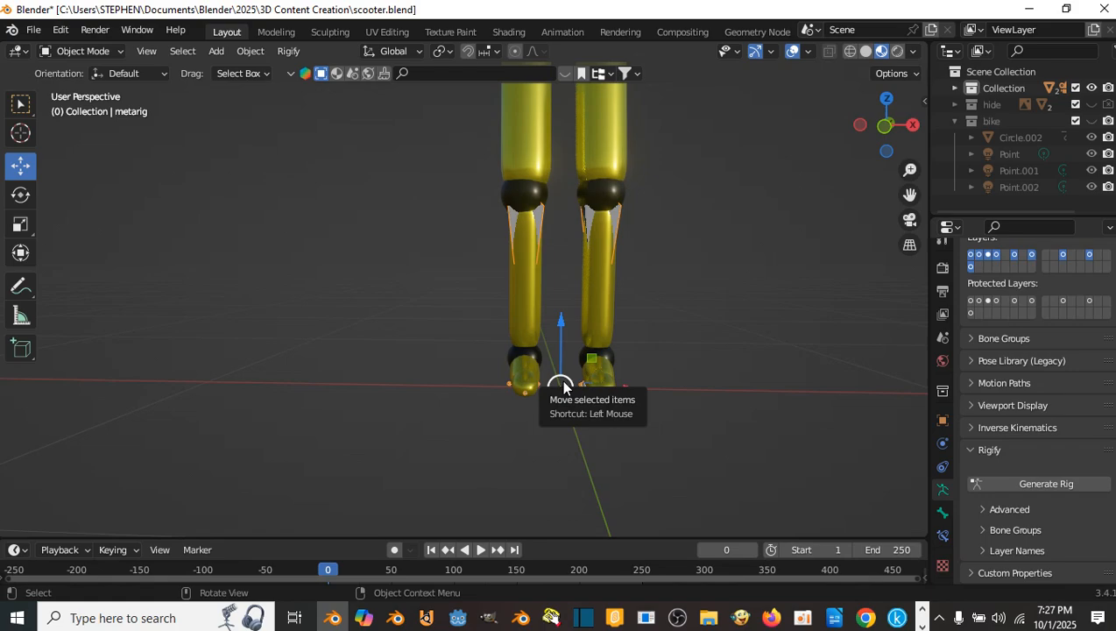
shift+middle_drag(591, 249, 551, 341)
scroll(550, 342, down, 5)
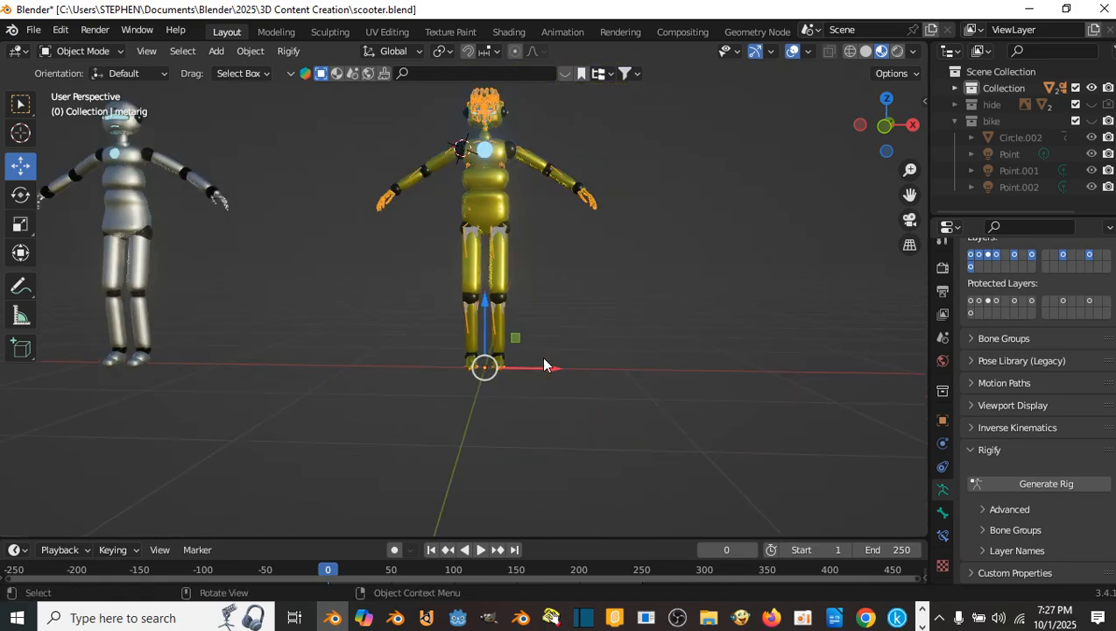
shift+middle_drag(531, 176, 525, 271)
scroll(526, 271, up, 4)
shift+middle_drag(578, 170, 610, 257)
key(ctrl+s)
middle_drag(568, 316, 598, 307)
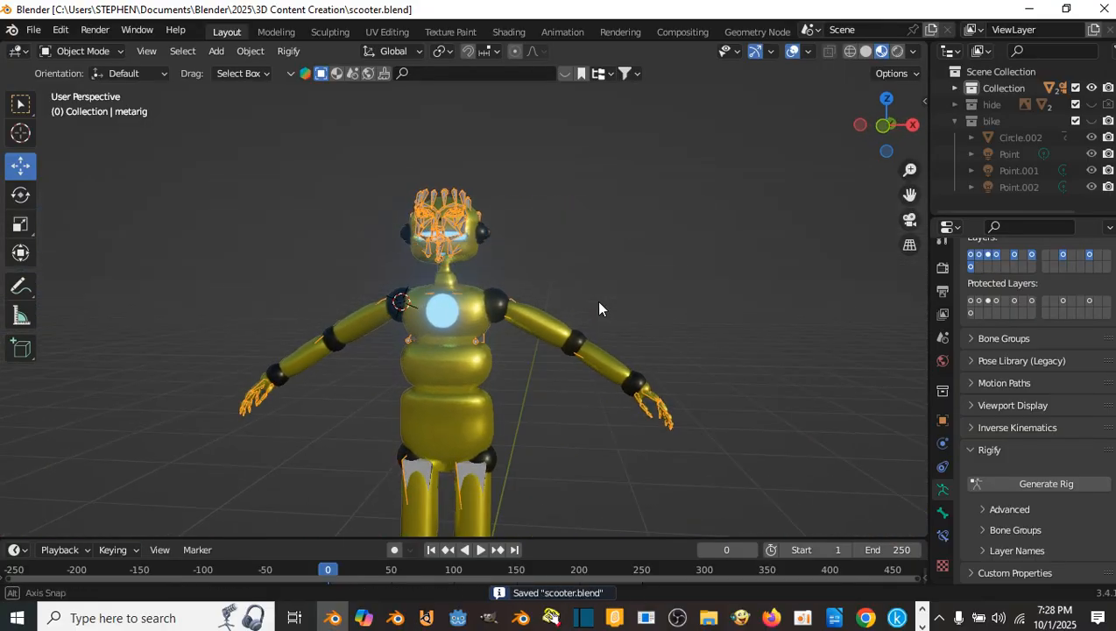
- Generate the Rigify control rig from the gold robot's metarig and review its controls around the body
shift+middle_drag(535, 280, 526, 342)
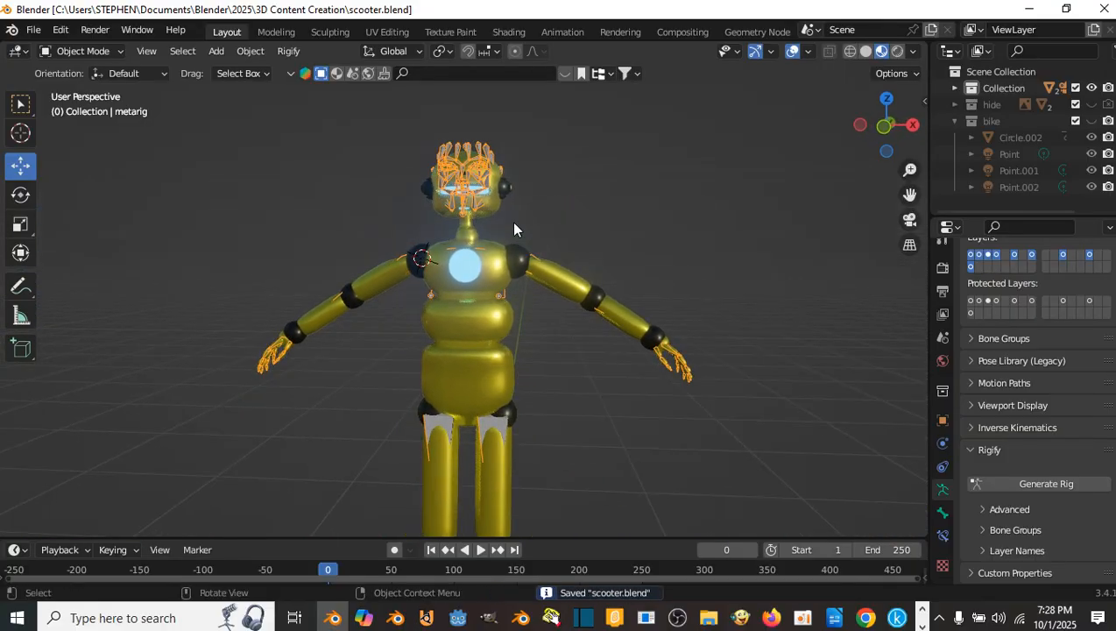
middle_drag(544, 229, 661, 278)
scroll(526, 290, up, 4)
shift+middle_drag(526, 236, 539, 278)
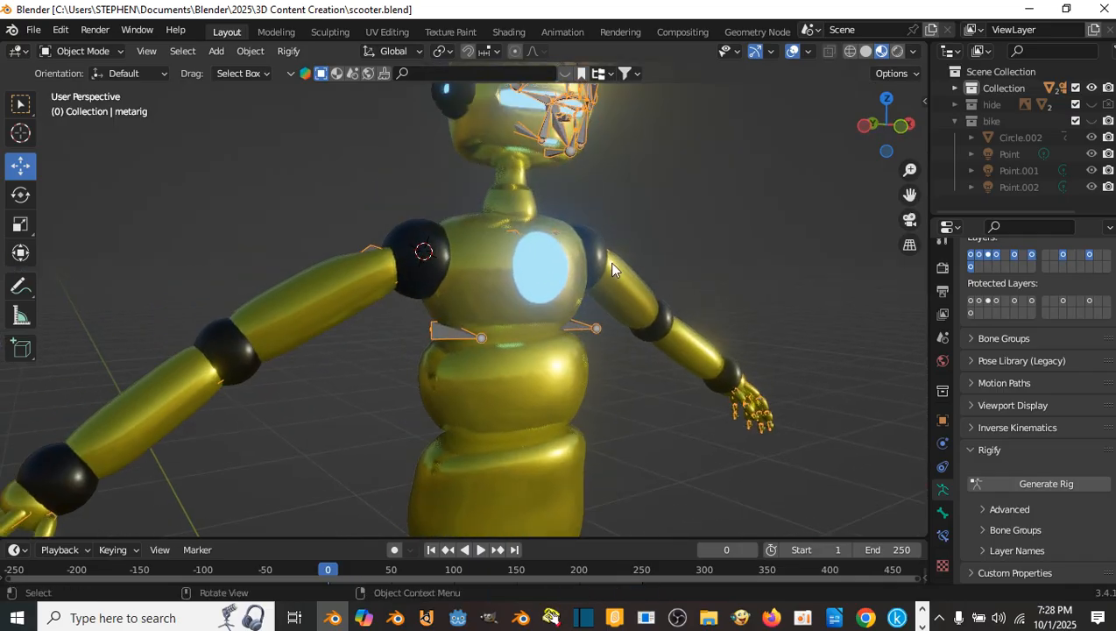
middle_drag(611, 269, 636, 283)
key(ctrl+s)
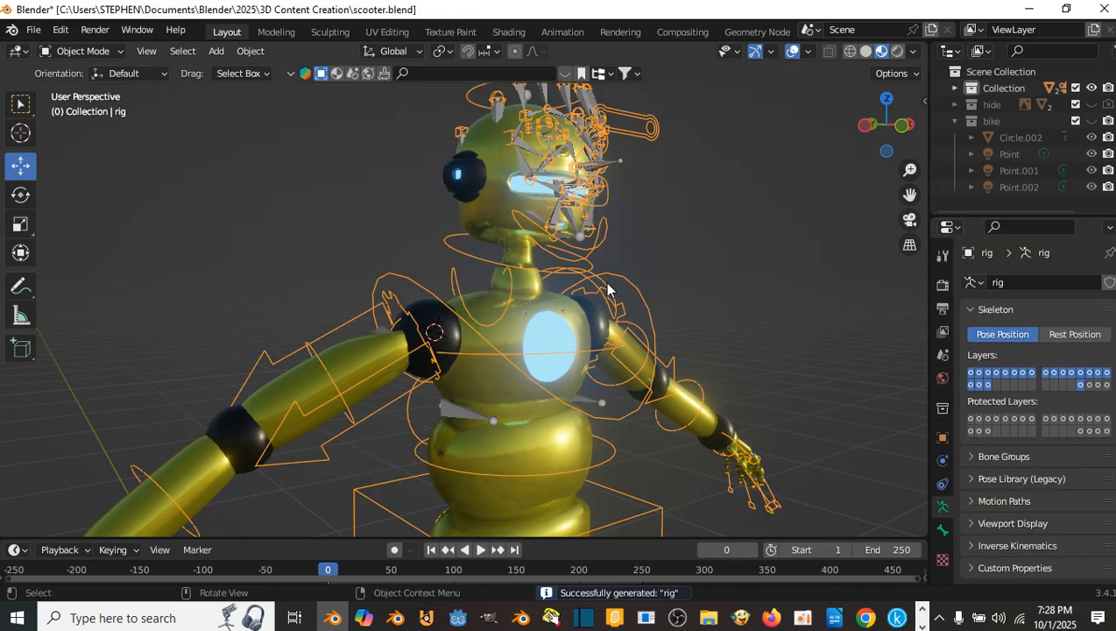
middle_drag(639, 280, 419, 203)
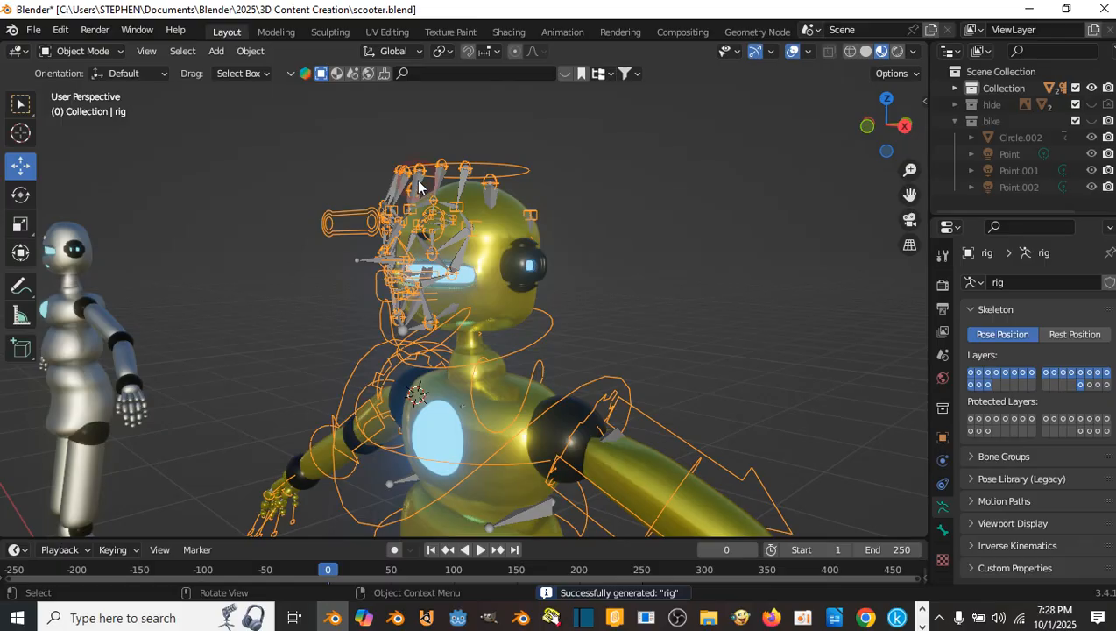
- Select the gold robot's metarig and hide it, leaving only the generated control rig
click(418, 185)
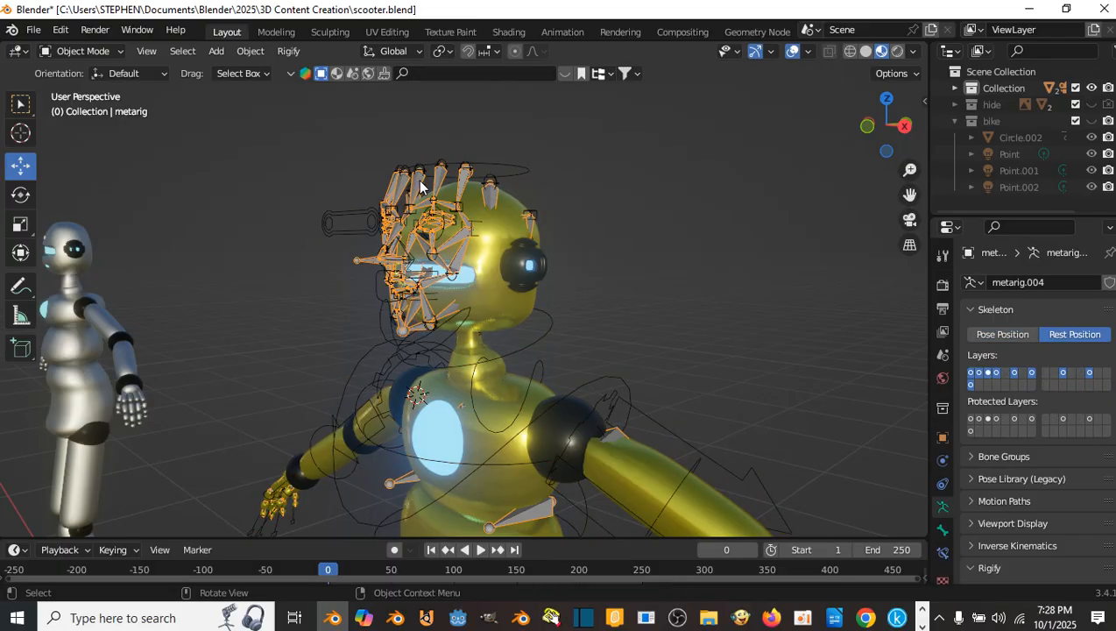
key(h)
middle_drag(440, 210, 468, 277)
scroll(478, 307, up, 3)
middle_drag(484, 340, 578, 282)
- Select the generated control rig, check its bones in Edit Mode, return to Object Mode and save the file
click(415, 297)
scroll(498, 307, down, 3)
key(Tab)
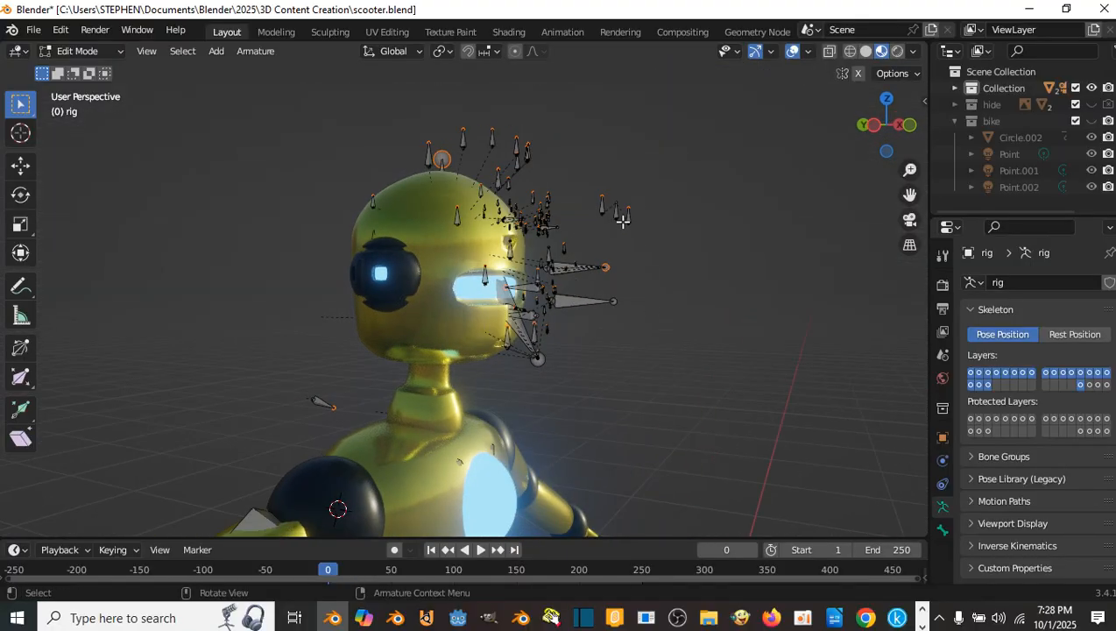
key(Tab)
middle_drag(635, 256, 493, 257)
key(ctrl+s)
middle_drag(488, 301, 553, 238)
scroll(554, 245, down, 2)
scroll(486, 233, down, 2)
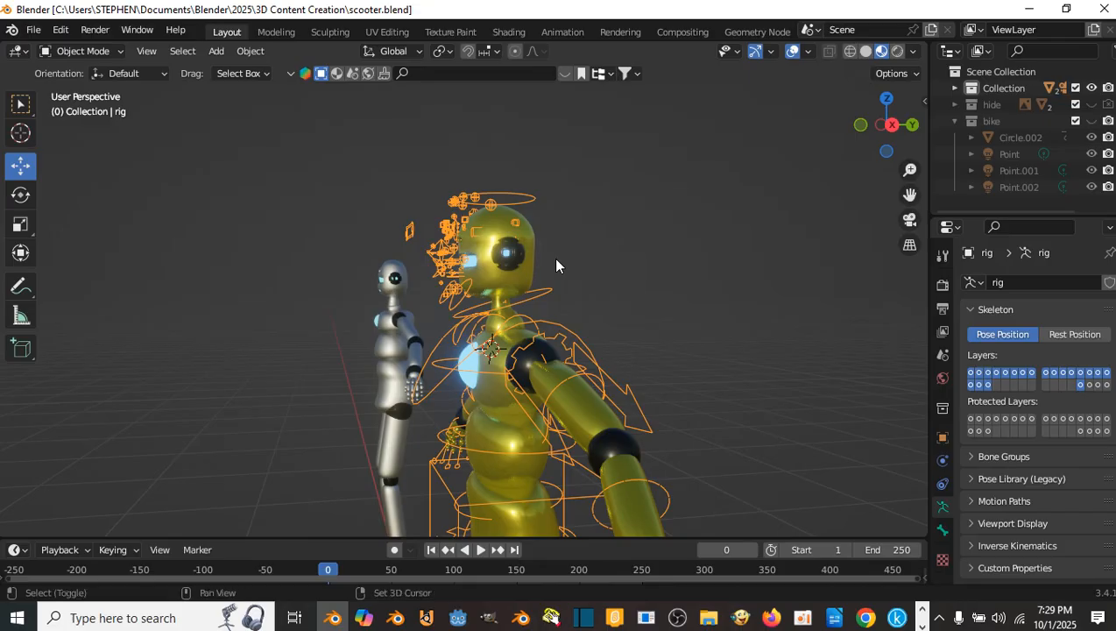
mouse_move(553, 257)
middle_down()
mouse_move(584, 240)
mouse_move(557, 232)
mouse_move(564, 242)
middle_up()
key(ctrl+s)
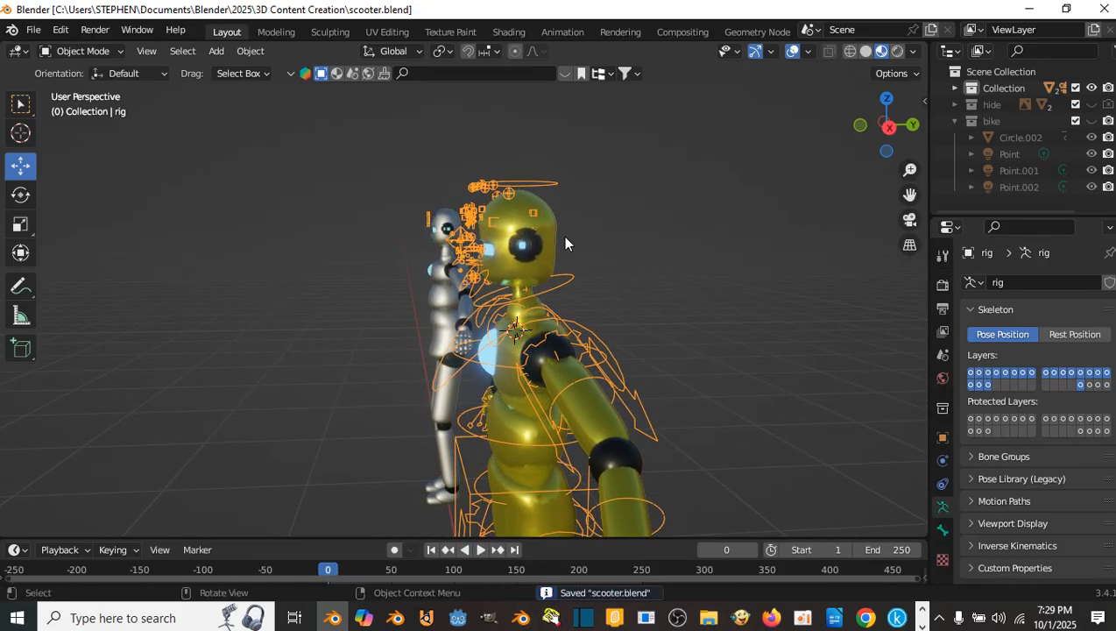
- Parent the gold robot's body mesh to the control rig with automatic weights and save the file
click(559, 231)
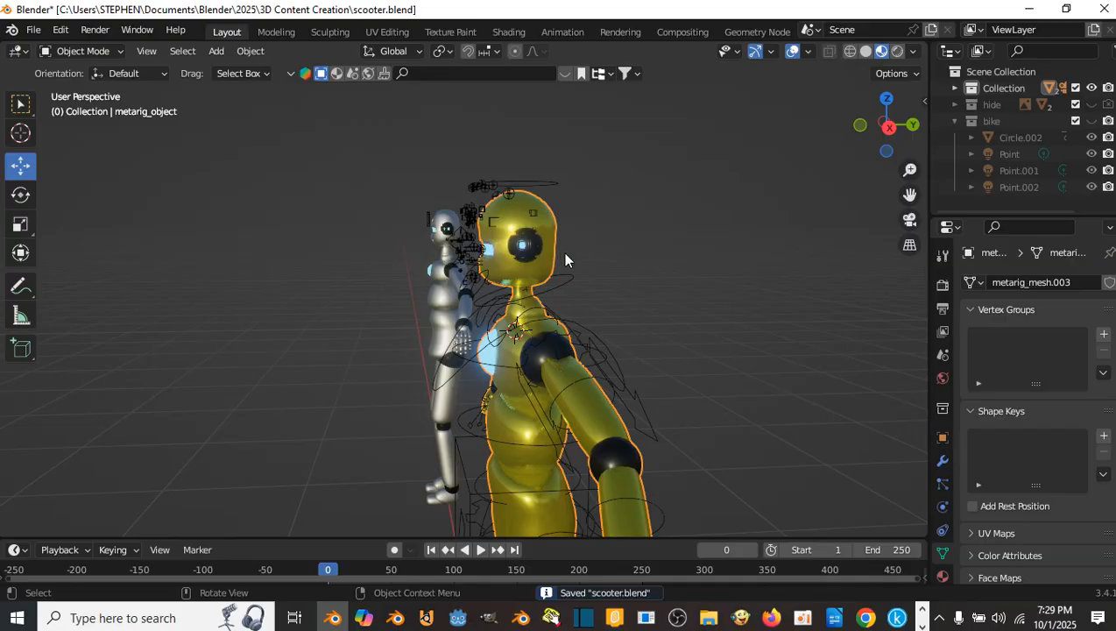
middle_drag(543, 254, 618, 219)
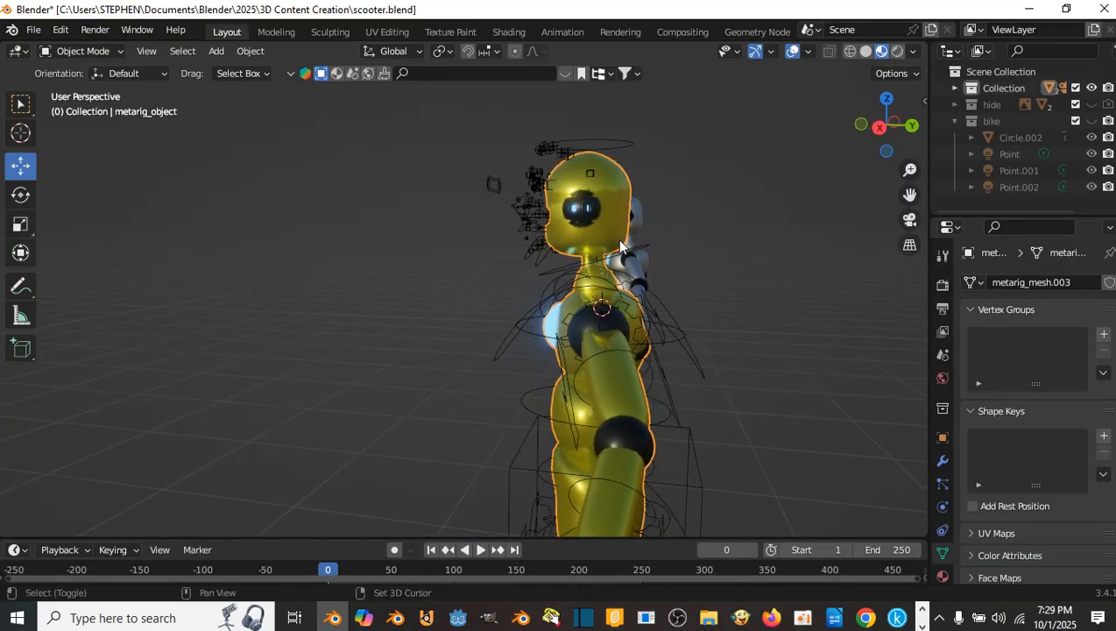
click(537, 184)
middle_drag(548, 201, 603, 230)
key(ctrl+p)
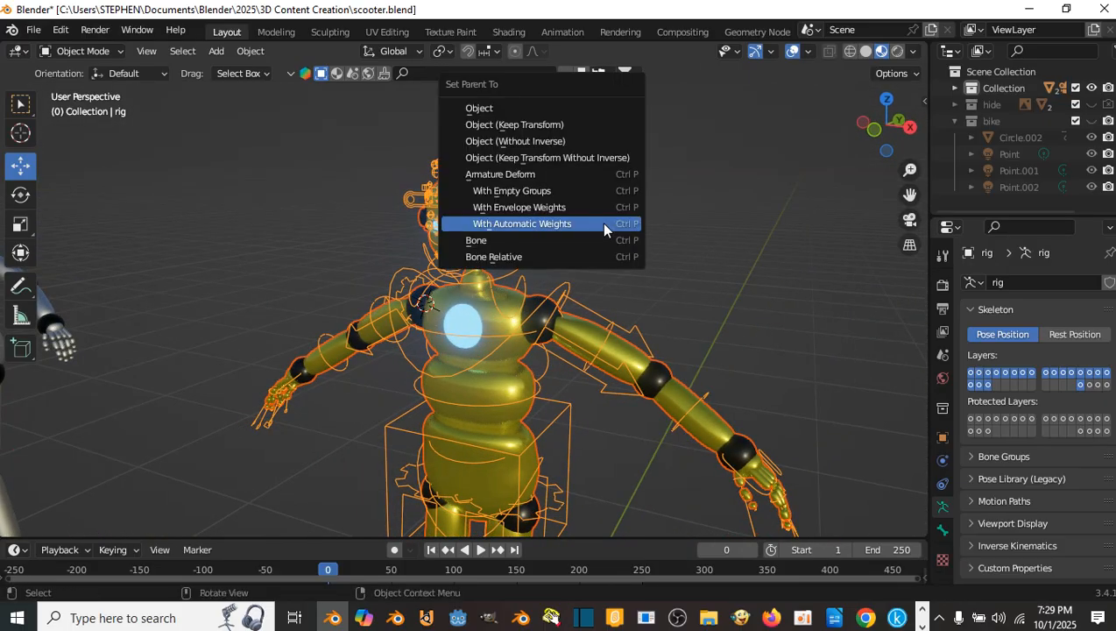
click(526, 224)
scroll(543, 314, down, 5)
middle_drag(591, 313, 613, 321)
mouse_move(575, 289)
middle_down()
mouse_move(637, 298)
mouse_move(570, 299)
mouse_move(593, 309)
mouse_move(688, 311)
mouse_move(543, 311)
mouse_move(579, 299)
middle_up()
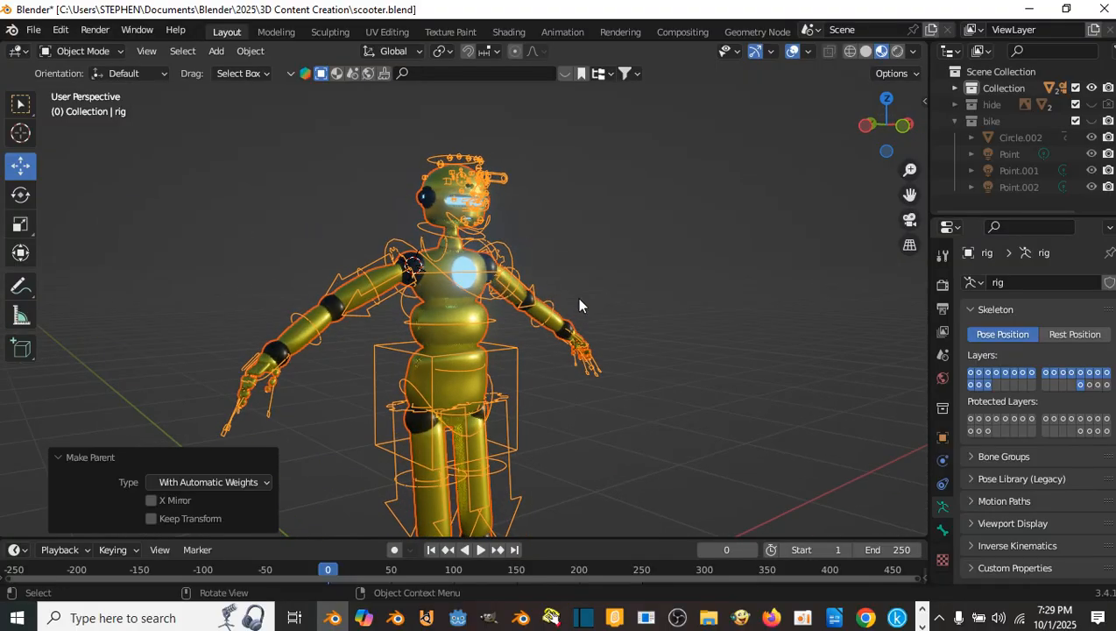
shift+middle_drag(478, 279, 571, 294)
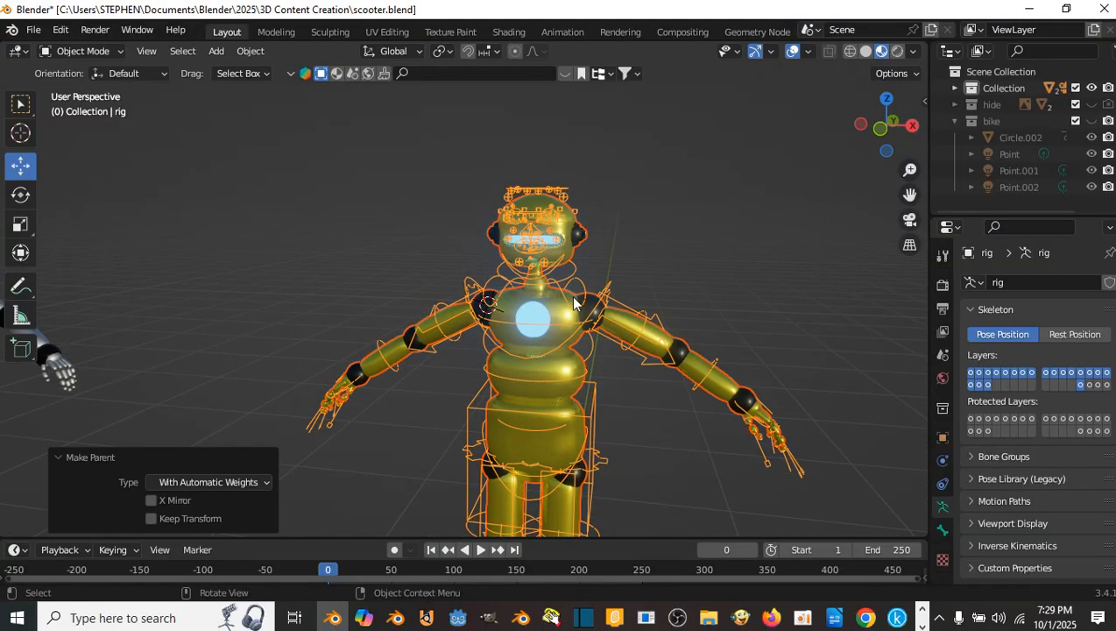
key(ctrl+s)
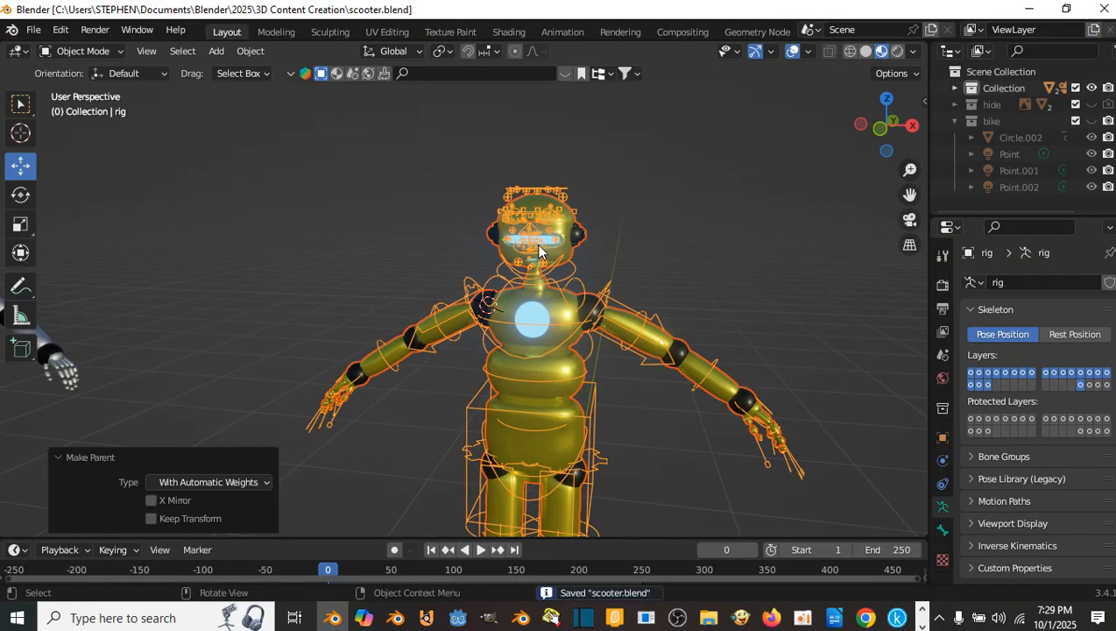
- Select only the gold robot's control rig and switch it to Pose Mode
middle_drag(545, 218, 451, 212)
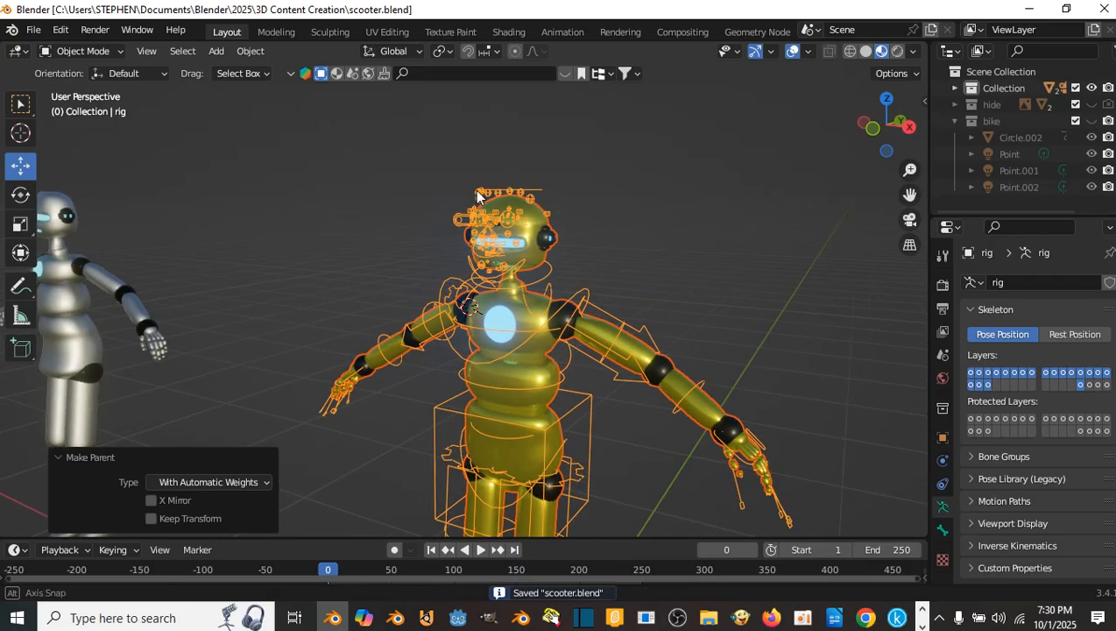
click(536, 220)
middle_drag(536, 224, 507, 266)
click(510, 222)
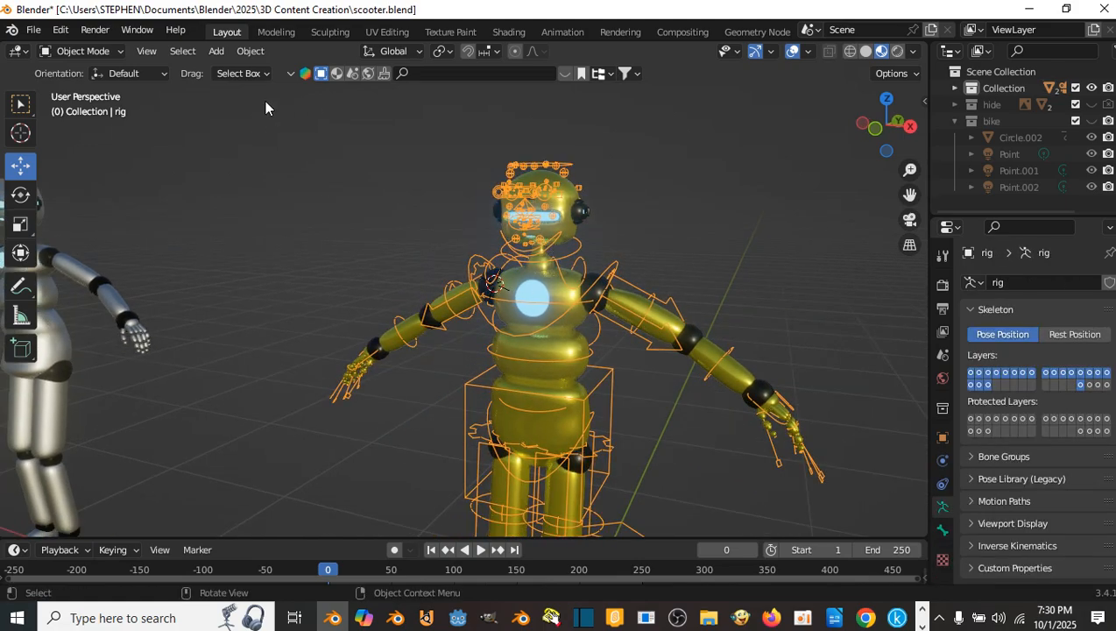
click(85, 50)
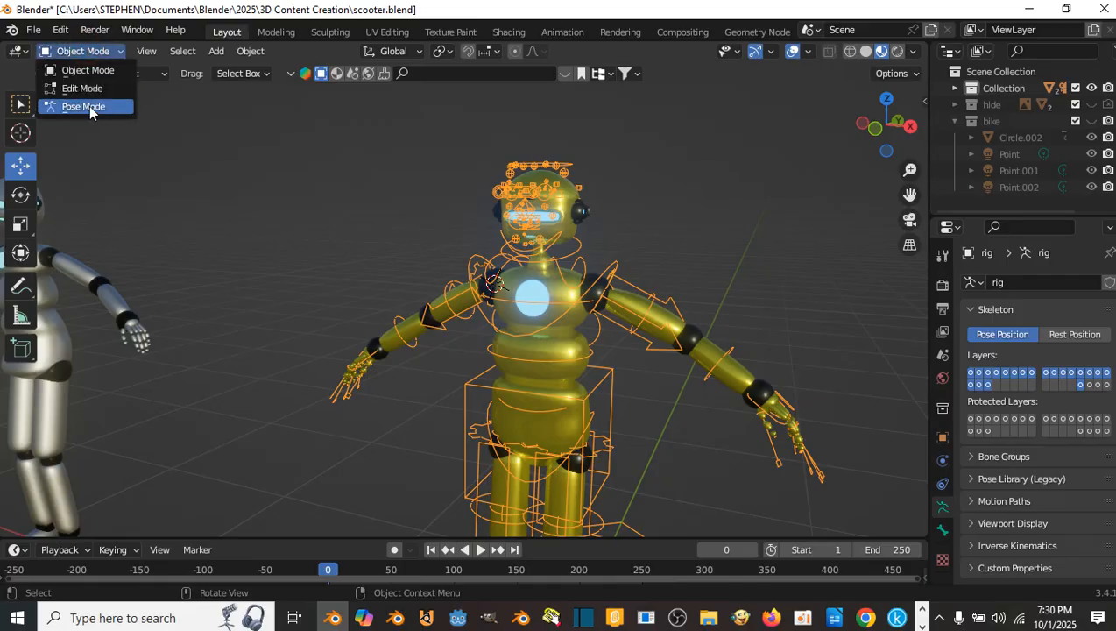
click(85, 104)
click(84, 51)
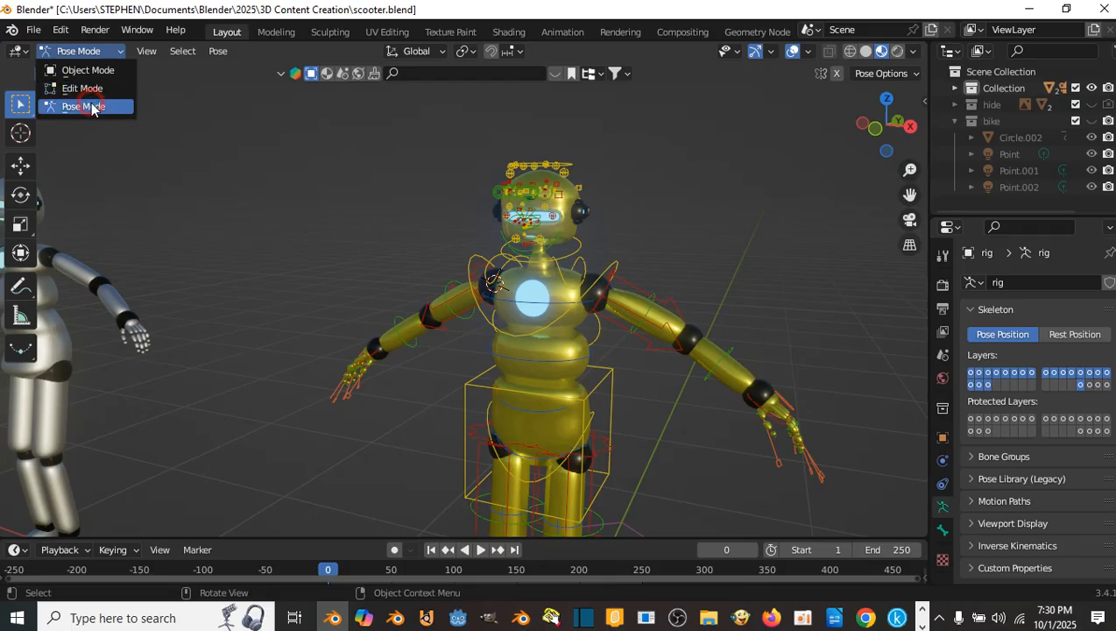
click(91, 107)
- Move the right hand IK control about 0.34 m along X towards the body and rotate it about -70.5° in view
middle_drag(351, 189, 573, 189)
middle_drag(470, 305, 457, 284)
scroll(466, 305, up, 1)
click(452, 313)
scroll(502, 298, down, 3)
key(g)
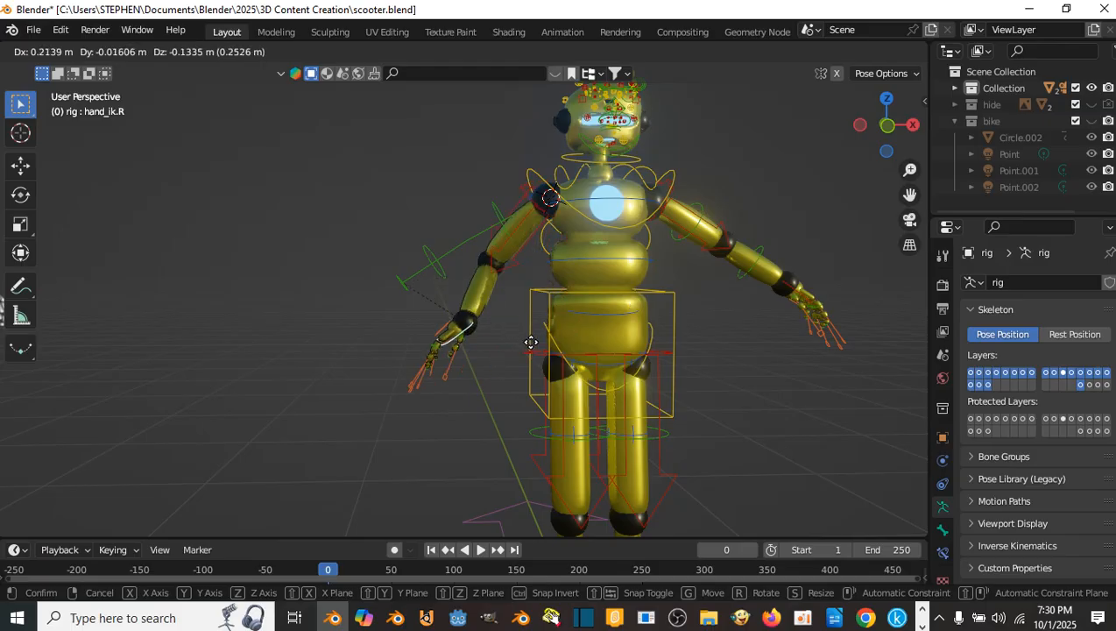
click(564, 292)
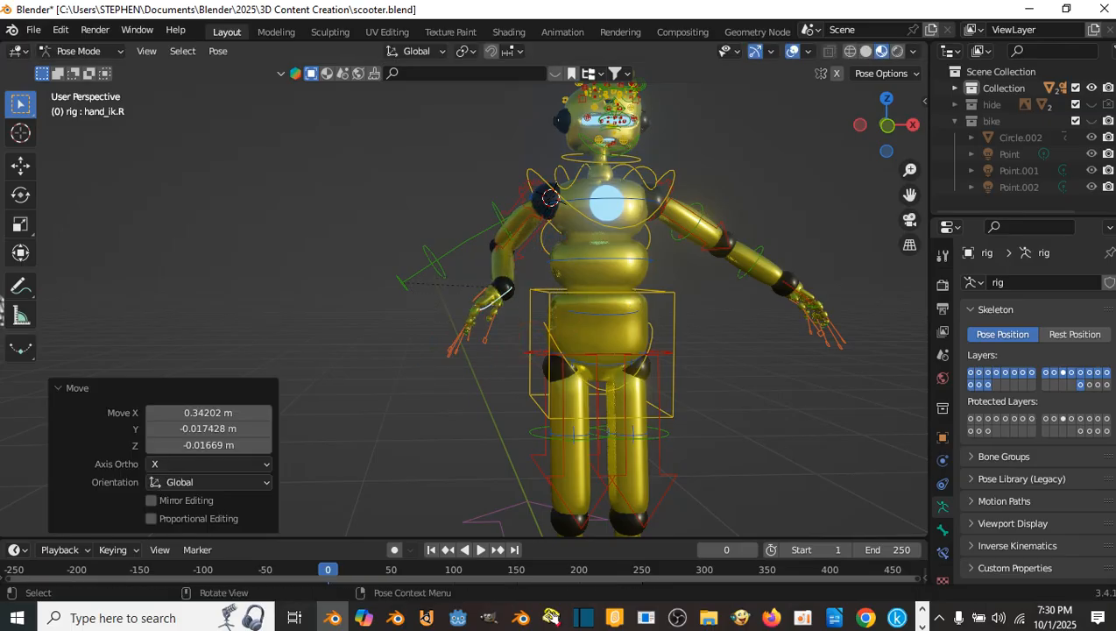
key(r)
click(571, 237)
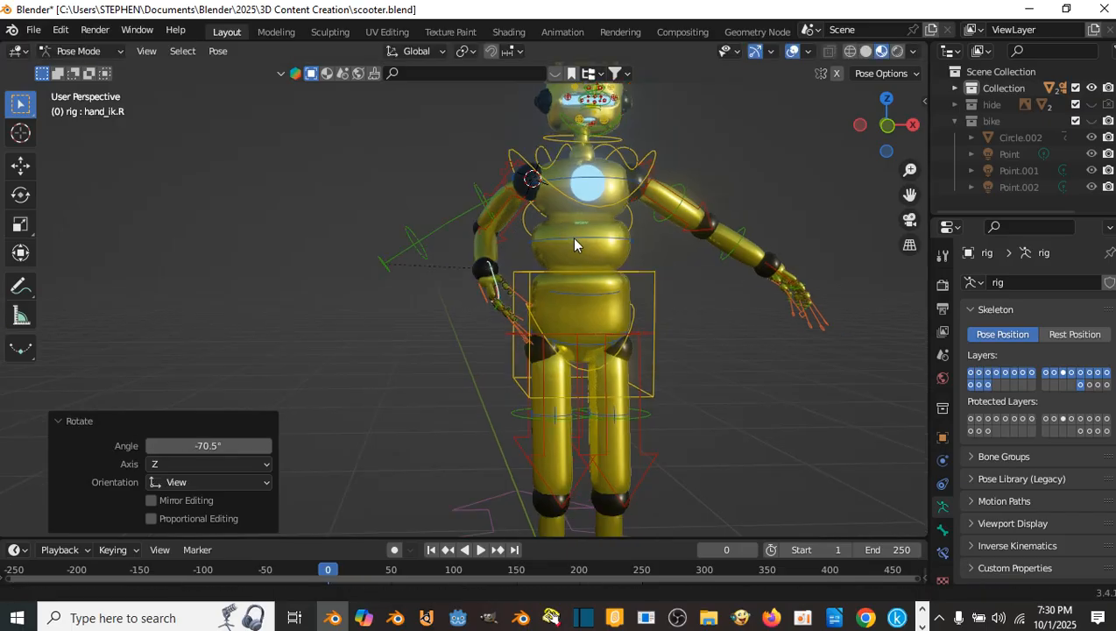
- Lower the torso control about 0.24 m to test the gold robot's body deformation
click(630, 276)
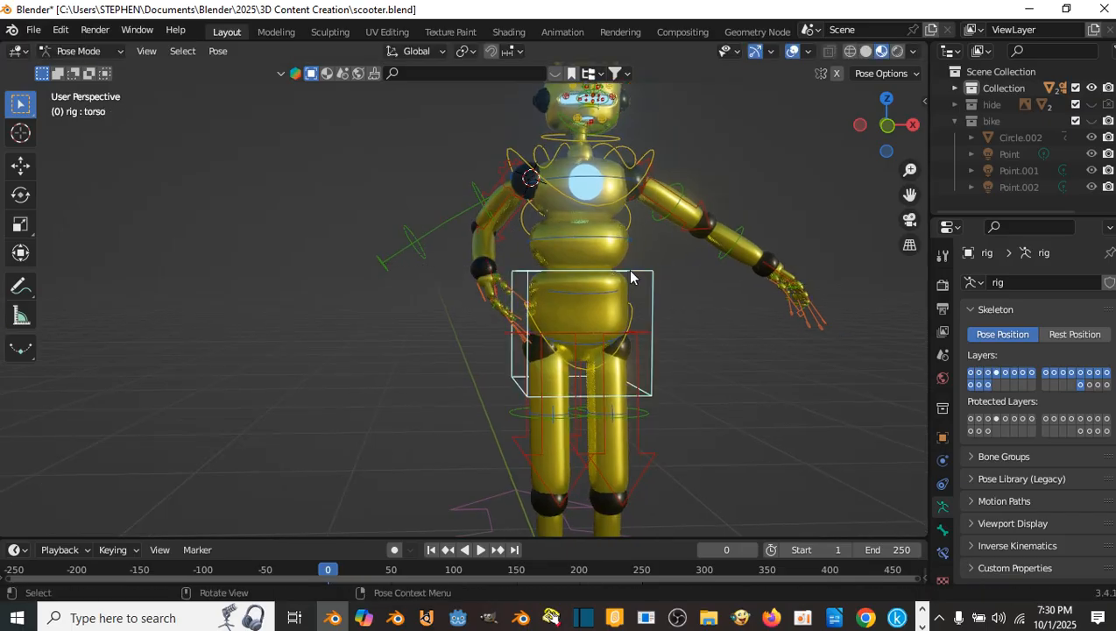
key(g)
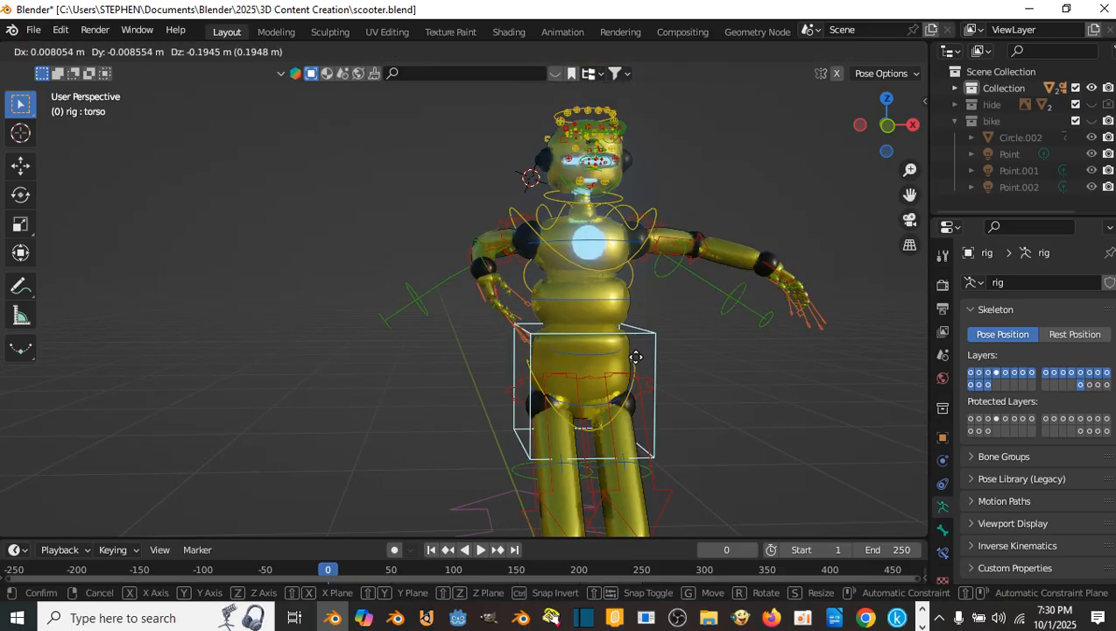
click(613, 334)
scroll(593, 324, down, 5)
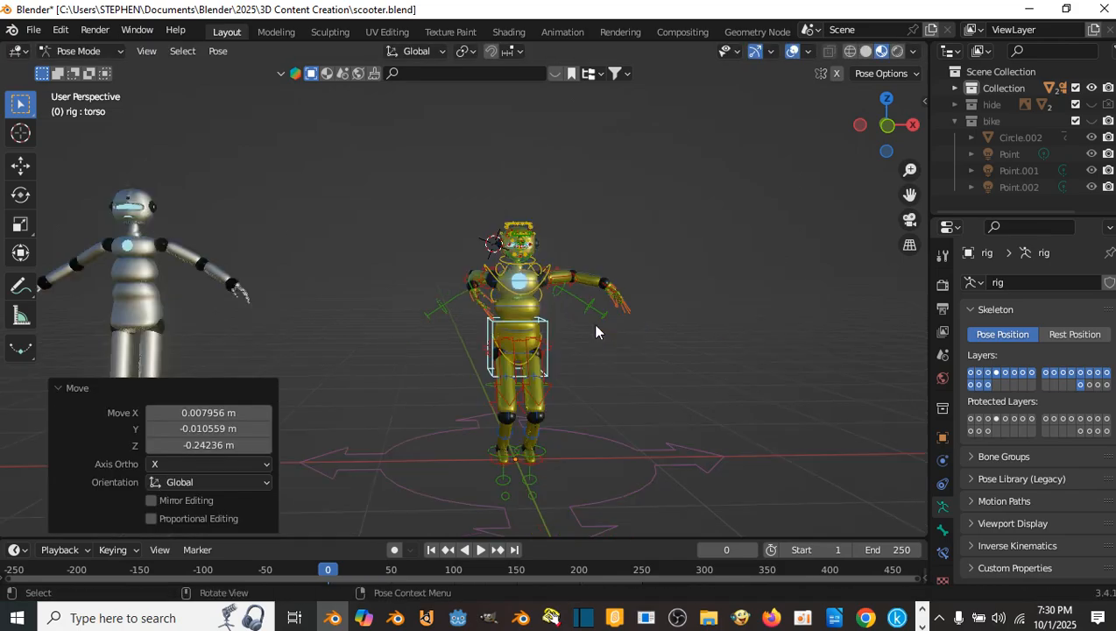
- Select the gold robot's neck control and try rotating it from the front to test the neck and head deformation
middle_drag(546, 325, 630, 324)
scroll(631, 324, up, 2)
scroll(628, 322, up, 3)
middle_drag(579, 283, 529, 319)
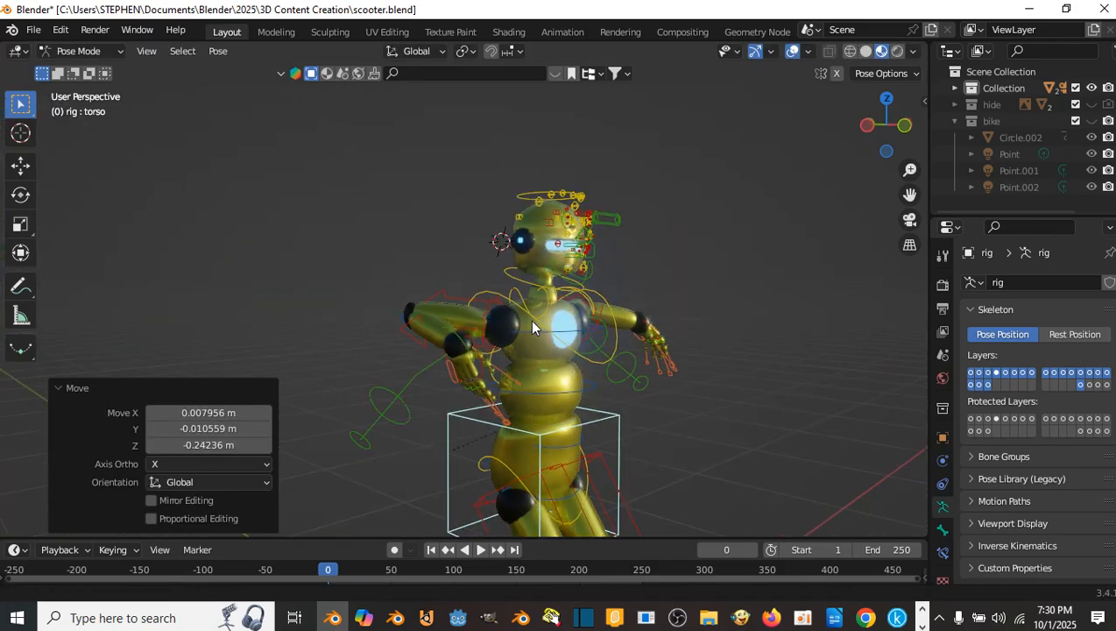
scroll(560, 298, up, 5)
click(613, 271)
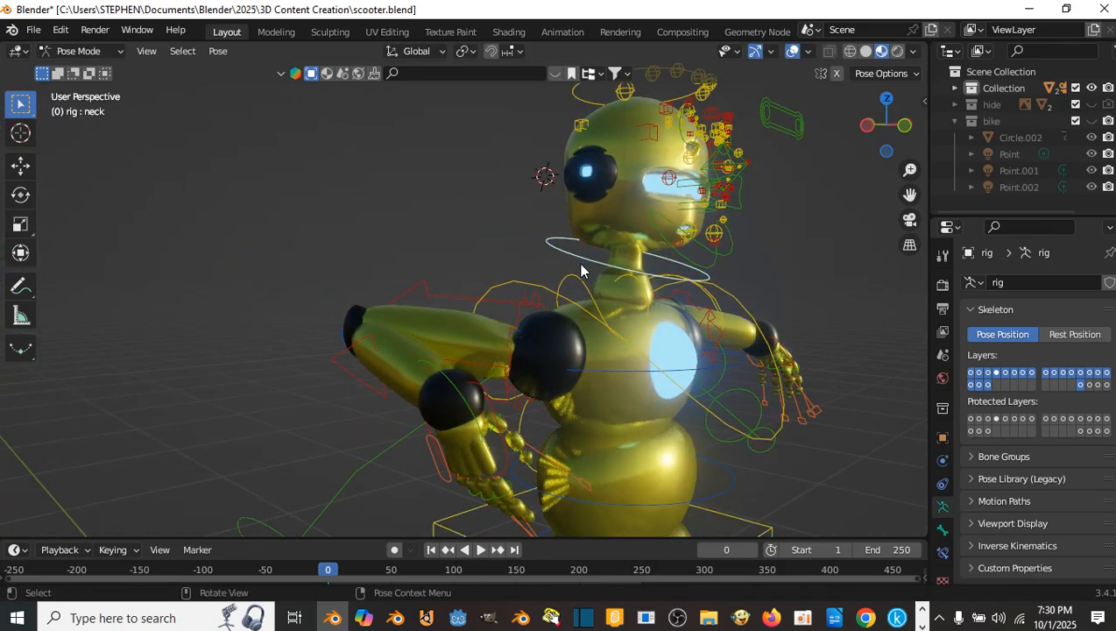
middle_drag(611, 270, 526, 254)
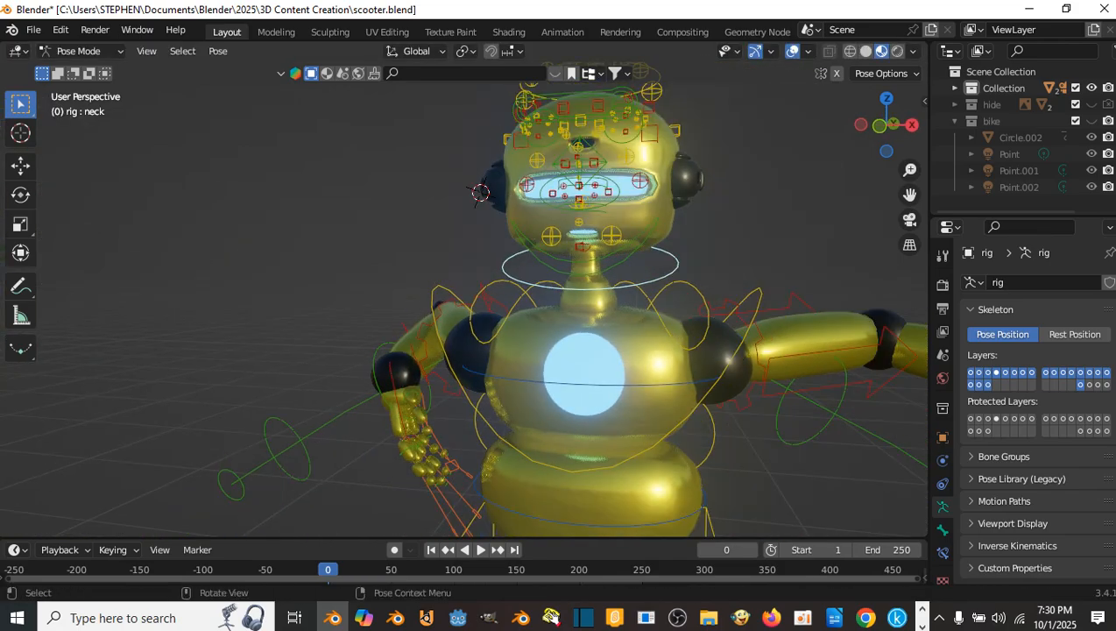
key(r)
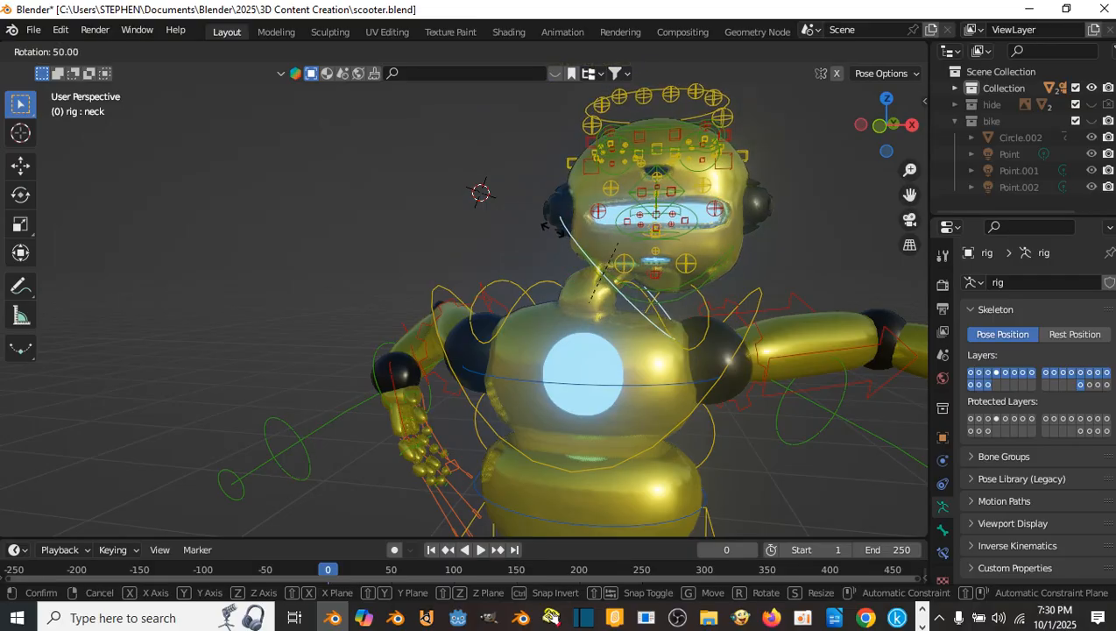
click(493, 232)
- Try tilting only the head control forward in side view to test the head deformation
middle_drag(493, 232, 522, 175)
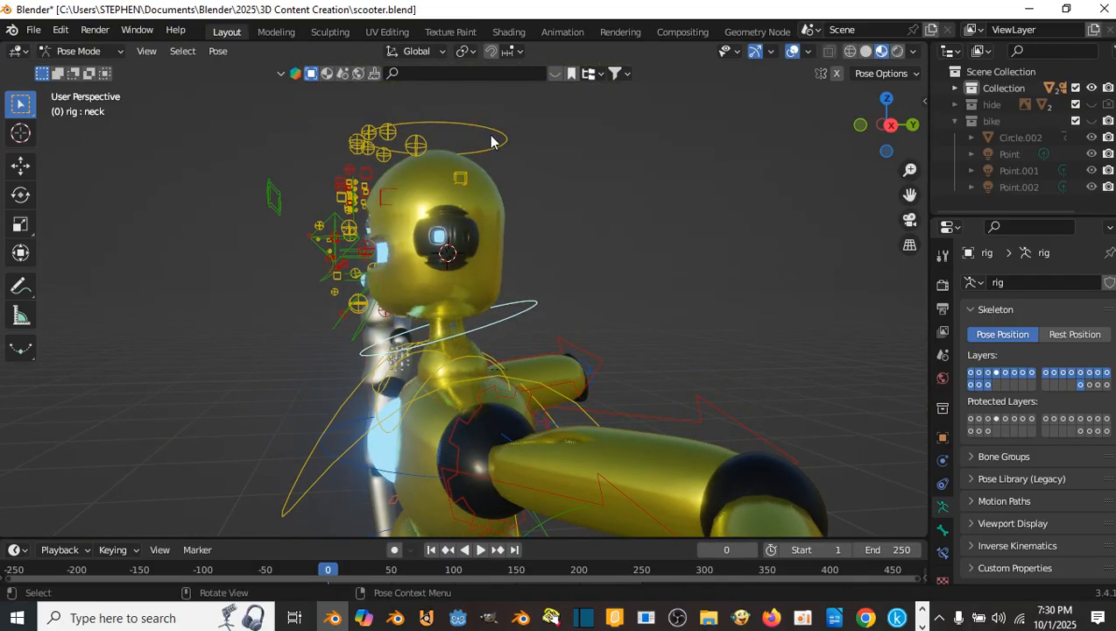
click(493, 141)
key(r)
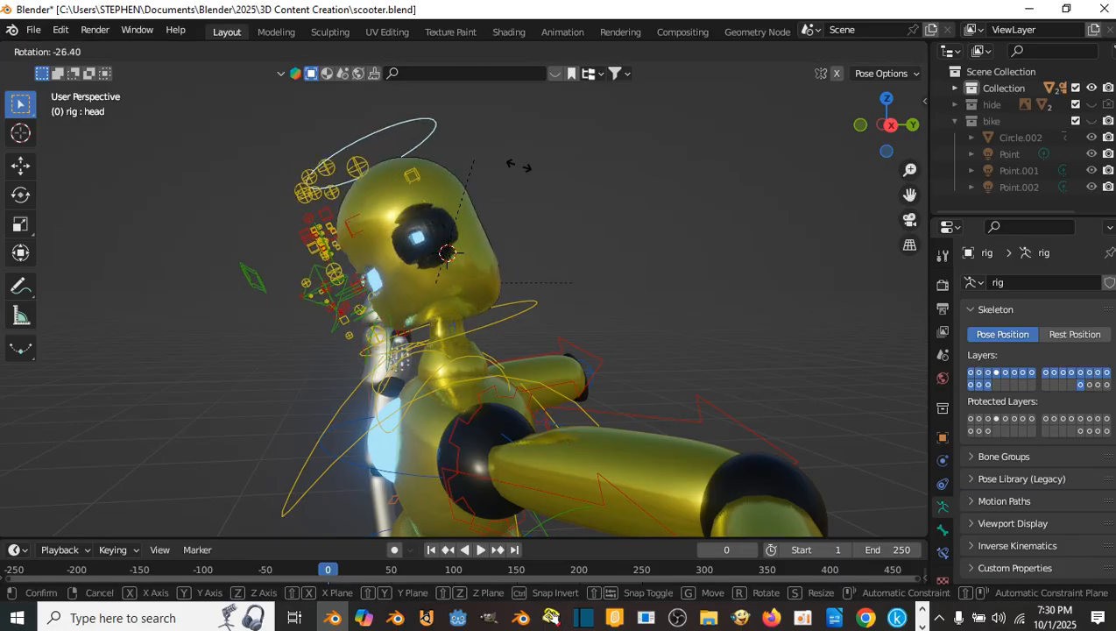
right_click(512, 239)
- Select the neck and head controls together and rotate them -18.8° in side view
middle_drag(588, 230, 615, 165)
click(645, 261)
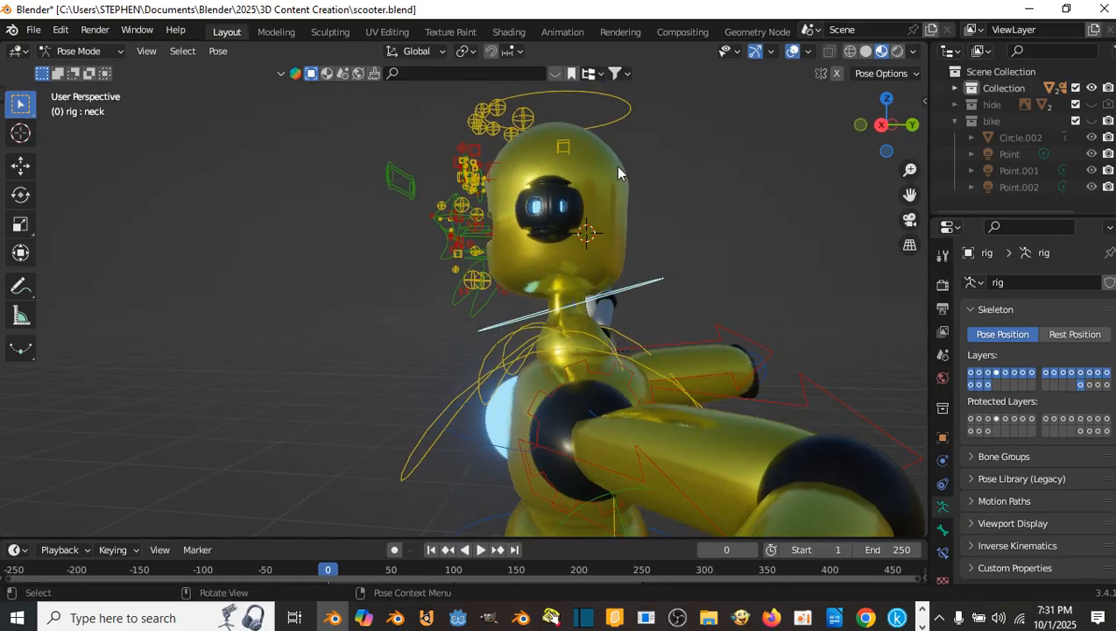
click(618, 112)
key(r)
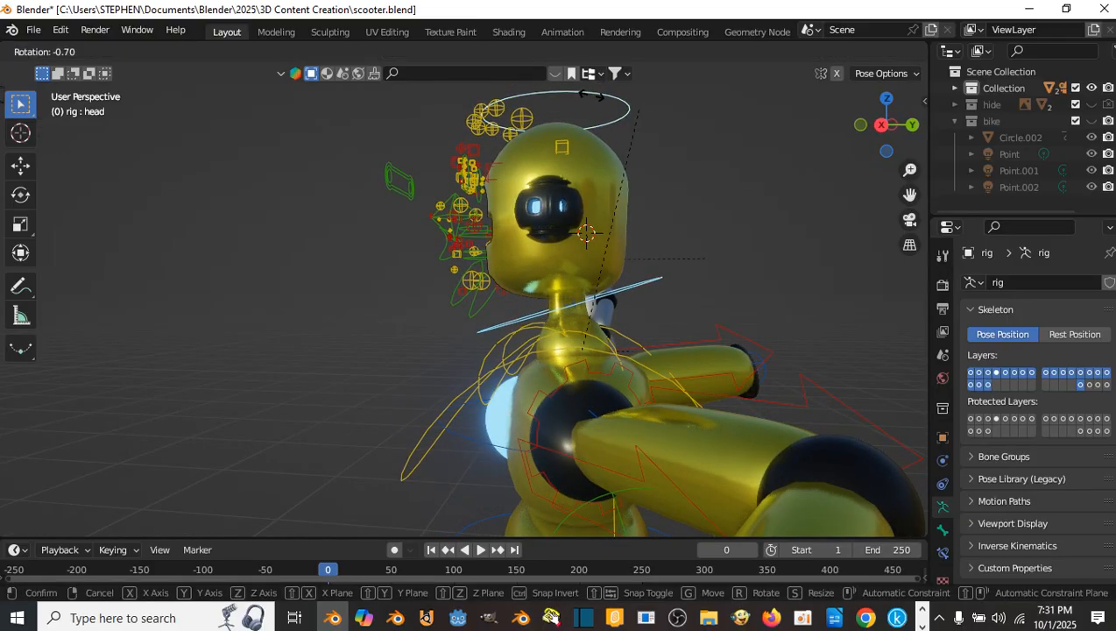
click(642, 167)
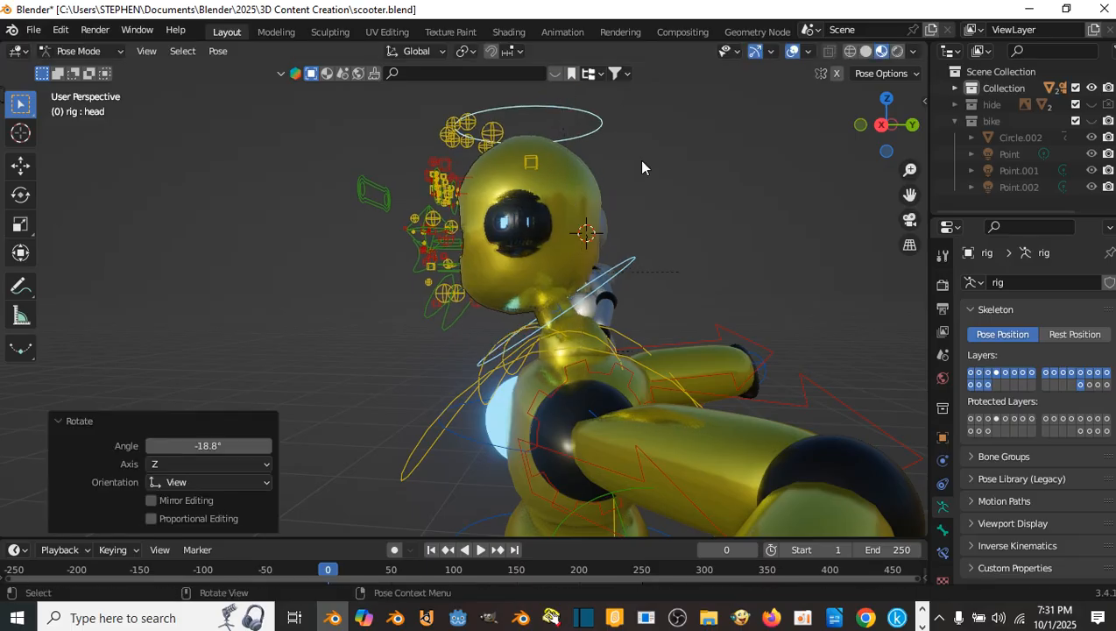
- Select the right shoulder control and try rotating it to test the shoulder deformation
middle_drag(641, 167, 449, 305)
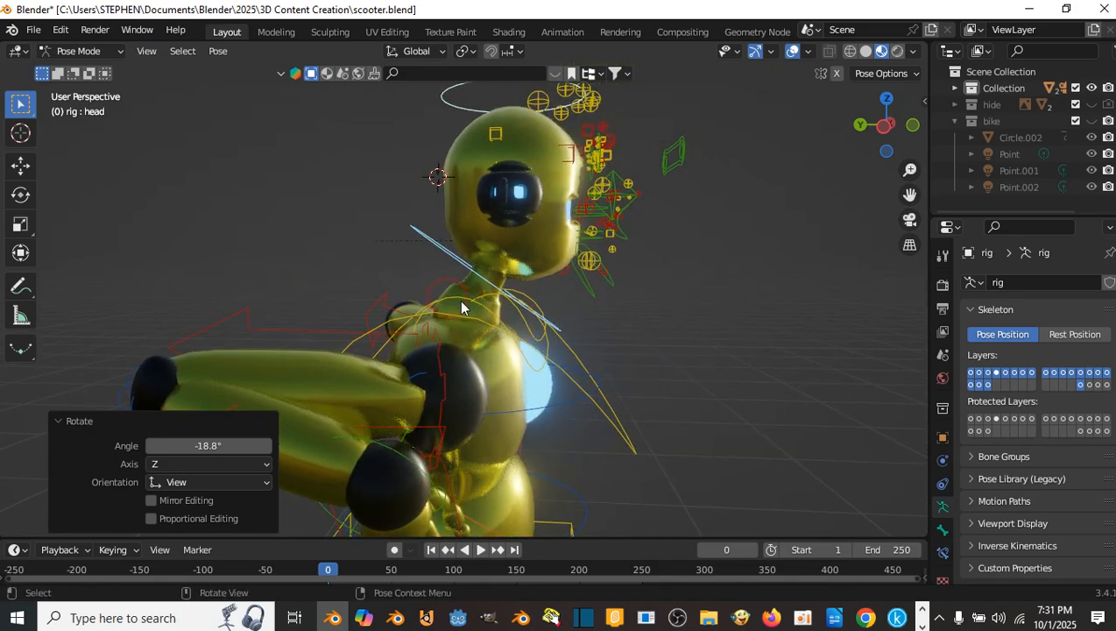
middle_drag(374, 276, 406, 296)
click(405, 296)
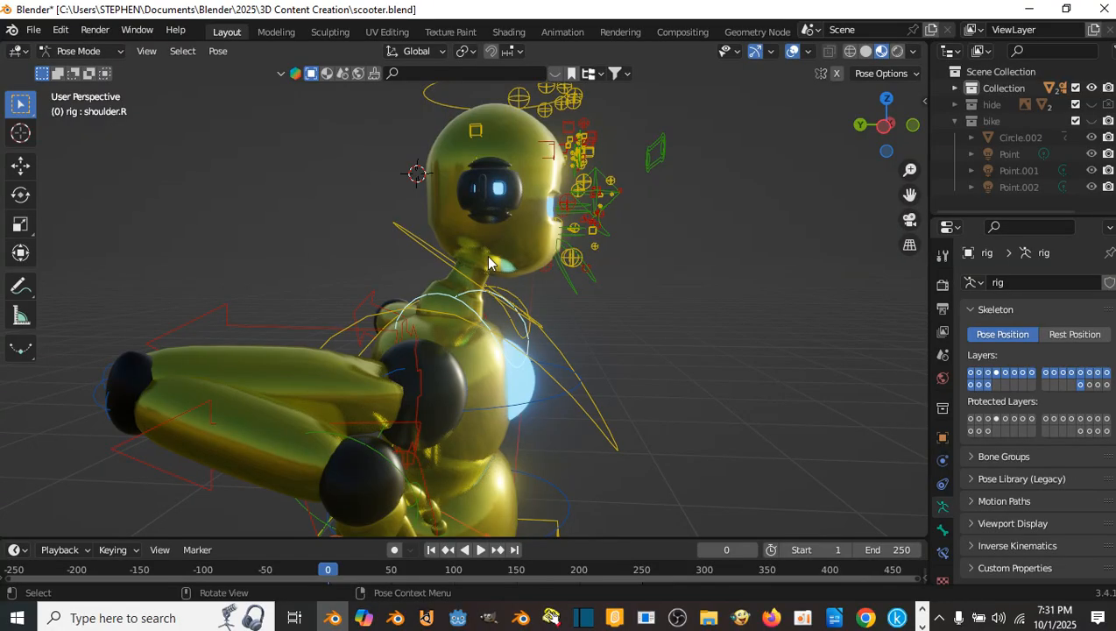
key(r)
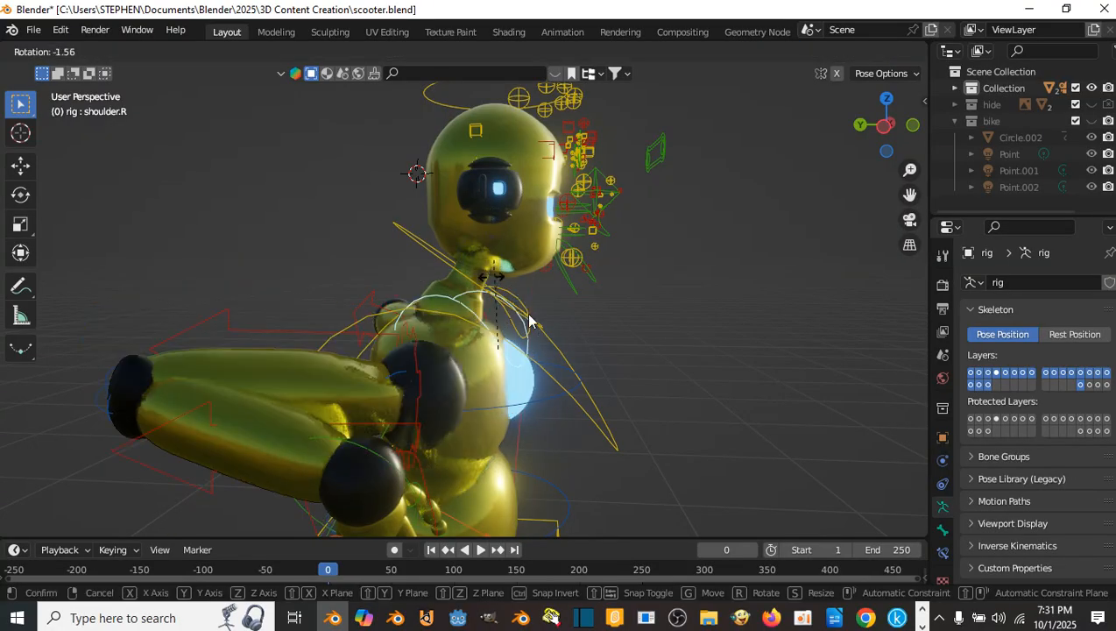
right_click(525, 314)
- Try rotating the chest control in side view and inspect the neck and upper-body deformation
middle_drag(386, 306, 473, 385)
click(585, 366)
key(r)
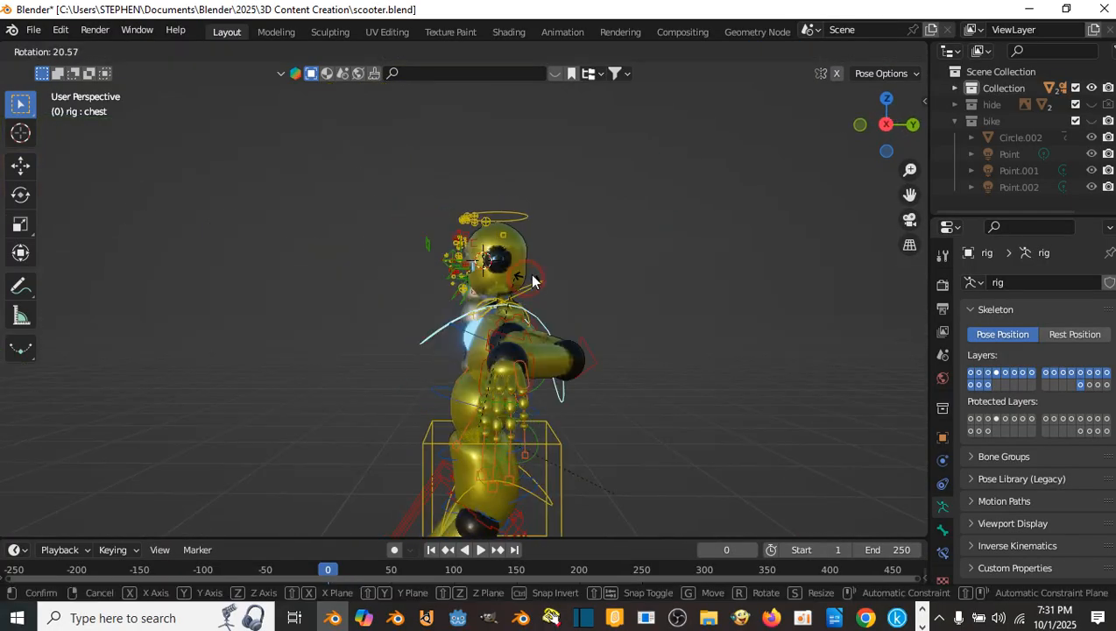
click(549, 307)
scroll(549, 305, up, 6)
middle_drag(549, 300, 405, 279)
scroll(537, 280, down, 6)
shift+middle_drag(512, 278, 383, 265)
scroll(582, 287, up, 2)
- Select the gold robot's body mesh in Object Mode, reselect the control rig and return it to Pose Mode
click(90, 54)
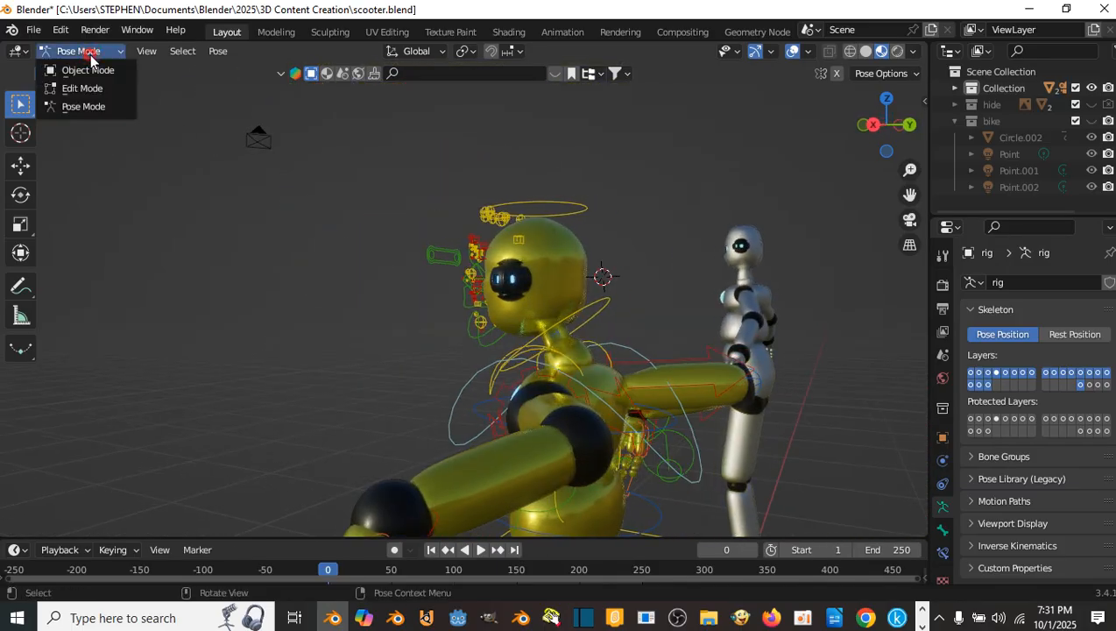
click(103, 70)
middle_drag(470, 249, 557, 250)
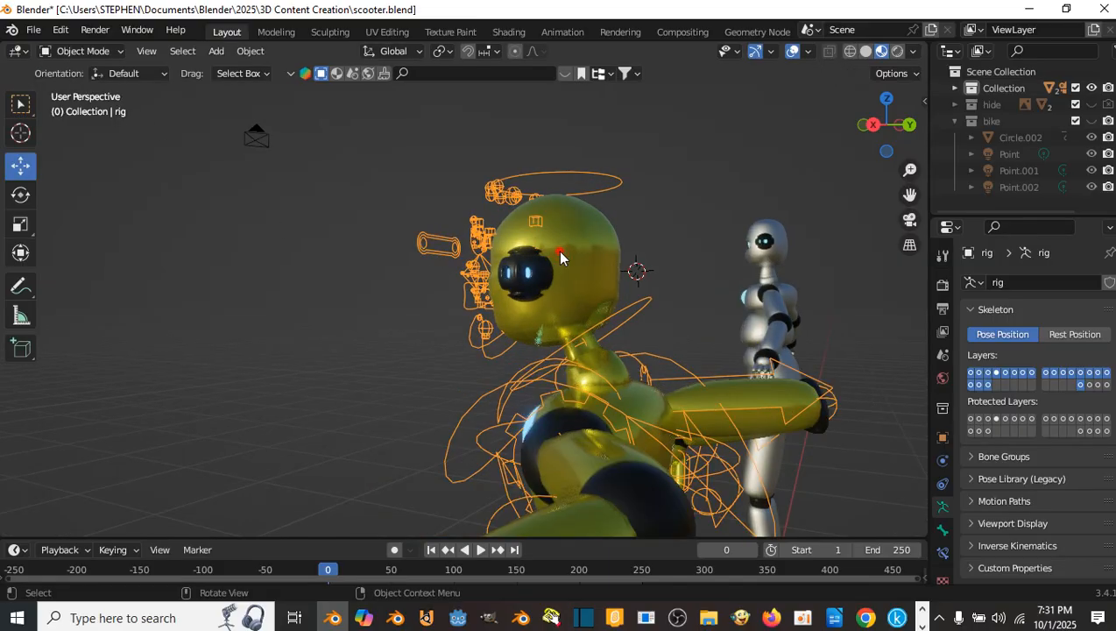
click(557, 251)
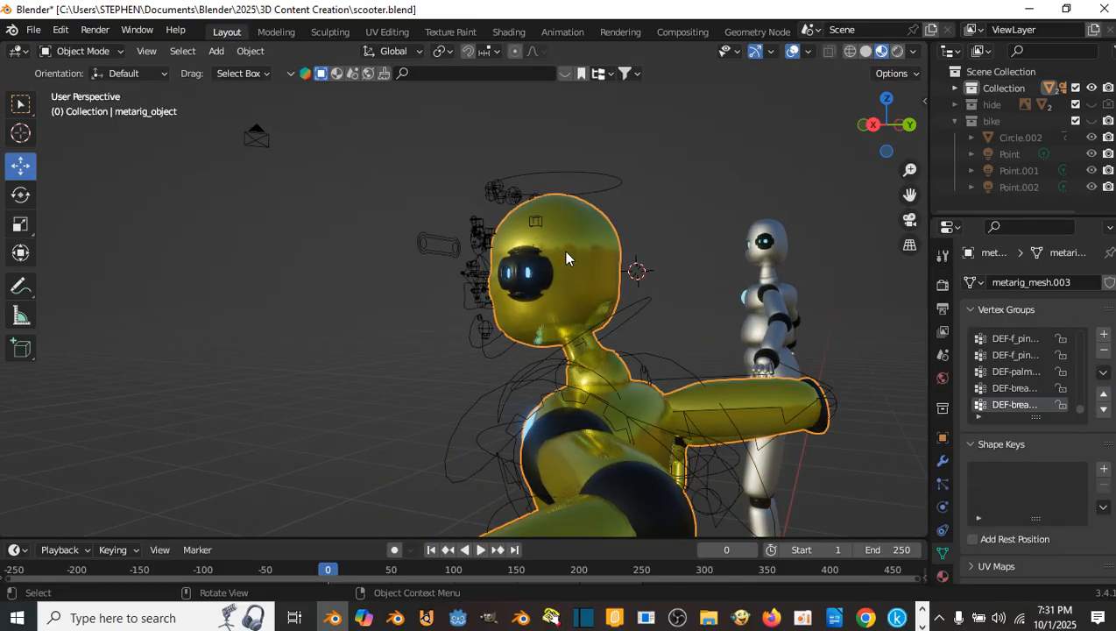
click(528, 183)
click(83, 50)
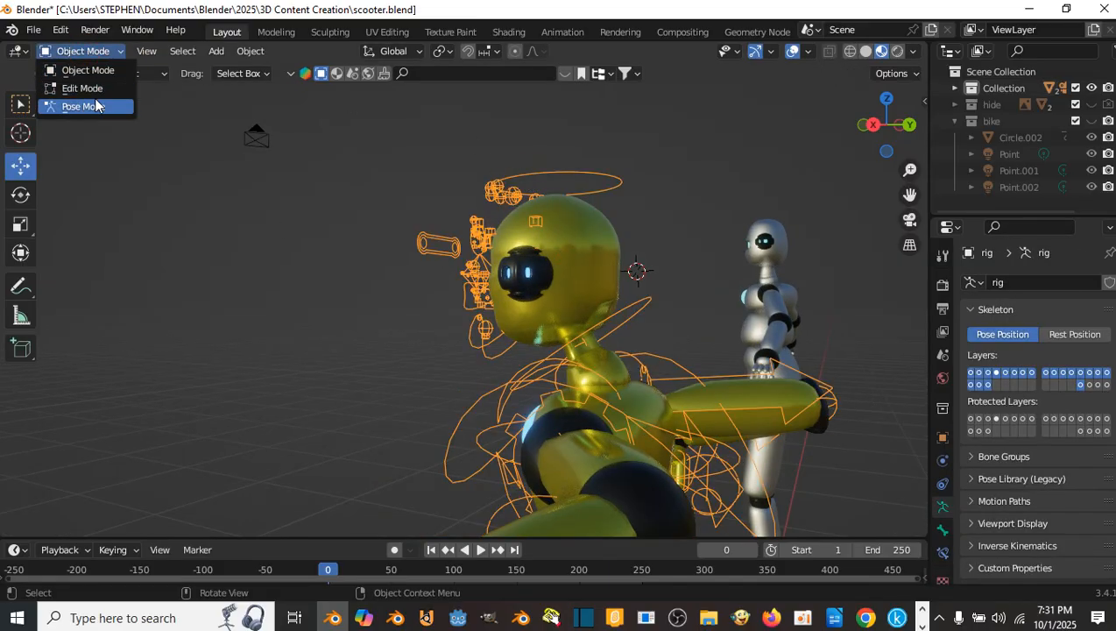
click(84, 106)
- Select all of the rig's controls and clear their rotation and location to restore the default pose
middle_drag(564, 190, 624, 264)
scroll(586, 276, up, 3)
key(a)
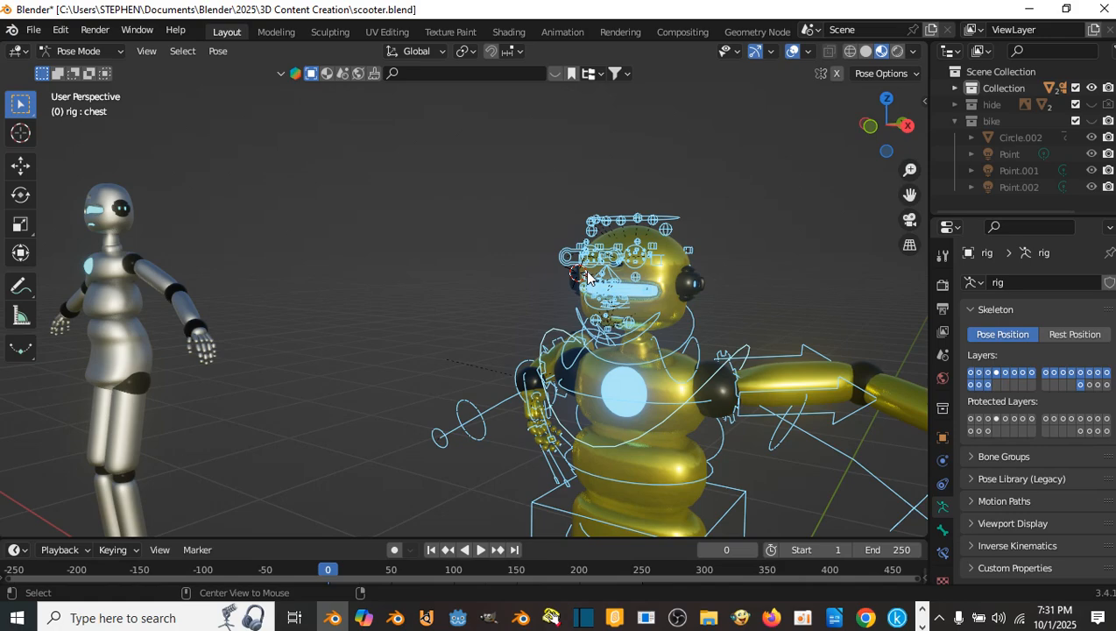
key(alt+r)
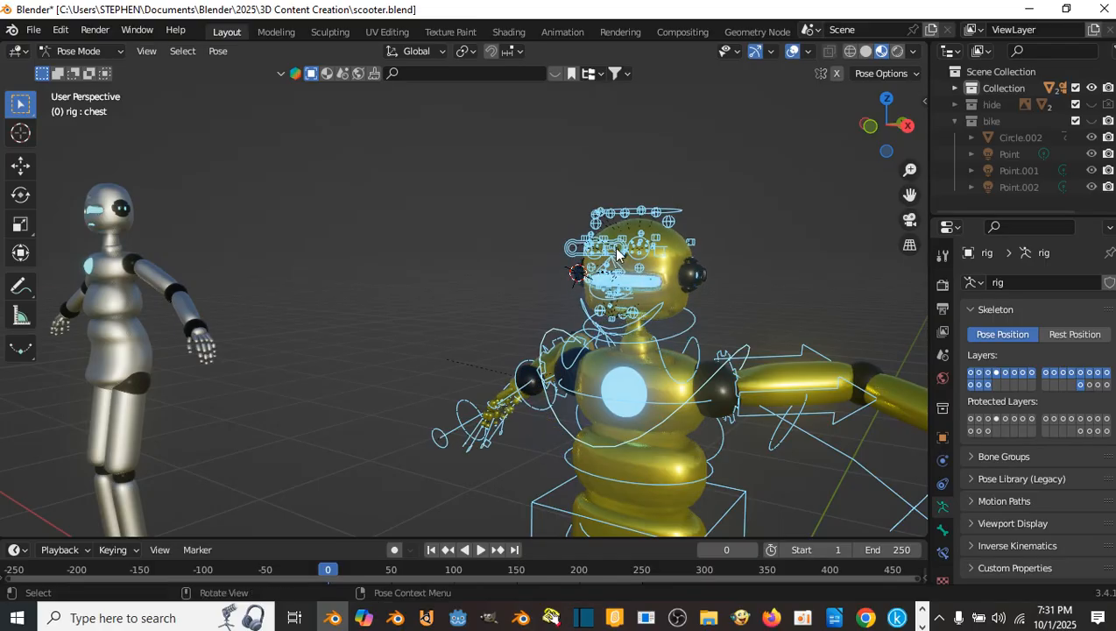
key(alt+g)
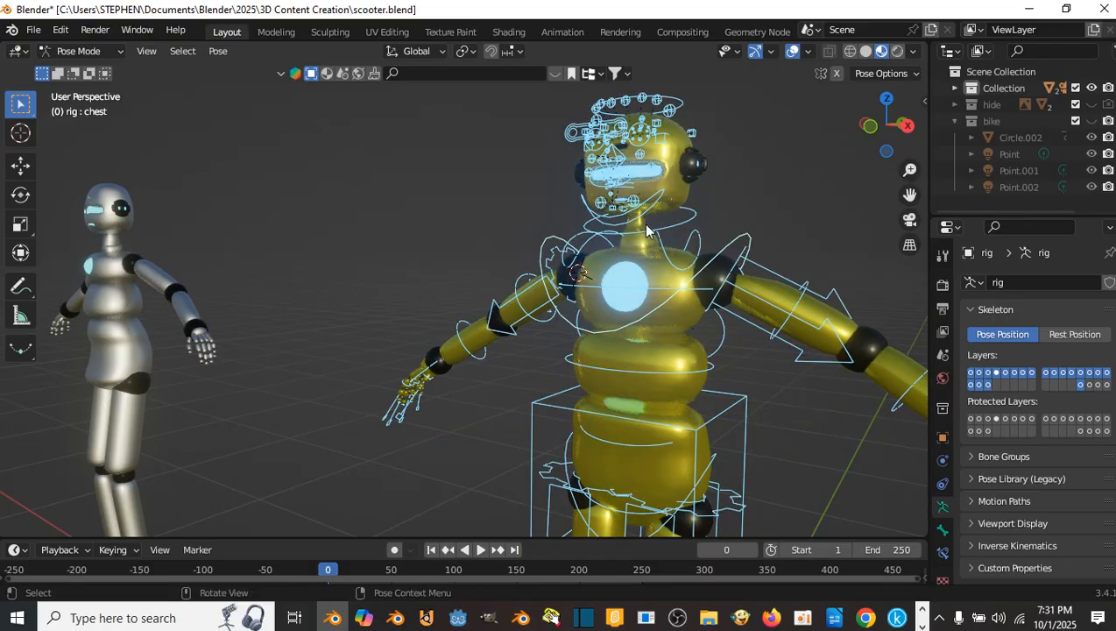
- Rotate the head control -69.3° in side view to test the head deformation, and undo the rotation
middle_drag(618, 254, 501, 244)
scroll(498, 242, up, 4)
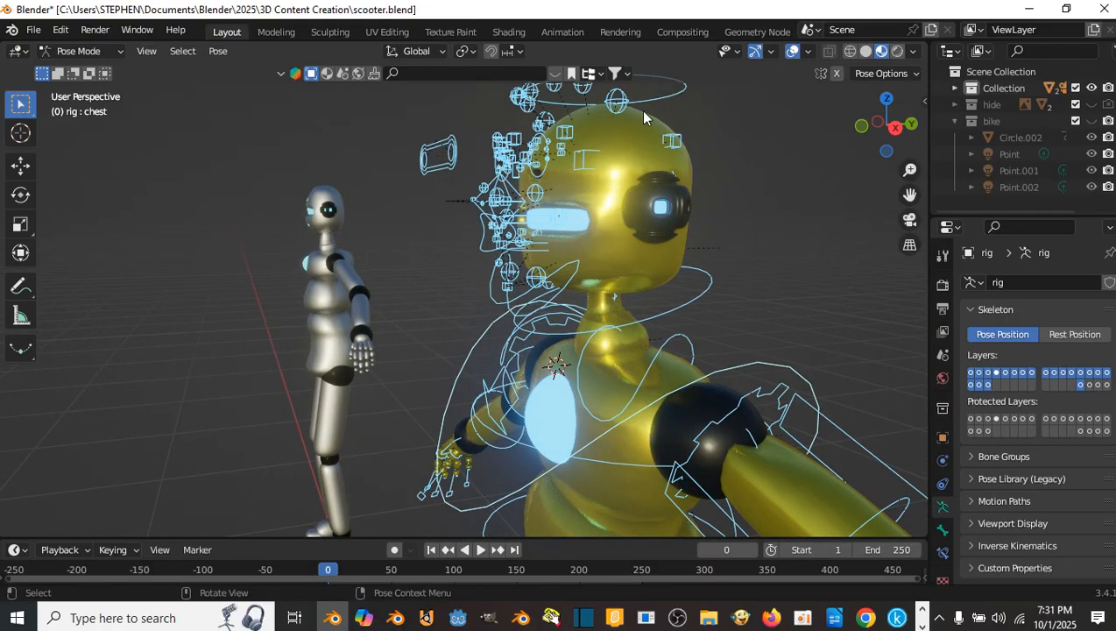
scroll(646, 137, down, 2)
click(633, 144)
middle_drag(630, 144, 565, 149)
key(r)
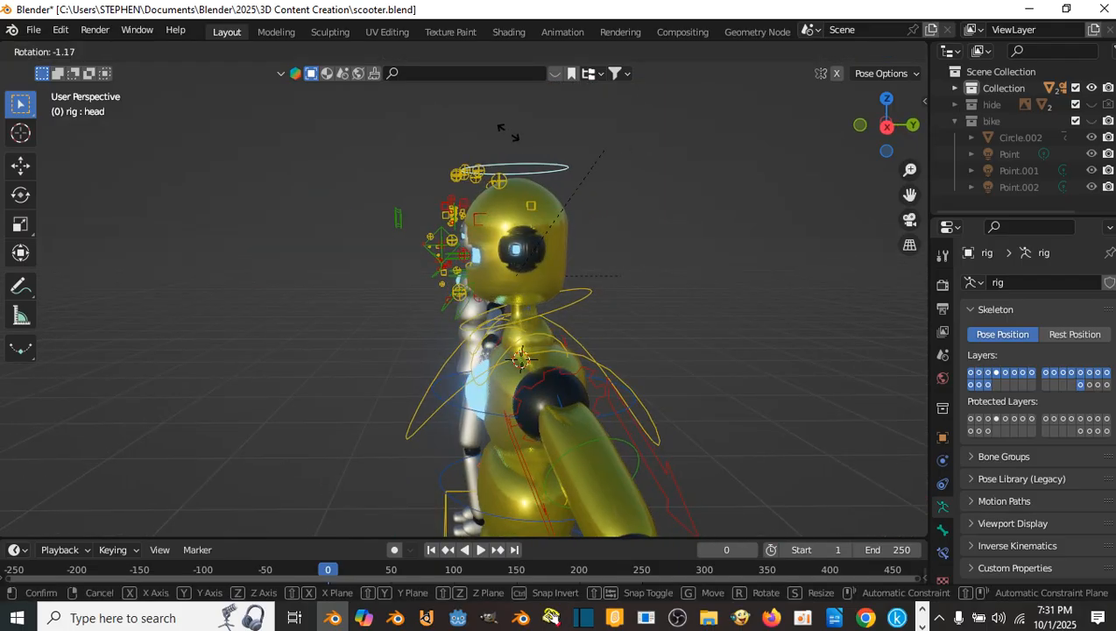
click(478, 233)
middle_drag(548, 264, 505, 266)
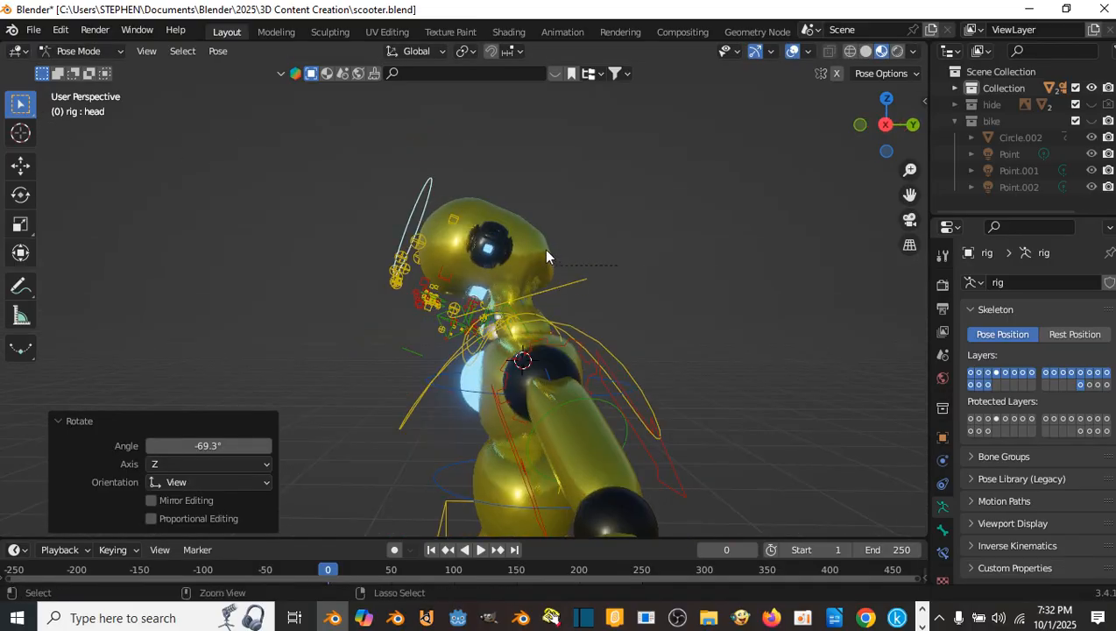
key(ctrl+z)
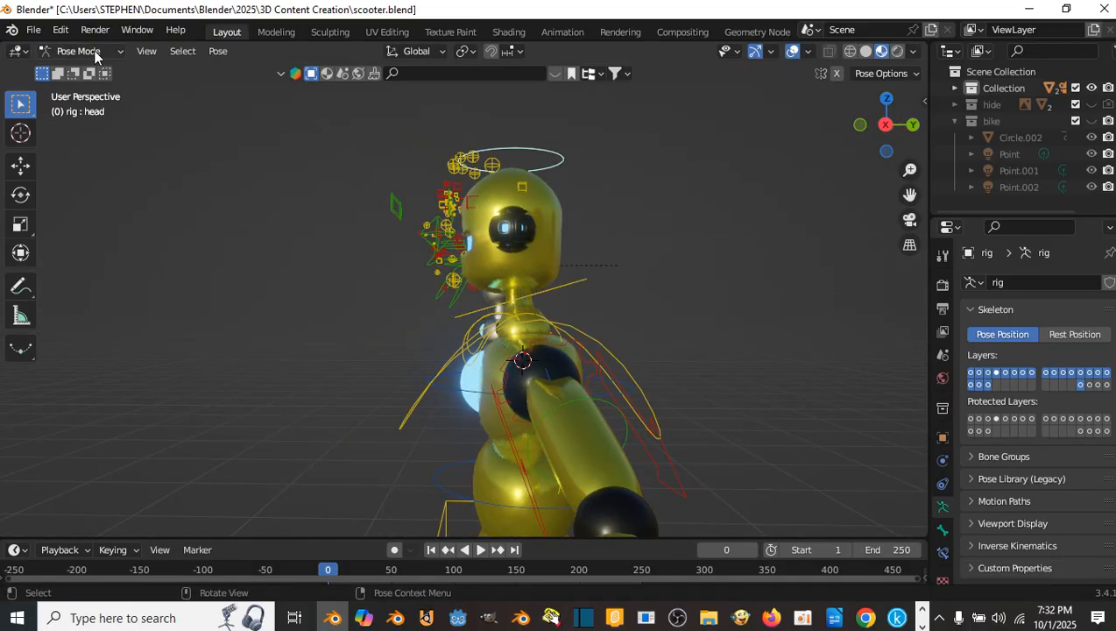
- Switch the control rig to Edit Mode and check the head bone's name and properties
click(94, 51)
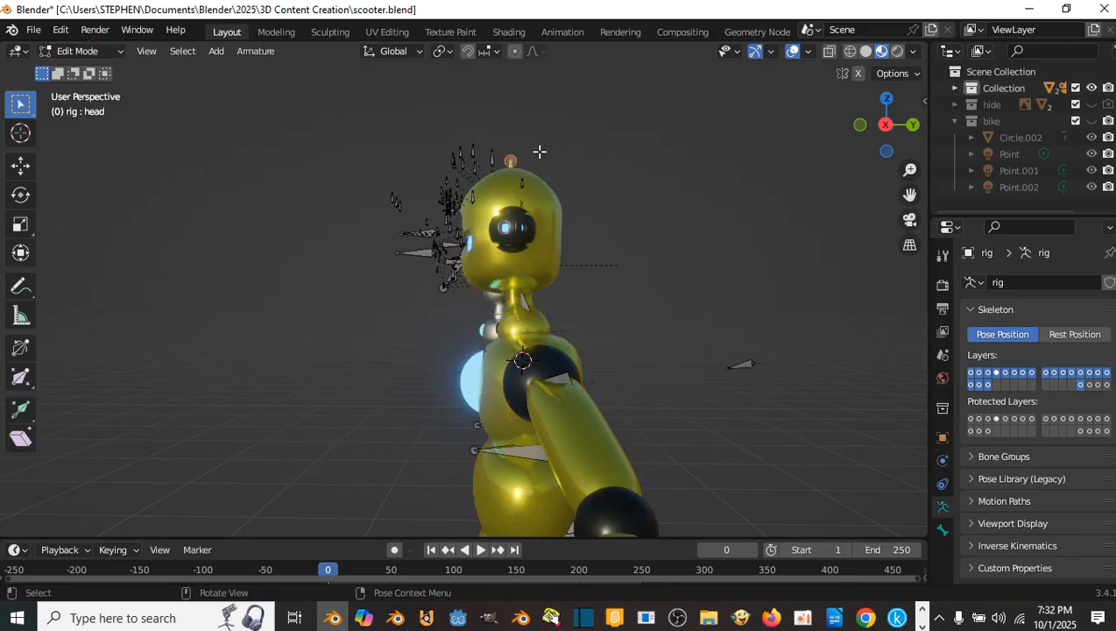
middle_drag(537, 153, 507, 178)
scroll(507, 179, up, 3)
scroll(528, 118, up, 1)
middle_drag(528, 117, 502, 116)
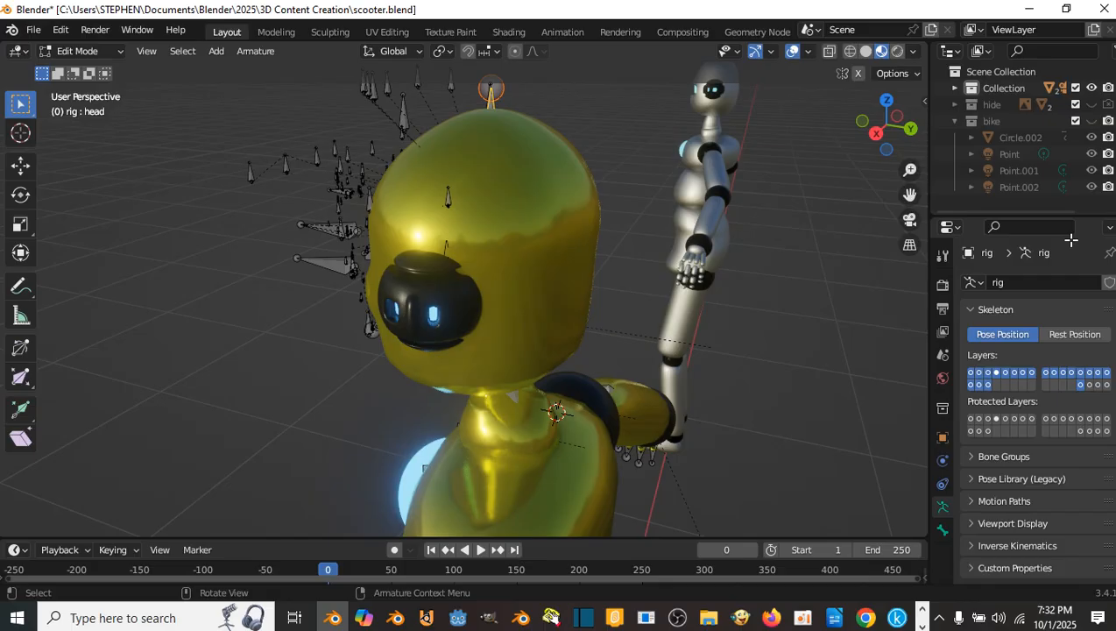
click(943, 529)
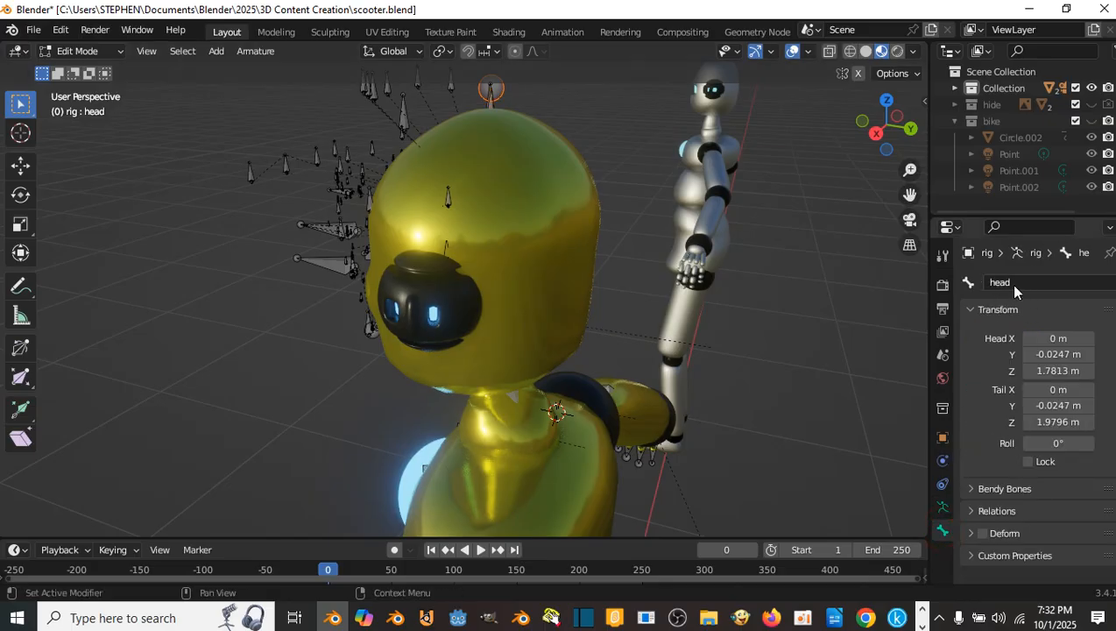
scroll(653, 295, down, 4)
- Leave the rig's Edit Mode, open the gold robot's body mesh in Edit Mode and select a face on its head
click(105, 50)
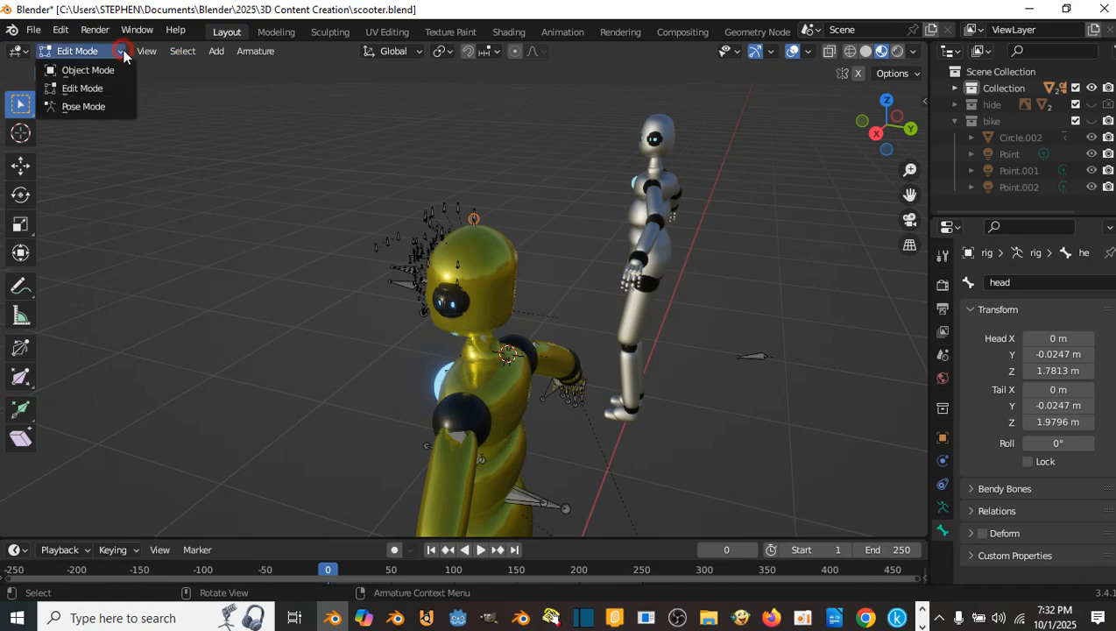
click(95, 51)
click(98, 70)
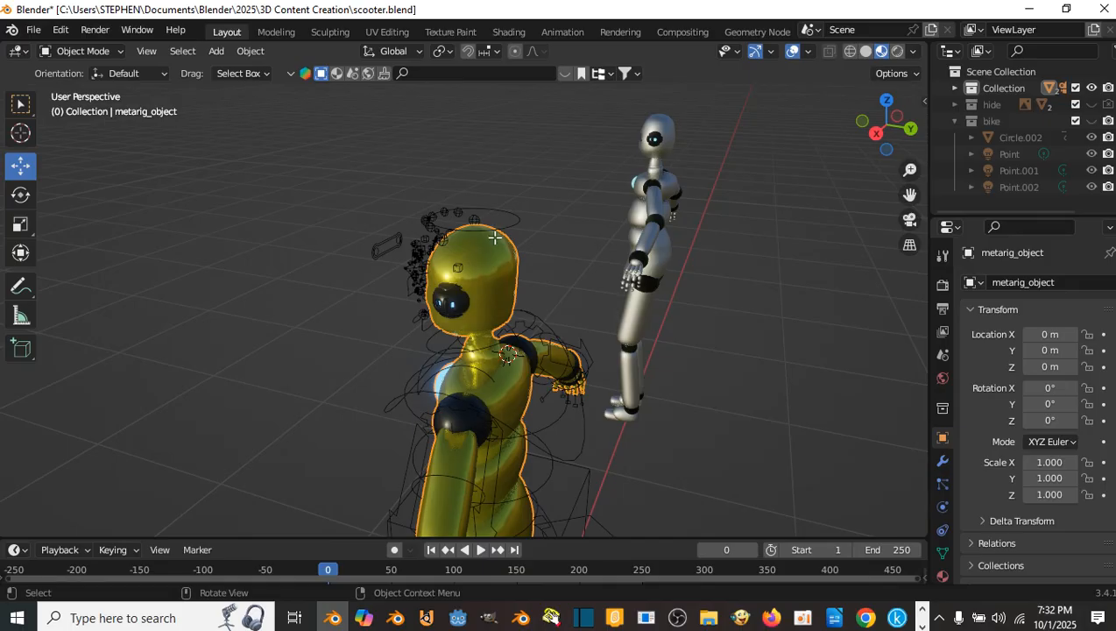
key(Tab)
mouse_move(523, 252)
middle_down()
mouse_move(478, 236)
mouse_move(511, 248)
mouse_move(510, 259)
middle_up()
click(509, 260)
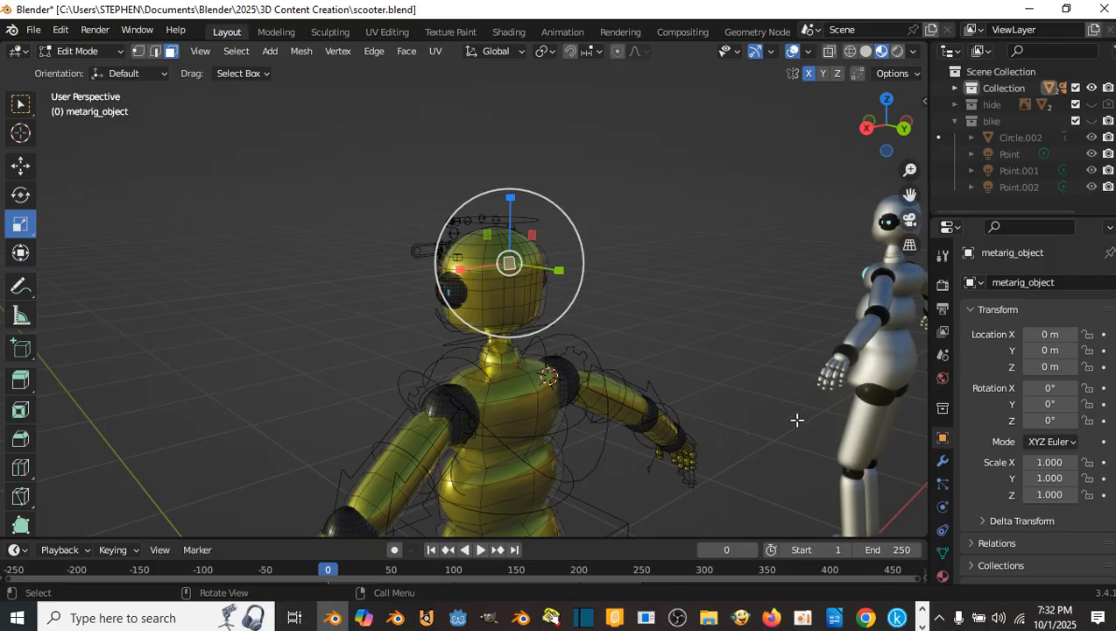
- Show the vertex groups of the gold robot's body mesh and widen the properties area so the group names are readable
click(92, 51)
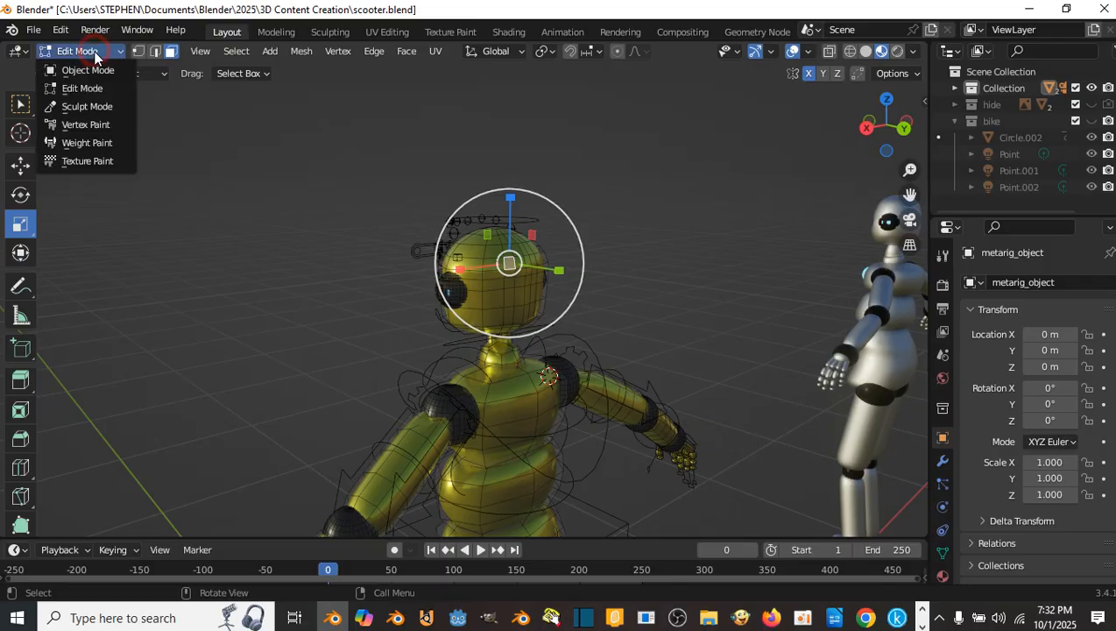
click(88, 88)
scroll(958, 405, down, 3)
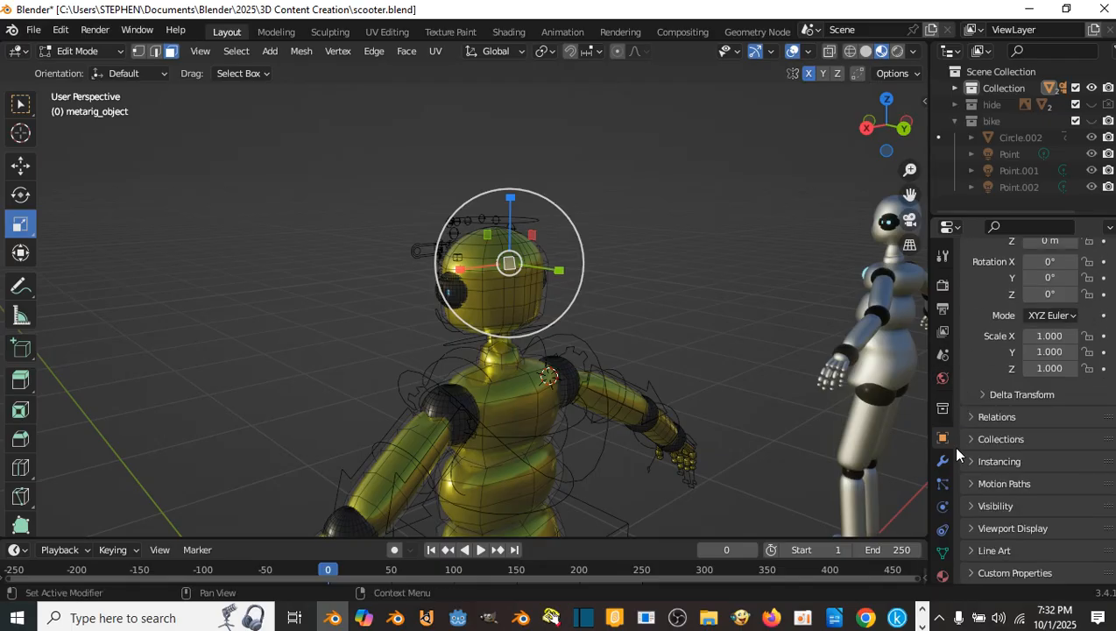
click(942, 553)
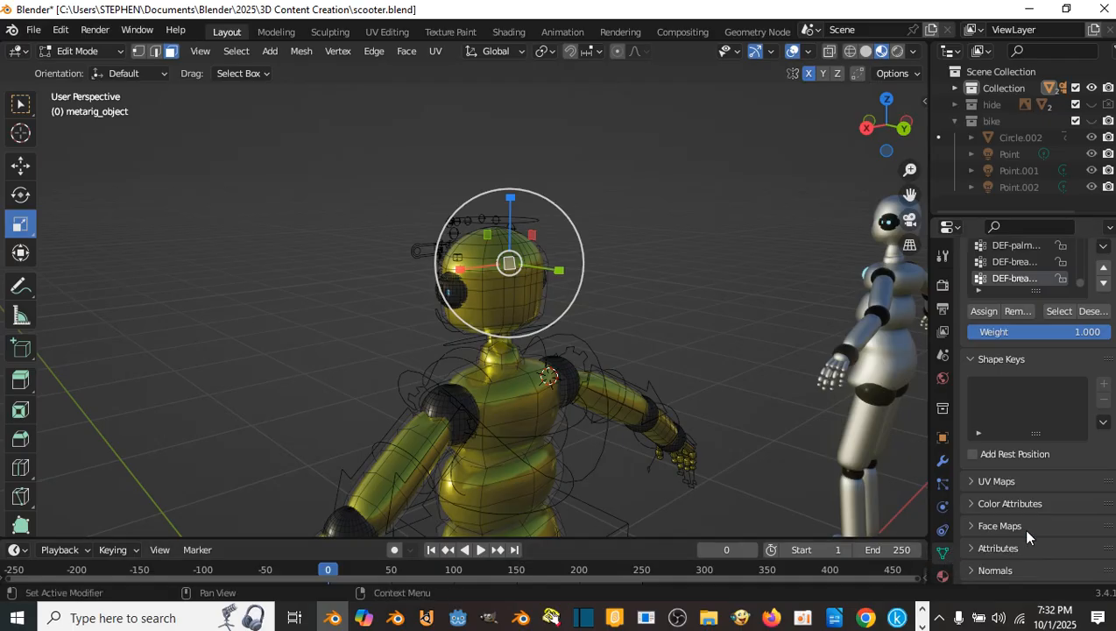
scroll(1026, 522, up, 5)
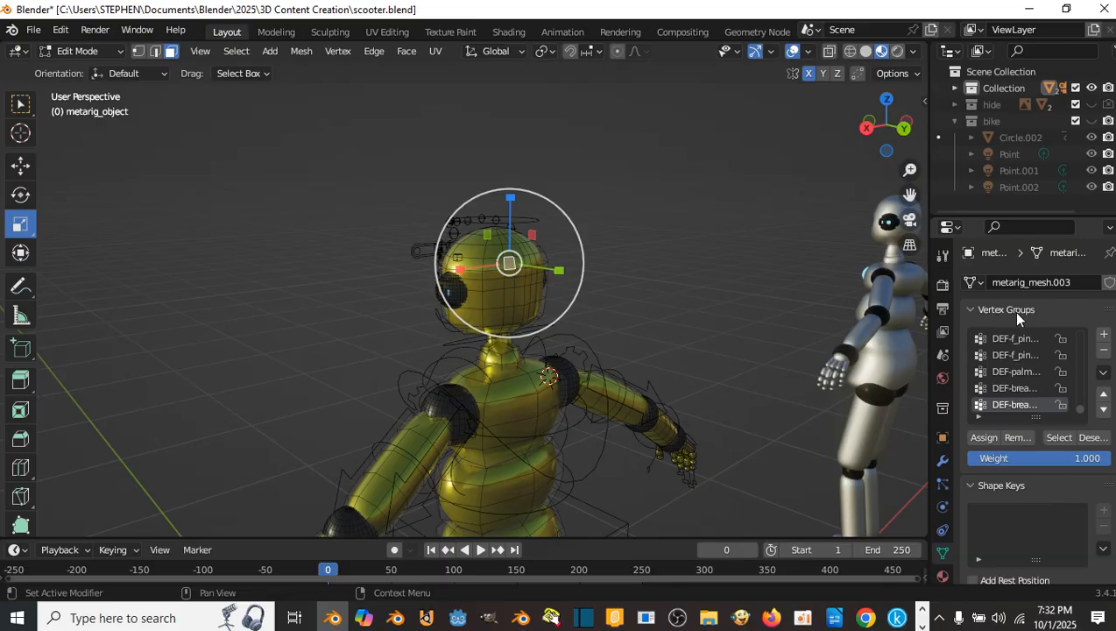
scroll(1016, 401, up, 5)
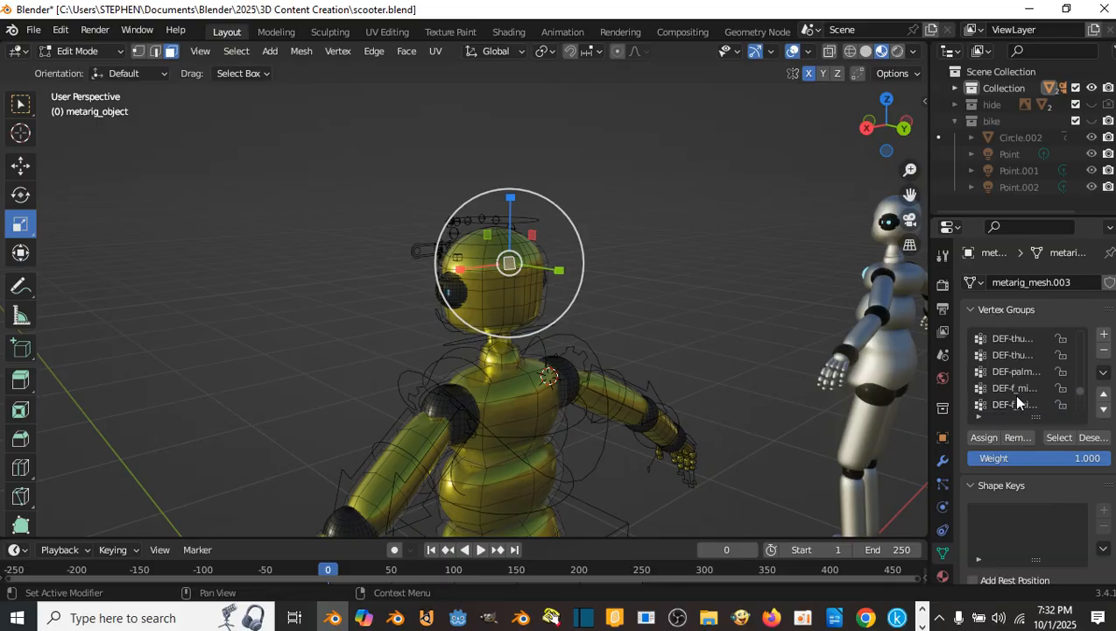
scroll(1016, 401, up, 10)
scroll(1011, 394, up, 5)
drag(928, 346, 844, 338)
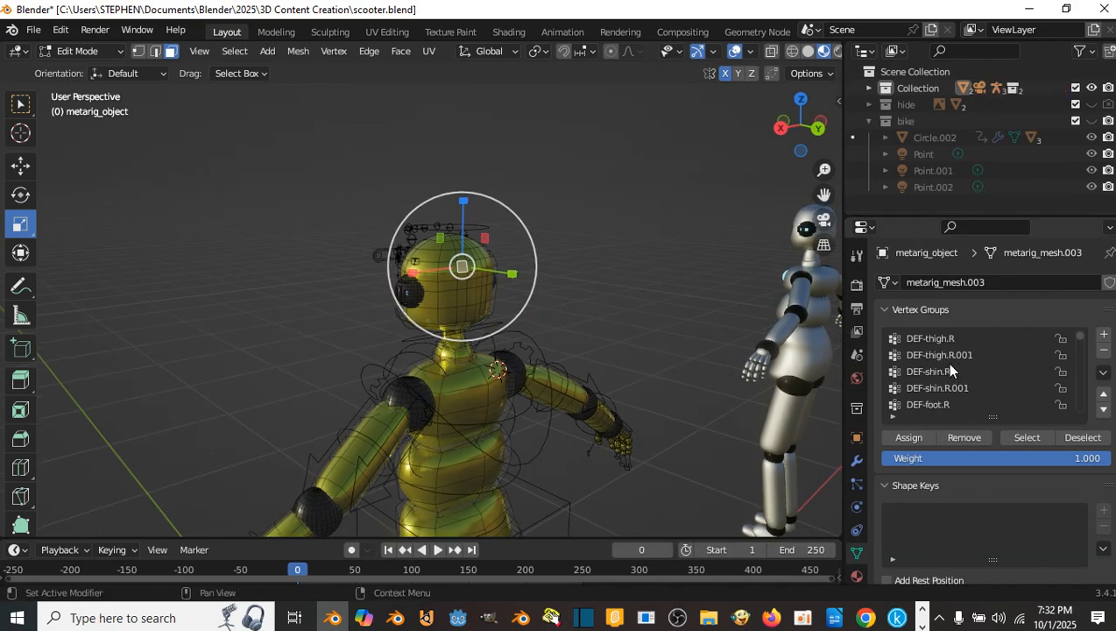
- Look through the body mesh's entire vertex group list for the group that belongs to the head
scroll(949, 366, up, 5)
scroll(949, 361, up, 10)
scroll(945, 356, down, 3)
scroll(950, 361, down, 10)
scroll(949, 361, down, 8)
scroll(949, 361, down, 5)
scroll(968, 389, down, 6)
scroll(967, 388, down, 8)
scroll(967, 388, down, 3)
scroll(967, 388, up, 5)
scroll(967, 388, down, 15)
scroll(967, 388, down, 12)
scroll(967, 388, down, 15)
scroll(967, 388, down, 9)
scroll(967, 386, up, 14)
scroll(967, 385, up, 4)
scroll(967, 385, down, 1)
scroll(967, 385, up, 5)
scroll(967, 388, up, 13)
scroll(966, 388, up, 9)
scroll(967, 388, up, 8)
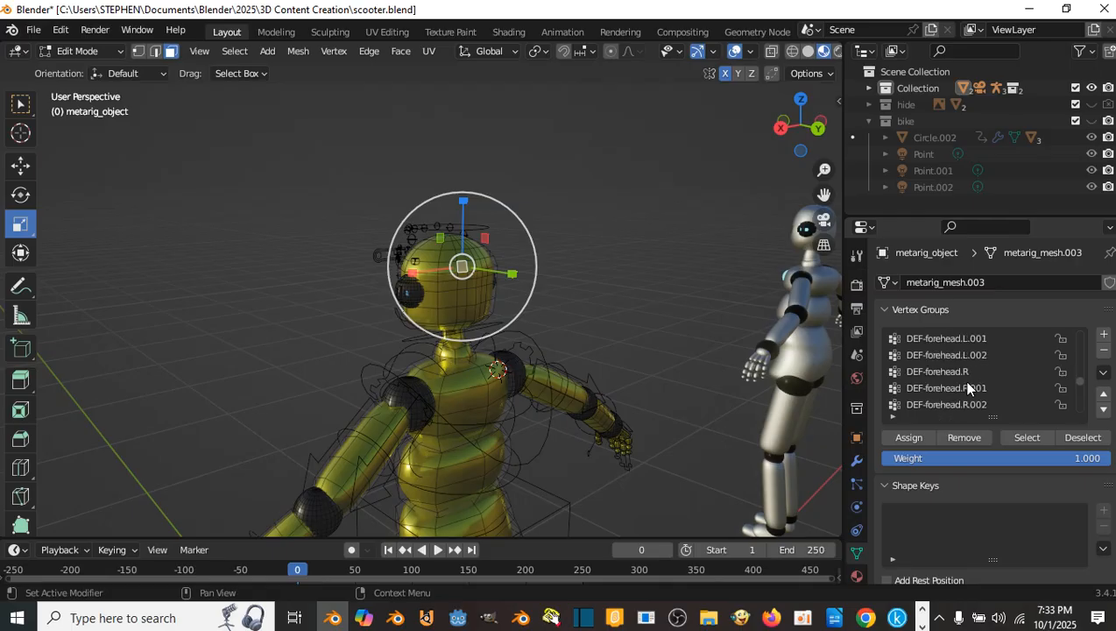
scroll(966, 388, up, 8)
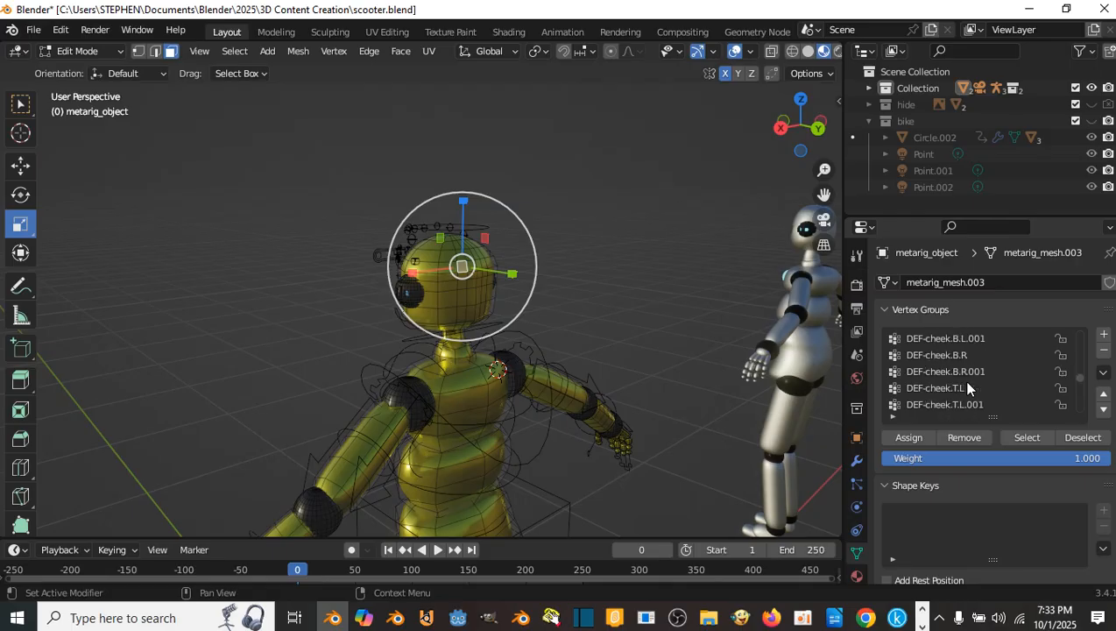
scroll(967, 388, up, 8)
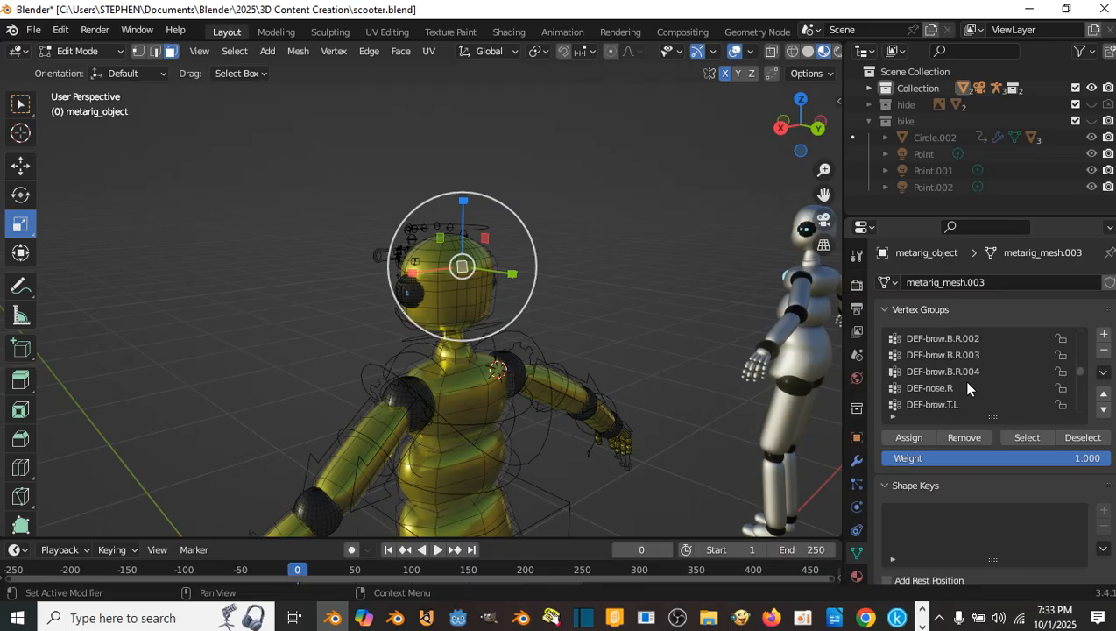
scroll(967, 386, up, 6)
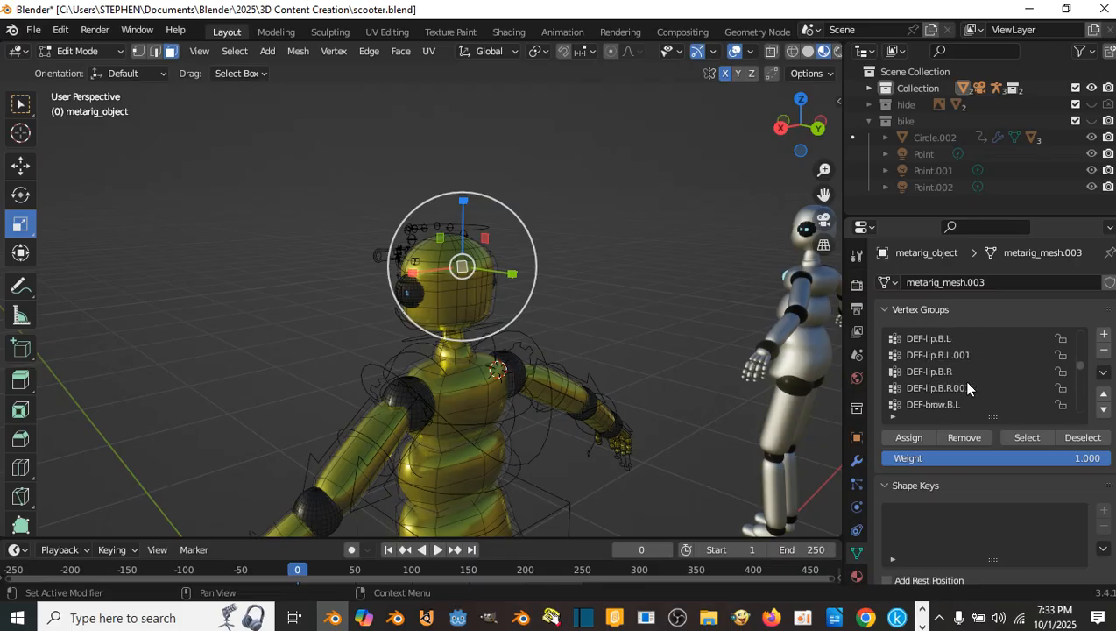
scroll(967, 388, up, 8)
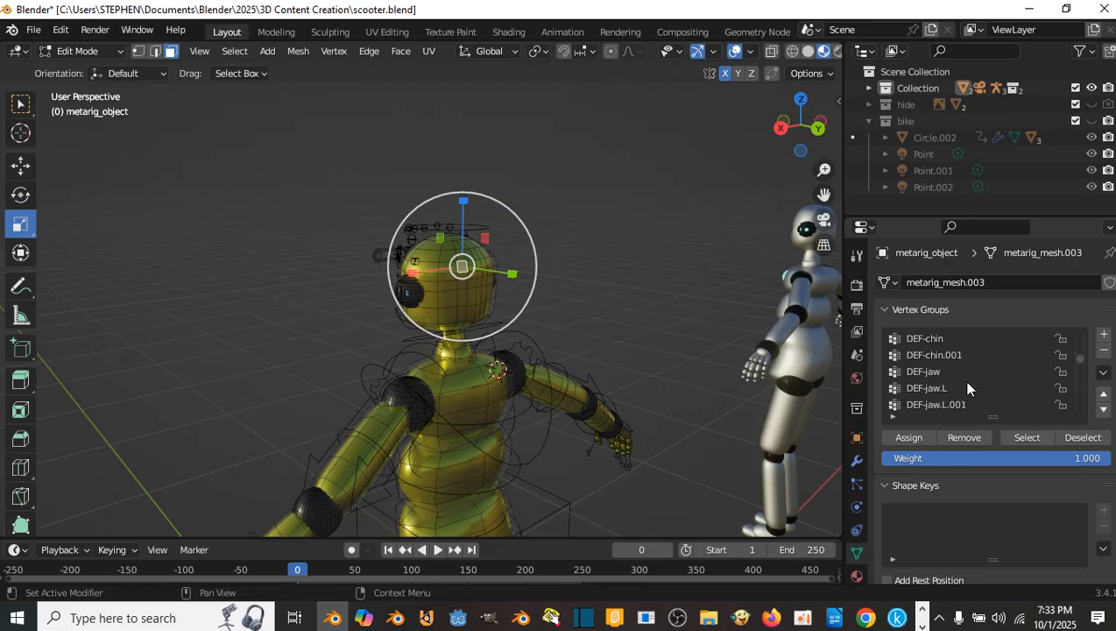
scroll(967, 388, up, 8)
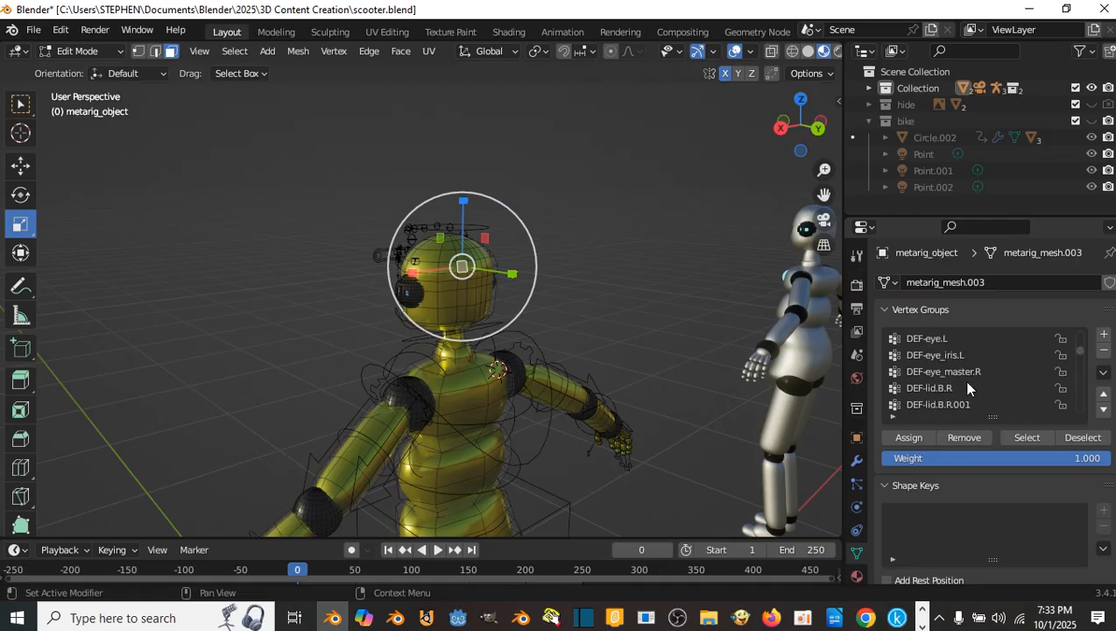
scroll(967, 386, up, 6)
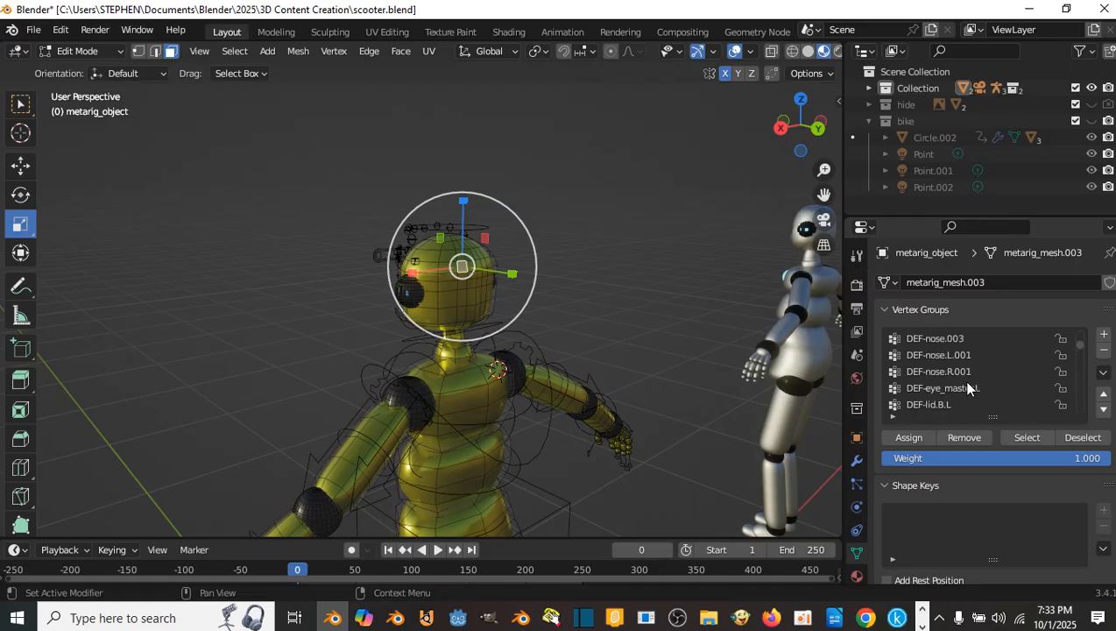
scroll(967, 386, up, 8)
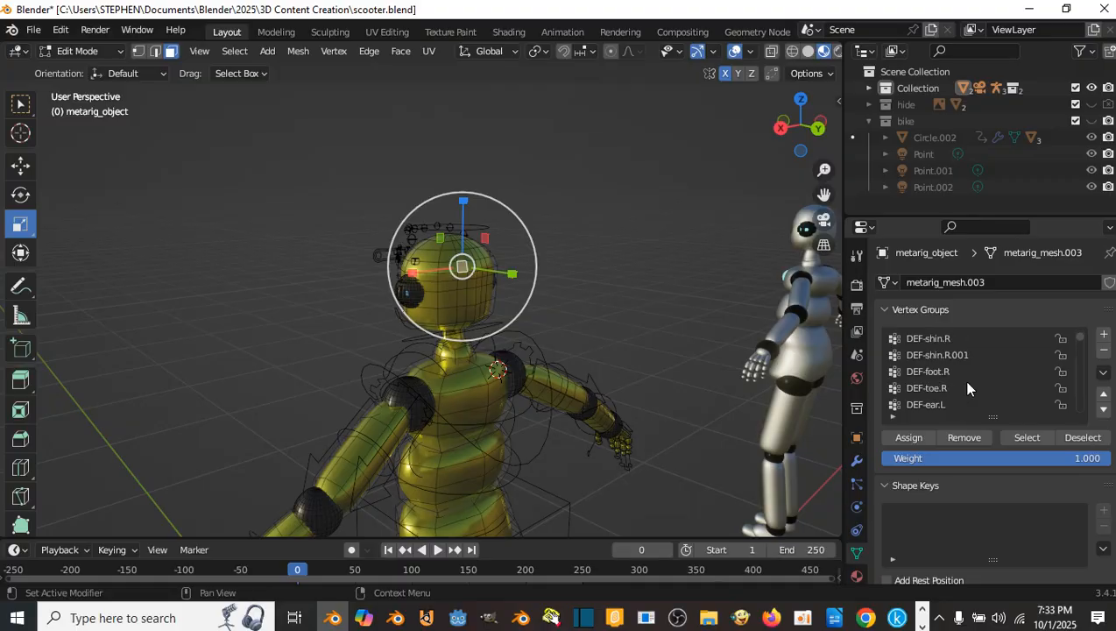
scroll(966, 388, up, 8)
scroll(570, 289, up, 3)
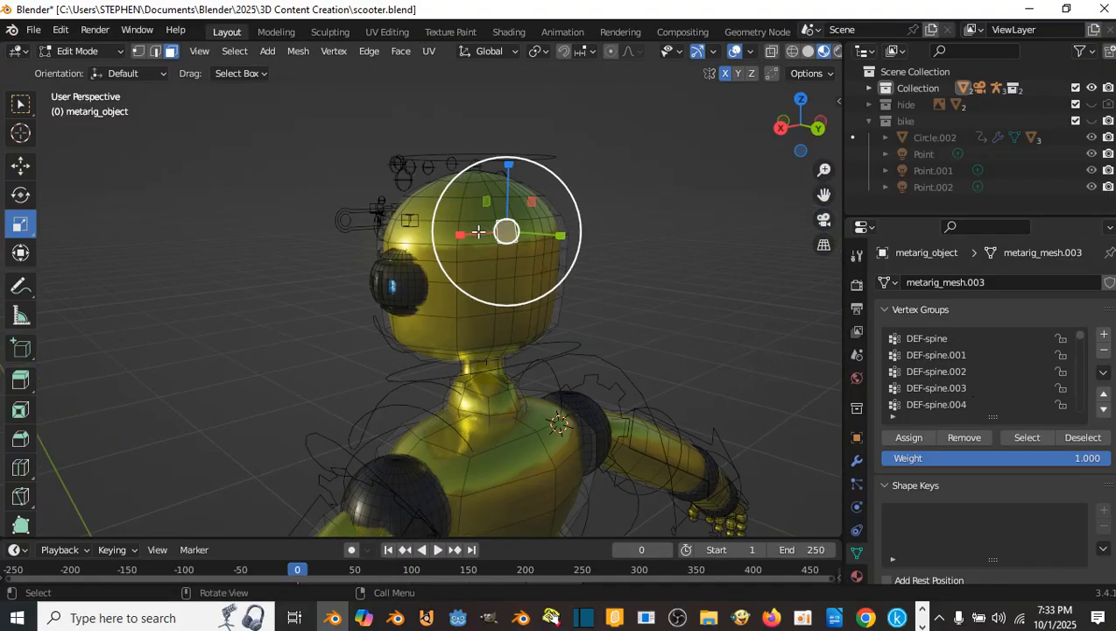
- Leave the mesh's Edit Mode, hide the gold robot's body mesh and open its control rig in Edit Mode
click(88, 51)
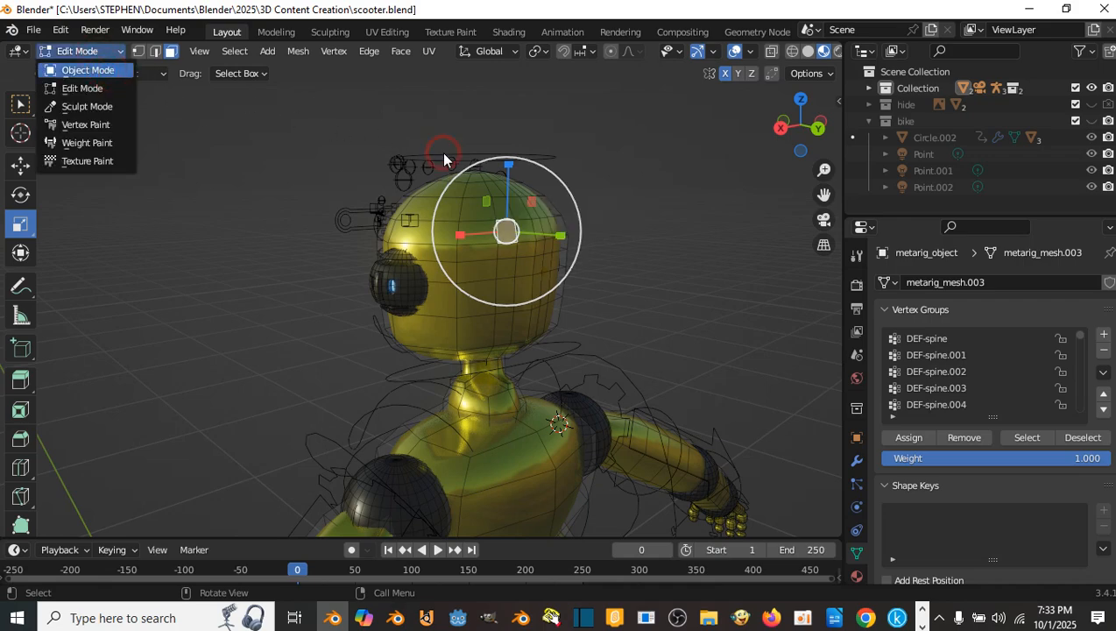
click(490, 226)
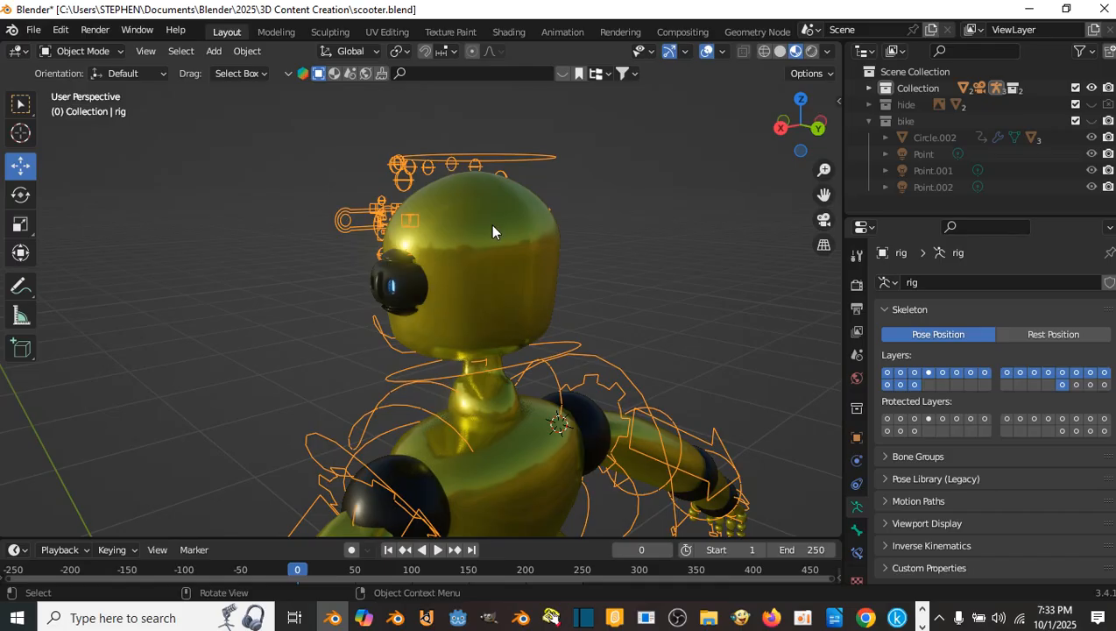
click(492, 231)
key(h)
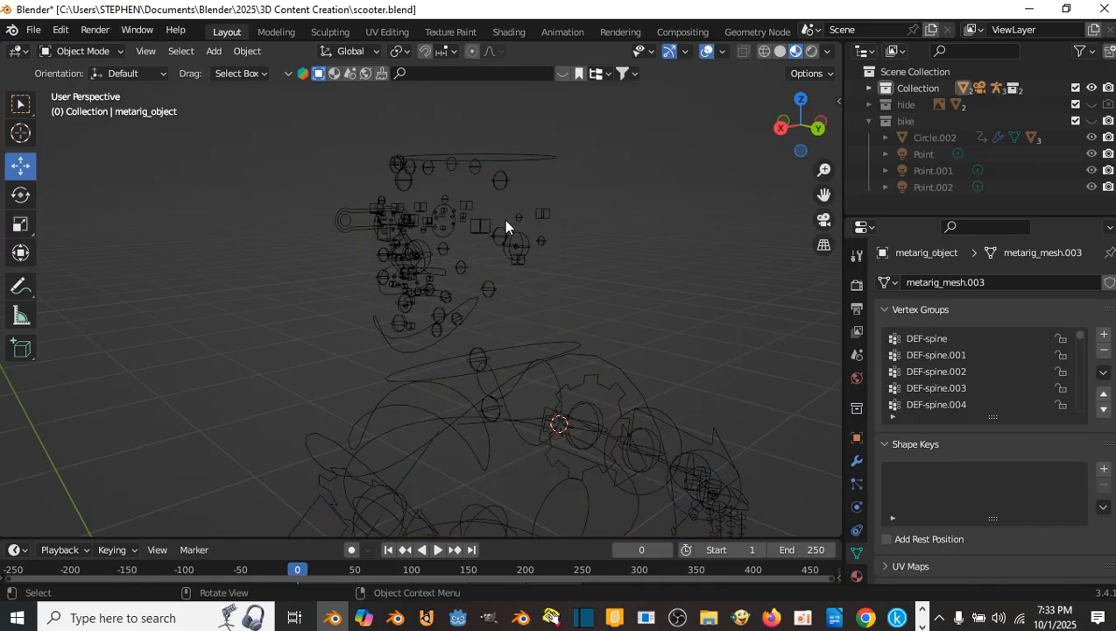
click(508, 161)
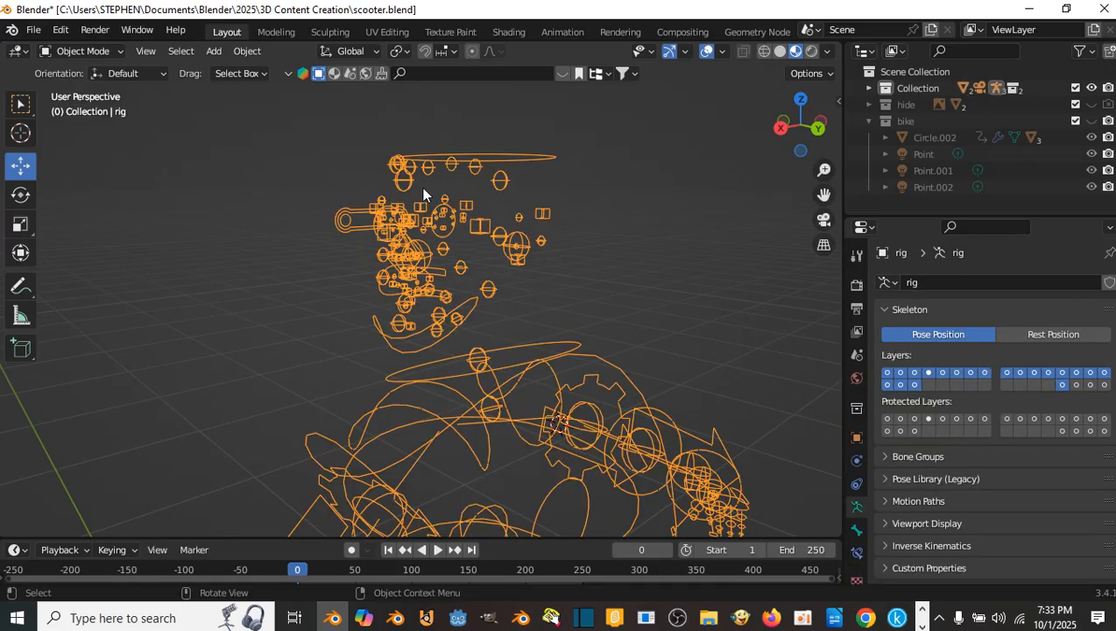
key(Tab)
scroll(512, 261, up, 3)
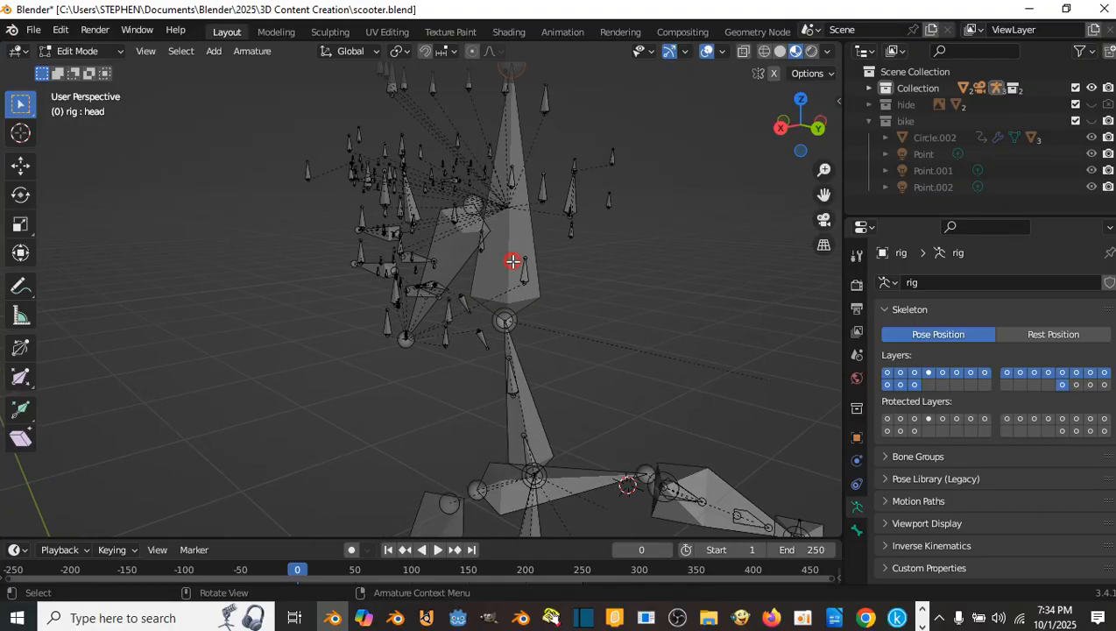
- Check the names and bone properties of the rig's head and neck bones
click(510, 241)
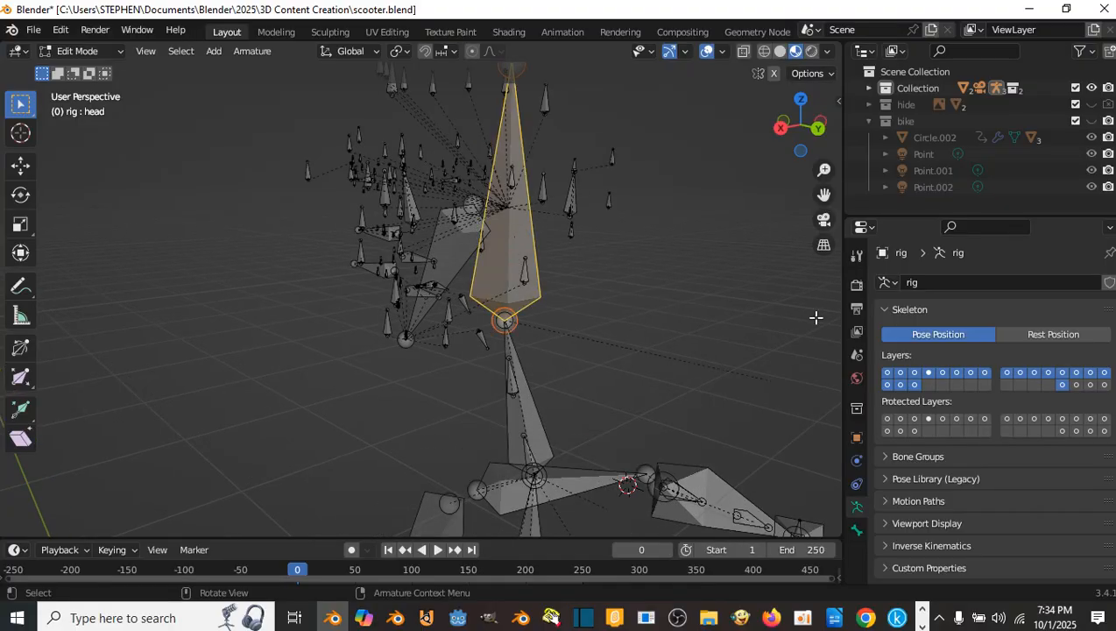
click(856, 530)
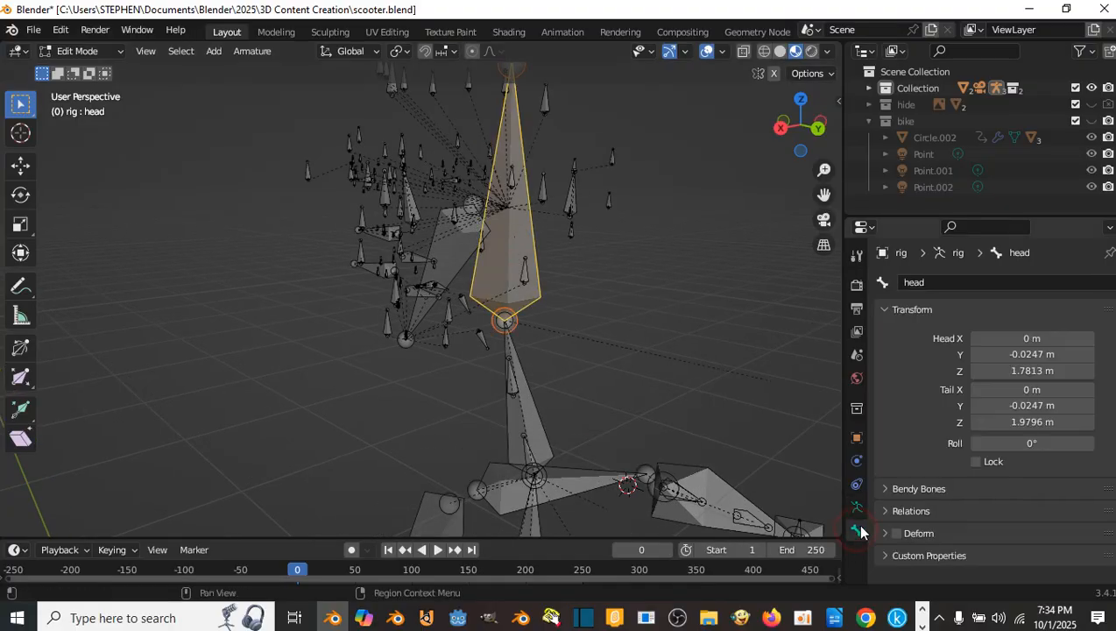
click(521, 388)
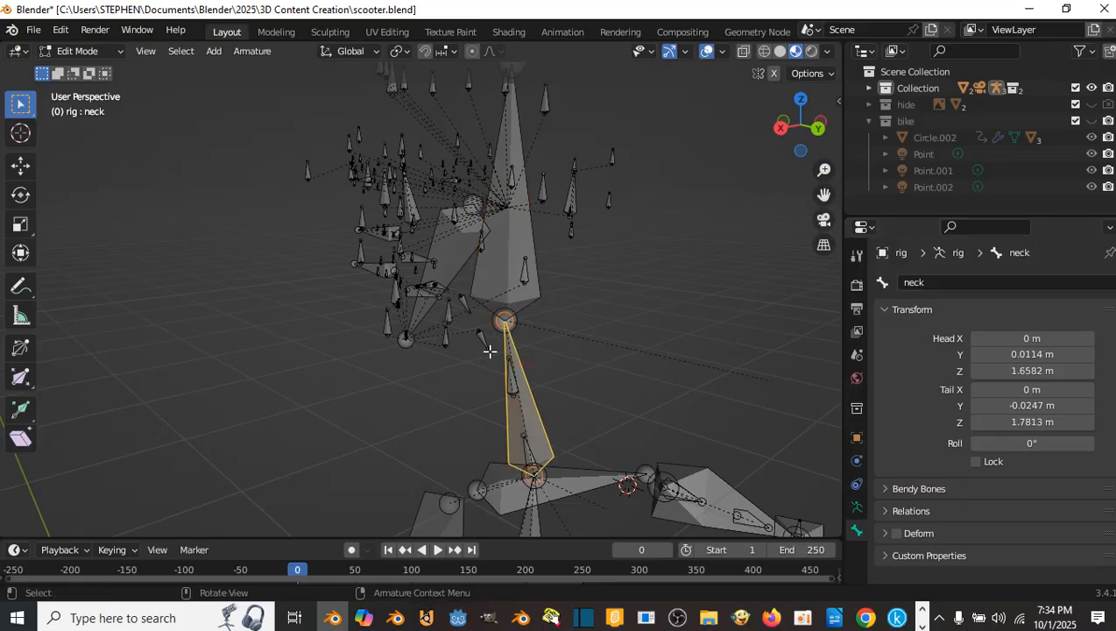
middle_drag(490, 348, 564, 298)
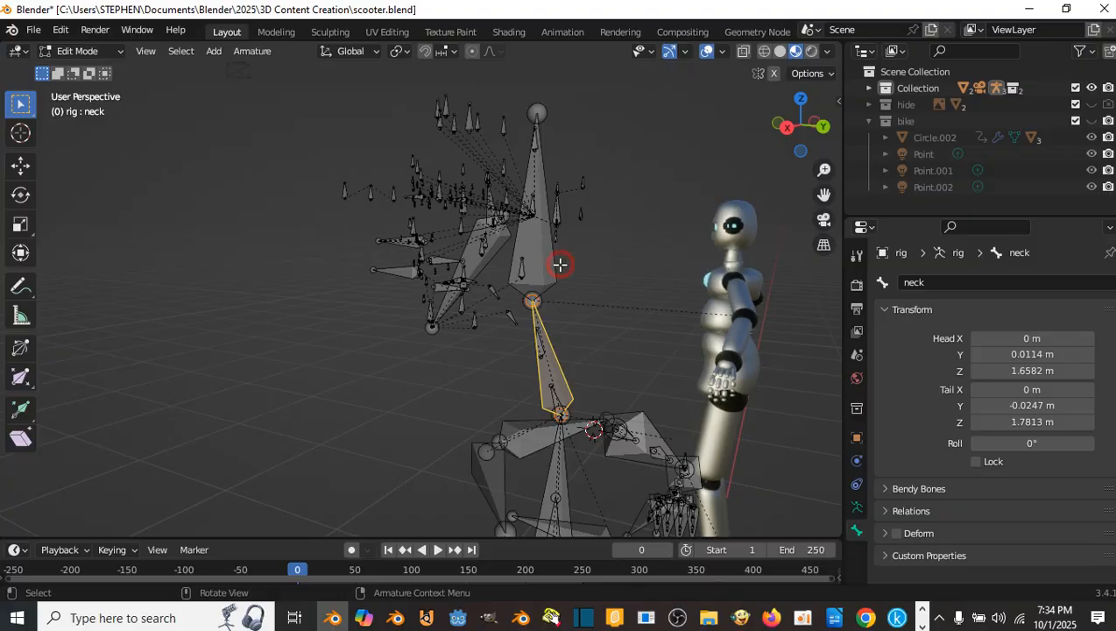
click(546, 266)
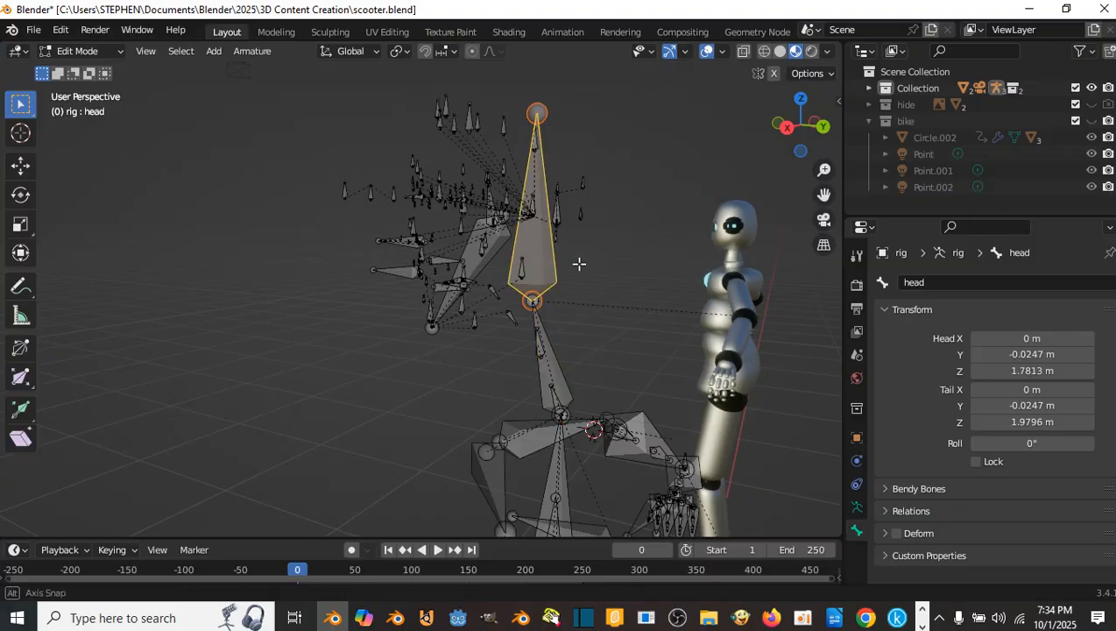
middle_drag(578, 262, 550, 264)
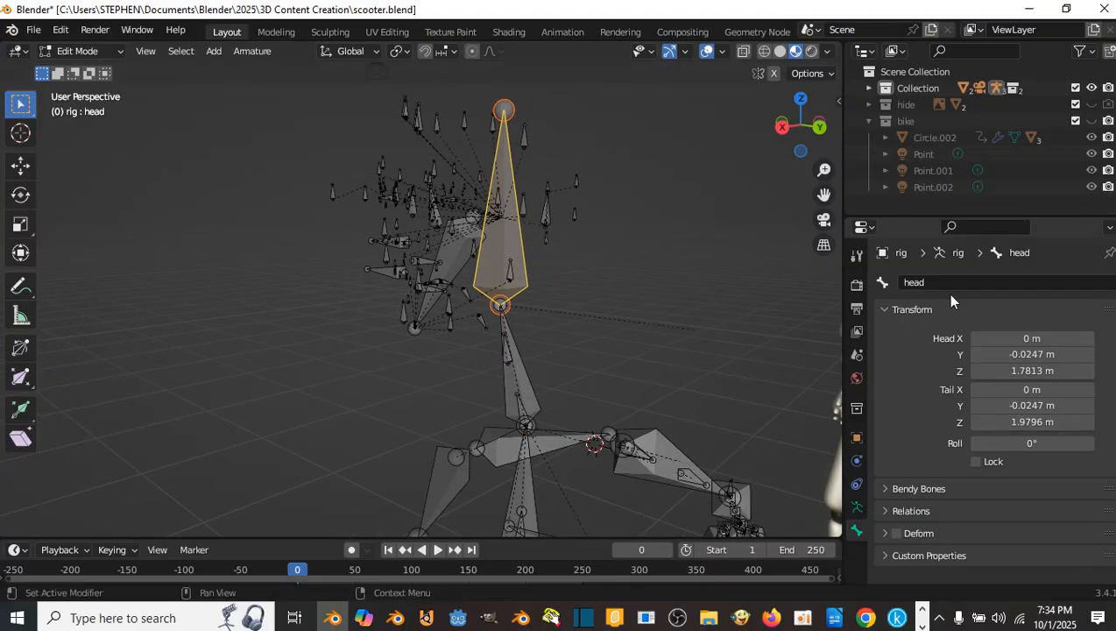
- Return the control rig to Object Mode and reveal all hidden objects
click(104, 53)
click(87, 70)
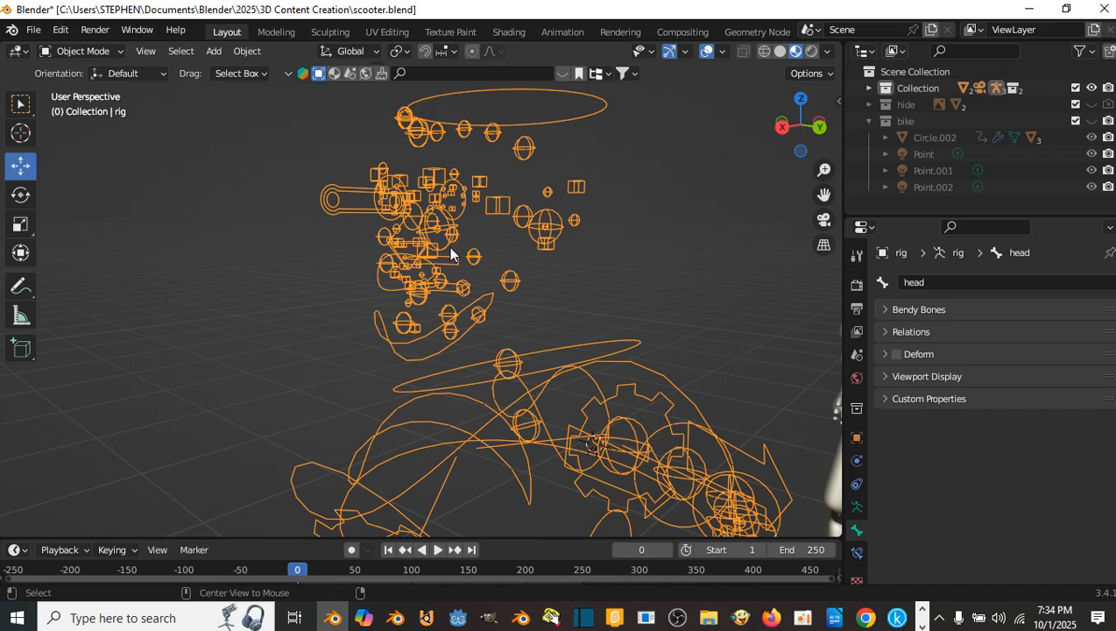
key(alt+h)
click(391, 147)
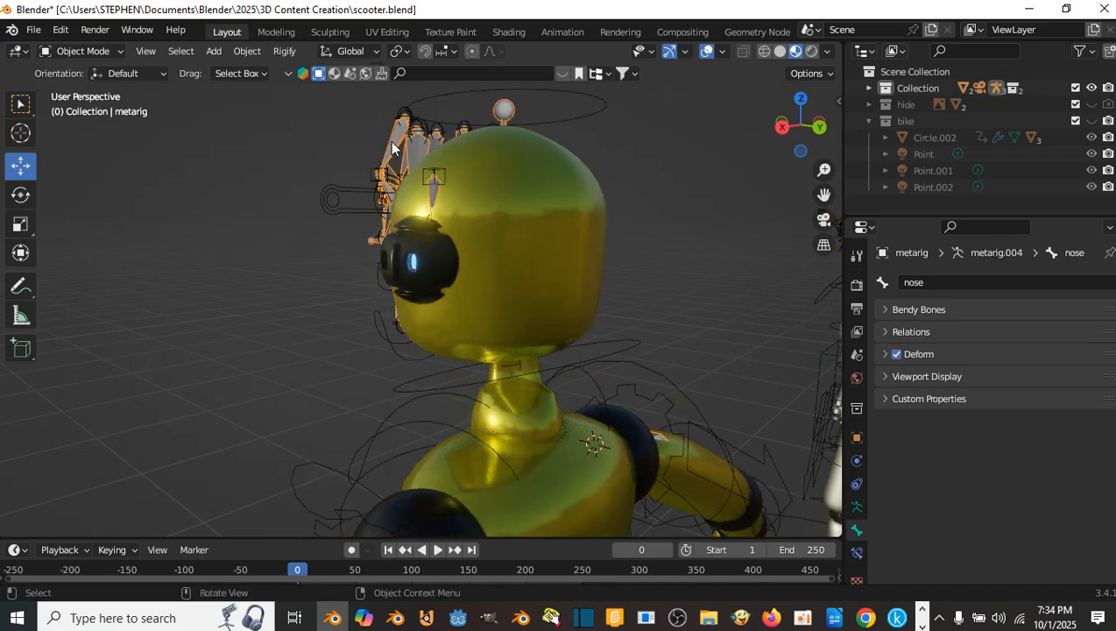
- Open the gold robot's body mesh in Edit Mode and bring DEF-spine.006 into view in its vertex group list
click(547, 207)
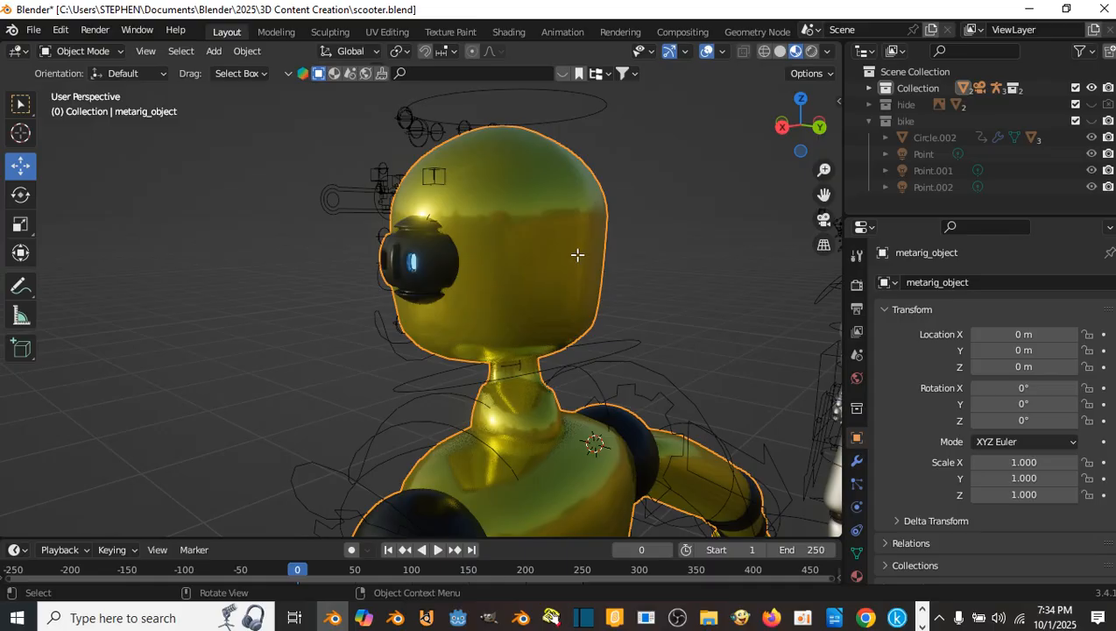
key(Tab)
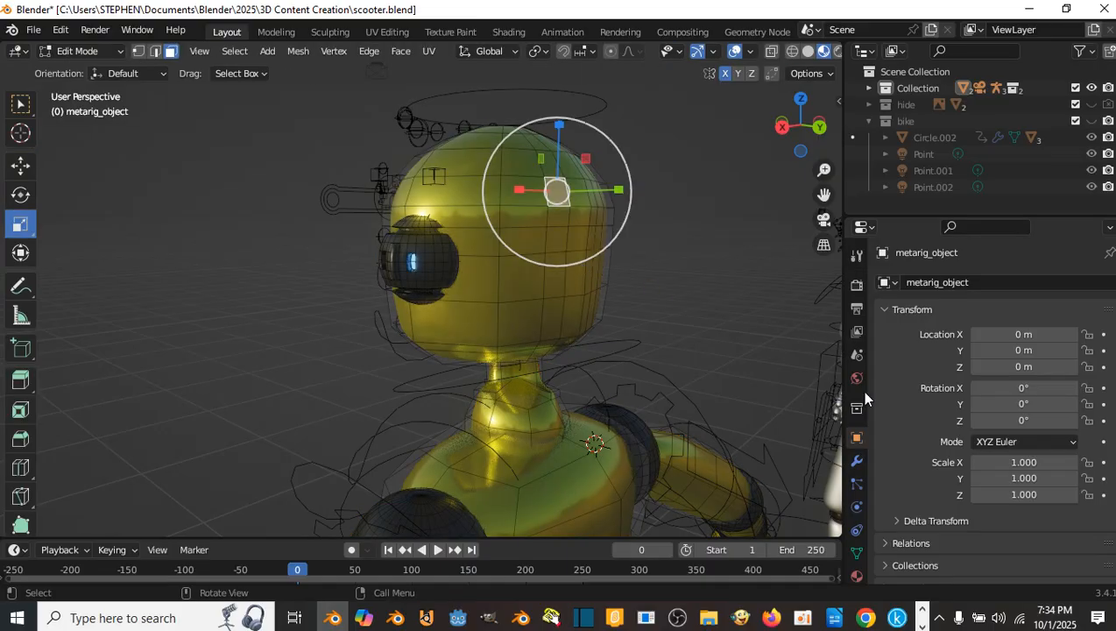
click(856, 552)
key(Tab)
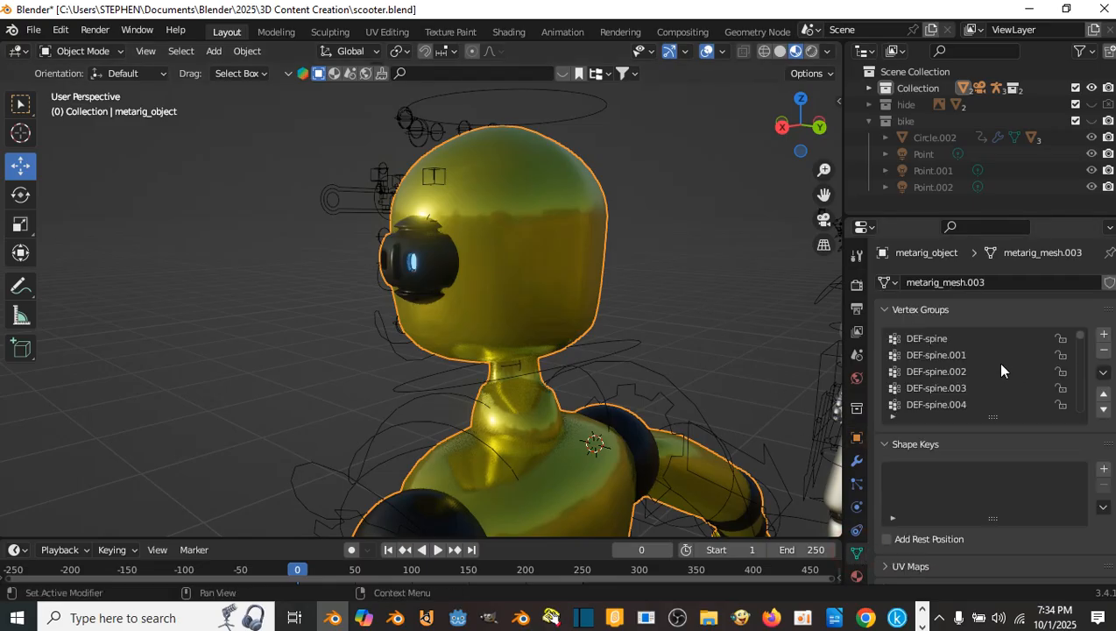
scroll(995, 346, down, 6)
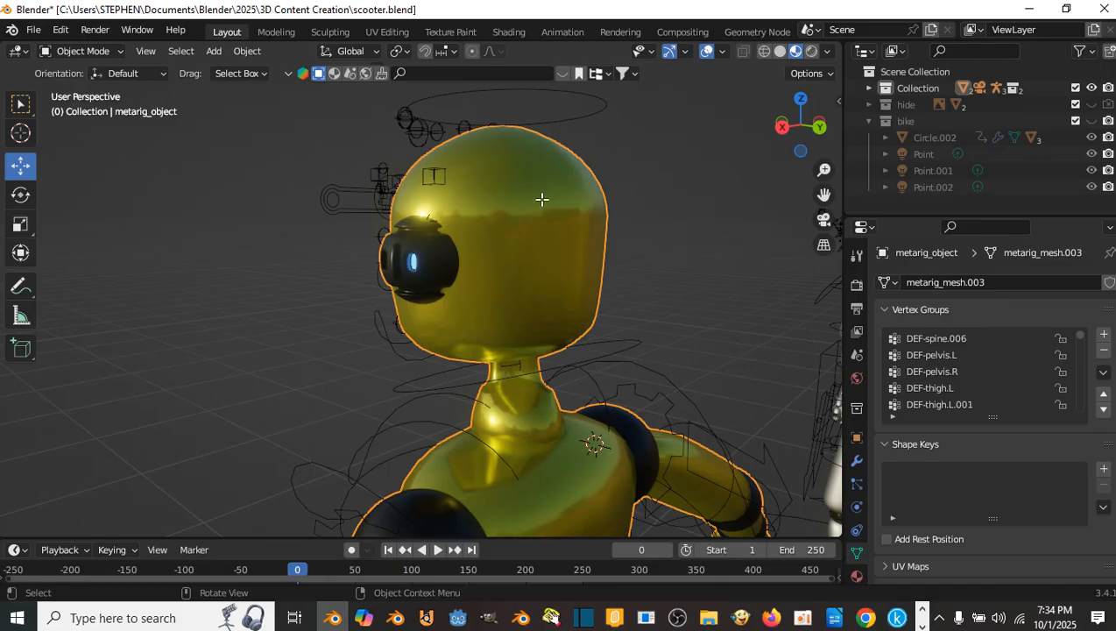
key(Tab)
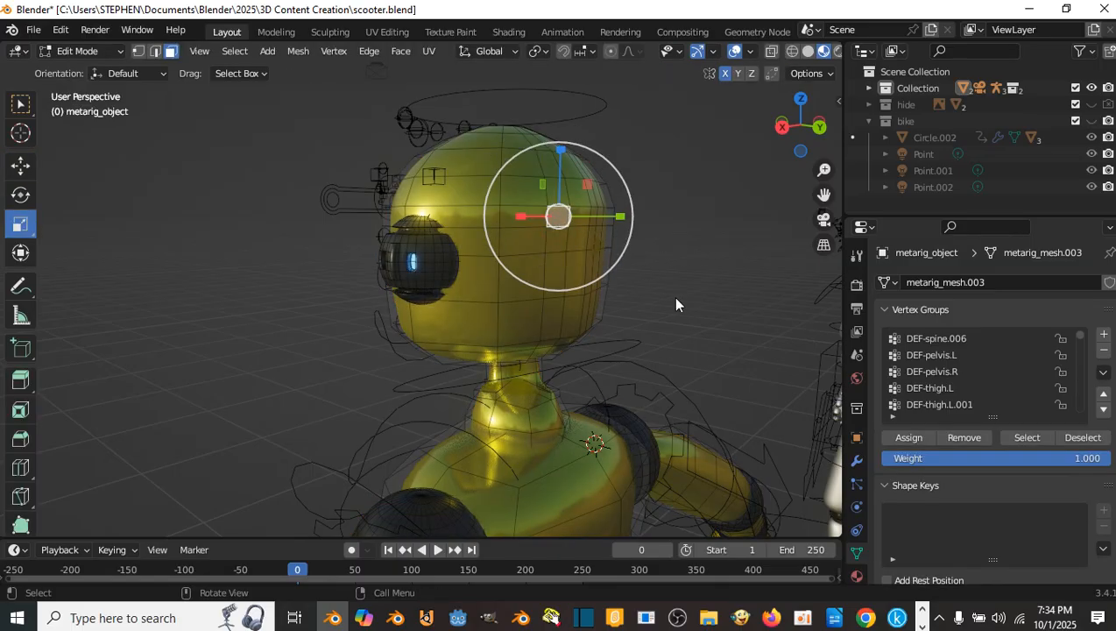
key(Tab)
scroll(686, 282, down, 4)
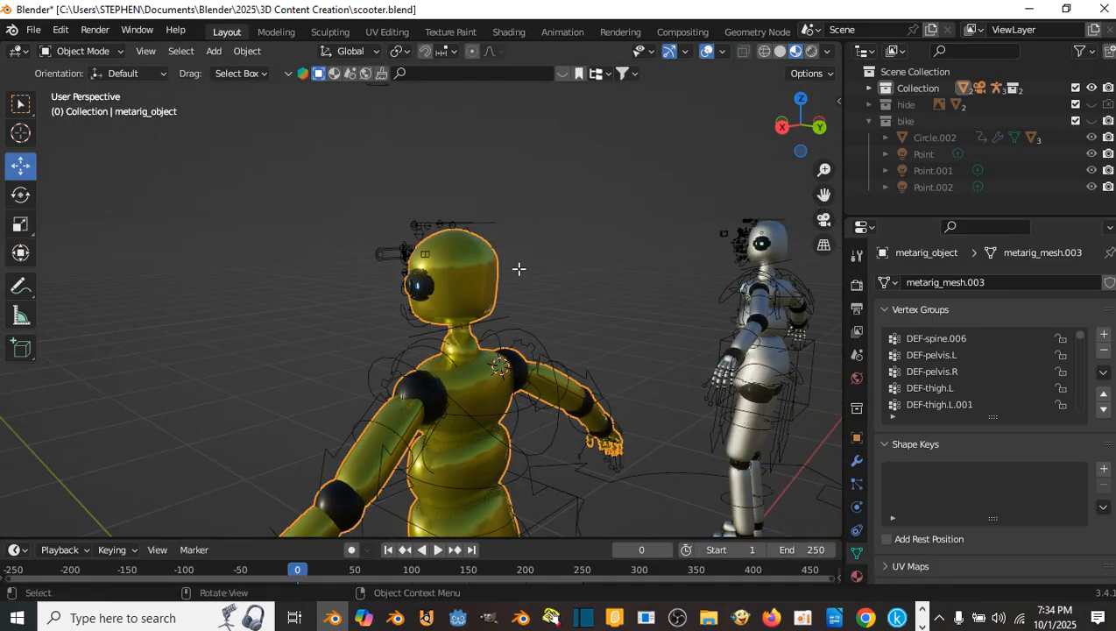
key(Tab)
scroll(518, 269, up, 4)
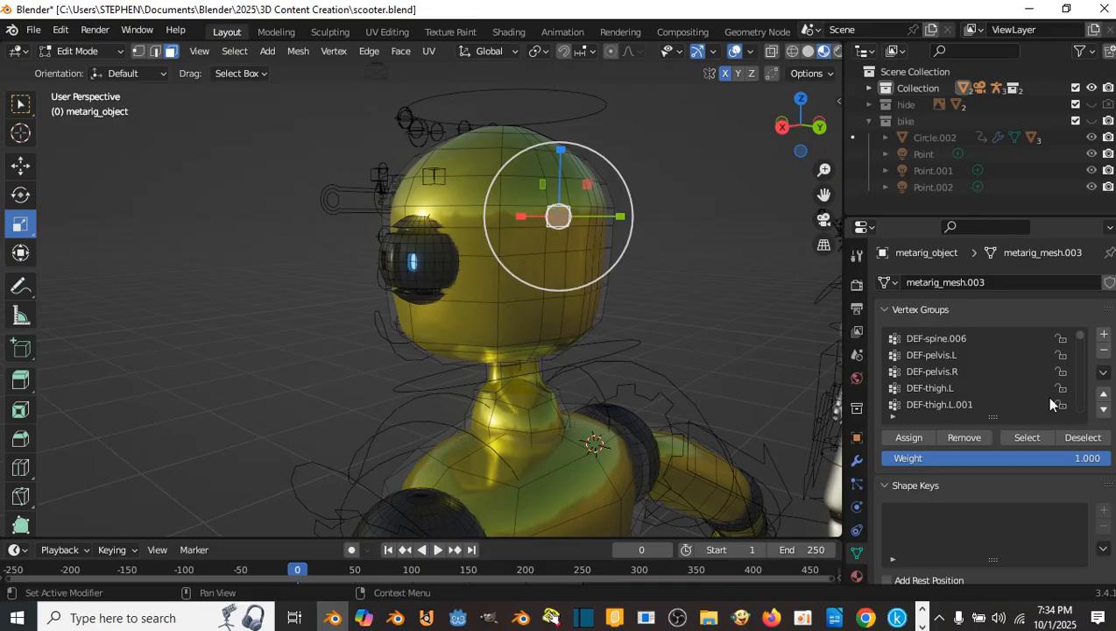
- Select the faces belonging to the DEF-thigh.R vertex group and inspect which part of the body they cover
scroll(1043, 395, down, 5)
click(974, 357)
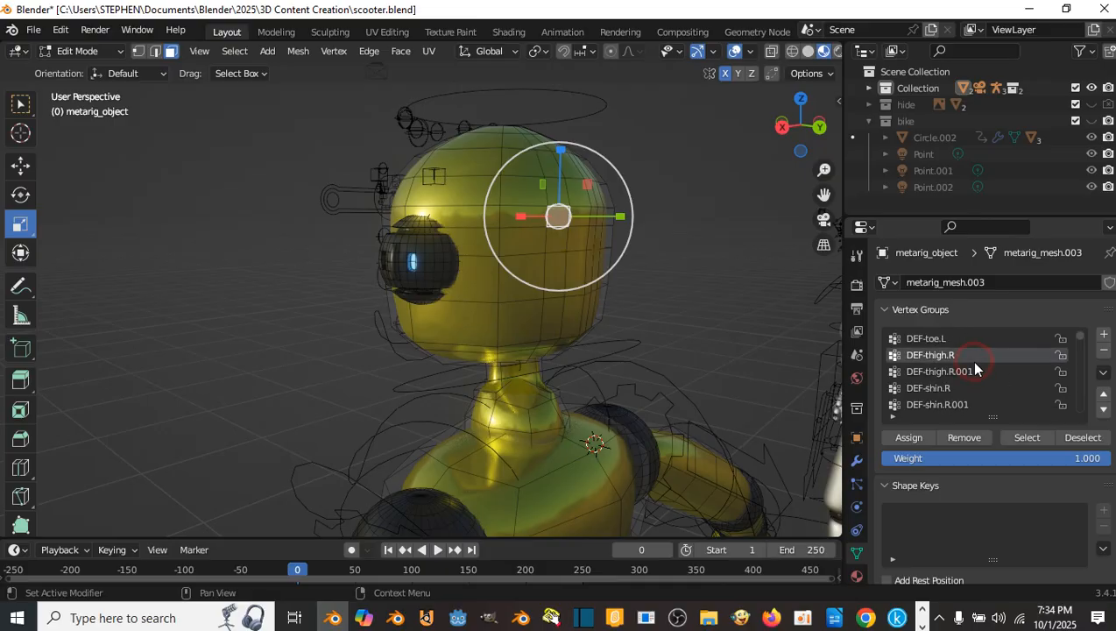
click(692, 298)
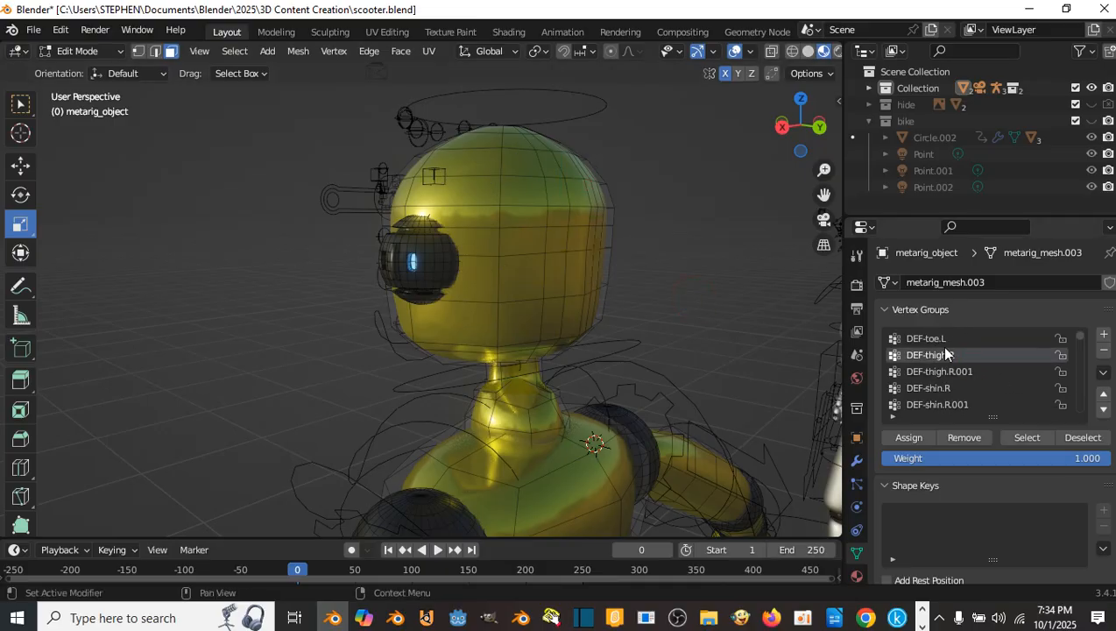
click(1029, 437)
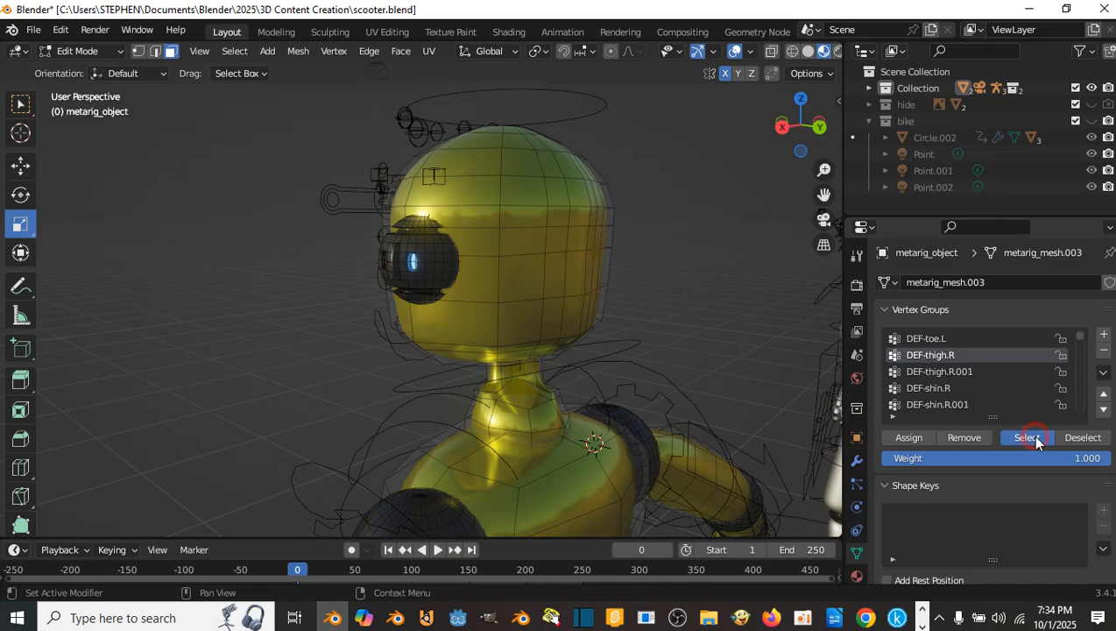
scroll(734, 304, down, 5)
shift+middle_drag(720, 254, 685, 105)
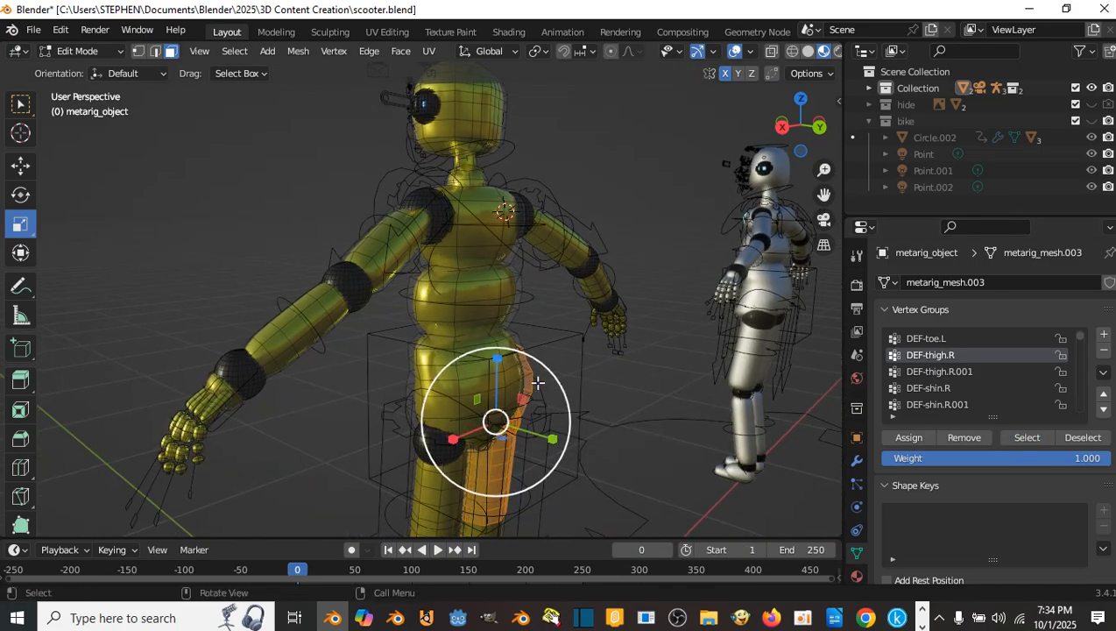
middle_drag(535, 382, 458, 380)
middle_drag(505, 322, 526, 337)
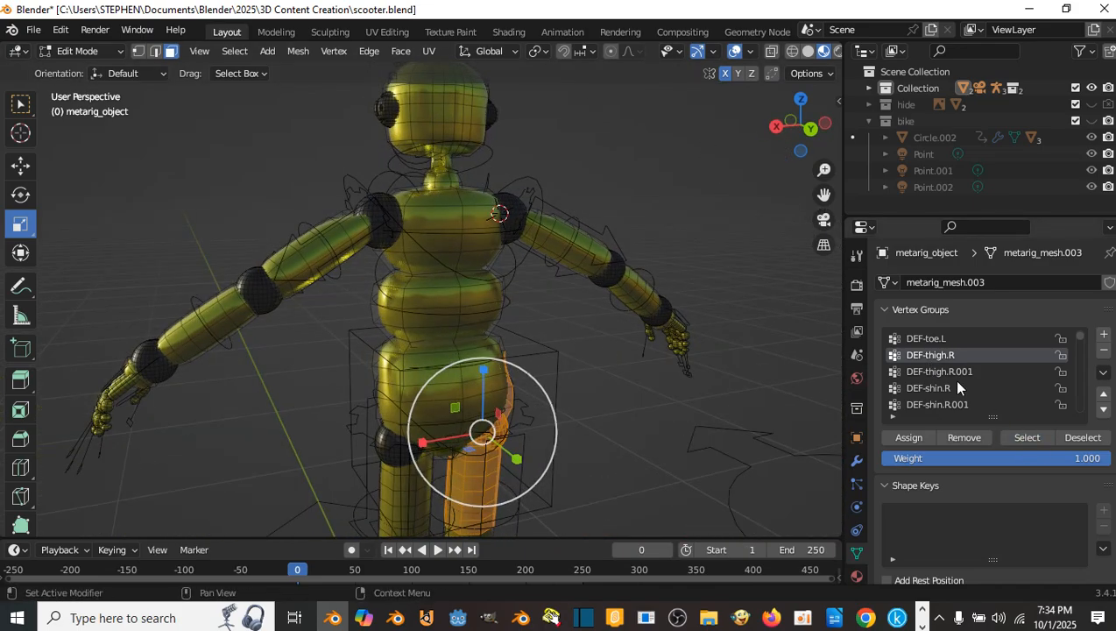
- Deselect the thigh faces, find DEF-forehead.L among the vertex groups and check the faces it selects on the head
scroll(911, 374, down, 5)
scroll(940, 373, down, 10)
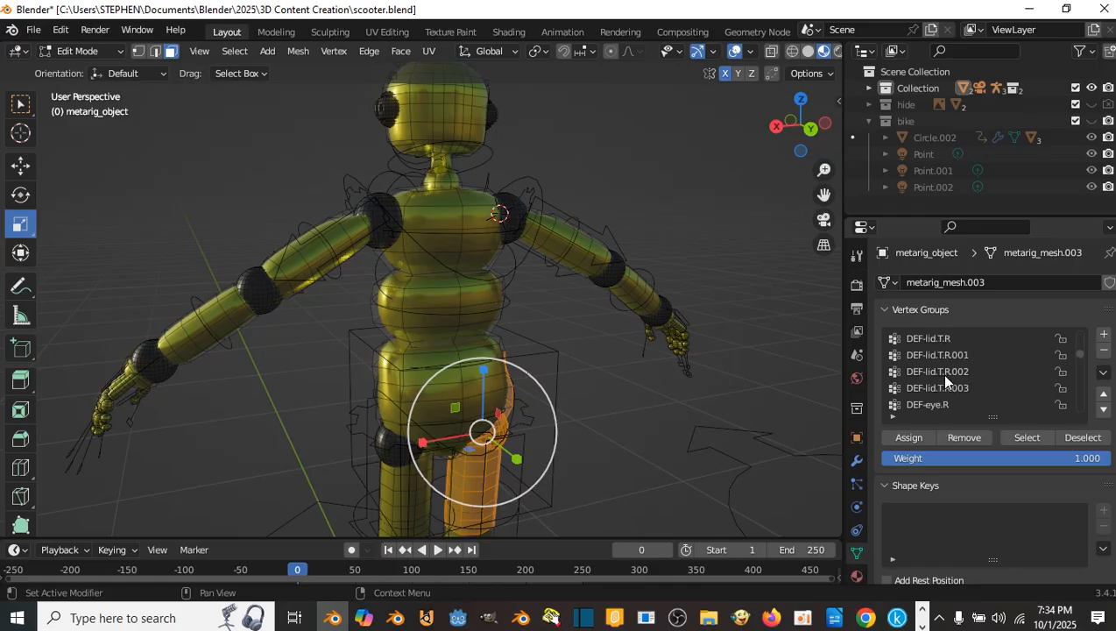
scroll(944, 377, up, 3)
scroll(944, 378, down, 10)
scroll(944, 380, down, 10)
scroll(944, 378, down, 8)
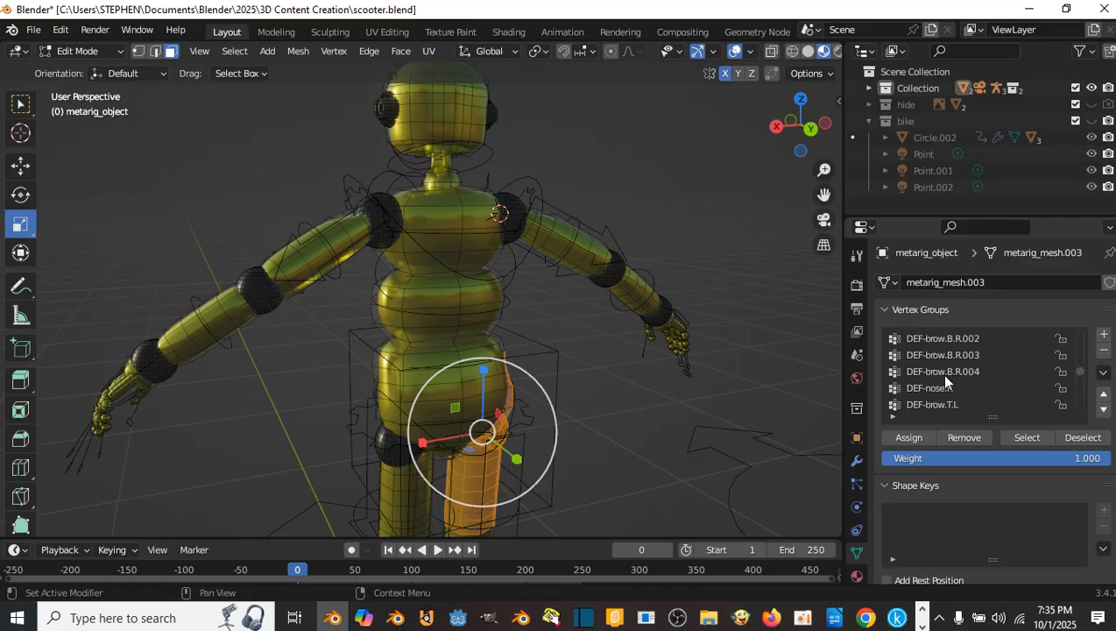
scroll(944, 378, down, 3)
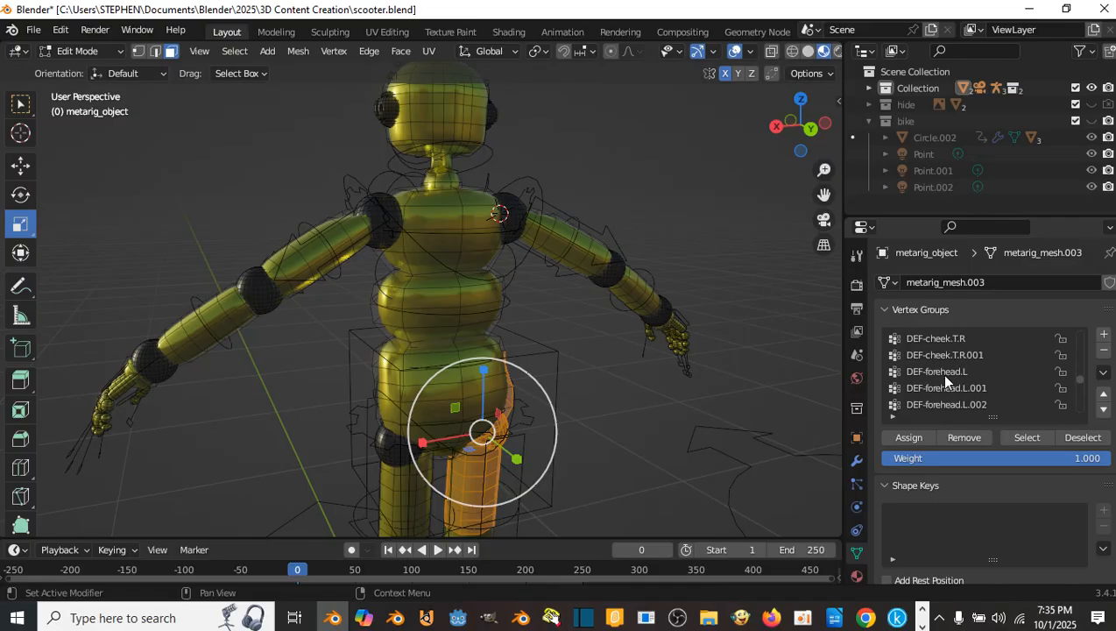
click(942, 354)
click(786, 277)
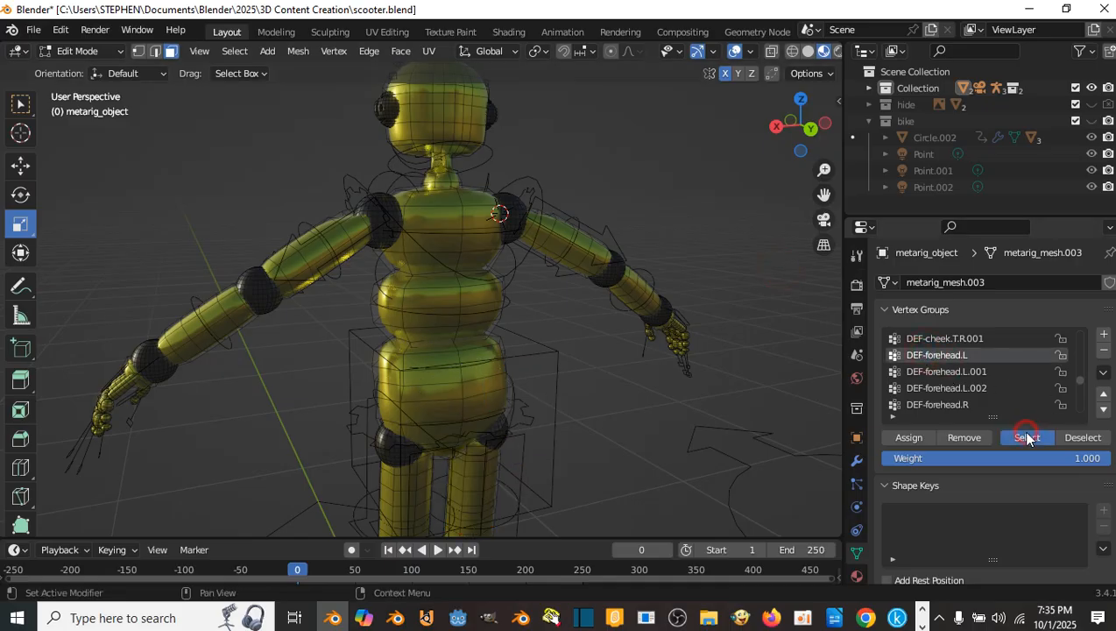
middle_drag(572, 166, 657, 276)
- Select the faces of the DEF-hand.L vertex group, inspect them on the wrist and clear the selection
scroll(980, 389, down, 5)
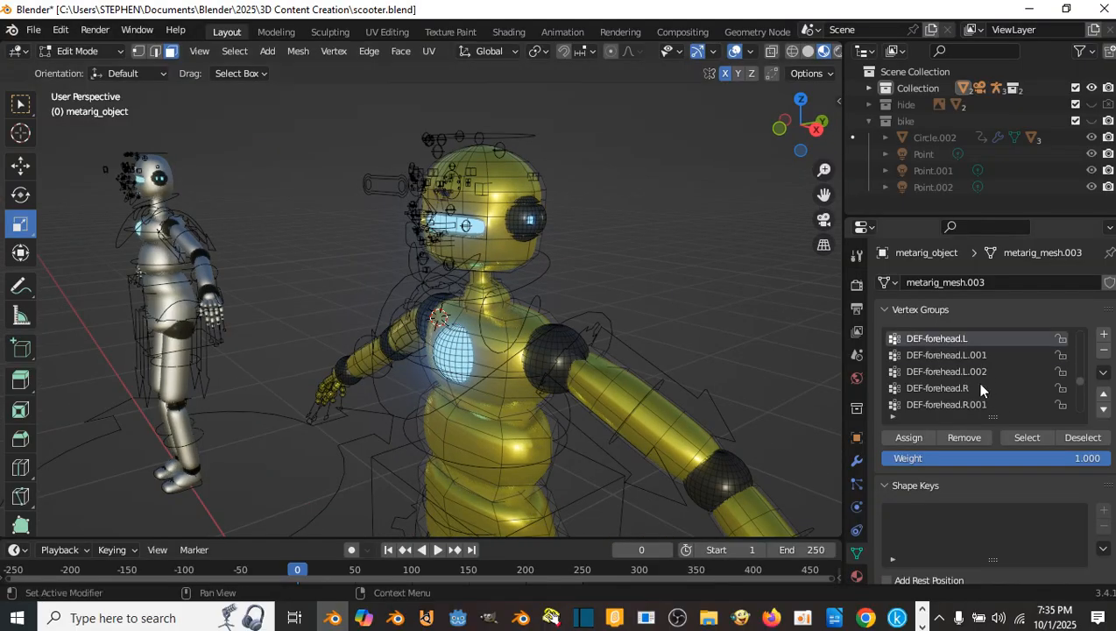
scroll(967, 382, down, 4)
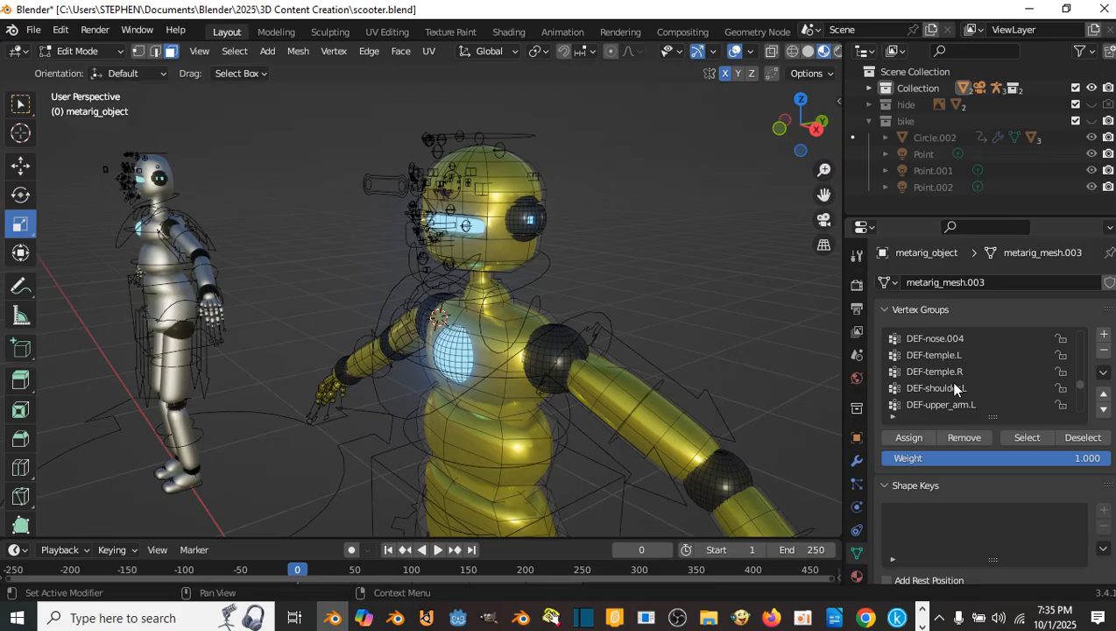
scroll(954, 383, down, 6)
click(936, 372)
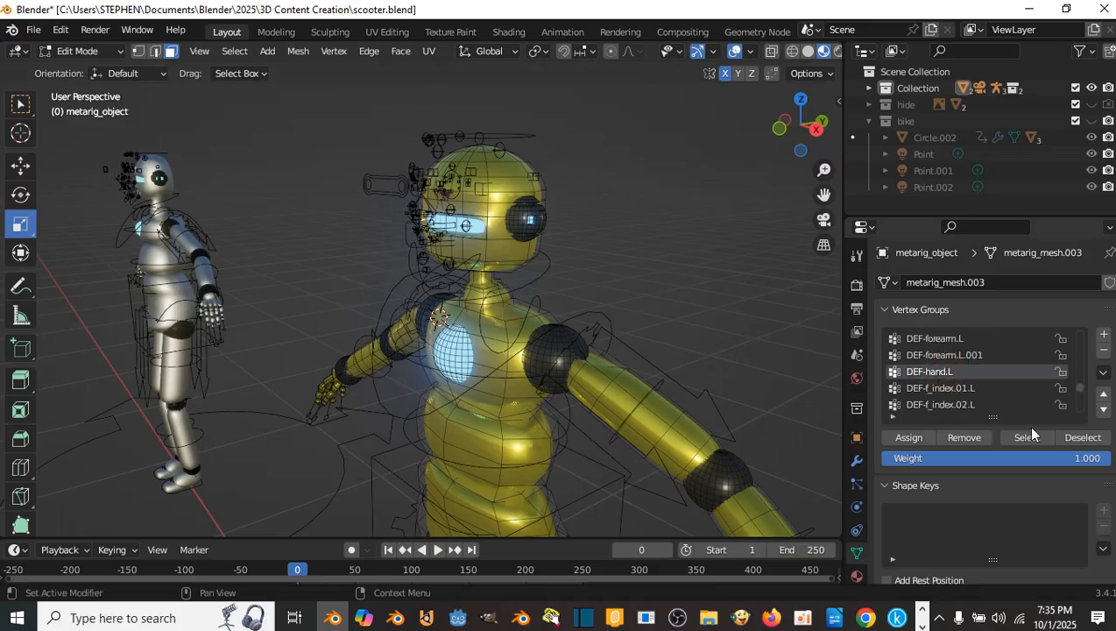
scroll(652, 296, down, 3)
middle_drag(653, 296, 675, 297)
scroll(682, 361, up, 2)
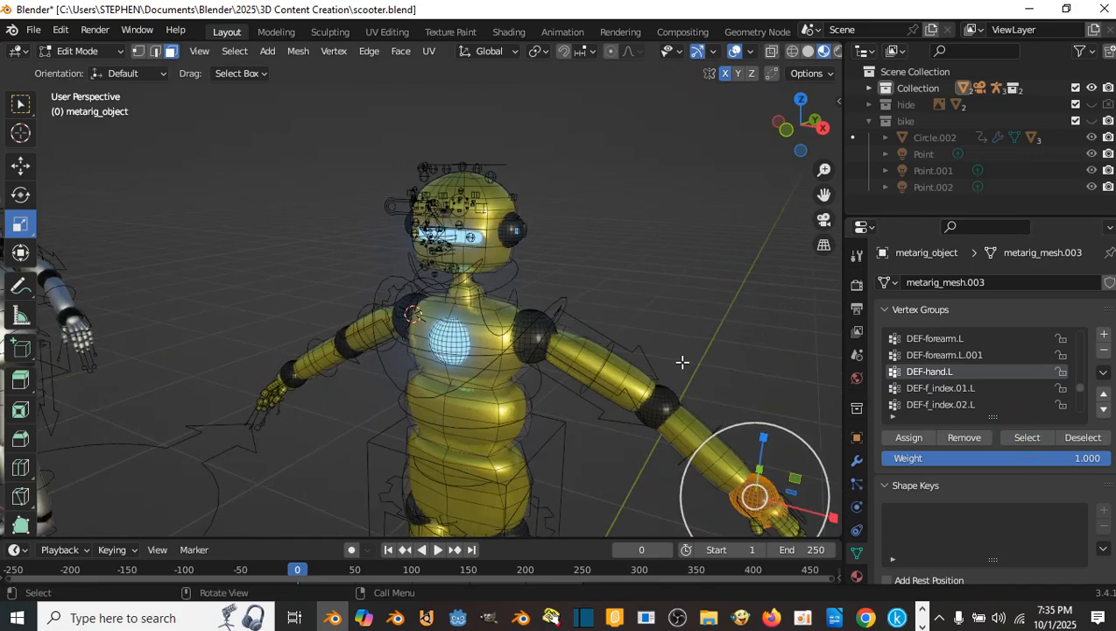
shift+middle_drag(682, 361, 585, 283)
click(747, 287)
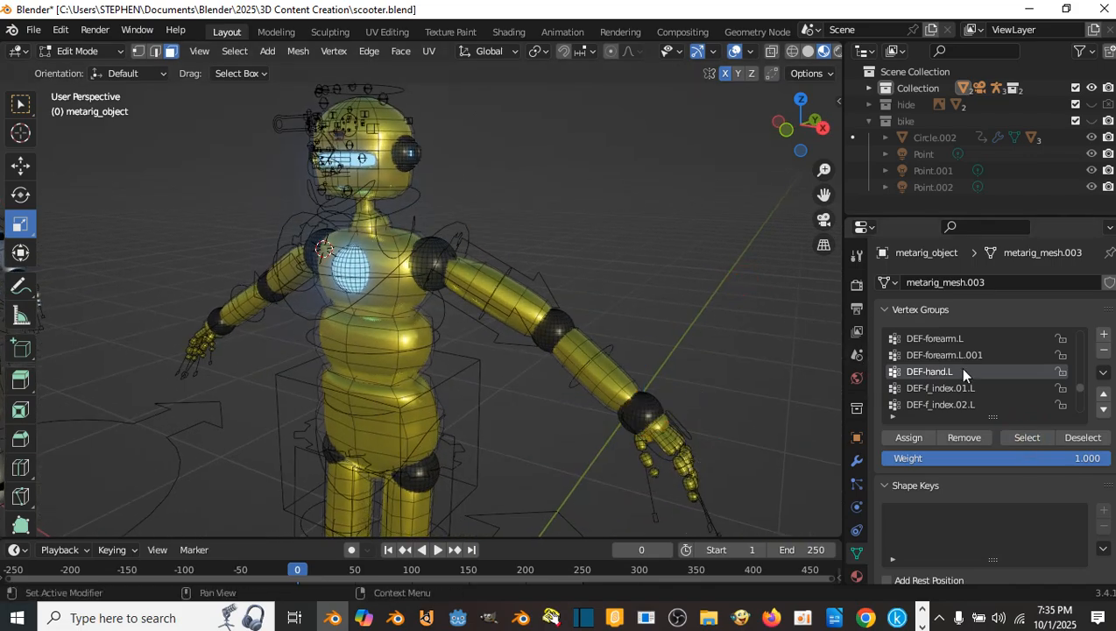
- Look through the remaining vertex groups down to DEF-breast.R and examine the robot's head from the side
scroll(945, 366, down, 7)
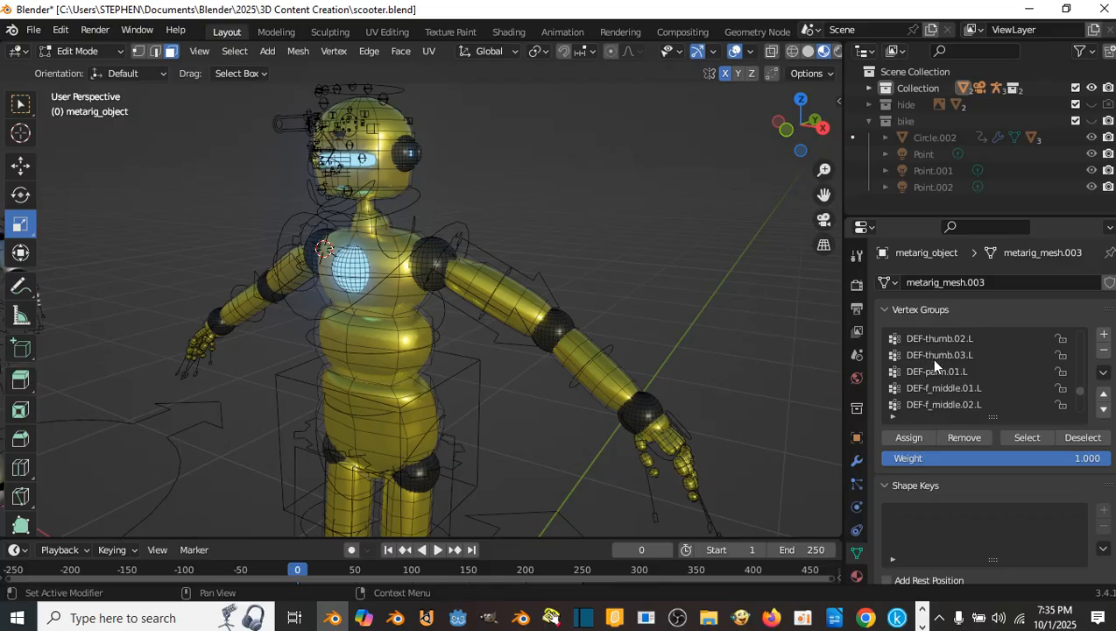
scroll(955, 378, down, 7)
scroll(956, 381, down, 2)
scroll(954, 382, down, 6)
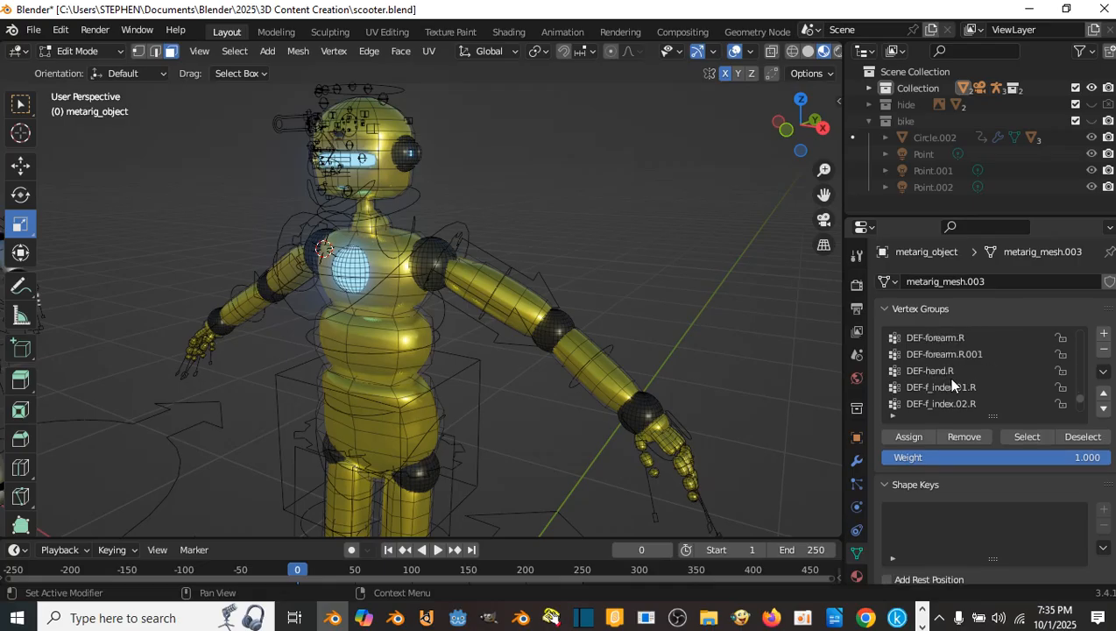
scroll(951, 385, down, 6)
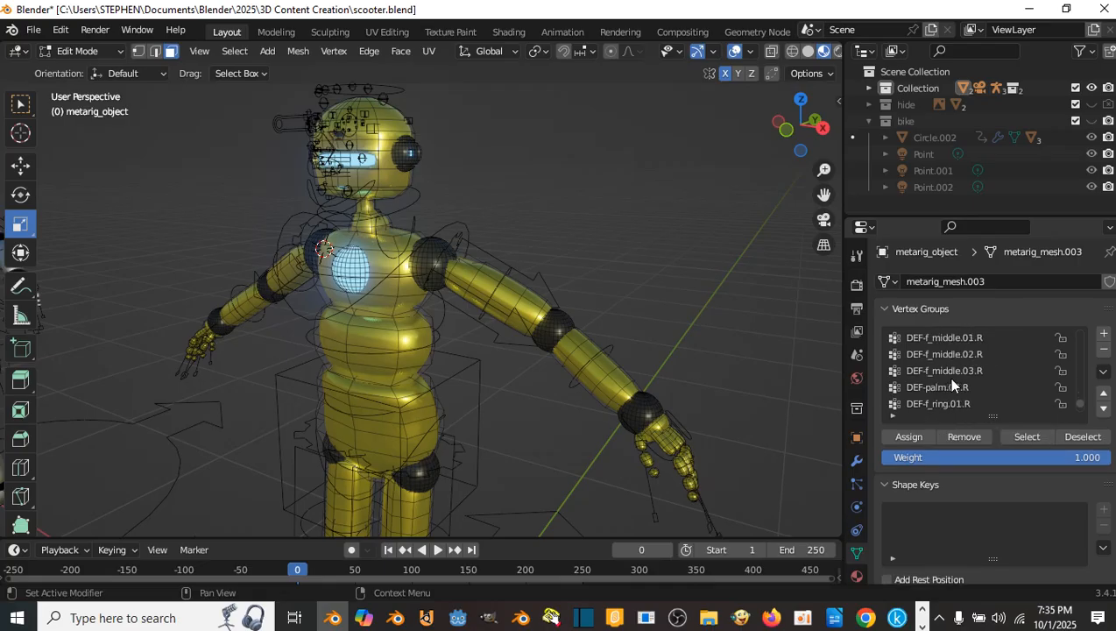
scroll(952, 380, down, 5)
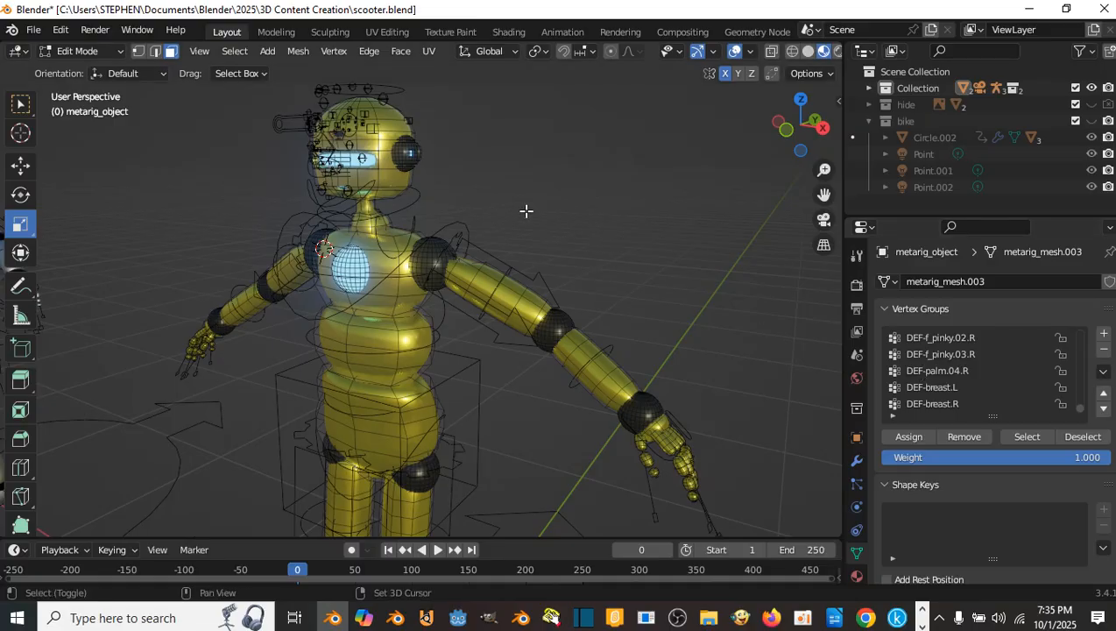
middle_drag(525, 209, 445, 194)
scroll(414, 177, up, 2)
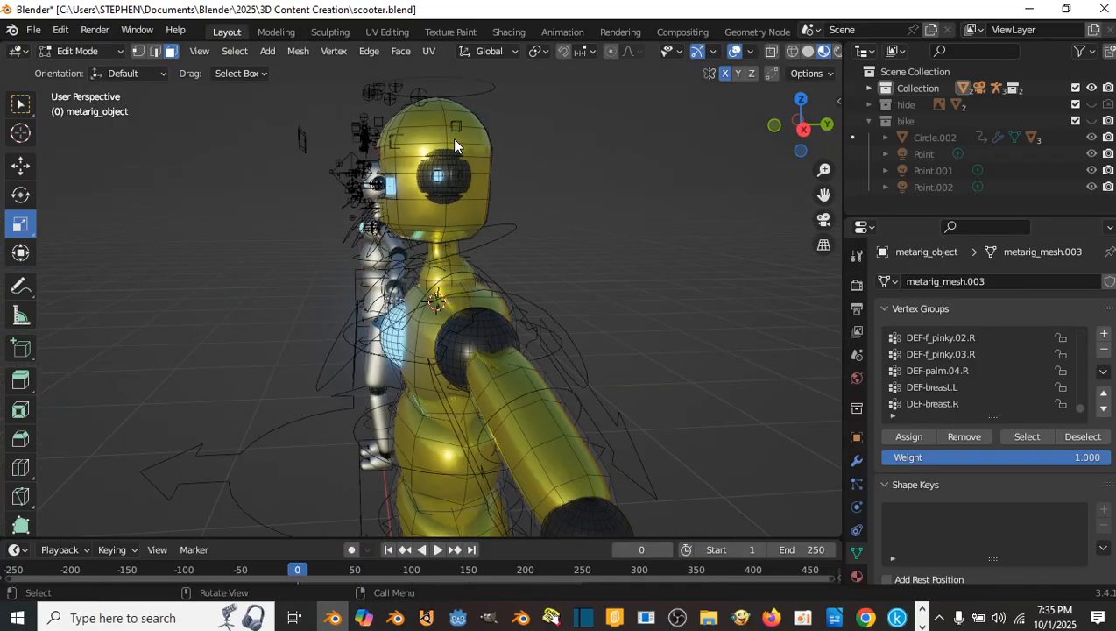
- Leave the body mesh's Edit Mode and return it to Object Mode
key(Tab)
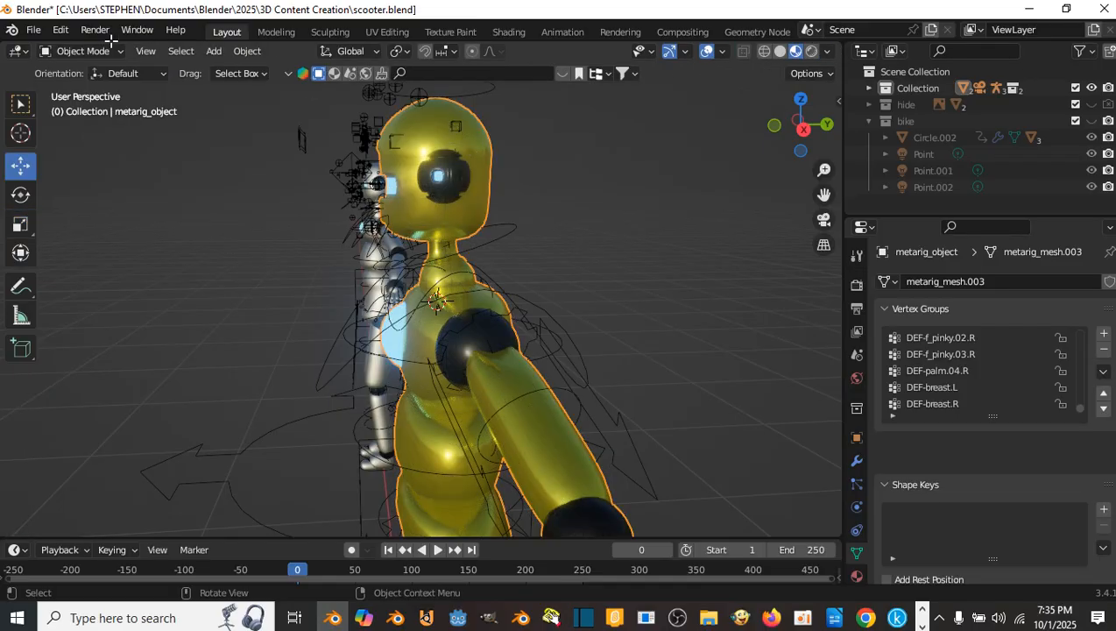
key(Tab)
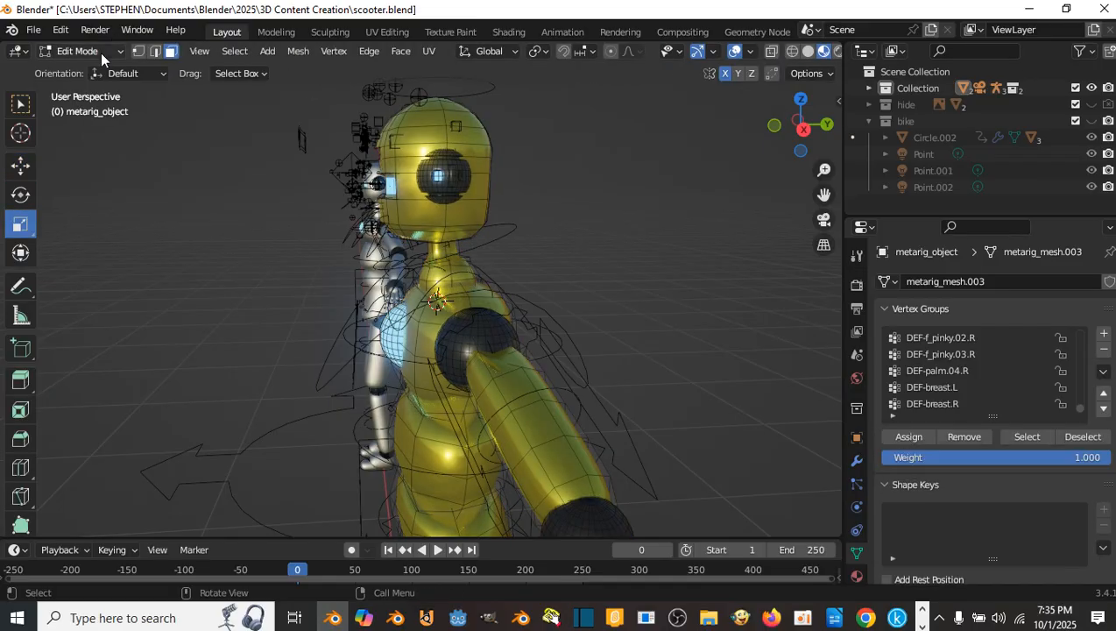
click(99, 53)
key(Tab)
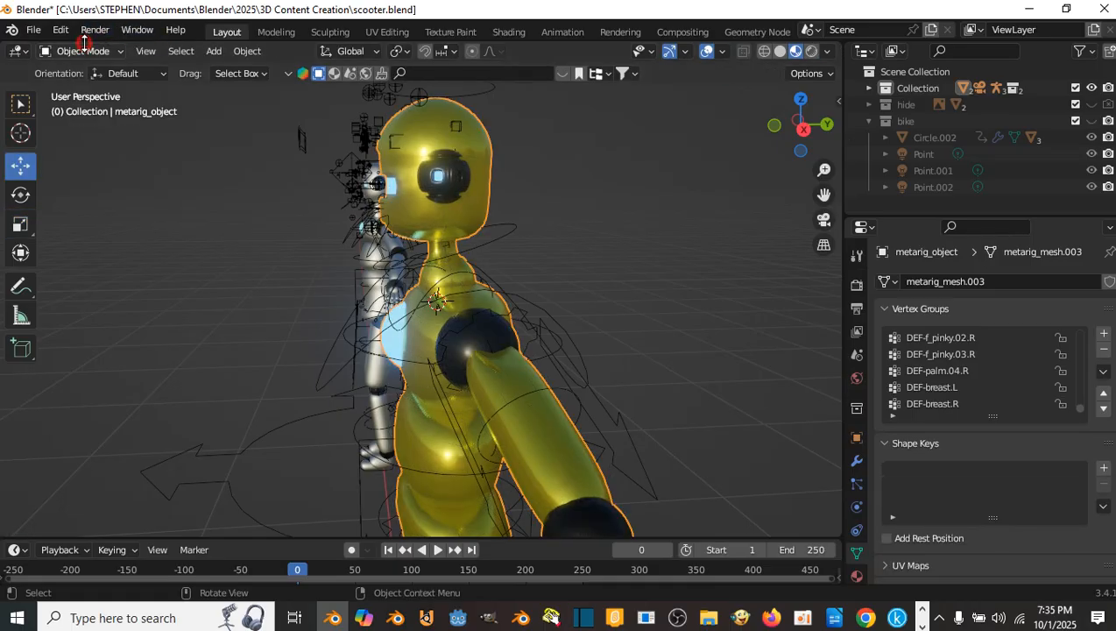
click(86, 53)
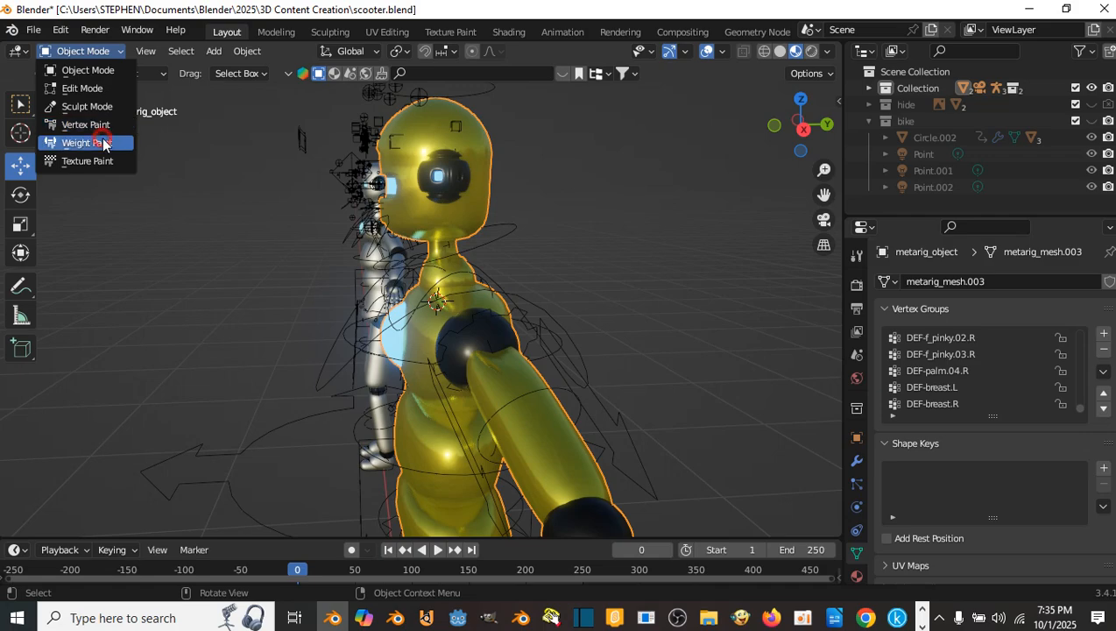
mouse_move(426, 124)
shift+middle_down()
mouse_move(447, 215)
mouse_move(324, 214)
mouse_move(398, 229)
shift+middle_up()
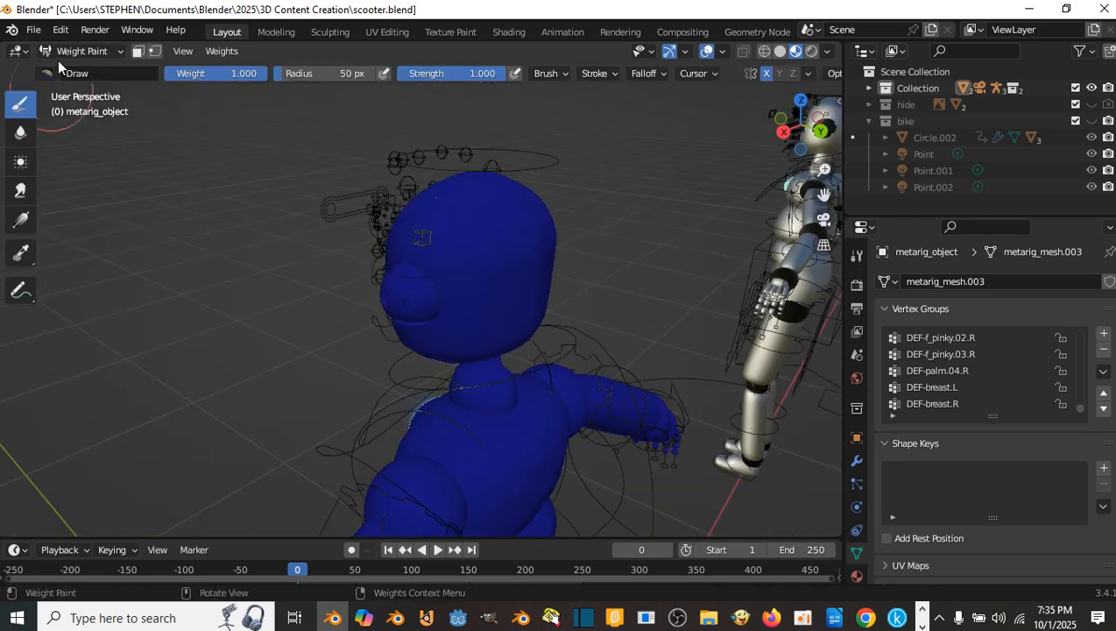
click(79, 51)
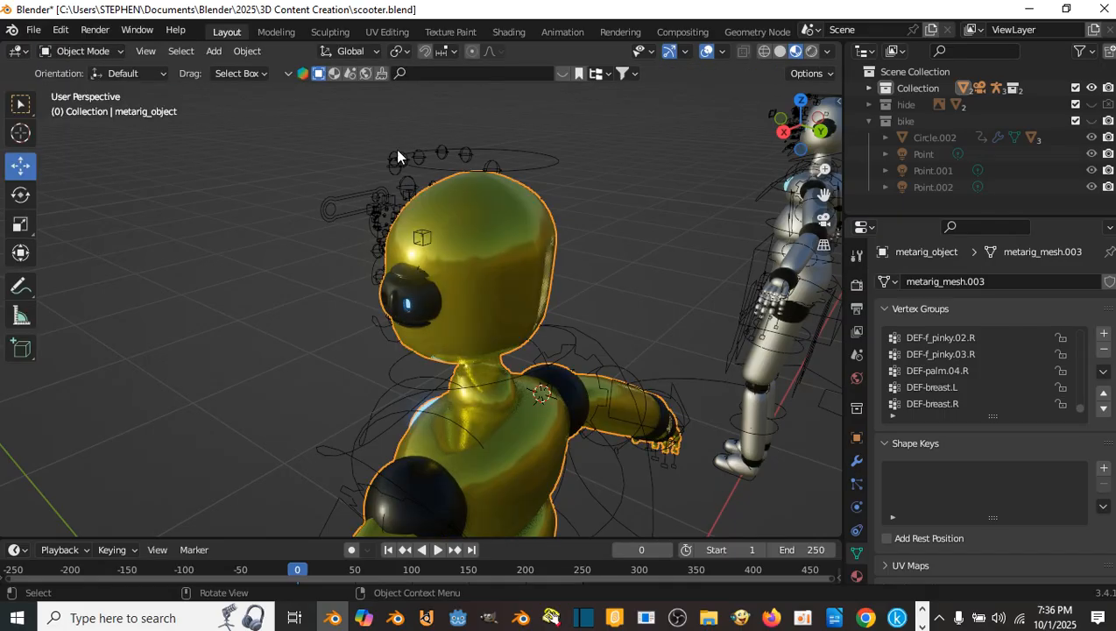
- Put the gold robot's control rig in Pose Mode and select its head control
click(397, 156)
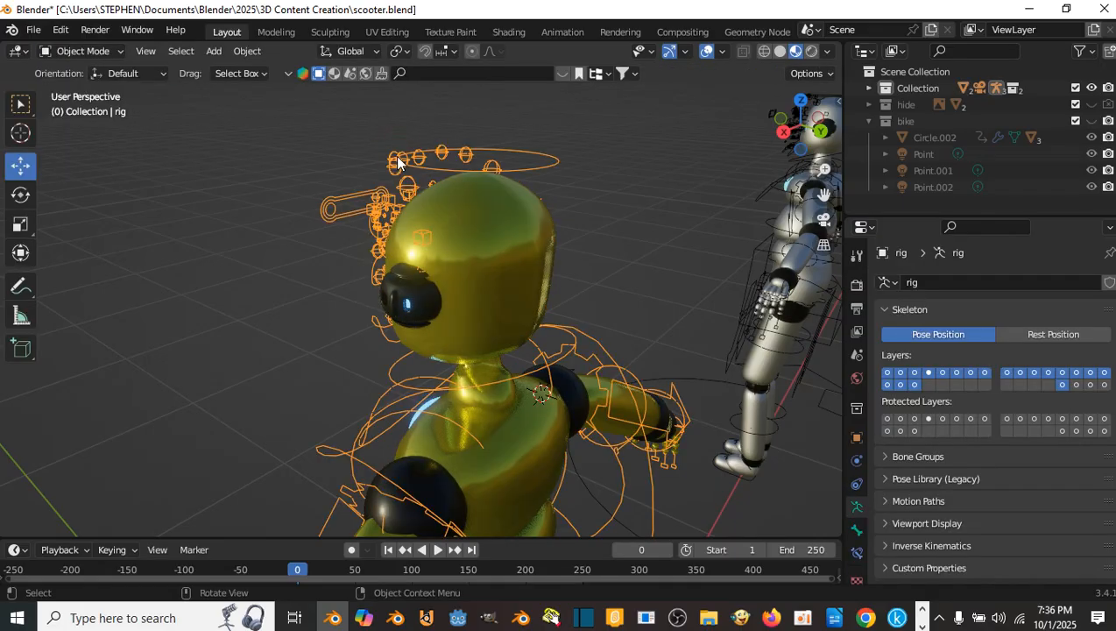
click(80, 50)
click(84, 106)
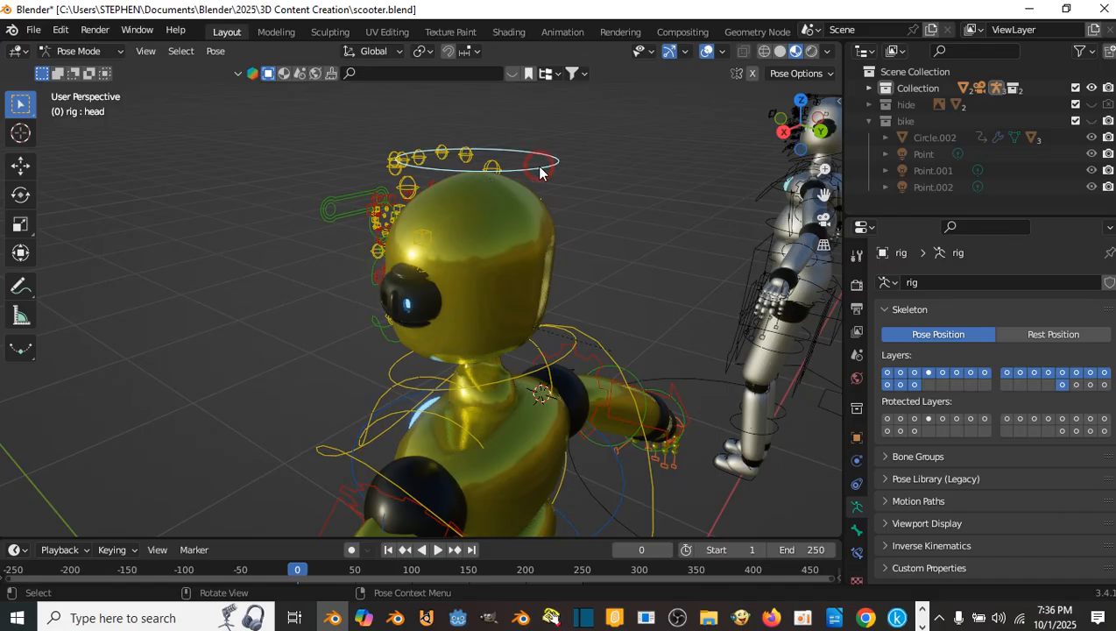
middle_drag(536, 157, 535, 161)
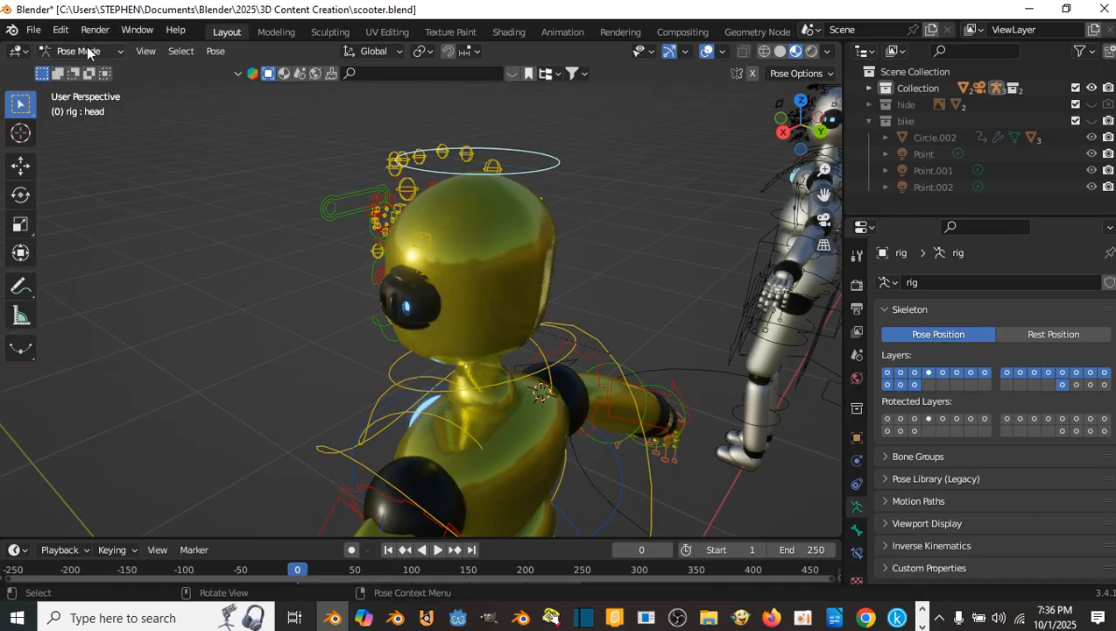
- Return the rig to Object Mode, add the body mesh to the selection as active object and switch it to Weight Paint mode
shift+drag(489, 197, 497, 209)
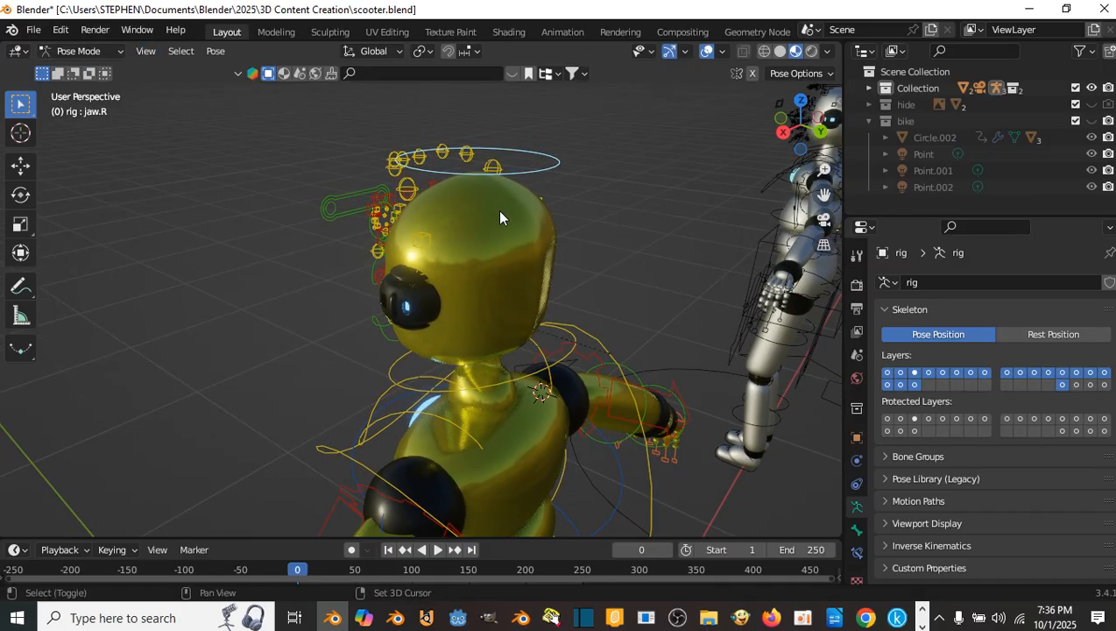
click(79, 51)
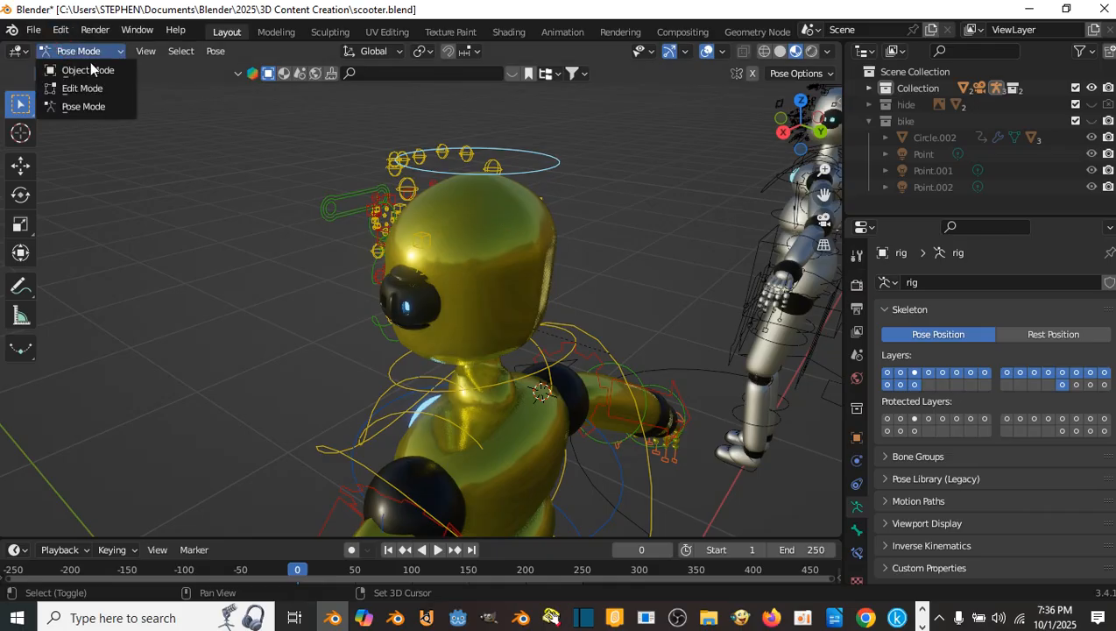
click(80, 68)
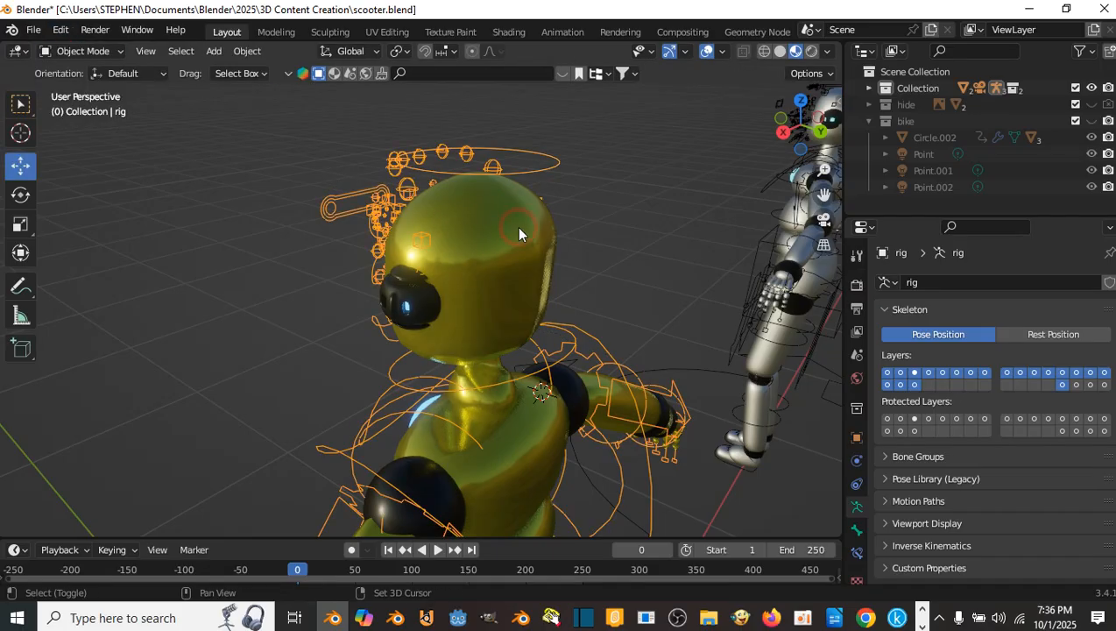
shift+click(518, 228)
click(79, 50)
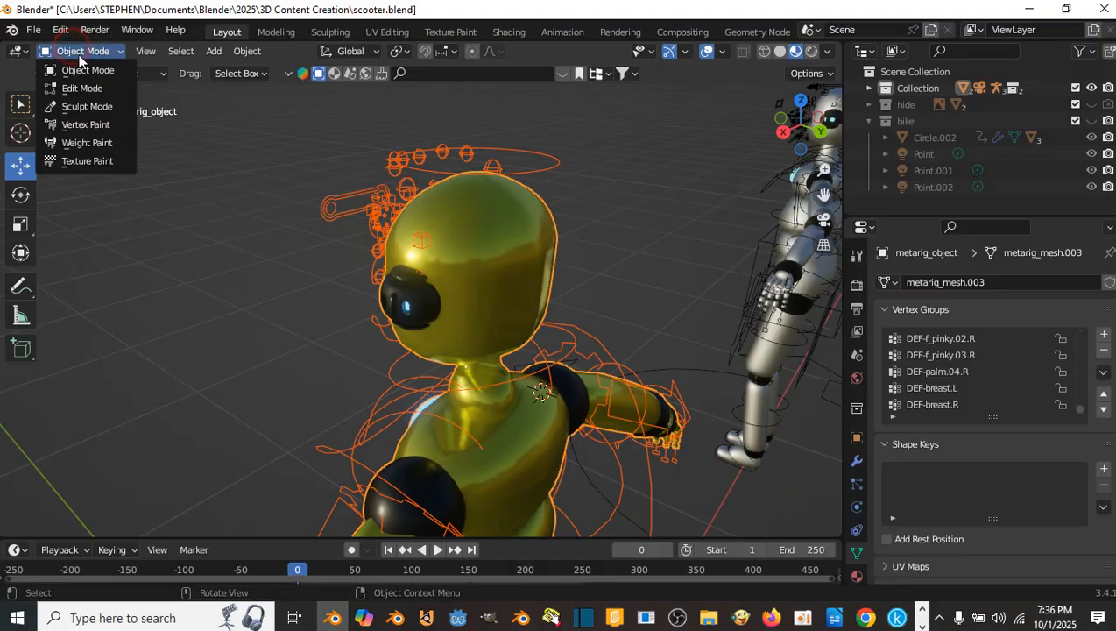
click(84, 142)
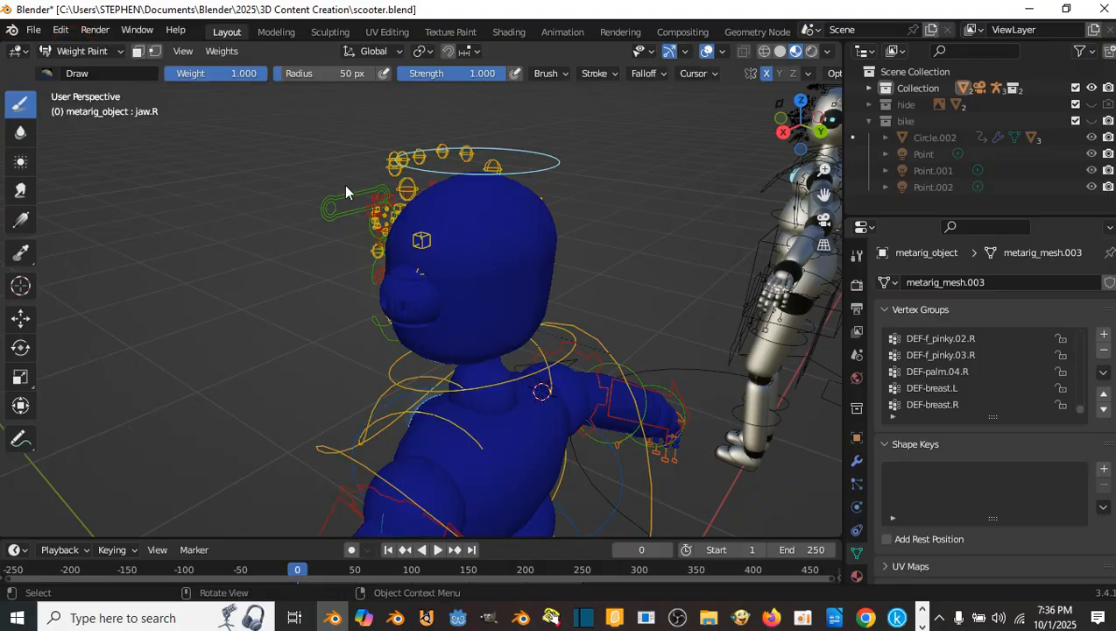
- Paint weight 1.000 onto the upper side of the robot's head above the eye with the 50 px Draw brush
mouse_move(363, 182)
middle_down()
mouse_move(538, 188)
mouse_move(454, 213)
mouse_move(468, 216)
middle_up()
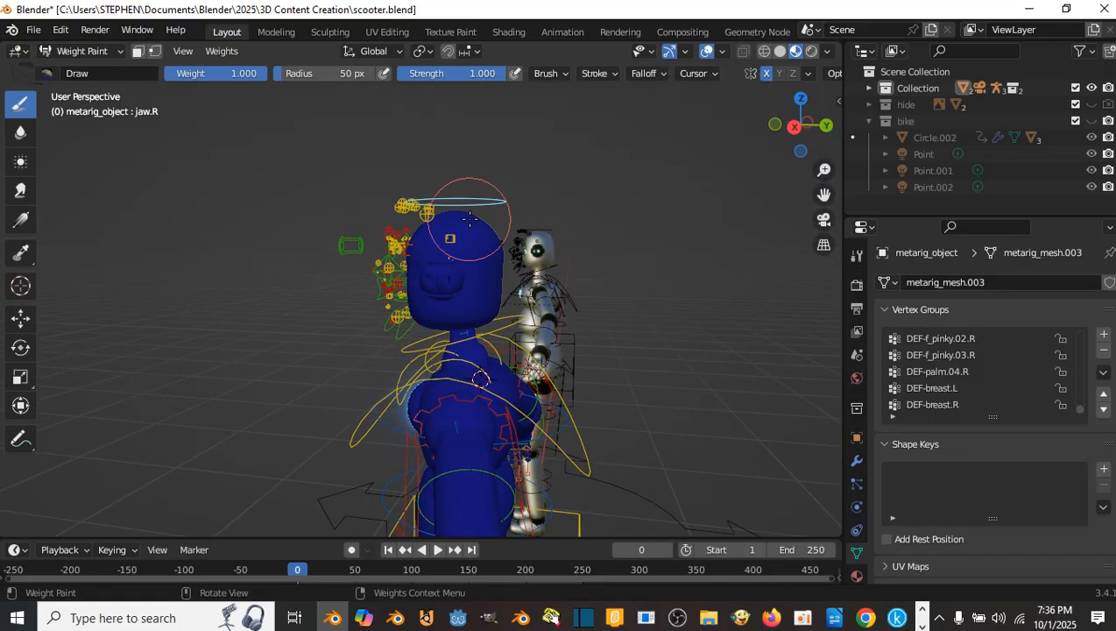
mouse_move(474, 235)
mouse_down()
mouse_move(438, 237)
mouse_move(480, 231)
mouse_up()
middle_drag(480, 229, 263, 232)
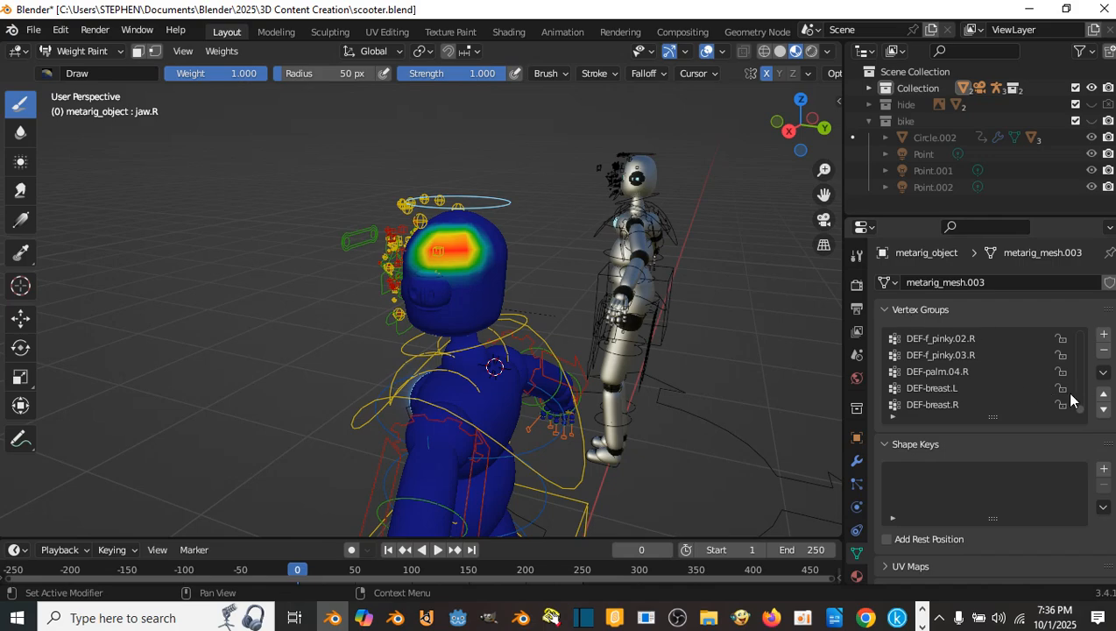
- Paint weight 1.000 over the robot's eye on the side of the head with the 50 px Draw brush and check the result
scroll(1012, 390, up, 10)
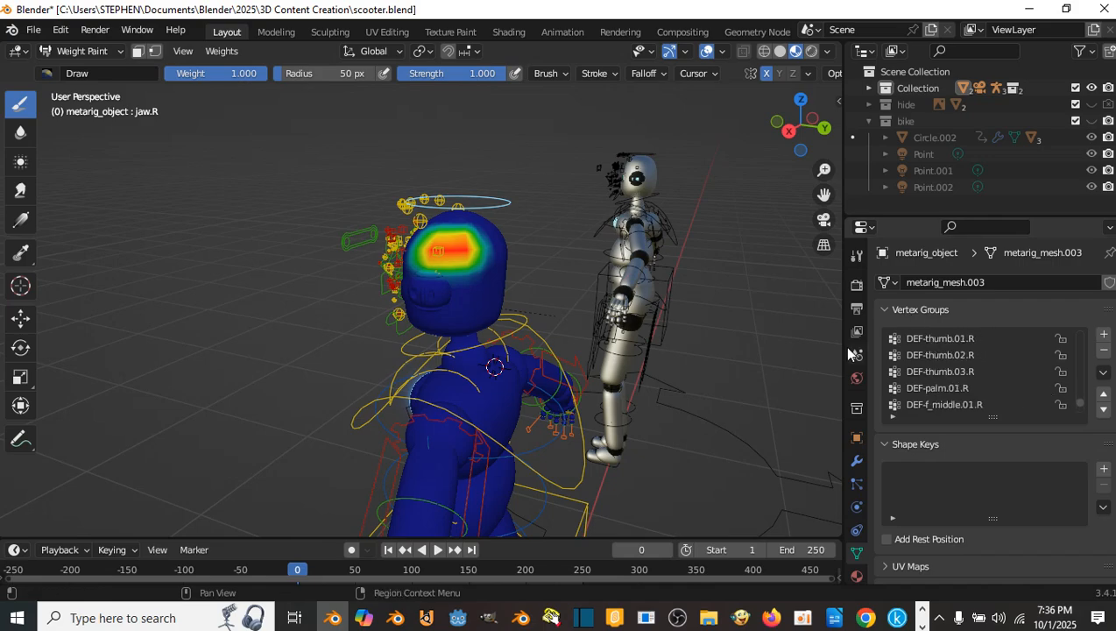
middle_drag(538, 282, 492, 256)
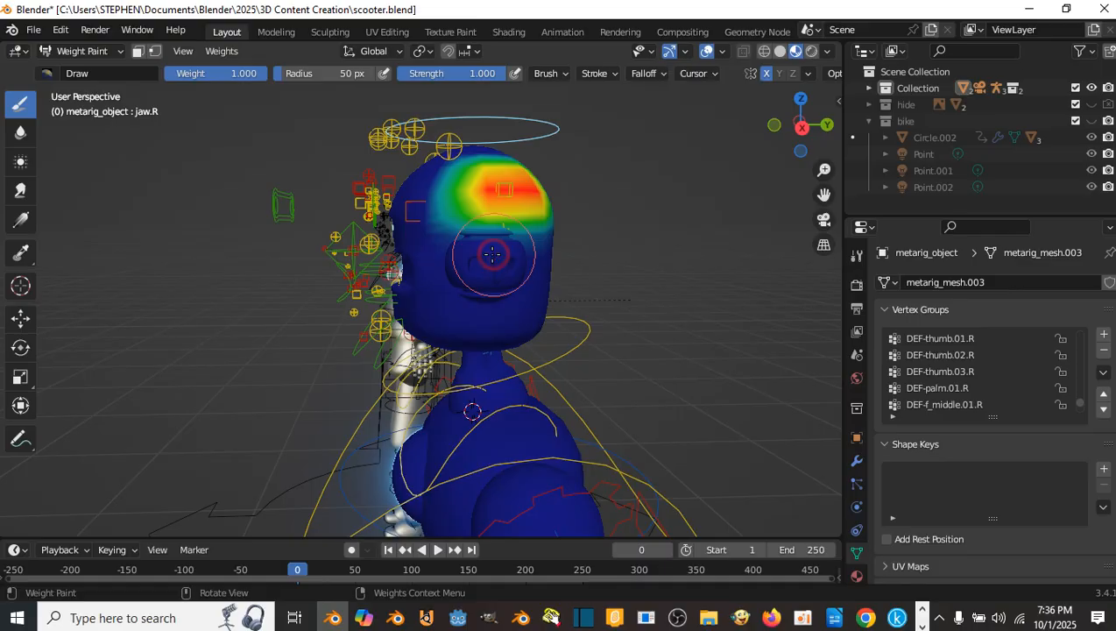
drag(492, 254, 450, 202)
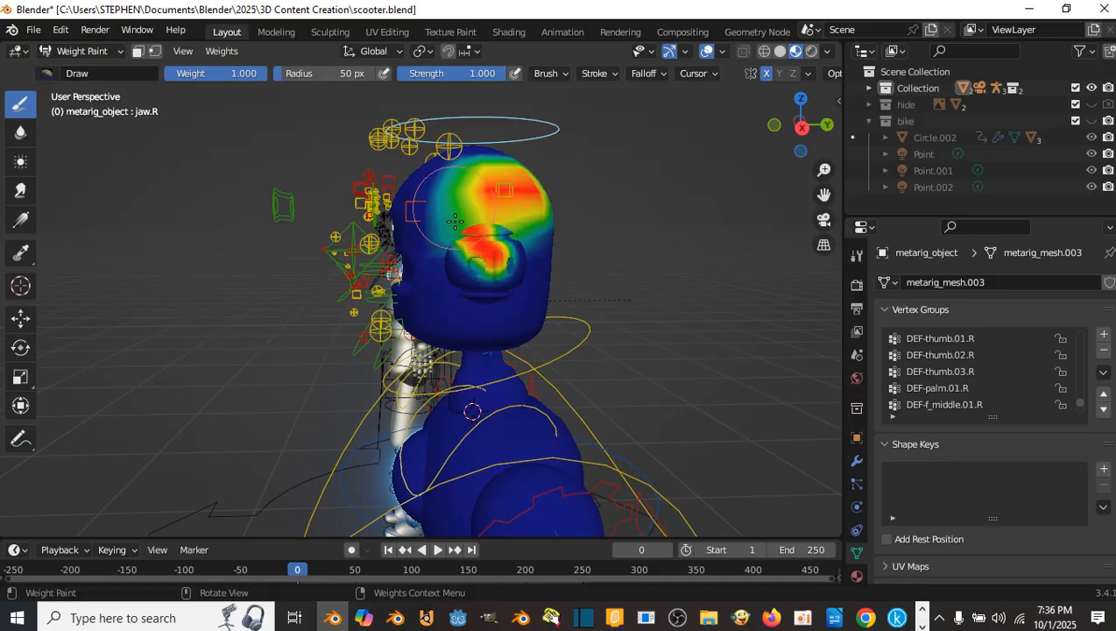
scroll(455, 220, down, 5)
middle_drag(443, 229, 466, 237)
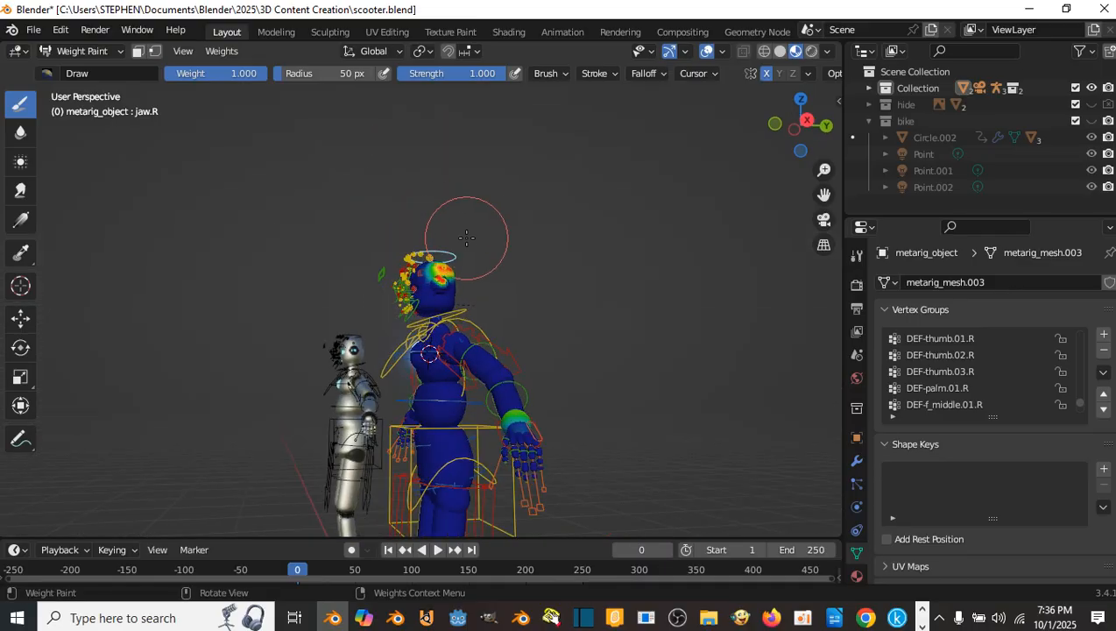
middle_drag(598, 247, 523, 264)
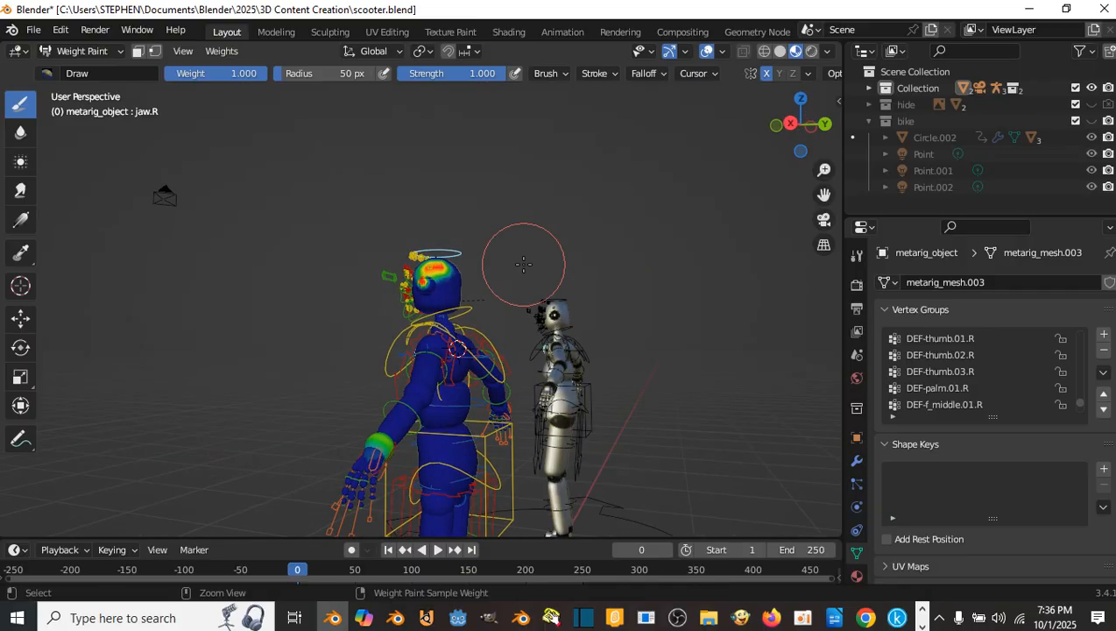
- Undo the weight painting back to the rig's Pose Mode and select the gold robot's head control
key(ctrl+z)
key(ctrl+z)
middle_drag(451, 235, 479, 254)
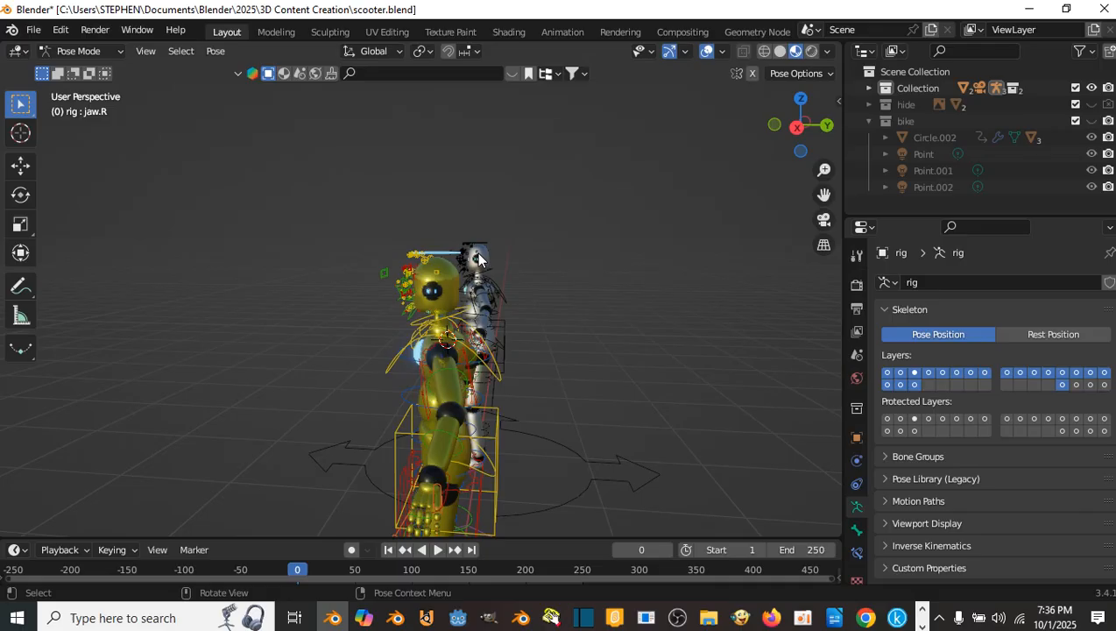
scroll(478, 256, up, 3)
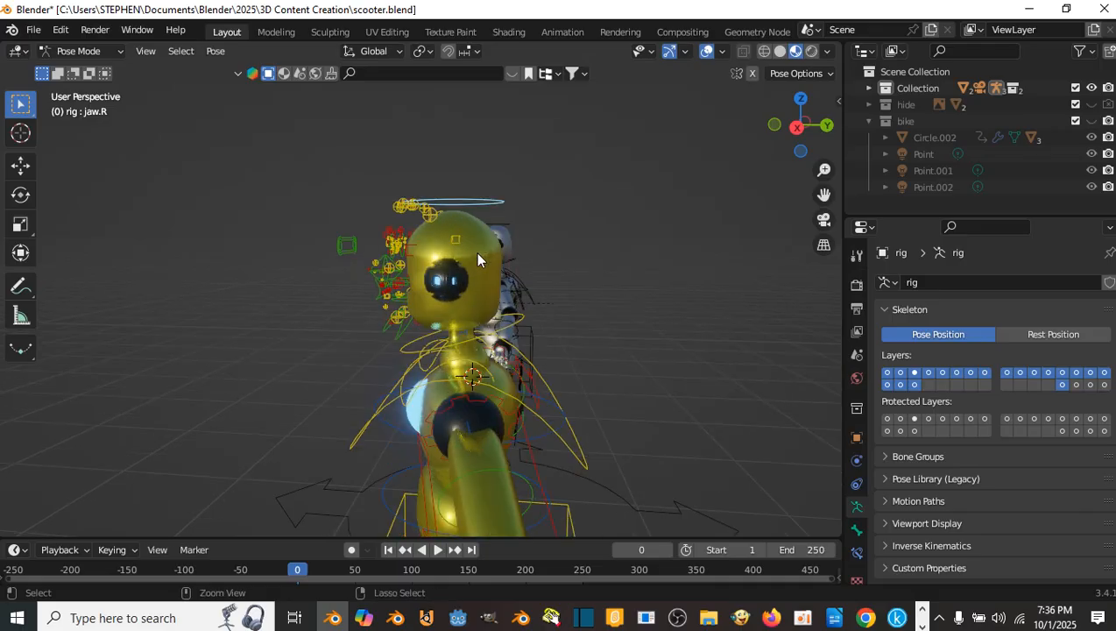
click(477, 258)
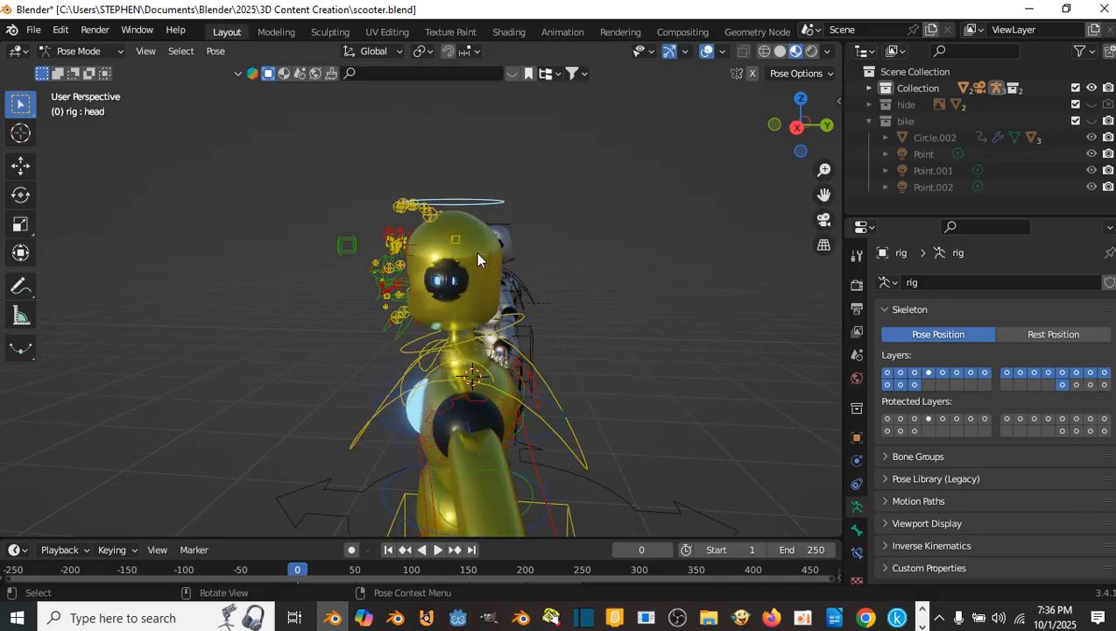
middle_drag(586, 202, 390, 219)
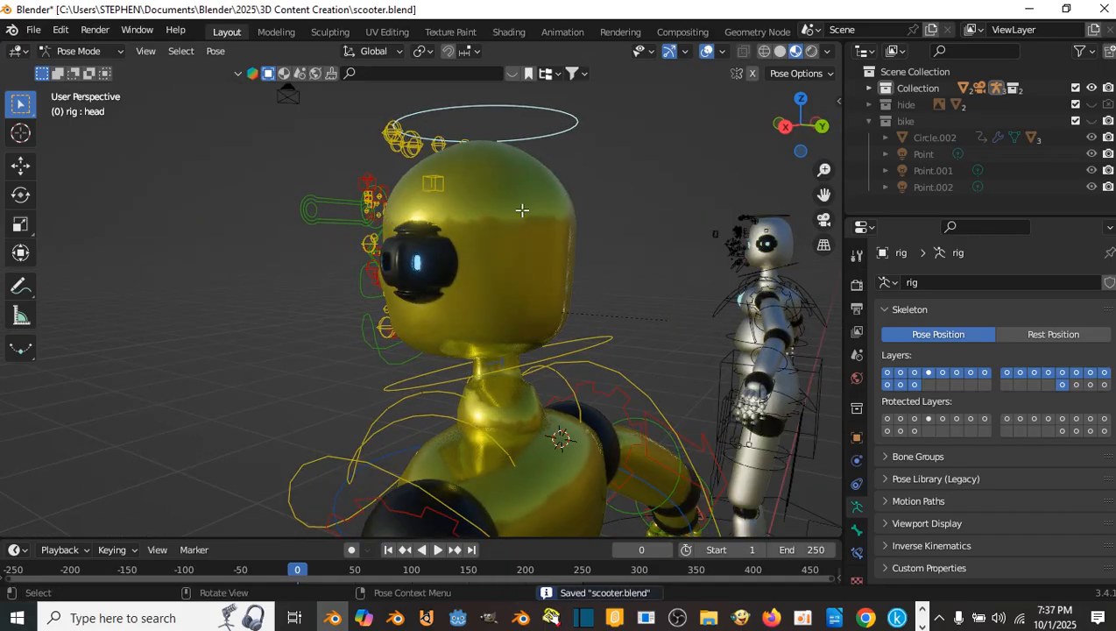
- Switch the rig back and forth between Edit Mode and Pose Mode to compare the head bone with its control
key(Tab)
scroll(499, 193, down, 3)
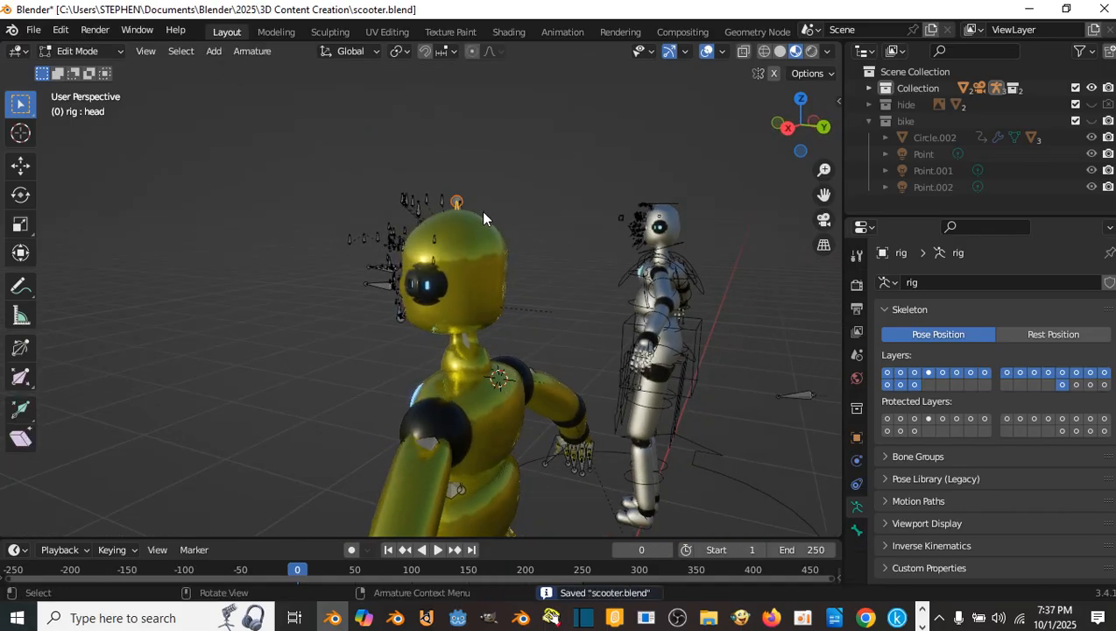
key(Tab)
middle_drag(492, 221, 478, 234)
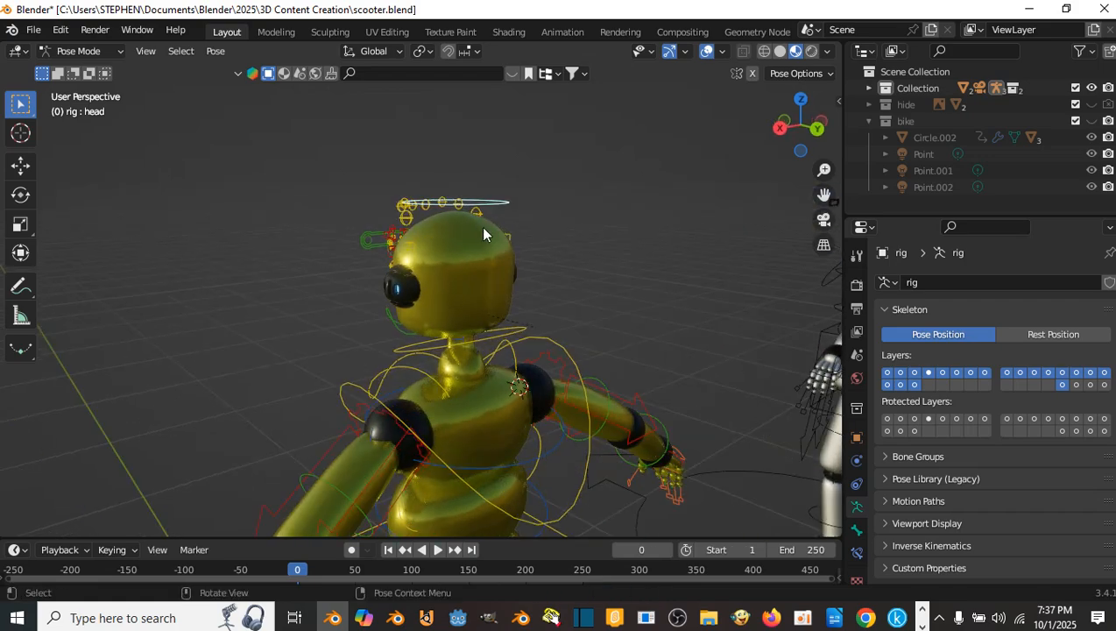
key(Tab)
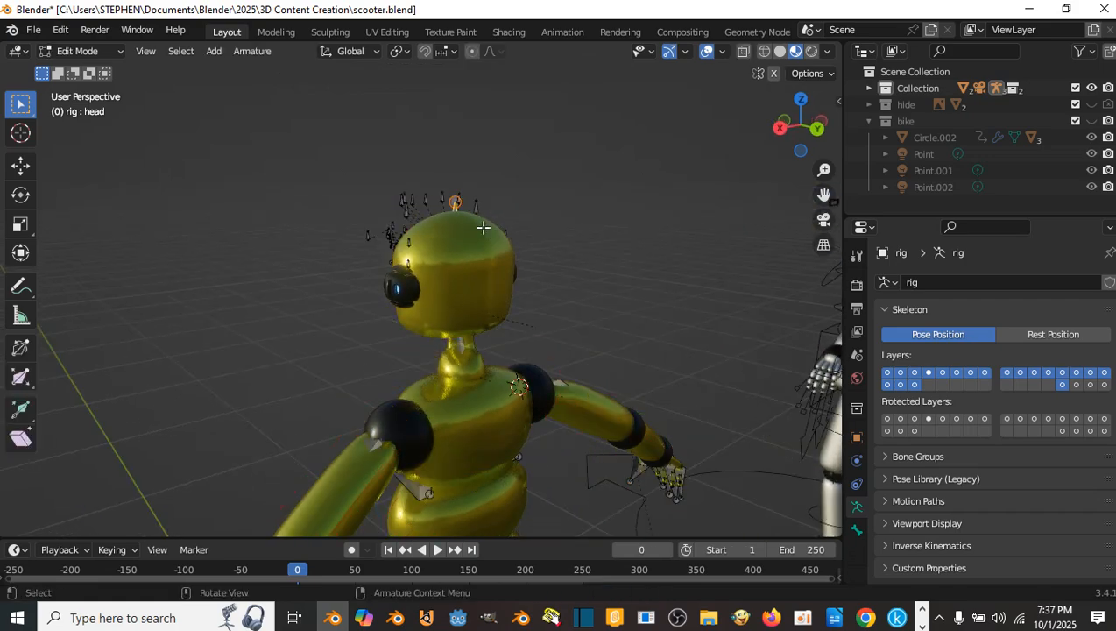
key(Tab)
click(122, 52)
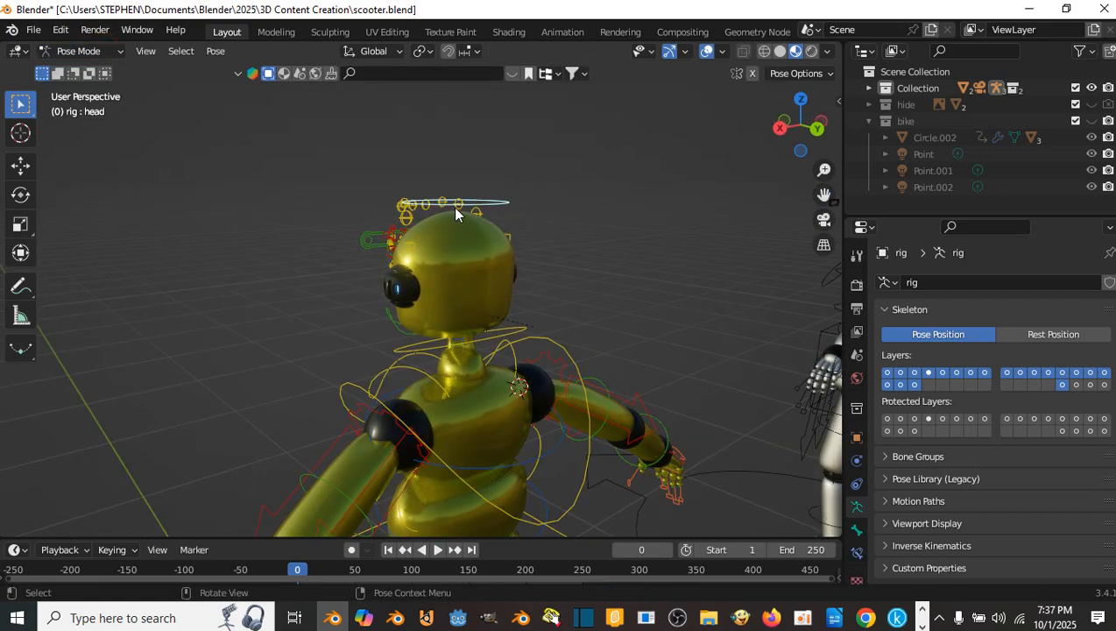
key(Tab)
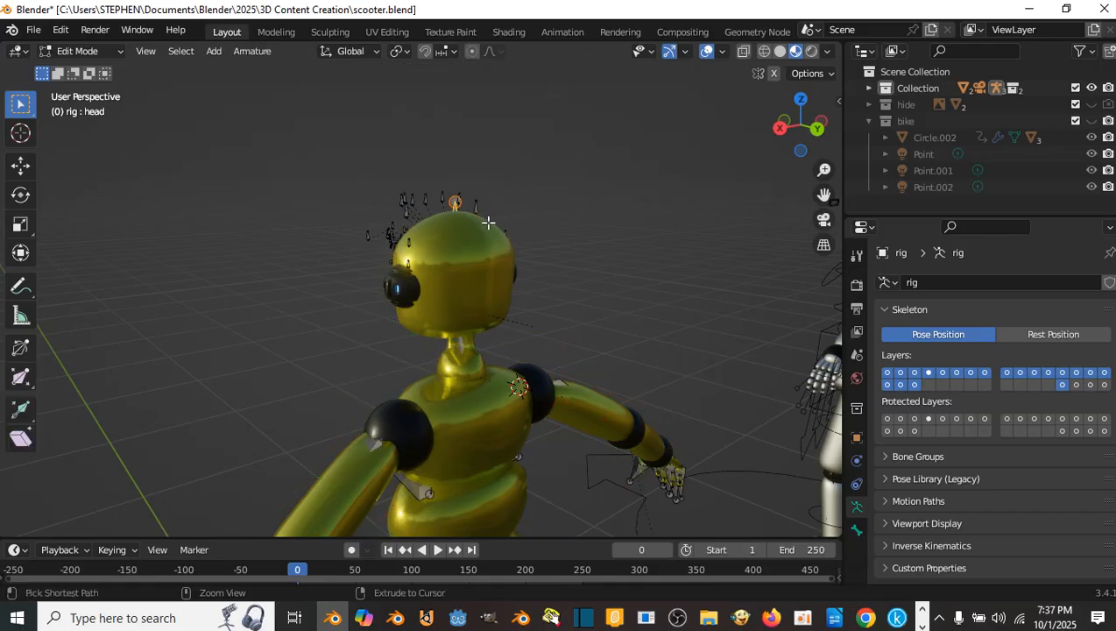
key(Tab)
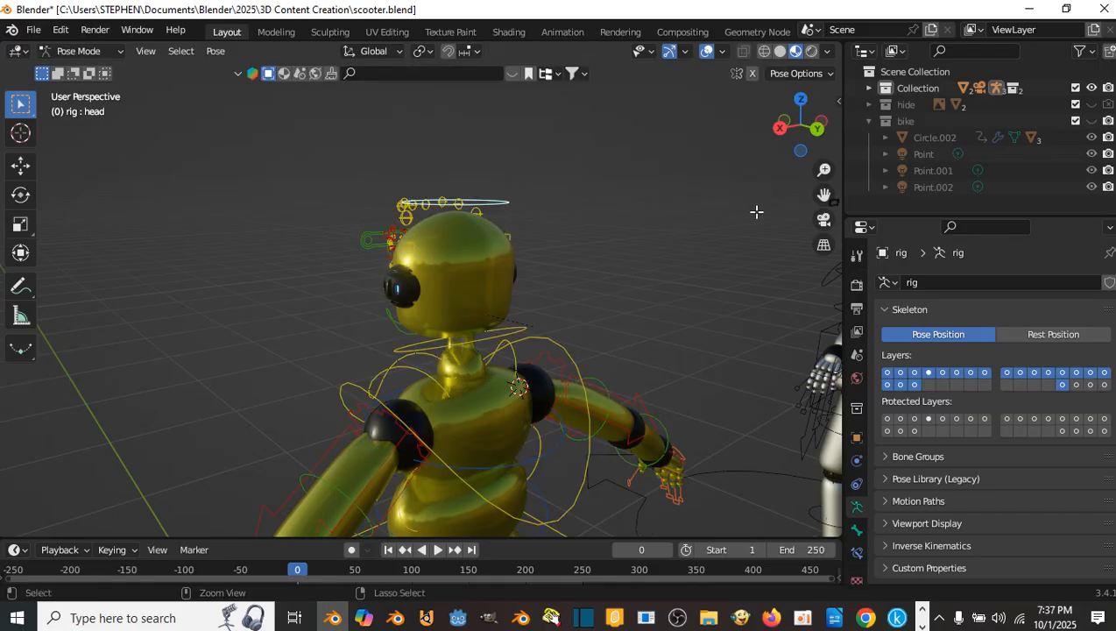
- Put the gold robot's rig in Edit Mode and save the scooter.blend file
key(Tab)
key(ctrl+s)
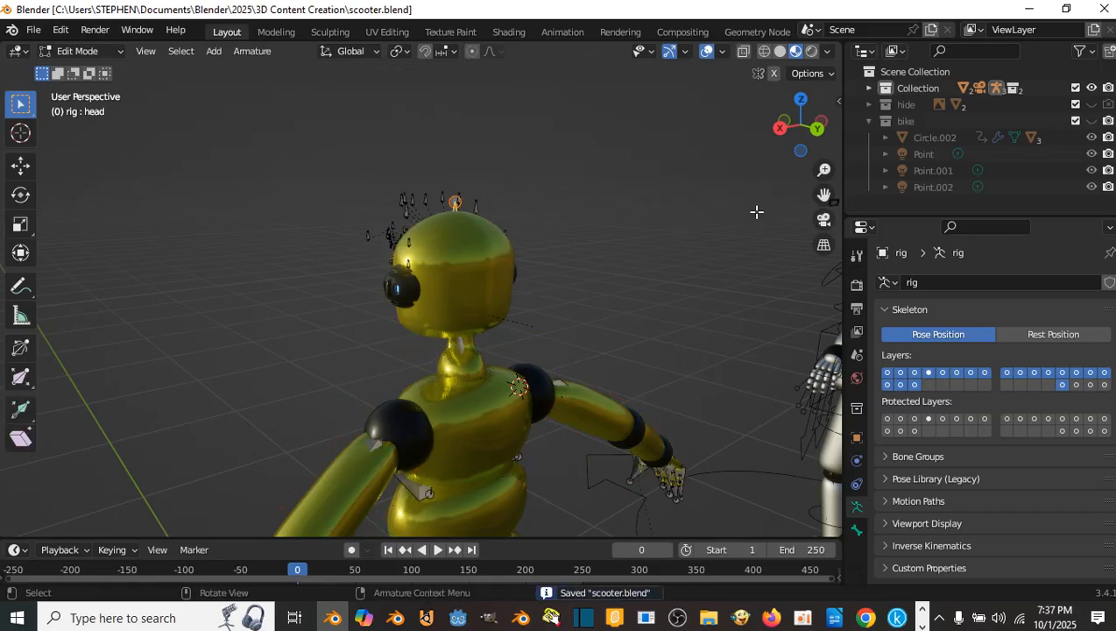